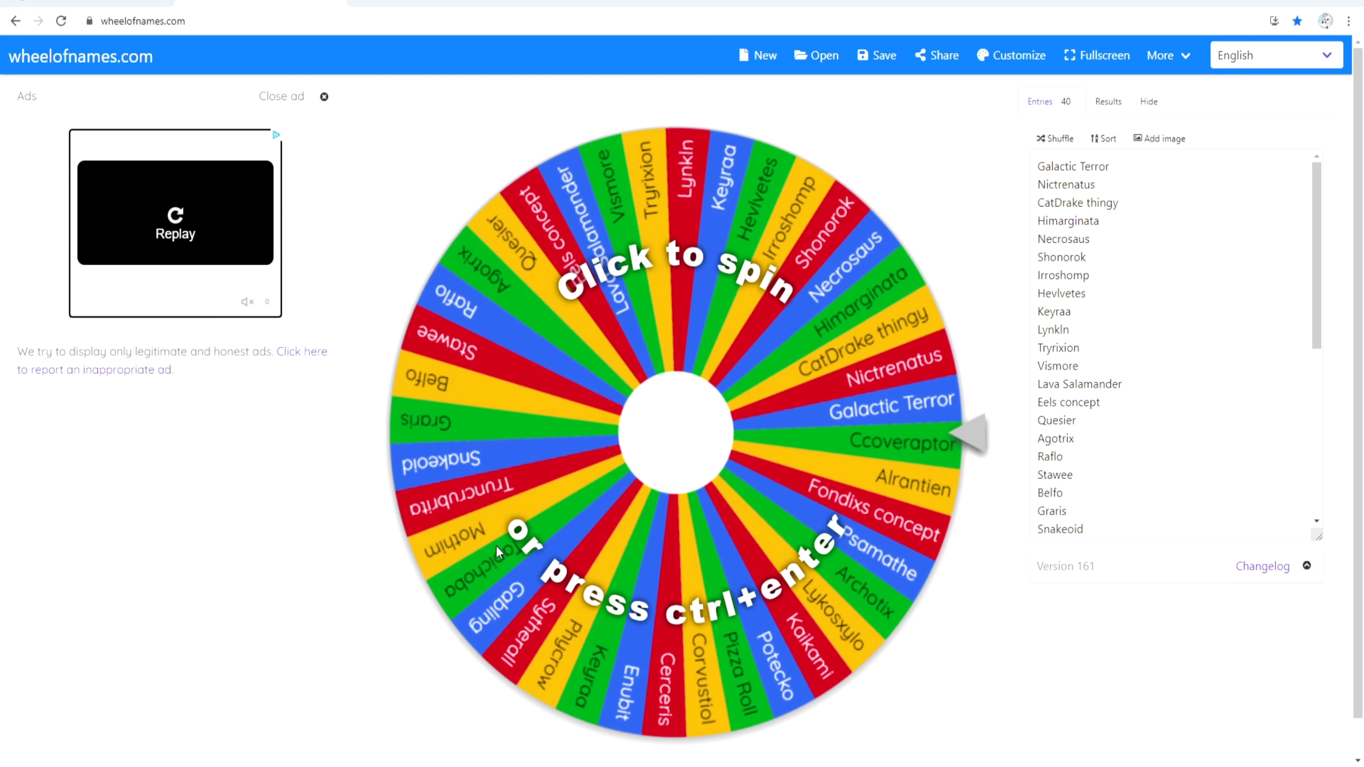
# Step: Spin the wheel of creature names to pick one at random
pyautogui.click(566, 603)
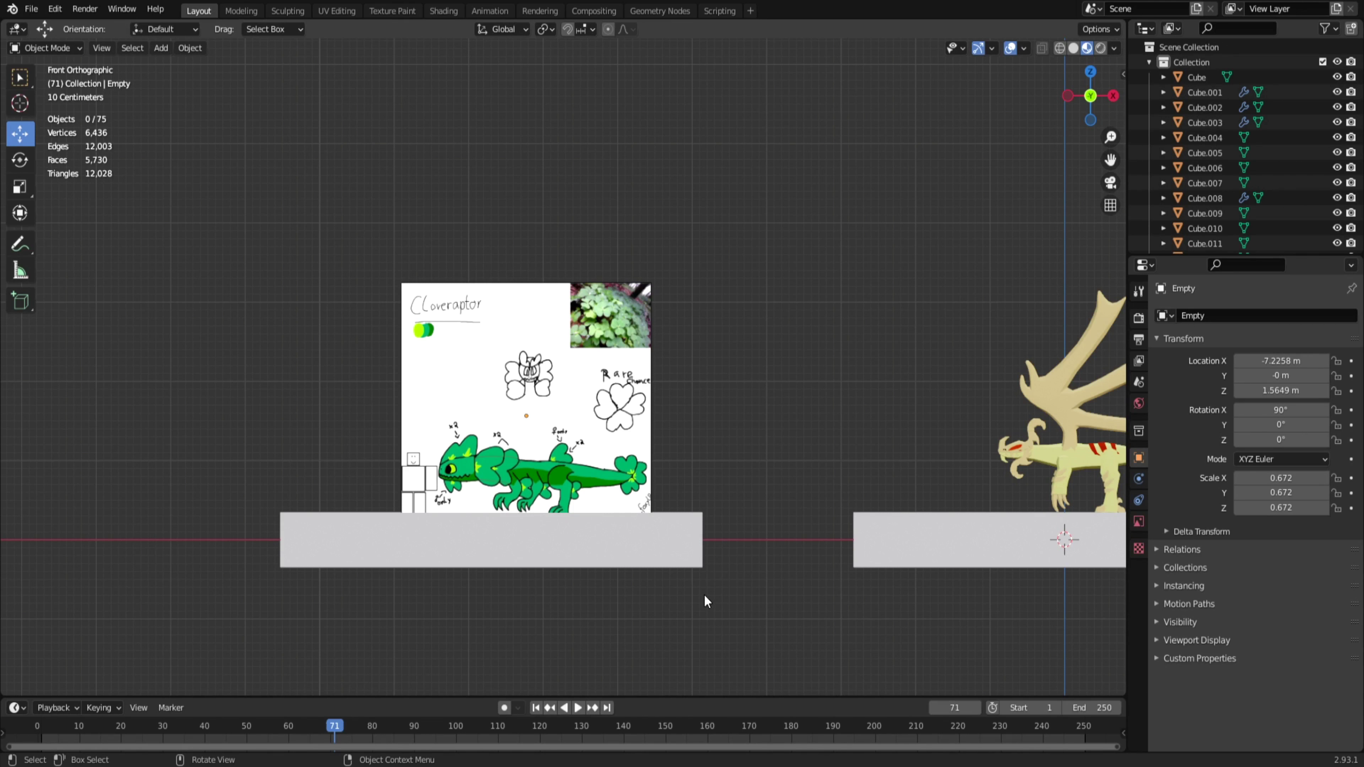
# Step: Move the finished winged creature, its platform and the yellow faceted ball far away from the Cloveraptor reference along the X axis
pyautogui.moveTo(704, 593); pyautogui.dragTo(731, 579, button='middle')
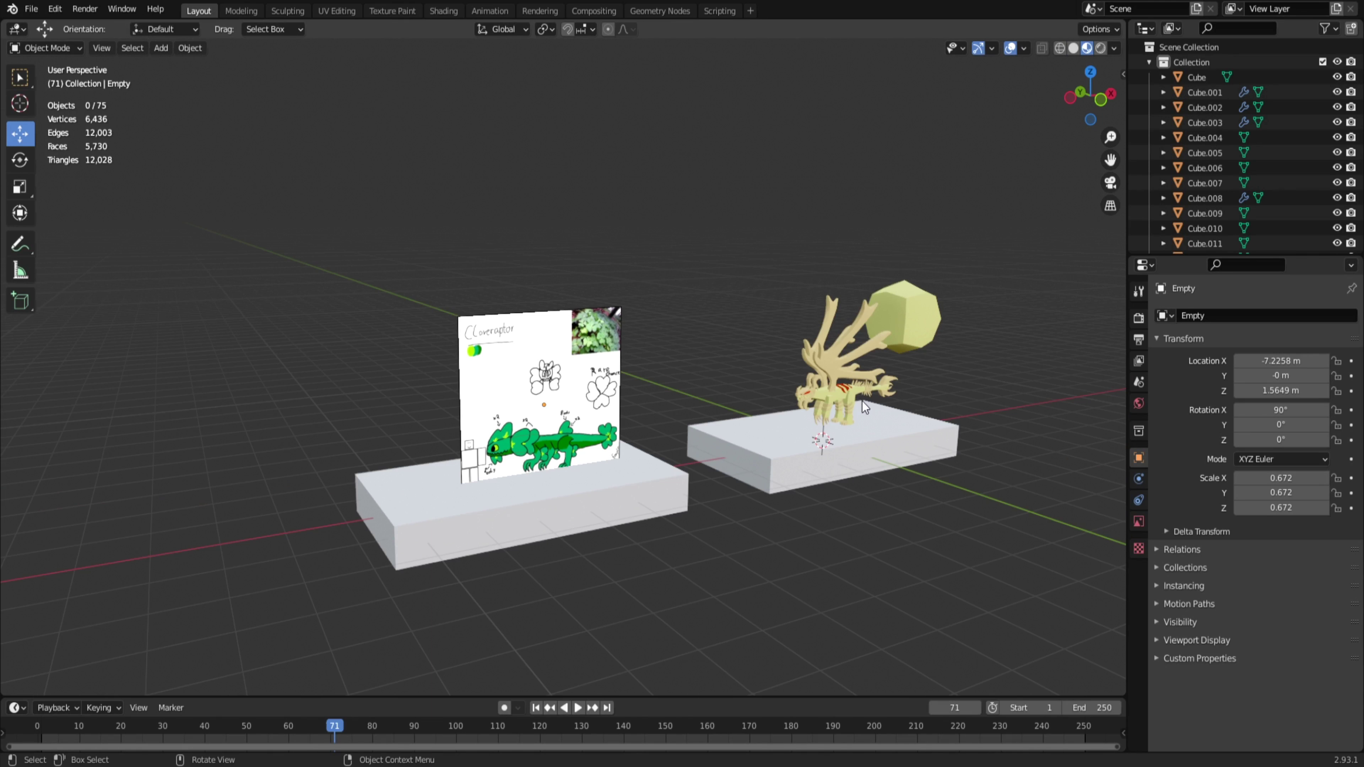
pyautogui.press('KP_1')
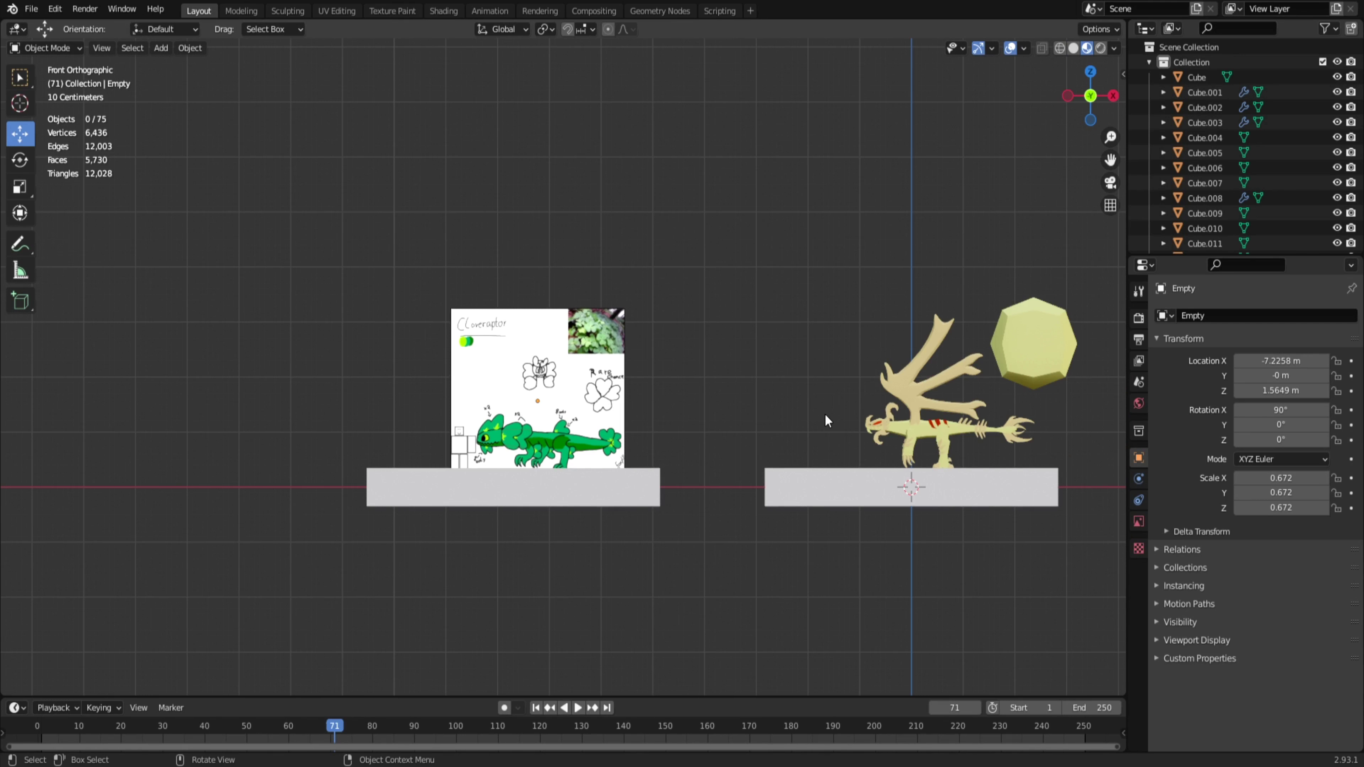
pyautogui.scroll(-3, 861, 494)
pyautogui.moveTo(658, 268); pyautogui.dragTo(829, 526)
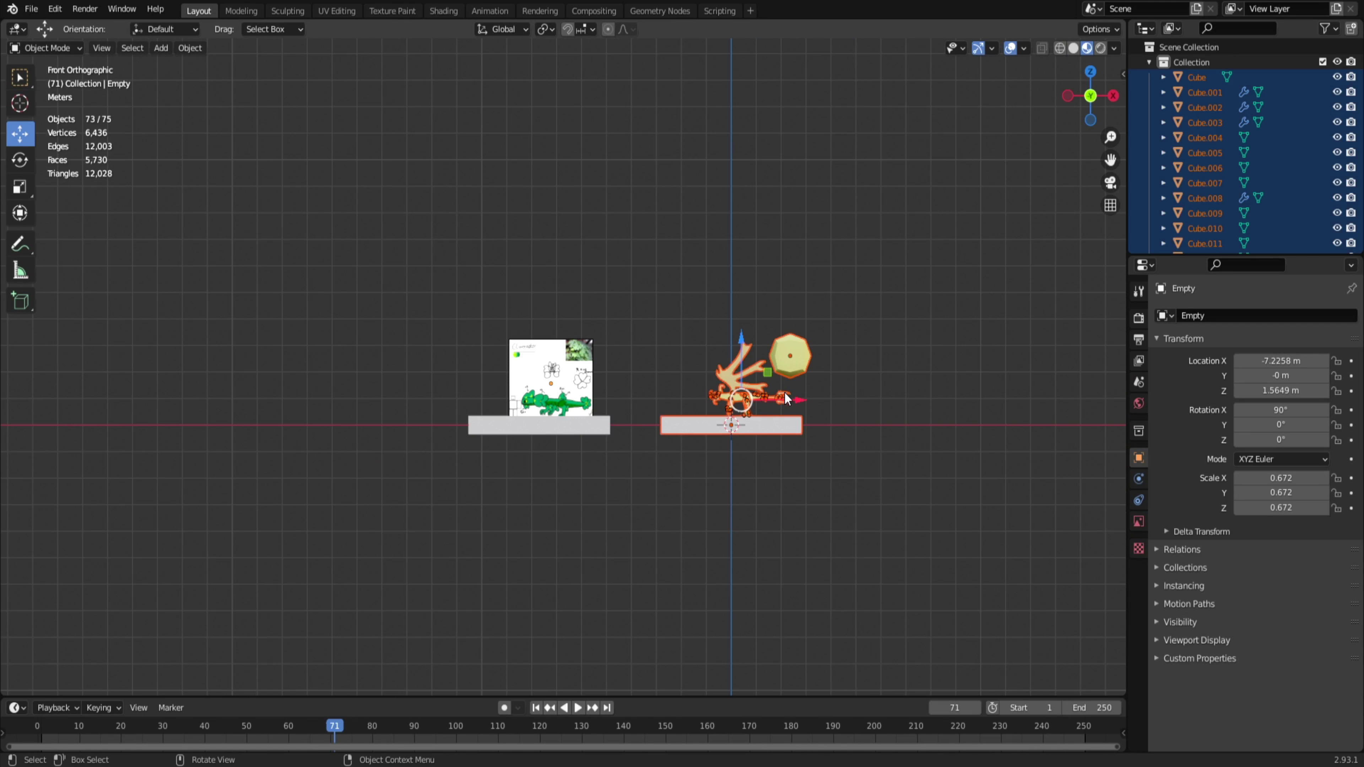
pyautogui.moveTo(802, 399); pyautogui.dragTo(1119, 399)
pyautogui.scroll(-3, 933, 395)
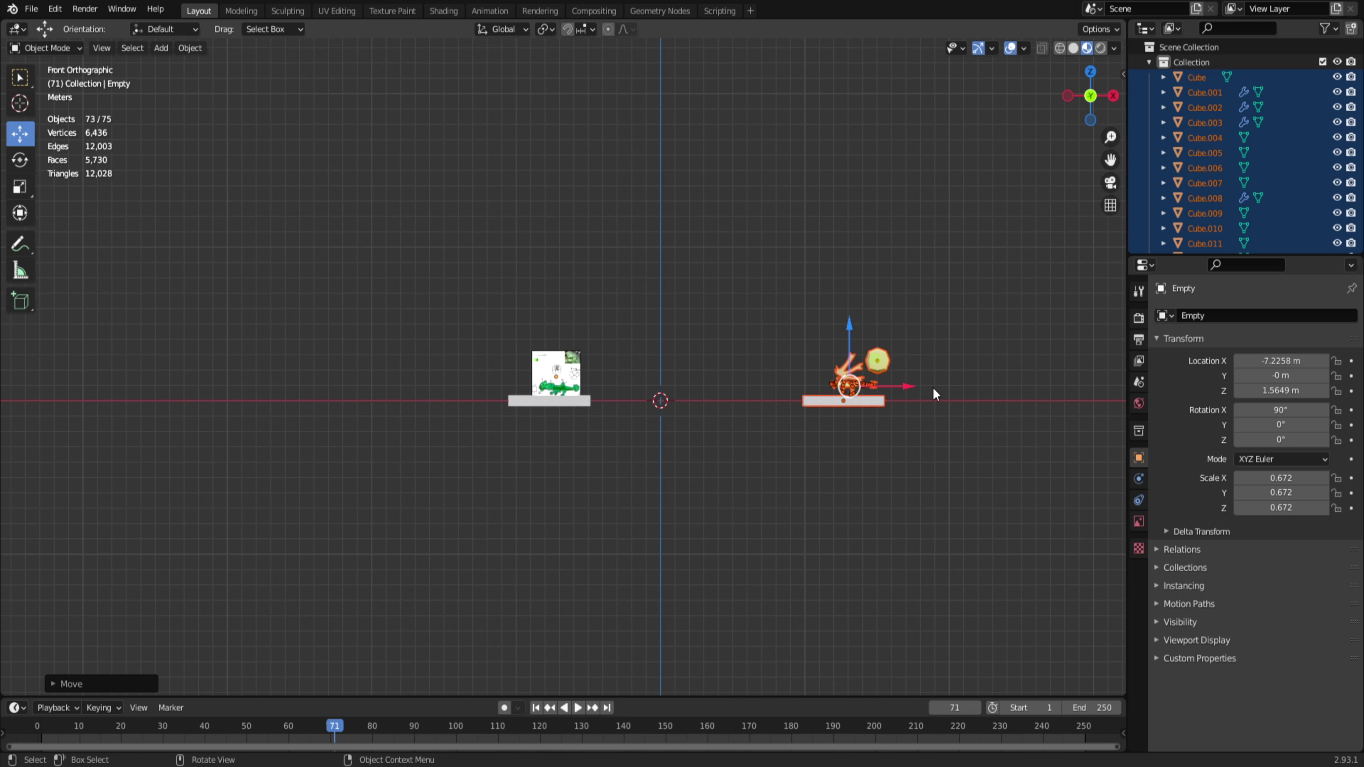
pyautogui.moveTo(906, 385); pyautogui.dragTo(1074, 393)
pyautogui.click(655, 493)
pyautogui.scroll(4, 570, 348)
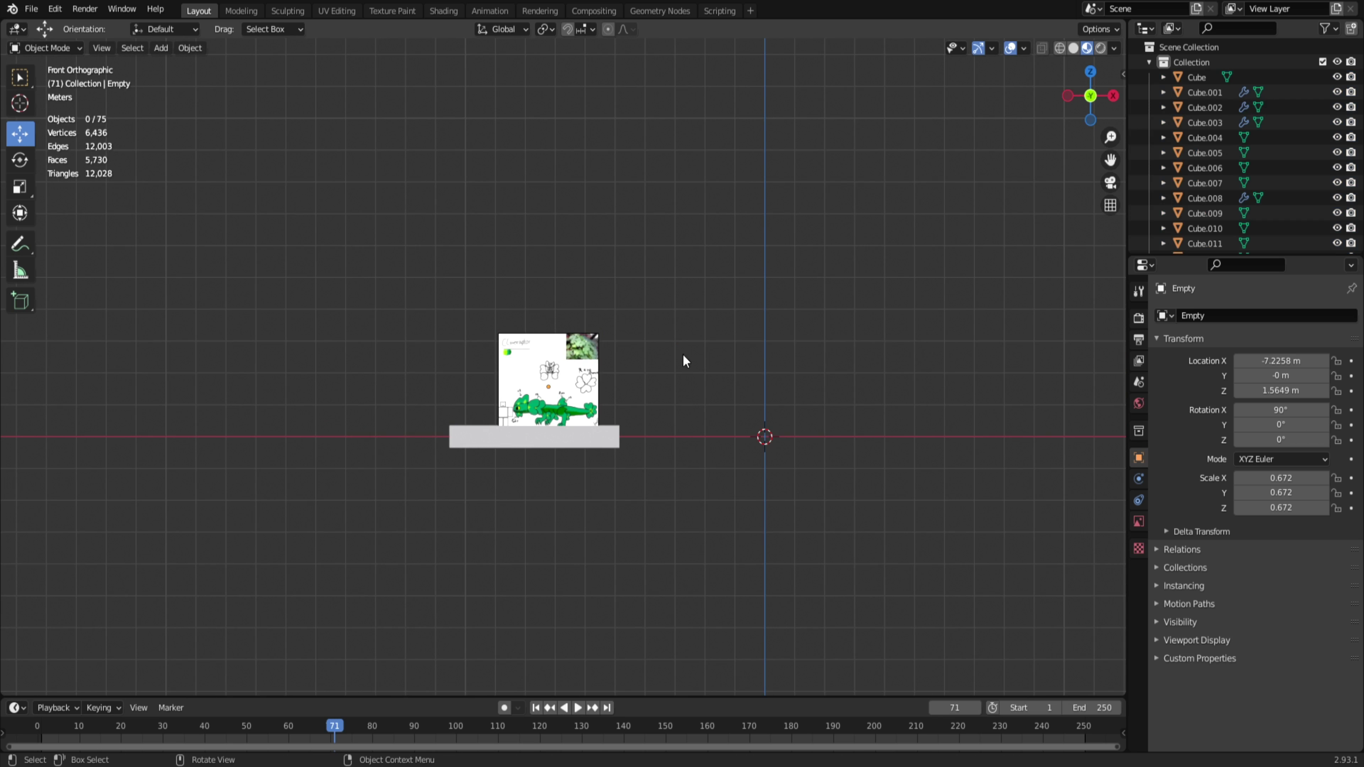
# Step: Inspect the scene layout from several angles, then examine the Cloveraptor reference drawing up close in front view
pyautogui.moveTo(532, 389); pyautogui.dragTo(786, 258, button='middle')
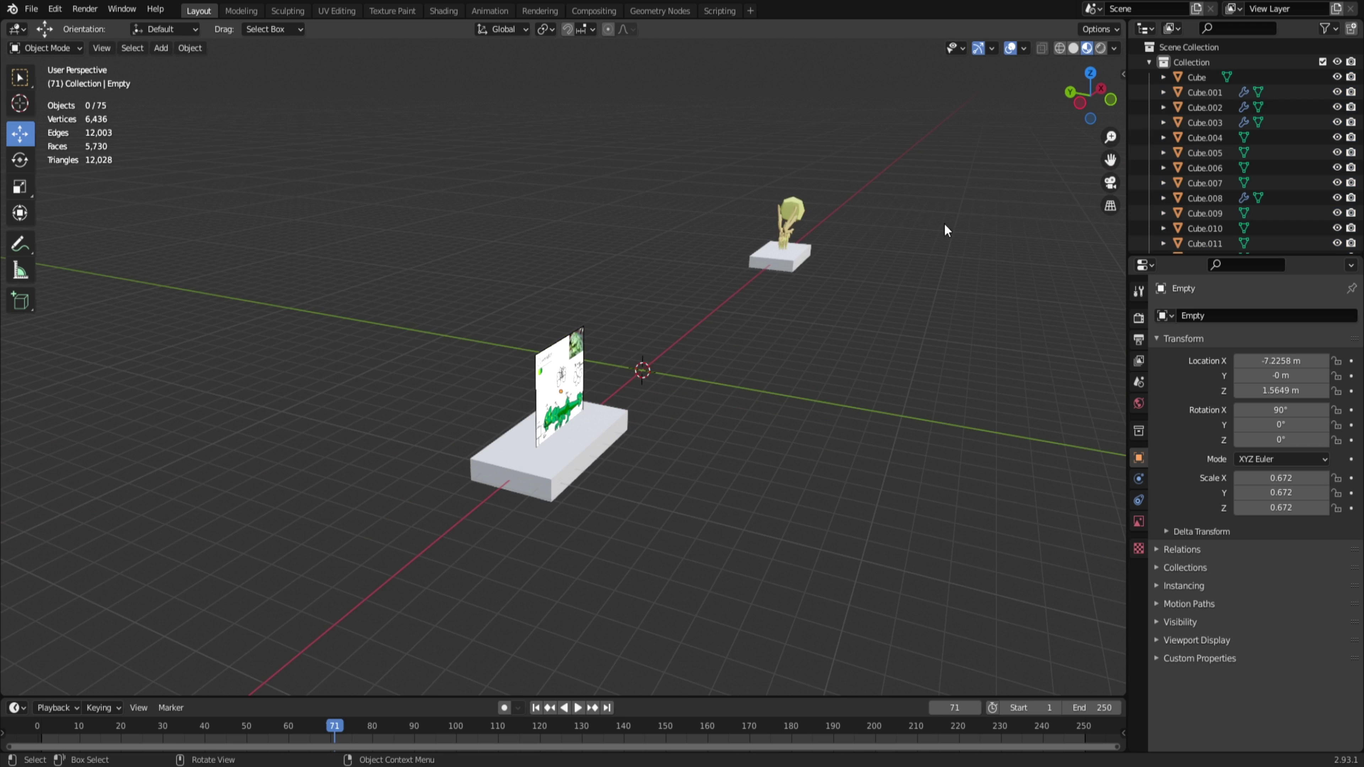
pyautogui.moveTo(1019, 178); pyautogui.dragTo(789, 415, button='middle')
pyautogui.scroll(3, 669, 503)
pyautogui.scroll(-20, 666, 483)
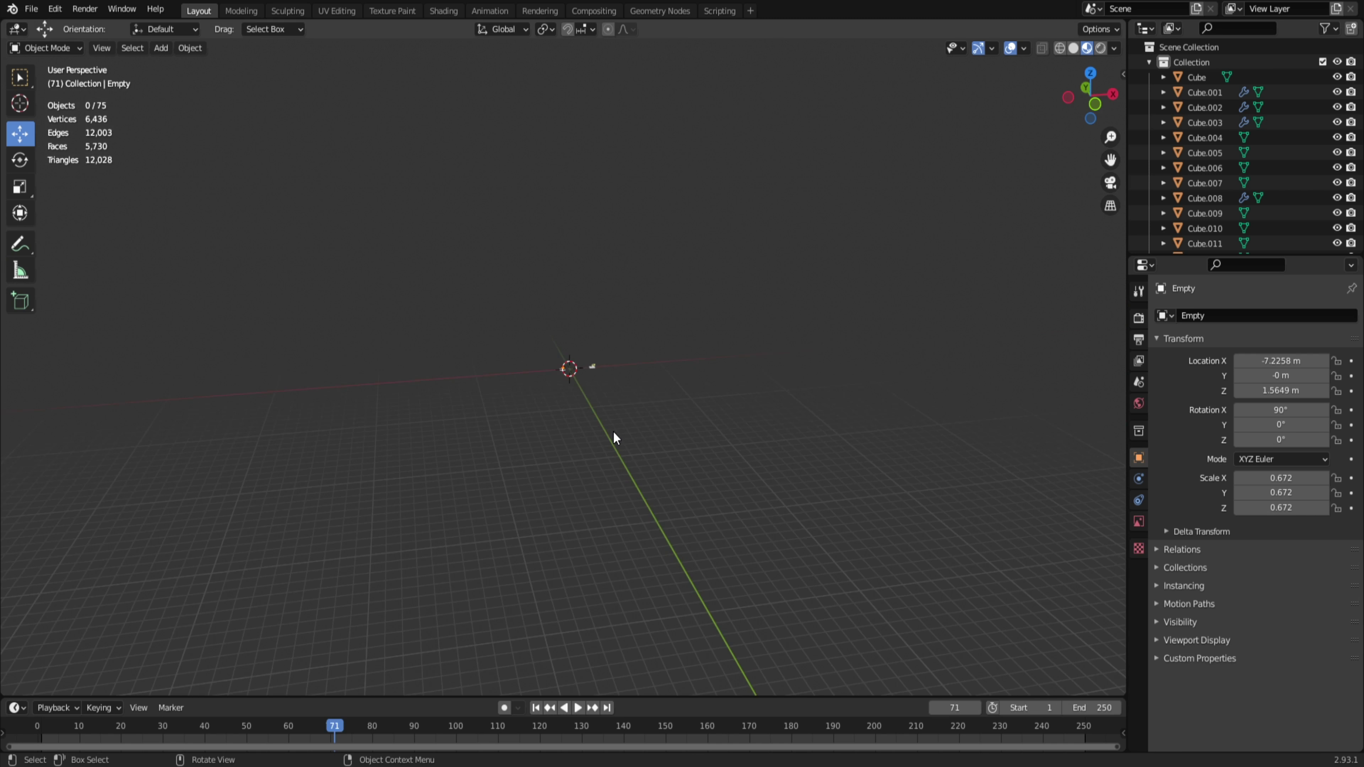
pyautogui.moveTo(614, 433)
pyautogui.mouseDown(button='middle')
pyautogui.moveTo(600, 477)
pyautogui.moveTo(501, 483)
pyautogui.moveTo(564, 475)
pyautogui.moveTo(645, 491)
pyautogui.moveTo(707, 467)
pyautogui.moveTo(545, 448)
pyautogui.moveTo(574, 459)
pyautogui.moveTo(630, 433)
pyautogui.mouseUp(button='middle')
pyautogui.scroll(4, 706, 468)
pyautogui.scroll(2, 707, 470)
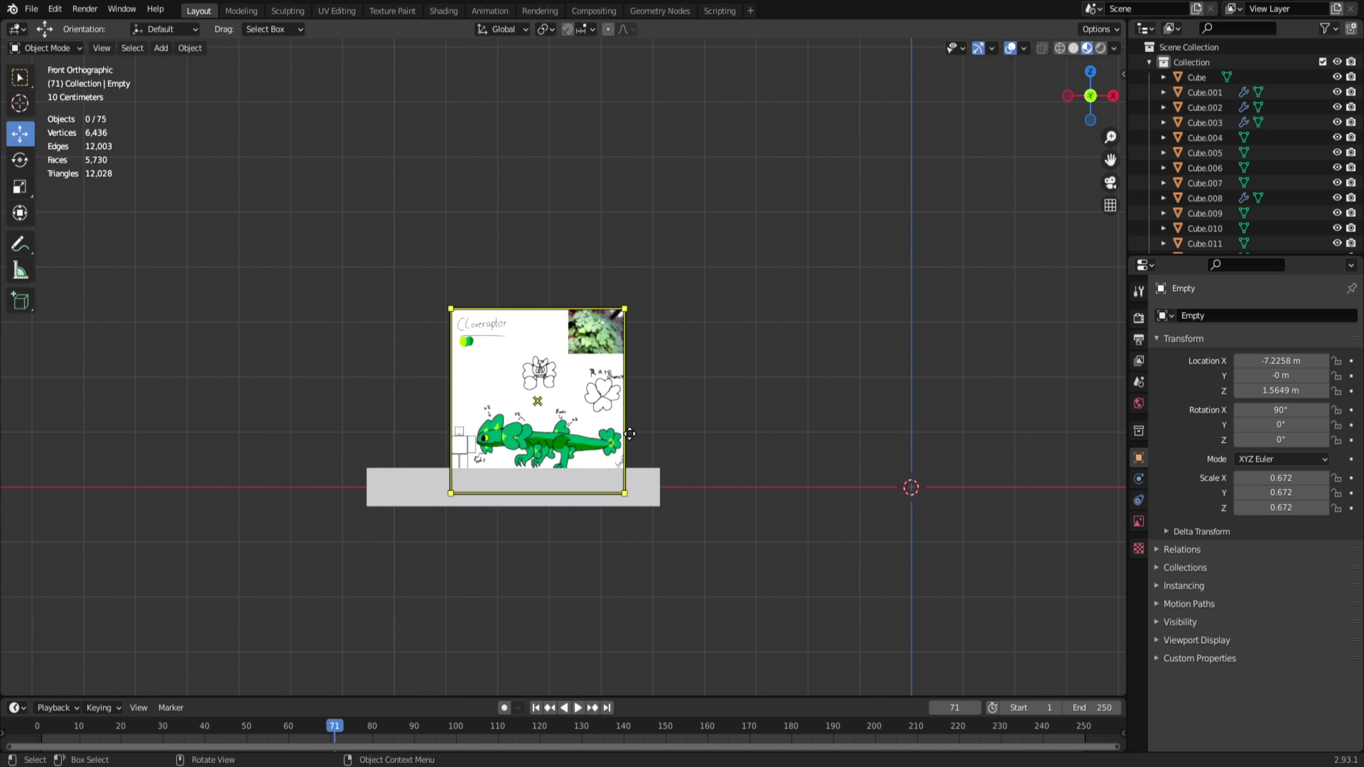
pyautogui.scroll(4, 630, 433)
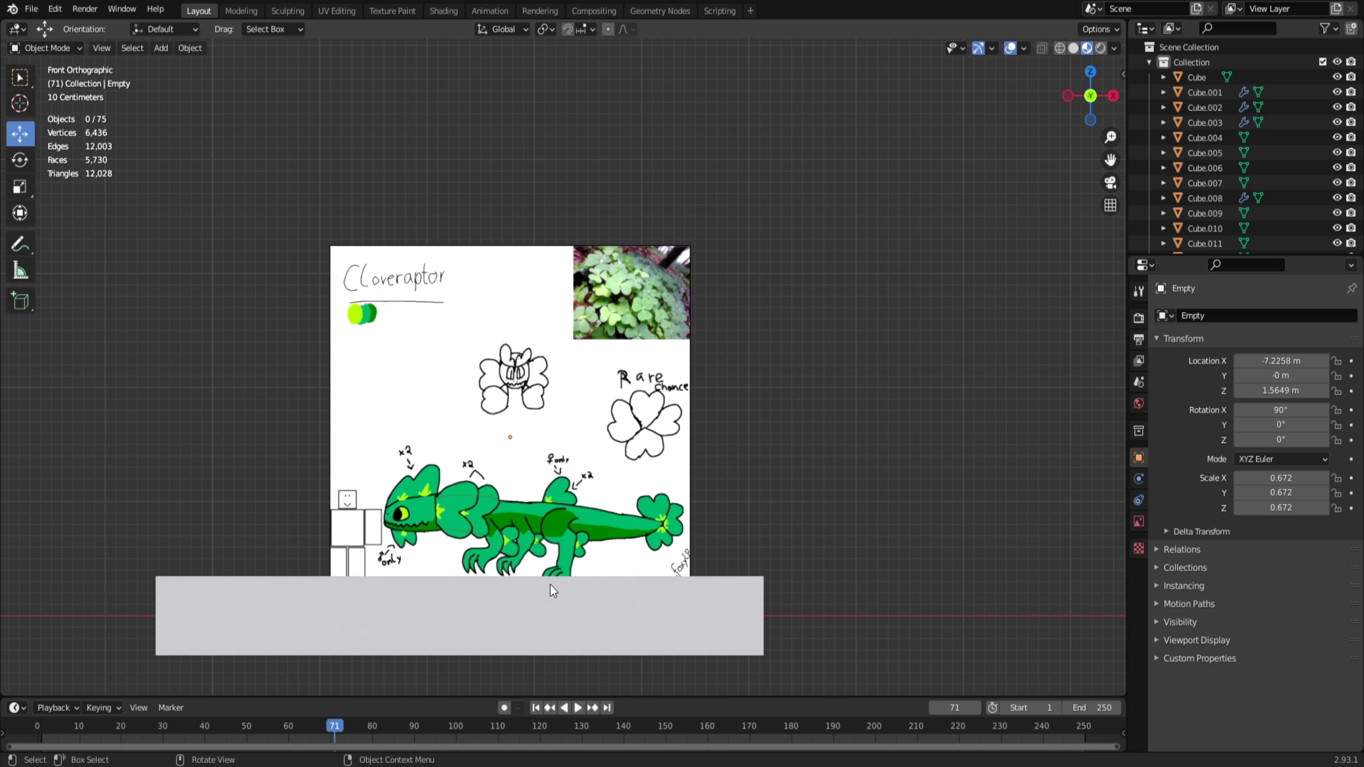
pyautogui.keyDown('shift'); pyautogui.moveTo(586, 543); pyautogui.dragTo(840, 466, button='middle'); pyautogui.keyUp('shift')
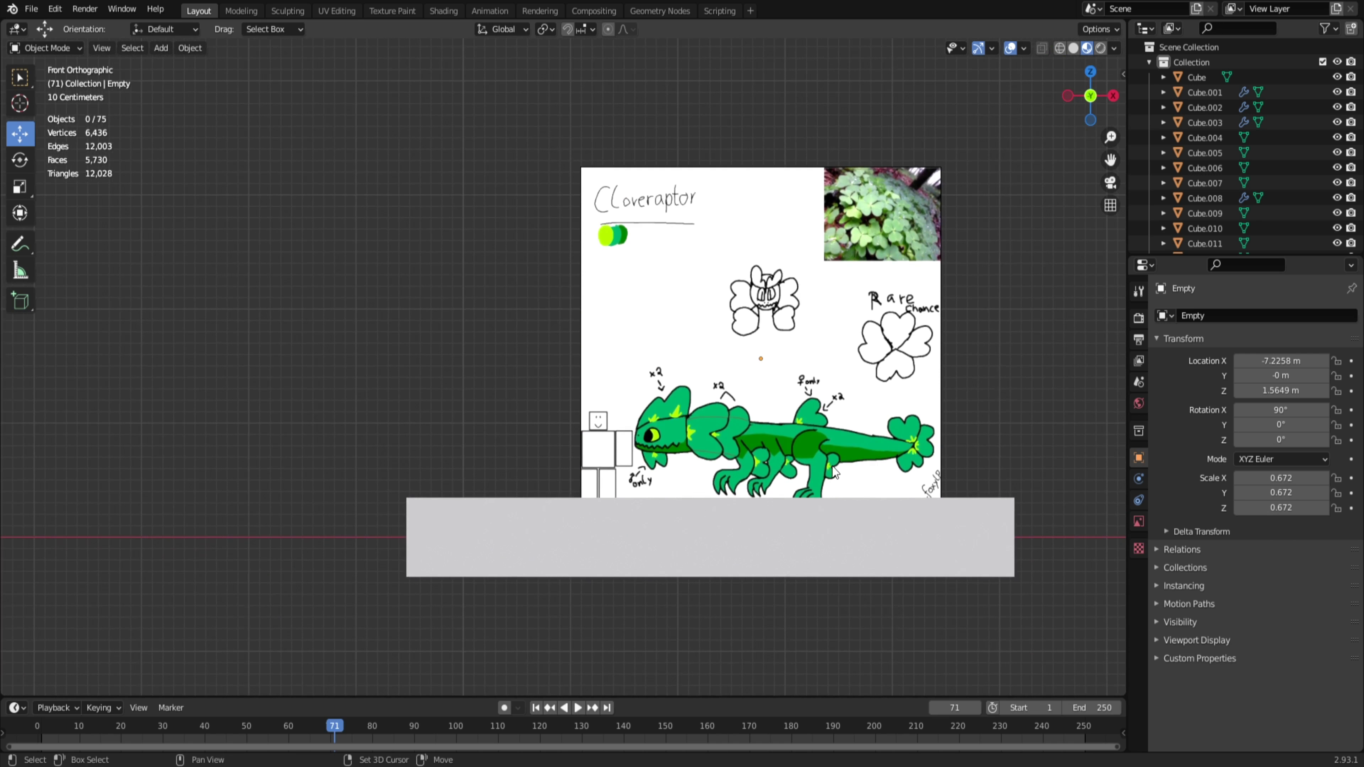
pyautogui.scroll(1, 865, 481)
pyautogui.keyDown('shift'); pyautogui.moveTo(961, 447); pyautogui.dragTo(854, 470, button='middle'); pyautogui.keyUp('shift')
pyautogui.scroll(1, 856, 476)
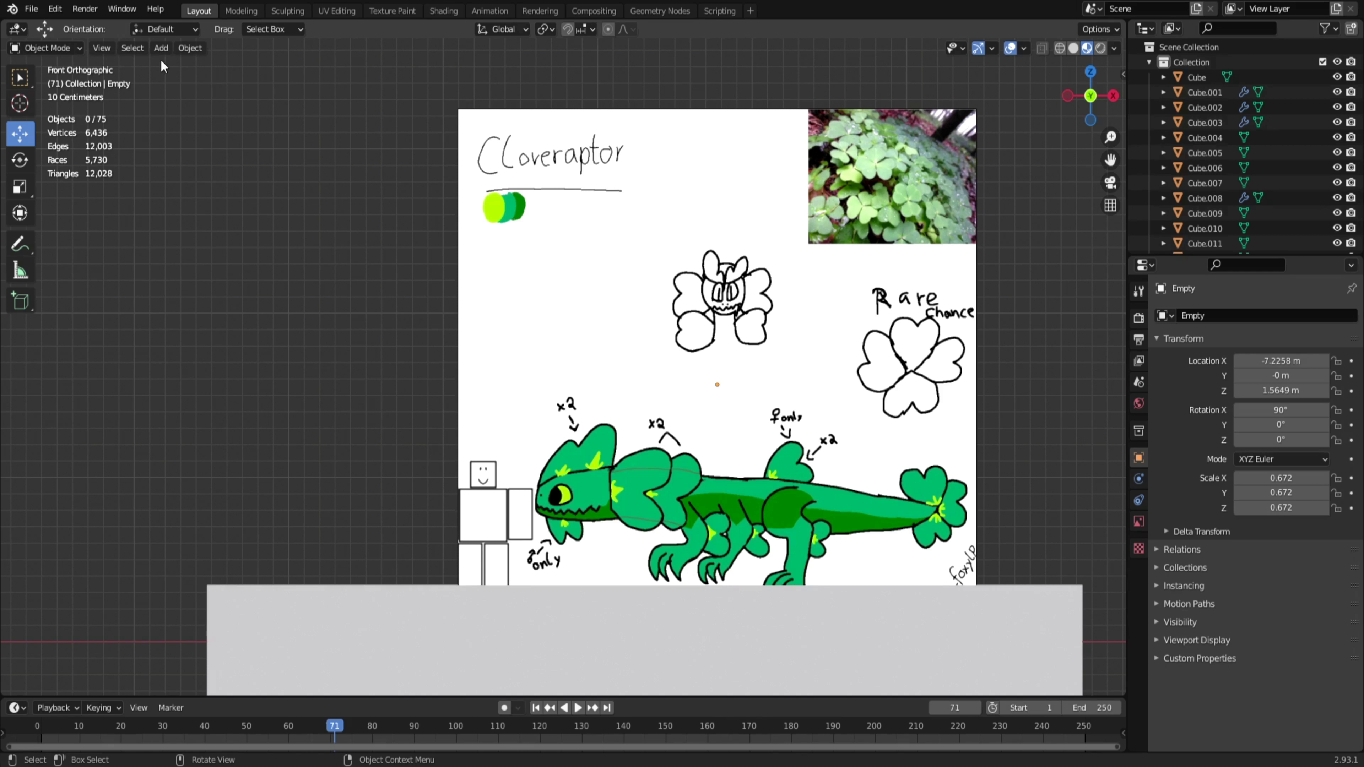
# Step: Add a cube and place it beside the upper part of the Cloveraptor reference drawing
pyautogui.click(161, 48)
pyautogui.moveTo(184, 65)
pyautogui.click(295, 87)
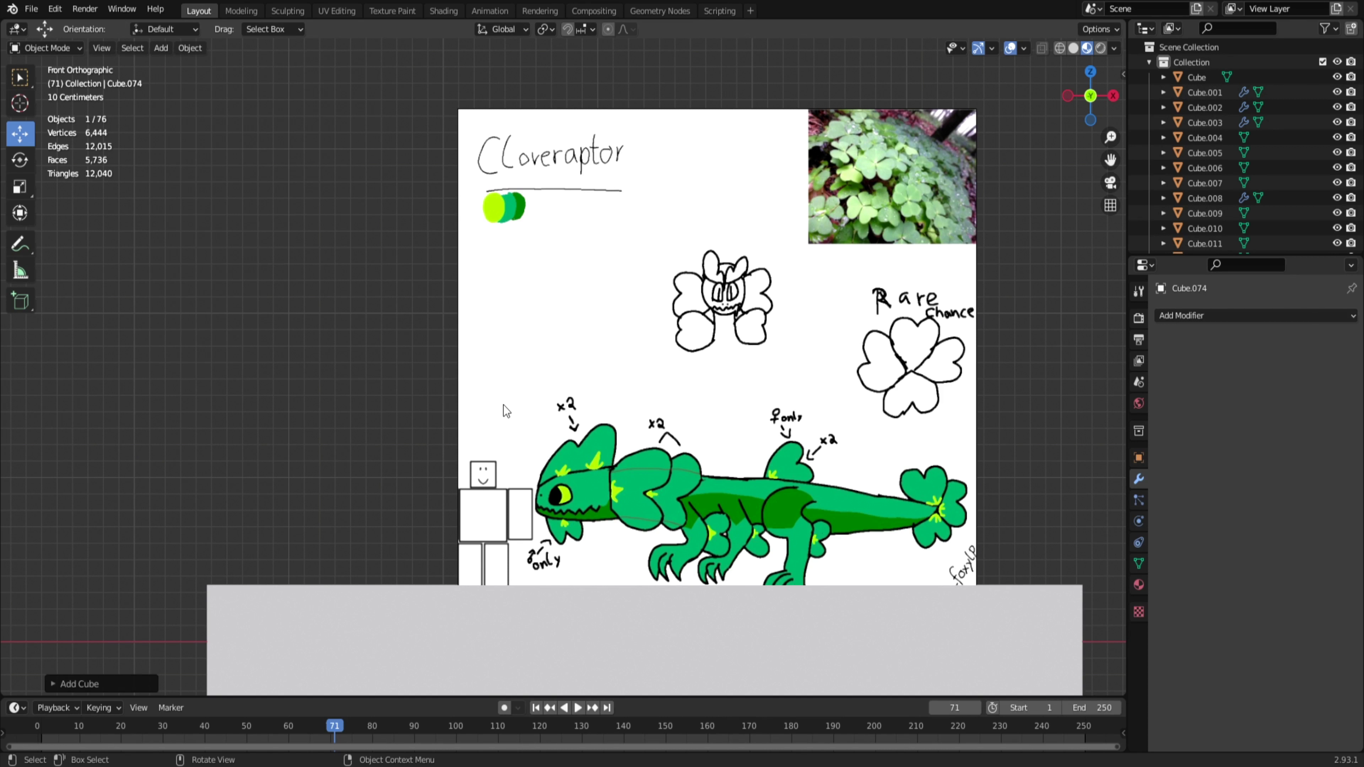
pyautogui.scroll(-6, 504, 406)
pyautogui.press('g')
pyautogui.click(580, 383)
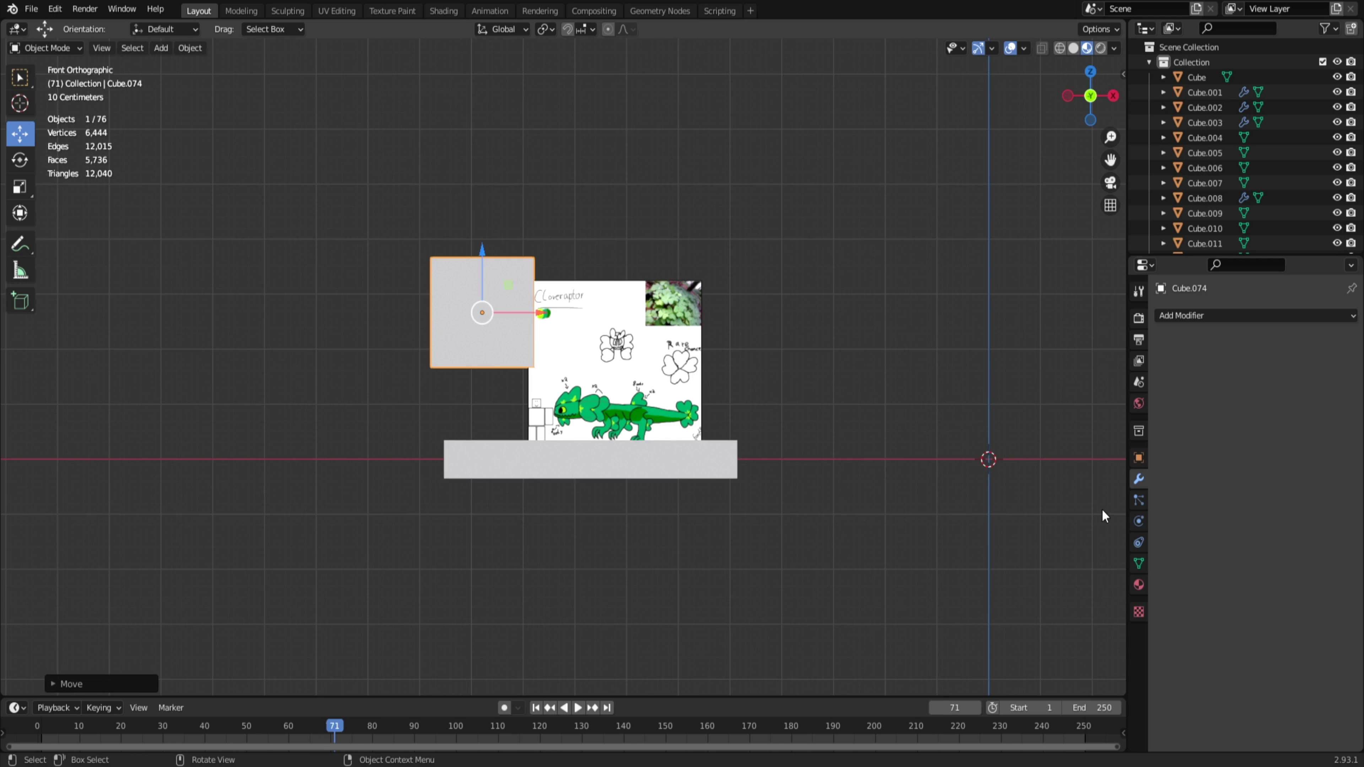
# Step: Add a Subdivision Surface modifier to the new cube and shade it smooth
pyautogui.click(1206, 317)
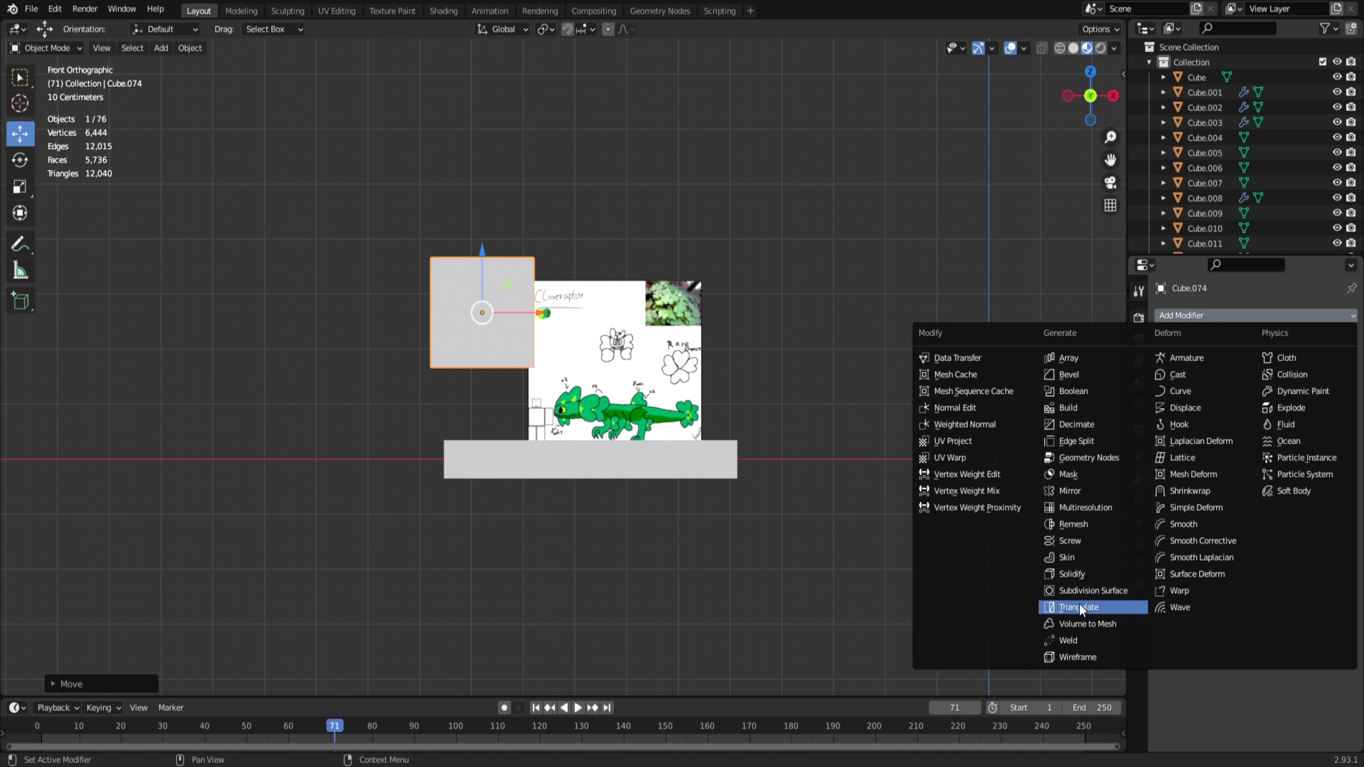
pyautogui.click(1069, 591)
pyautogui.rightClick(446, 311)
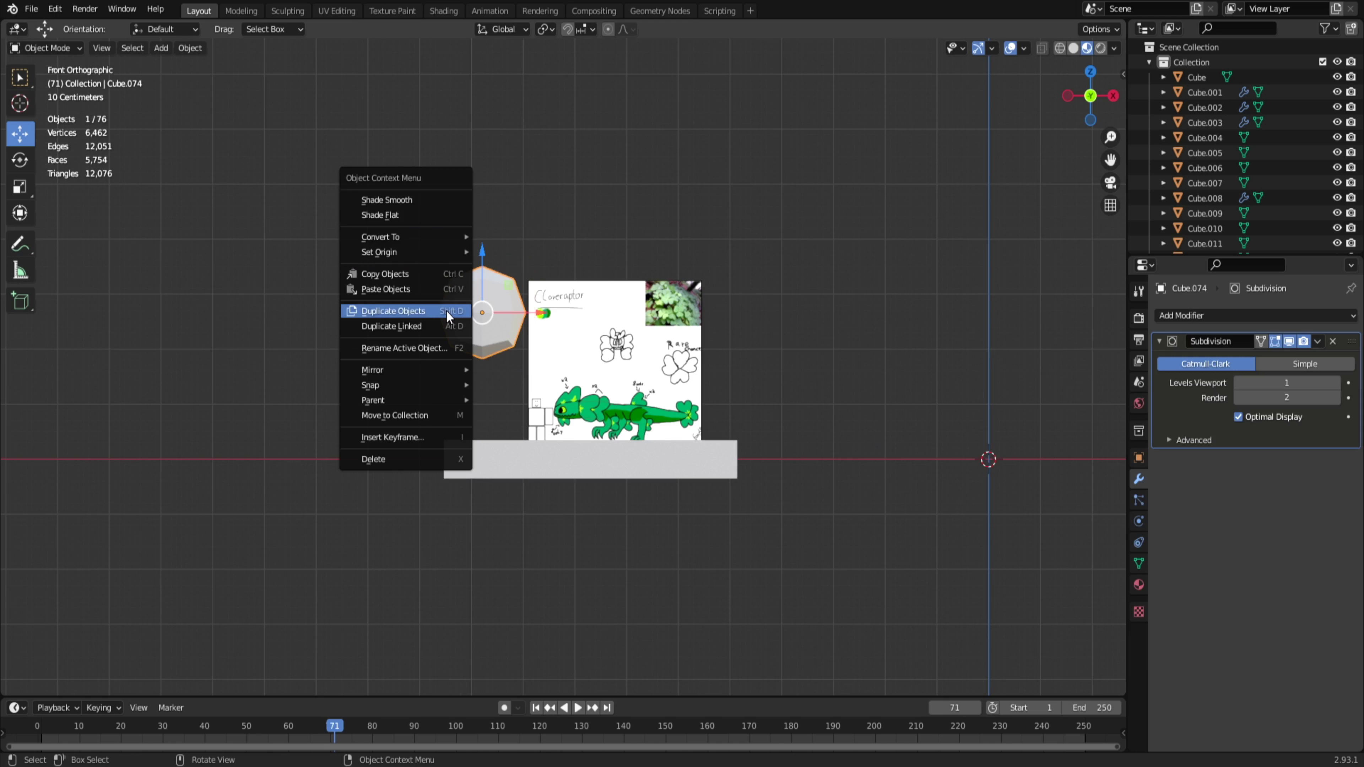
pyautogui.click(407, 200)
# Step: Enable Auto Smooth on the cube's normals with an angle of 40°
pyautogui.click(1139, 564)
pyautogui.click(1238, 597)
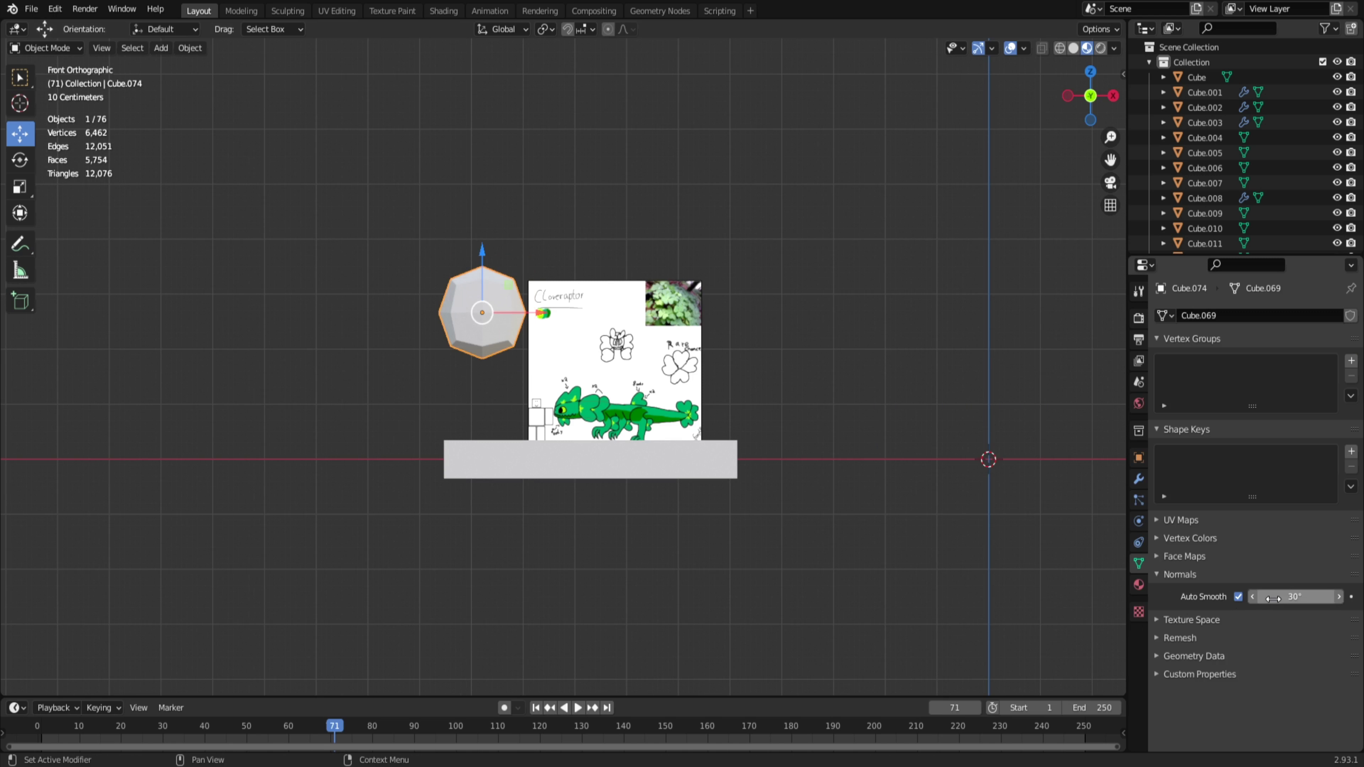
pyautogui.click(1273, 596)
pyautogui.write('40')
pyautogui.press('Return')
pyautogui.scroll(5, 843, 624)
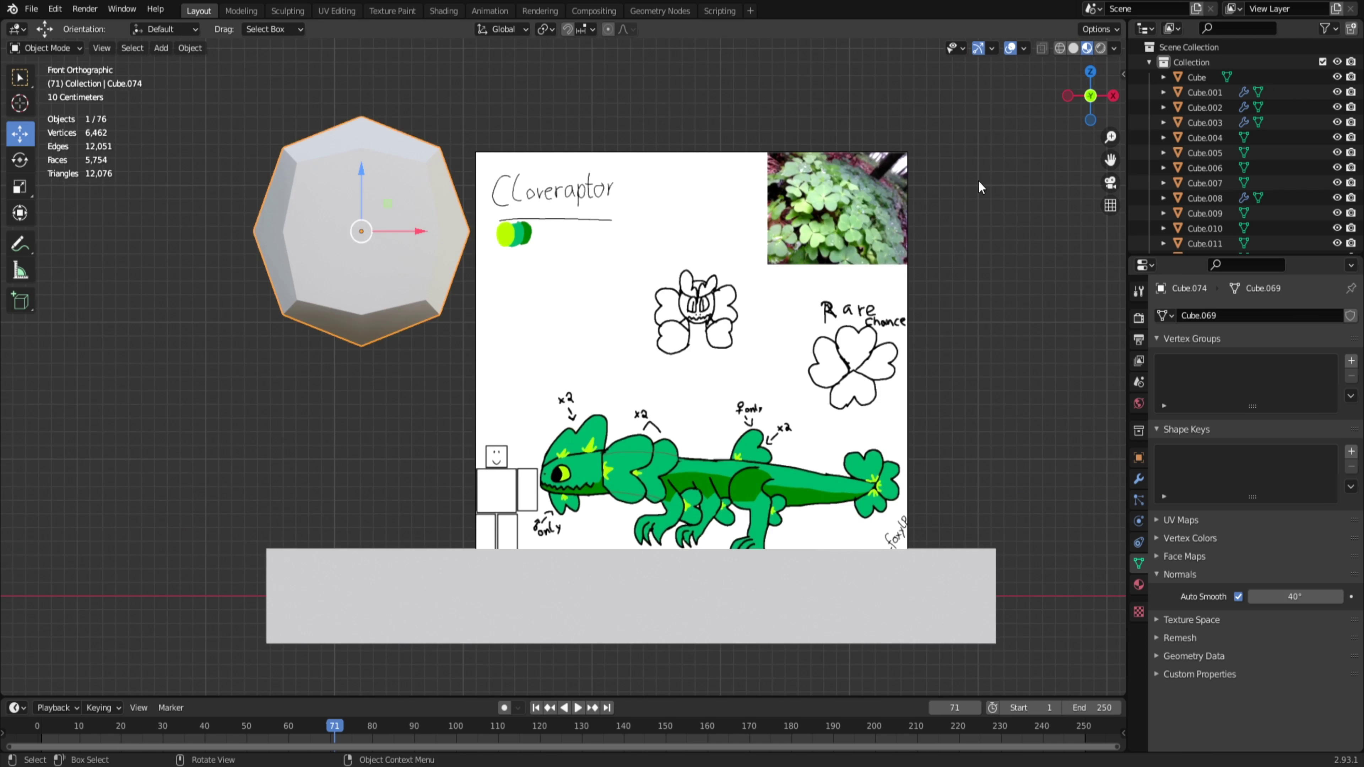
# Step: Give the cube a new material with the drawing's main green sampled as base color, Specular 0 and Roughness 1
pyautogui.click(1139, 585)
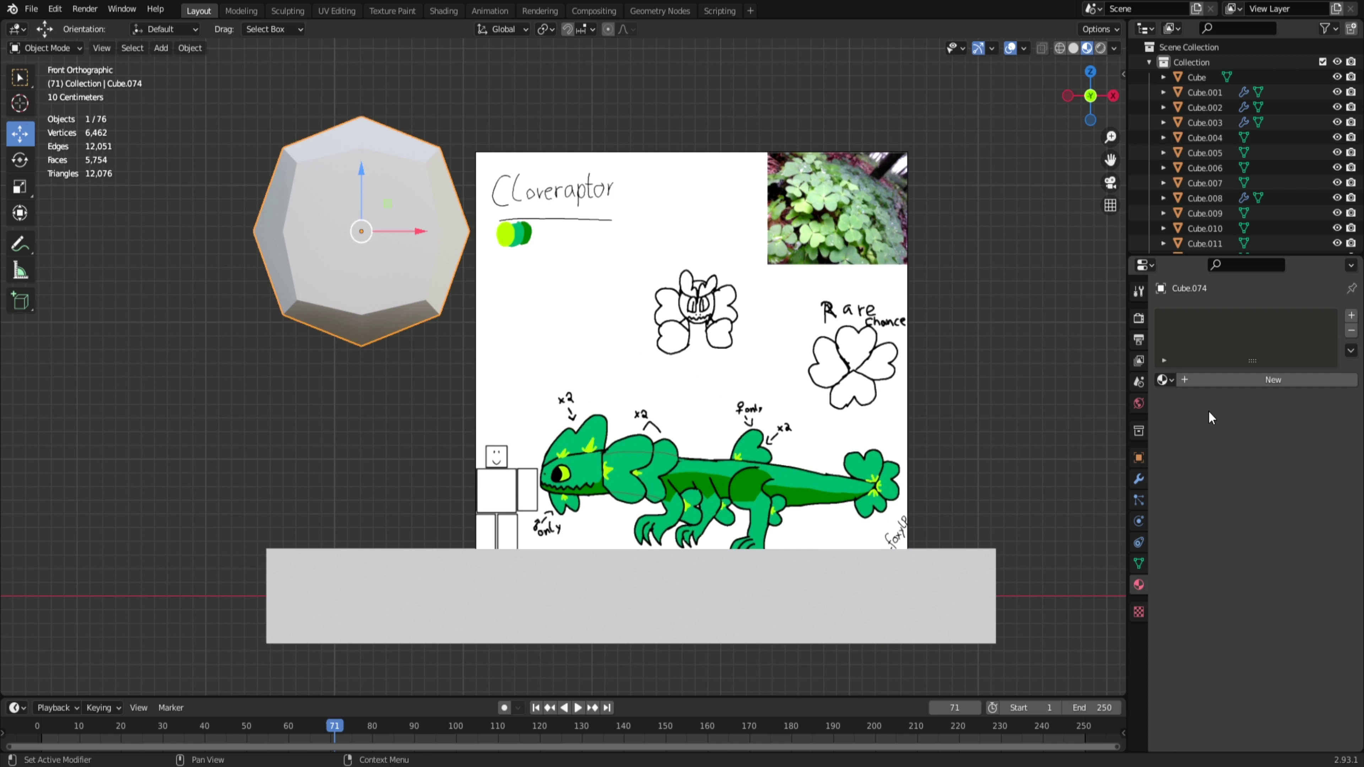
pyautogui.click(1236, 386)
pyautogui.click(1277, 536)
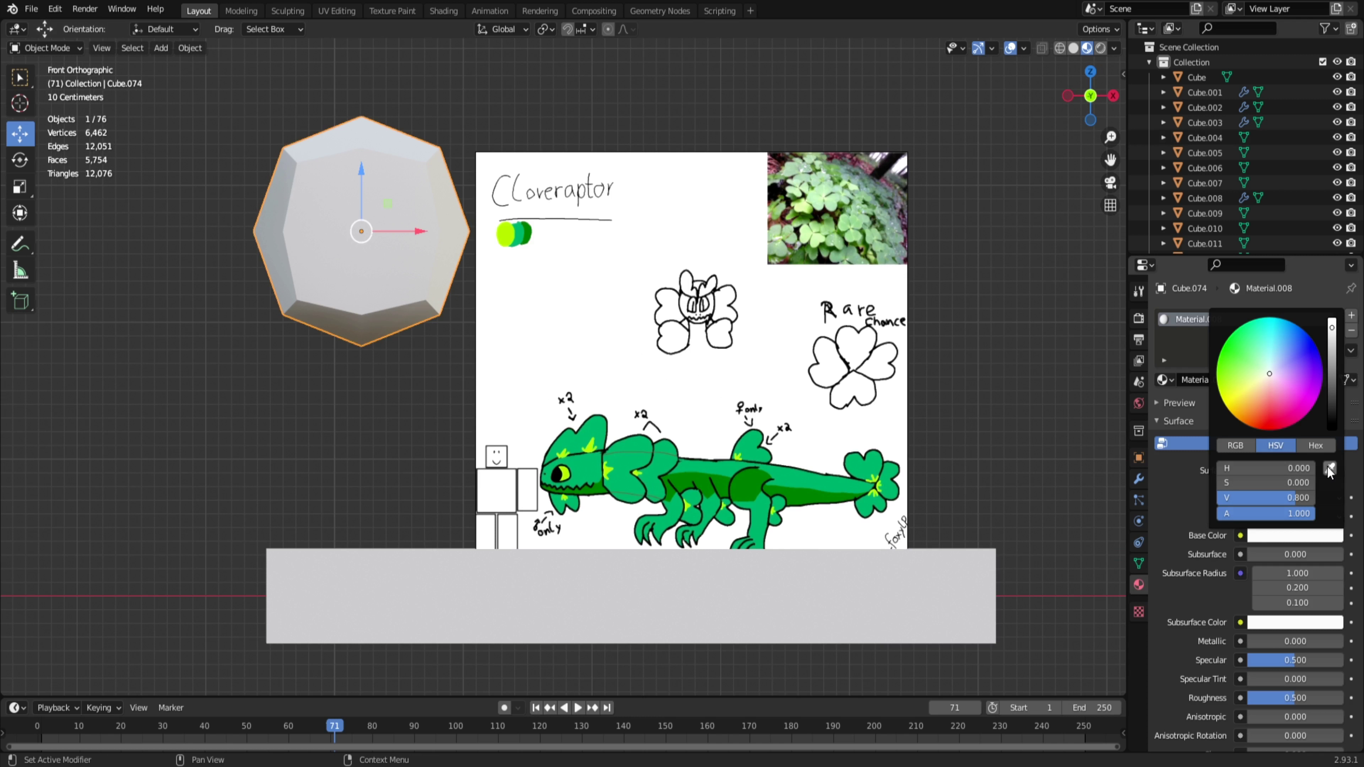
pyautogui.click(1330, 470)
pyautogui.click(836, 478)
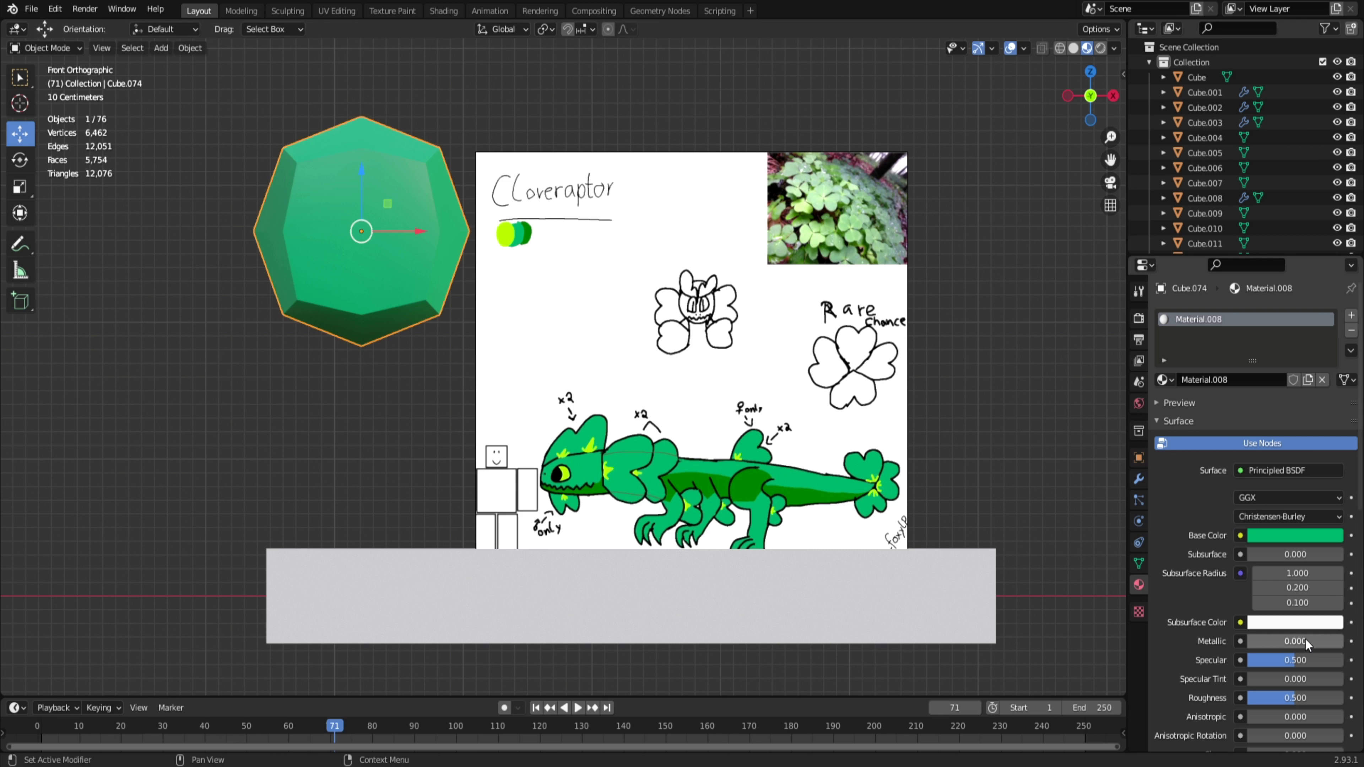
pyautogui.moveTo(1295, 661); pyautogui.dragTo(1244, 661)
pyautogui.moveTo(1290, 702); pyautogui.dragTo(1347, 702)
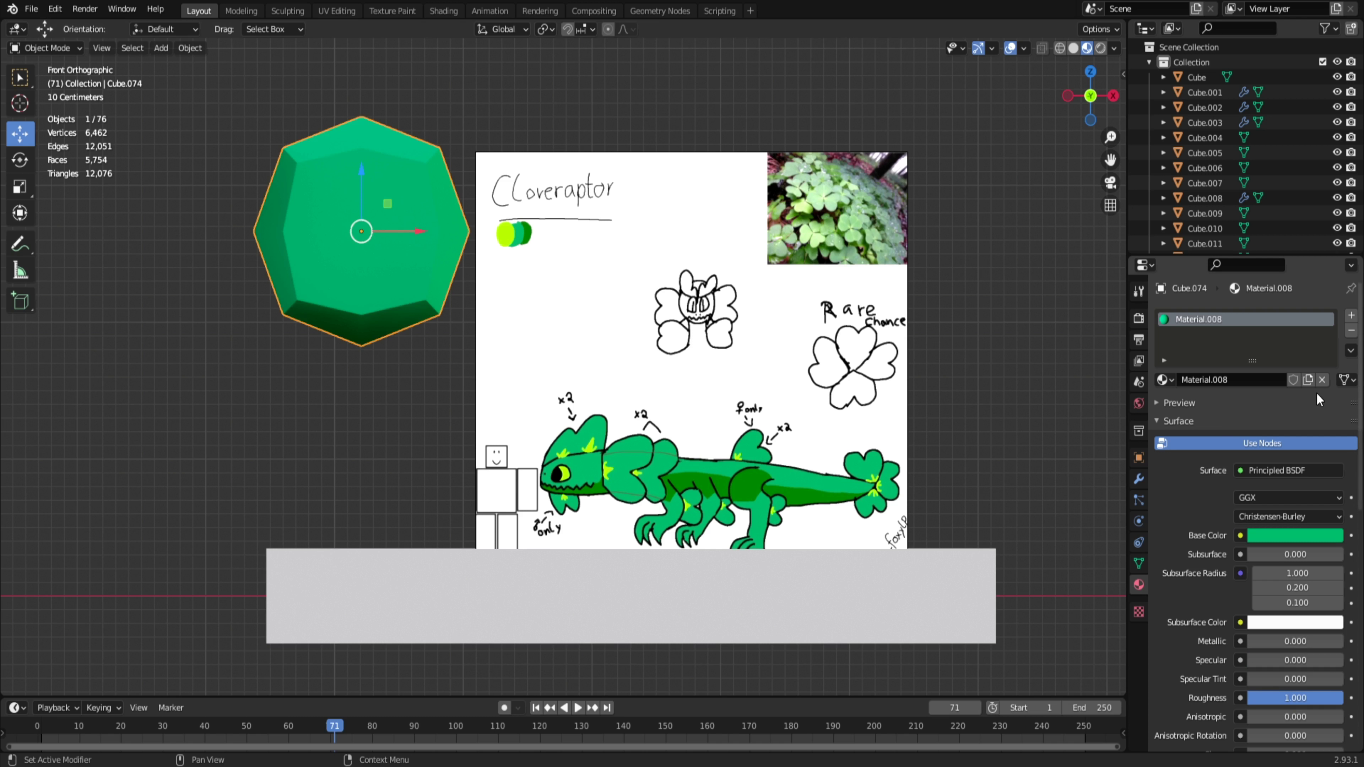
# Step: Duplicate the green material and sample the lime green of the drawing's leaf markings as the copy's base color
pyautogui.click(1308, 380)
pyautogui.click(1318, 537)
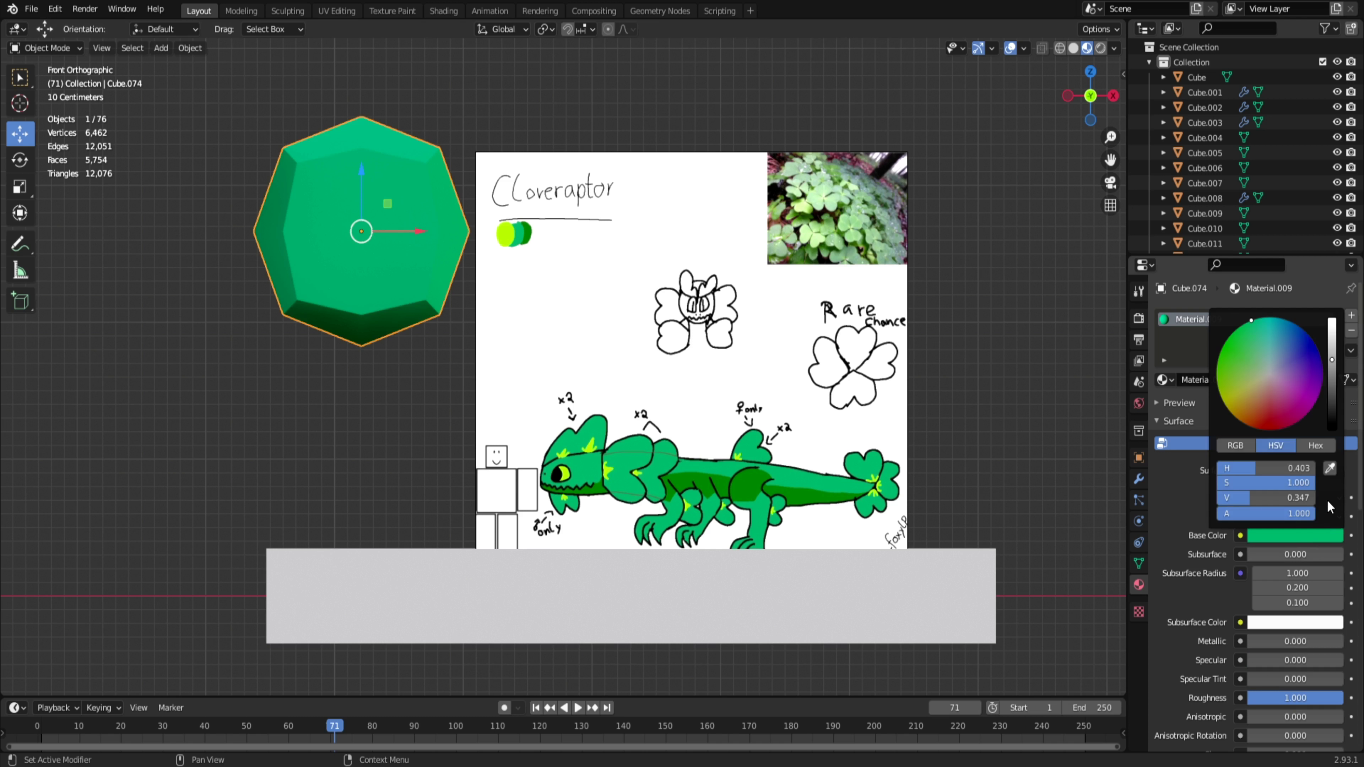
pyautogui.click(1331, 469)
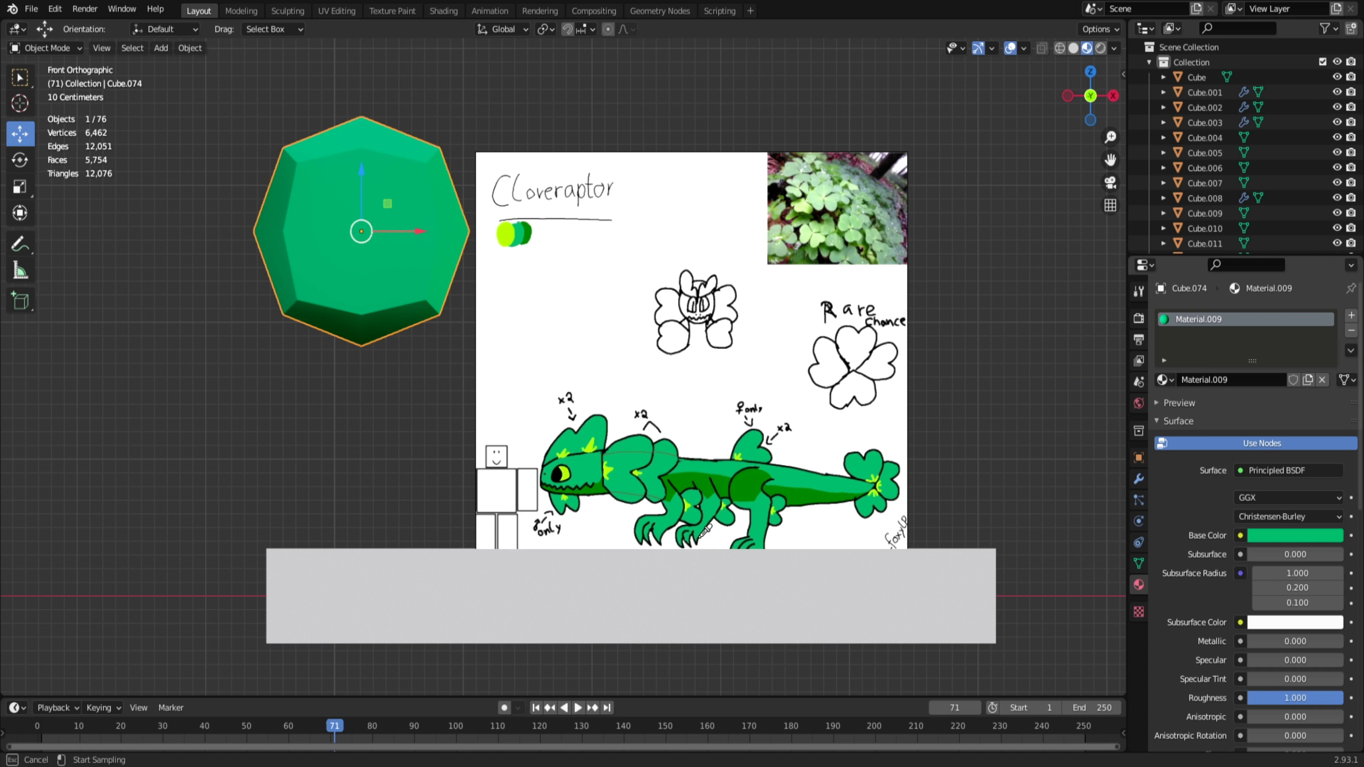
pyautogui.click(607, 466)
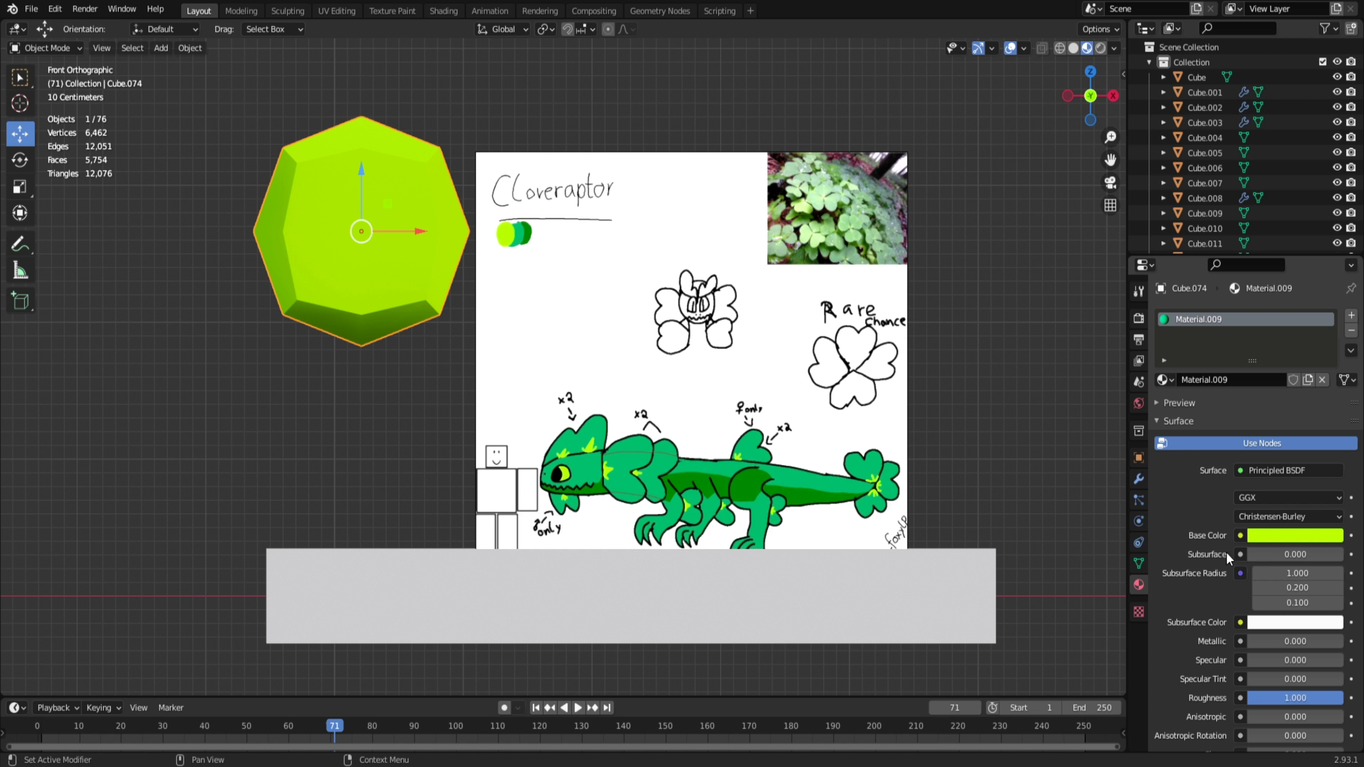
# Step: Duplicate the lime material and sample the dark green of the creature's underside as the copy's base color
pyautogui.click(1309, 379)
pyautogui.scroll(3, 563, 367)
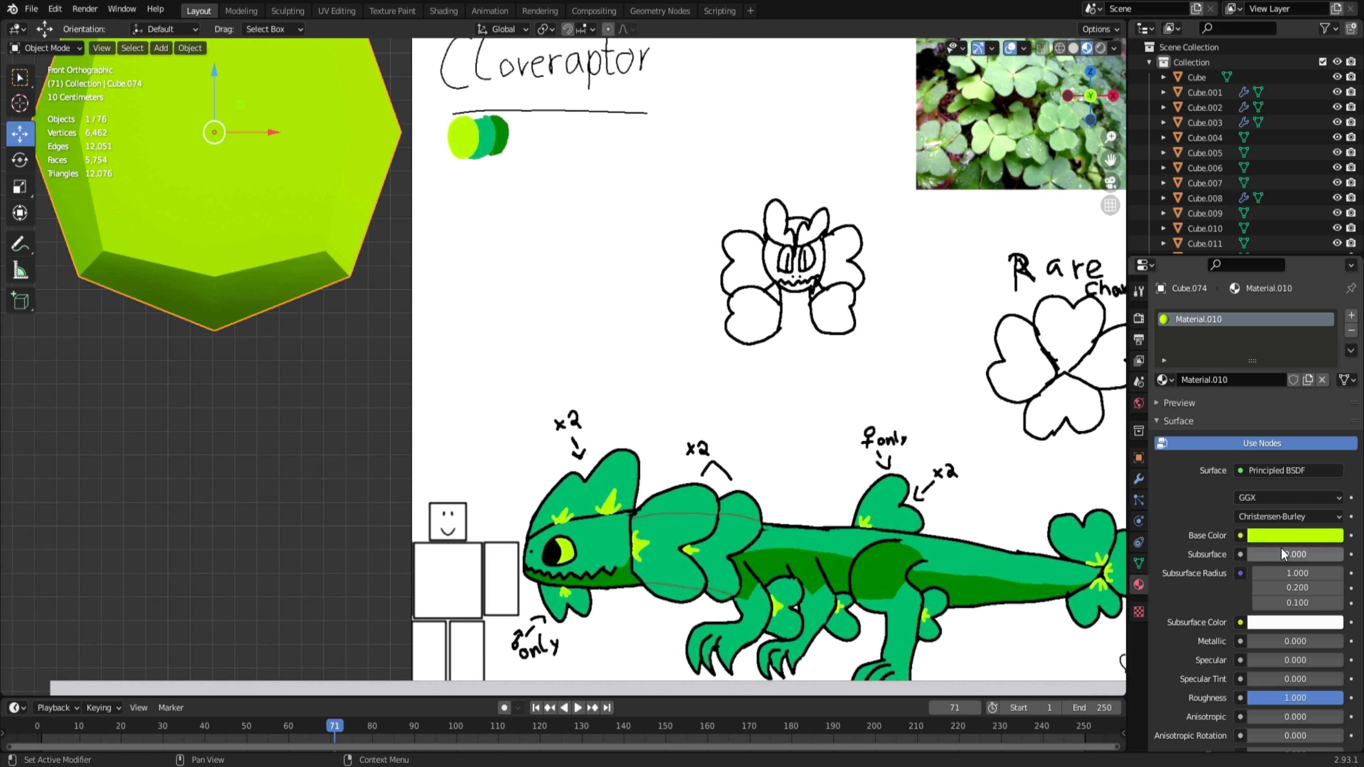
pyautogui.click(1308, 537)
pyautogui.click(1330, 470)
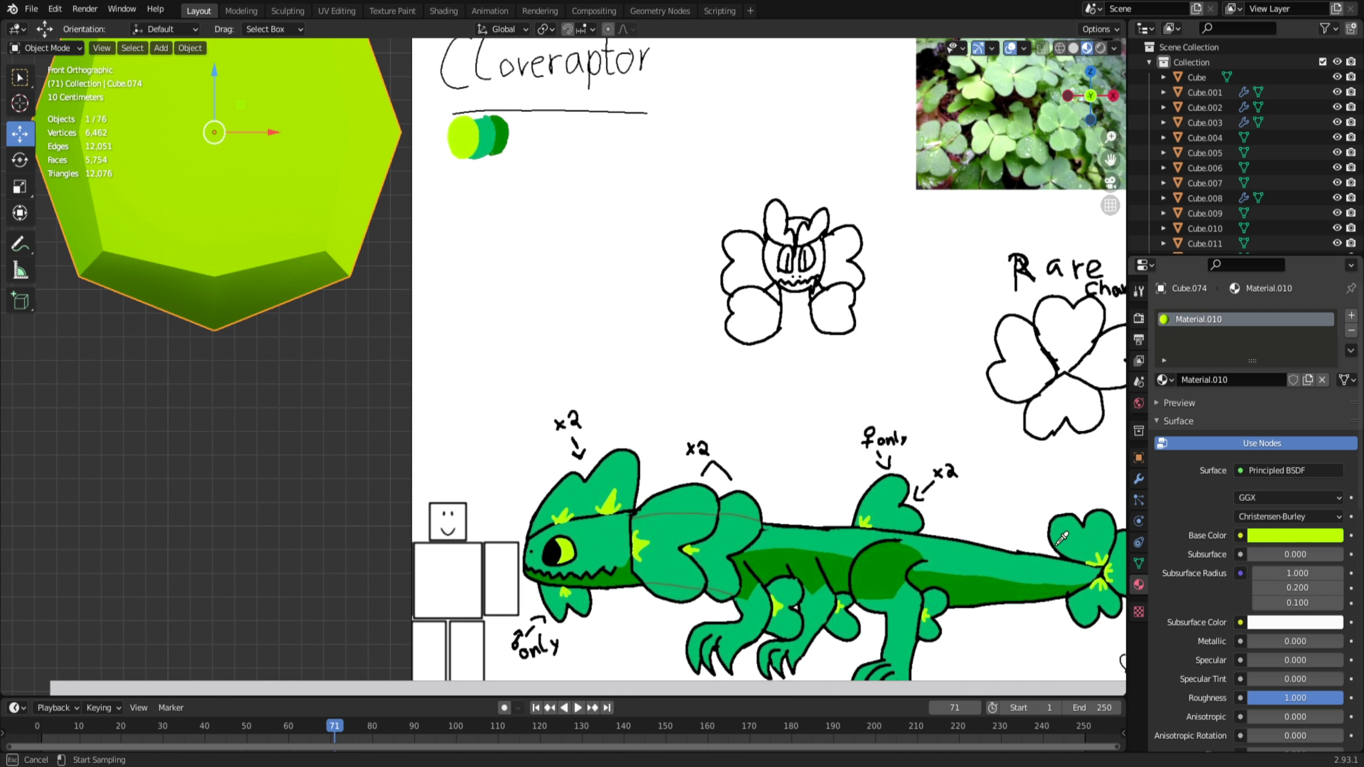
pyautogui.click(978, 590)
# Step: Duplicate the dark green material, sample the black of the drawn eye as its base color, and make a further copy of the material
pyautogui.click(1308, 380)
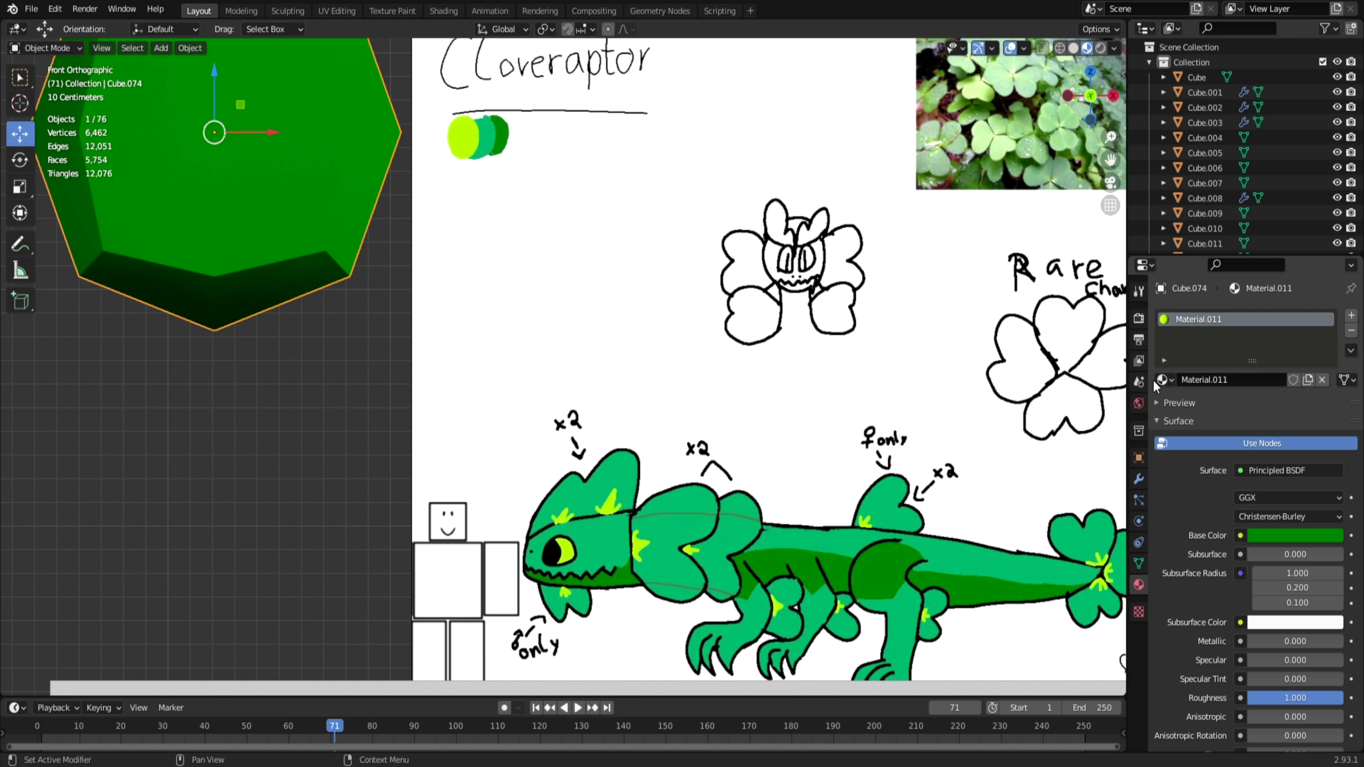
pyautogui.click(1165, 379)
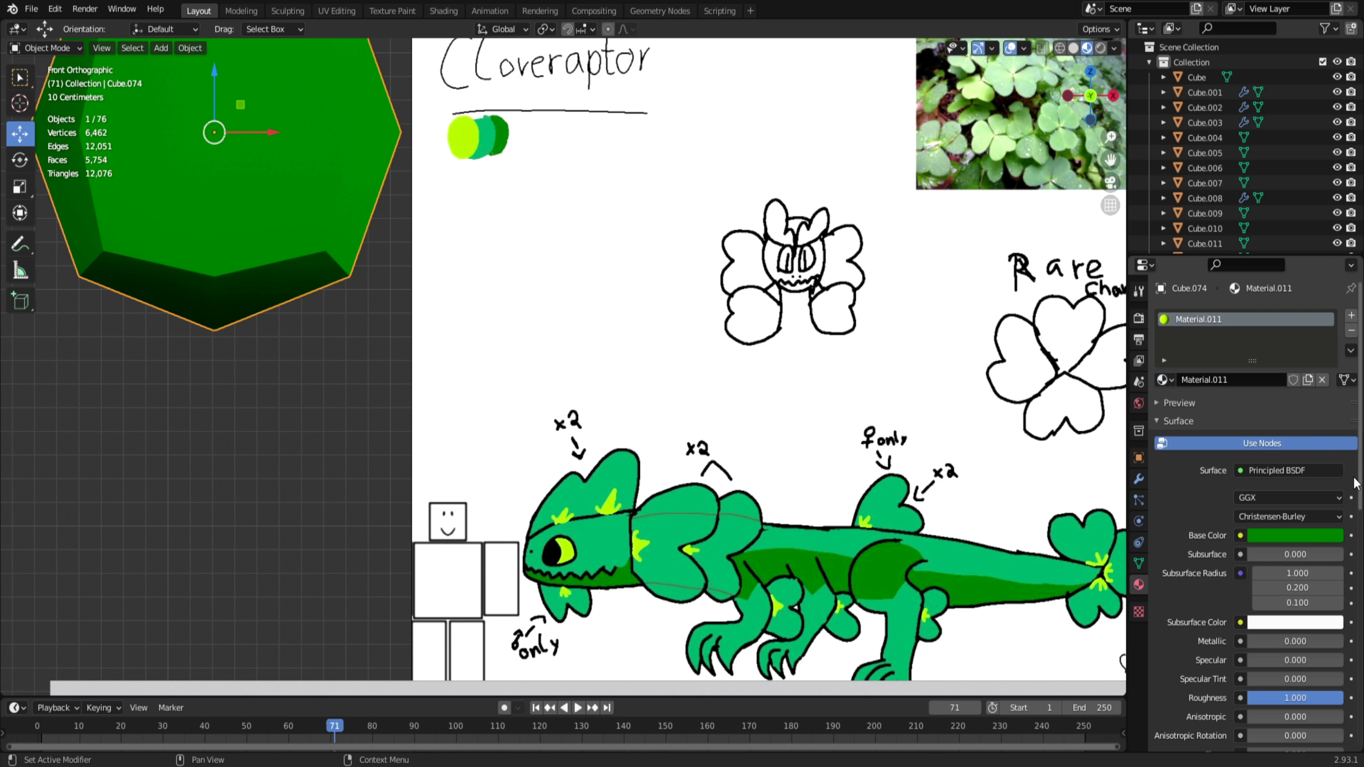
pyautogui.click(1297, 536)
pyautogui.click(1331, 472)
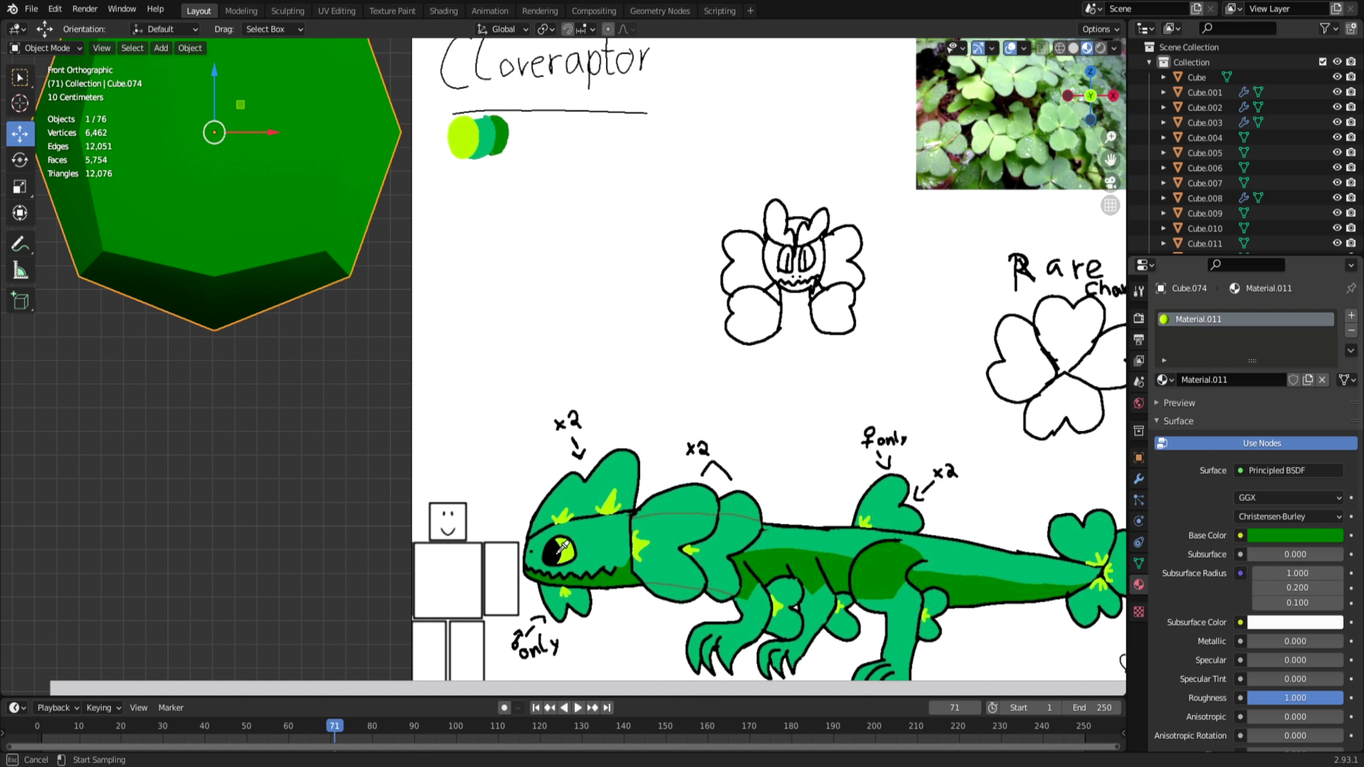
pyautogui.click(568, 552)
pyautogui.click(1306, 379)
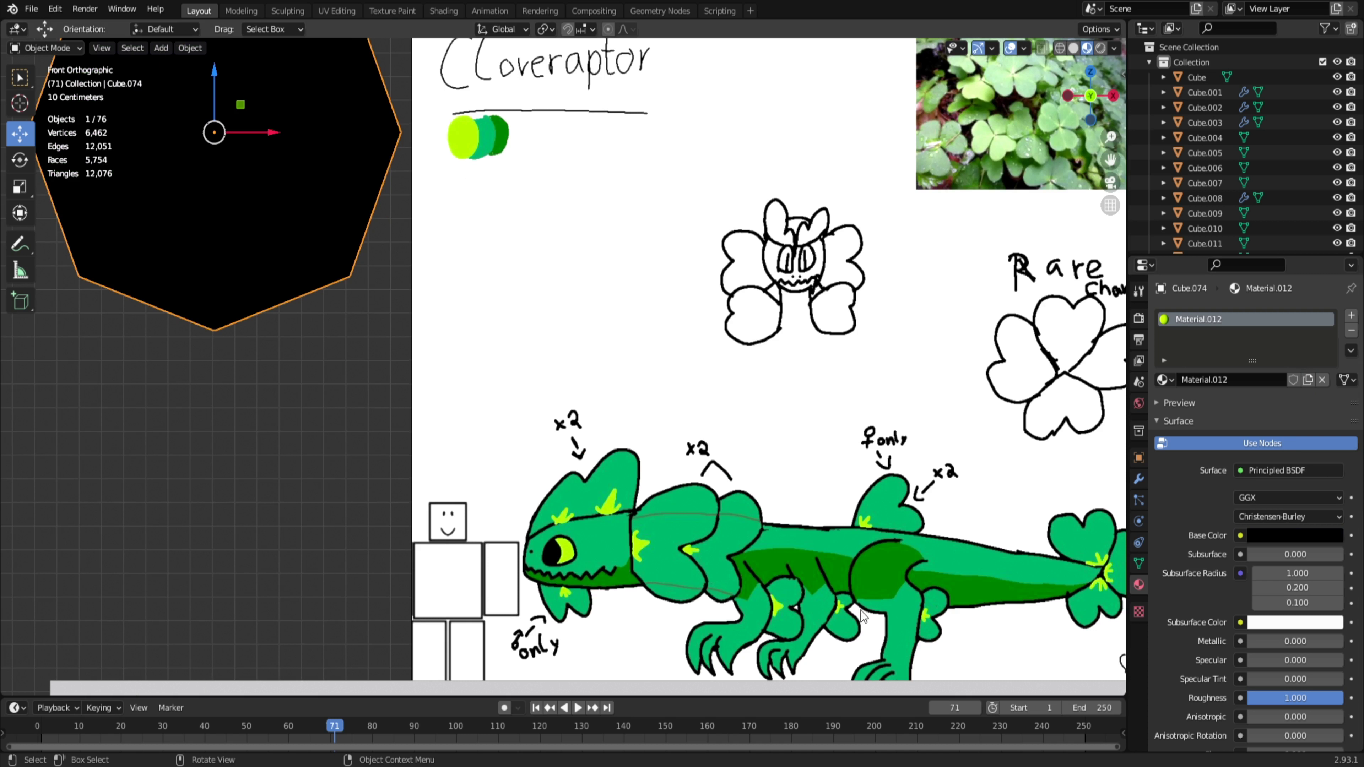
pyautogui.scroll(-2, 788, 452)
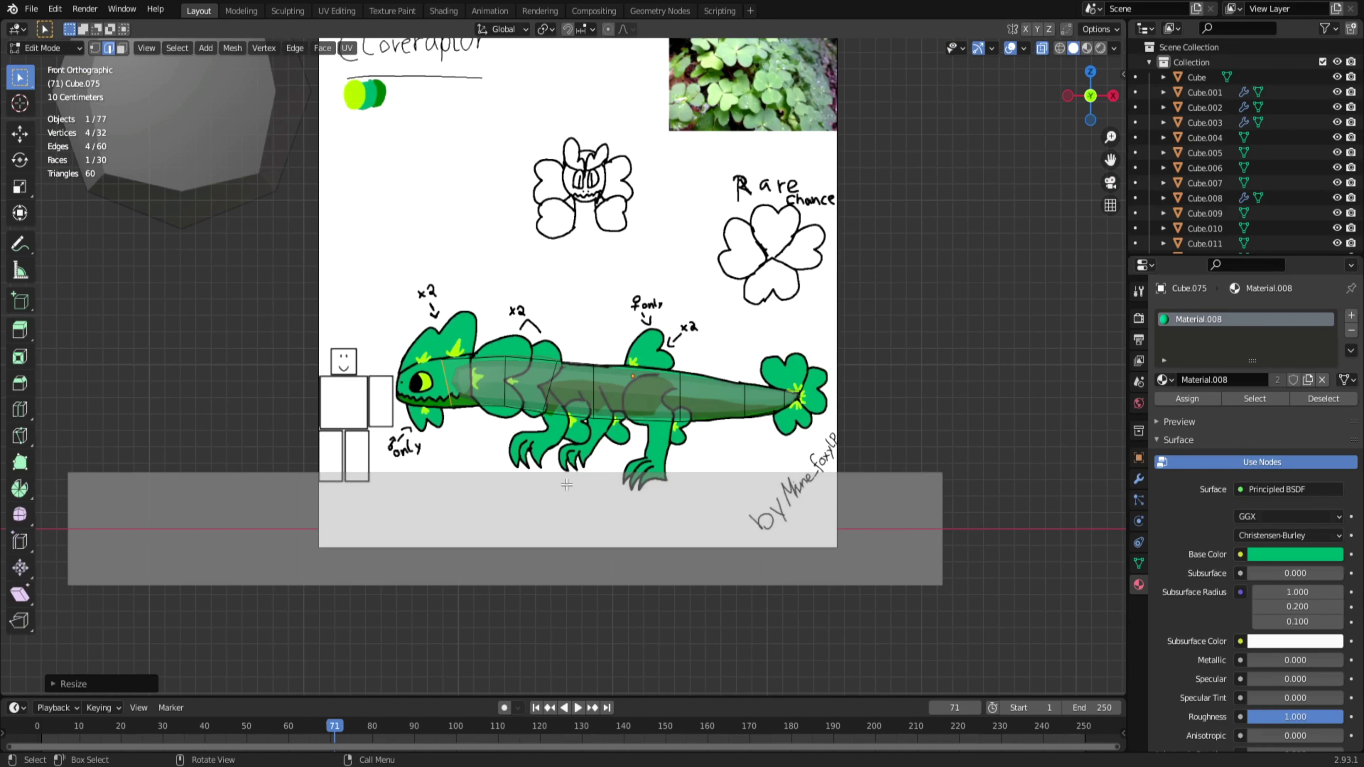
# Step: Cut a lengthwise edge loop into the creature's body mesh and slide it off-centre
pyautogui.moveTo(572, 497); pyautogui.dragTo(599, 390, button='middle')
pyautogui.rightClick(599, 391)
pyautogui.hotkey('ctrl', 'r')
pyautogui.click(587, 433)
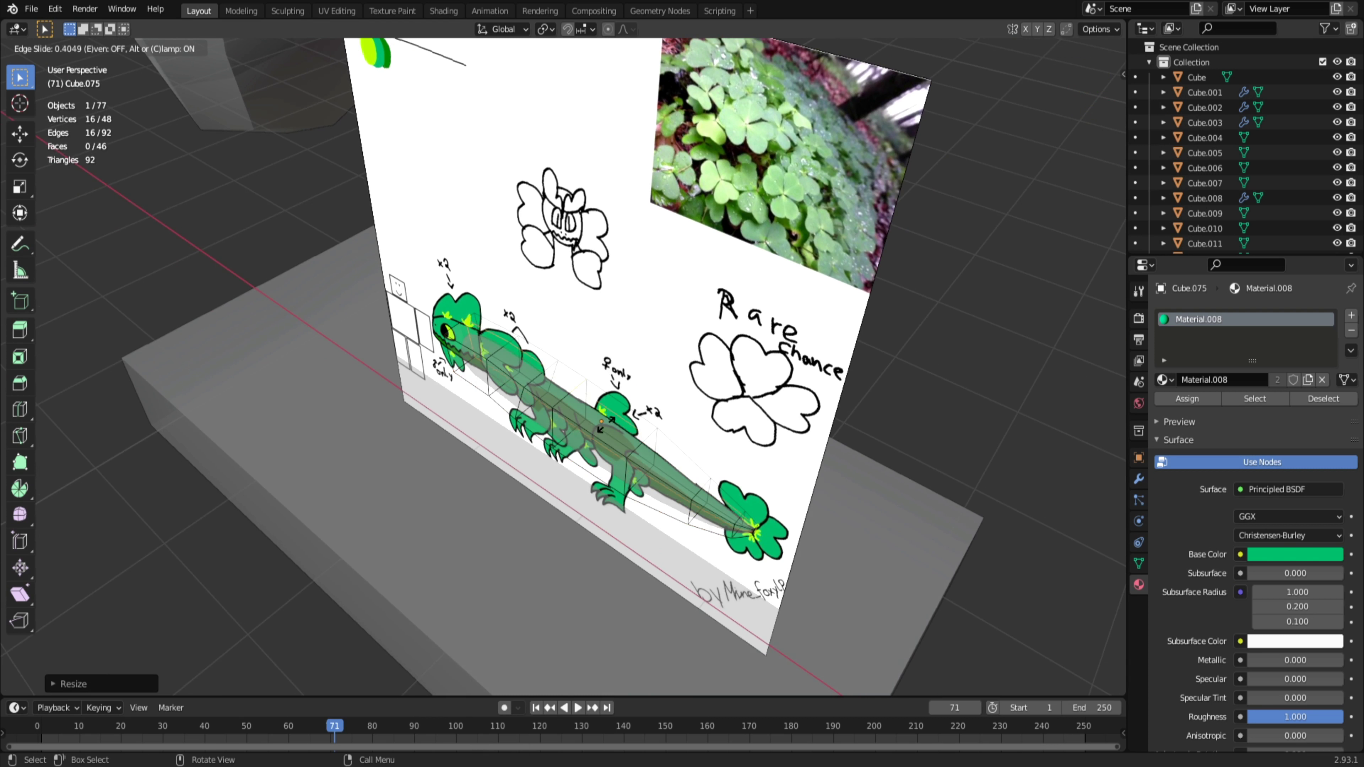
pyautogui.click(600, 428)
pyautogui.click(601, 422)
pyautogui.moveTo(465, 600); pyautogui.dragTo(614, 491, button='middle')
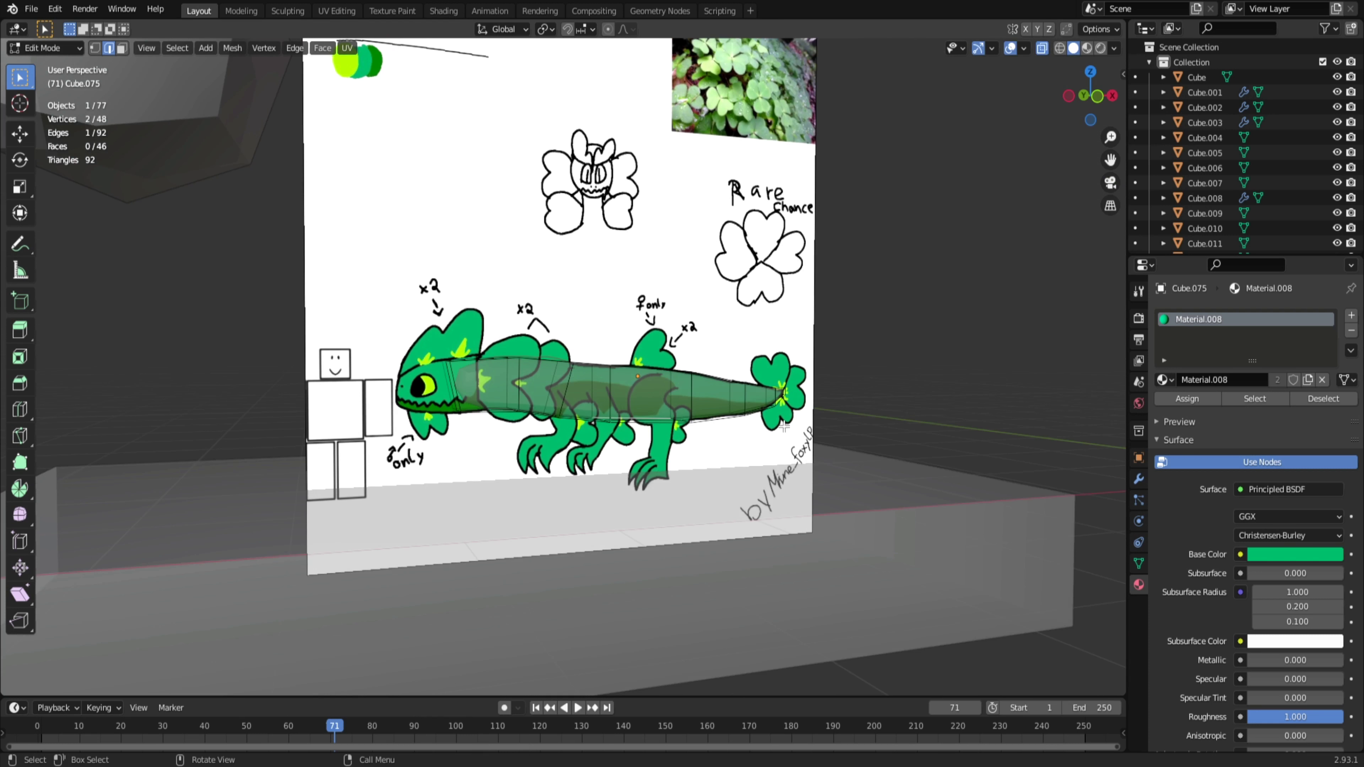
pyautogui.moveTo(666, 392)
pyautogui.mouseDown(button='middle')
pyautogui.moveTo(304, 442)
pyautogui.moveTo(560, 411)
pyautogui.mouseUp(button='middle')
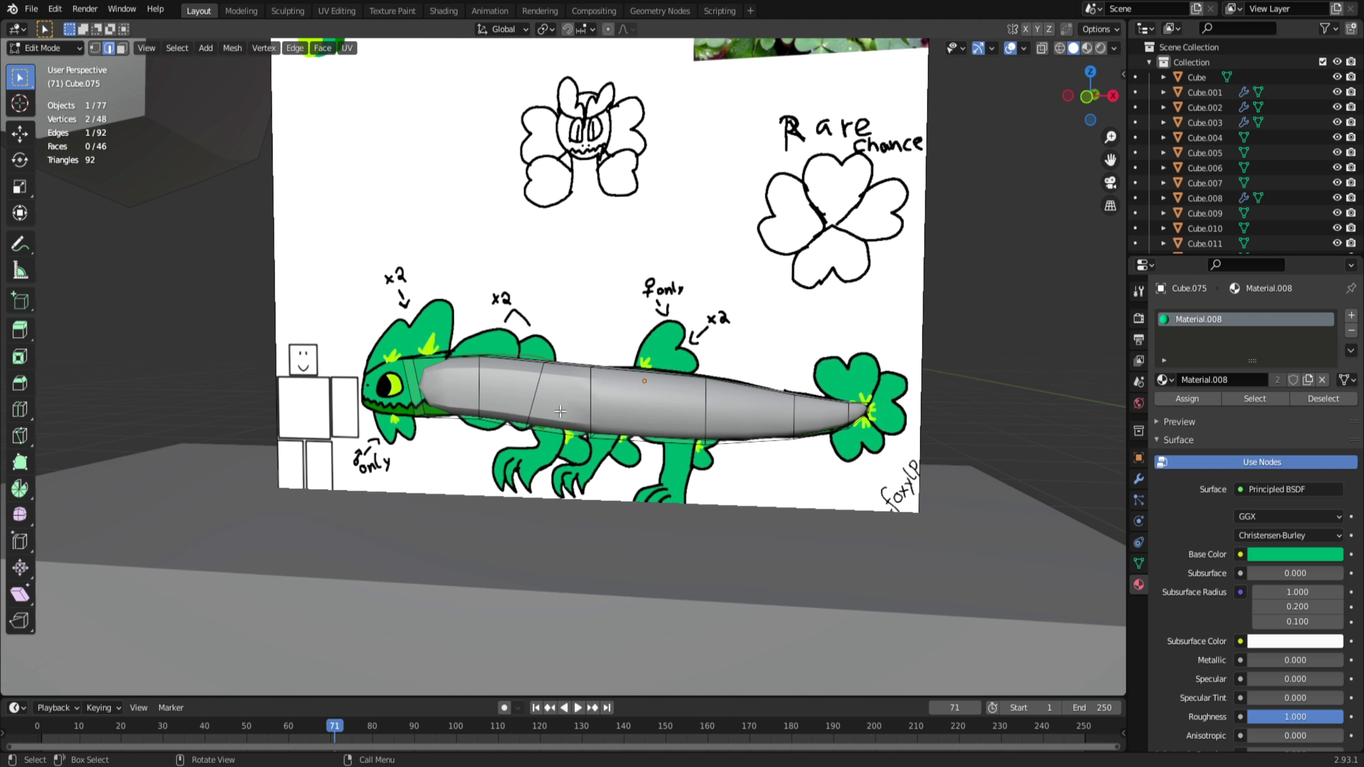
# Step: Apply the Subdivision modifier to the creature's body in Object Mode
pyautogui.press('KP_1')
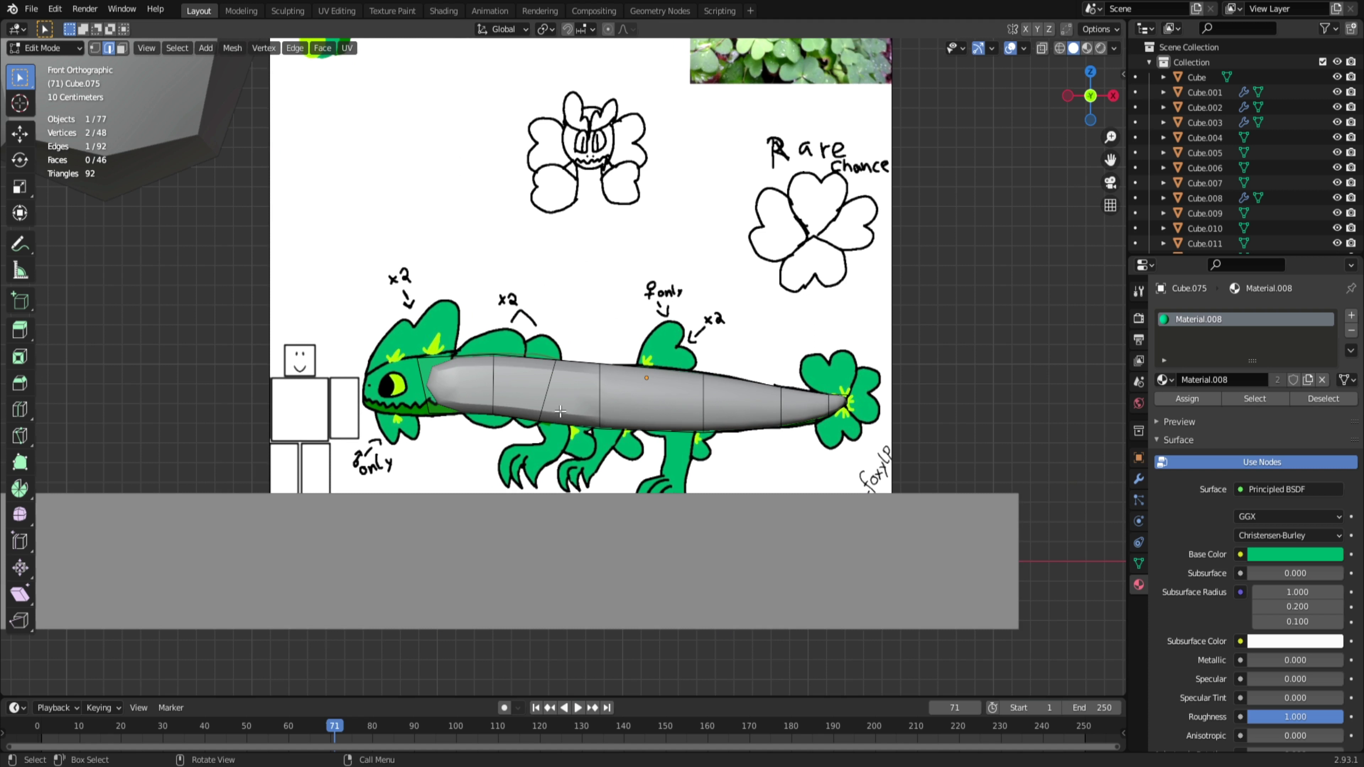
pyautogui.scroll(2, 560, 411)
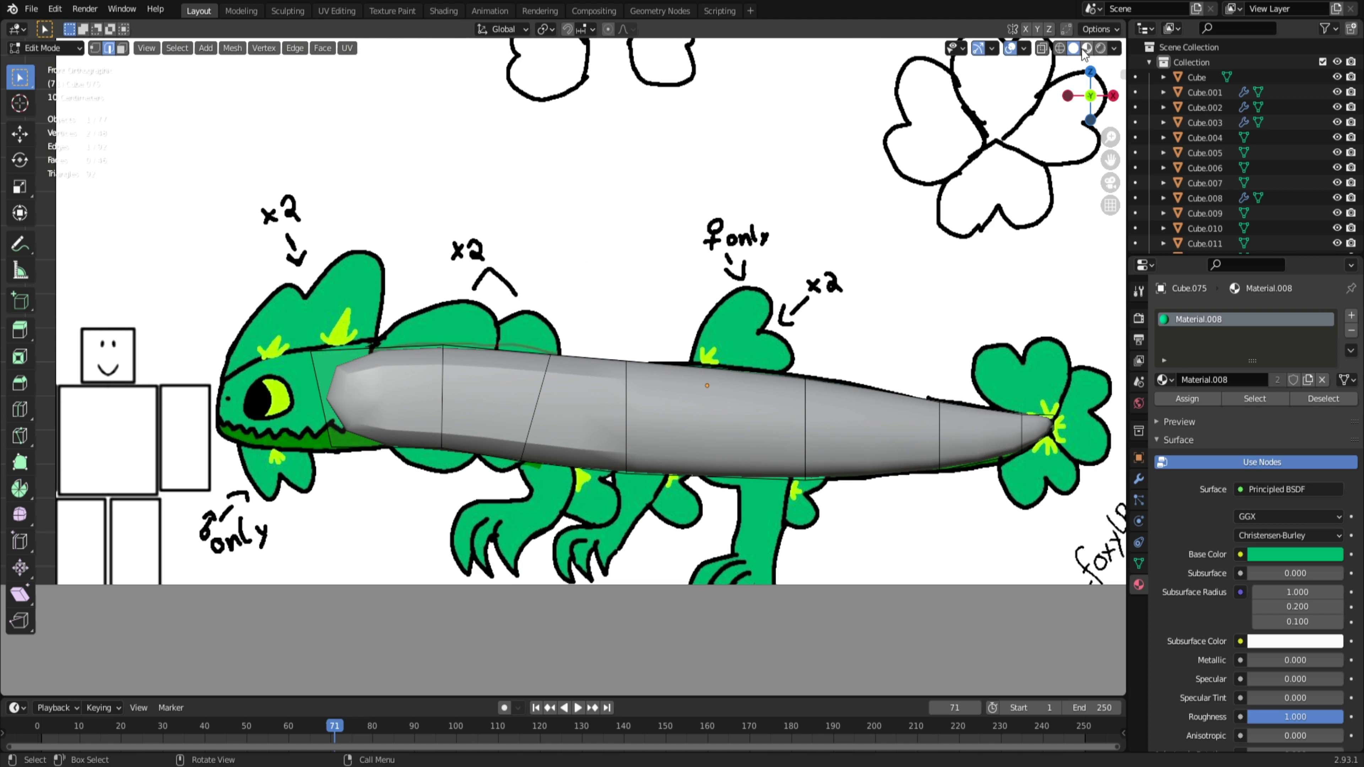
pyautogui.hotkey('alt', 'z')
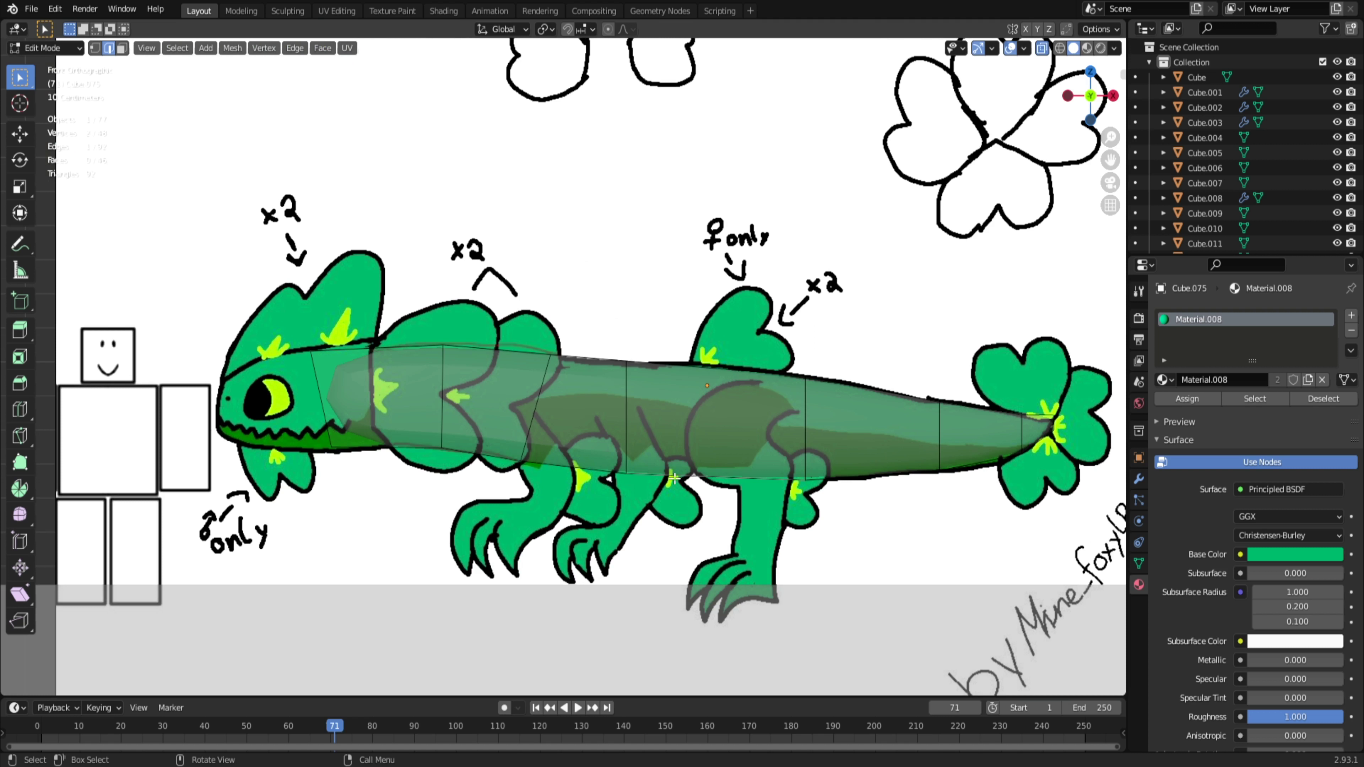
pyautogui.keyDown('shift'); pyautogui.moveTo(797, 494); pyautogui.dragTo(517, 469, button='middle'); pyautogui.keyUp('shift')
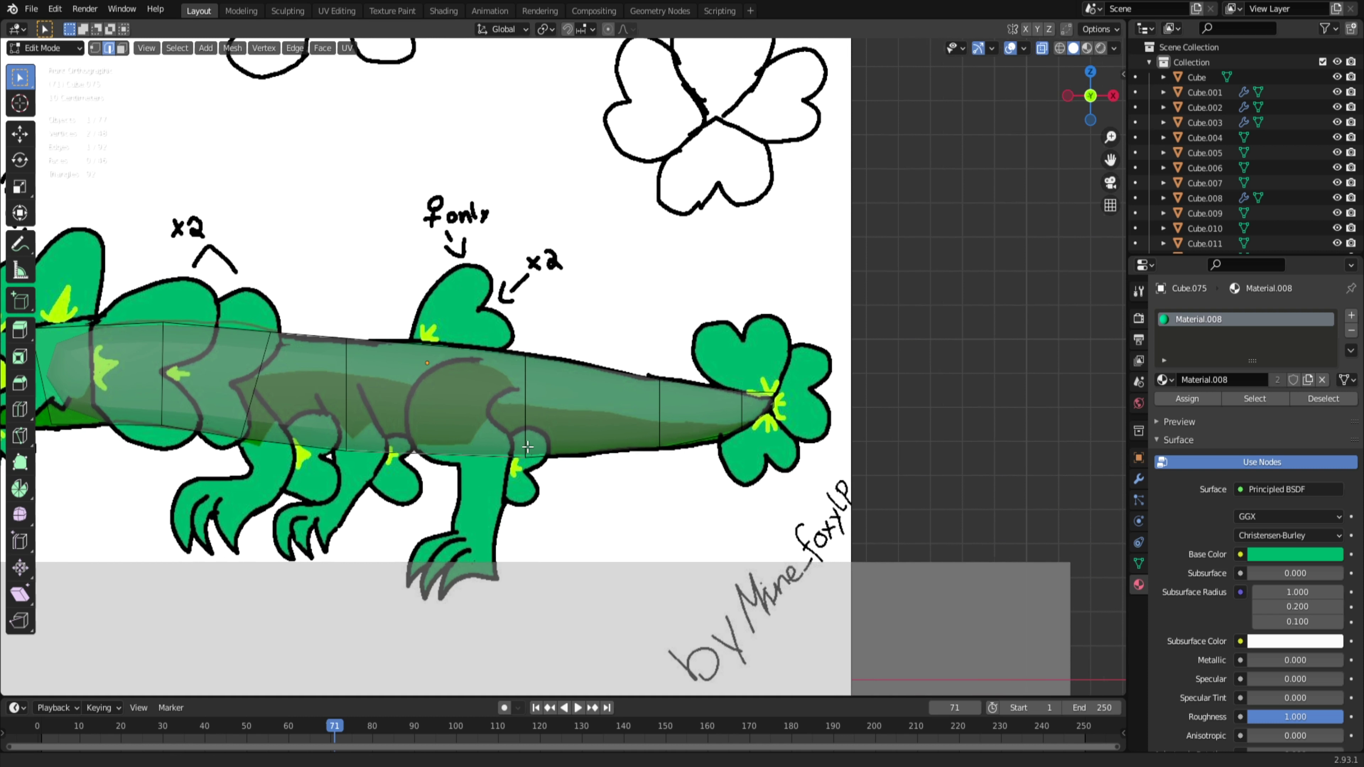
pyautogui.moveTo(605, 342); pyautogui.dragTo(484, 311, button='middle')
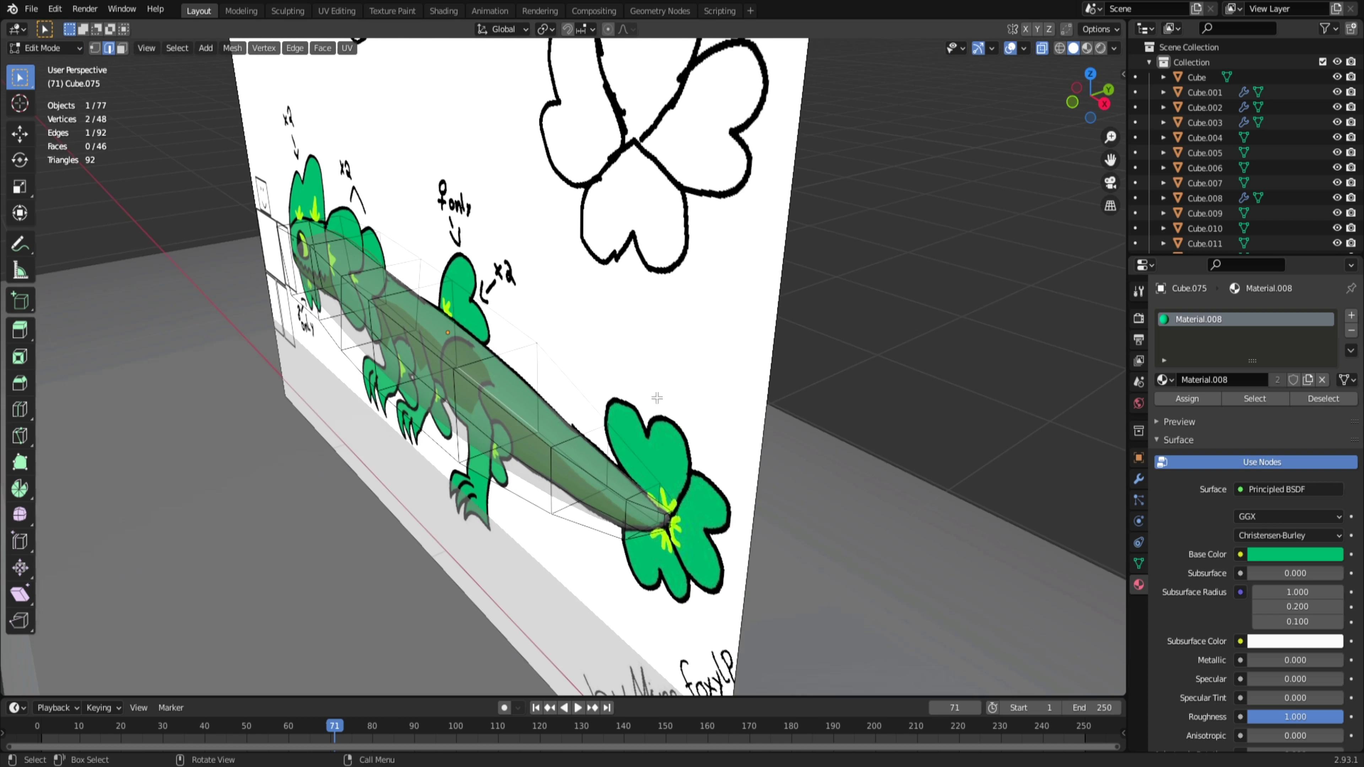
pyautogui.click(1139, 563)
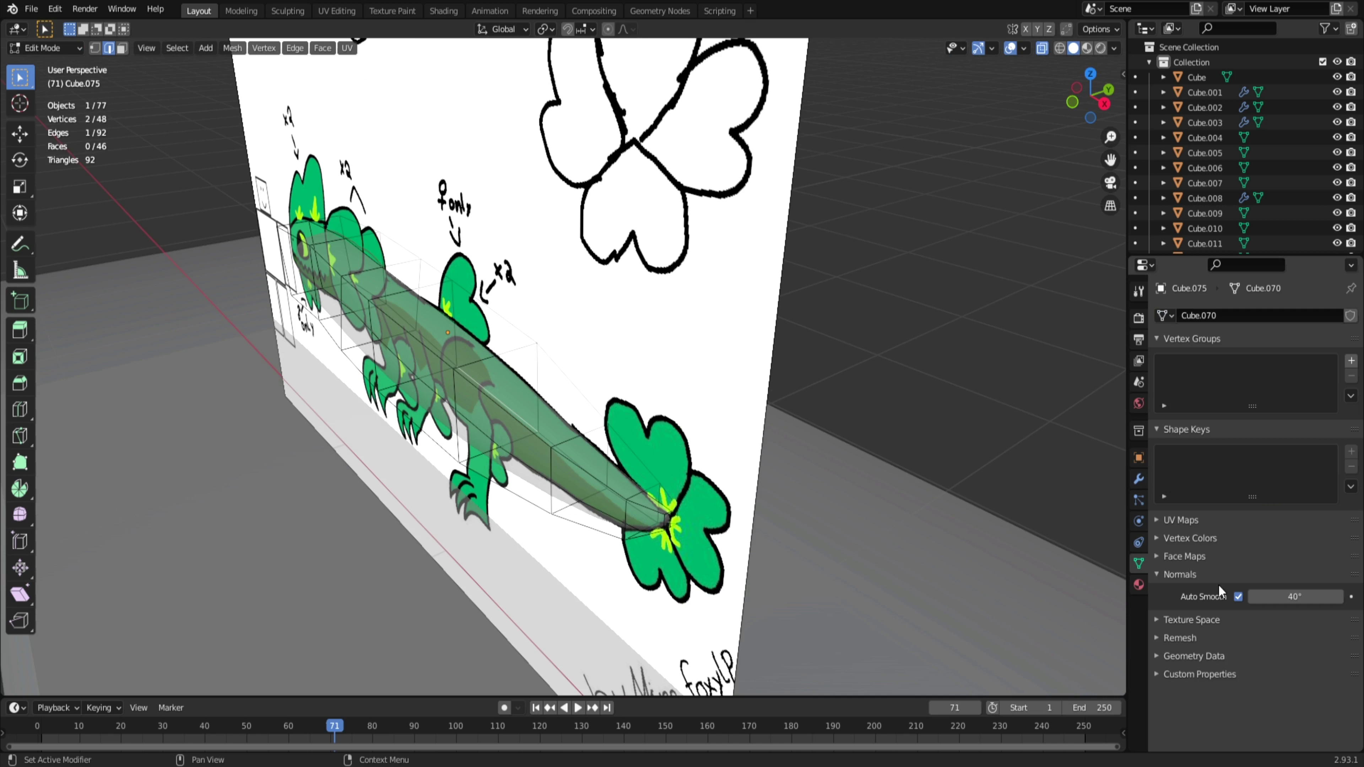
pyautogui.click(1138, 479)
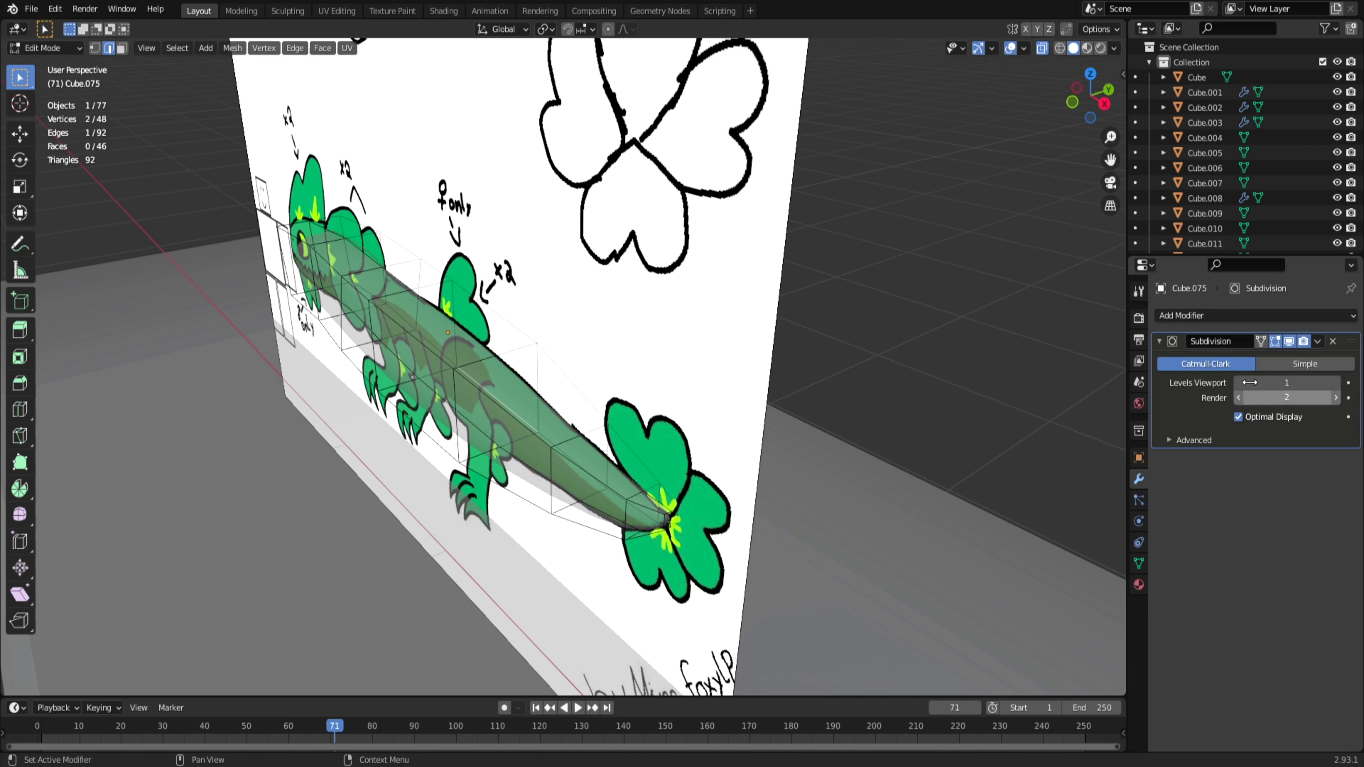
pyautogui.click(1317, 342)
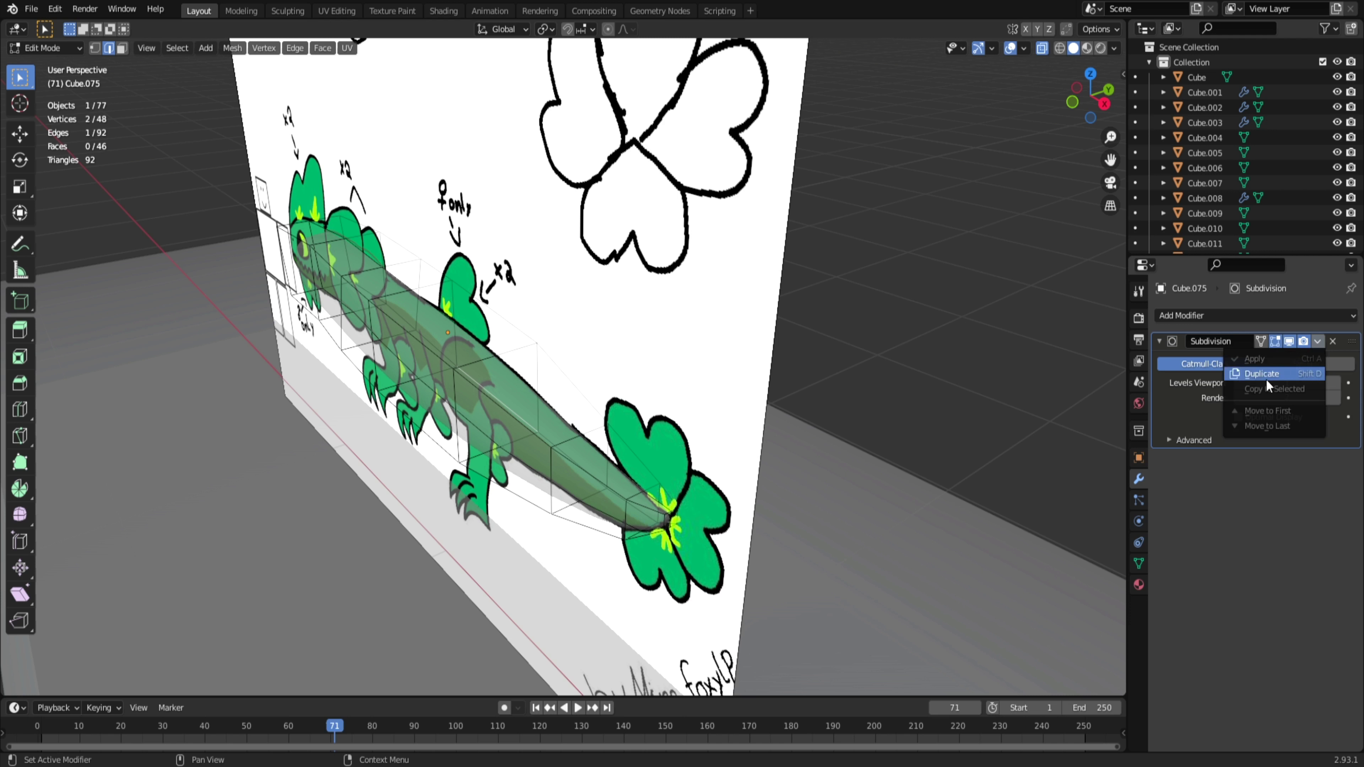
pyautogui.press('Tab')
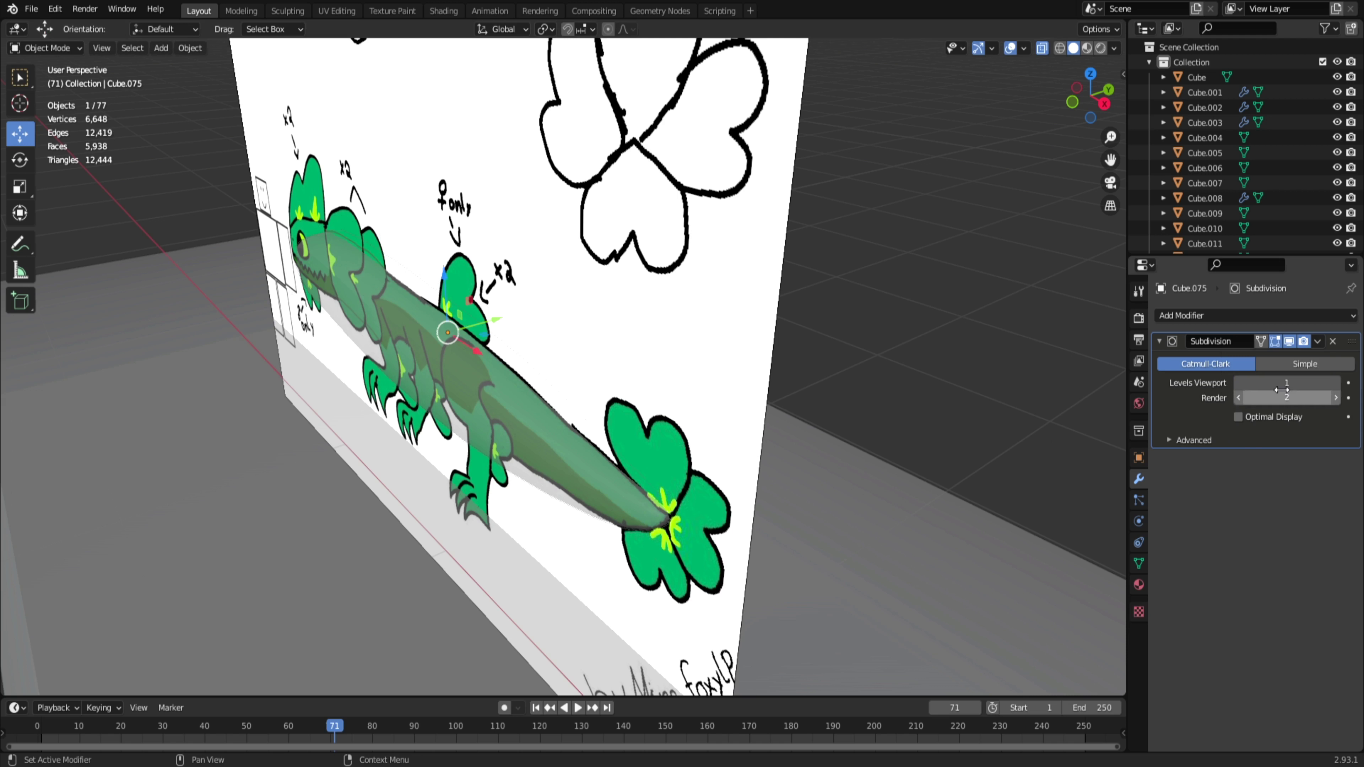
pyautogui.click(1319, 342)
pyautogui.click(1259, 359)
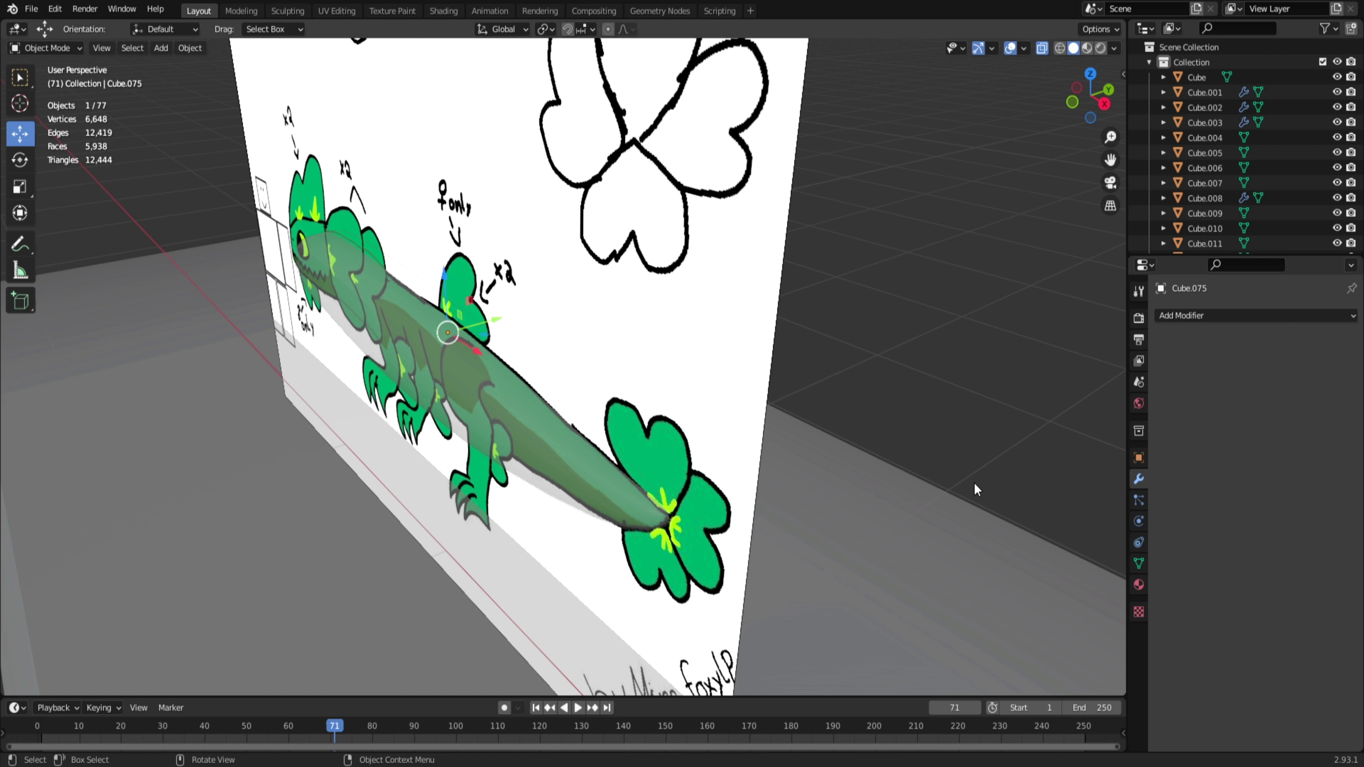
# Step: Select the upper and lower lengthwise edge loops on the body's near side and mark them sharp
pyautogui.scroll(-2, 681, 470)
pyautogui.press('KP_1')
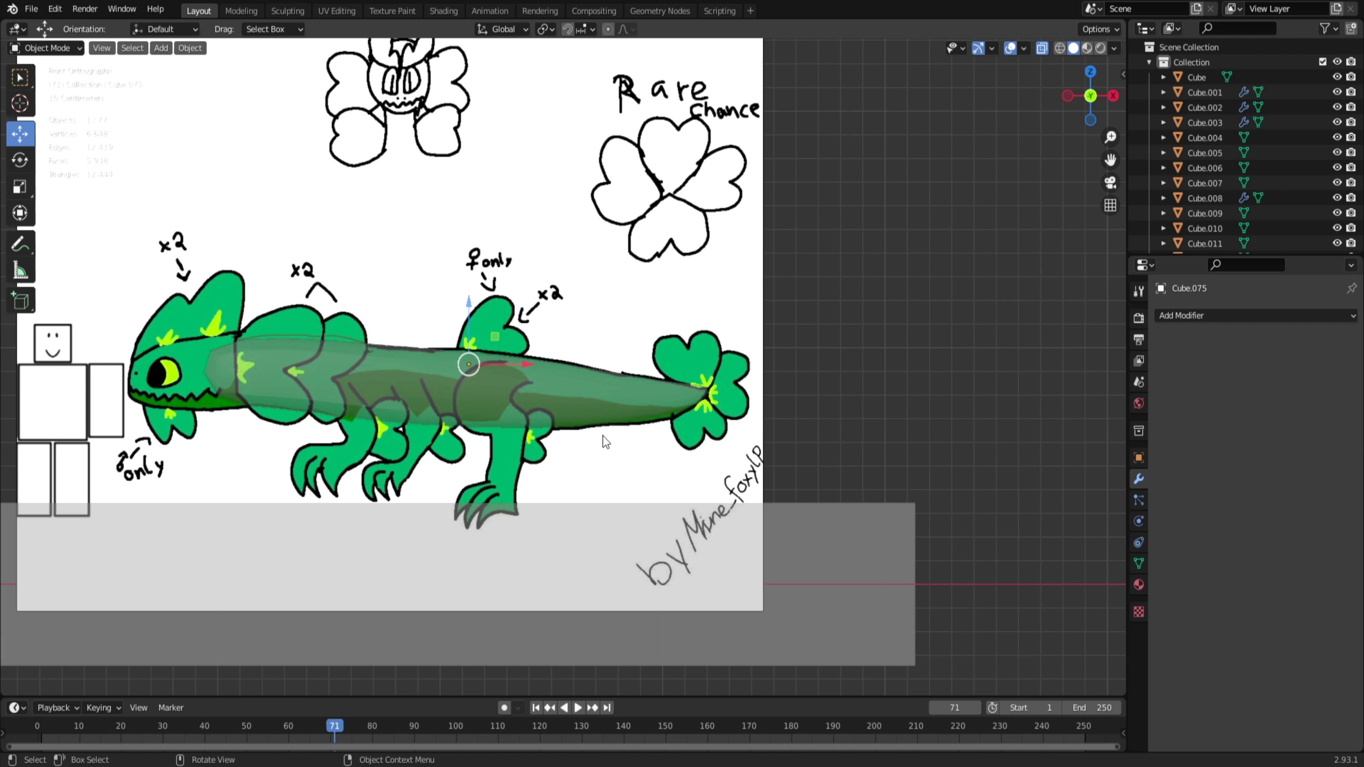
pyautogui.press('Tab')
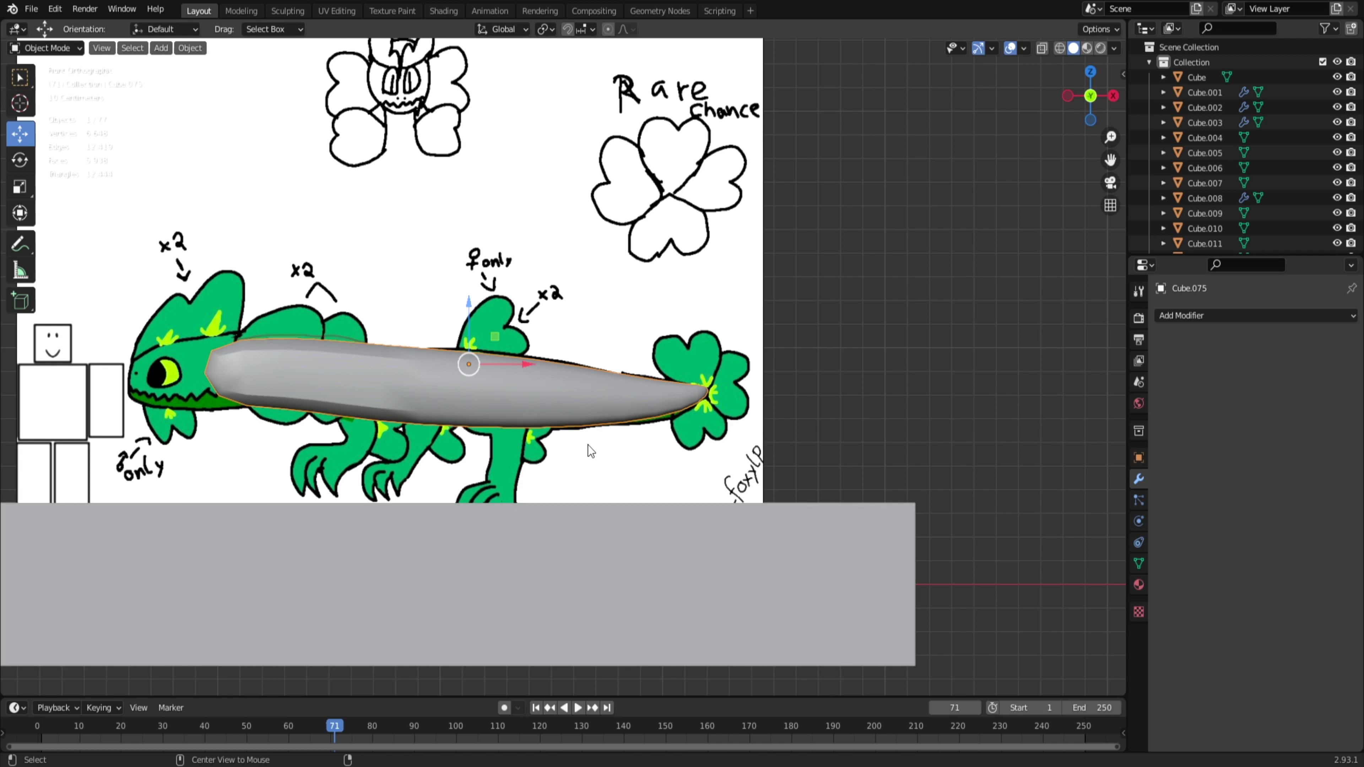
pyautogui.scroll(2, 485, 387)
pyautogui.keyDown('shift'); pyautogui.moveTo(485, 388); pyautogui.dragTo(619, 426, button='middle'); pyautogui.keyUp('shift')
pyautogui.keyDown('alt'); pyautogui.click(519, 402); pyautogui.keyUp('alt')
pyautogui.keyDown('alt'); pyautogui.keyDown('shift'); pyautogui.click(516, 471); pyautogui.keyUp('shift'); pyautogui.keyUp('alt')
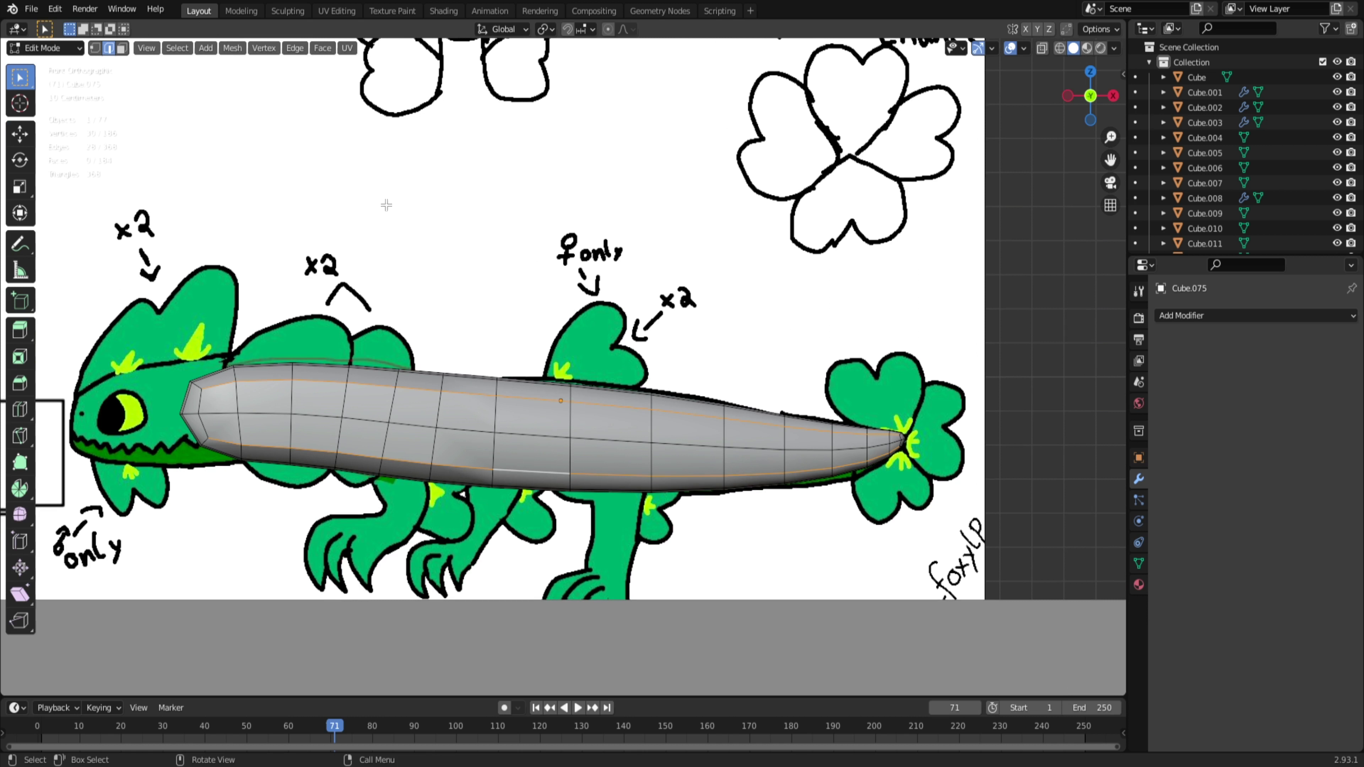
pyautogui.hotkey('ctrl', 'e')
pyautogui.click(411, 344)
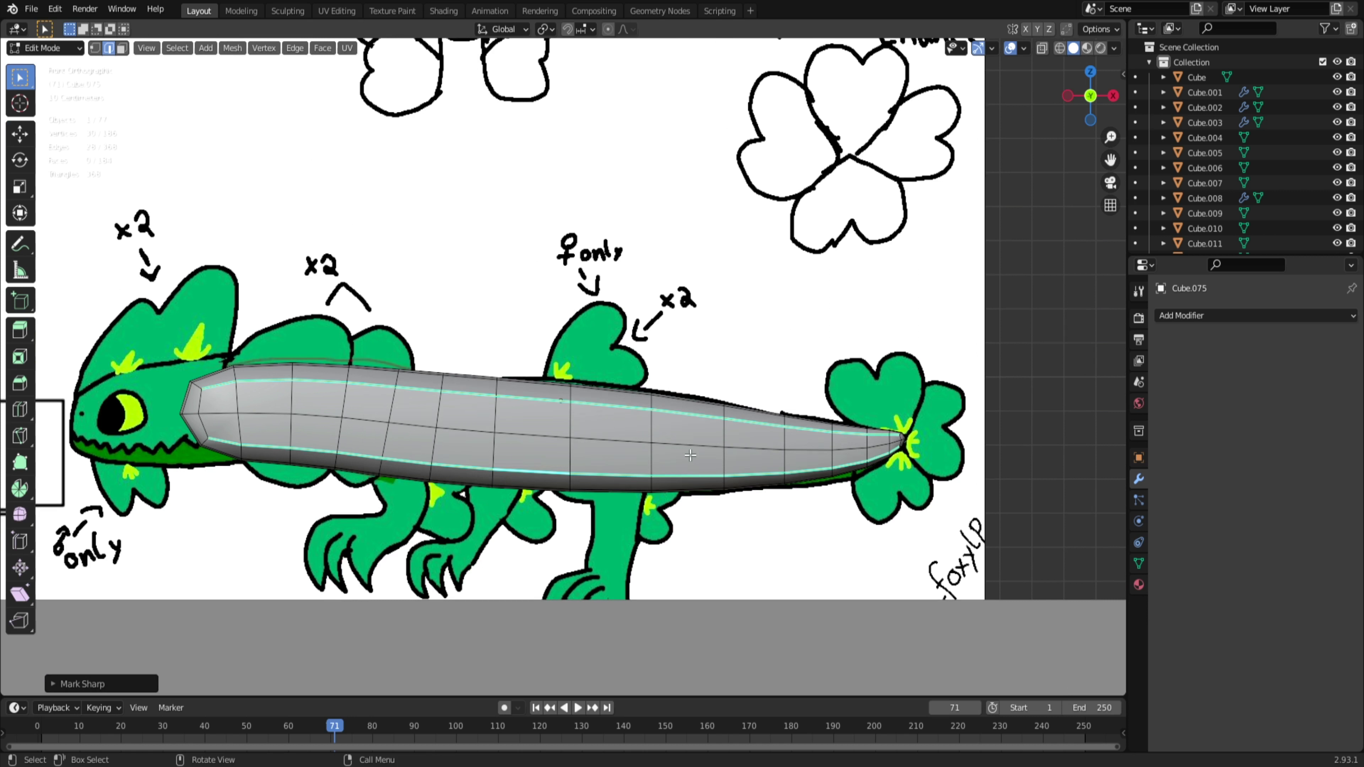
# Step: Delete all body faces on the far side of the lengthwise centre line, seen from above
pyautogui.moveTo(414, 349); pyautogui.dragTo(438, 461, button='middle')
pyautogui.press('KP_7')
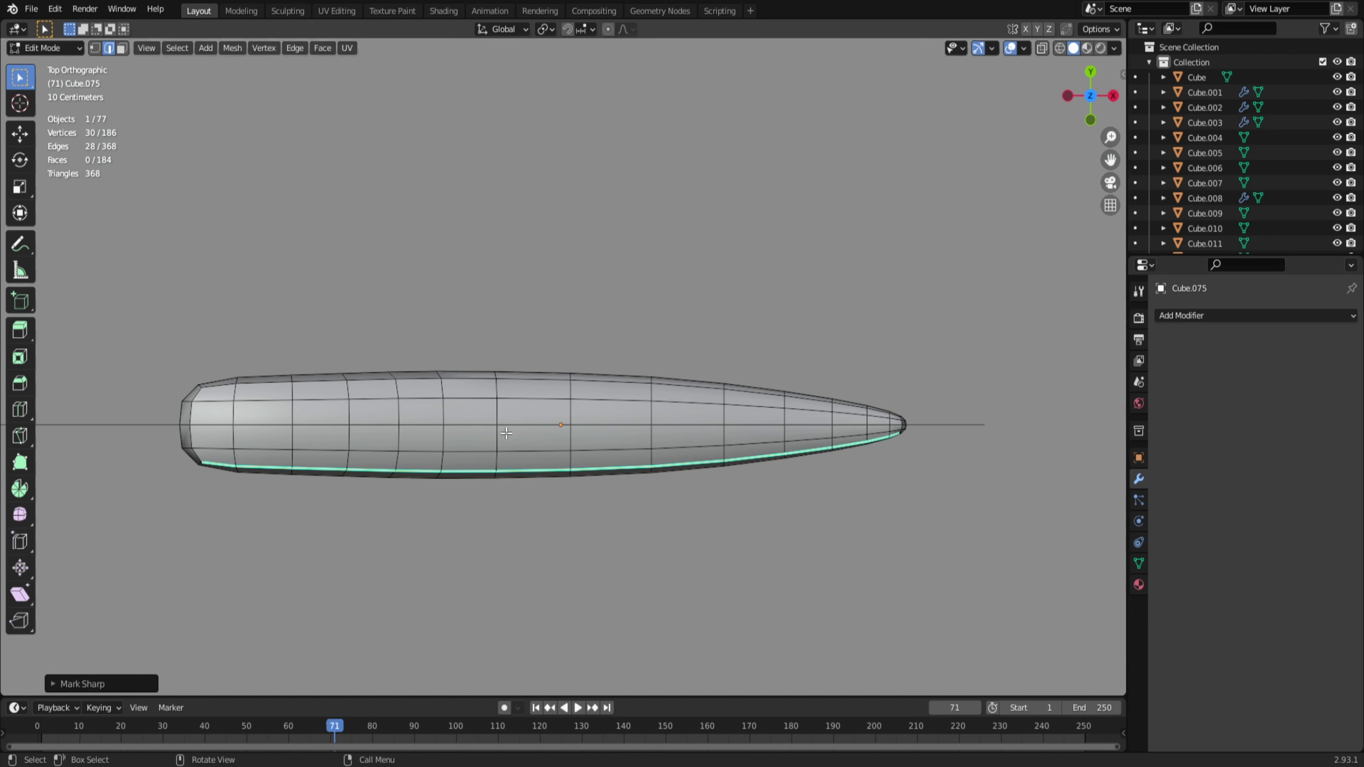
pyautogui.press('3')
pyautogui.hotkey('alt', 'z')
pyautogui.moveTo(114, 247); pyautogui.dragTo(1038, 424)
pyautogui.rightClick(758, 752)
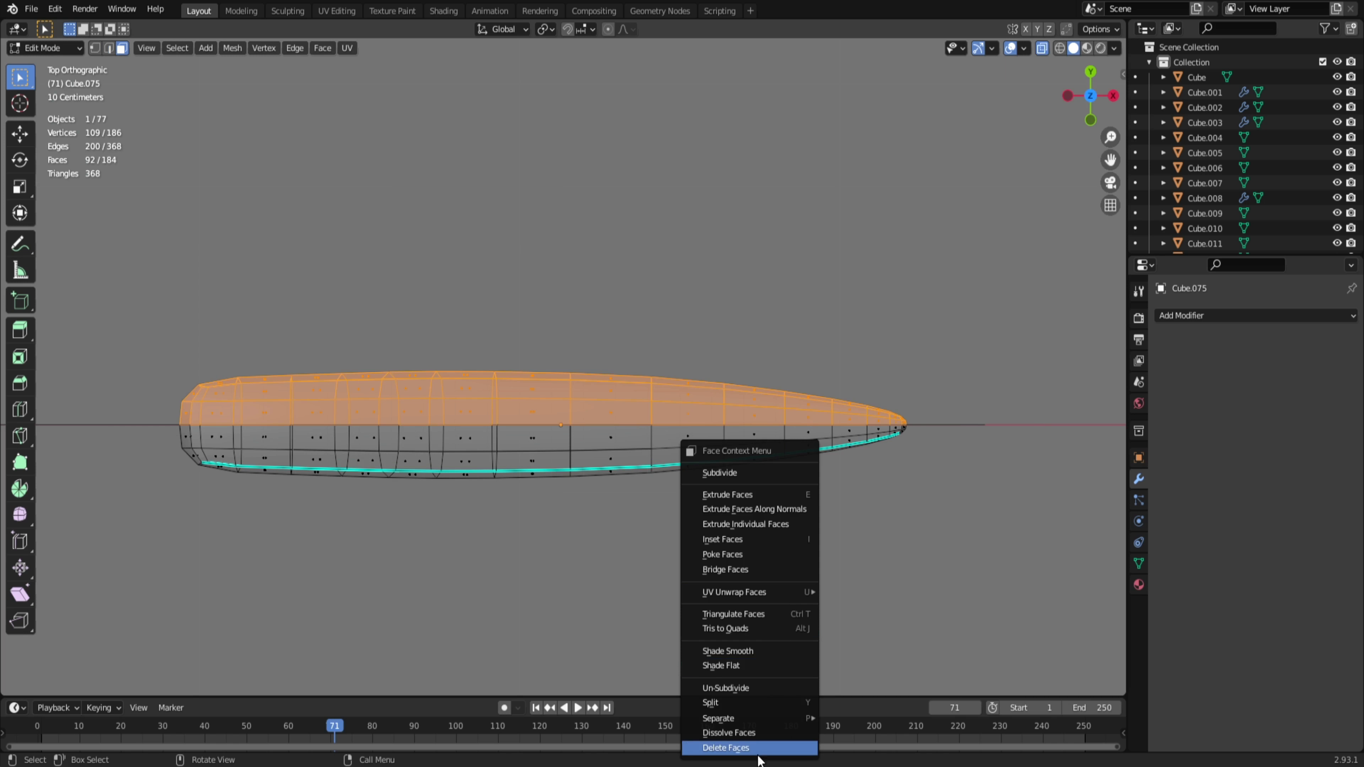
pyautogui.click(753, 748)
# Step: Add a Mirror modifier to the half body, mirroring on Y only with Clipping enabled
pyautogui.click(1183, 315)
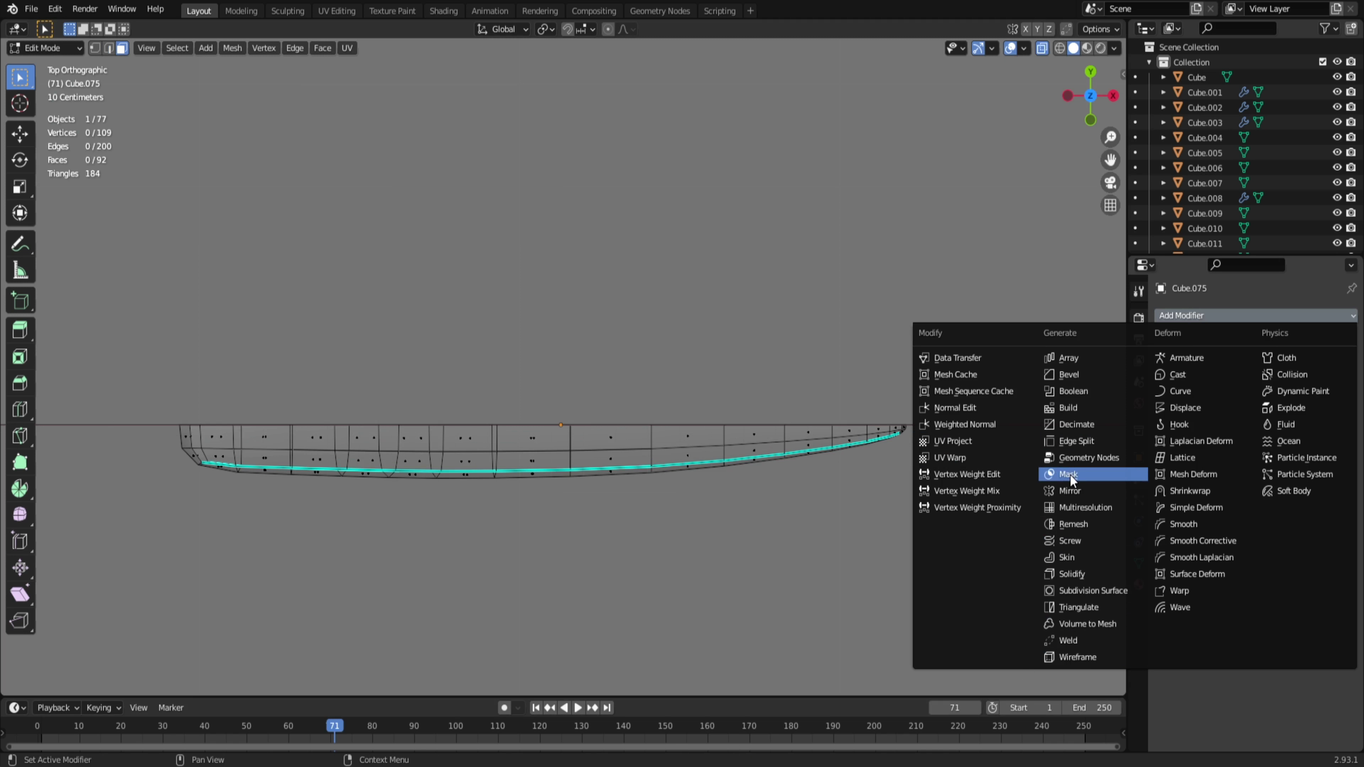
pyautogui.click(1070, 491)
pyautogui.click(1279, 366)
pyautogui.click(1248, 363)
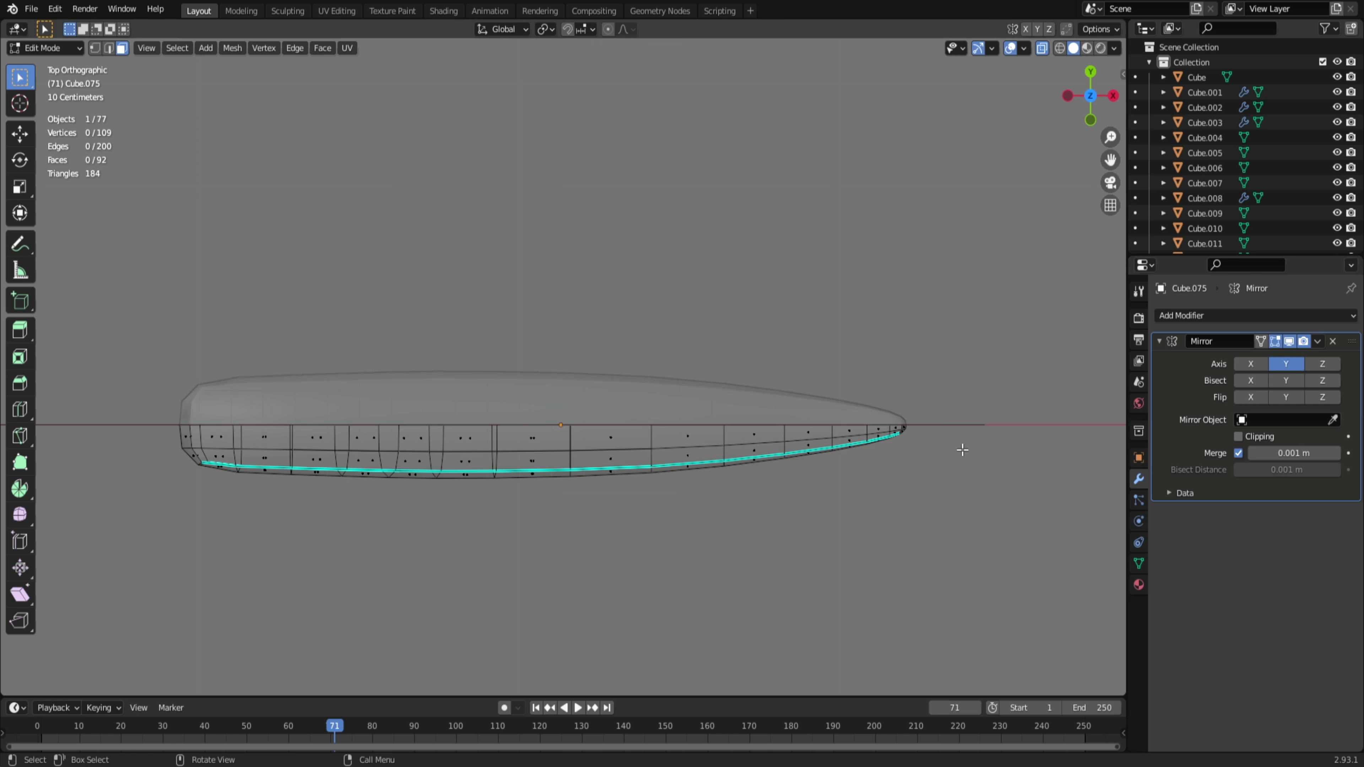
pyautogui.click(1238, 436)
pyautogui.moveTo(420, 548)
pyautogui.mouseDown(button='middle')
pyautogui.moveTo(540, 447)
pyautogui.moveTo(656, 456)
pyautogui.mouseUp(button='middle')
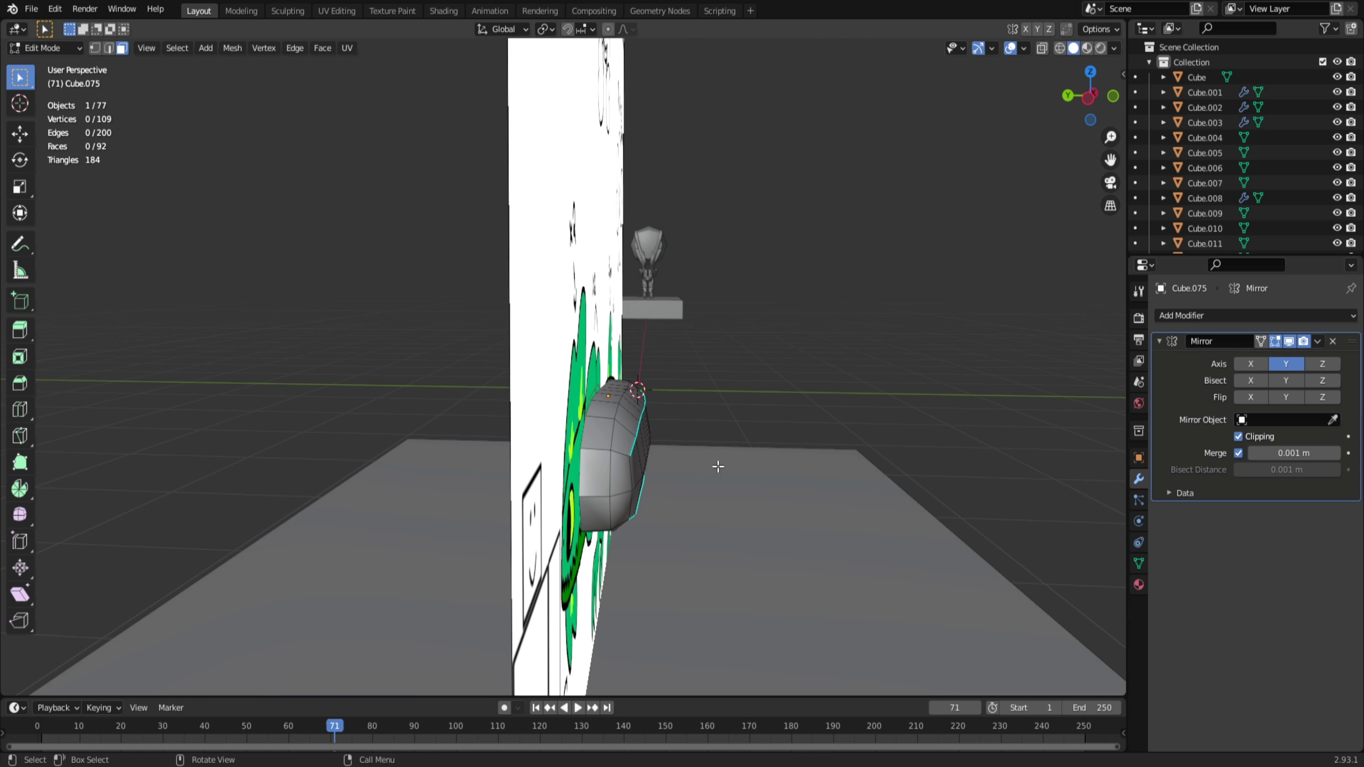
# Step: Examine the coloured body from the front and at an angle against the reference drawing
pyautogui.press('KP_1')
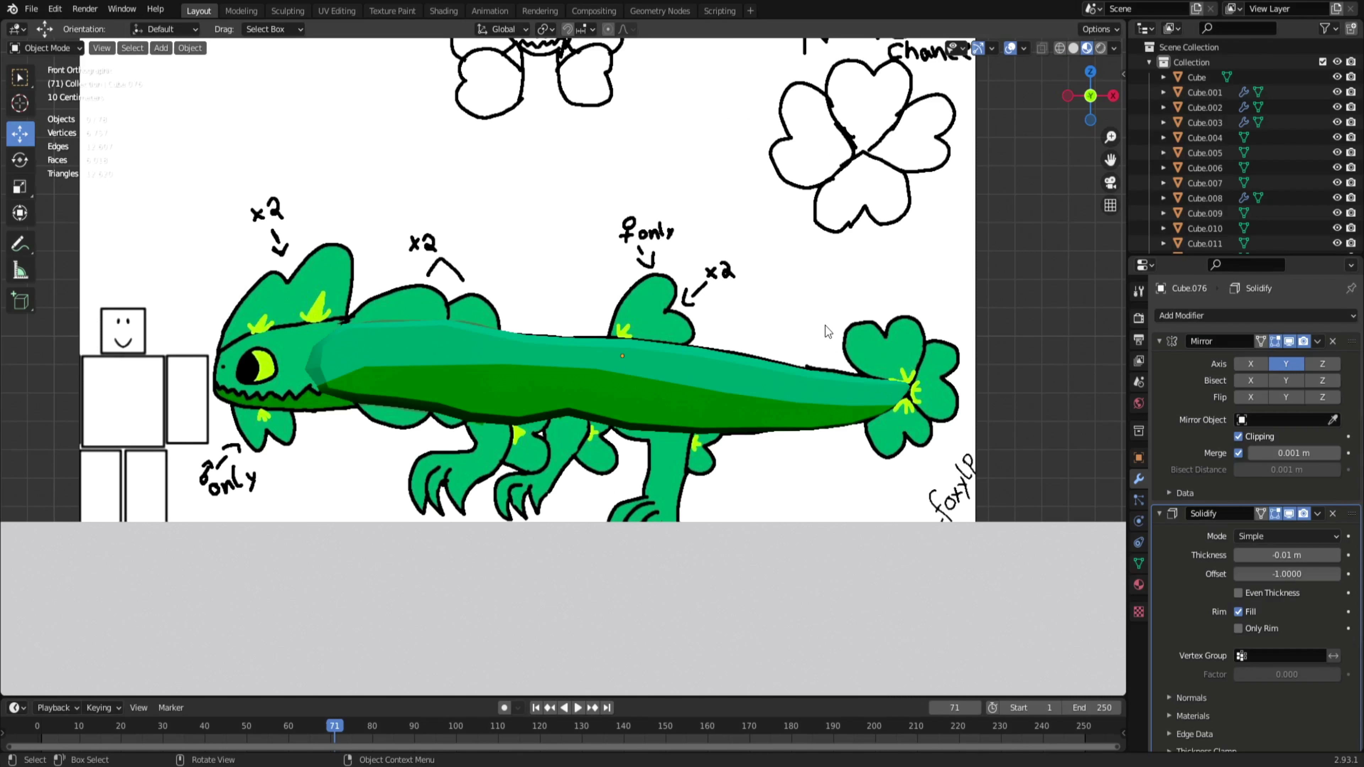
pyautogui.moveTo(876, 287); pyautogui.dragTo(558, 398, button='middle')
pyautogui.moveTo(772, 436)
pyautogui.mouseDown(button='middle')
pyautogui.moveTo(552, 430)
pyautogui.moveTo(465, 396)
pyautogui.mouseUp(button='middle')
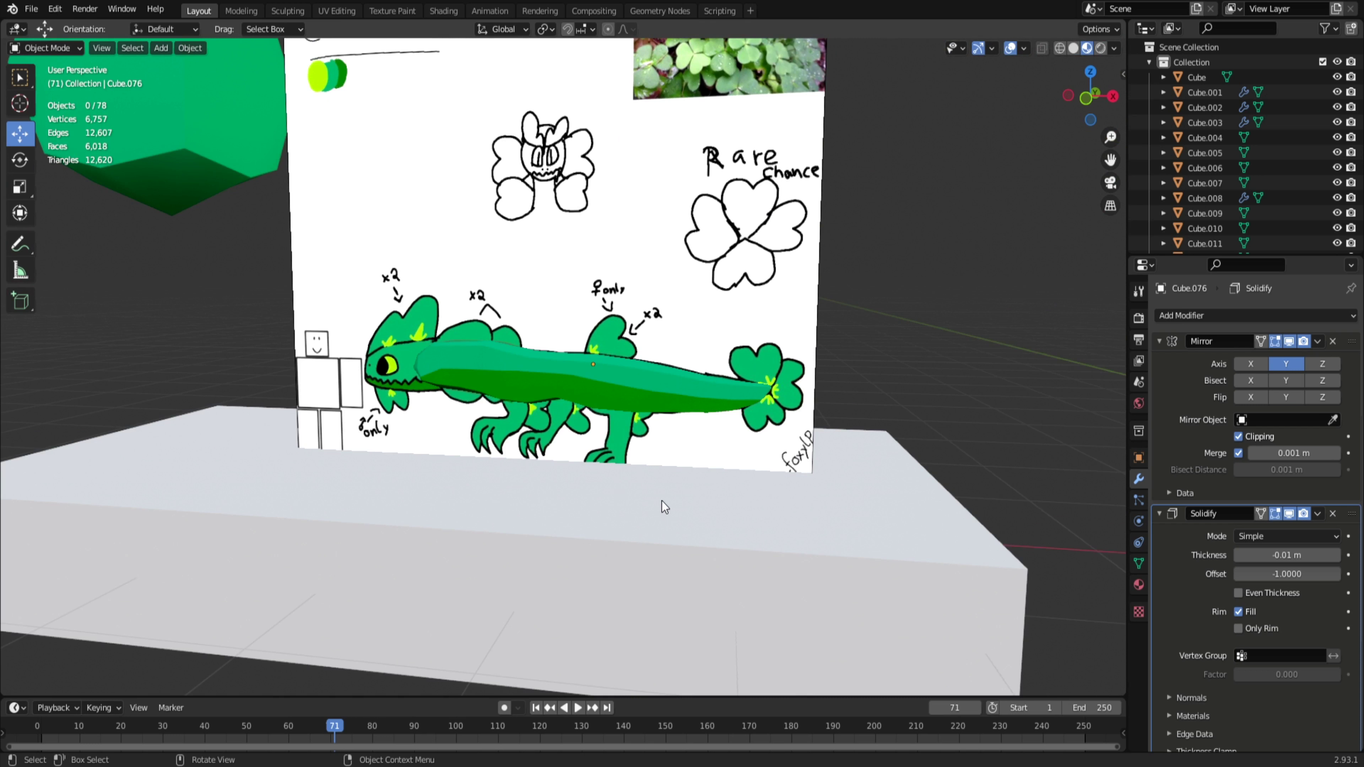
pyautogui.scroll(4, 661, 501)
pyautogui.moveTo(644, 465)
pyautogui.mouseDown(button='middle')
pyautogui.moveTo(476, 347)
pyautogui.moveTo(407, 424)
pyautogui.moveTo(403, 495)
pyautogui.mouseUp(button='middle')
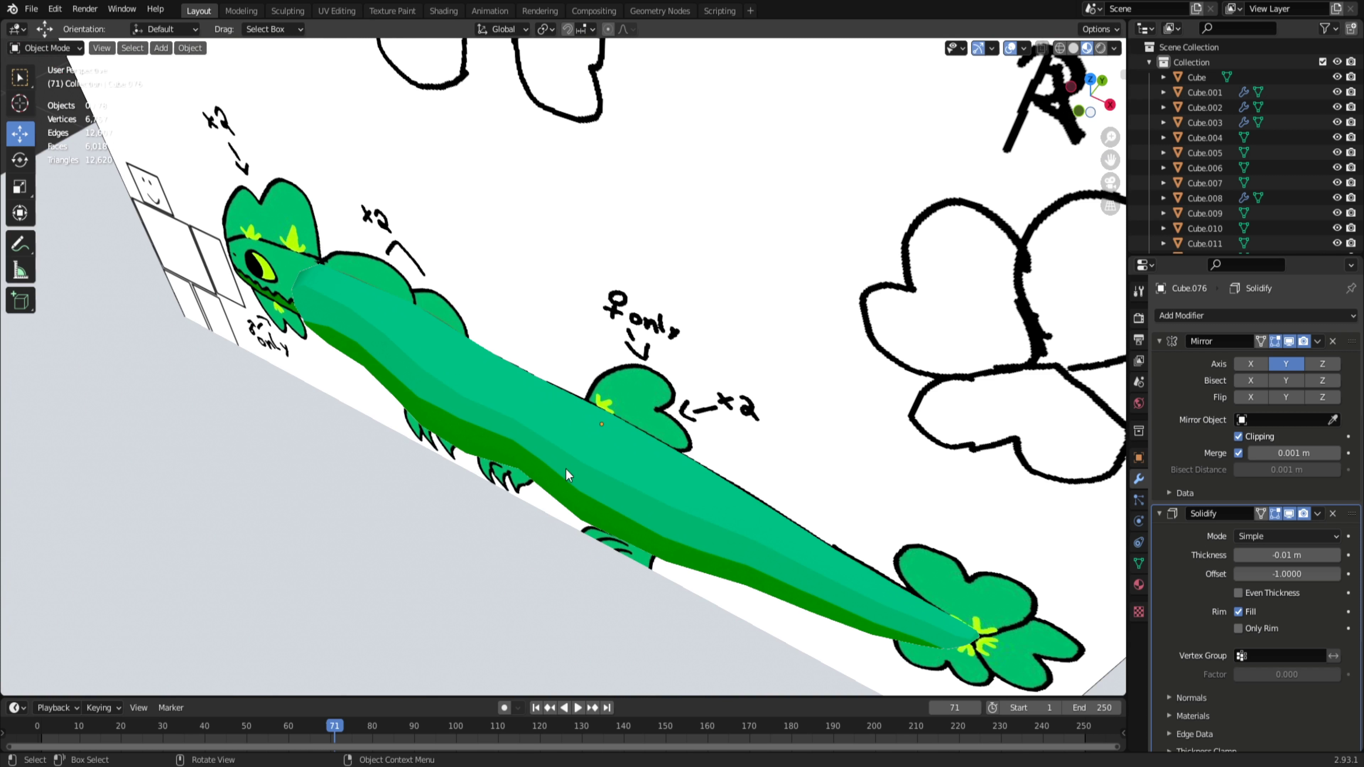
pyautogui.moveTo(566, 468)
pyautogui.mouseDown(button='middle')
pyautogui.moveTo(516, 502)
pyautogui.moveTo(624, 455)
pyautogui.moveTo(578, 436)
pyautogui.moveTo(769, 461)
pyautogui.moveTo(749, 387)
pyautogui.moveTo(447, 378)
pyautogui.moveTo(609, 384)
pyautogui.moveTo(529, 331)
pyautogui.moveTo(425, 291)
pyautogui.mouseUp(button='middle')
pyautogui.press('KP_1')
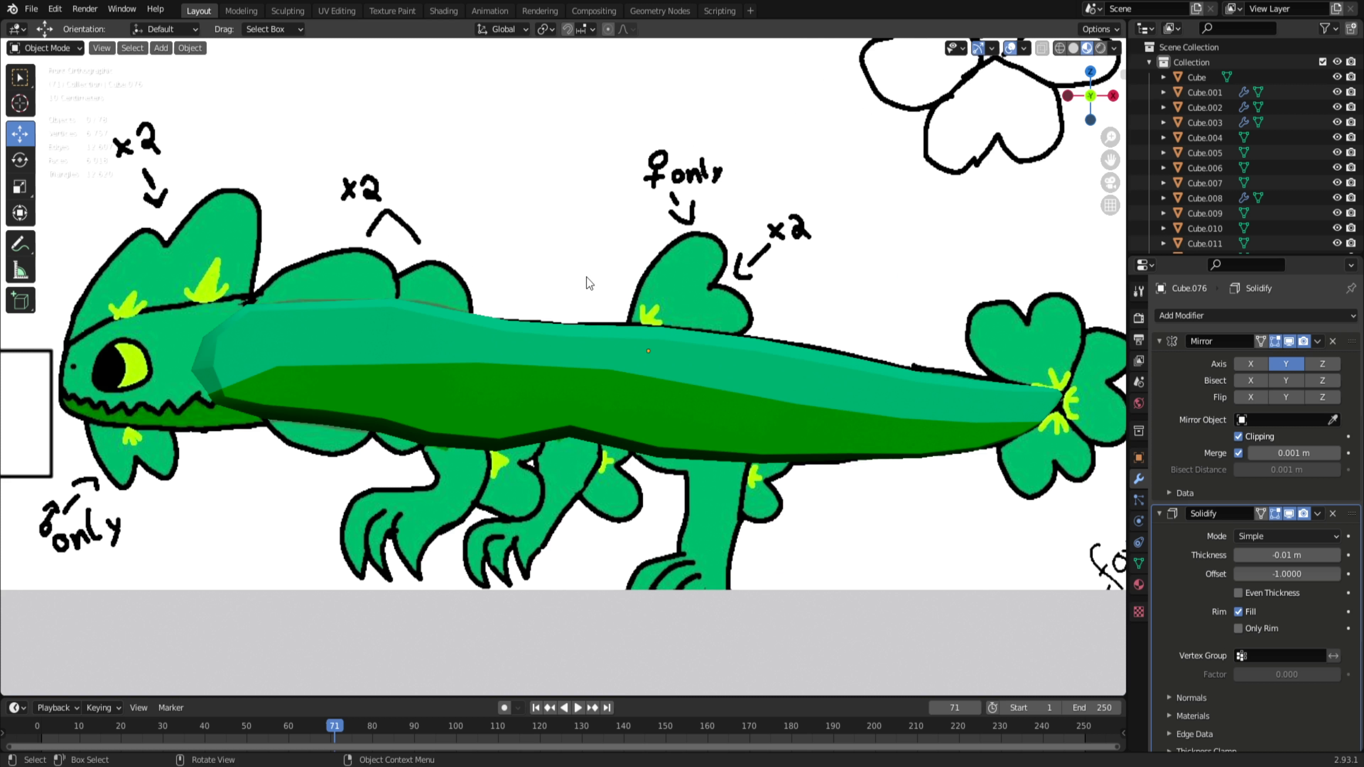
pyautogui.scroll(-1, 766, 417)
pyautogui.moveTo(813, 386)
pyautogui.keyDown('shift'); pyautogui.mouseDown(button='middle')
pyautogui.moveTo(723, 402)
pyautogui.moveTo(654, 482)
pyautogui.mouseUp(button='middle'); pyautogui.keyUp('shift')
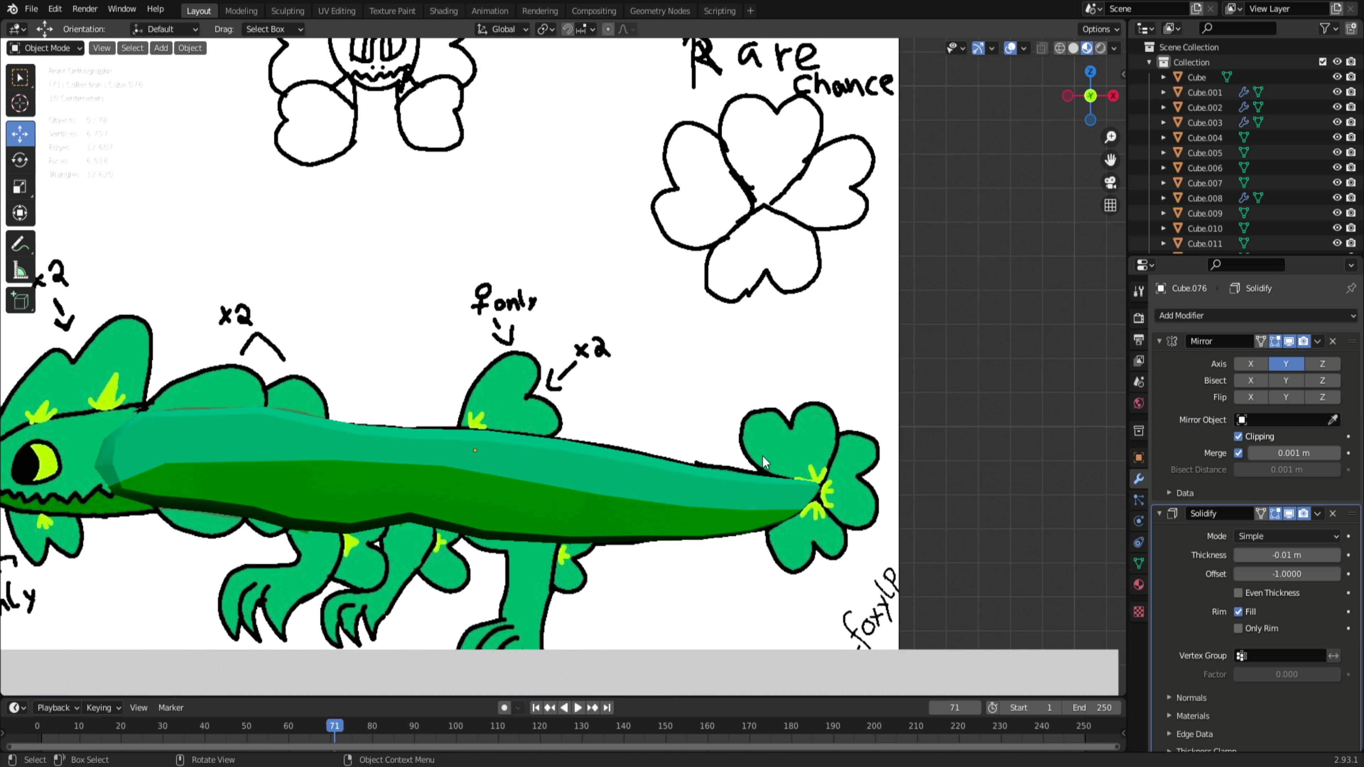
pyautogui.scroll(-3, 853, 565)
pyautogui.scroll(2, 805, 510)
pyautogui.scroll(-2, 784, 461)
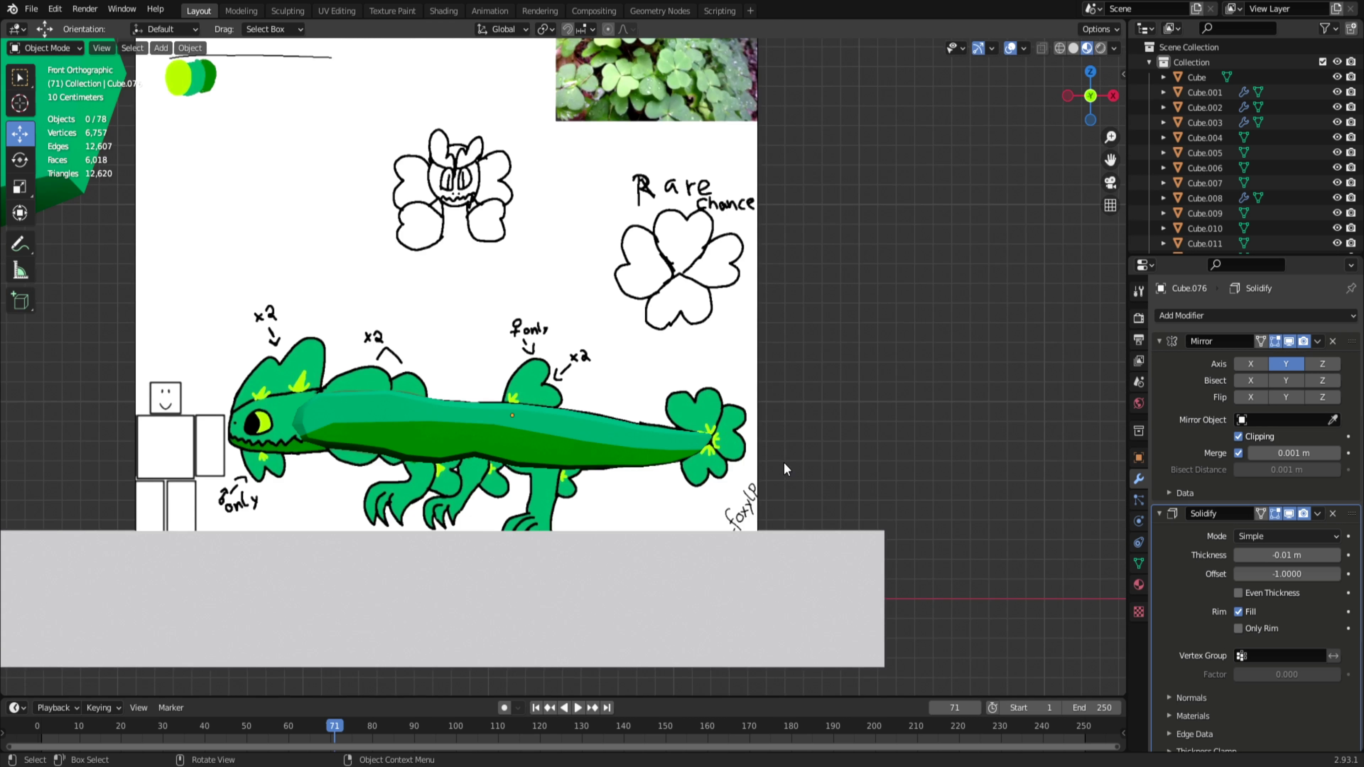
# Step: Duplicate the large green subdivided cube beside the reference drawing and place the copy over the creature's body
pyautogui.keyDown('shift'); pyautogui.moveTo(274, 368); pyautogui.dragTo(499, 353, button='middle'); pyautogui.keyUp('shift')
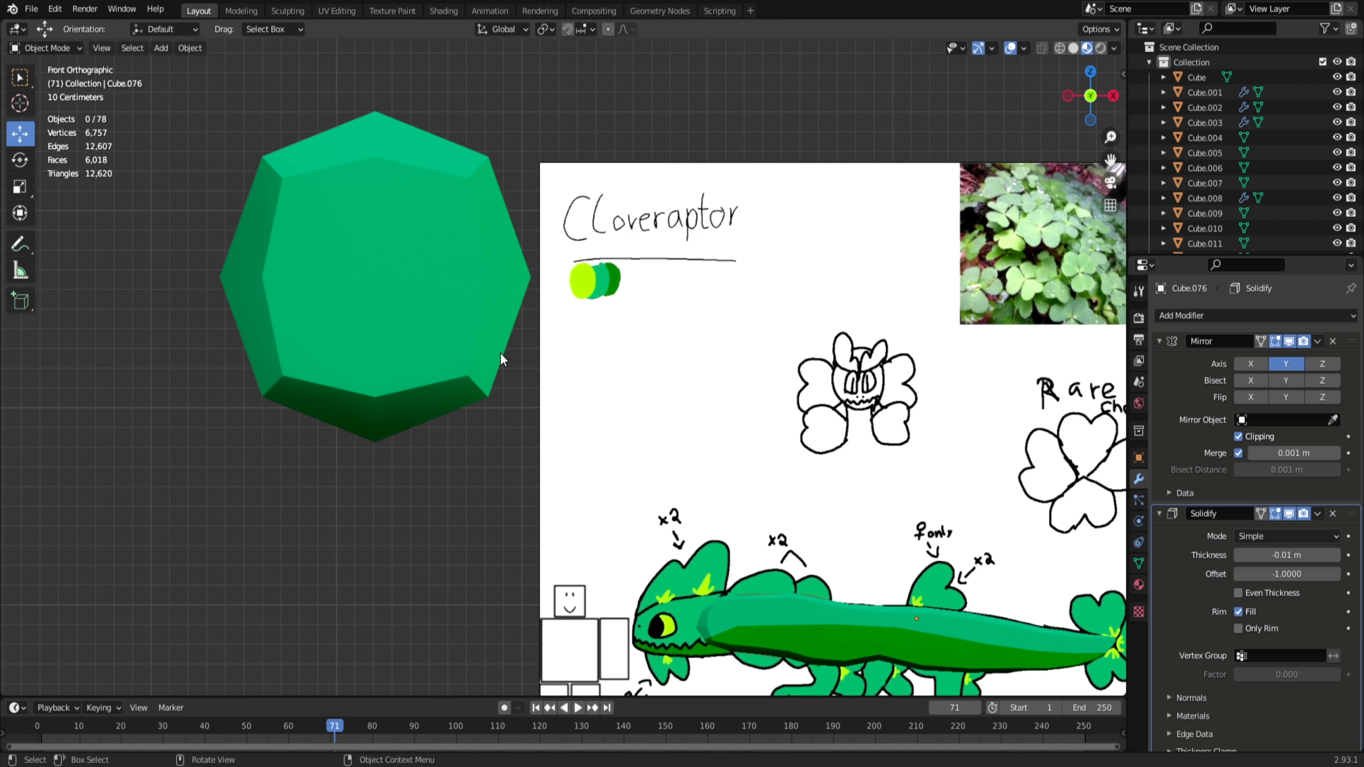
pyautogui.click(463, 329)
pyautogui.rightClick(462, 328)
pyautogui.click(367, 528)
pyautogui.click(363, 360)
pyautogui.click(461, 349)
pyautogui.rightClick(462, 350)
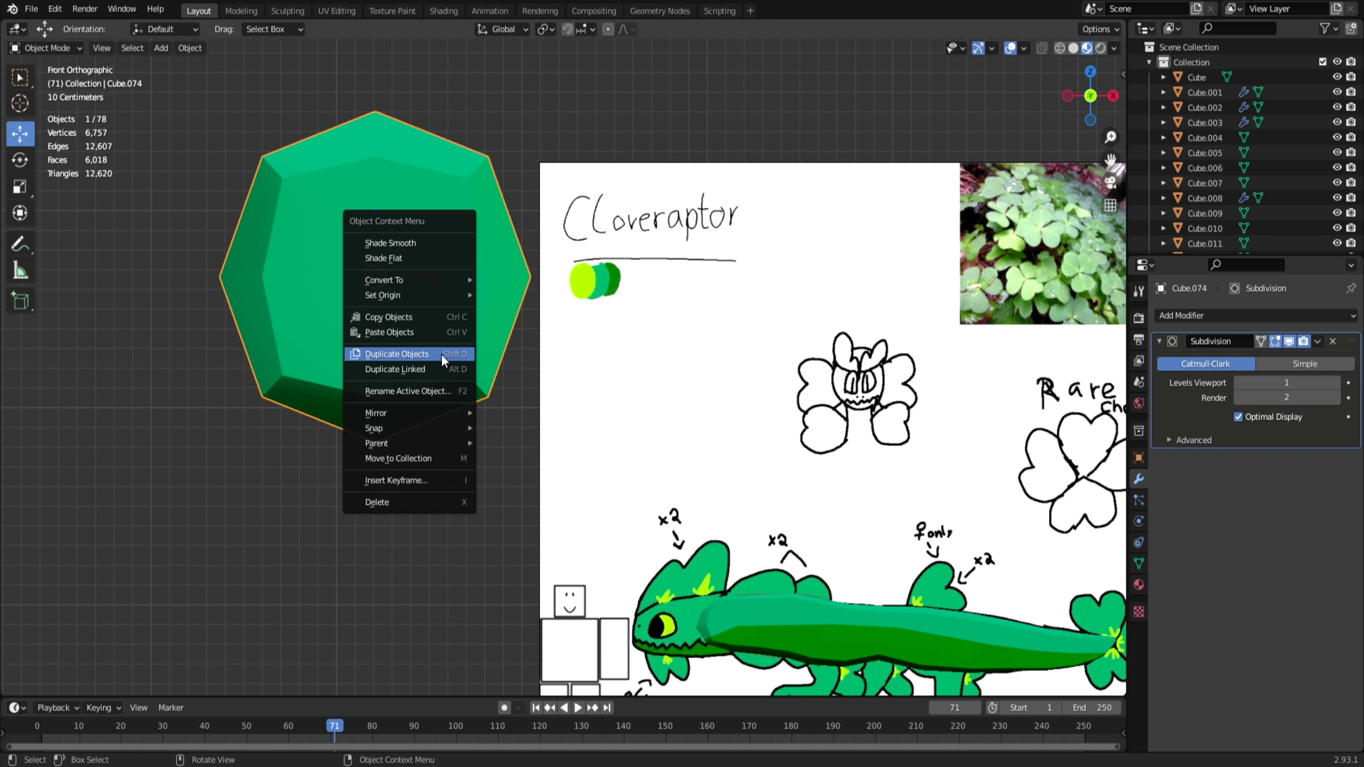
pyautogui.click(444, 356)
pyautogui.click(901, 544)
# Step: Scale the green copy down to about leaf size and move it onto the upper clover leaf at the tail tip
pyautogui.keyDown('shift'); pyautogui.moveTo(936, 505); pyautogui.dragTo(271, 238, button='middle'); pyautogui.keyUp('shift')
pyautogui.scroll(2, 230, 248)
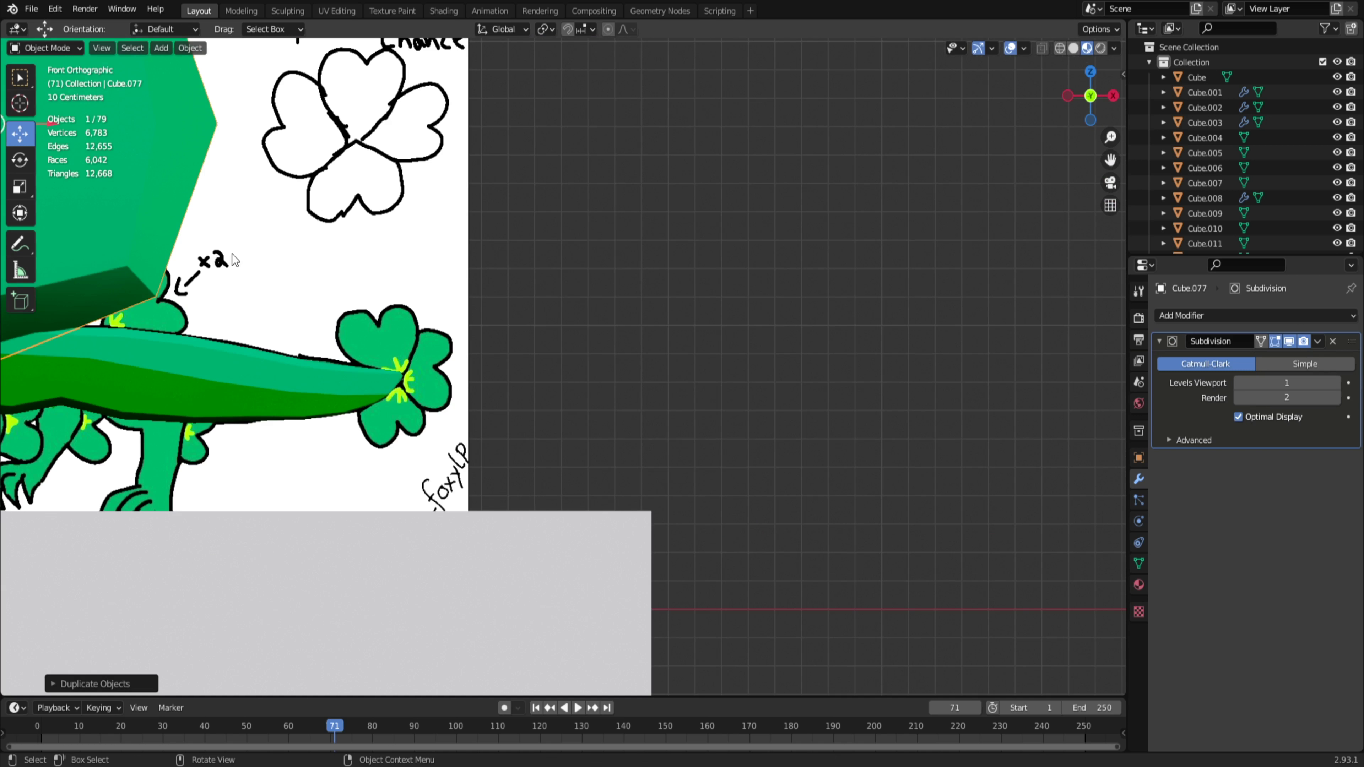
pyautogui.press('g')
pyautogui.press('s')
pyautogui.click(373, 421)
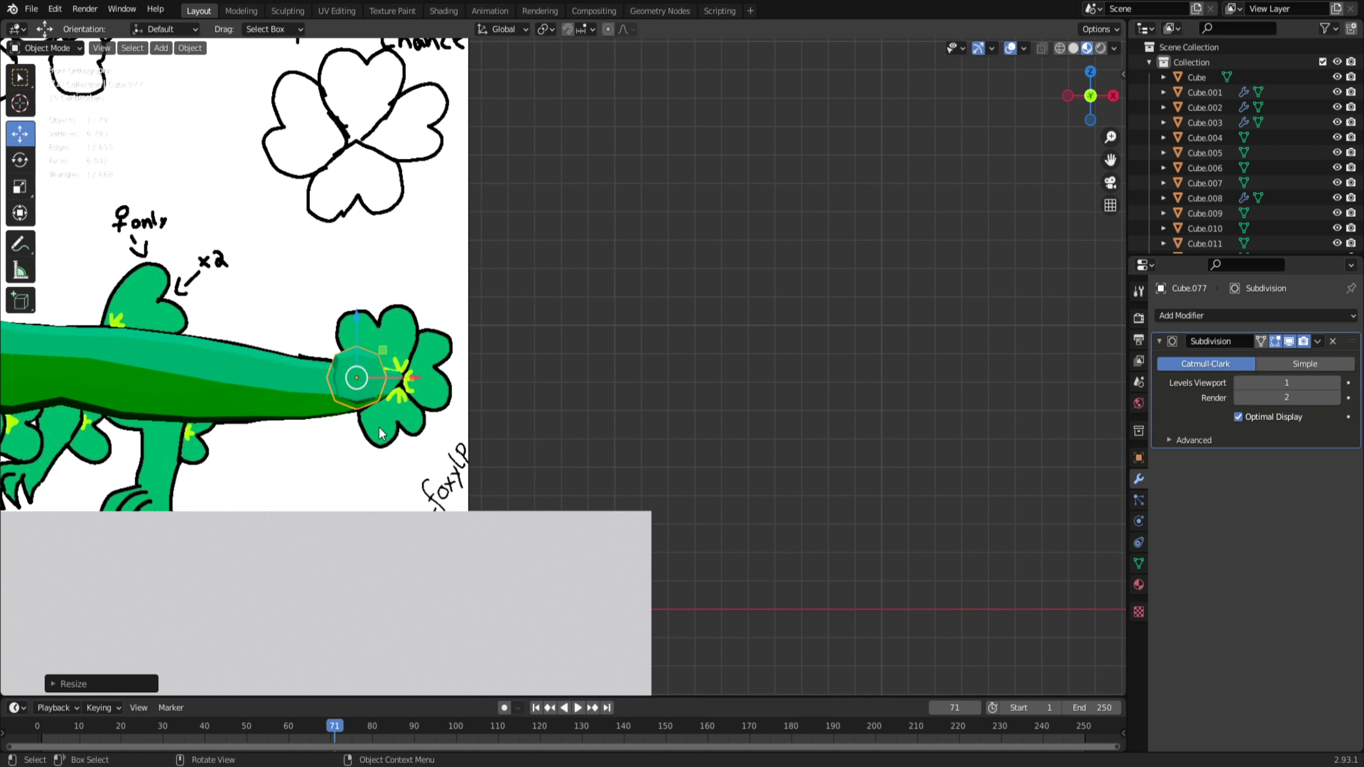
pyautogui.scroll(3, 342, 458)
pyautogui.press('g')
pyautogui.scroll(-4, 390, 430)
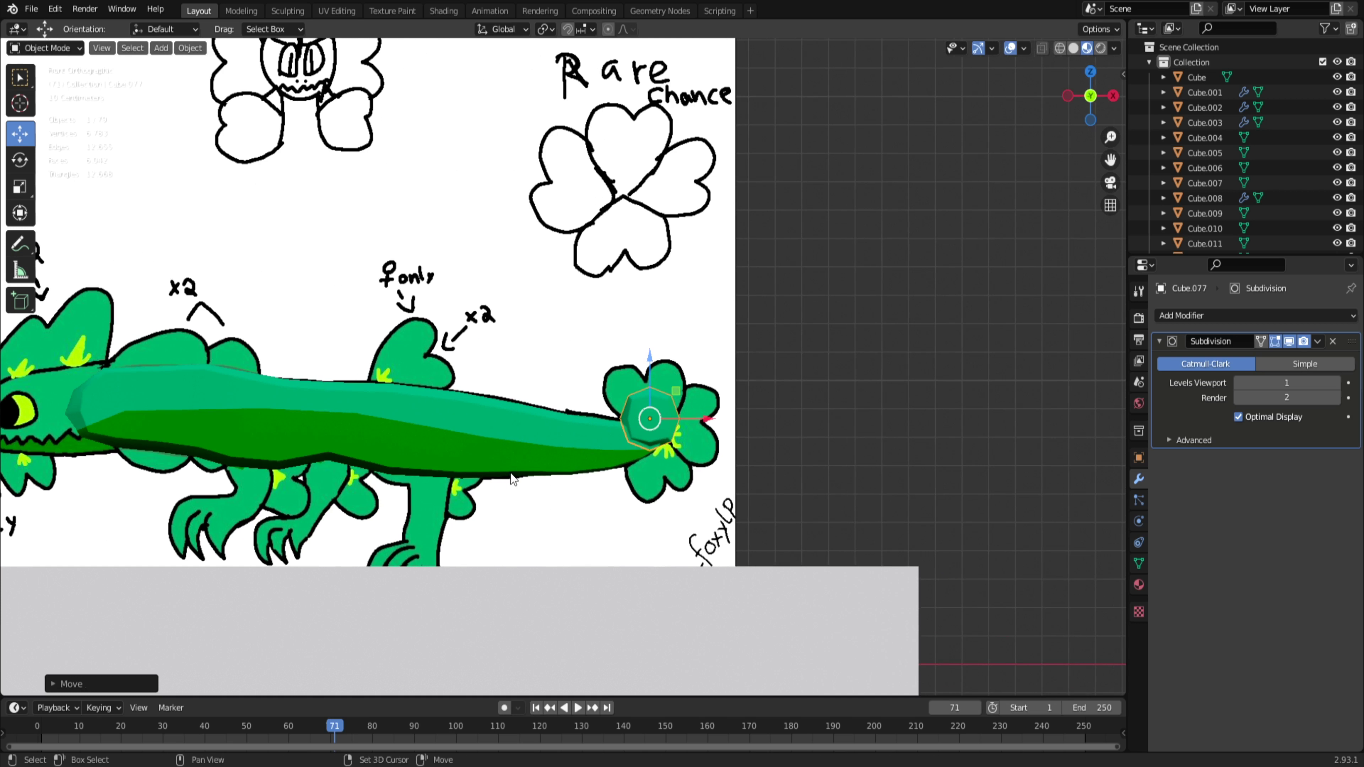
# Step: Raise the bottom face of the leaf cube to the drawn leaf's base, then narrow and slightly rotate it
pyautogui.click(351, 402)
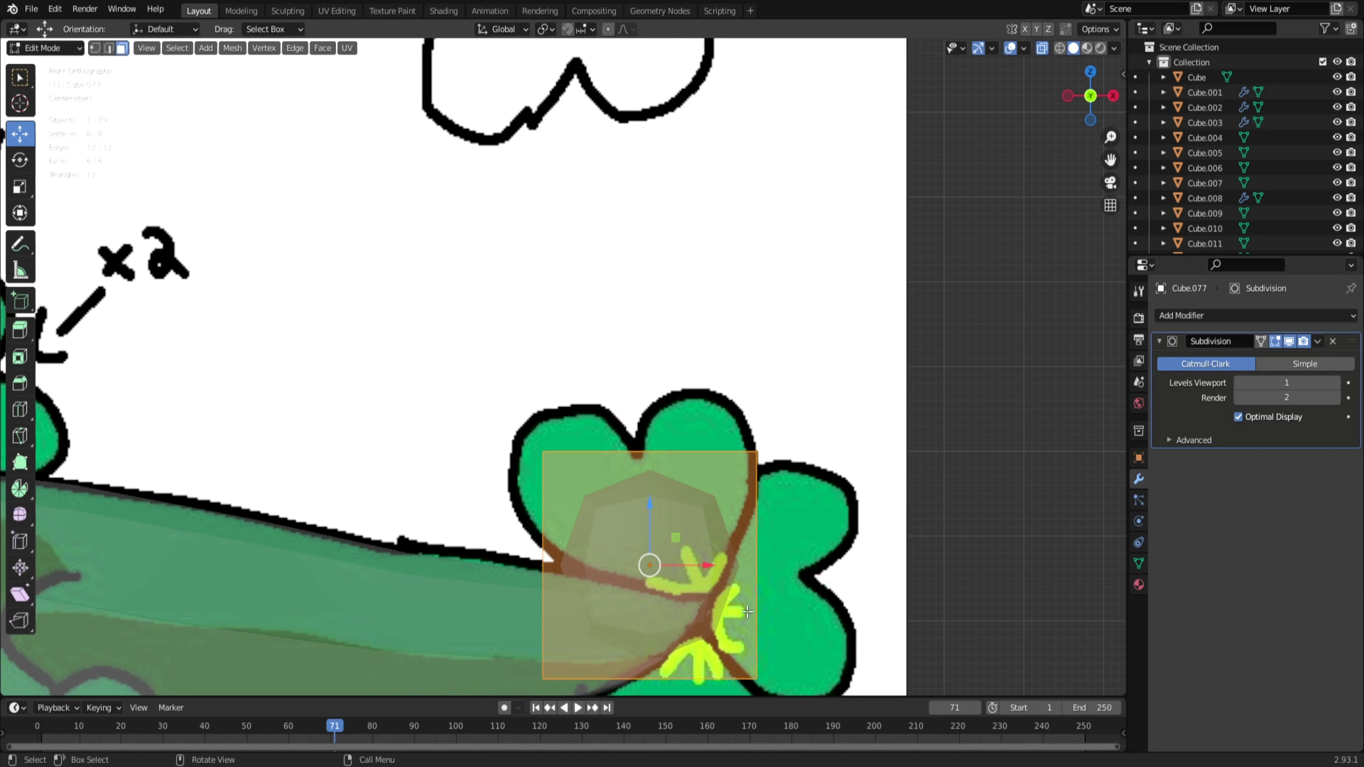
pyautogui.moveTo(498, 612); pyautogui.dragTo(750, 694)
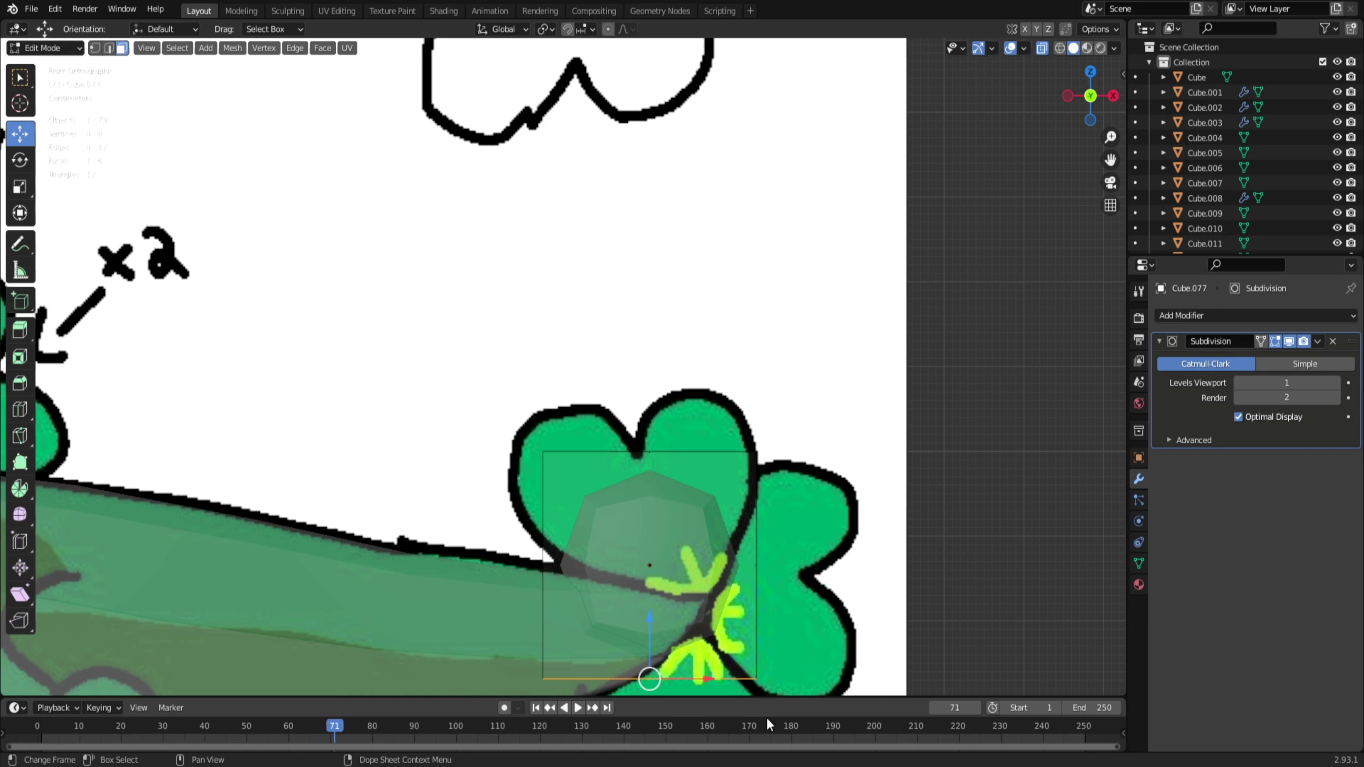
pyautogui.press('g')
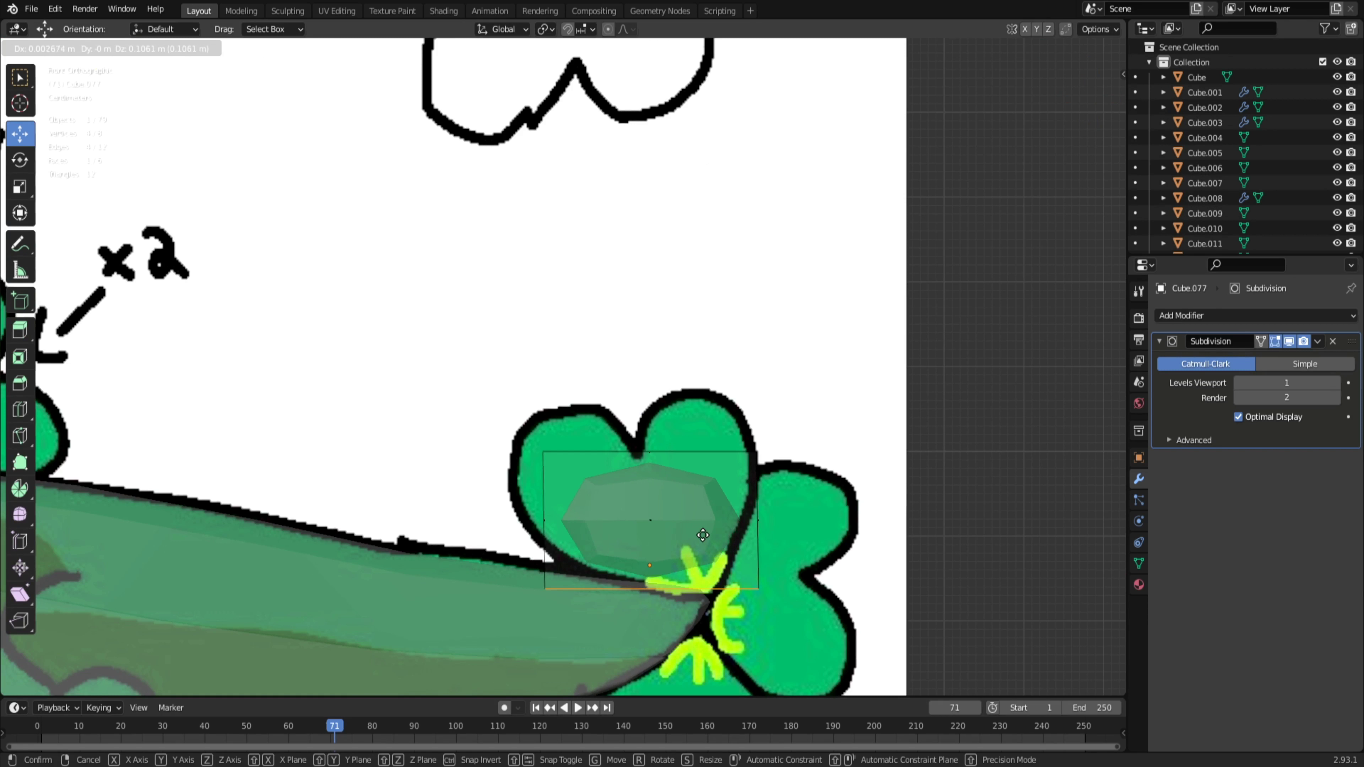
pyautogui.click(709, 530)
pyautogui.press('s')
pyautogui.click(710, 606)
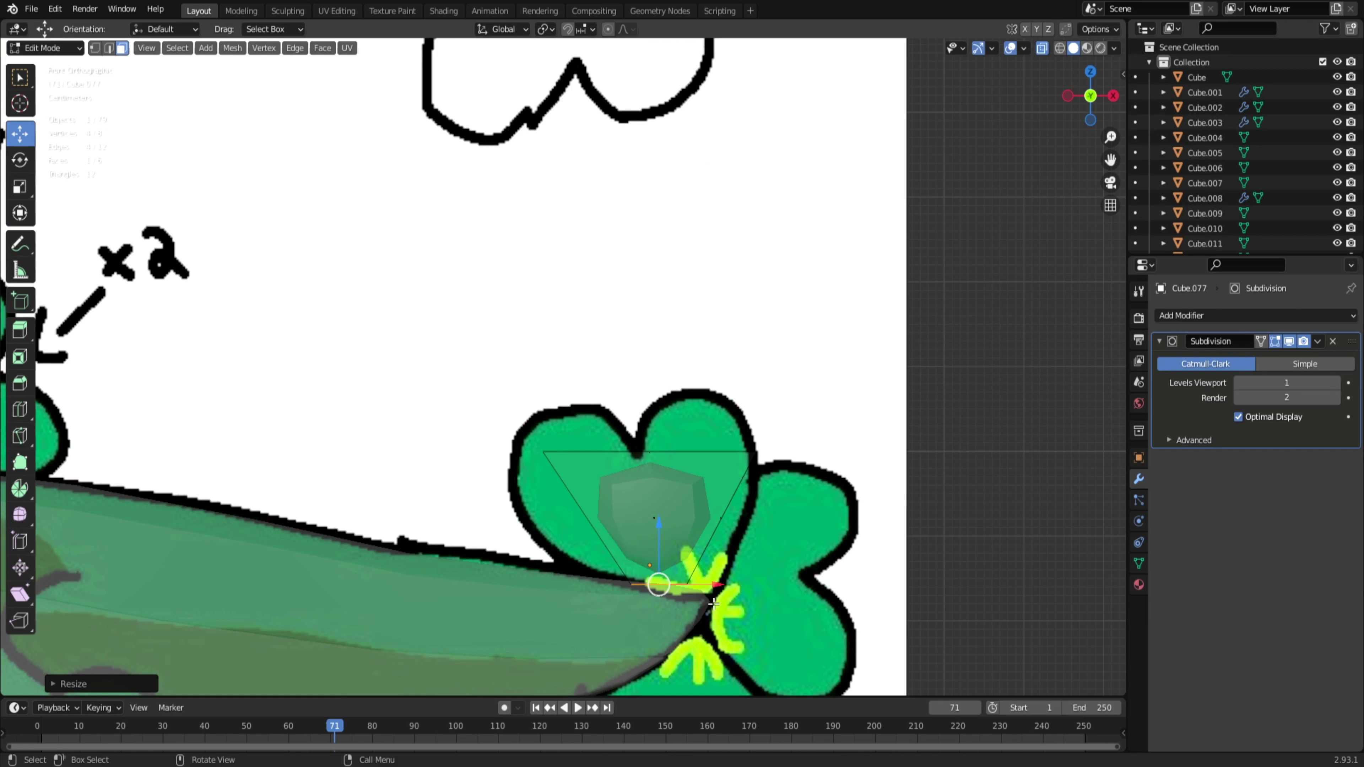
pyautogui.press('r')
pyautogui.click(708, 580)
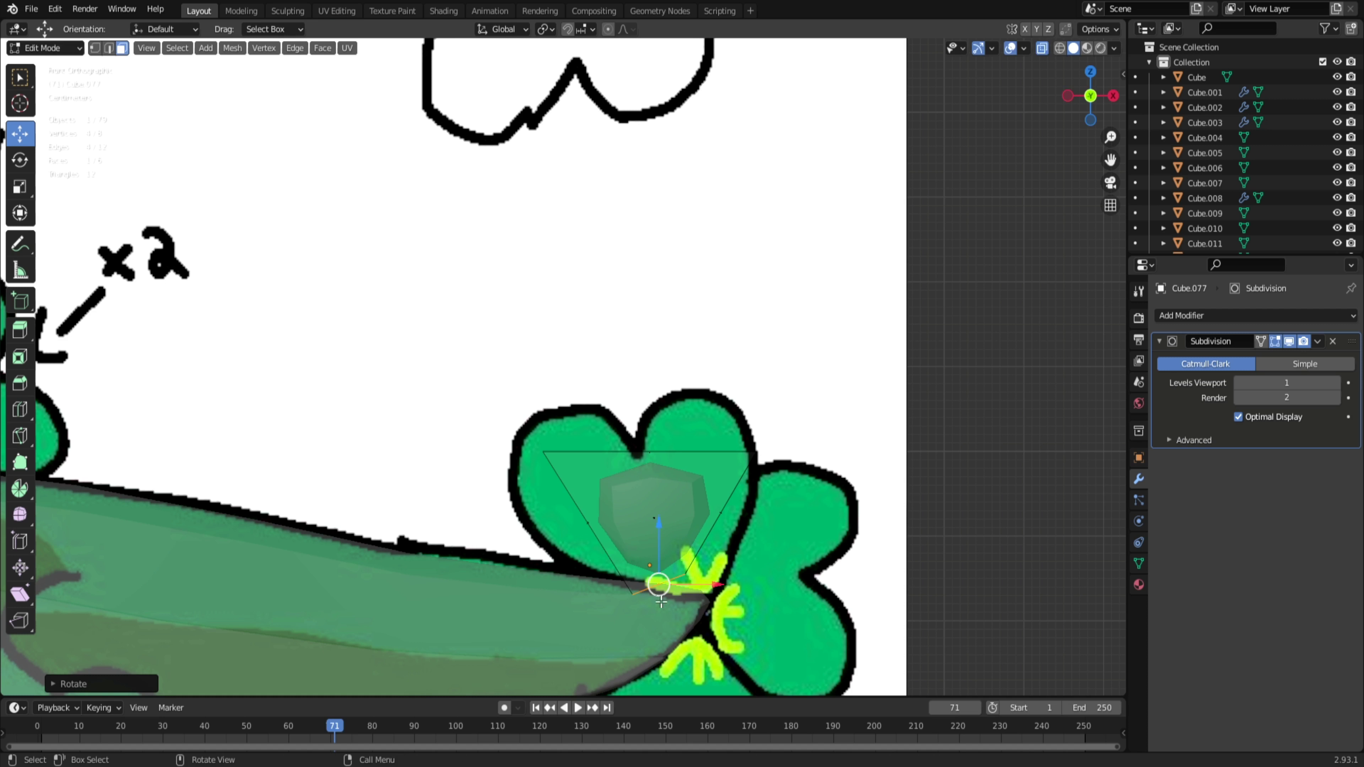
# Step: Move the leaf cube's bottom face onto the point where the drawn leaf's base meets the tail tip
pyautogui.press('g')
pyautogui.click(688, 618)
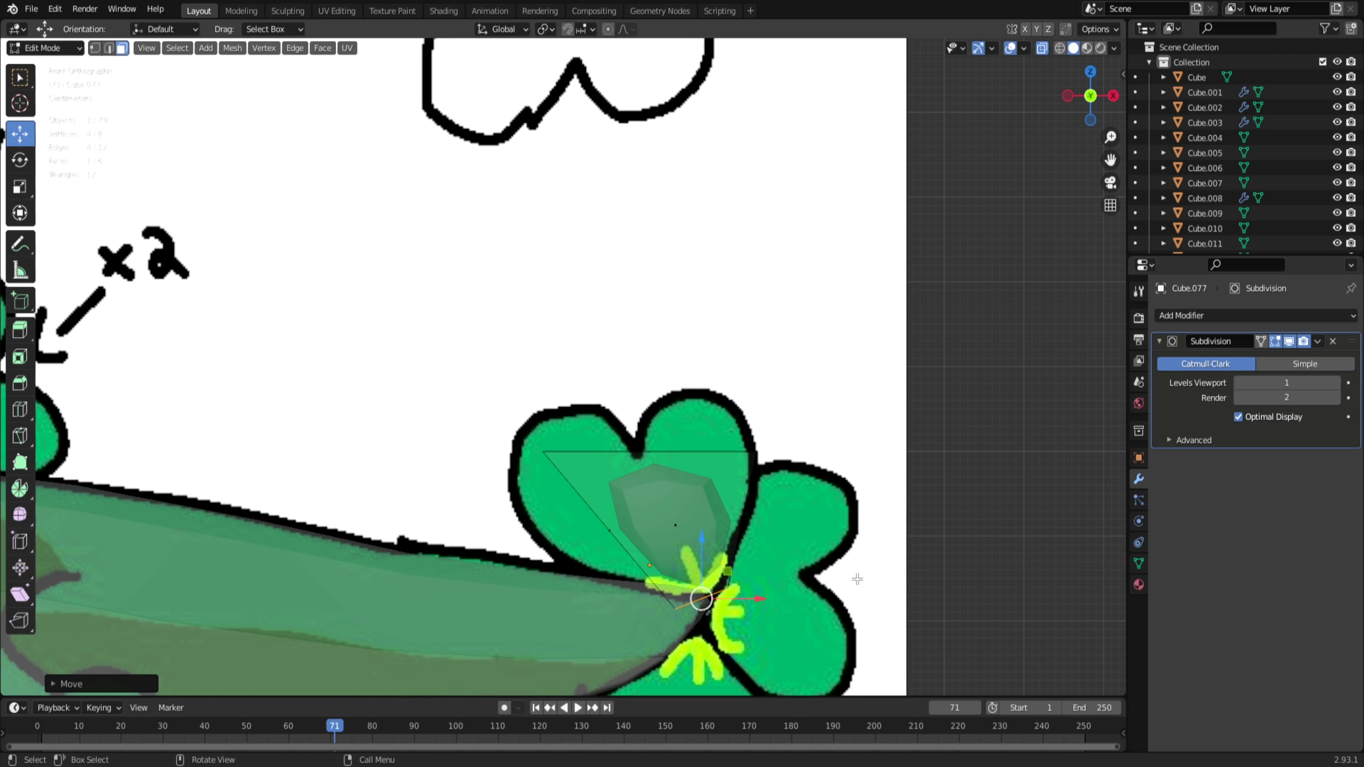
pyautogui.press('a')
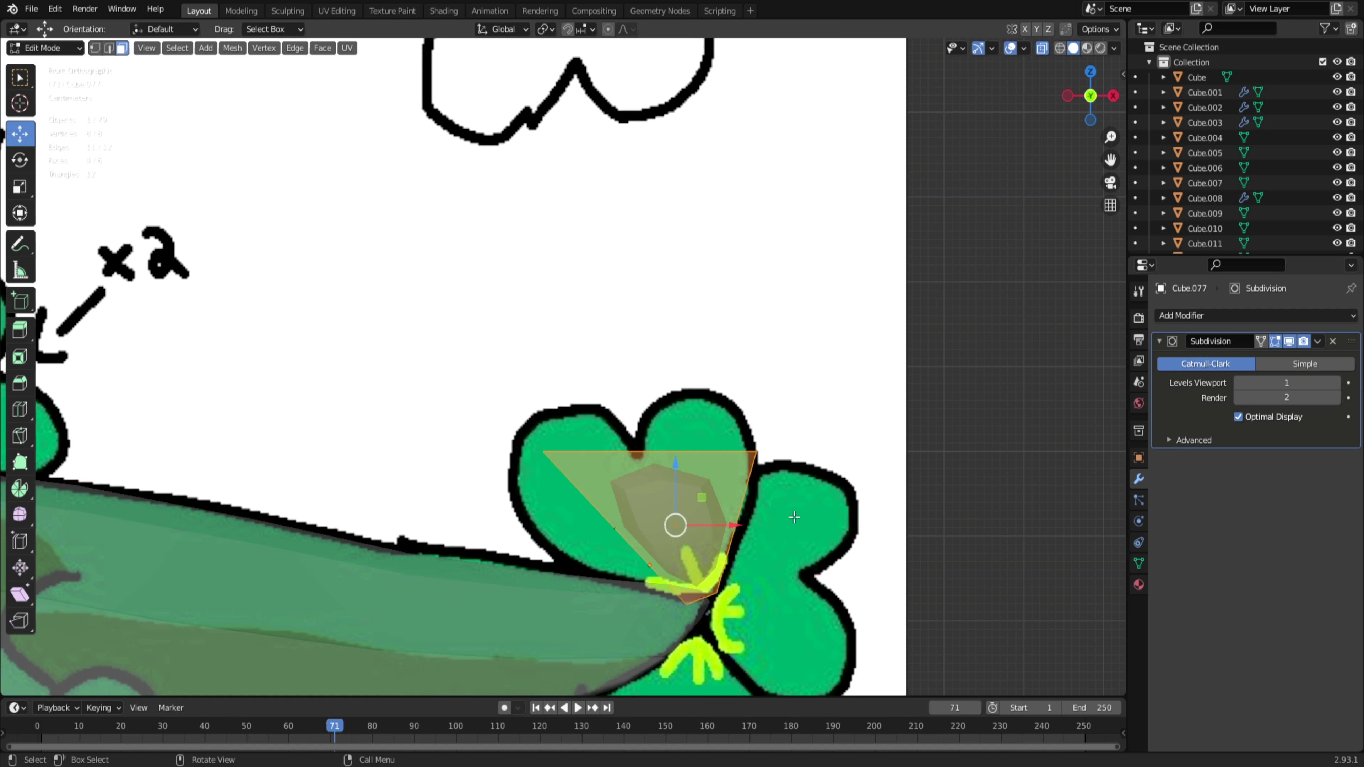
pyautogui.press('g')
pyautogui.rightClick(773, 556)
# Step: Lower the leaf cube's top edges and shift them to sit inside the drawn leaf's outline
pyautogui.press('2')
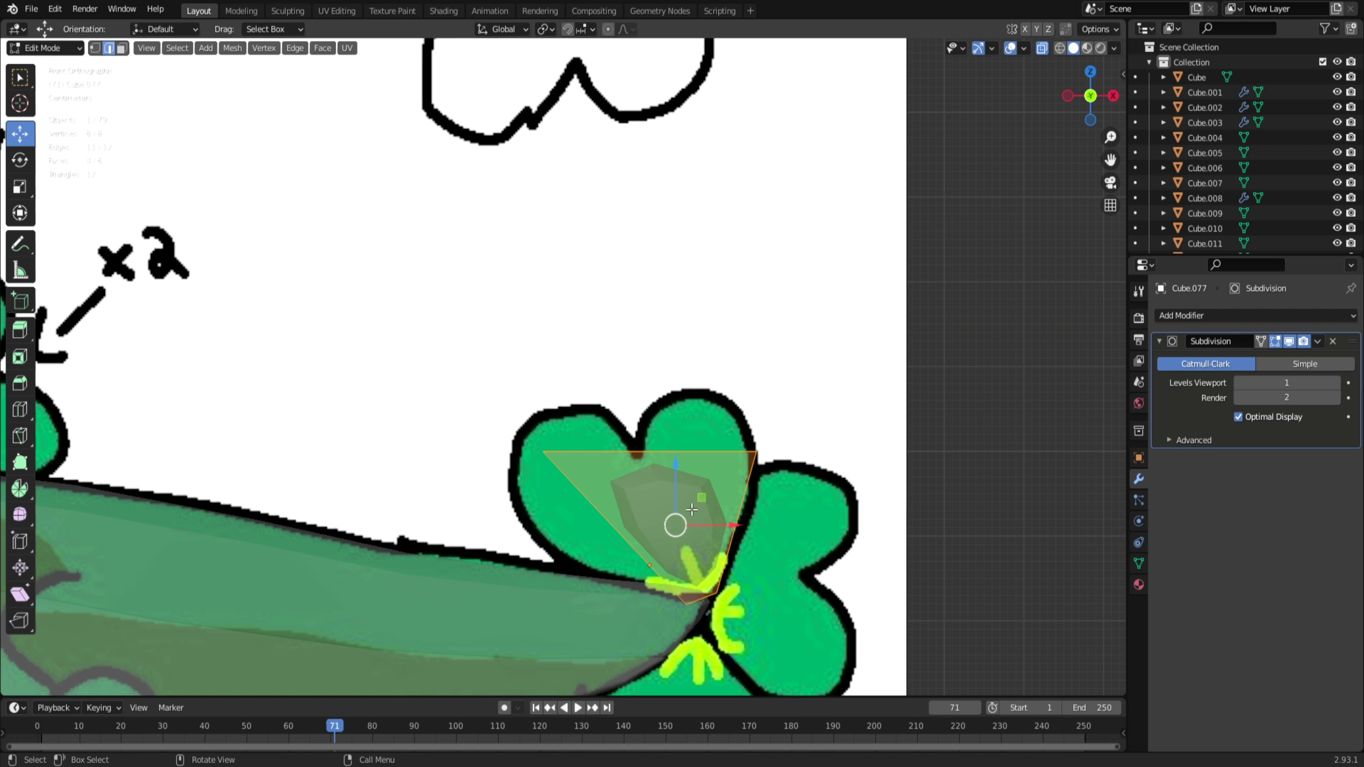
pyautogui.moveTo(528, 442); pyautogui.dragTo(816, 511)
pyautogui.press('g')
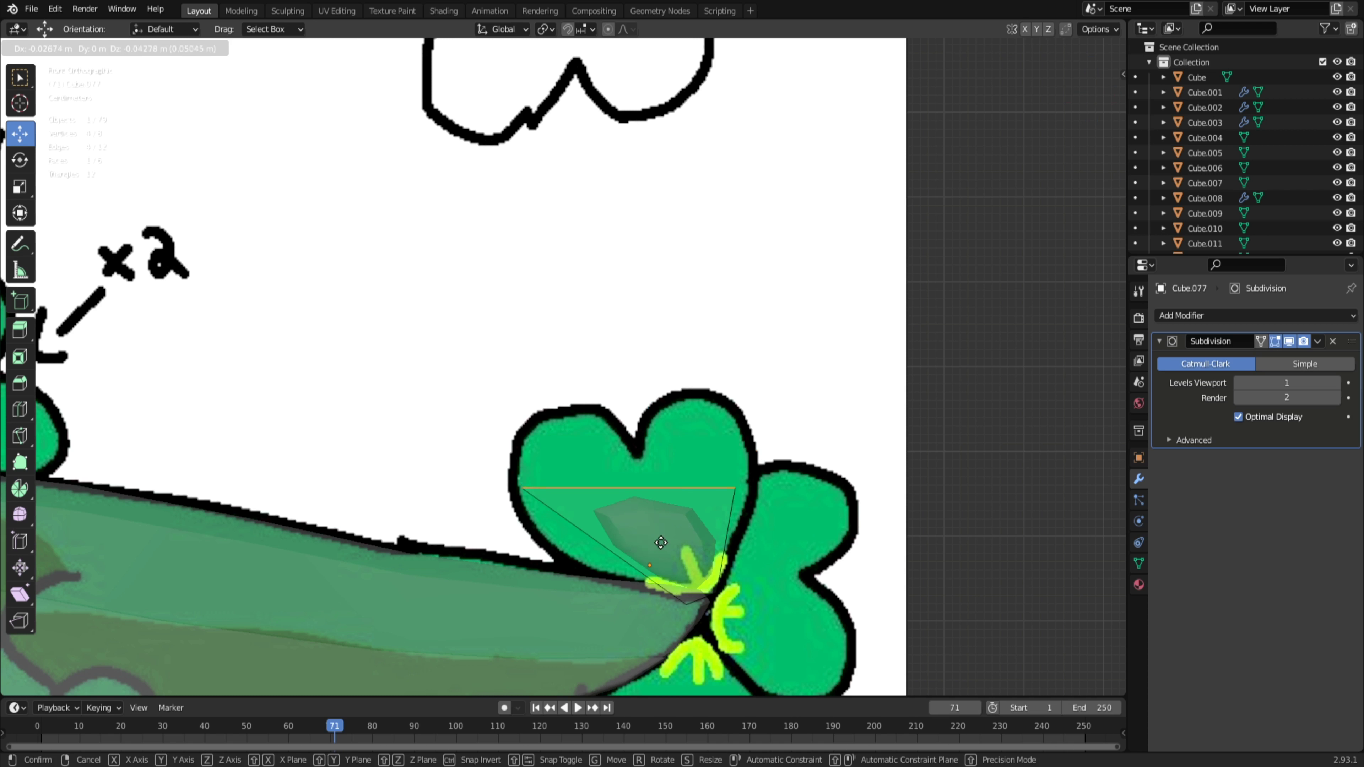
pyautogui.click(667, 566)
# Step: Extrude the top of the leaf up to the drawn notch and scale it to the outline's full width
pyautogui.press('w')
pyautogui.press('e')
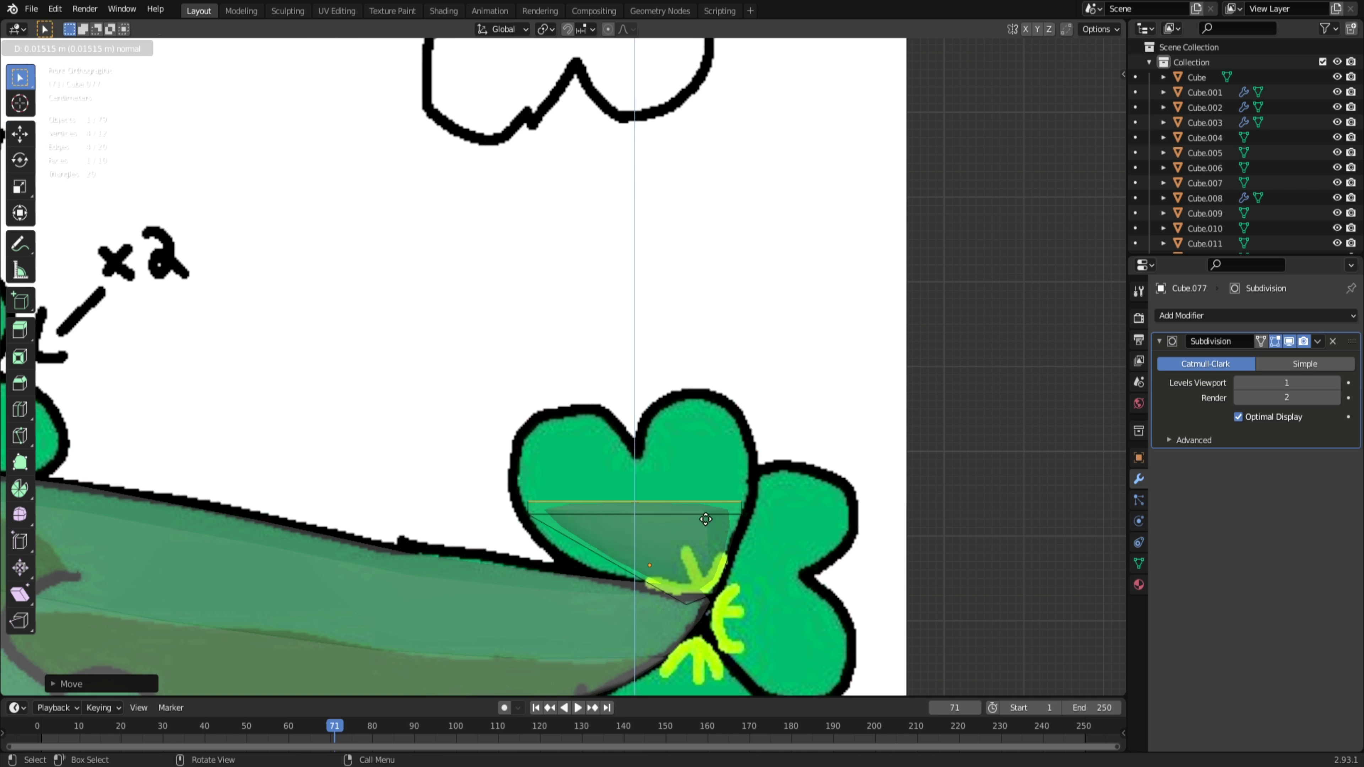
pyautogui.click(706, 500)
pyautogui.press('s')
pyautogui.click(793, 533)
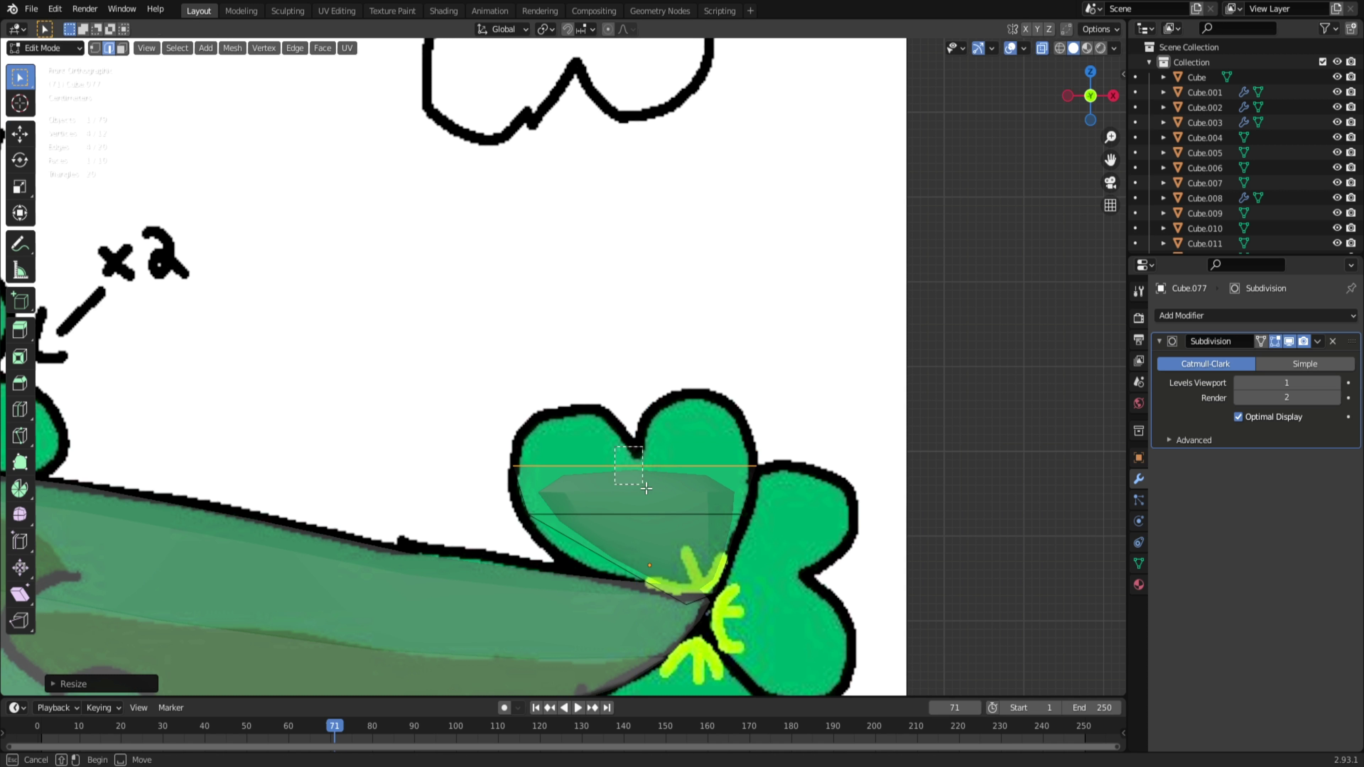
# Step: Knife-cut the leaf's front side from the notch straight down to the next horizontal edge
pyautogui.hotkey('alt', 'a')
pyautogui.press('k')
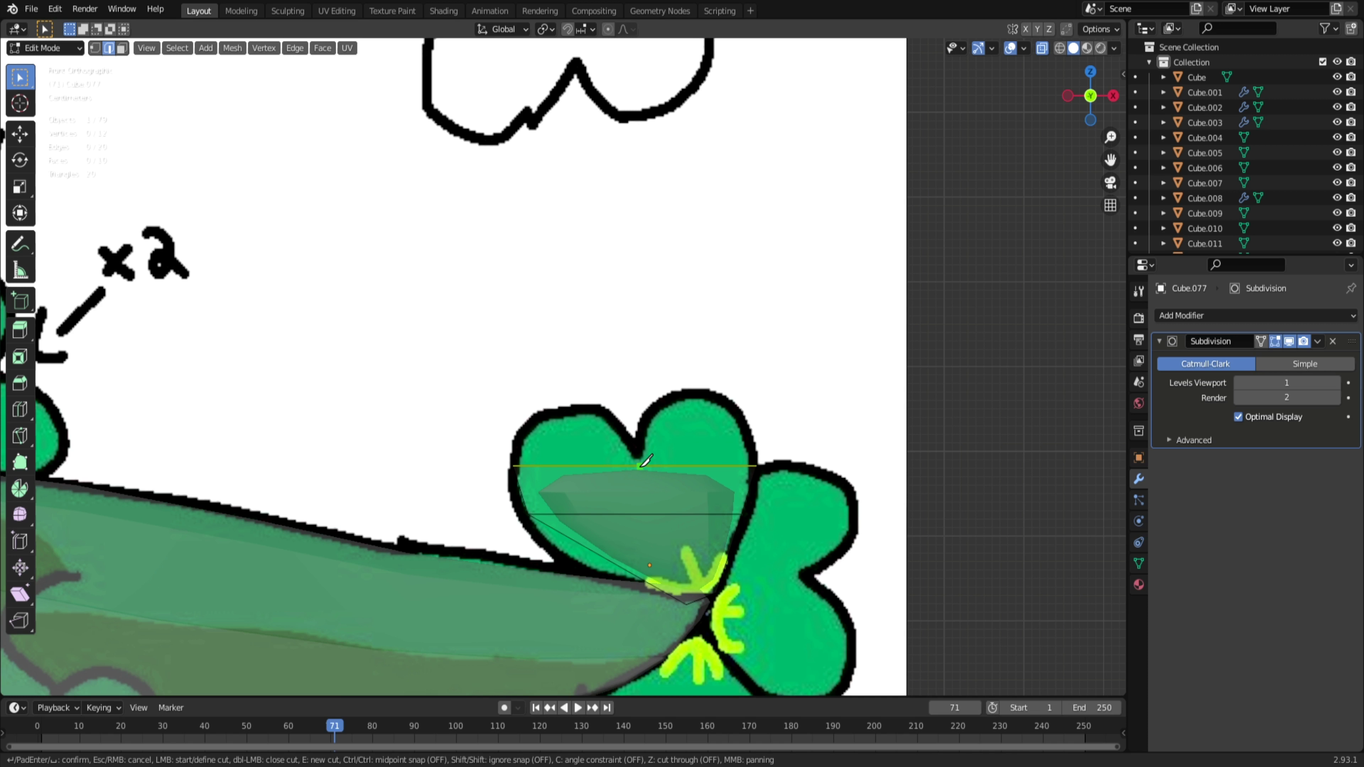
pyautogui.click(640, 465)
pyautogui.click(641, 513)
pyautogui.press('Return')
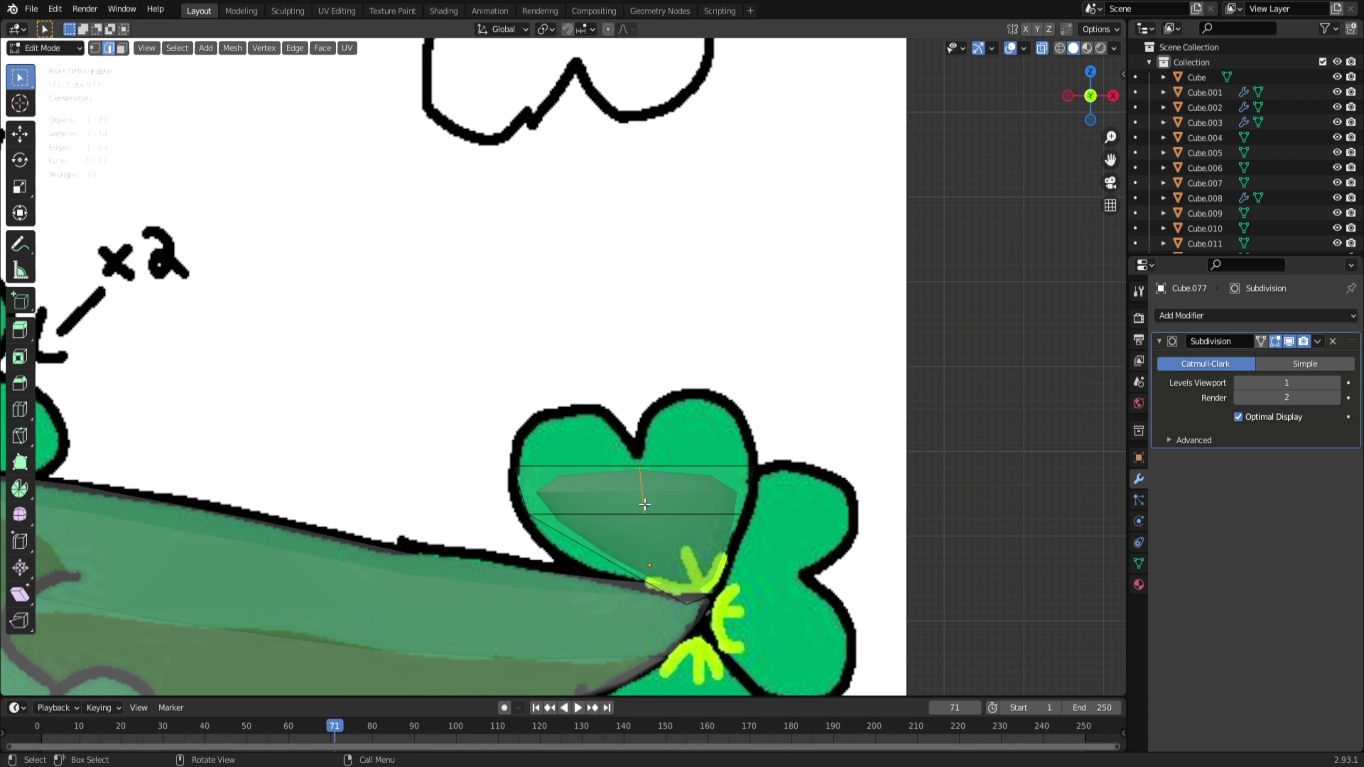
# Step: Knife-cut the leaf's back side from the notch down to the next horizontal edge, matching the front cut
pyautogui.click(579, 466)
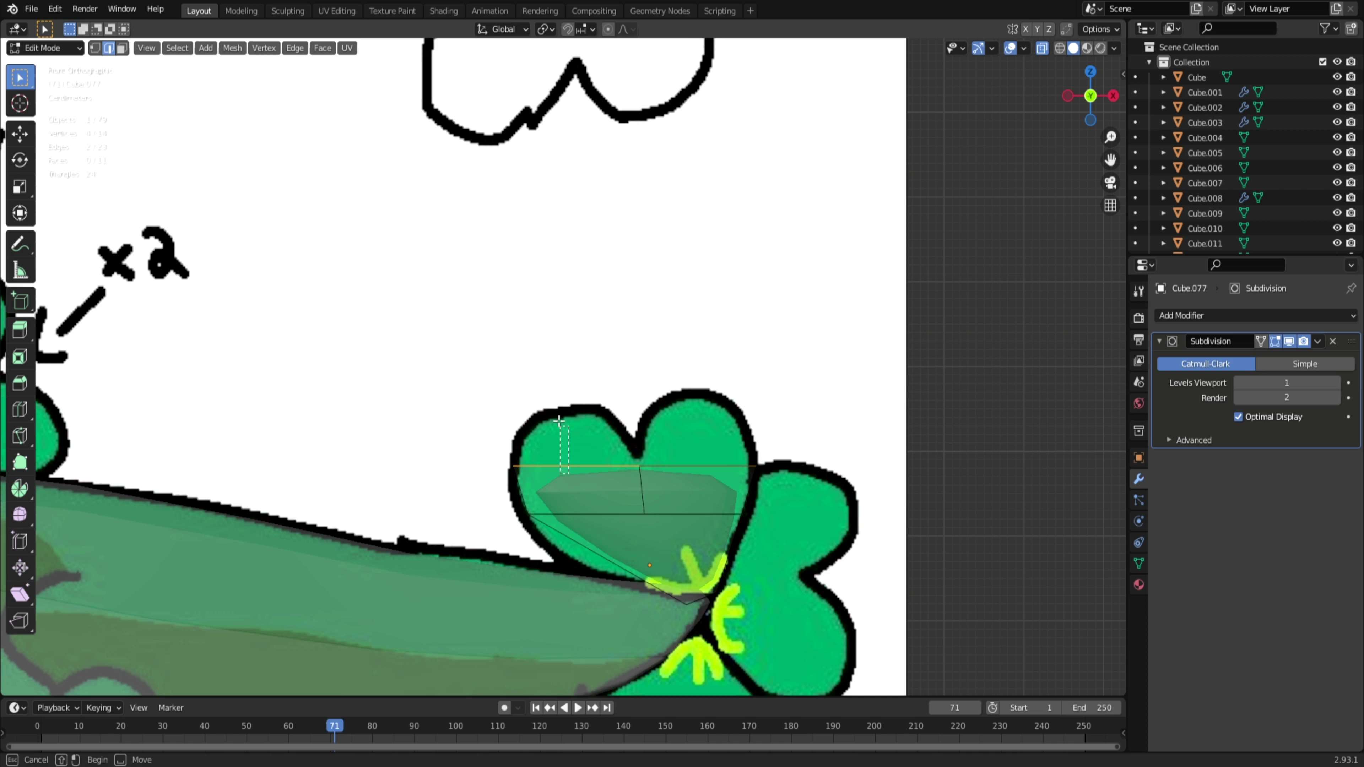
pyautogui.press('KP_7')
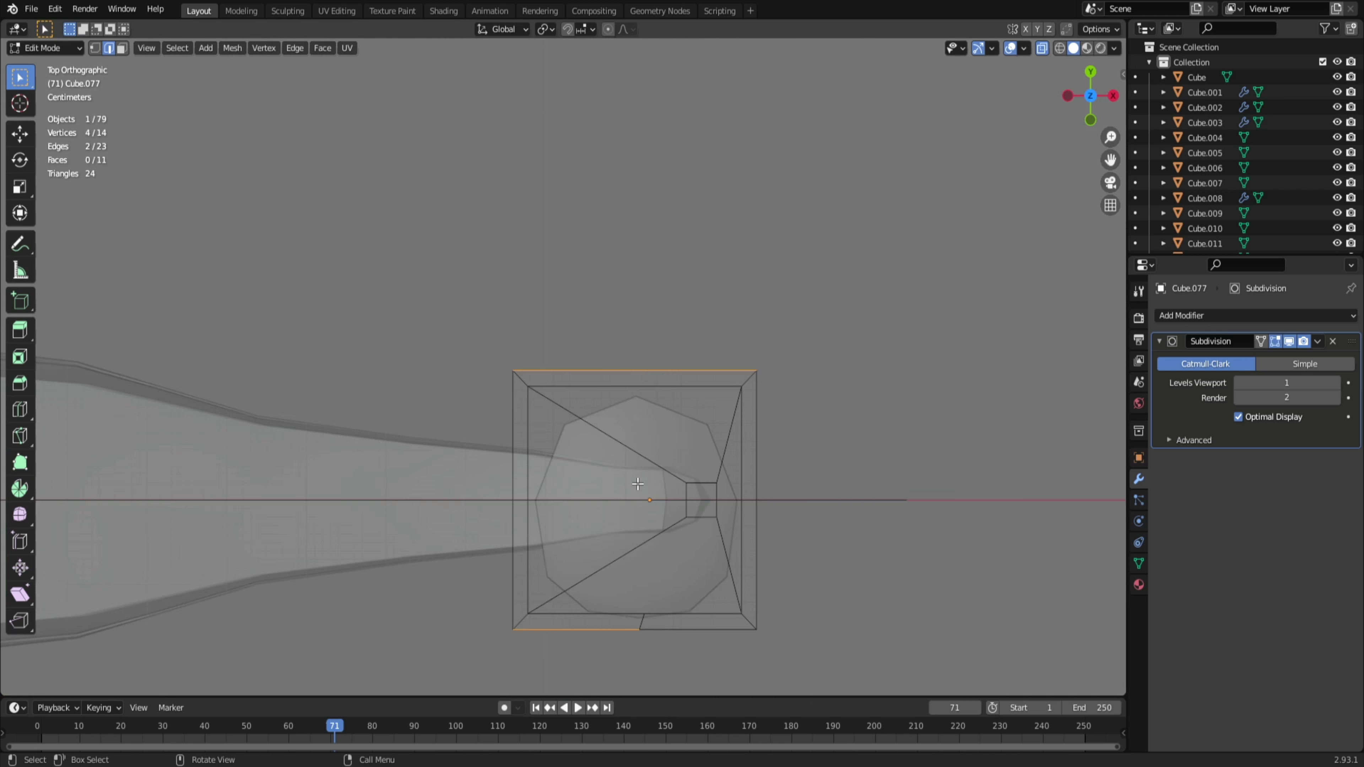
pyautogui.press('KP_1')
pyautogui.press('ctrl+KP_1')
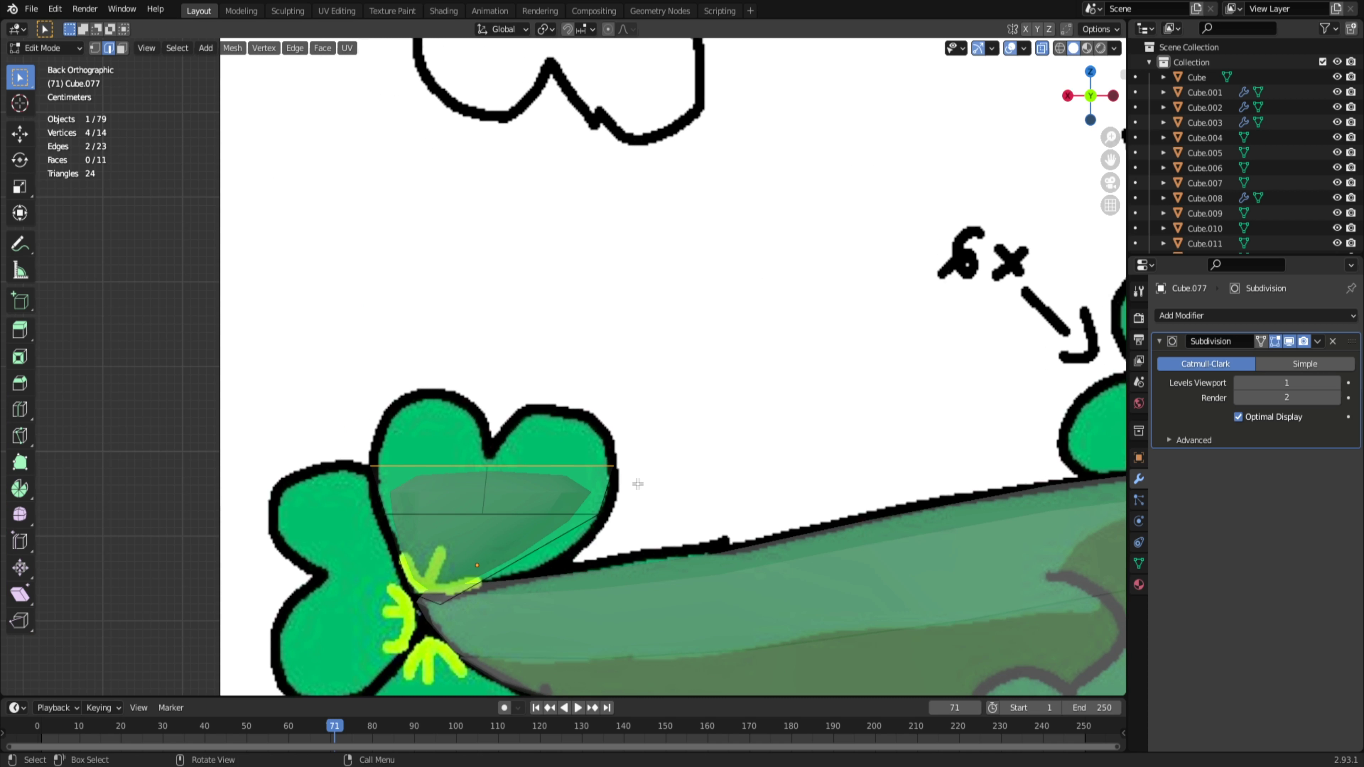
pyautogui.scroll(3, 635, 486)
pyautogui.press('k')
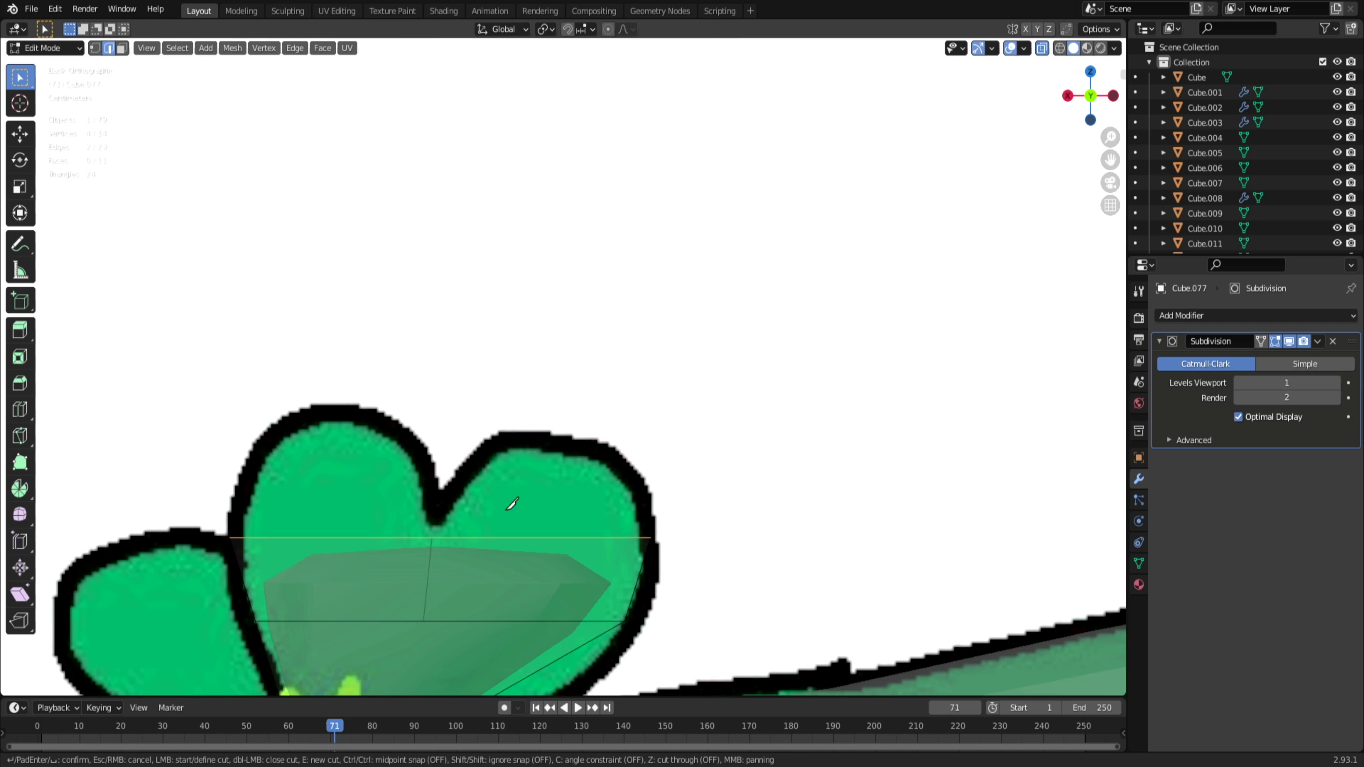
pyautogui.click(432, 537)
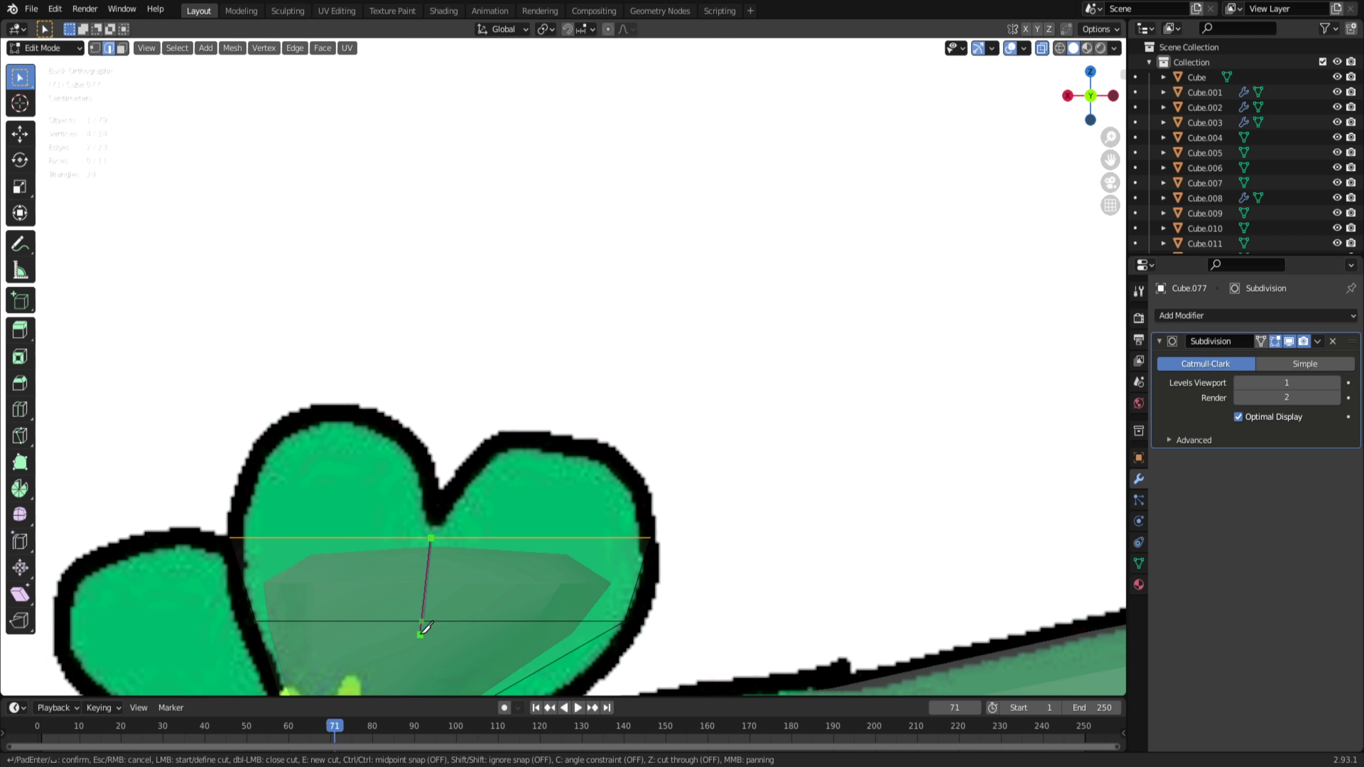
pyautogui.click(424, 618)
pyautogui.press('Return')
pyautogui.press('KP_1')
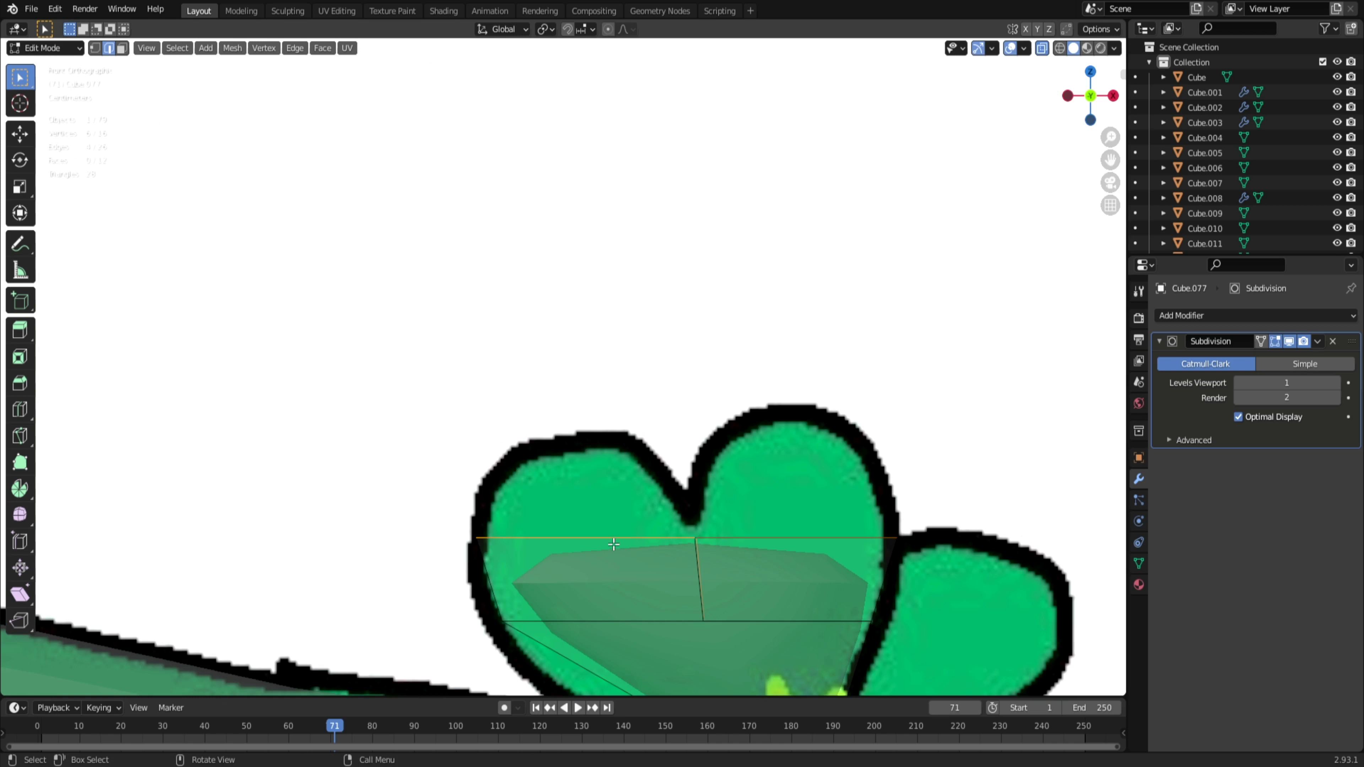
# Step: Extrude the left half of the leaf's top upward to the height of the drawn left lobe
pyautogui.moveTo(597, 489); pyautogui.dragTo(628, 574)
pyautogui.press('e')
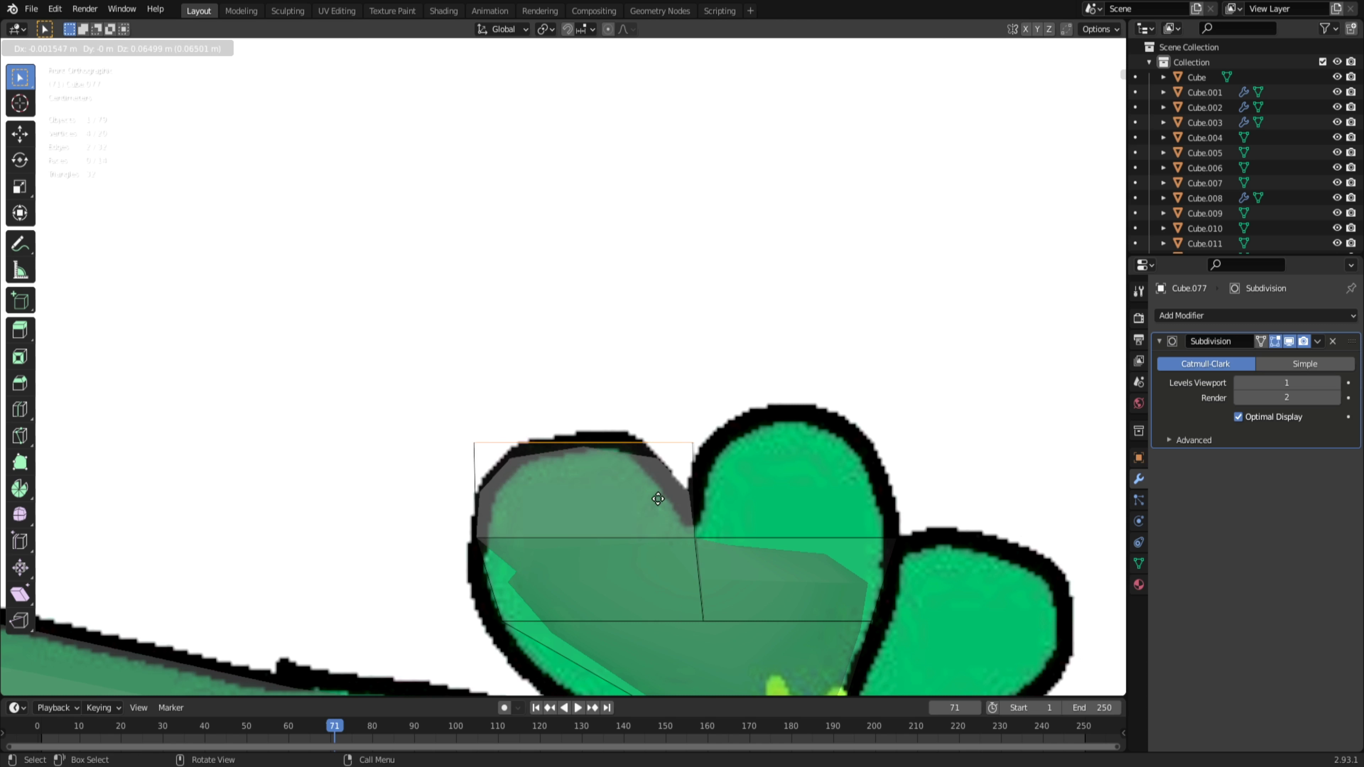
pyautogui.click(661, 501)
pyautogui.moveTo(660, 501); pyautogui.dragTo(640, 577, button='middle')
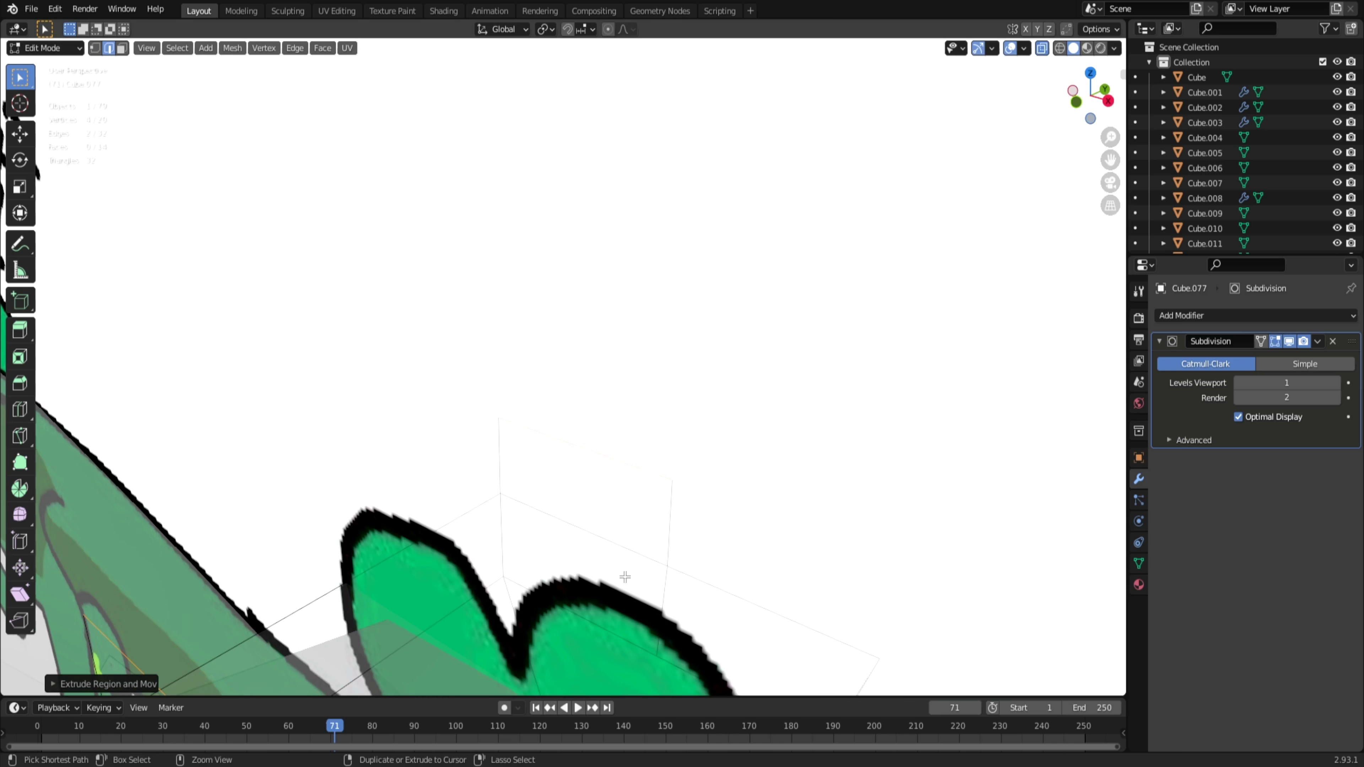
pyautogui.scroll(-5, 624, 578)
# Step: Dissolve the selected edge loop running along the middle of the heart leaf's outer rim
pyautogui.hotkey('ctrl', 'z')
pyautogui.moveTo(462, 563); pyautogui.dragTo(525, 544, button='middle')
pyautogui.keyDown('shift'); pyautogui.click(452, 529); pyautogui.keyUp('shift')
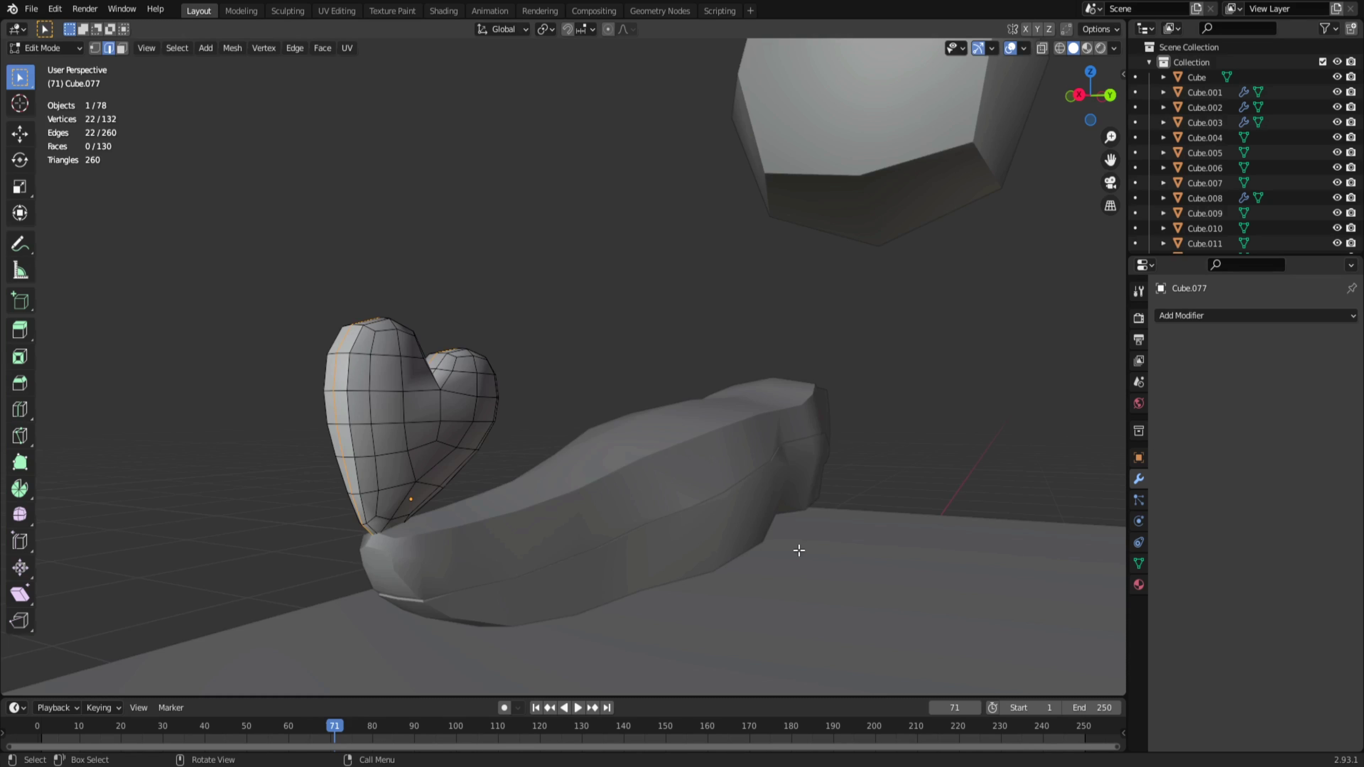
pyautogui.moveTo(548, 526); pyautogui.dragTo(317, 427, button='middle')
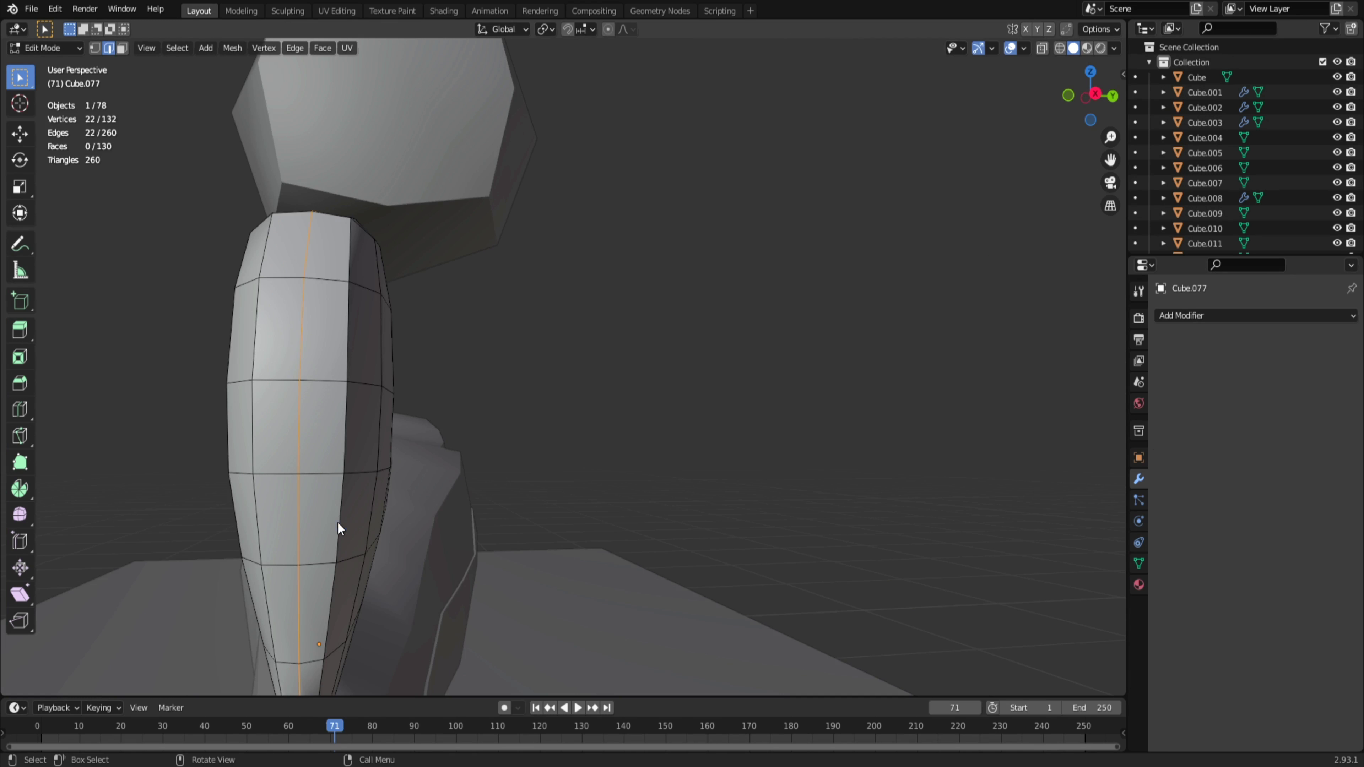
pyautogui.moveTo(311, 495); pyautogui.dragTo(527, 391, button='middle')
pyautogui.rightClick(507, 569)
pyautogui.click(508, 571)
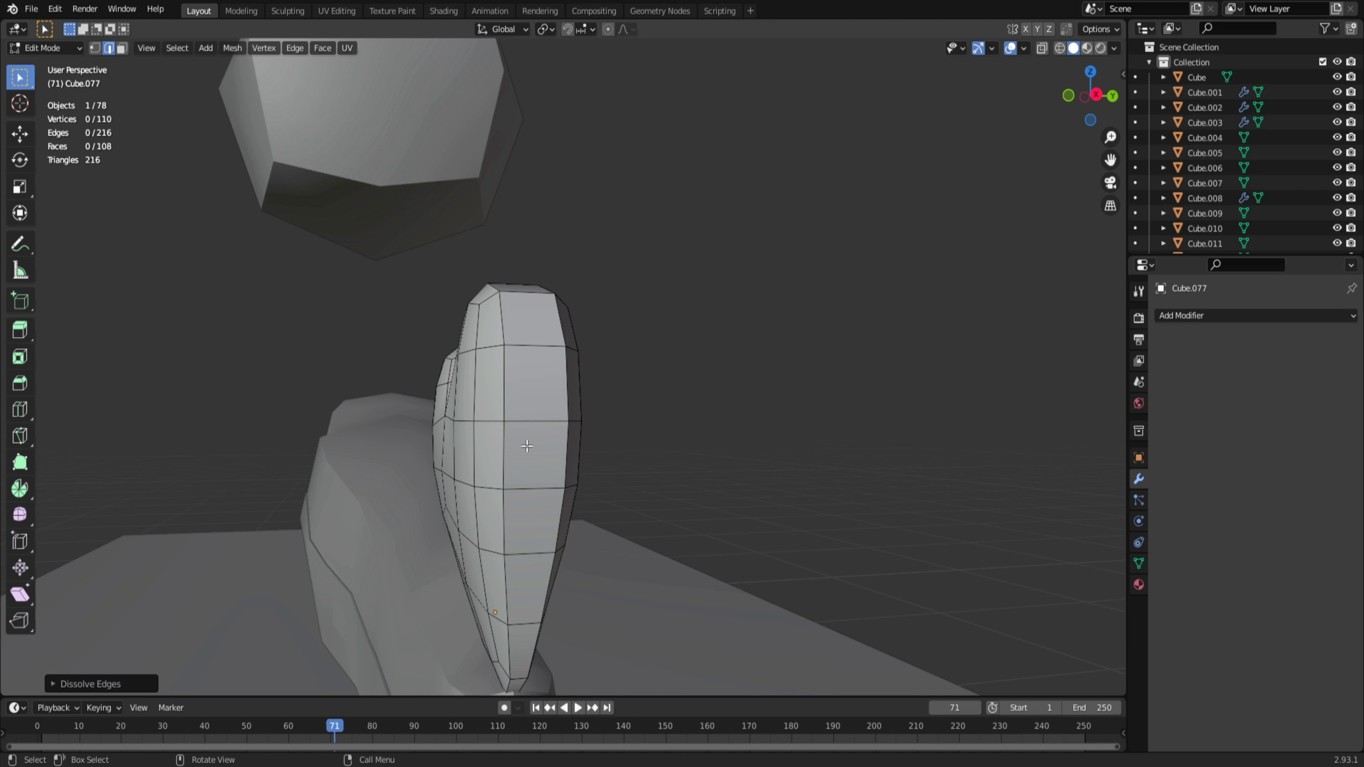
pyautogui.rightClick(535, 559)
pyautogui.press('Escape')
# Step: Try to dissolve the whole edge loops running through the middle of both lobes and down to the tip
pyautogui.moveTo(579, 494); pyautogui.dragTo(663, 475, button='middle')
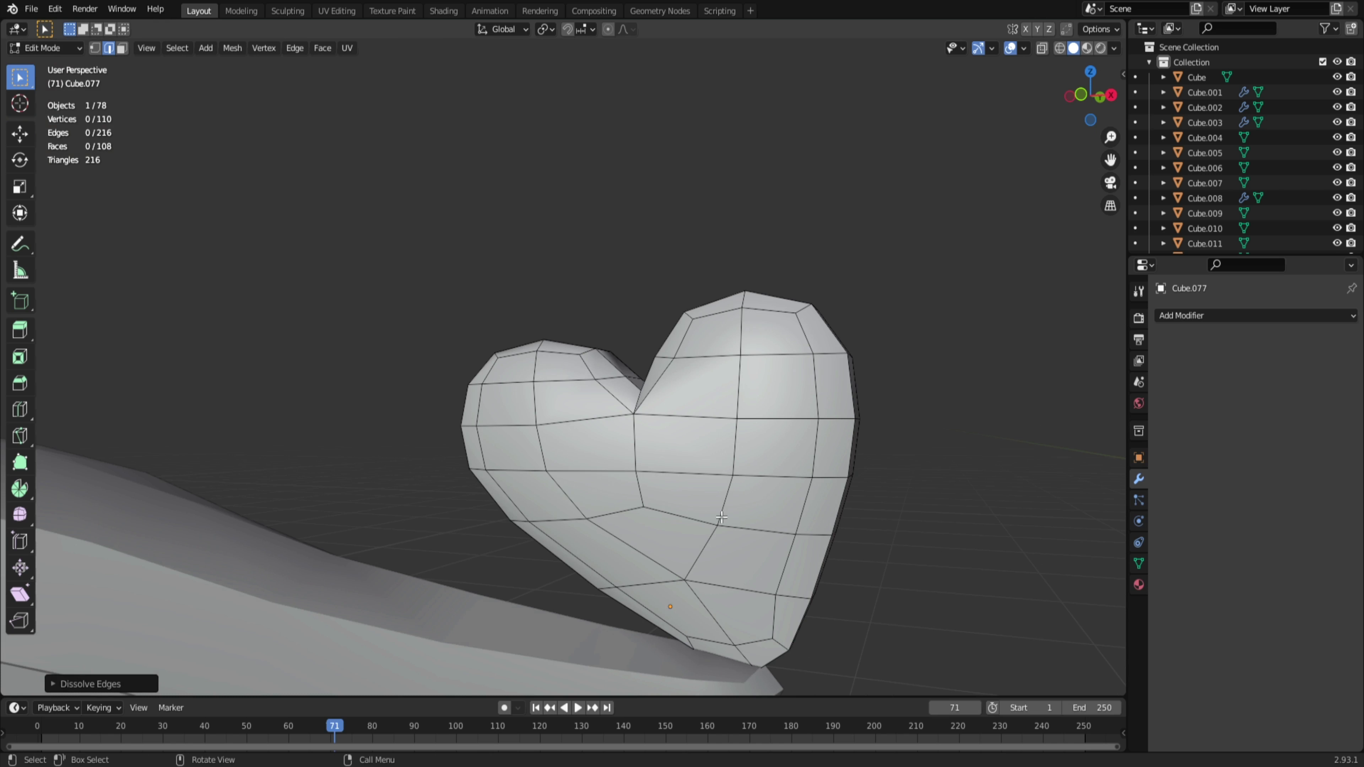
pyautogui.keyDown('alt'); pyautogui.click(722, 518); pyautogui.keyUp('alt')
pyautogui.keyDown('alt'); pyautogui.keyDown('shift'); pyautogui.click(551, 437); pyautogui.keyUp('shift'); pyautogui.keyUp('alt')
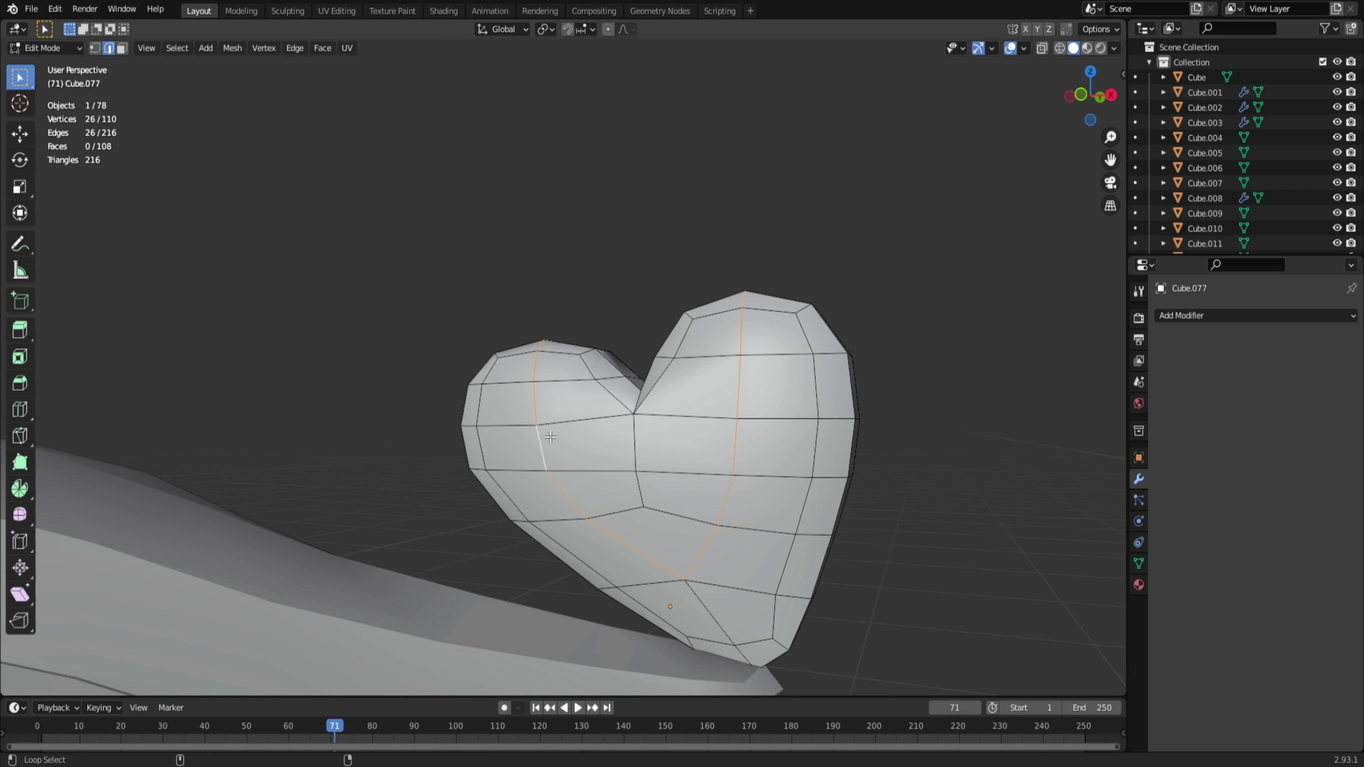
pyautogui.rightClick(669, 539)
pyautogui.click(639, 540)
pyautogui.moveTo(718, 511); pyautogui.dragTo(691, 551, button='middle')
pyautogui.hotkey('ctrl', 'z')
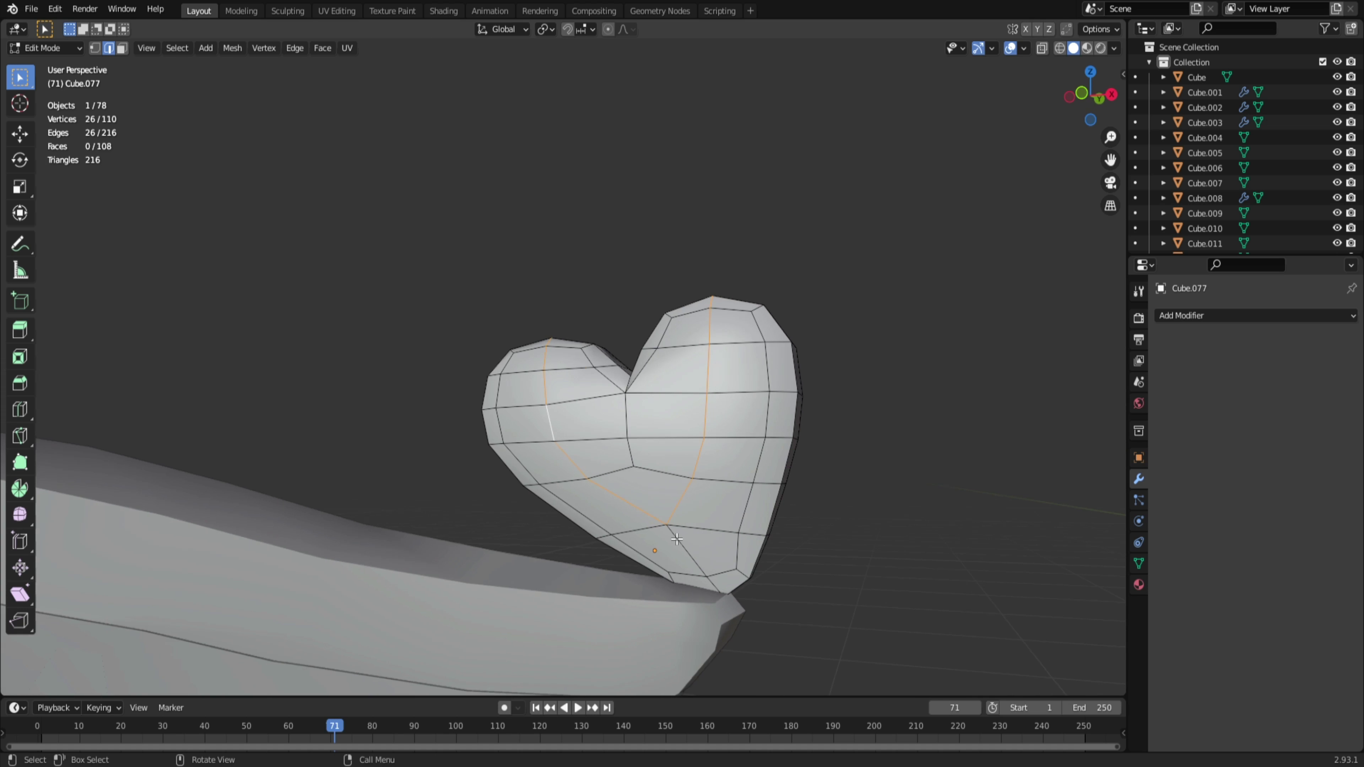
pyautogui.rightClick(682, 551)
pyautogui.click(682, 553)
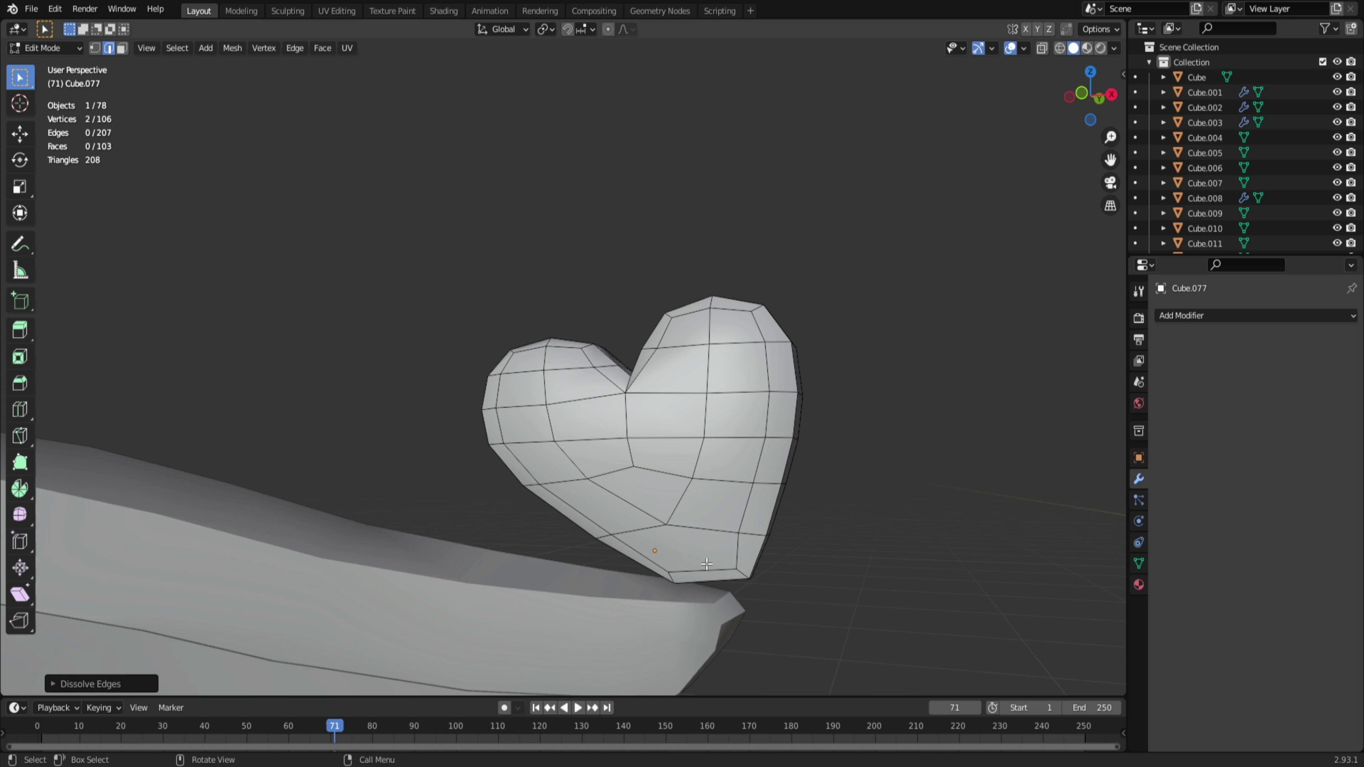
pyautogui.hotkey('ctrl', 'z')
# Step: Dissolve the diagonal edge near the leaf's tip and the adjoining edge above it on the front side
pyautogui.click(616, 523)
pyautogui.rightClick(616, 523)
pyautogui.click(616, 522)
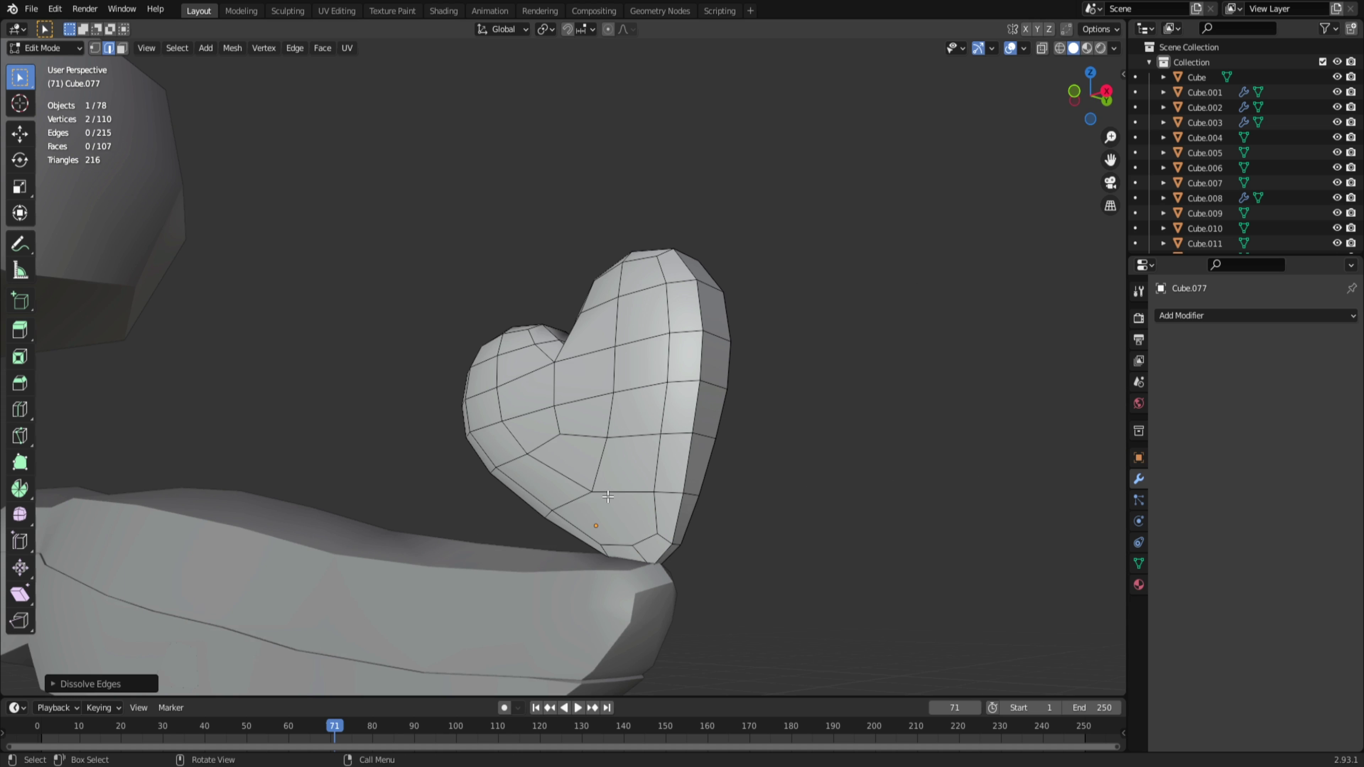
pyautogui.click(596, 474)
pyautogui.rightClick(596, 474)
pyautogui.click(596, 473)
# Step: Dissolve the remaining vertical edges running through the middle of both lobes on the leaf's front side
pyautogui.keyDown('shift'); pyautogui.click(616, 421); pyautogui.keyUp('shift')
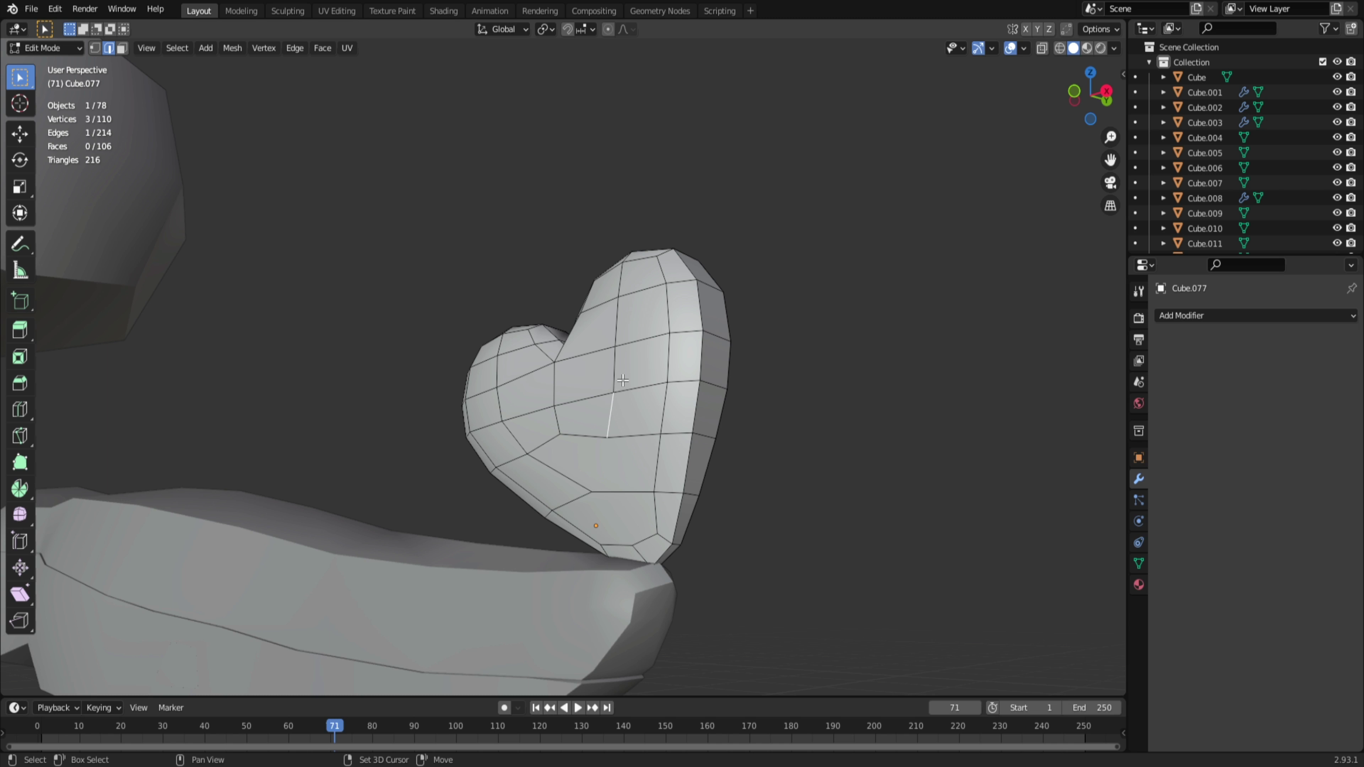
pyautogui.keyDown('shift'); pyautogui.click(623, 381); pyautogui.keyUp('shift')
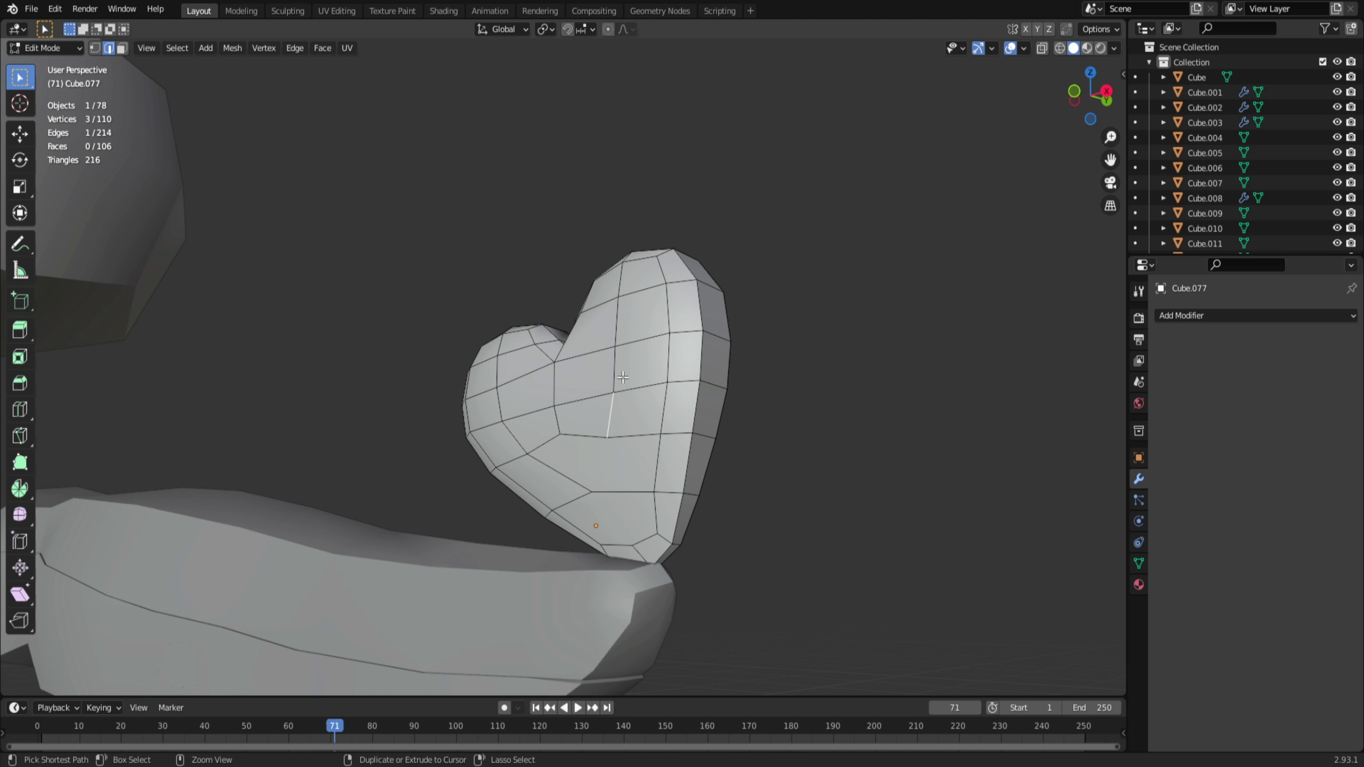
pyautogui.keyDown('ctrl'); pyautogui.click(616, 359); pyautogui.keyUp('ctrl')
pyautogui.hotkey('ctrl', 'z')
pyautogui.keyDown('shift'); pyautogui.click(621, 280); pyautogui.keyUp('shift')
pyautogui.moveTo(642, 497); pyautogui.dragTo(708, 522, button='middle')
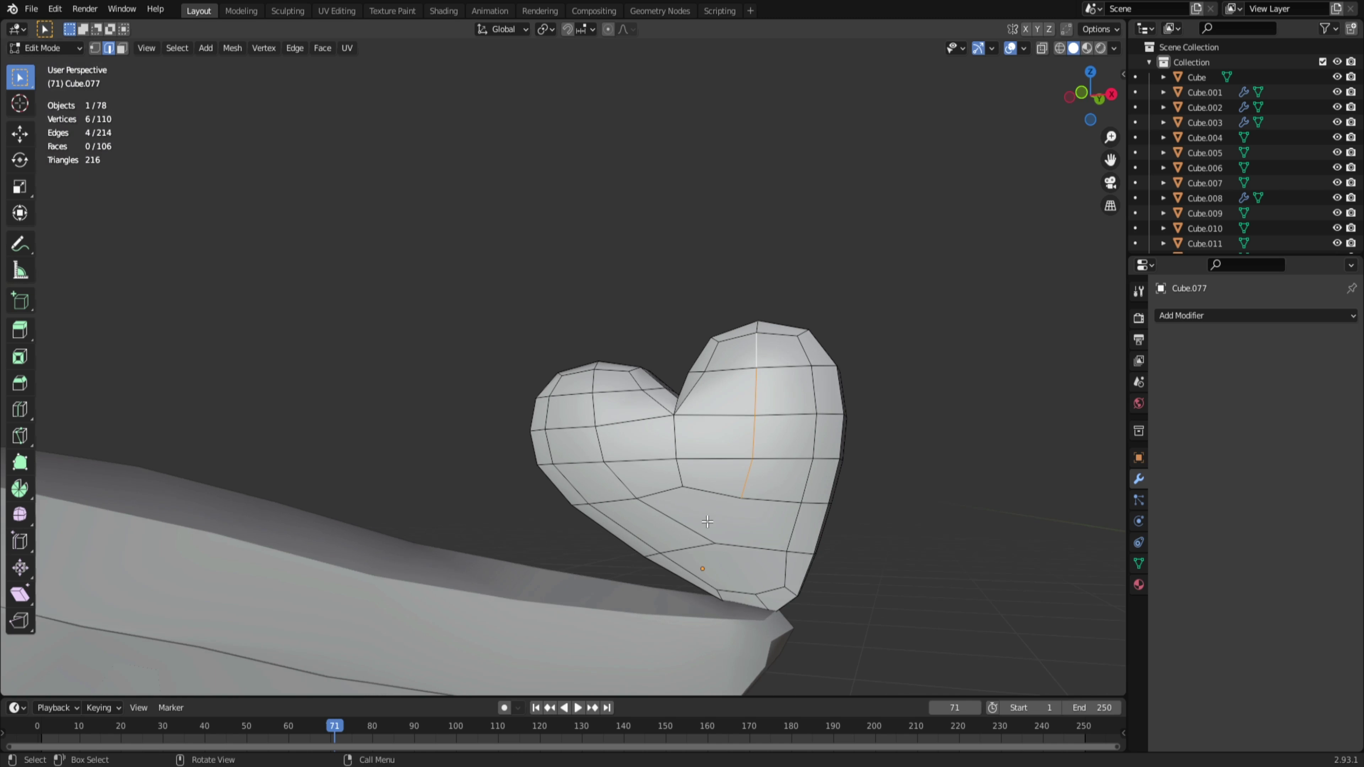
pyautogui.keyDown('shift'); pyautogui.click(666, 515); pyautogui.keyUp('shift')
pyautogui.keyDown('shift'); pyautogui.click(616, 476); pyautogui.keyUp('shift')
pyautogui.keyDown('shift'); pyautogui.click(592, 414); pyautogui.keyUp('shift')
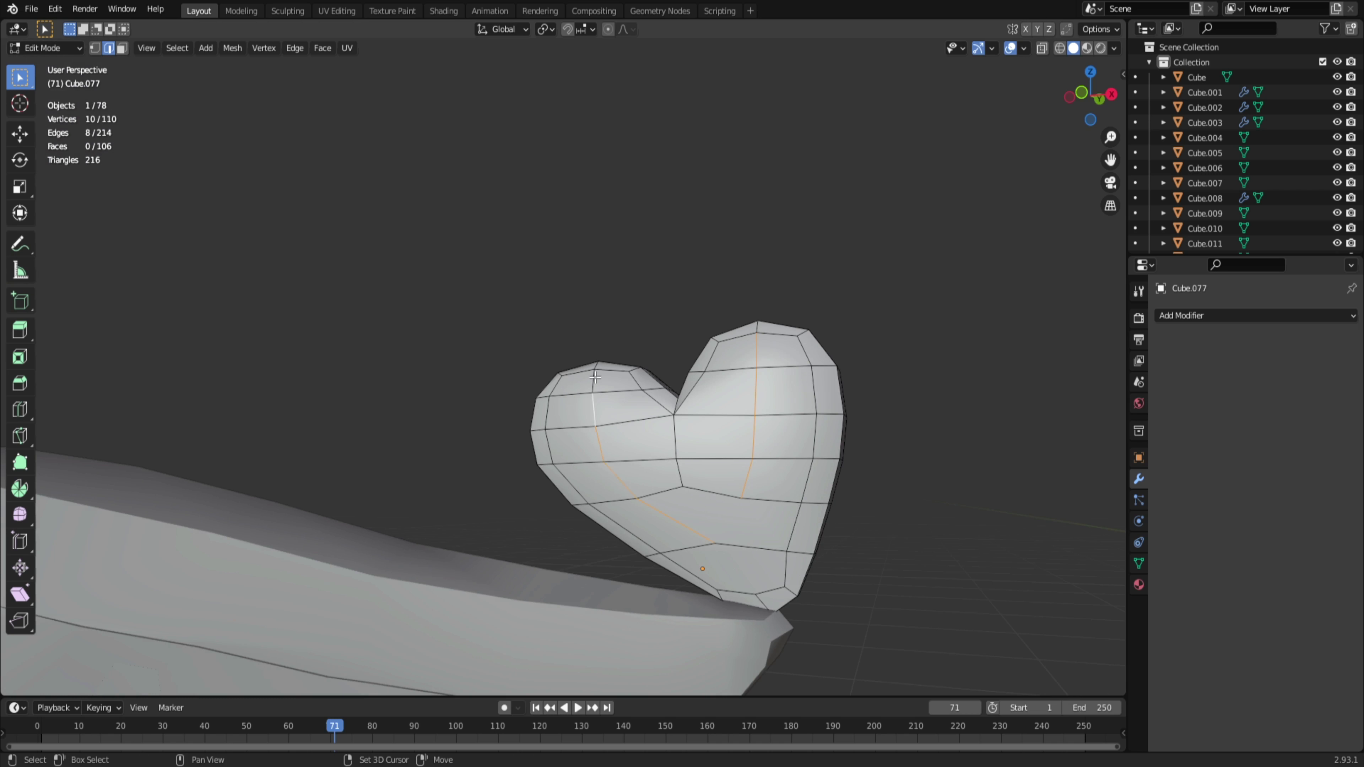
pyautogui.keyDown('shift'); pyautogui.click(595, 381); pyautogui.keyUp('shift')
pyautogui.hotkey('ctrl', 'e')
pyautogui.click(612, 468)
# Step: Dissolve the leftover short edges near the top of the right lobe
pyautogui.moveTo(611, 468); pyautogui.dragTo(735, 607, button='middle')
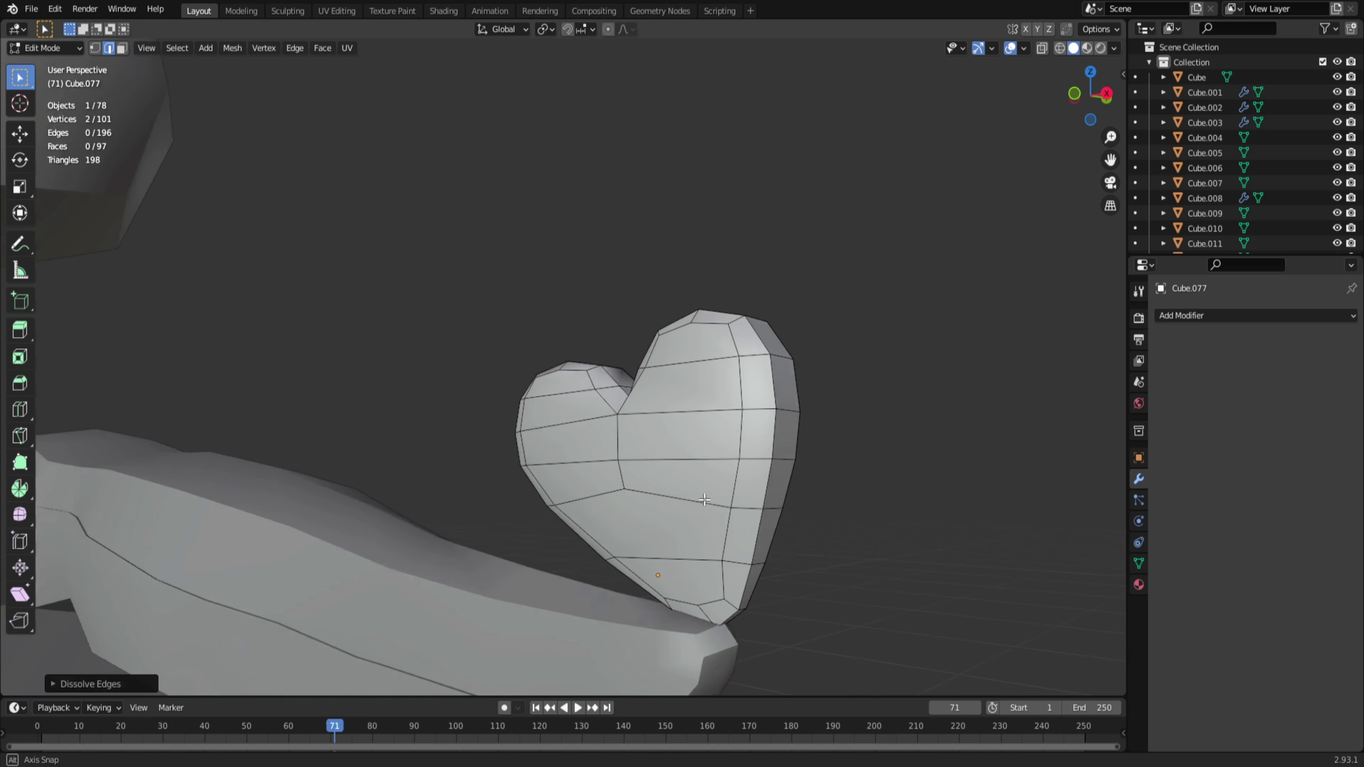
pyautogui.press('Tab')
pyautogui.press('Tab')
pyautogui.scroll(2, 734, 607)
pyautogui.click(785, 583)
pyautogui.keyDown('shift'); pyautogui.click(753, 564); pyautogui.keyUp('shift')
pyautogui.rightClick(758, 584)
pyautogui.click(734, 582)
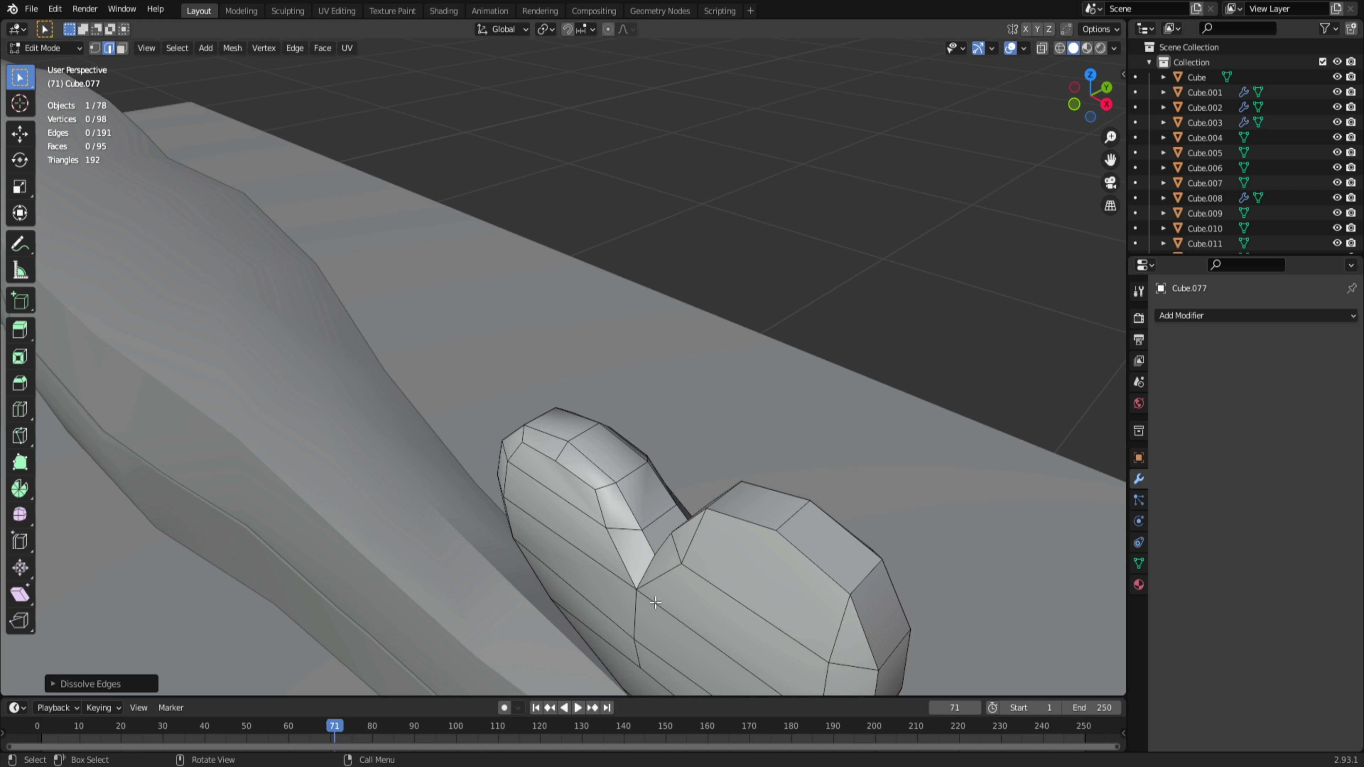
# Step: Dissolve the inner rim edges around both lobes on the leaf's front side and reopen the mesh for editing
pyautogui.press('Tab')
pyautogui.moveTo(735, 581); pyautogui.dragTo(833, 547, button='middle')
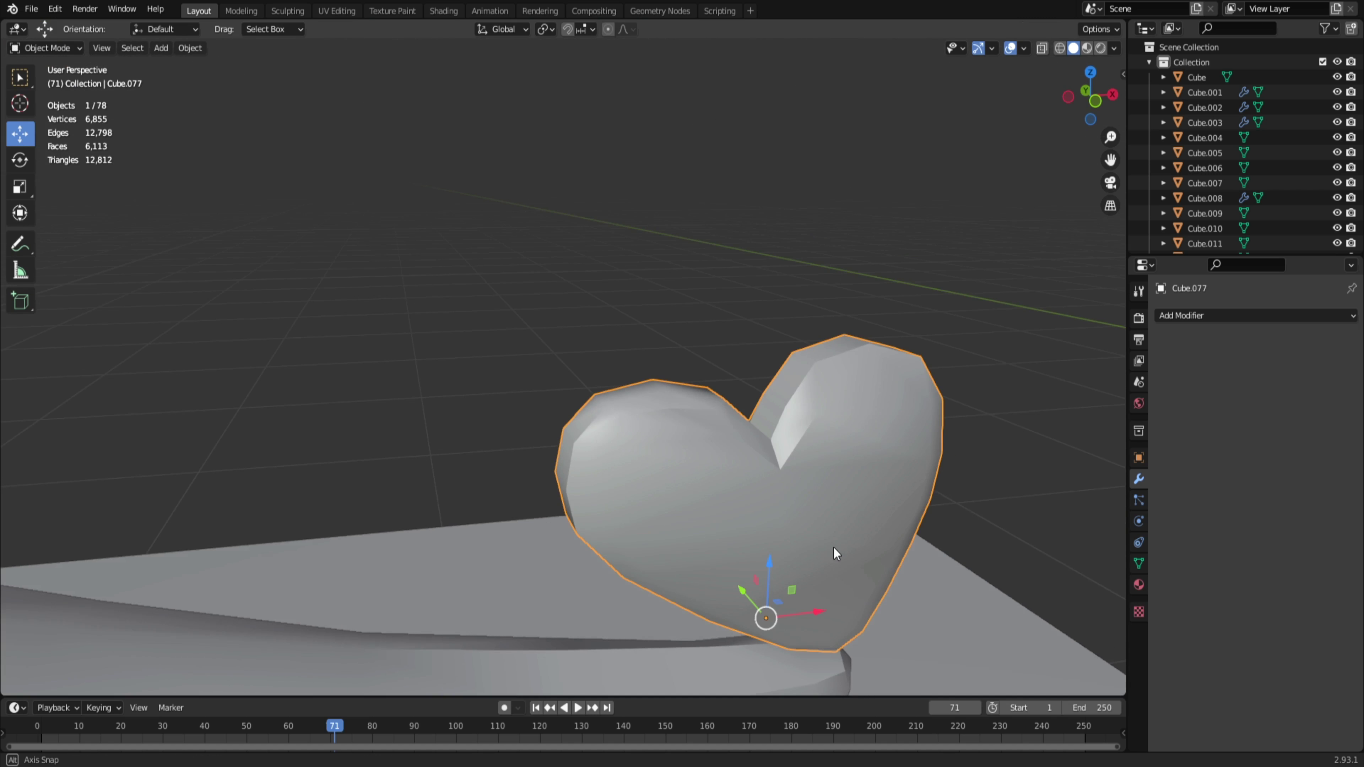
pyautogui.press('Tab')
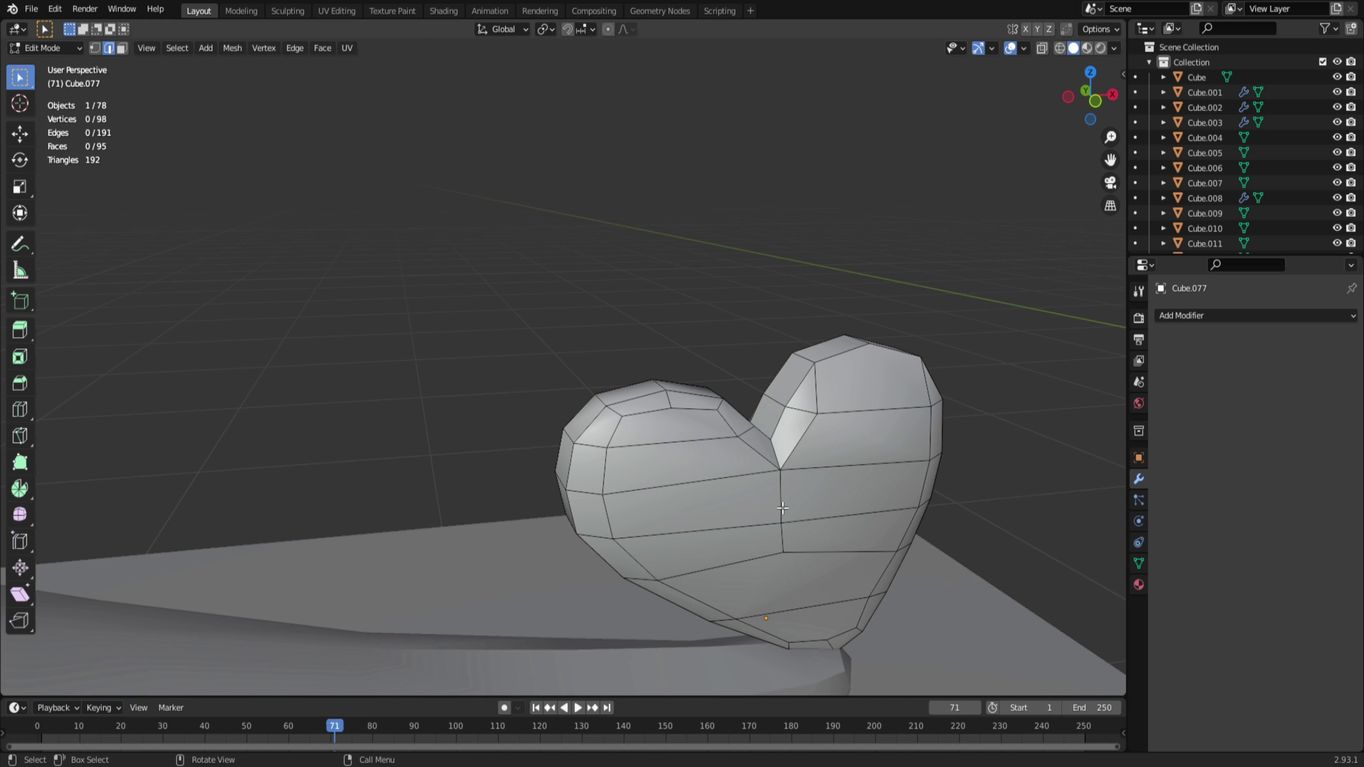
pyautogui.click(818, 407)
pyautogui.keyDown('shift'); pyautogui.click(686, 411); pyautogui.keyUp('shift')
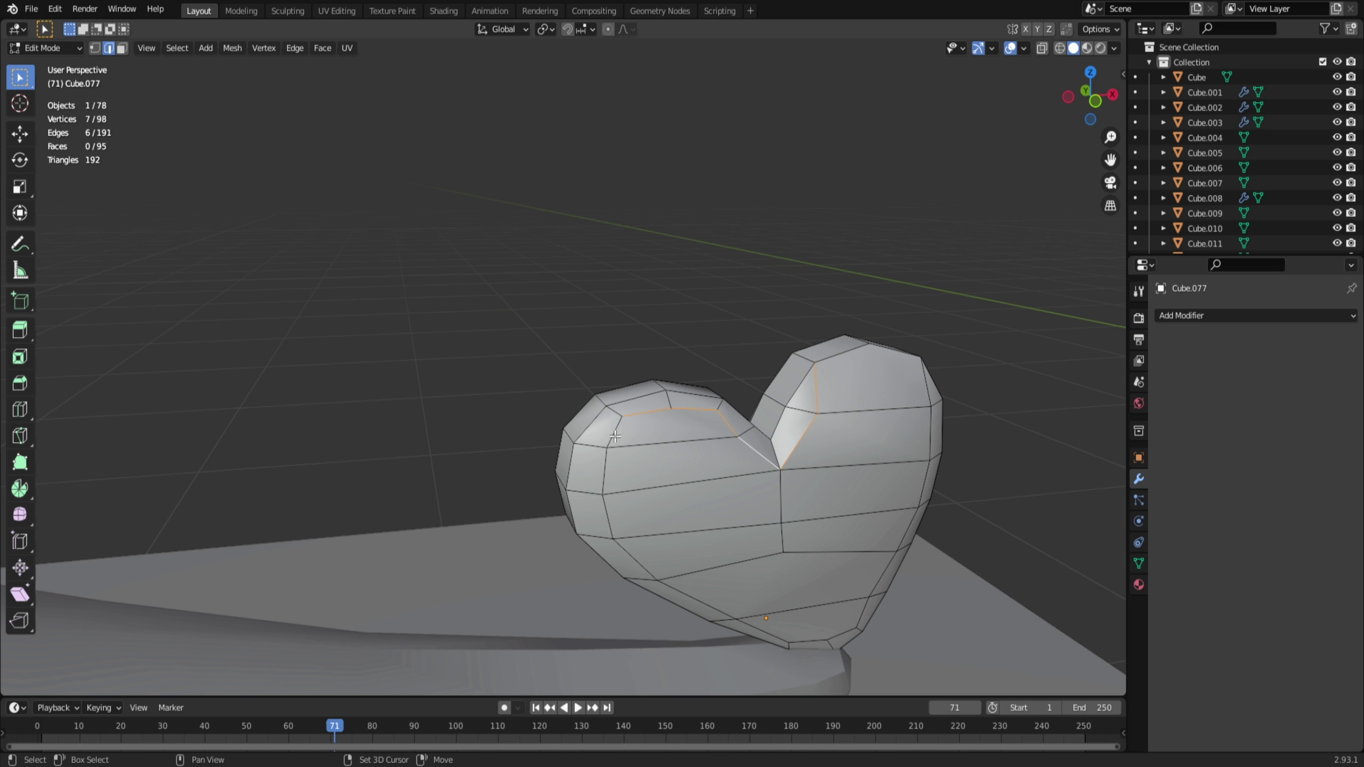
pyautogui.rightClick(611, 469)
pyautogui.click(612, 469)
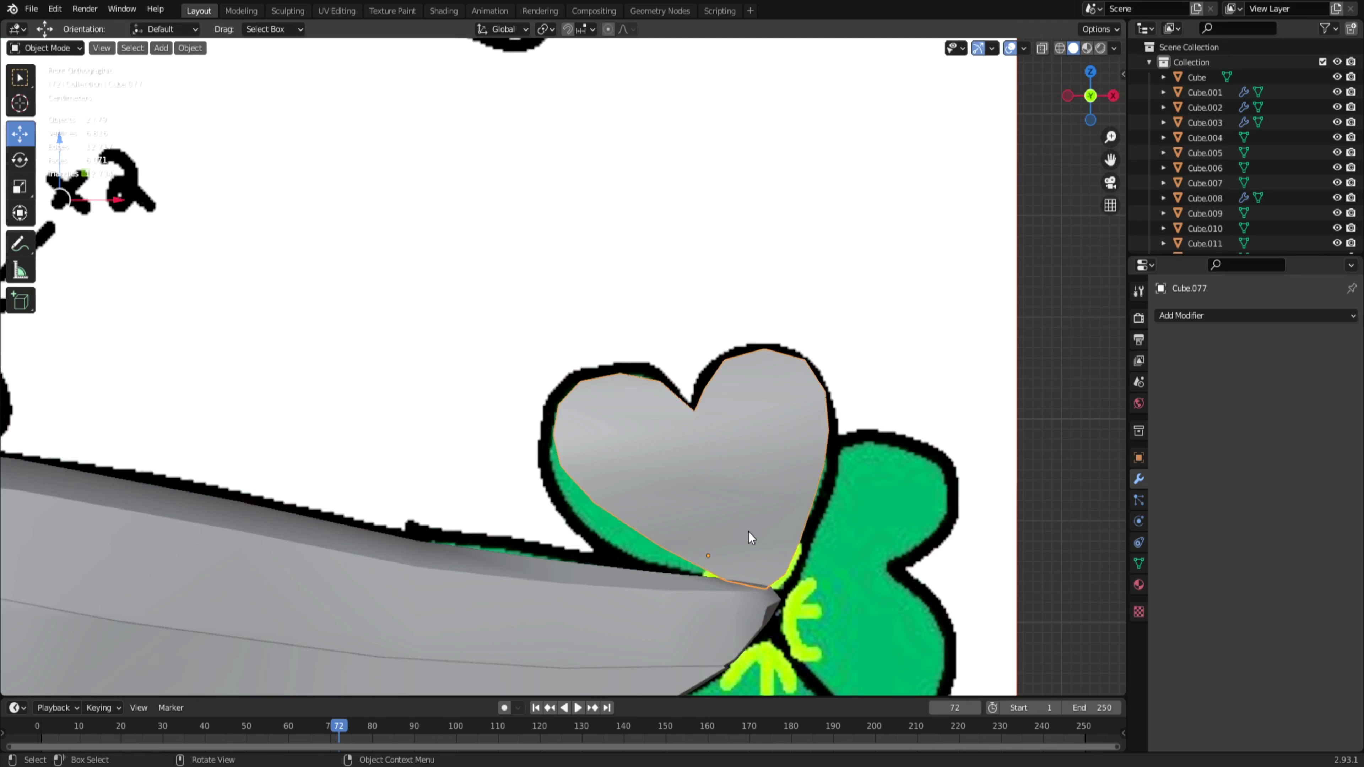
pyautogui.press('Tab')
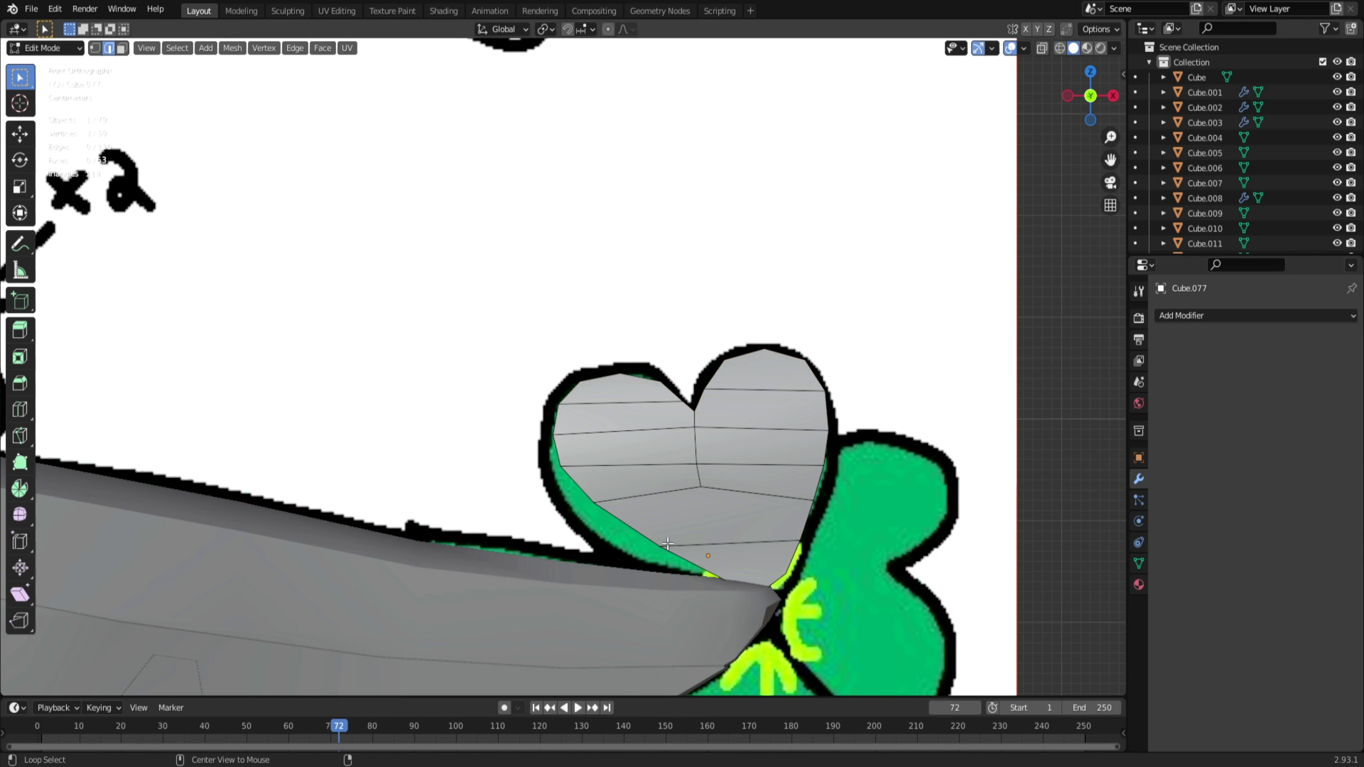
# Step: Move the vertices along the left lobe's lower and outer side onto the leaf outline in the reference drawing
pyautogui.hotkey('alt', 'z')
pyautogui.scroll(3, 662, 598)
pyautogui.keyDown('shift'); pyautogui.moveTo(682, 576); pyautogui.dragTo(675, 389, button='middle'); pyautogui.keyUp('shift')
pyautogui.scroll(2, 675, 389)
pyautogui.hotkey('alt', 'z')
pyautogui.hotkey('alt', 'z')
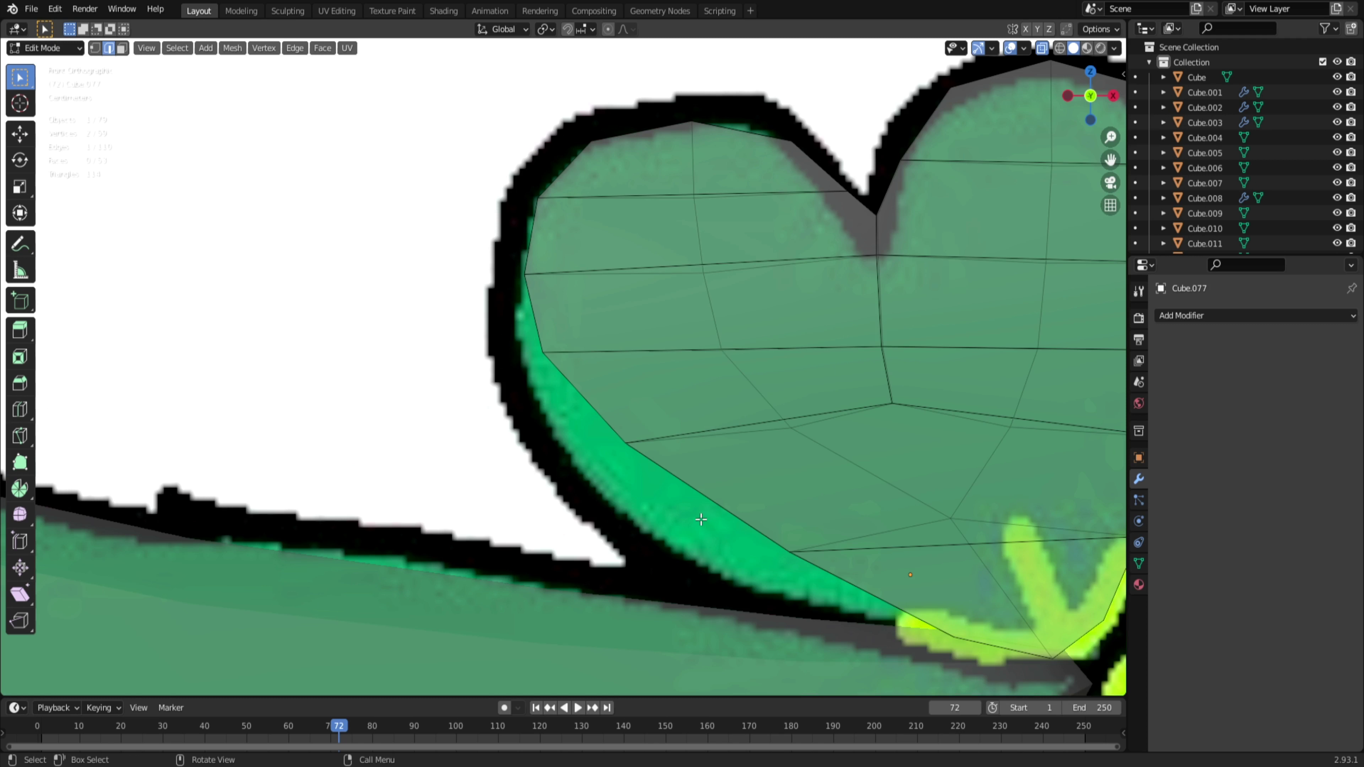
pyautogui.moveTo(631, 406)
pyautogui.mouseDown()
pyautogui.moveTo(643, 476)
pyautogui.moveTo(692, 537)
pyautogui.mouseUp()
pyautogui.press('g')
pyautogui.click(613, 523)
pyautogui.moveTo(531, 330); pyautogui.dragTo(585, 420)
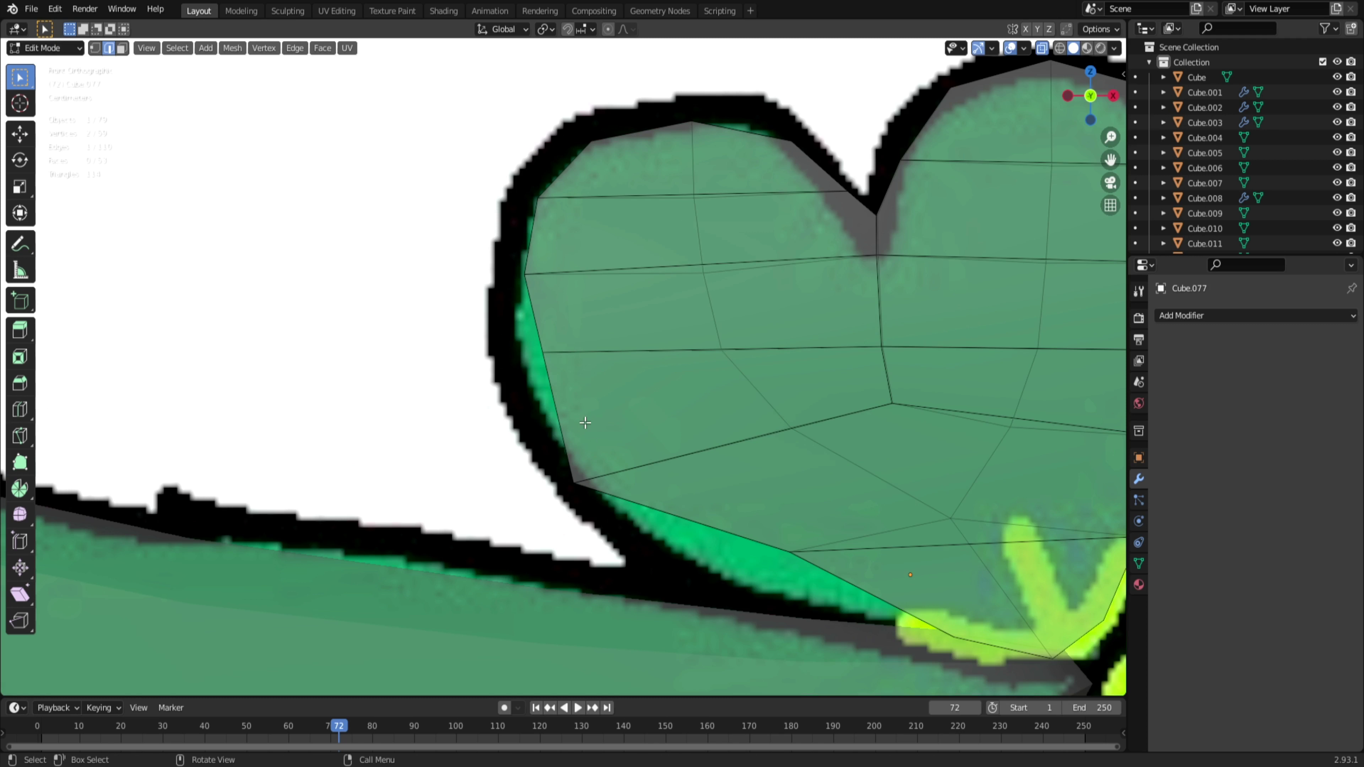
pyautogui.press('g')
pyautogui.click(551, 387)
pyautogui.moveTo(544, 306); pyautogui.dragTo(543, 305)
pyautogui.press('g')
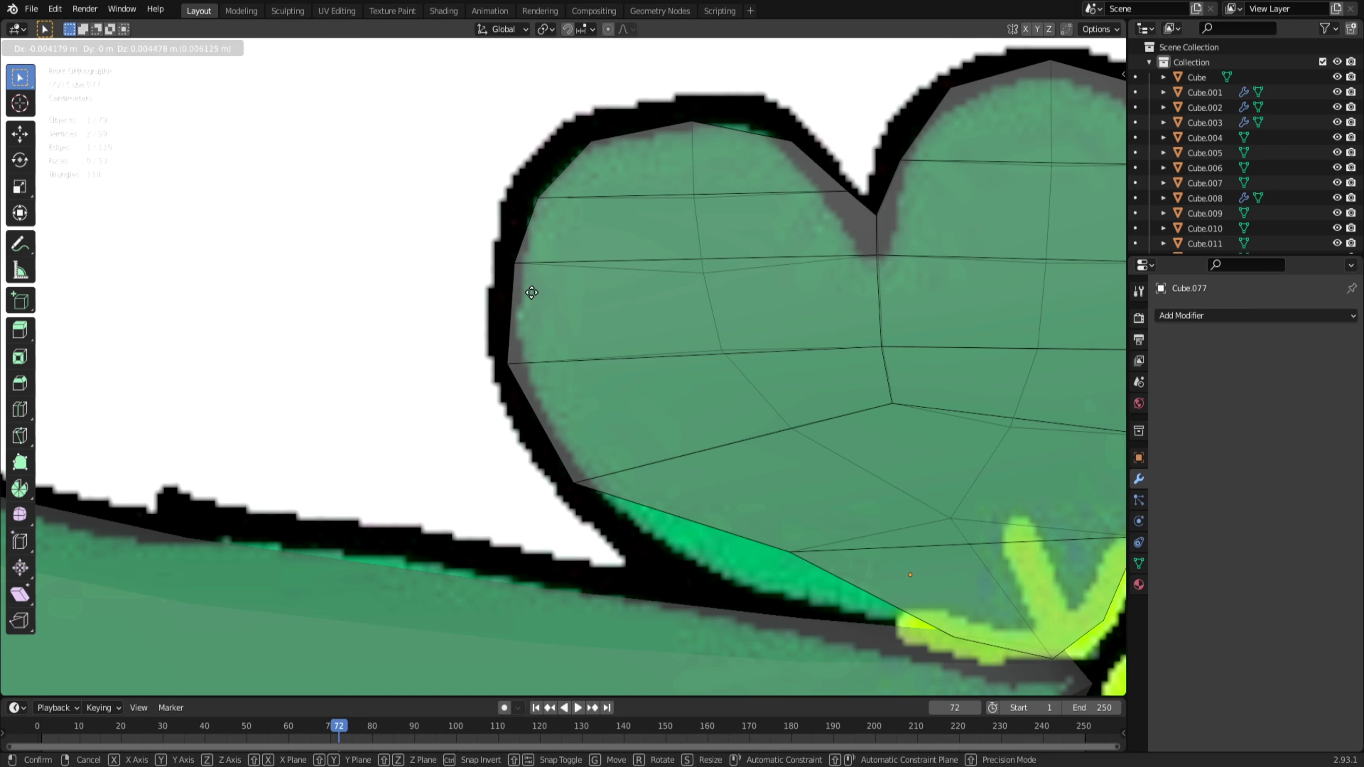
pyautogui.click(531, 293)
# Step: Move the upper-left, top and inner vertices of the left lobe outward to match the drawn outline
pyautogui.moveTo(519, 182); pyautogui.dragTo(575, 202)
pyautogui.press('g')
pyautogui.click(570, 190)
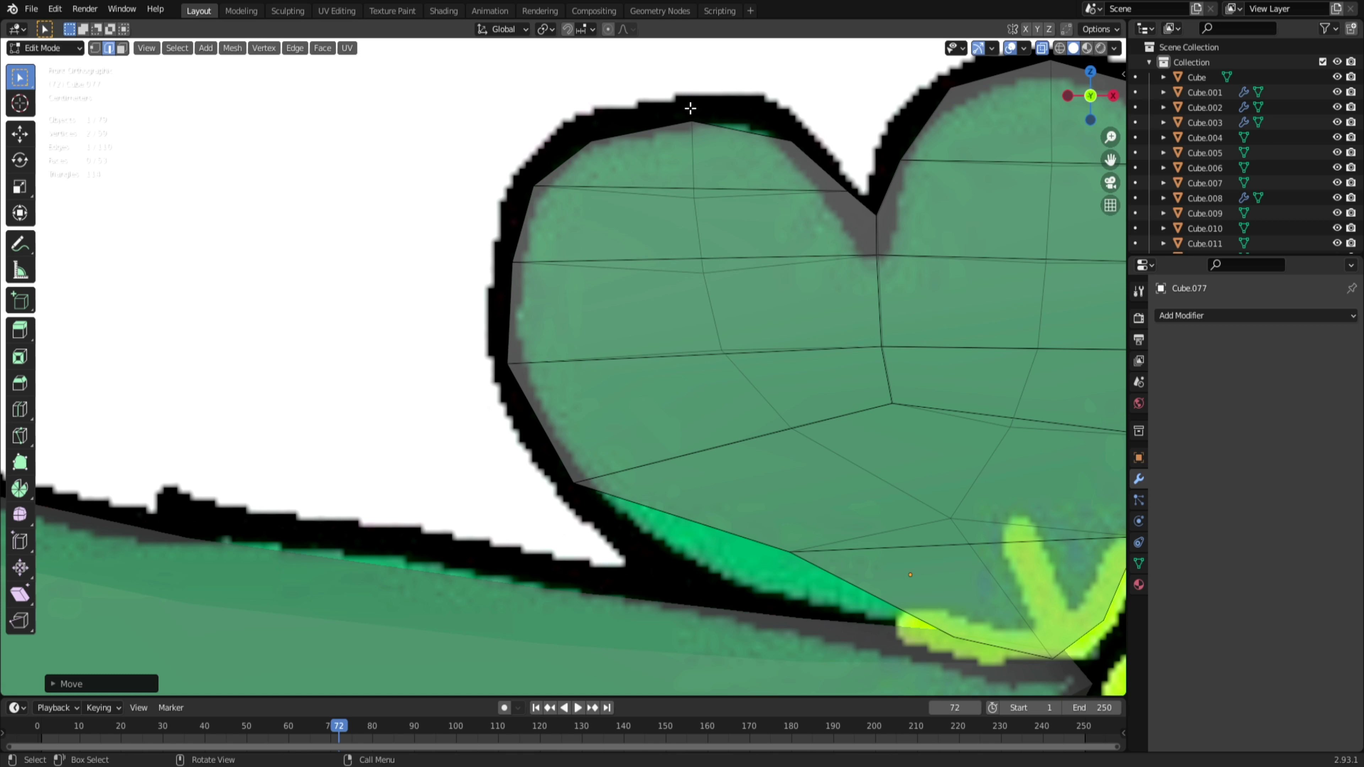
pyautogui.moveTo(690, 108); pyautogui.dragTo(719, 169)
pyautogui.press('g')
pyautogui.click(722, 151)
pyautogui.moveTo(766, 122); pyautogui.dragTo(805, 167)
pyautogui.press('g')
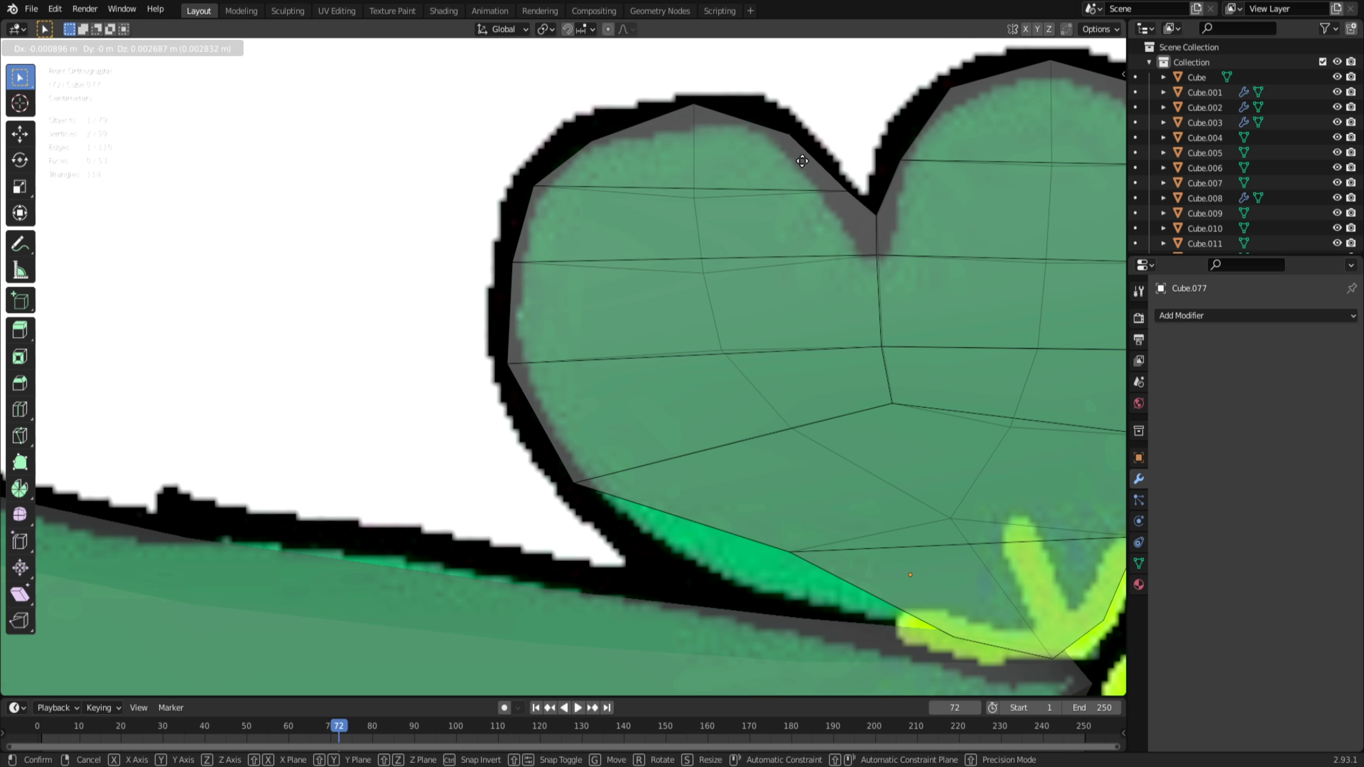
pyautogui.click(802, 161)
# Step: Move the vertex beside the leaf's lower tip and the right lobe's outer side vertices onto the drawn outline
pyautogui.scroll(-2, 744, 613)
pyautogui.moveTo(710, 479); pyautogui.dragTo(764, 537)
pyautogui.press('g')
pyautogui.click(738, 569)
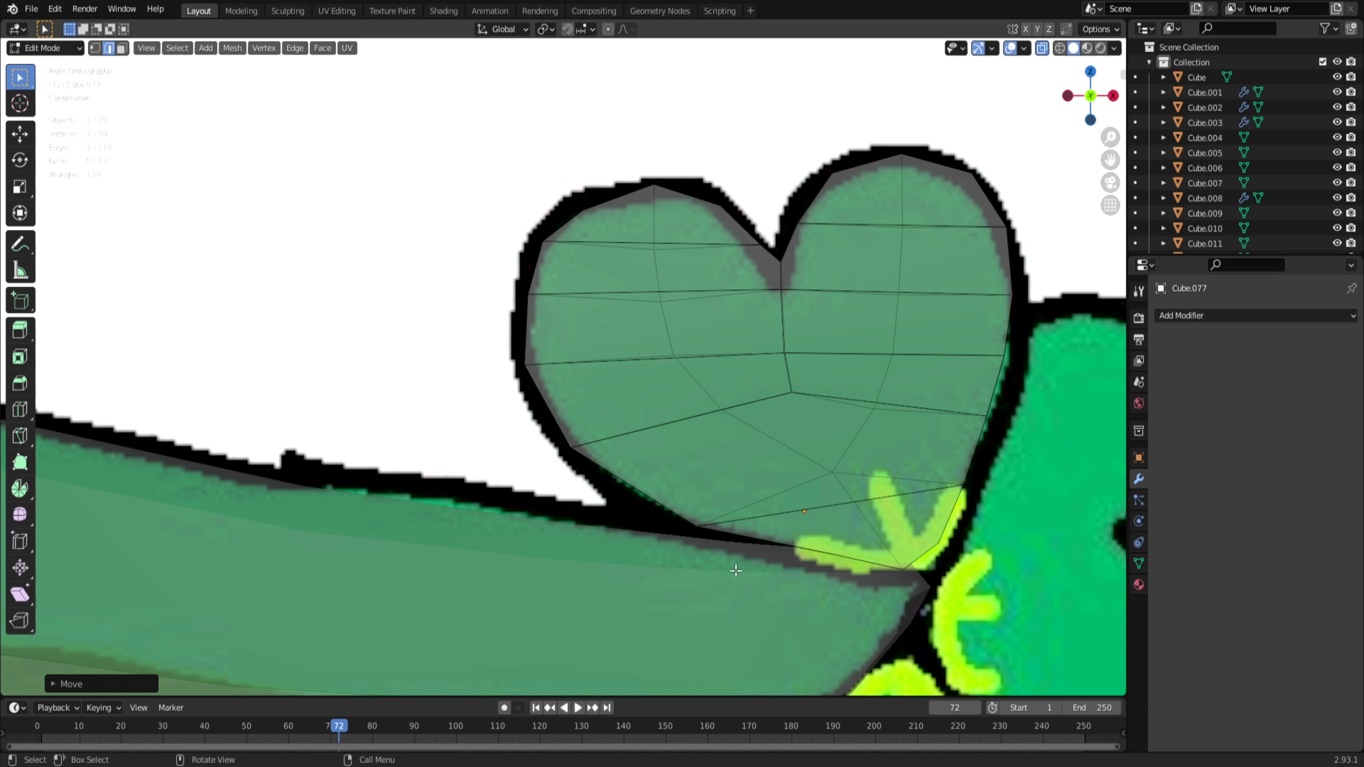
pyautogui.moveTo(974, 404); pyautogui.dragTo(1019, 436)
pyautogui.press('g')
pyautogui.click(1038, 440)
pyautogui.moveTo(984, 333); pyautogui.dragTo(1040, 396)
pyautogui.press('g')
pyautogui.click(1072, 393)
pyautogui.moveTo(997, 282); pyautogui.dragTo(1037, 314)
pyautogui.press('g')
pyautogui.click(1046, 312)
pyautogui.scroll(-5, 872, 446)
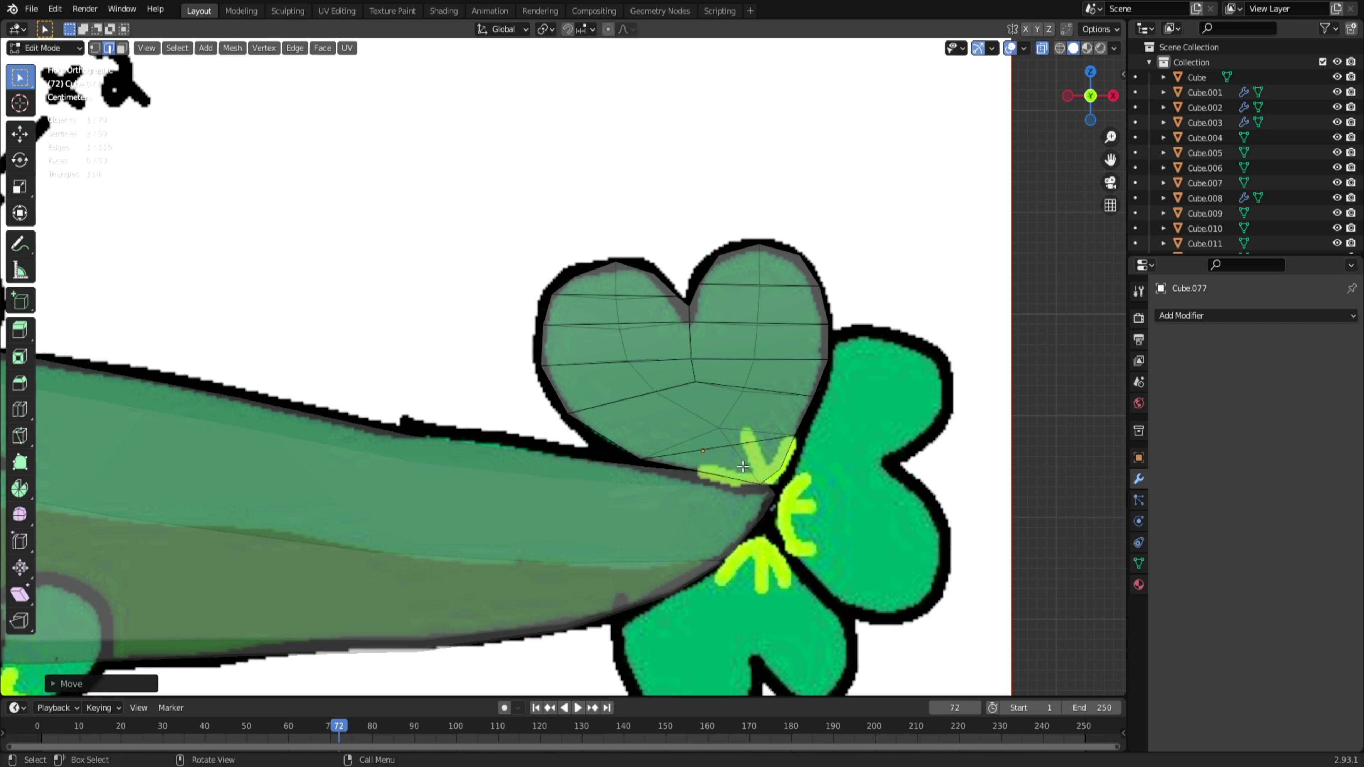
pyautogui.scroll(3, 730, 521)
pyautogui.scroll(3, 696, 532)
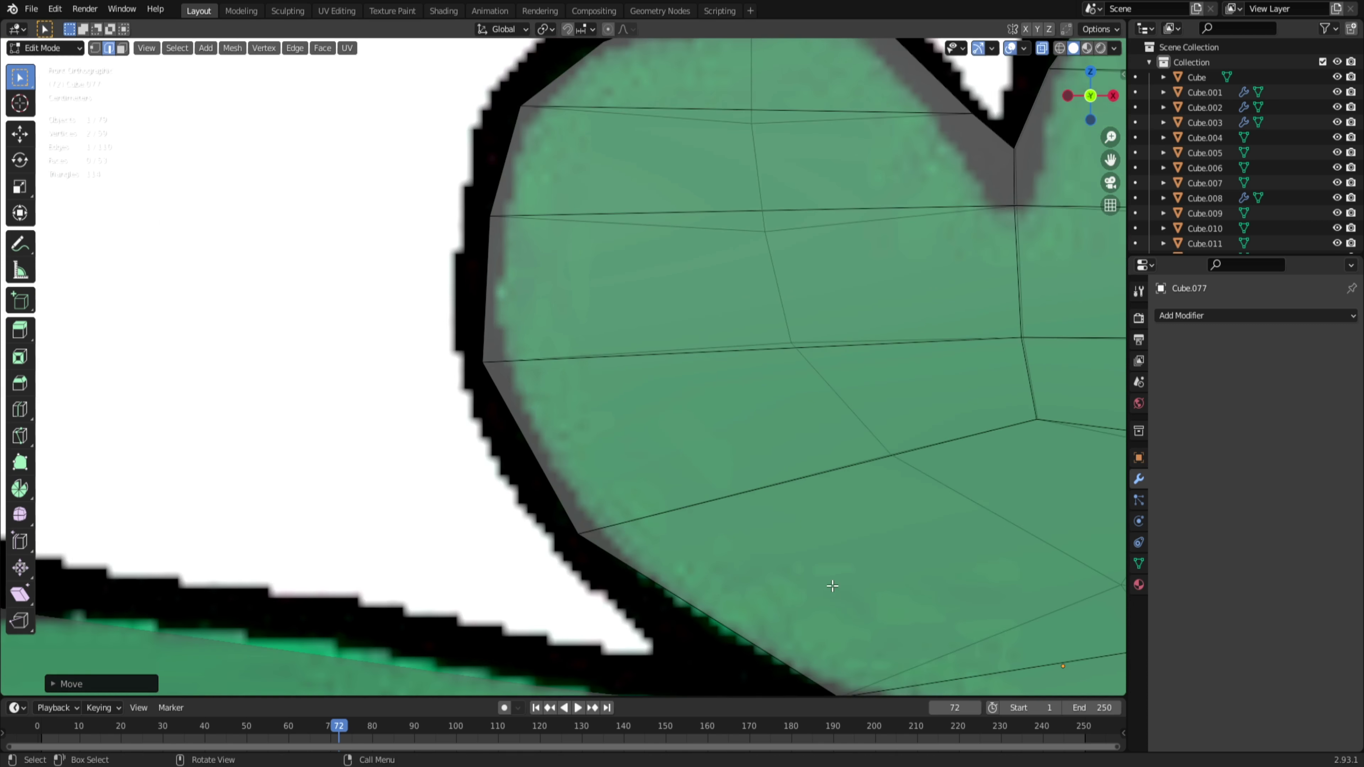
pyautogui.scroll(-5, 821, 563)
pyautogui.keyDown('shift'); pyautogui.moveTo(799, 520); pyautogui.dragTo(717, 516, button='middle'); pyautogui.keyUp('shift')
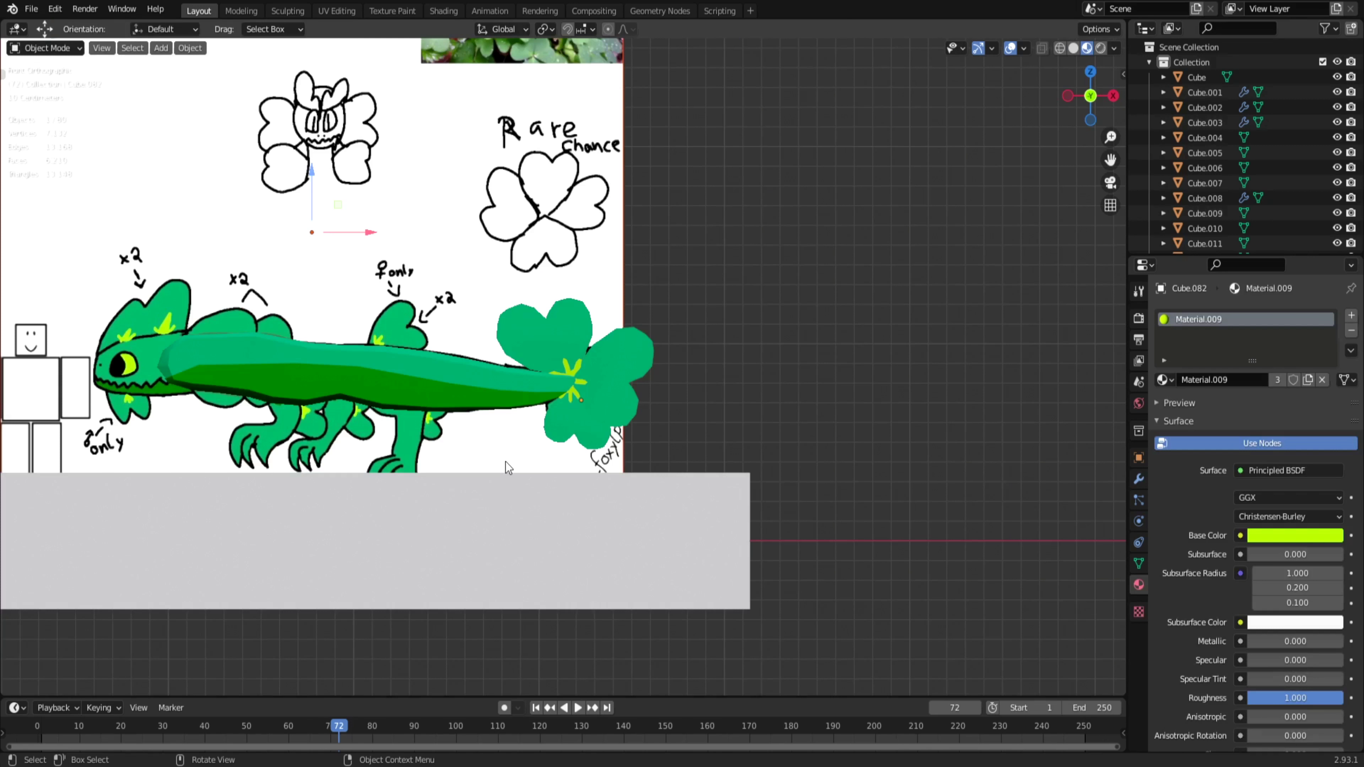
# Step: Inspect the tail clover from an angle and open its leaf mesh for editing in front view
pyautogui.scroll(7, 578, 547)
pyautogui.click(433, 609)
pyautogui.moveTo(435, 615); pyautogui.dragTo(535, 503, button='middle')
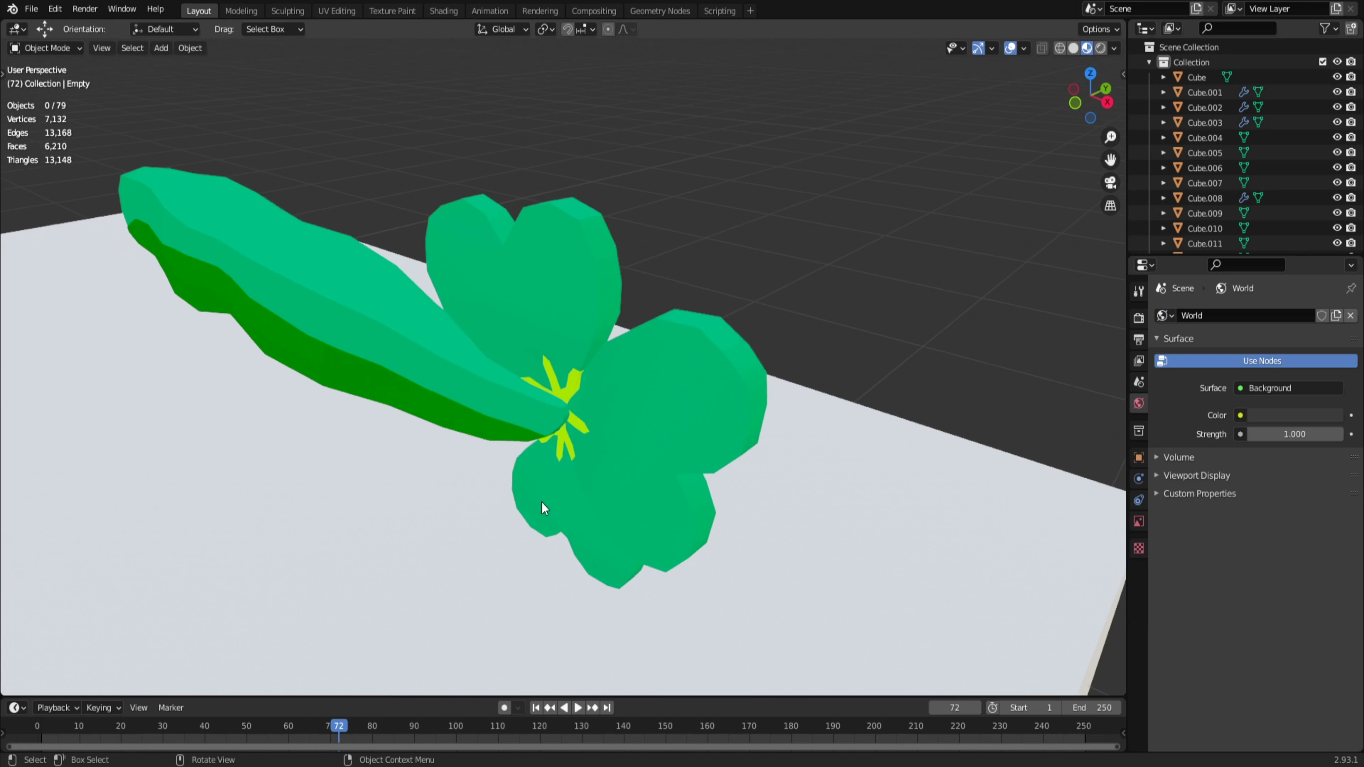
pyautogui.press('KP_1')
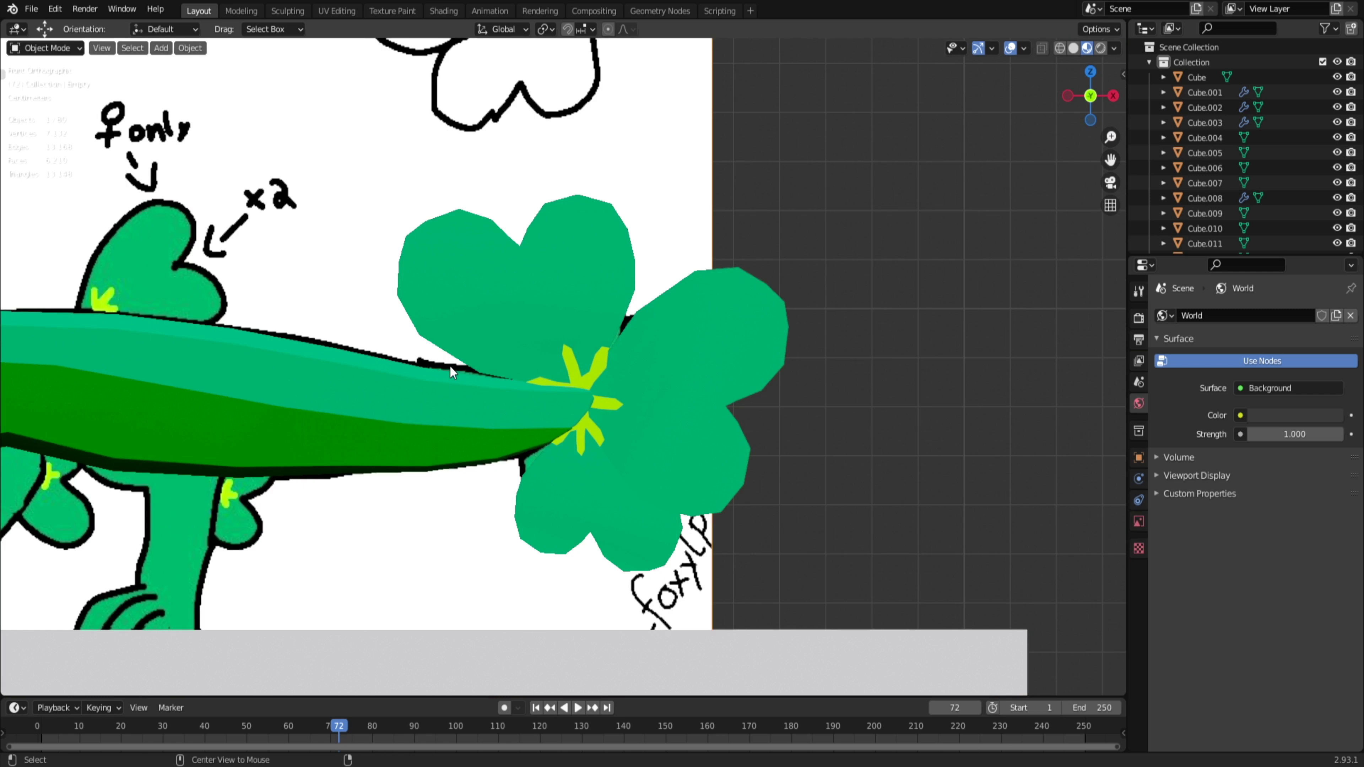
pyautogui.click(583, 377)
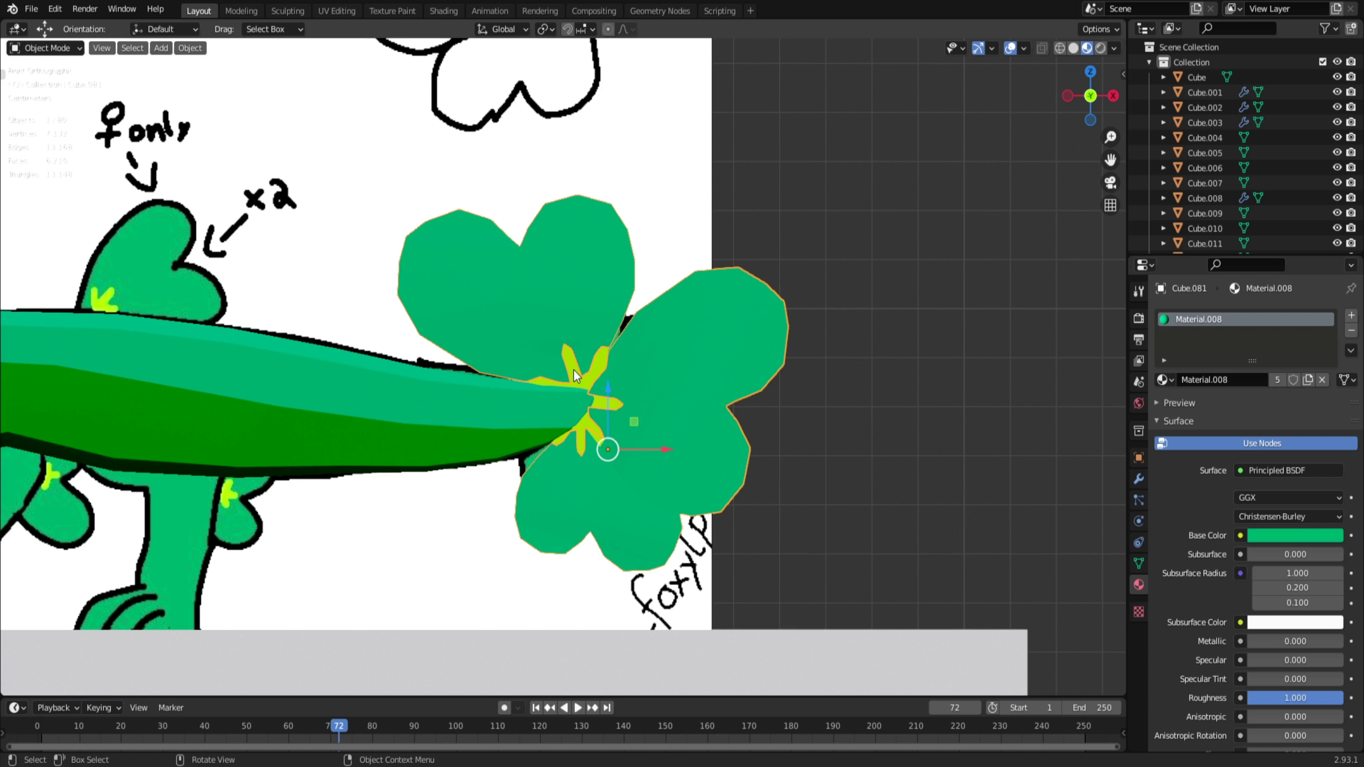
pyautogui.click(566, 344)
pyautogui.click(605, 323)
pyautogui.press('Tab')
pyautogui.scroll(4, 586, 439)
pyautogui.scroll(-4, 588, 431)
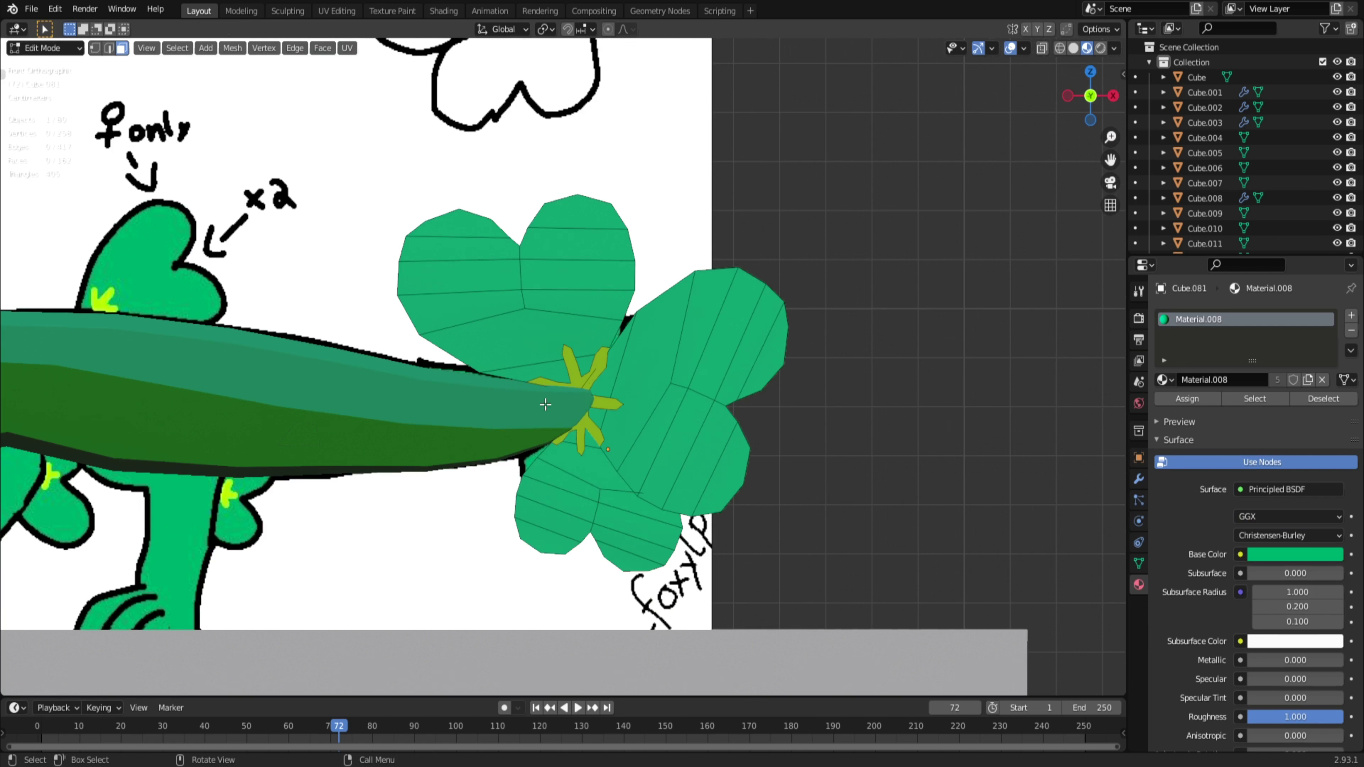
# Step: Select all faces of the upper clover leaf through the mesh and drop the neighbouring leaf's stray faces from the selection
pyautogui.hotkey('alt', 'z')
pyautogui.scroll(4, 533, 403)
pyautogui.keyDown('shift'); pyautogui.moveTo(592, 224); pyautogui.dragTo(607, 344, button='middle'); pyautogui.keyUp('shift')
pyautogui.scroll(-5, 586, 408)
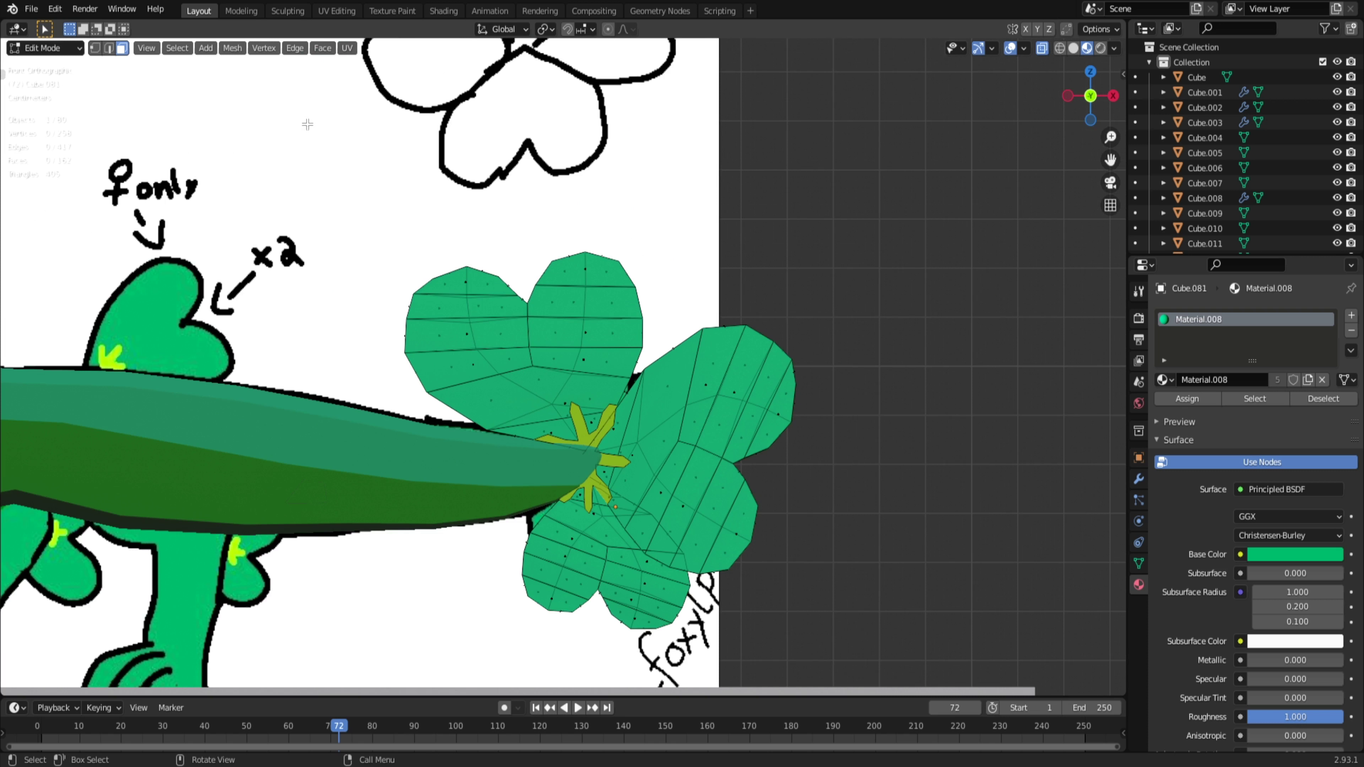
pyautogui.moveTo(301, 117)
pyautogui.mouseDown()
pyautogui.moveTo(616, 462)
pyautogui.moveTo(646, 467)
pyautogui.mouseUp()
pyautogui.scroll(5, 626, 481)
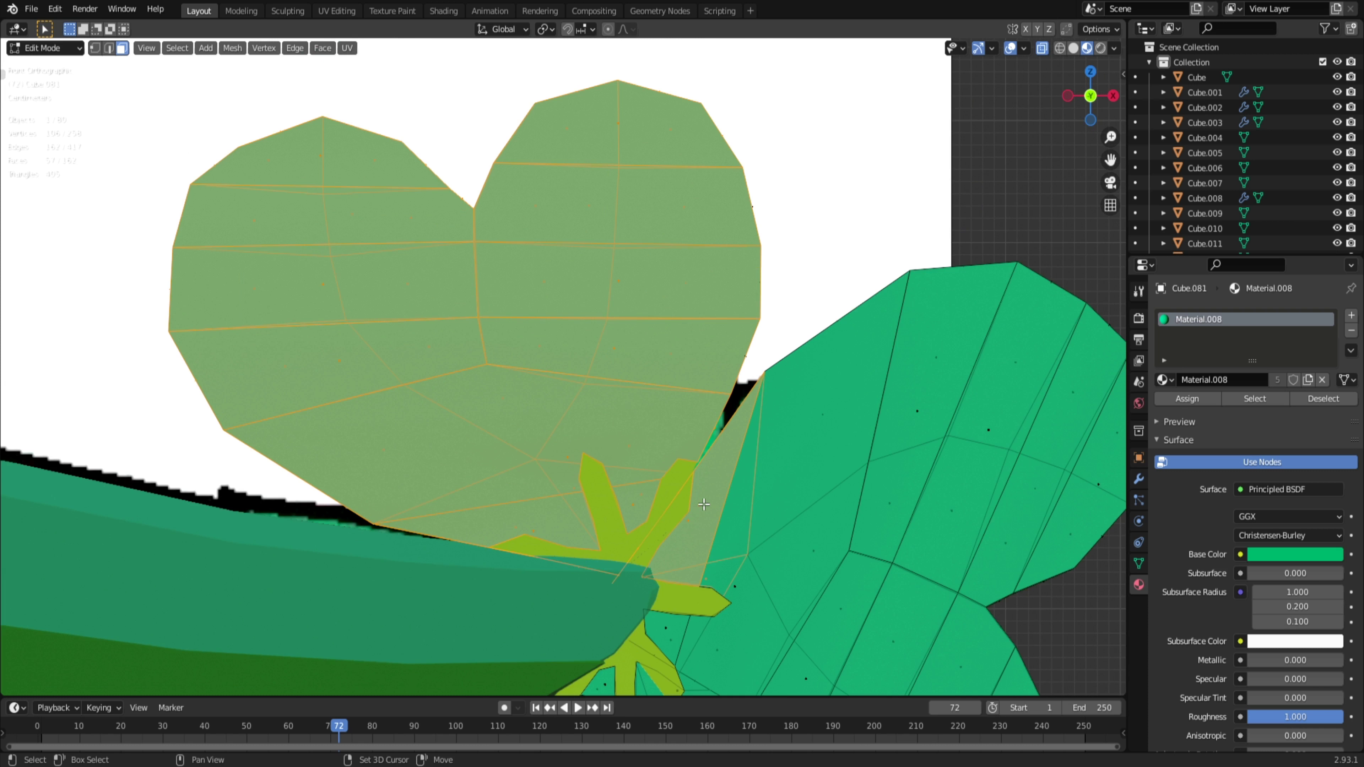
pyautogui.moveTo(704, 504); pyautogui.dragTo(590, 595, button='middle')
pyautogui.hotkey('alt', 'z')
pyautogui.keyDown('shift'); pyautogui.click(666, 535); pyautogui.keyUp('shift')
pyautogui.keyDown('shift'); pyautogui.click(575, 568); pyautogui.keyUp('shift')
pyautogui.moveTo(679, 631); pyautogui.dragTo(658, 540, button='middle')
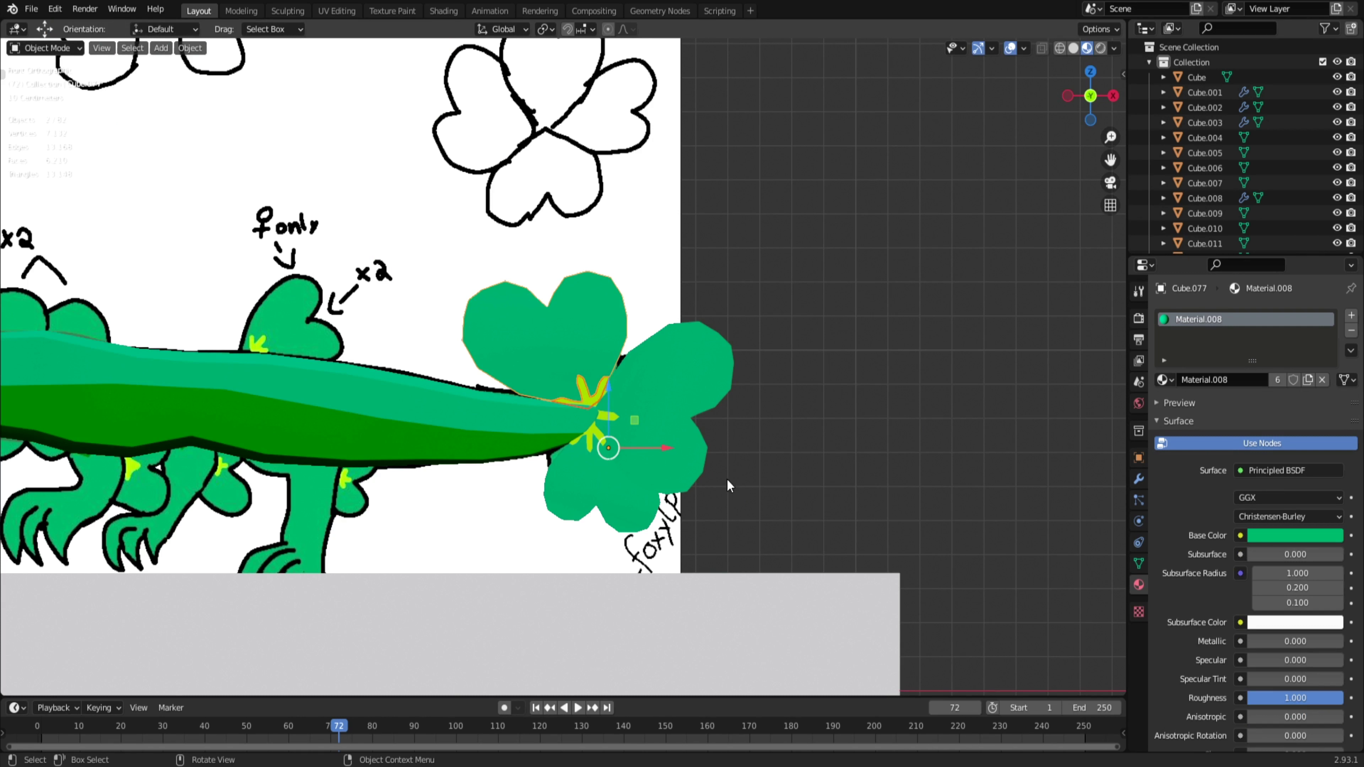
# Step: Try duplicating the upper clover leaf without its yellow veins and undo the copy
pyautogui.scroll(-3, 698, 470)
pyautogui.scroll(2, 590, 440)
pyautogui.click(710, 446)
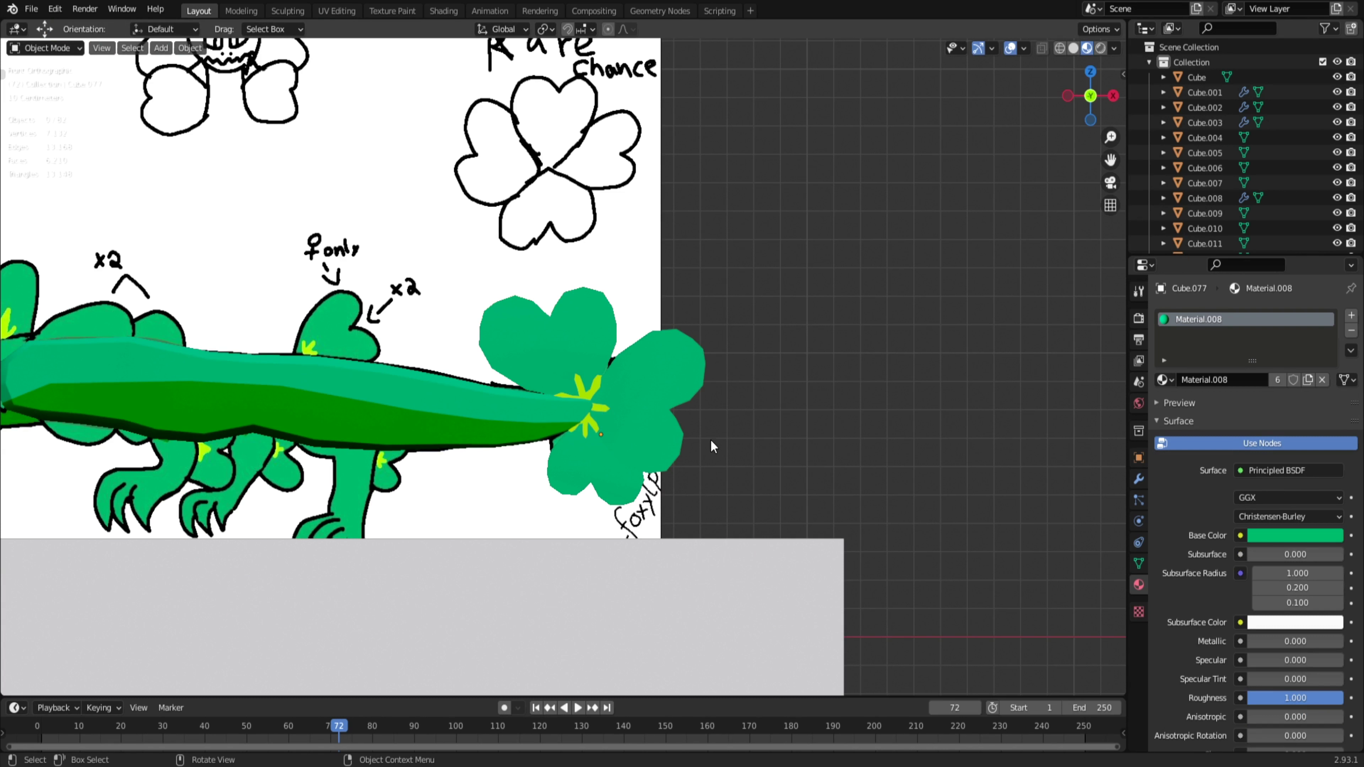
pyautogui.scroll(2, 618, 465)
pyautogui.click(595, 410)
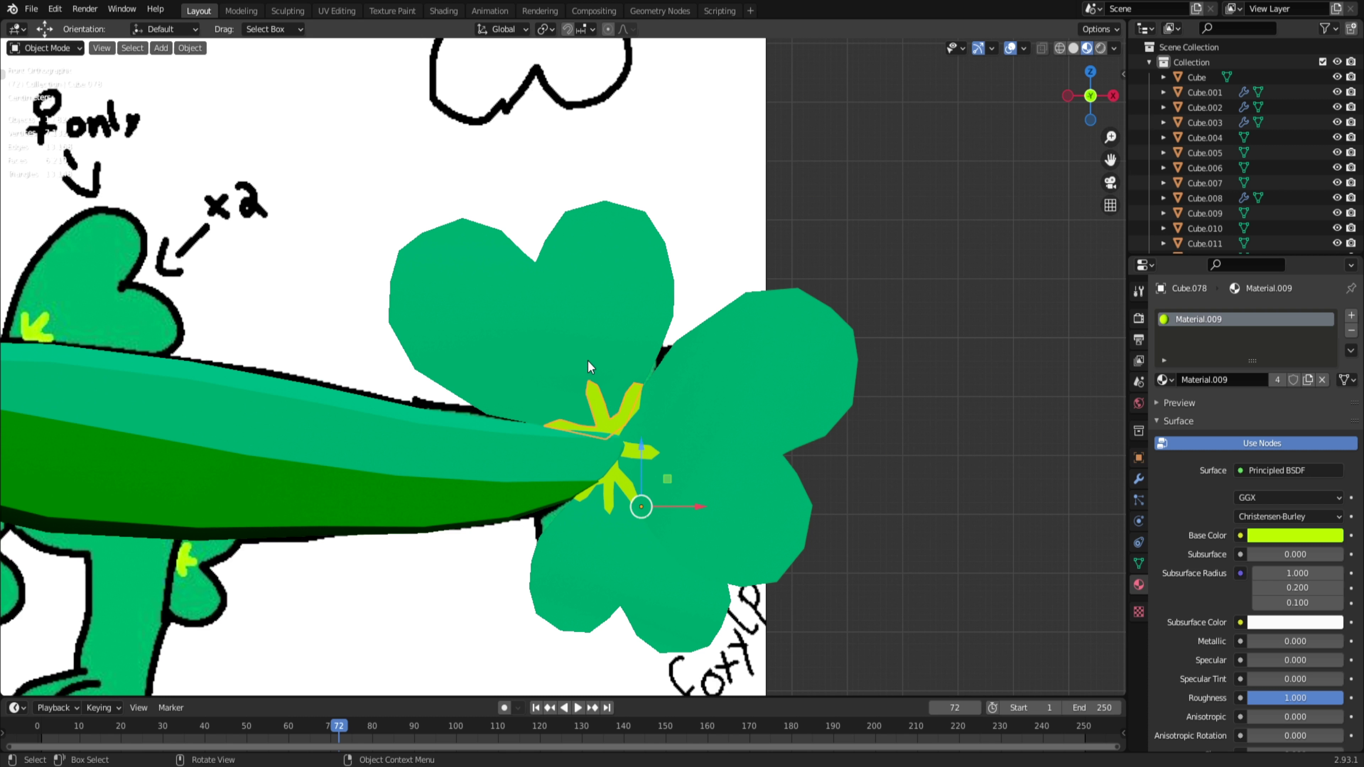
pyautogui.click(590, 349)
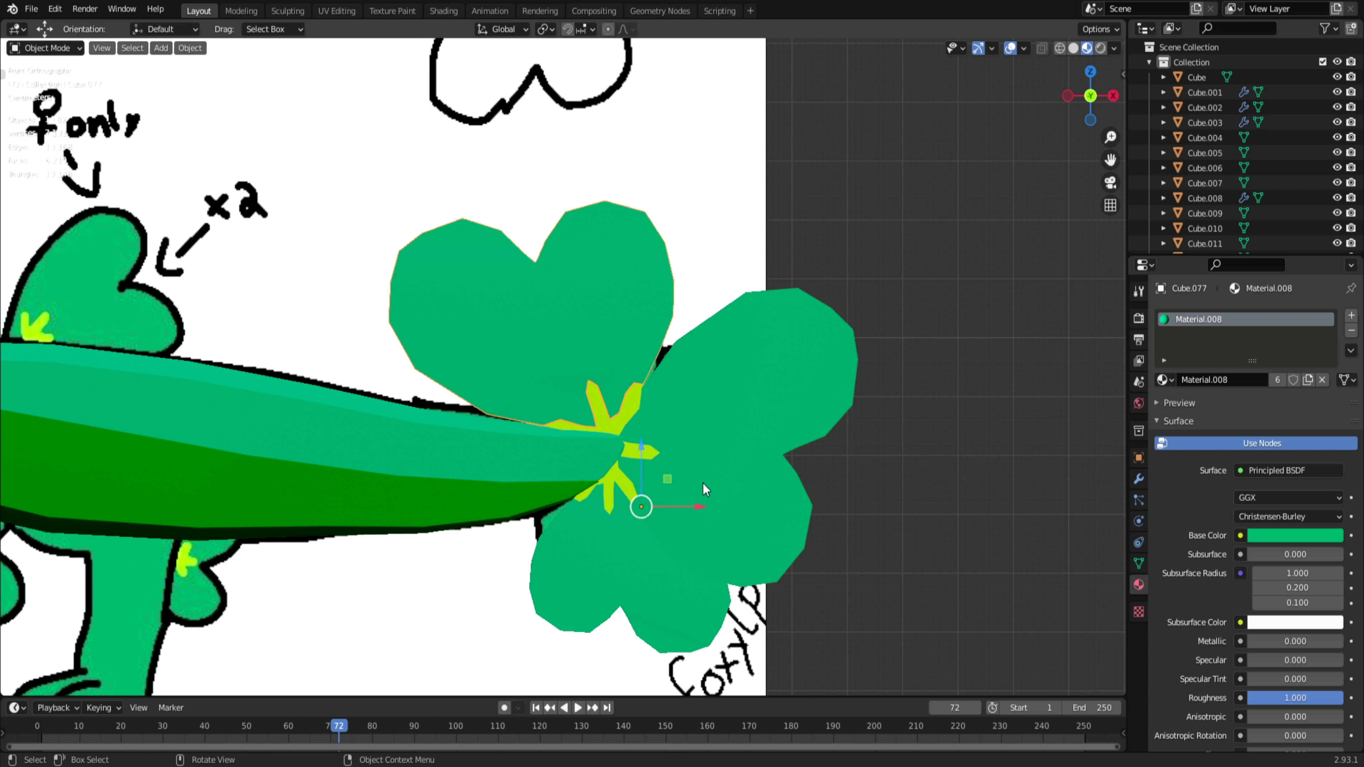
pyautogui.scroll(-2, 644, 489)
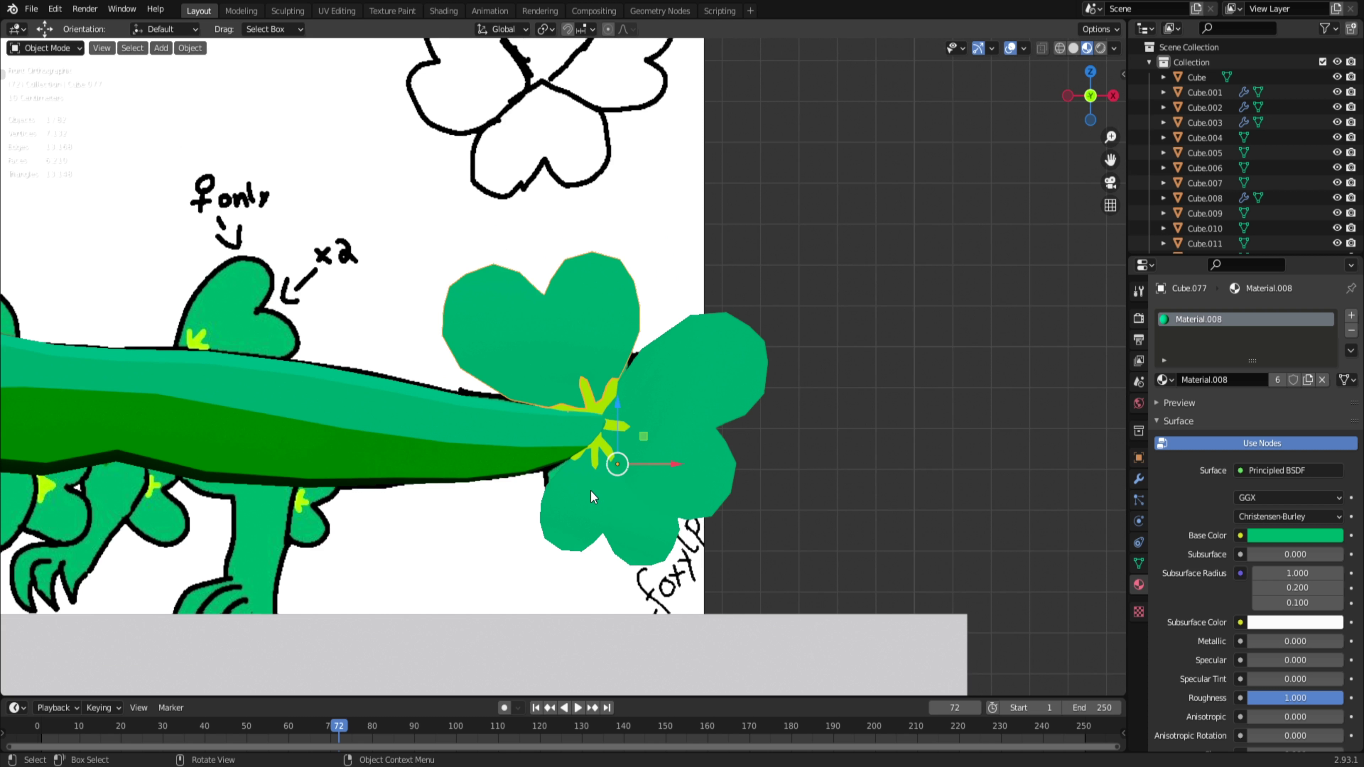
pyautogui.rightClick(610, 463)
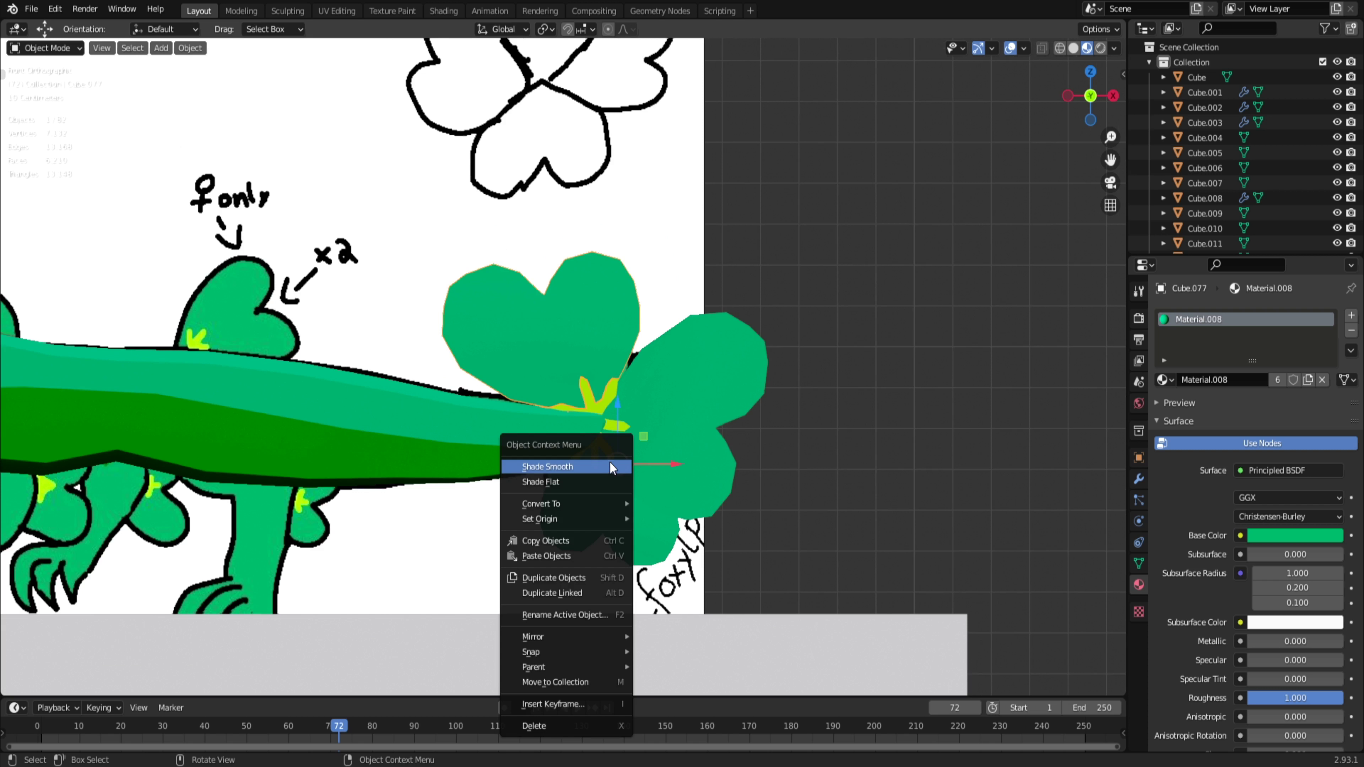
pyautogui.click(554, 579)
pyautogui.click(348, 495)
pyautogui.hotkey('ctrl', 'z')
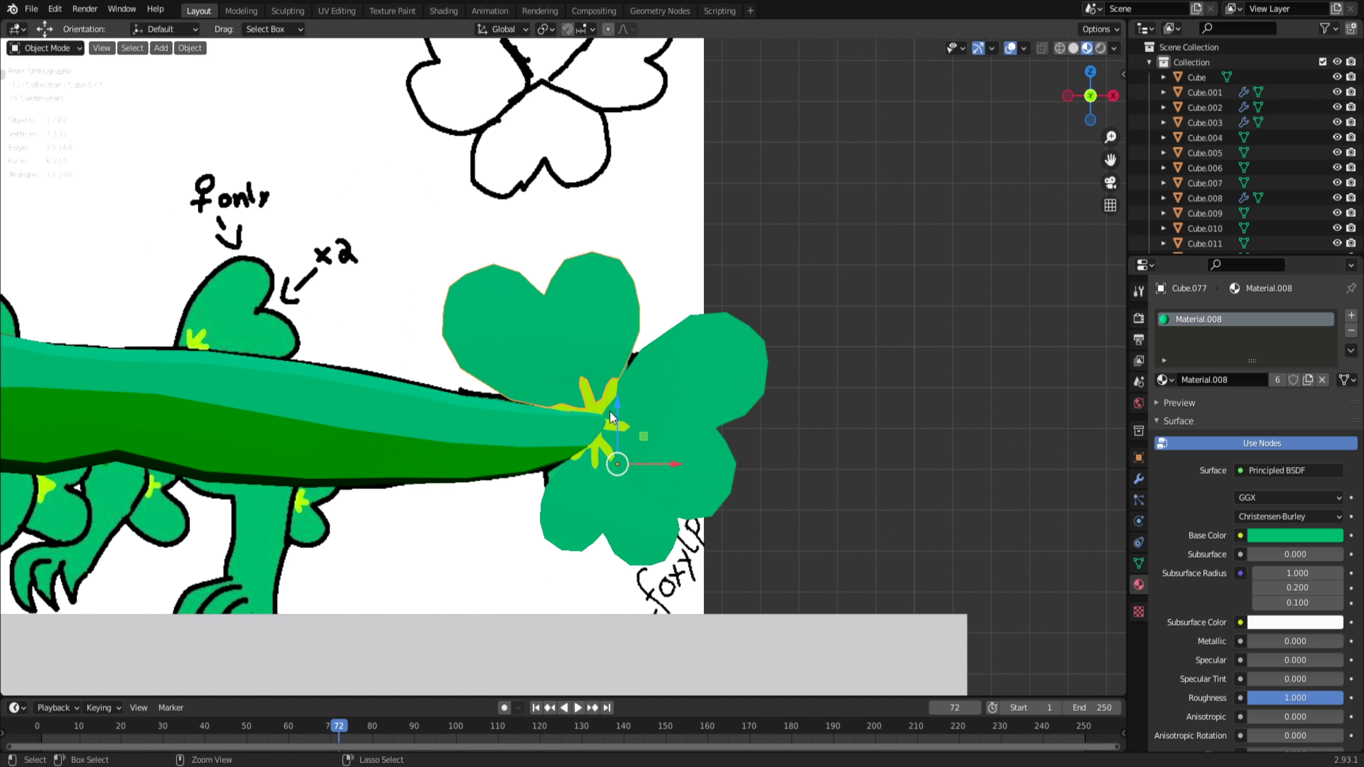
# Step: Duplicate the upper clover leaf together with its yellow veins and place the copy in the empty space beyond the reference image
pyautogui.click(592, 401)
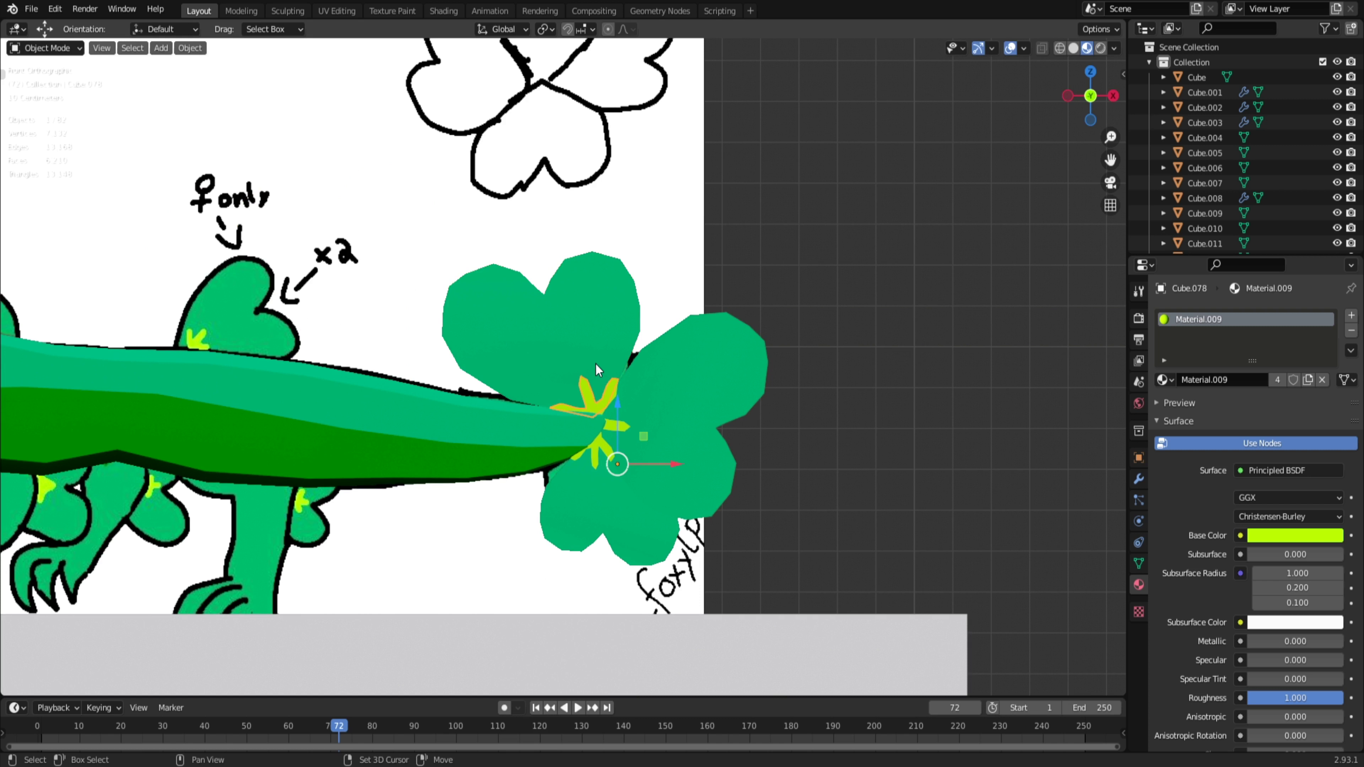
pyautogui.keyDown('shift'); pyautogui.click(590, 372); pyautogui.keyUp('shift')
pyautogui.rightClick(590, 372)
pyautogui.click(537, 378)
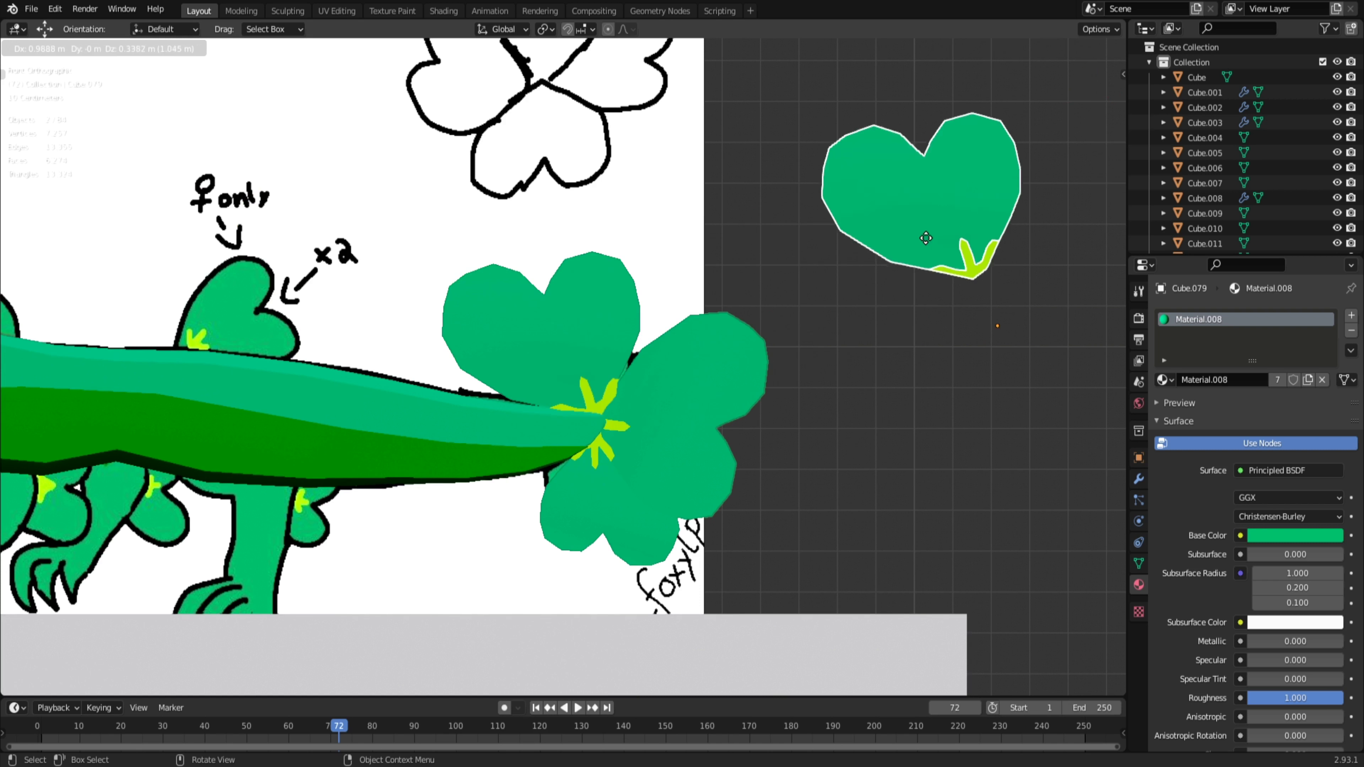
pyautogui.click(913, 242)
pyautogui.scroll(-3, 831, 501)
pyautogui.click(693, 291)
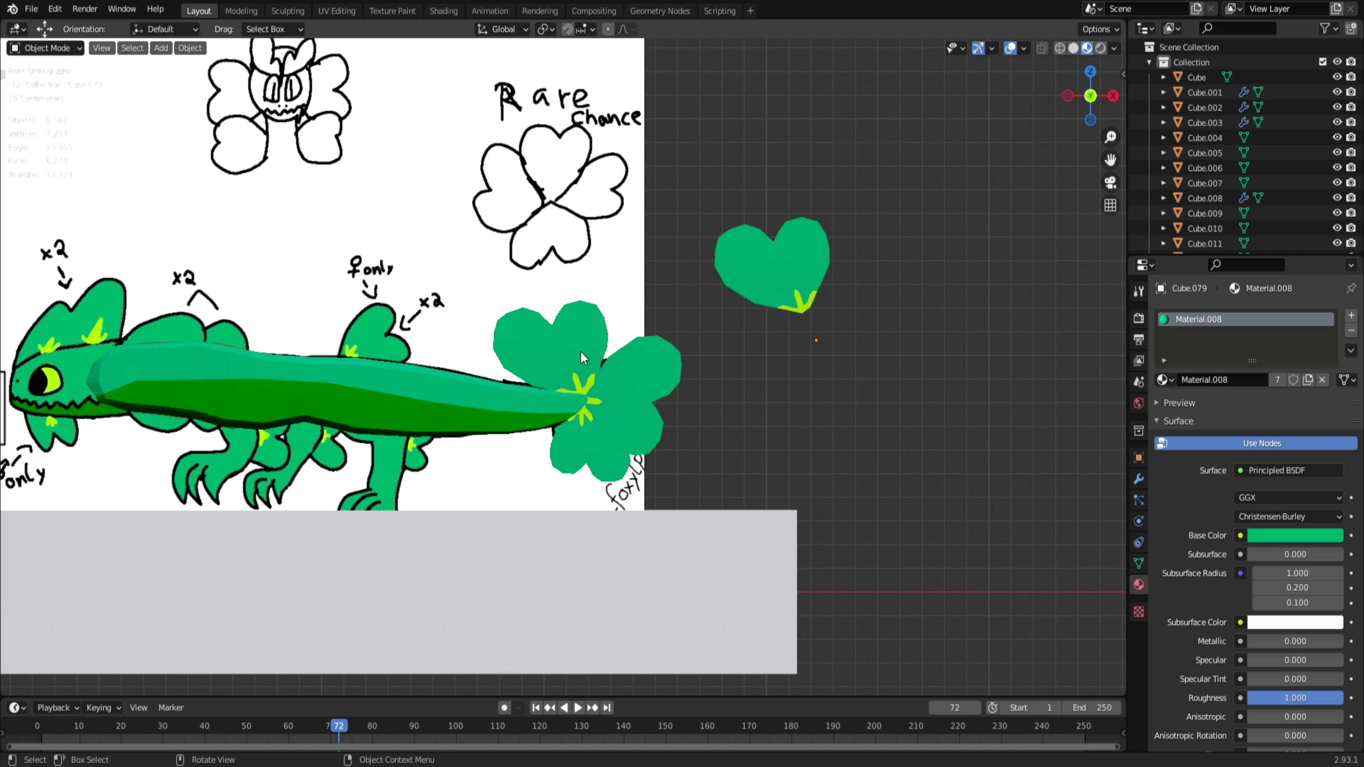
# Step: Join the original upper leaf back into the mesh of the other tail clover leaves
pyautogui.keyDown('shift'); pyautogui.click(625, 363); pyautogui.keyUp('shift')
pyautogui.rightClick(603, 419)
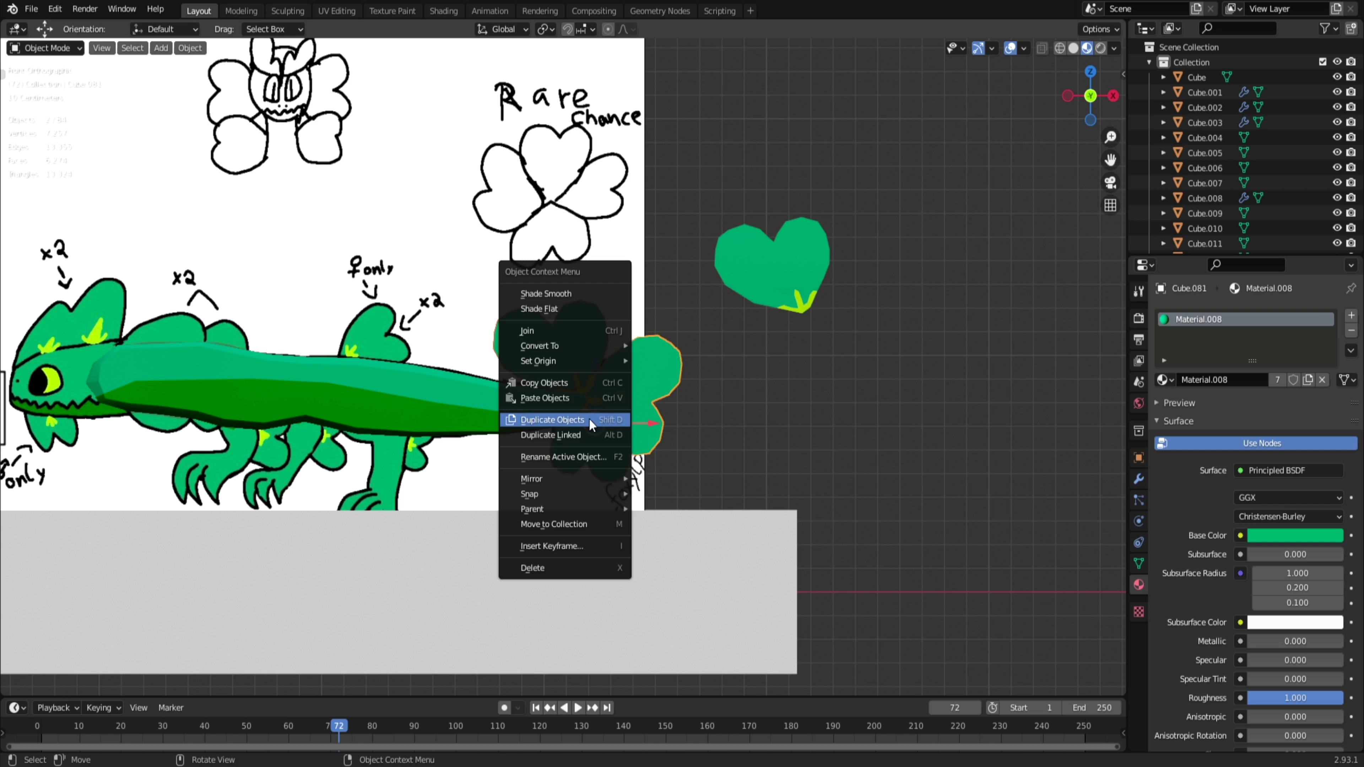
pyautogui.click(545, 330)
pyautogui.keyDown('shift'); pyautogui.click(576, 379); pyautogui.keyUp('shift')
pyautogui.keyDown('shift'); pyautogui.click(641, 376); pyautogui.keyUp('shift')
pyautogui.rightClick(641, 377)
pyautogui.click(639, 383)
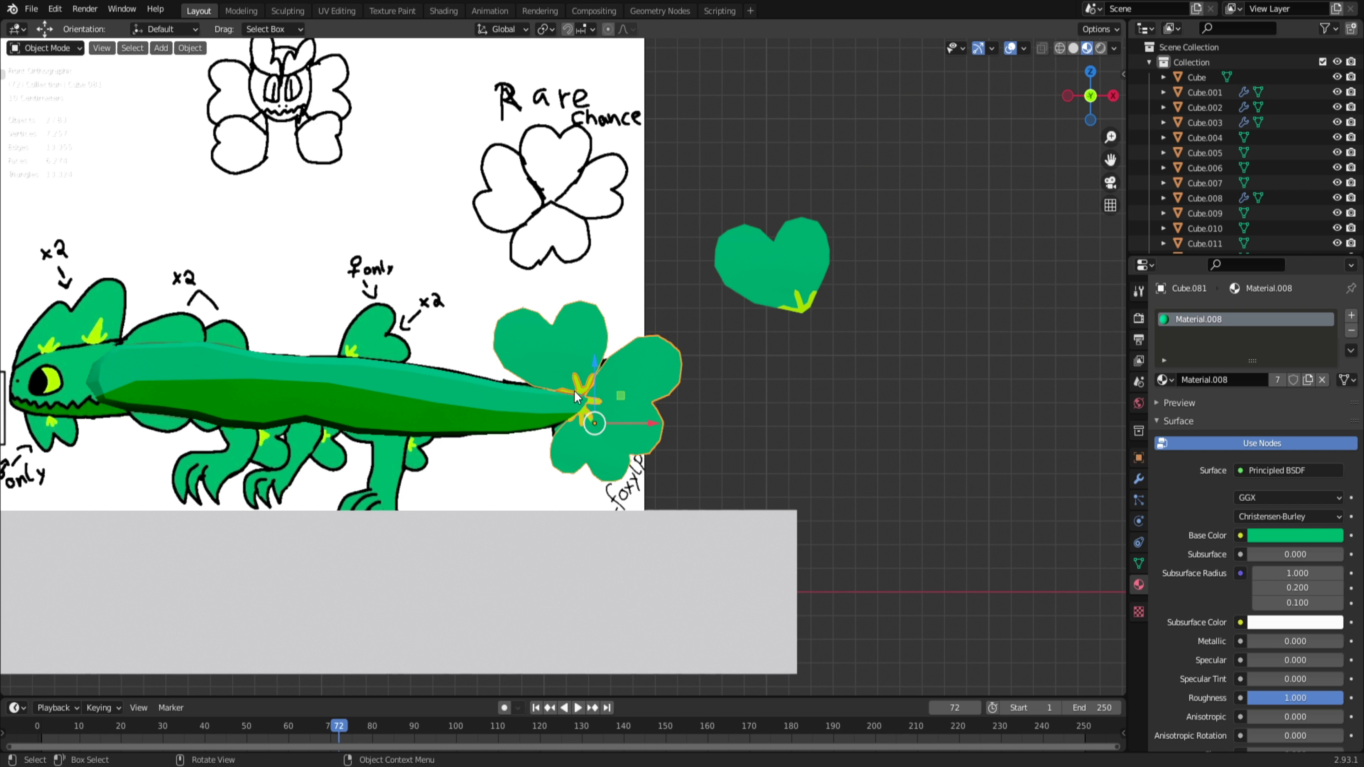
pyautogui.rightClick(599, 403)
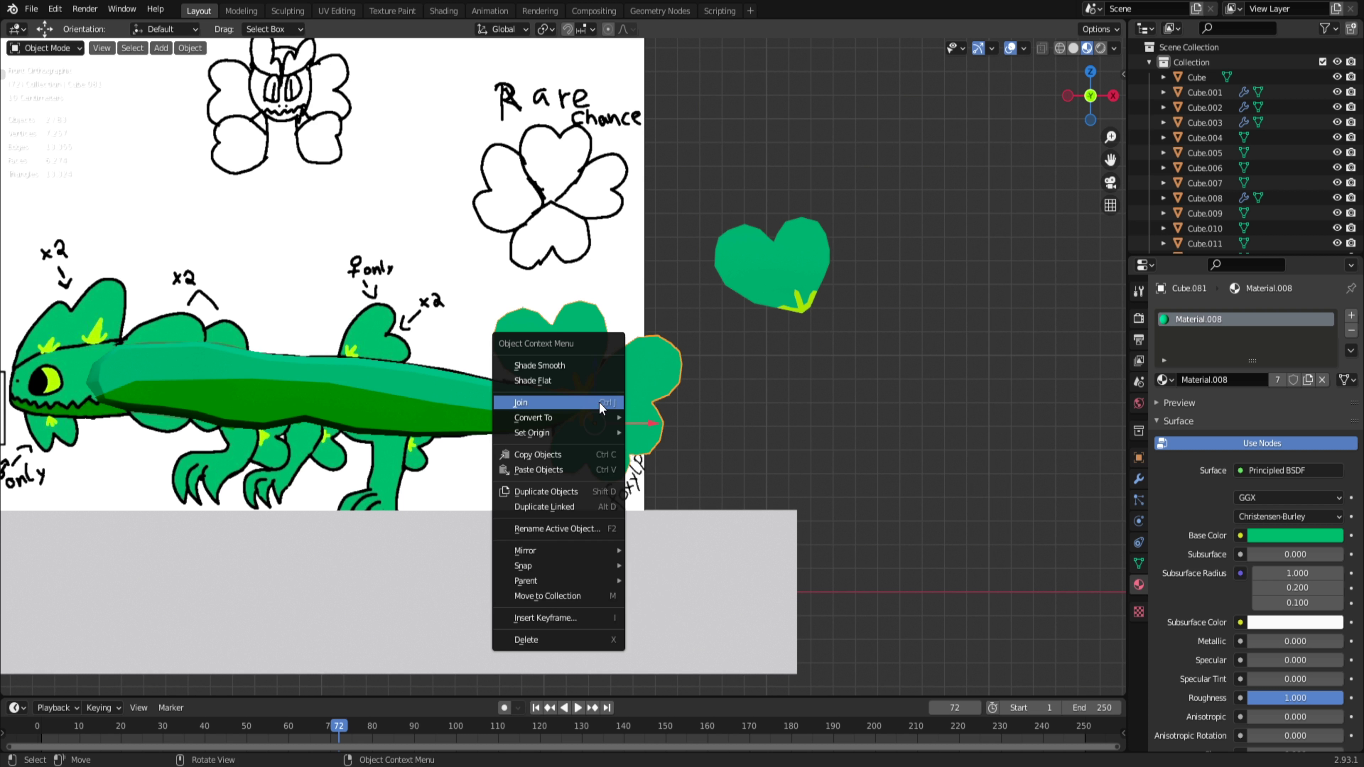
pyautogui.click(599, 402)
# Step: Join the upper leaf's yellow veins with the remaining veins at the tail tip
pyautogui.scroll(5, 660, 536)
pyautogui.click(626, 464)
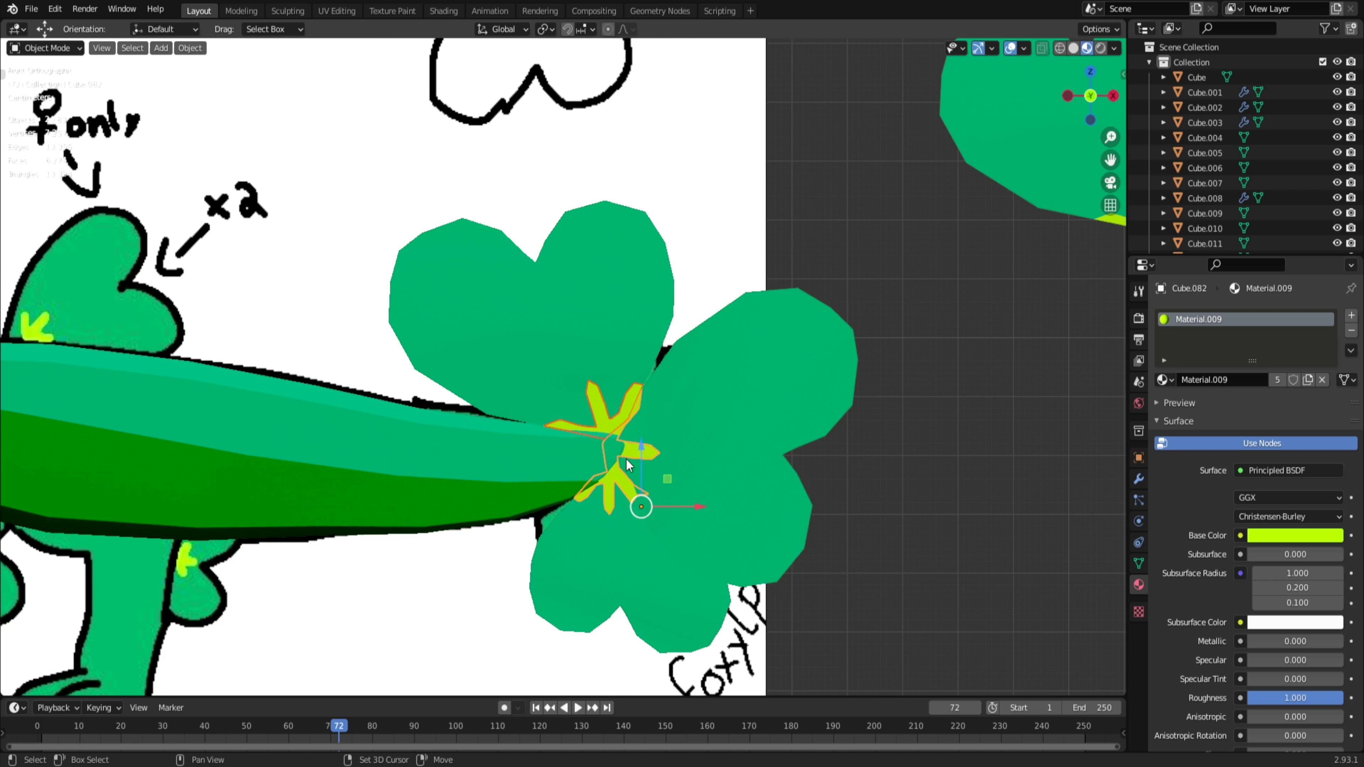
pyautogui.rightClick(627, 463)
pyautogui.click(593, 465)
# Step: Duplicate the spare leaf with its veins and place the copy over the tail beside the drawn female-only leaf
pyautogui.scroll(-4, 853, 362)
pyautogui.moveTo(759, 219); pyautogui.dragTo(838, 351)
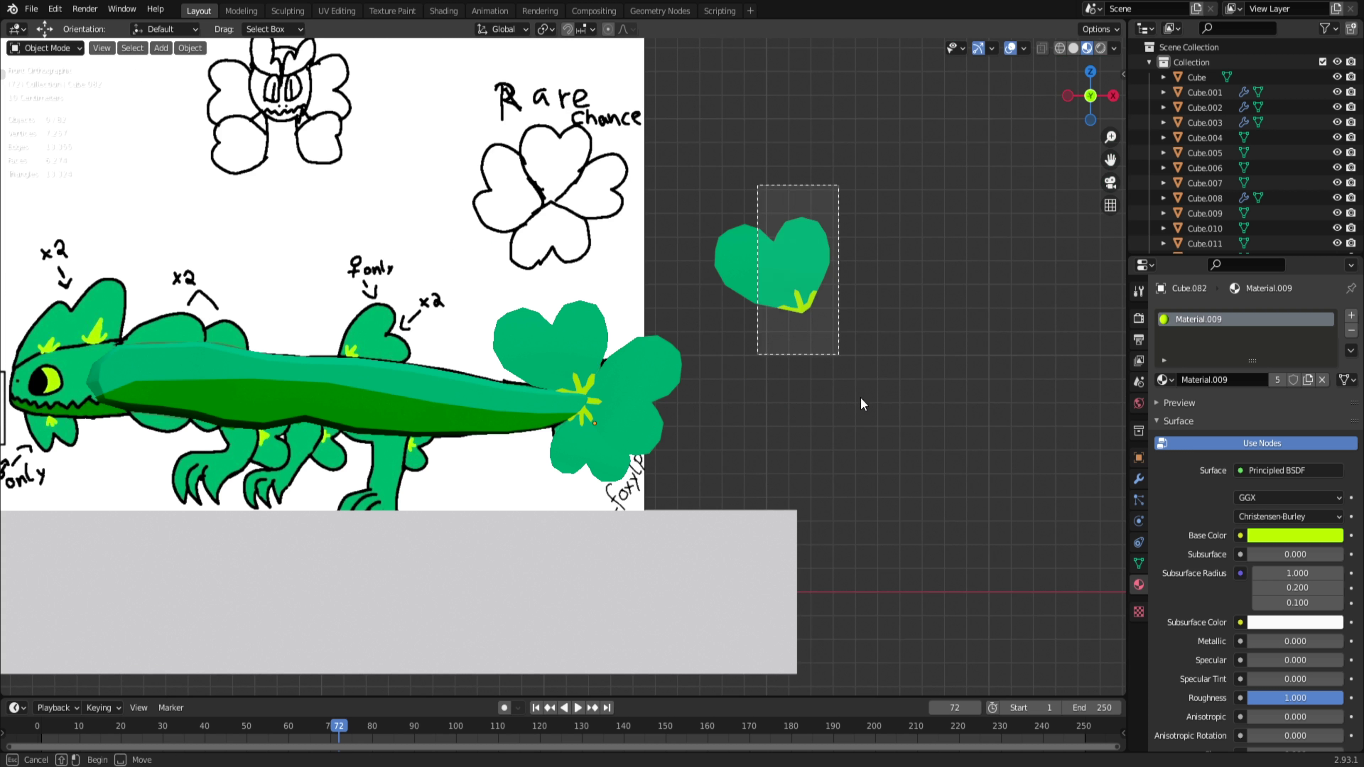
pyautogui.rightClick(844, 410)
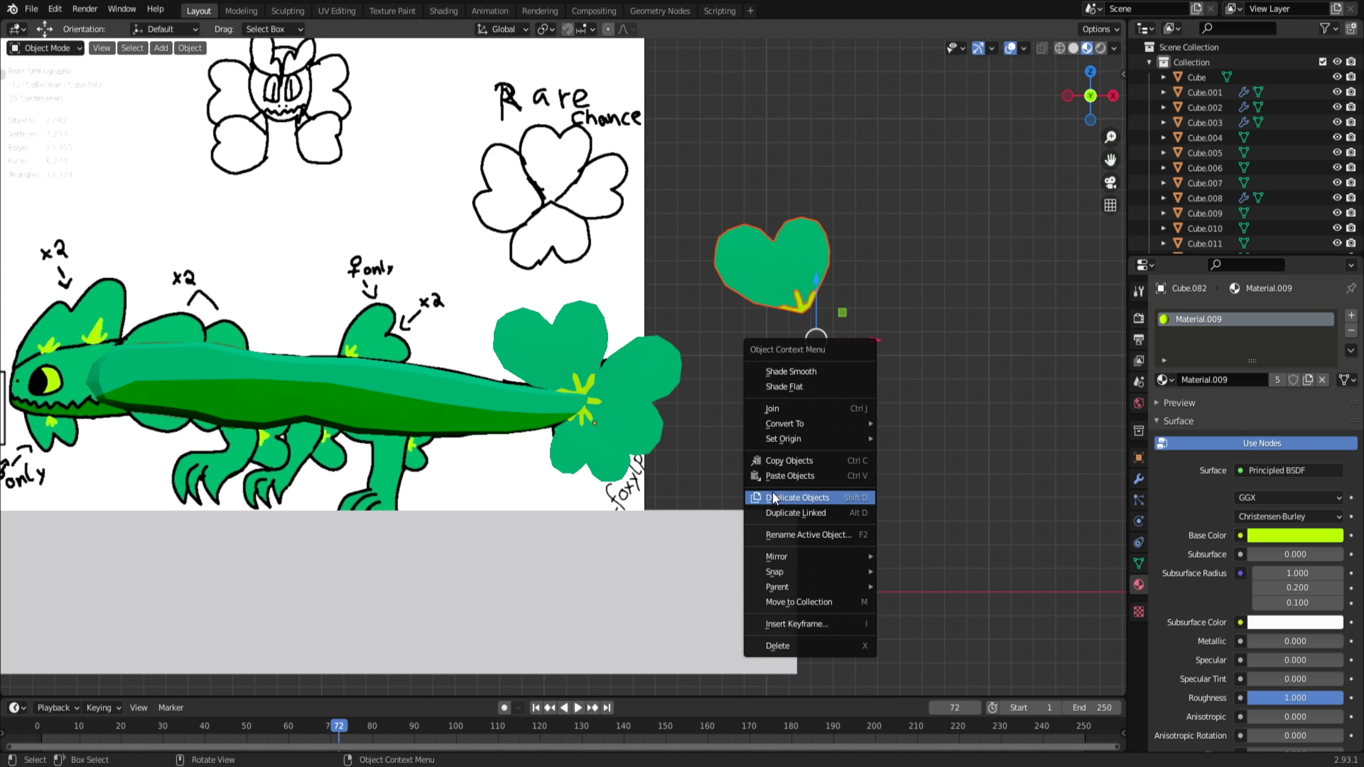
pyautogui.click(789, 497)
pyautogui.click(411, 573)
pyautogui.scroll(-2, 403, 469)
pyautogui.scroll(6, 616, 579)
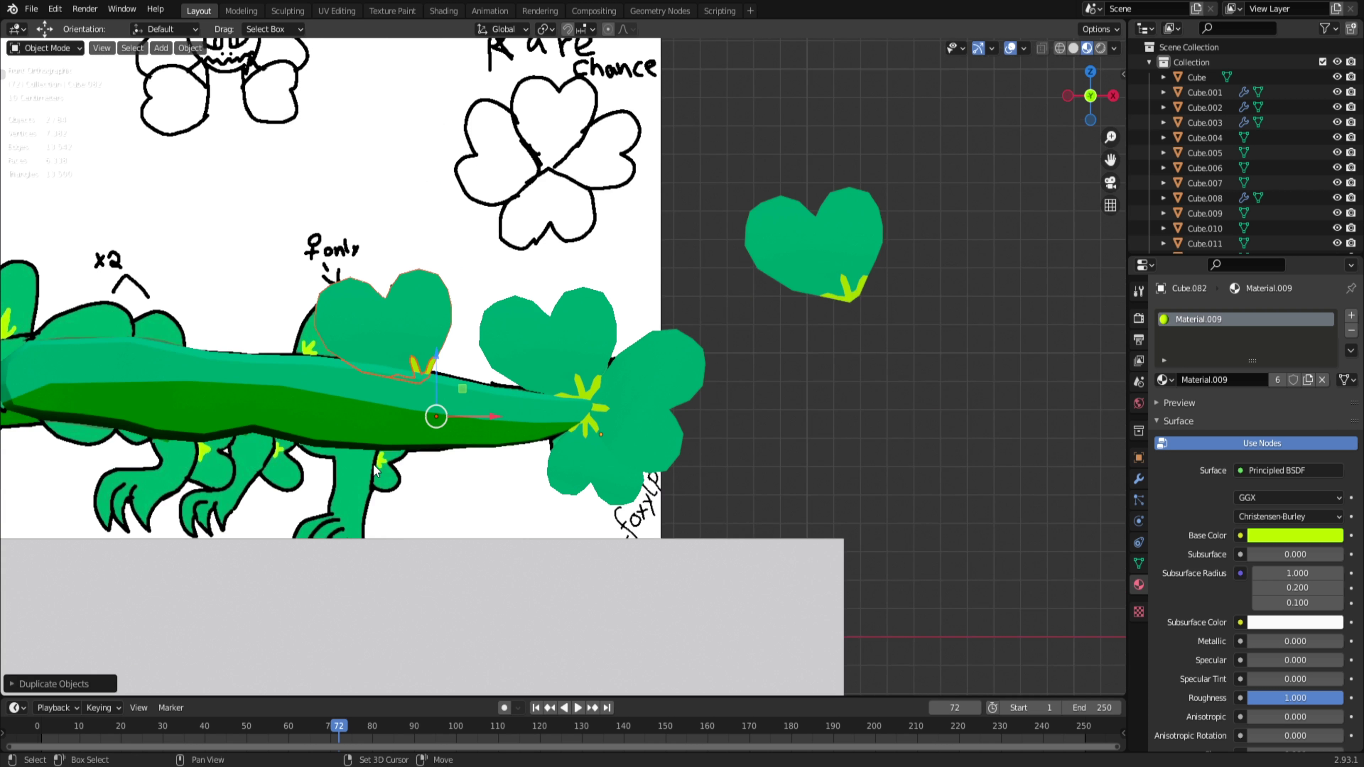
# Step: Rotate the copied clover leaf and its veins upright, shrink them, and move them onto the drawn female-only leaf above the tail base
pyautogui.press('r')
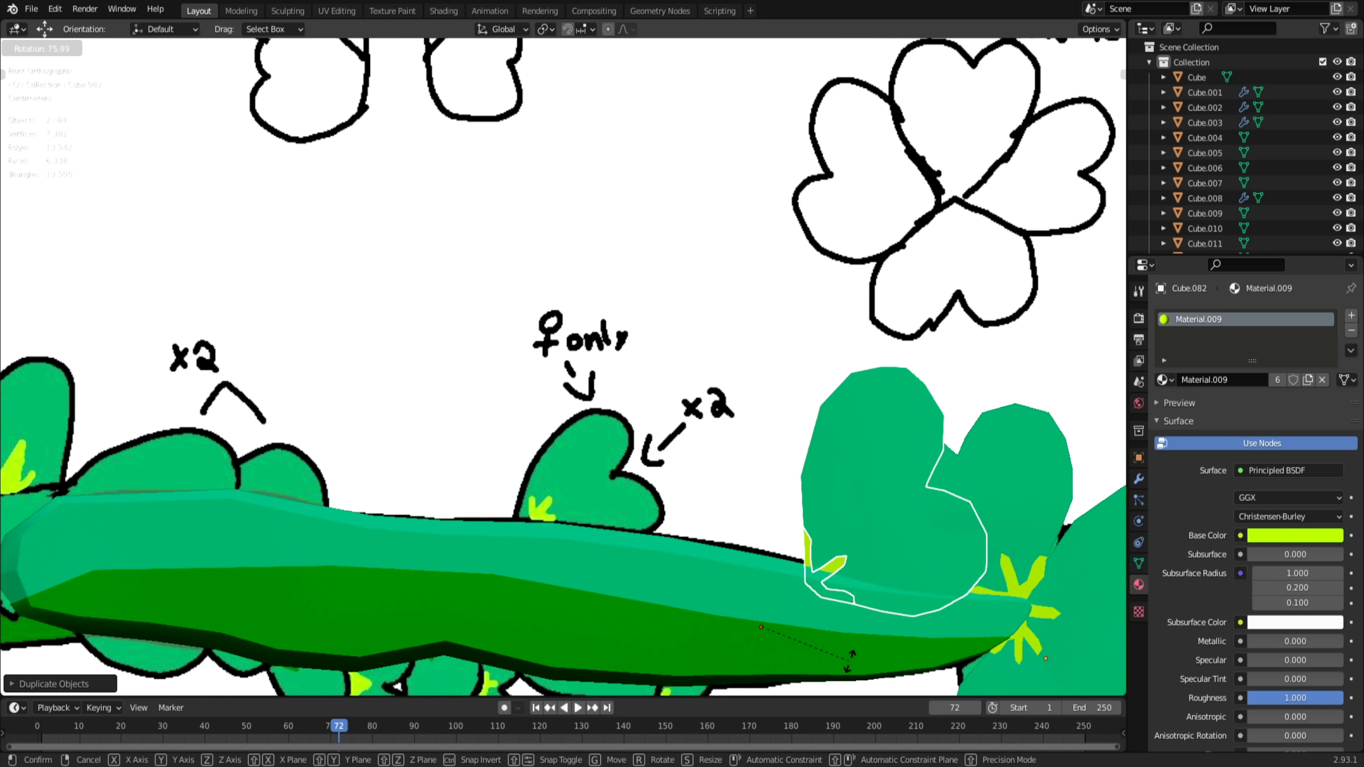
pyautogui.click(761, 631)
pyautogui.press('g')
pyautogui.click(530, 562)
pyautogui.press('s')
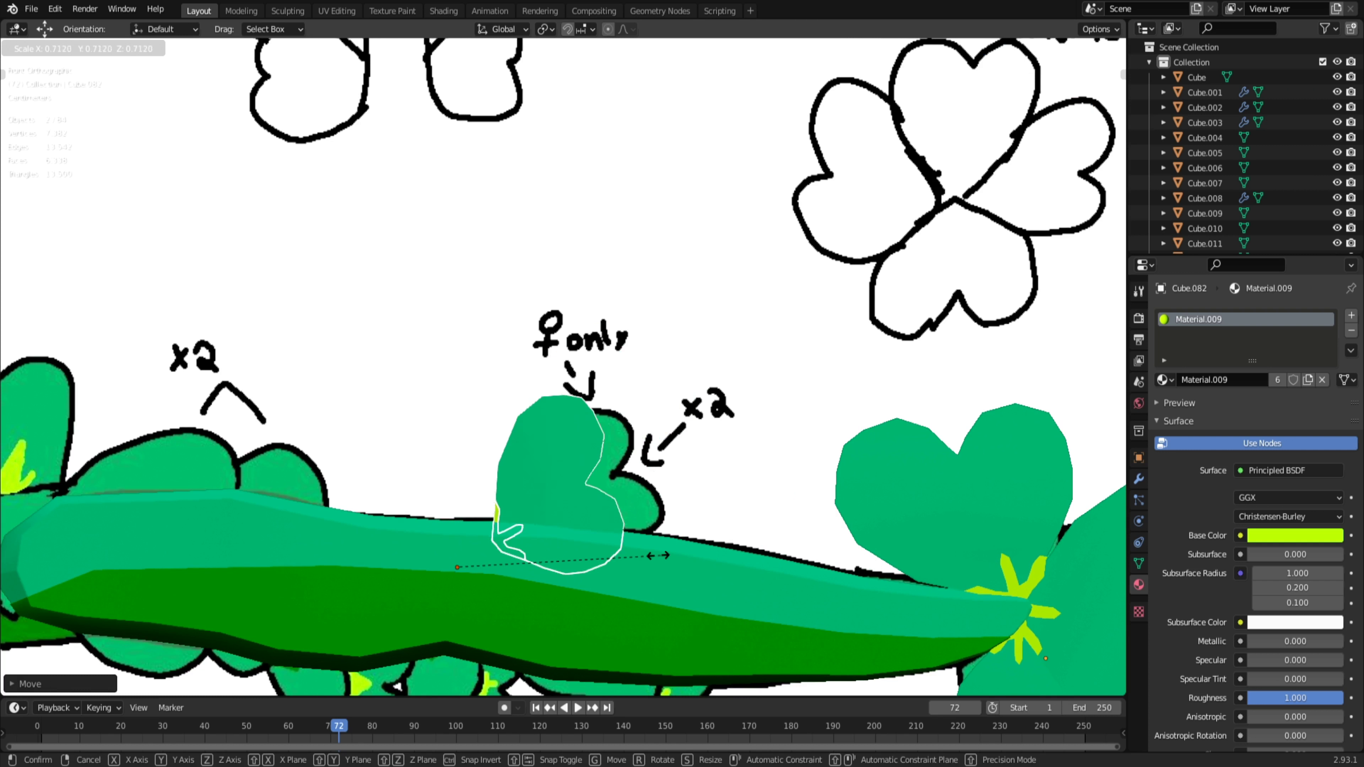
pyautogui.click(620, 565)
pyautogui.press('g')
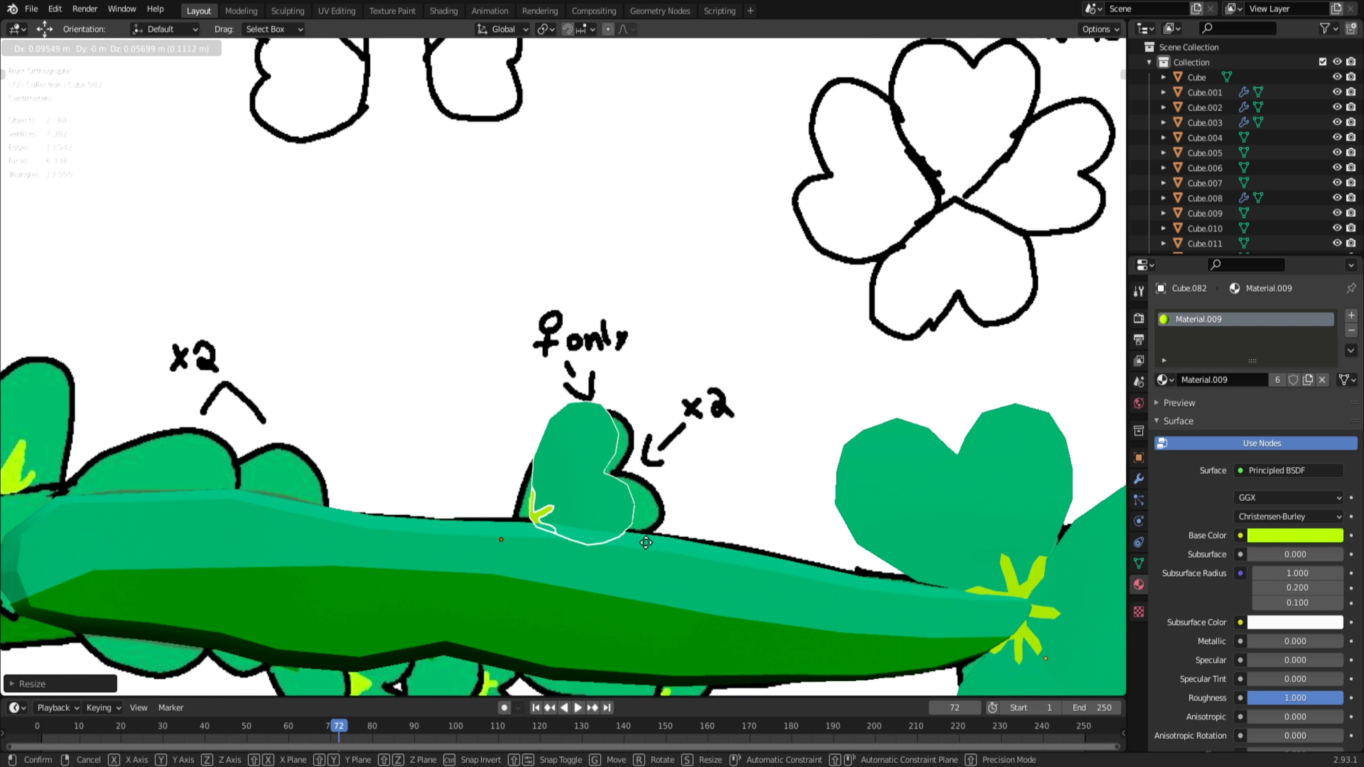
pyautogui.click(635, 542)
# Step: Fine-tune the female-only leaf's rotation, enlarge it slightly, and seat its veined base on the creature's back
pyautogui.press('r')
pyautogui.click(598, 531)
pyautogui.press('g')
pyautogui.click(603, 537)
pyautogui.press('s')
pyautogui.click(643, 558)
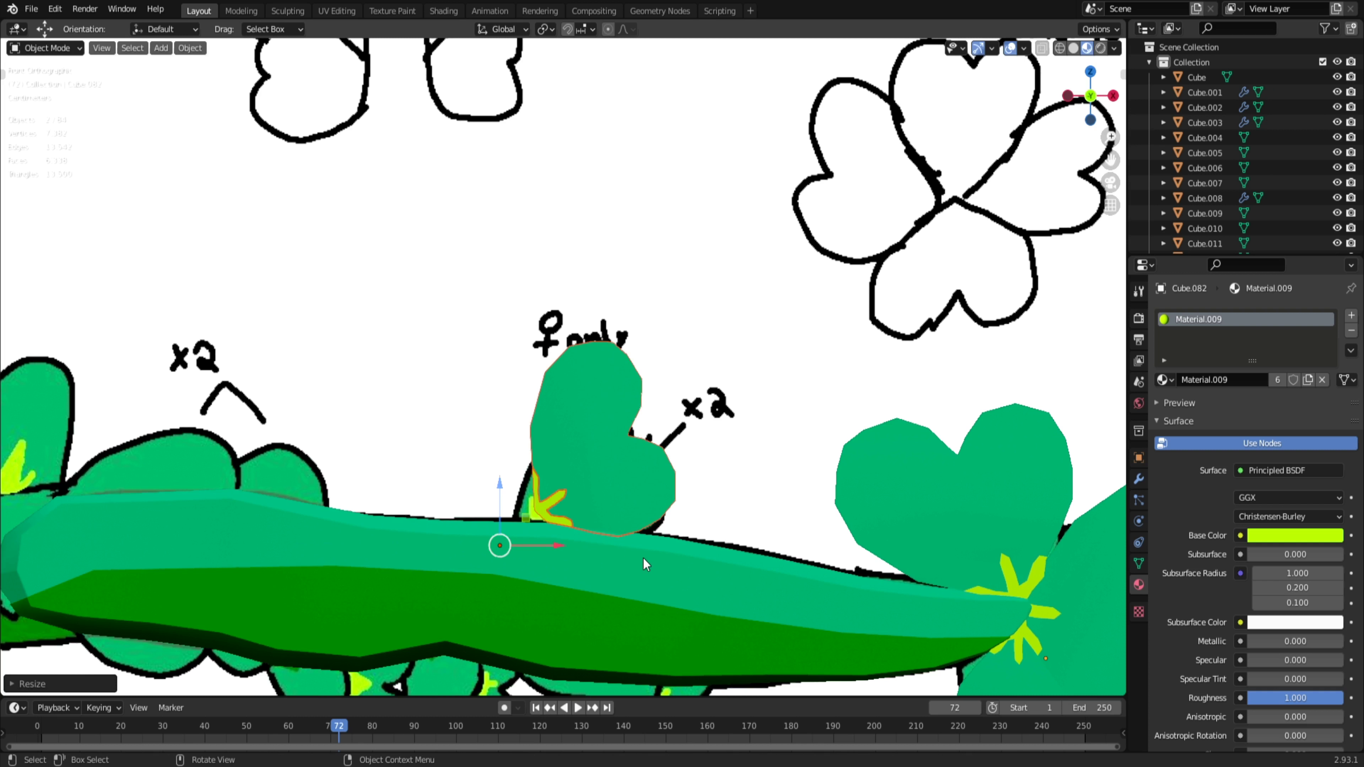
pyautogui.press('r')
pyautogui.click(635, 543)
pyautogui.press('g')
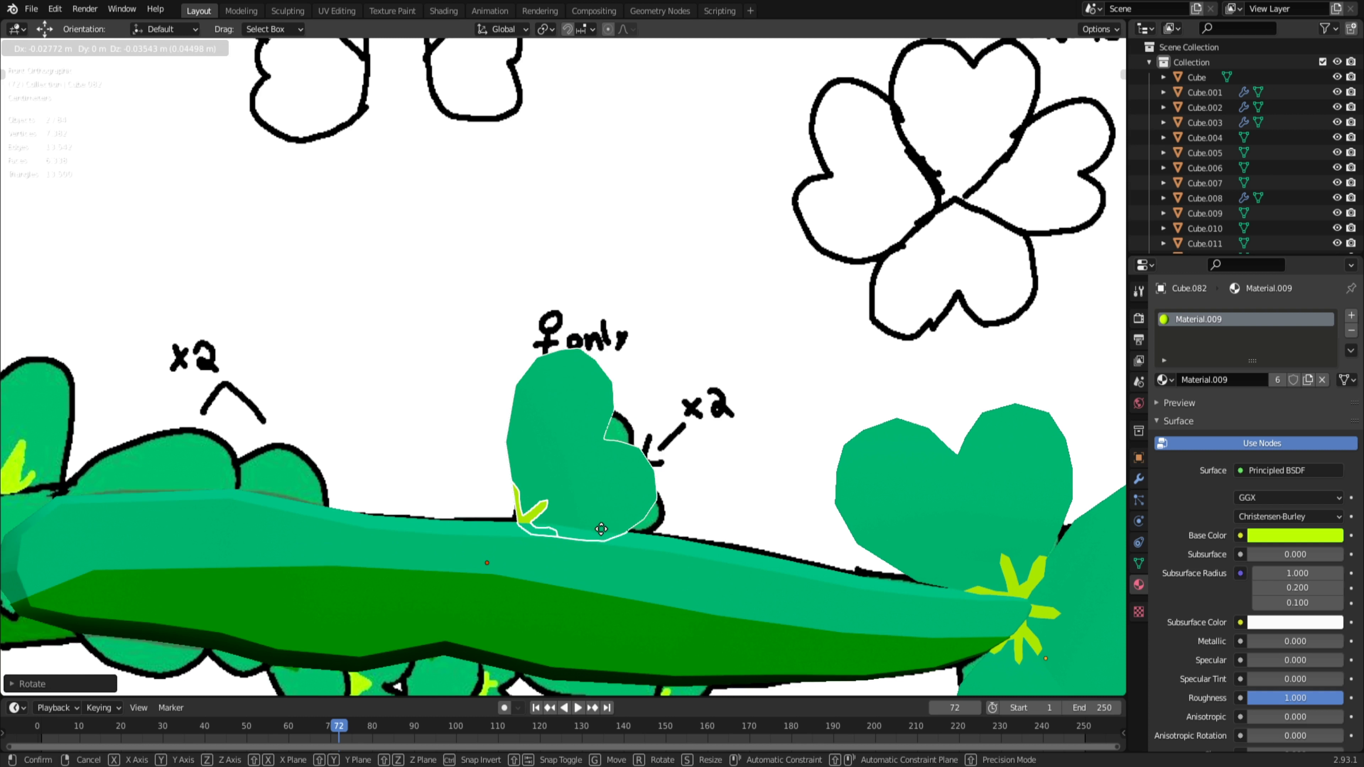
pyautogui.click(603, 523)
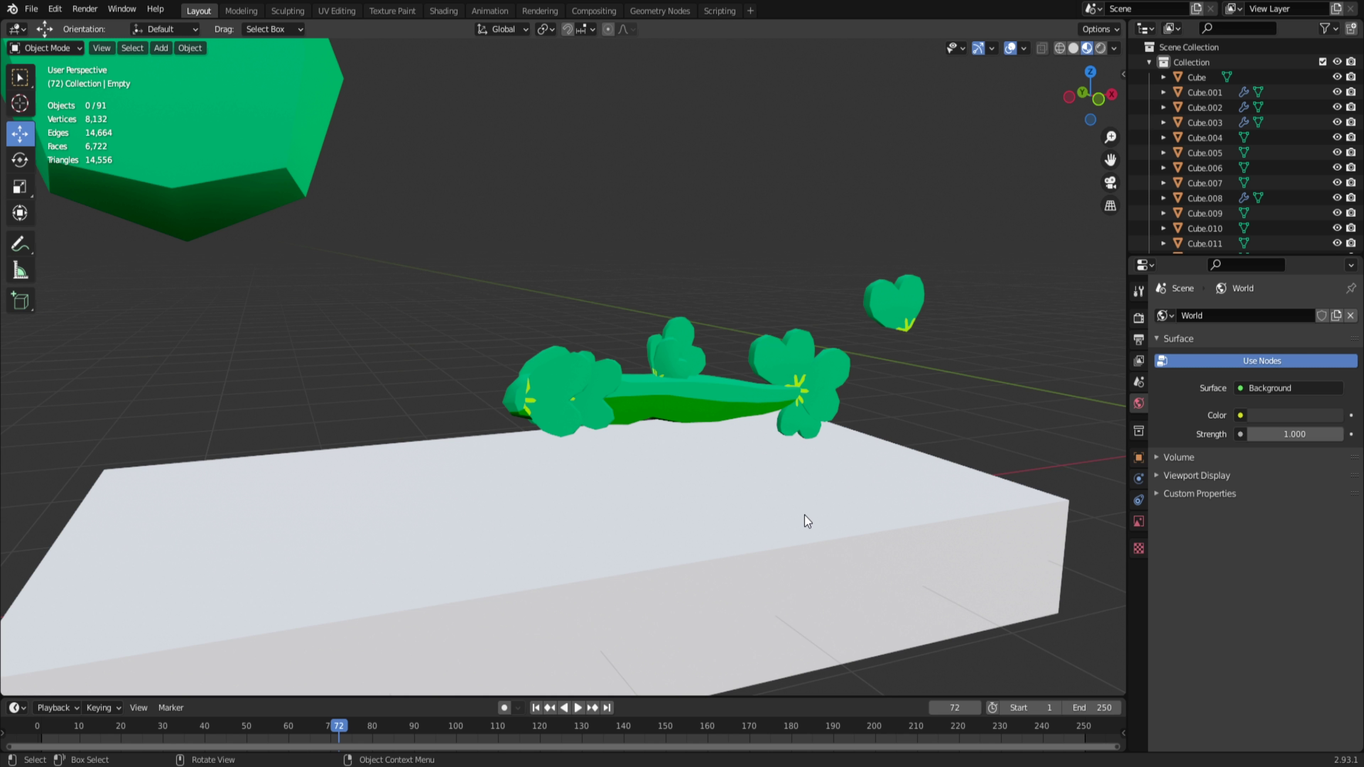
# Step: In front view, shrink the copy of the large green block to a small piece over the creature's hip
pyautogui.moveTo(804, 514); pyautogui.dragTo(729, 534, button='middle')
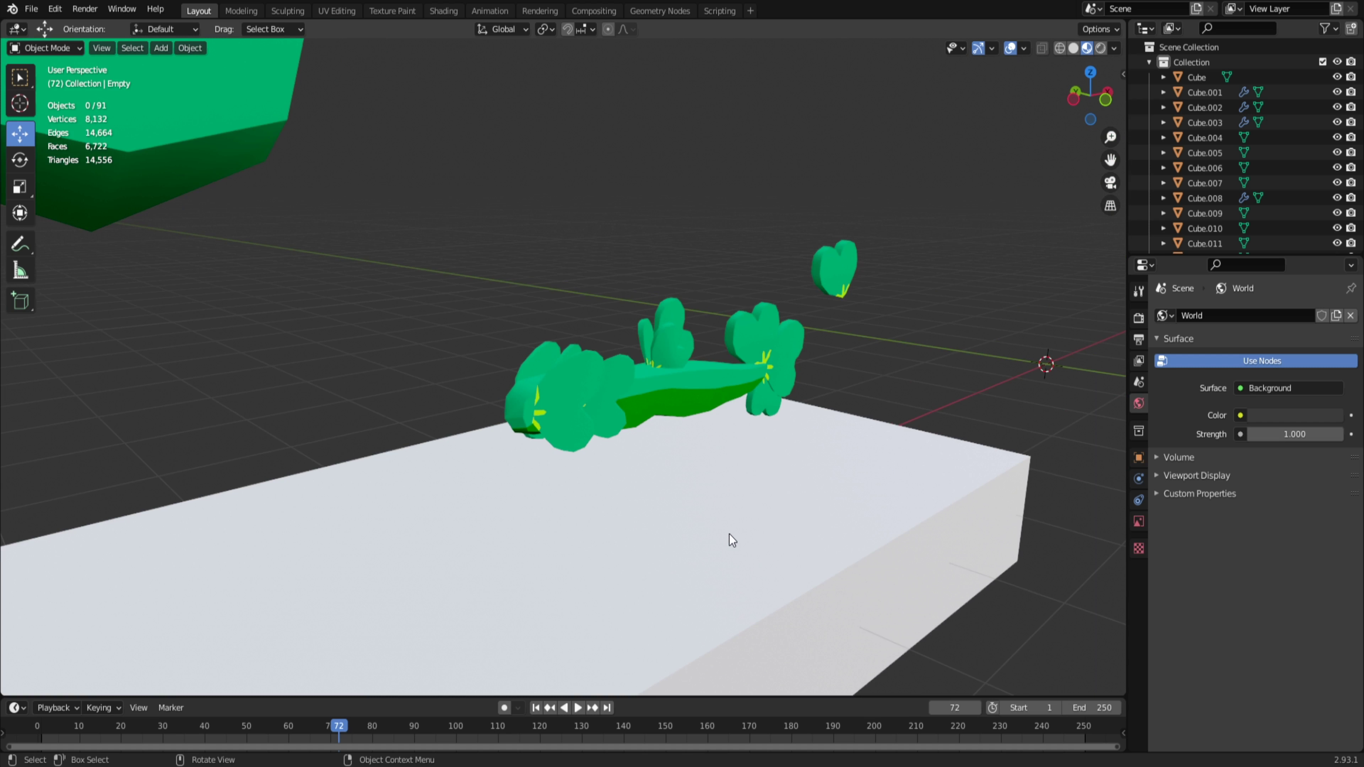
pyautogui.press('KP_1')
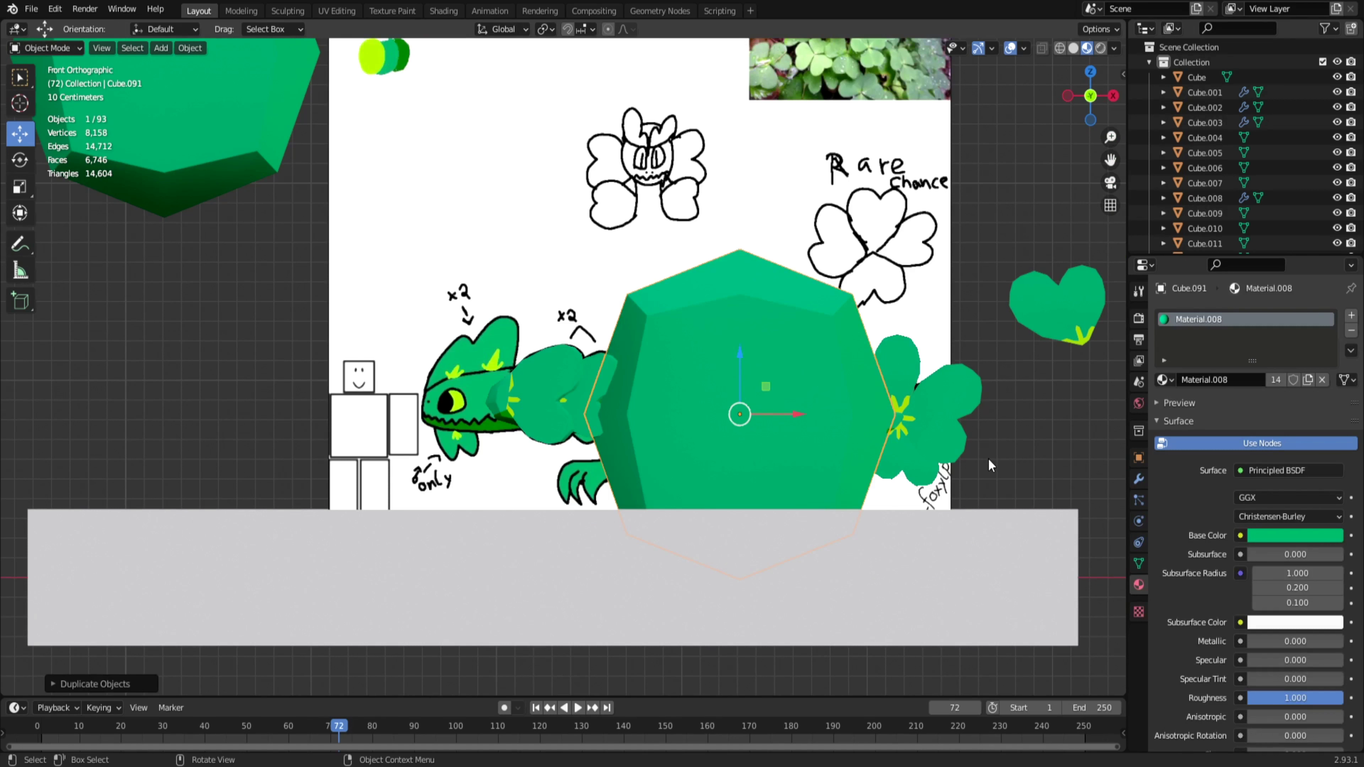
pyautogui.press('s')
pyautogui.press('z')
pyautogui.click(767, 425)
pyautogui.scroll(3, 768, 425)
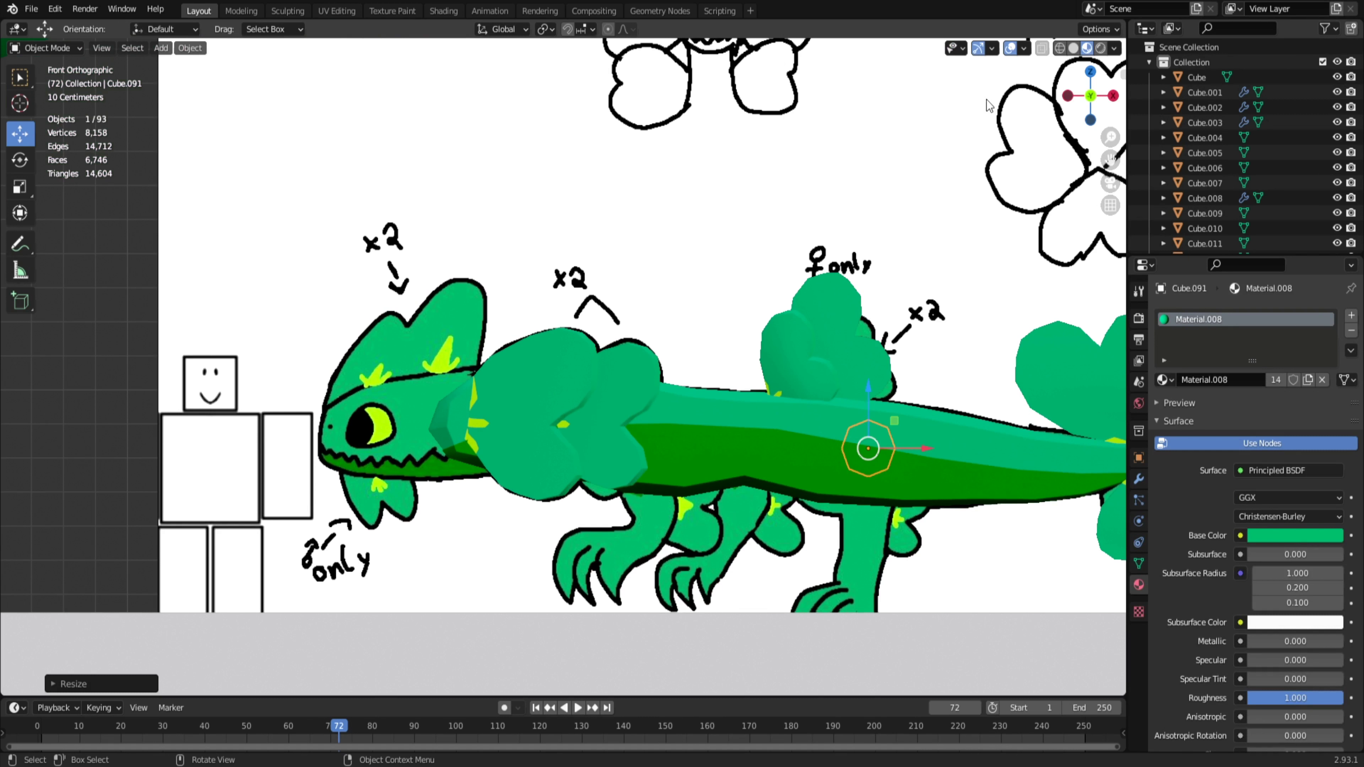
# Step: Show the model in see-through solid shading and move the small block's mesh over the drawn hind thigh
pyautogui.click(1073, 48)
pyautogui.hotkey('alt', 'z')
pyautogui.keyDown('shift'); pyautogui.moveTo(948, 570); pyautogui.dragTo(752, 525, button='middle'); pyautogui.keyUp('shift')
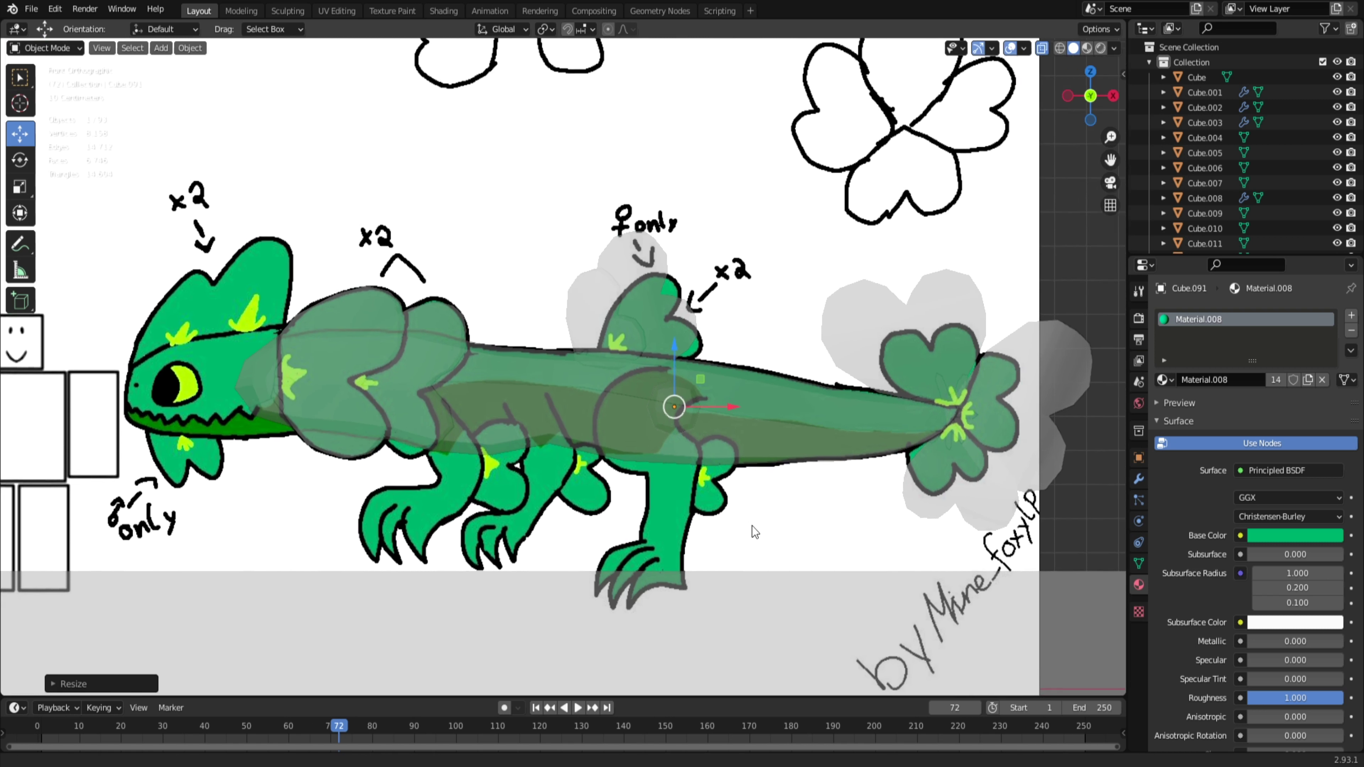
pyautogui.scroll(2, 682, 511)
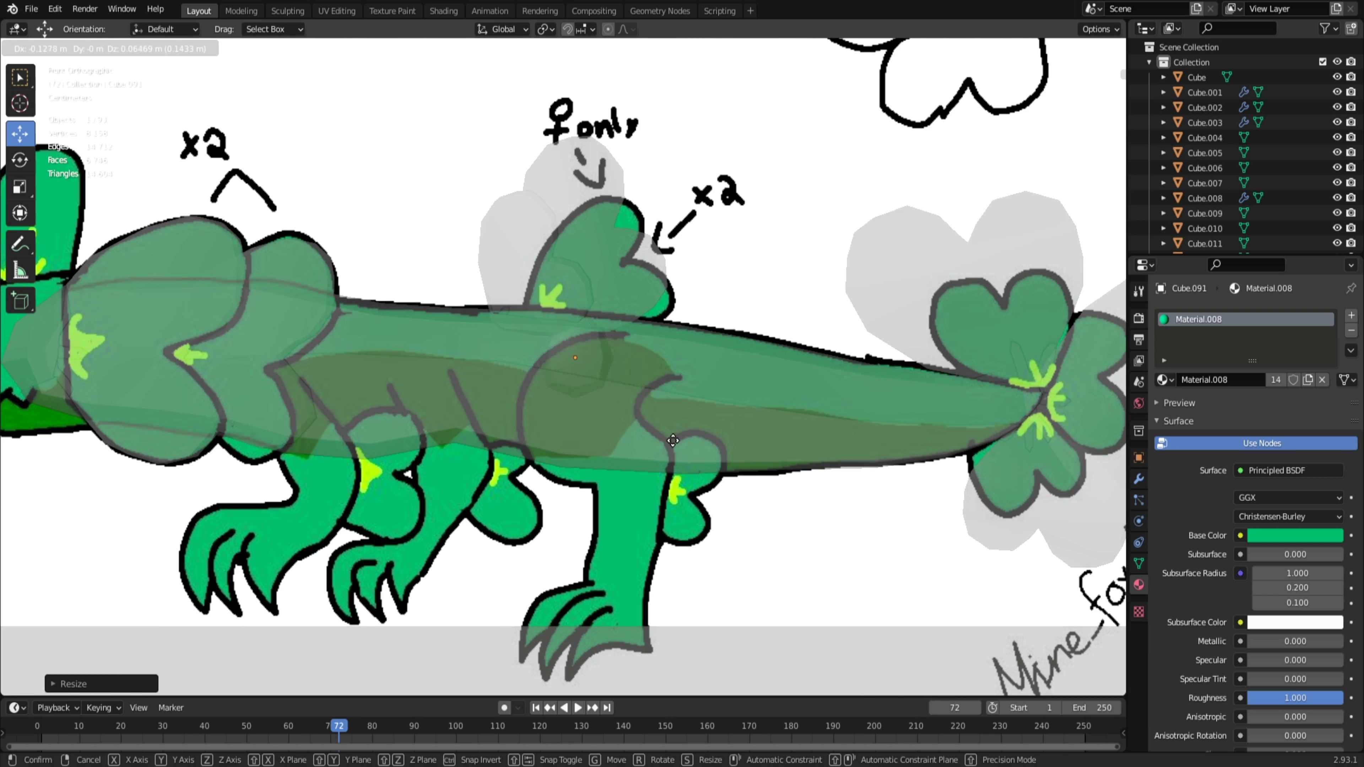
pyautogui.press('Tab')
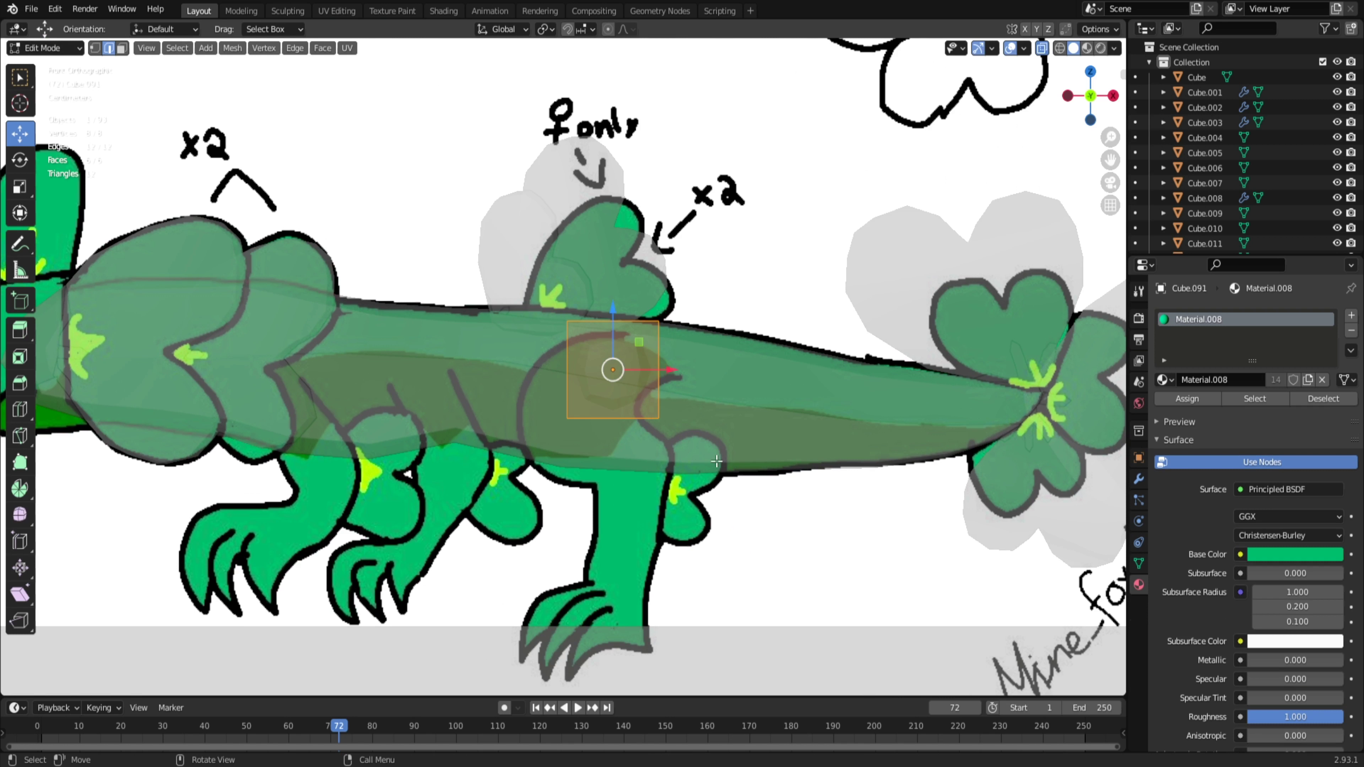
pyautogui.press('g')
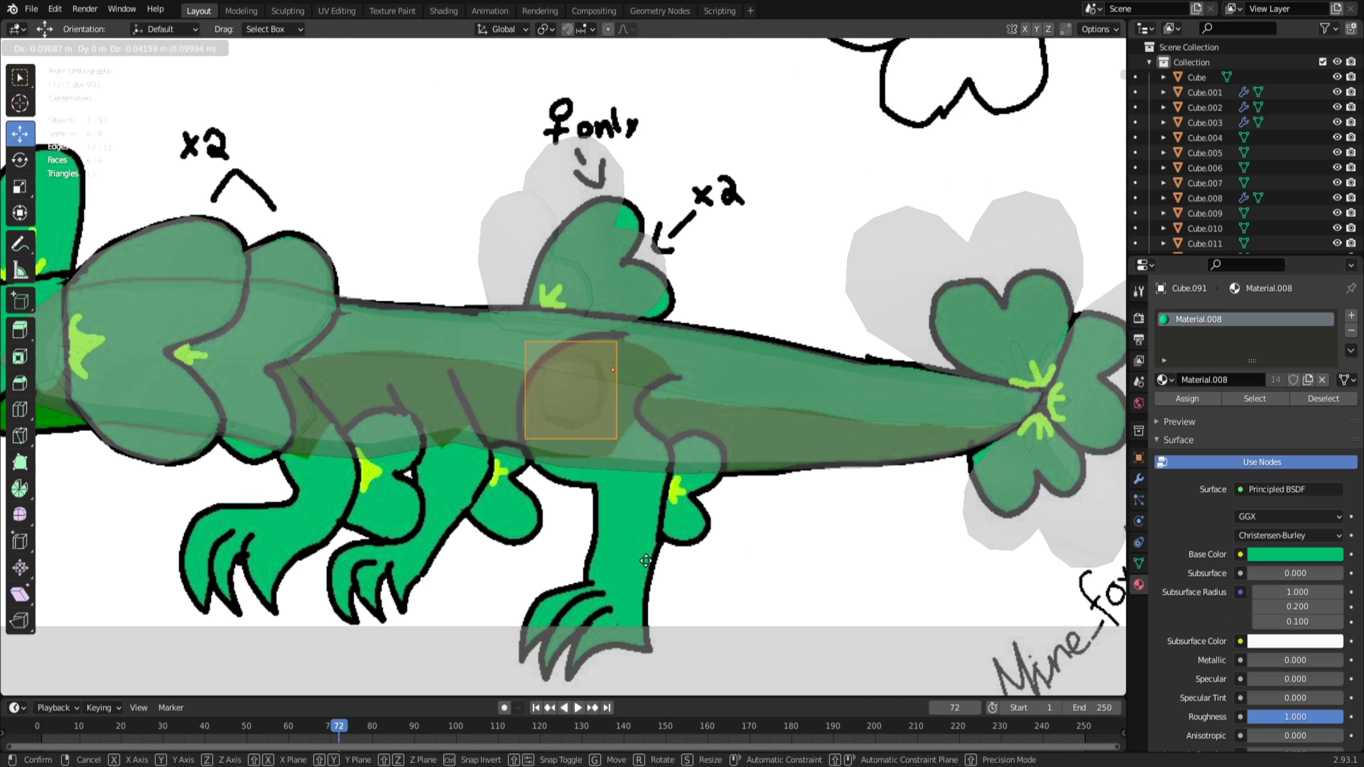
pyautogui.click(694, 555)
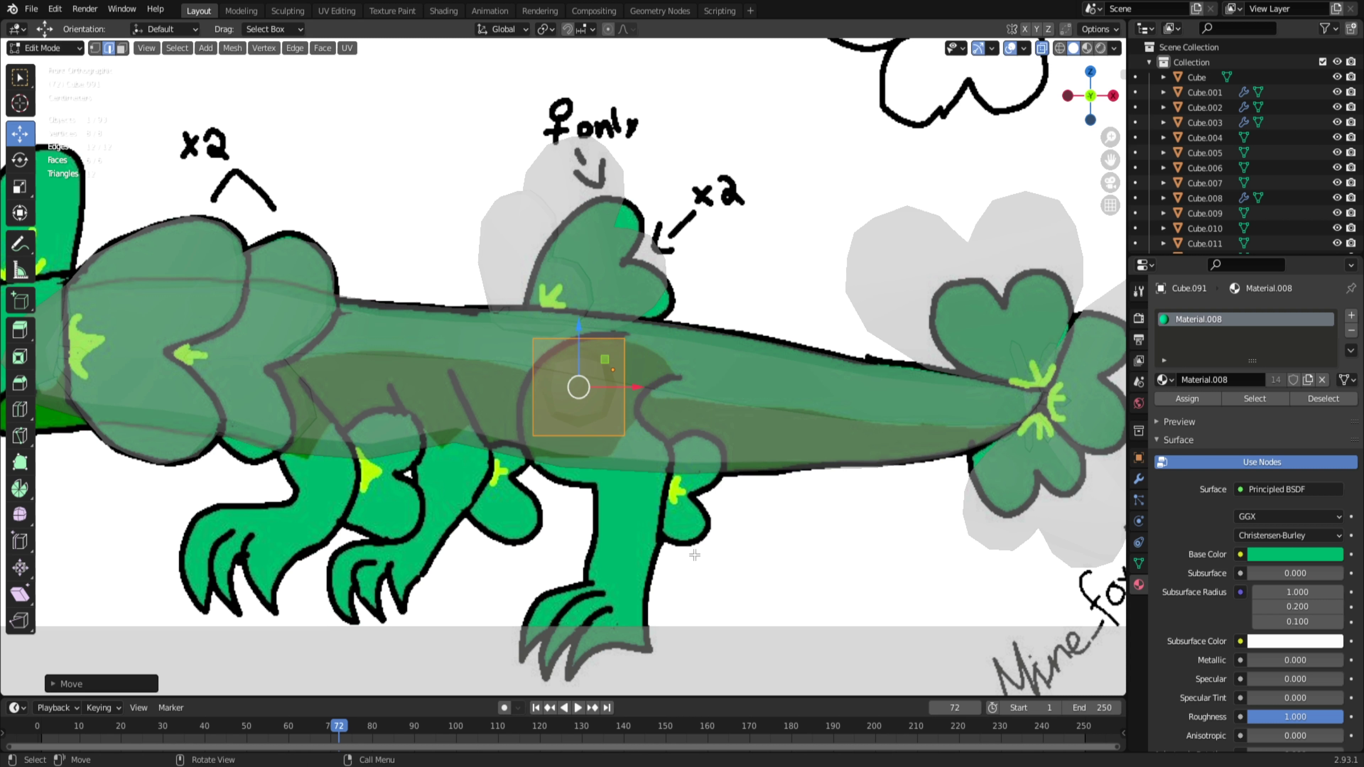
# Step: Resize, tilt and reposition the lower end of the thigh block to follow the drawn hind leg
pyautogui.keyDown('alt'); pyautogui.click(559, 435); pyautogui.keyUp('alt')
pyautogui.press('s')
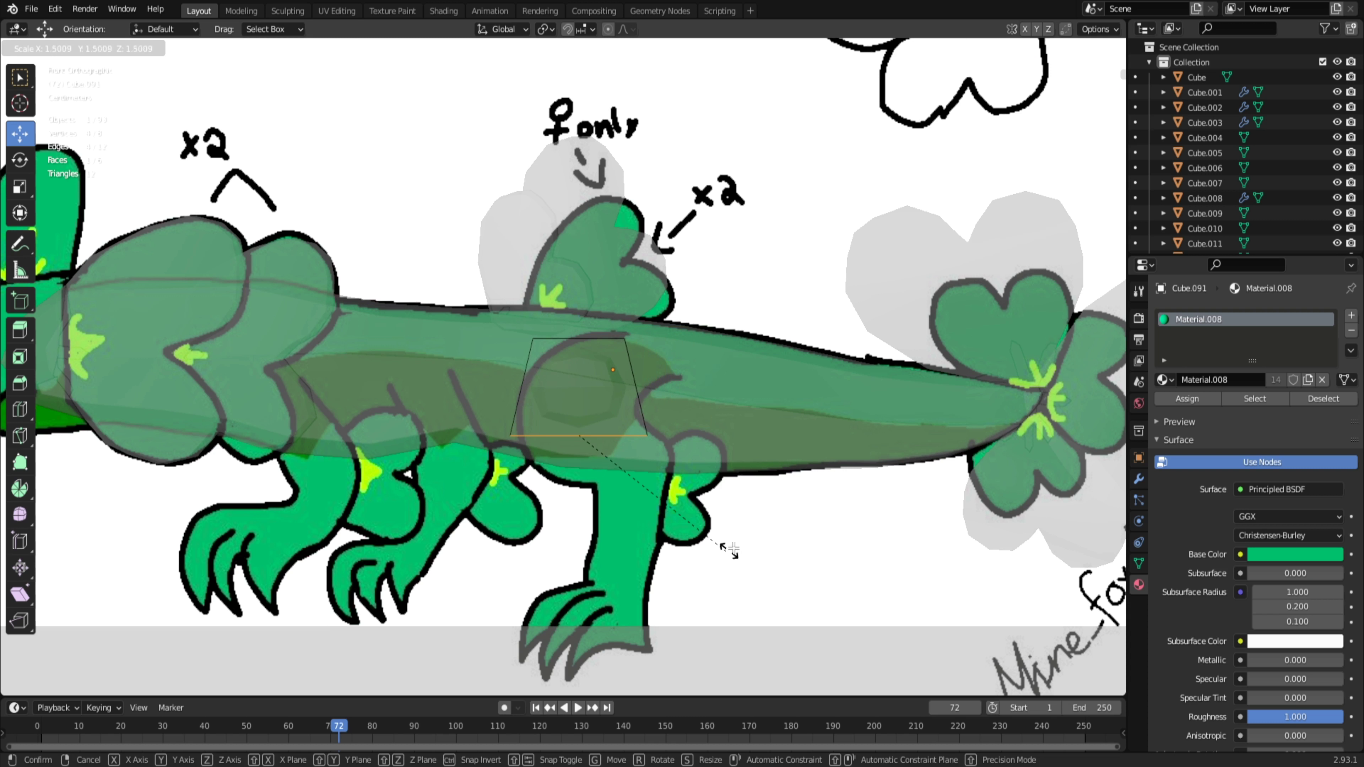
pyautogui.click(695, 552)
pyautogui.press('g')
pyautogui.click(689, 559)
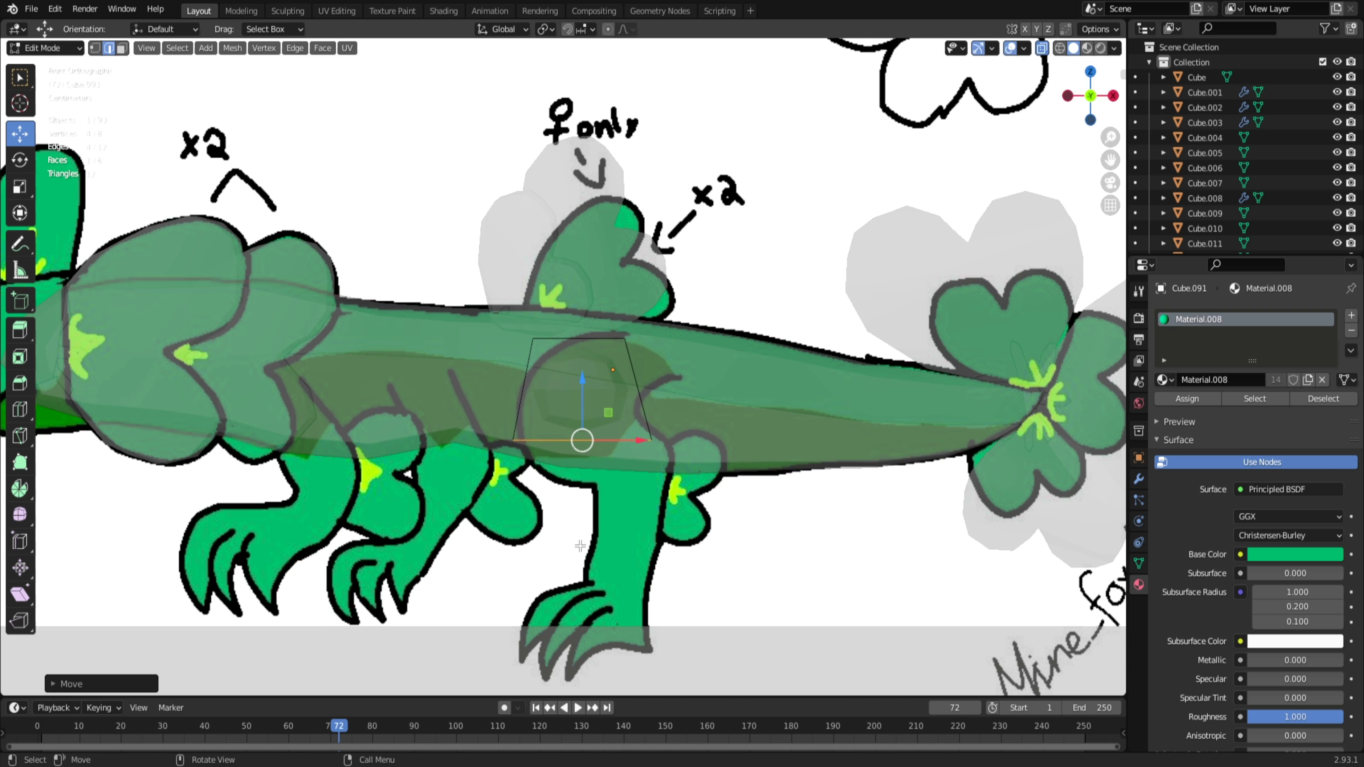
pyautogui.press('r')
pyautogui.click(740, 516)
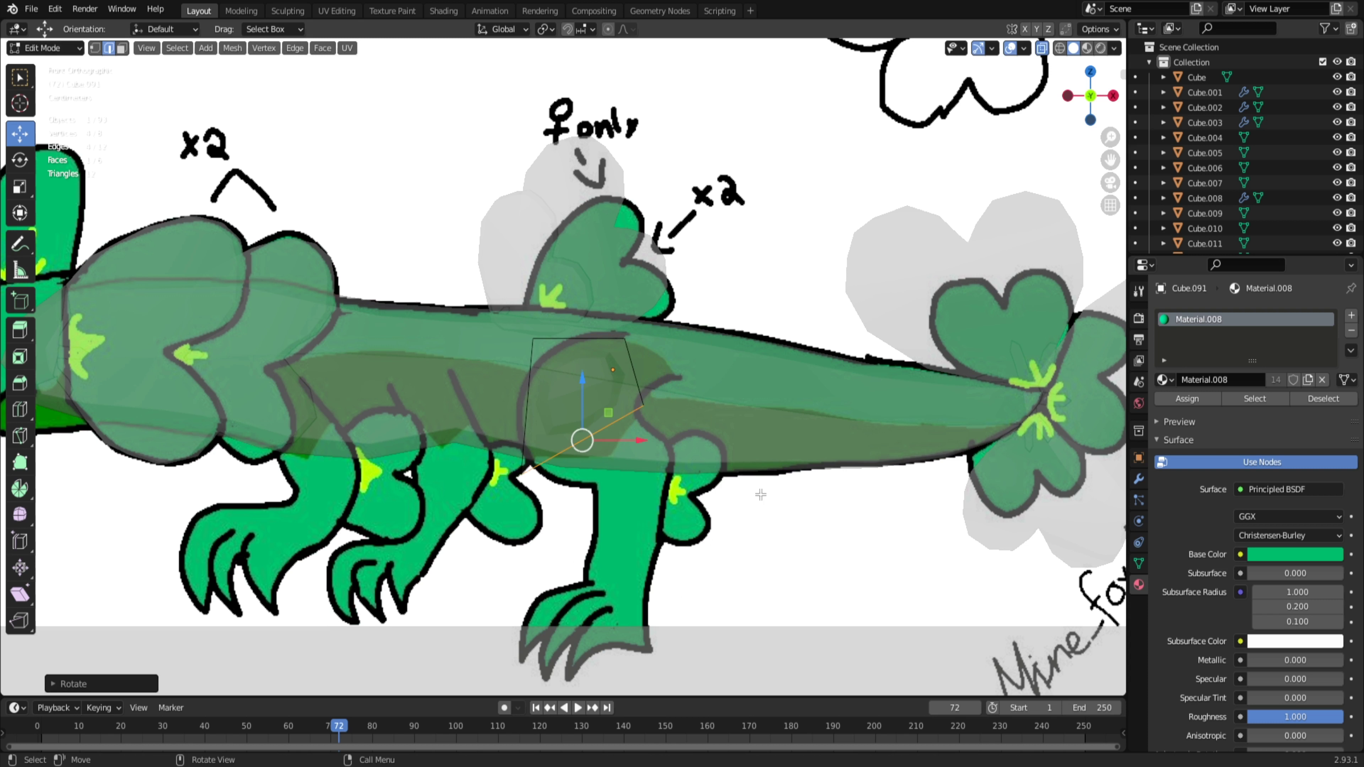
pyautogui.press('s')
pyautogui.click(776, 484)
pyautogui.press('g')
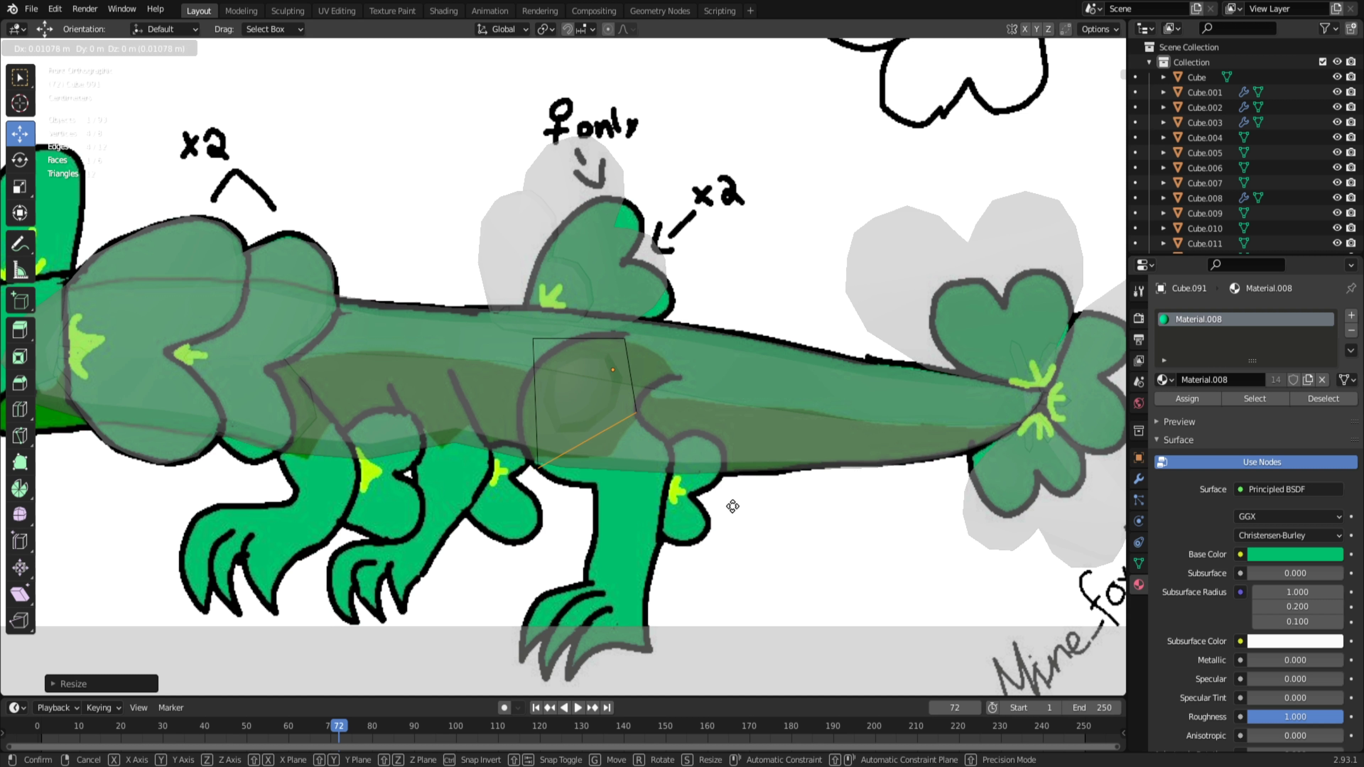
pyautogui.click(732, 506)
# Step: Widen the upper end of the thigh block and shift it slightly toward the head
pyautogui.moveTo(504, 312); pyautogui.dragTo(678, 385)
pyautogui.press('s')
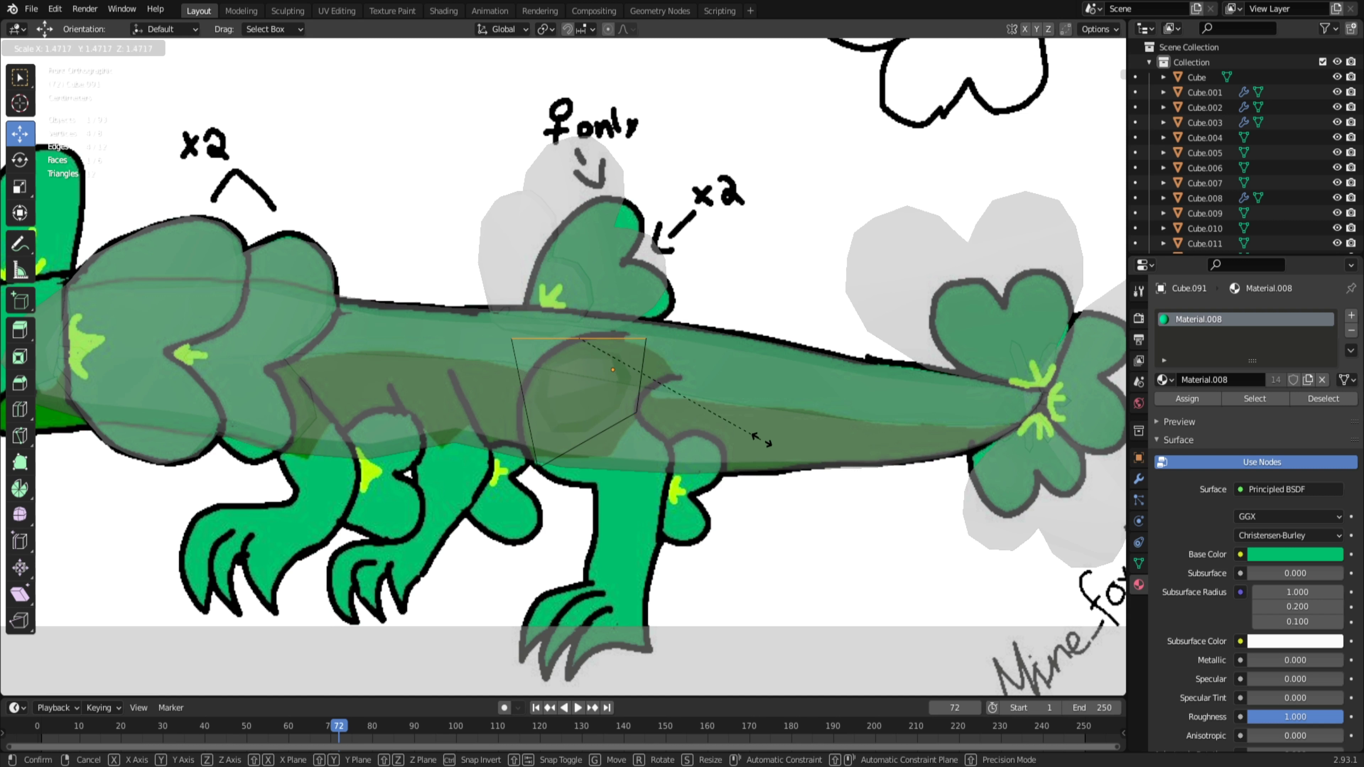
pyautogui.click(771, 435)
pyautogui.press('g')
pyautogui.click(757, 433)
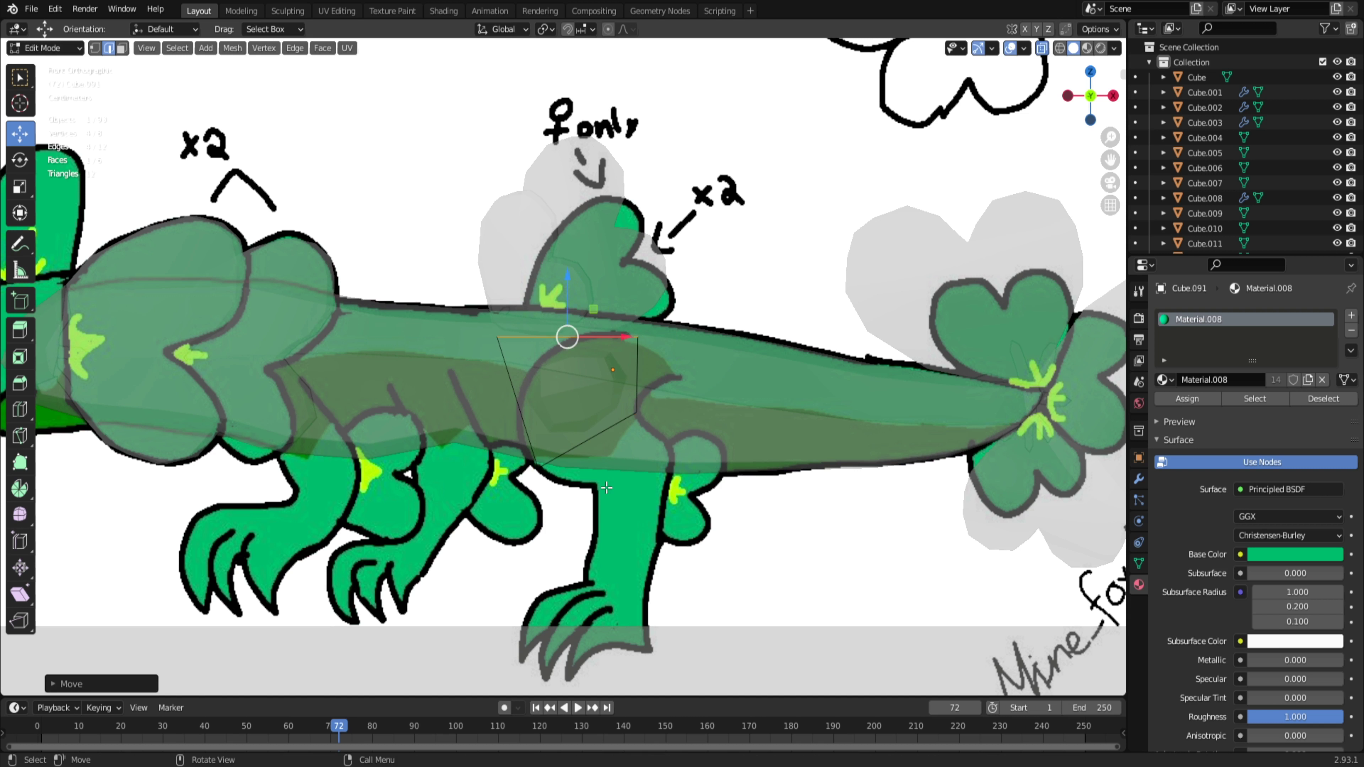
pyautogui.moveTo(543, 387); pyautogui.dragTo(763, 555)
pyautogui.moveTo(516, 443)
pyautogui.mouseDown()
pyautogui.moveTo(851, 588)
pyautogui.moveTo(534, 444)
pyautogui.mouseUp()
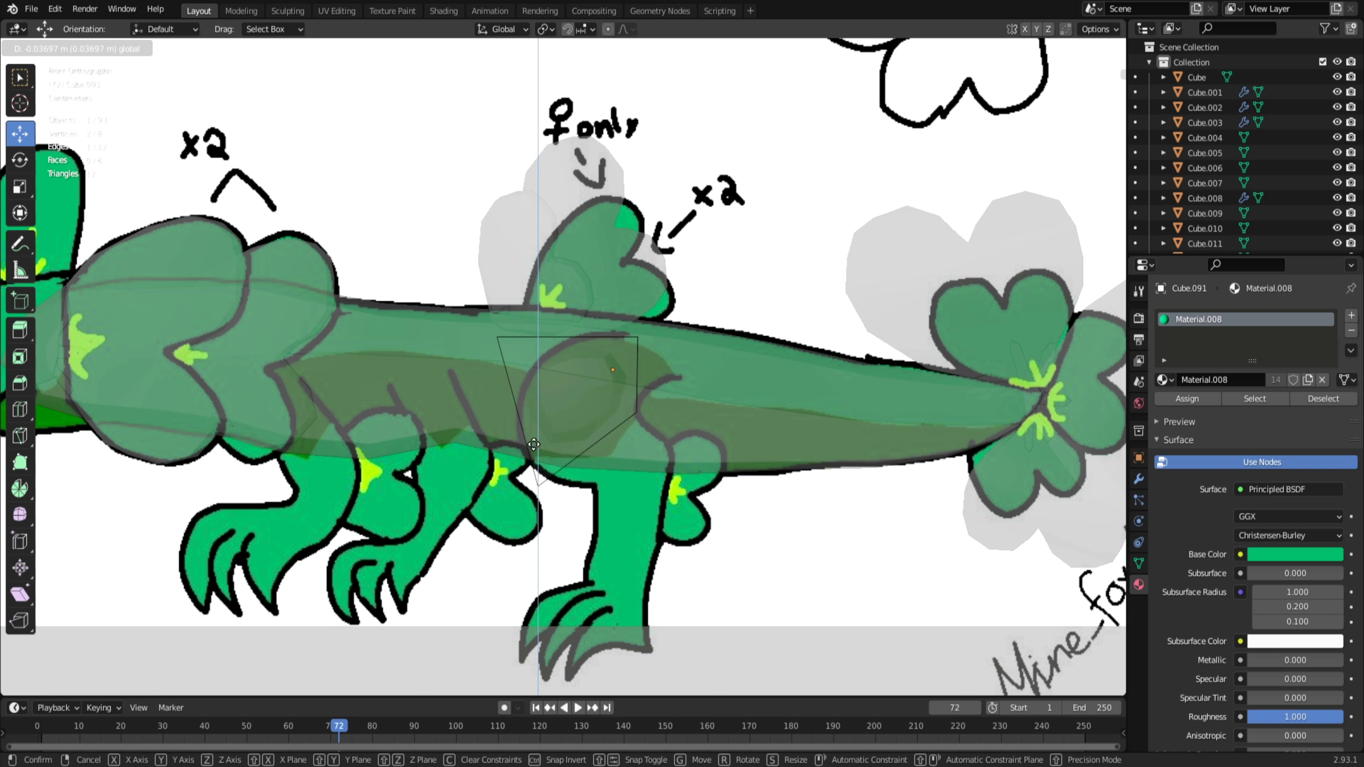
pyautogui.click(767, 578)
pyautogui.hotkey('ctrl', 'z')
pyautogui.hotkey('ctrl', 'z')
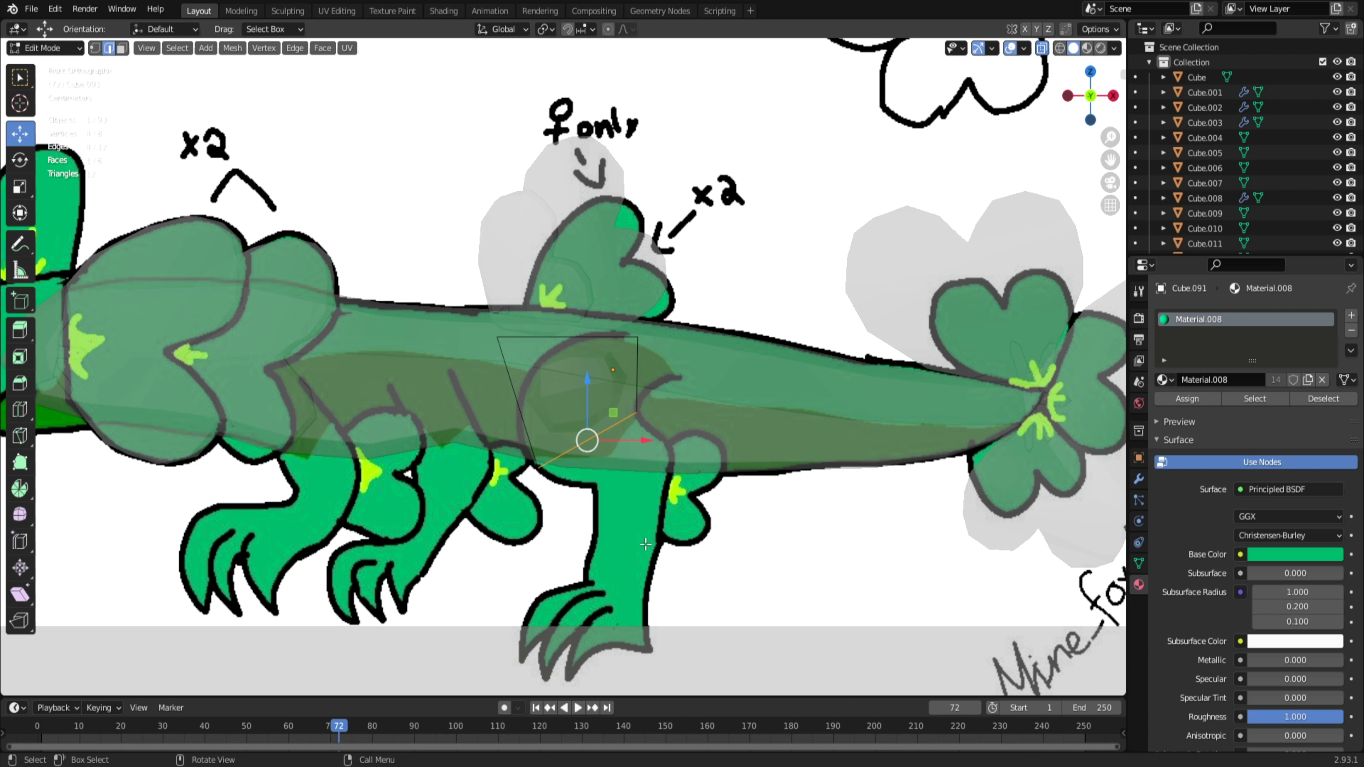
# Step: Extrude the thigh's lower end down to the knee, then narrow, tilt and position the new end to match the drawing
pyautogui.press('e')
pyautogui.rightClick(612, 487)
pyautogui.press('r')
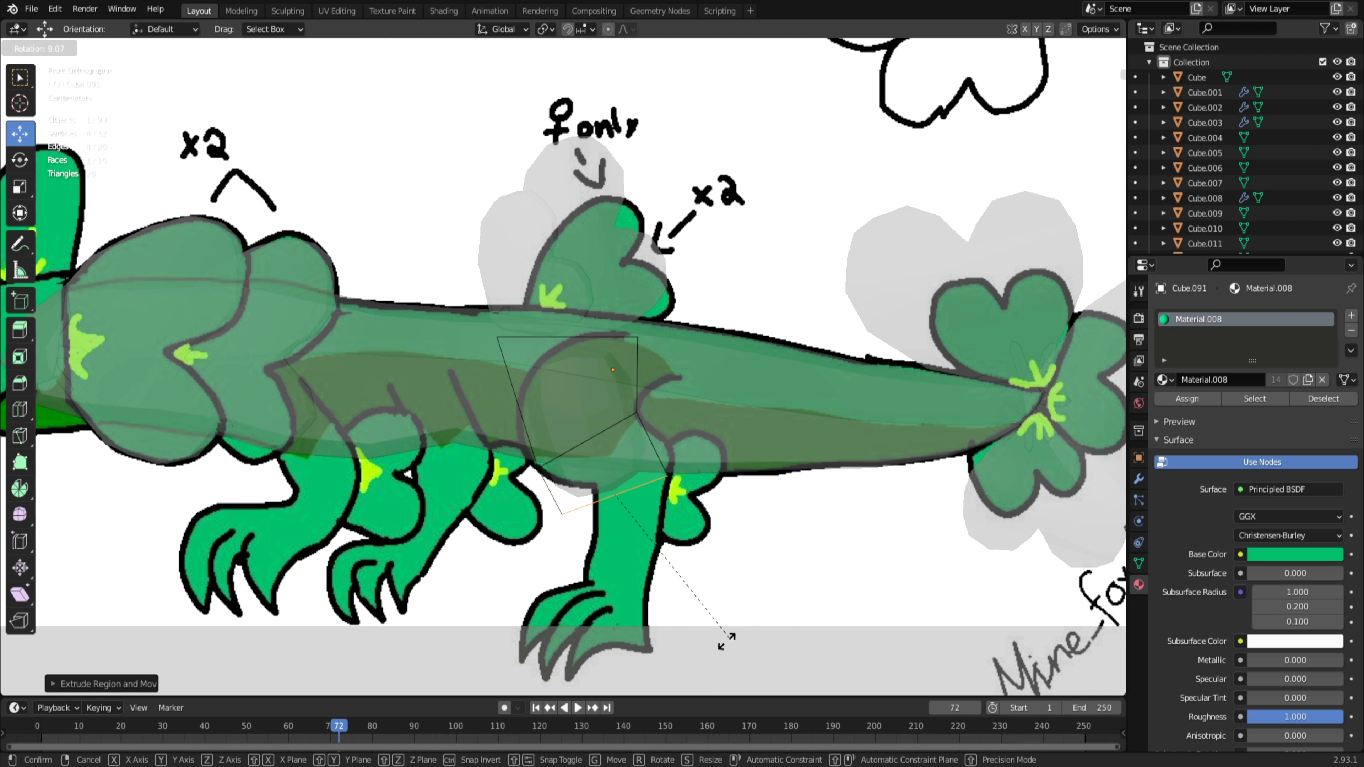
pyautogui.rightClick(681, 601)
pyautogui.press('g')
pyautogui.click(703, 561)
pyautogui.press('s')
pyautogui.click(838, 477)
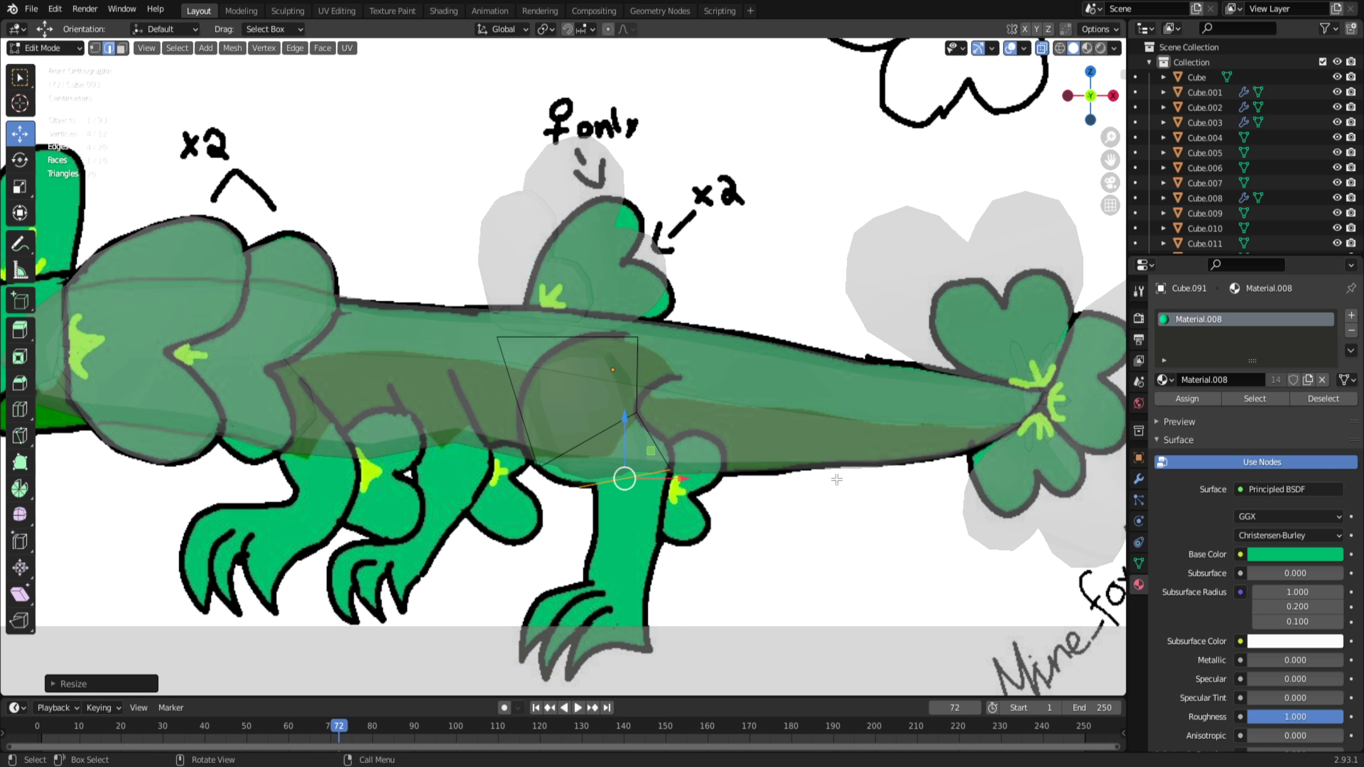
pyautogui.press('r')
pyautogui.click(816, 488)
pyautogui.press('g')
pyautogui.click(819, 477)
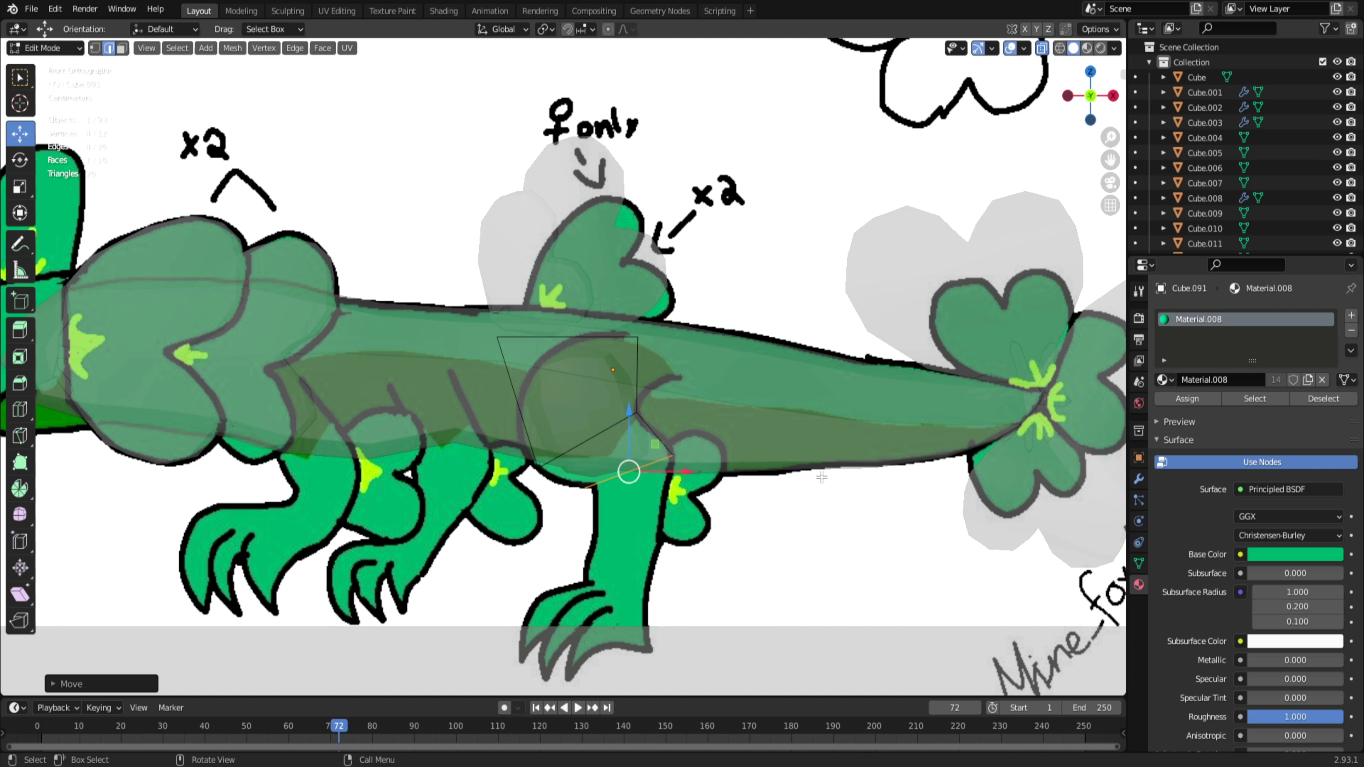
# Step: Extrude the leg down to the ankle, level the new end, align it with the drawn shin, and narrow it
pyautogui.press('e')
pyautogui.click(850, 588)
pyautogui.press('r')
pyautogui.click(763, 636)
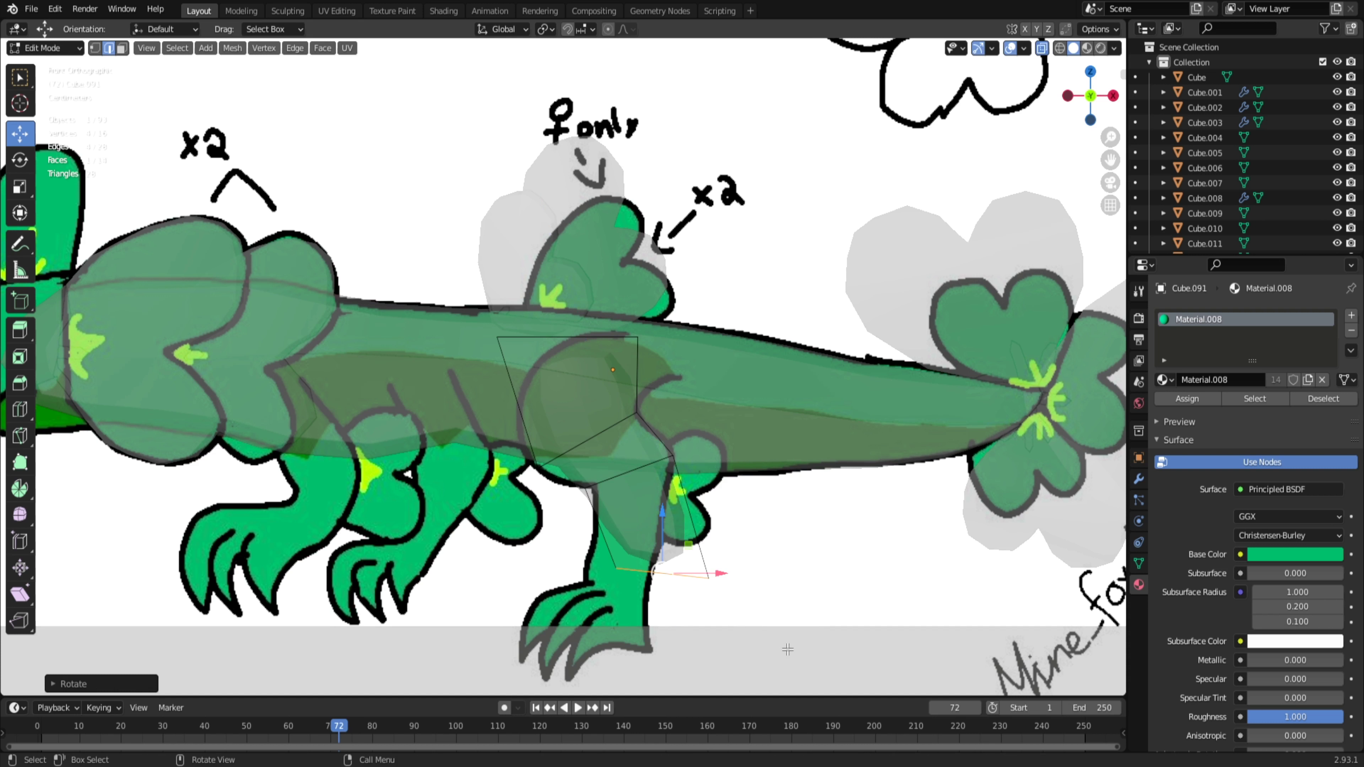
pyautogui.press('g')
pyautogui.click(716, 591)
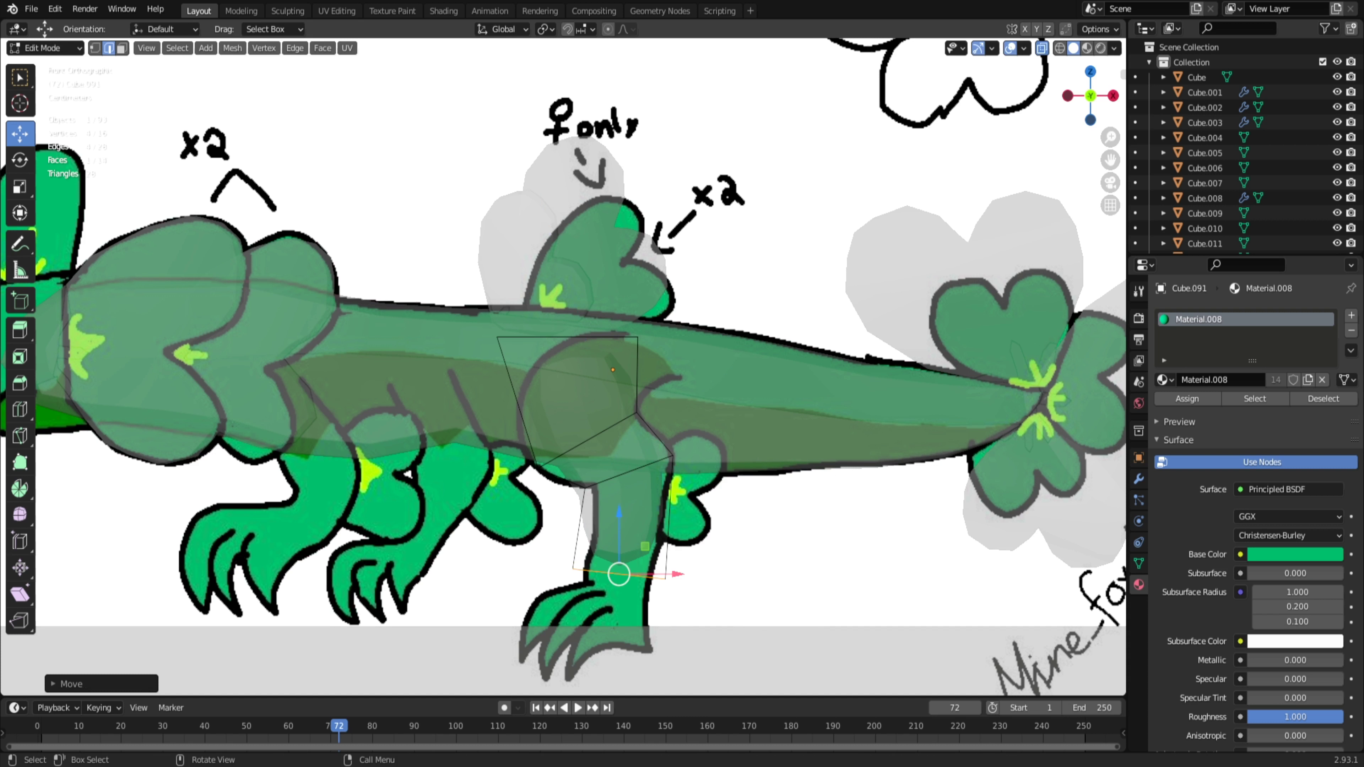
pyautogui.press('s')
pyautogui.click(749, 580)
# Step: Extrude the ankle into the foot, flare its lower end, and add a centred loop cut across the new section
pyautogui.press('e')
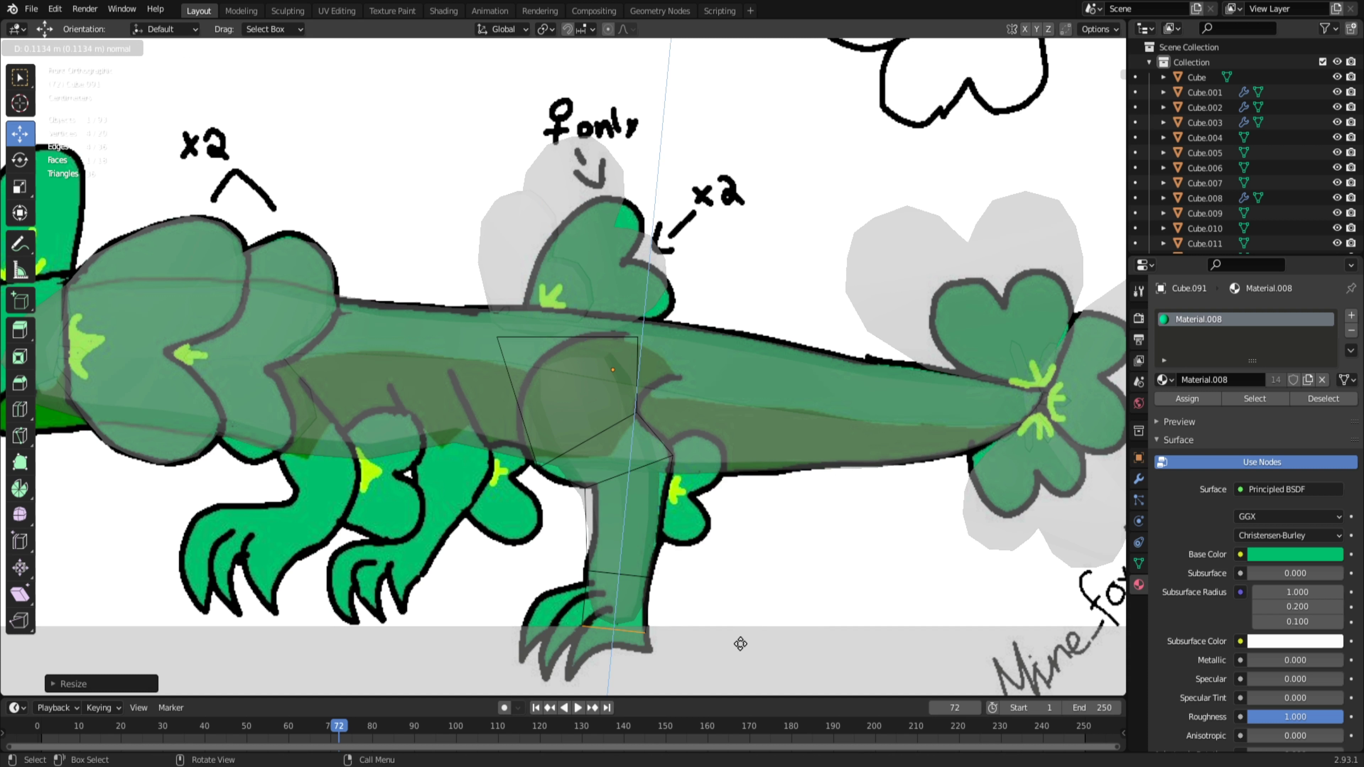
pyautogui.click(745, 640)
pyautogui.press('r')
pyautogui.click(756, 649)
pyautogui.press('s')
pyautogui.click(664, 626)
pyautogui.hotkey('ctrl', 'r')
pyautogui.click(668, 602)
pyautogui.rightClick(671, 612)
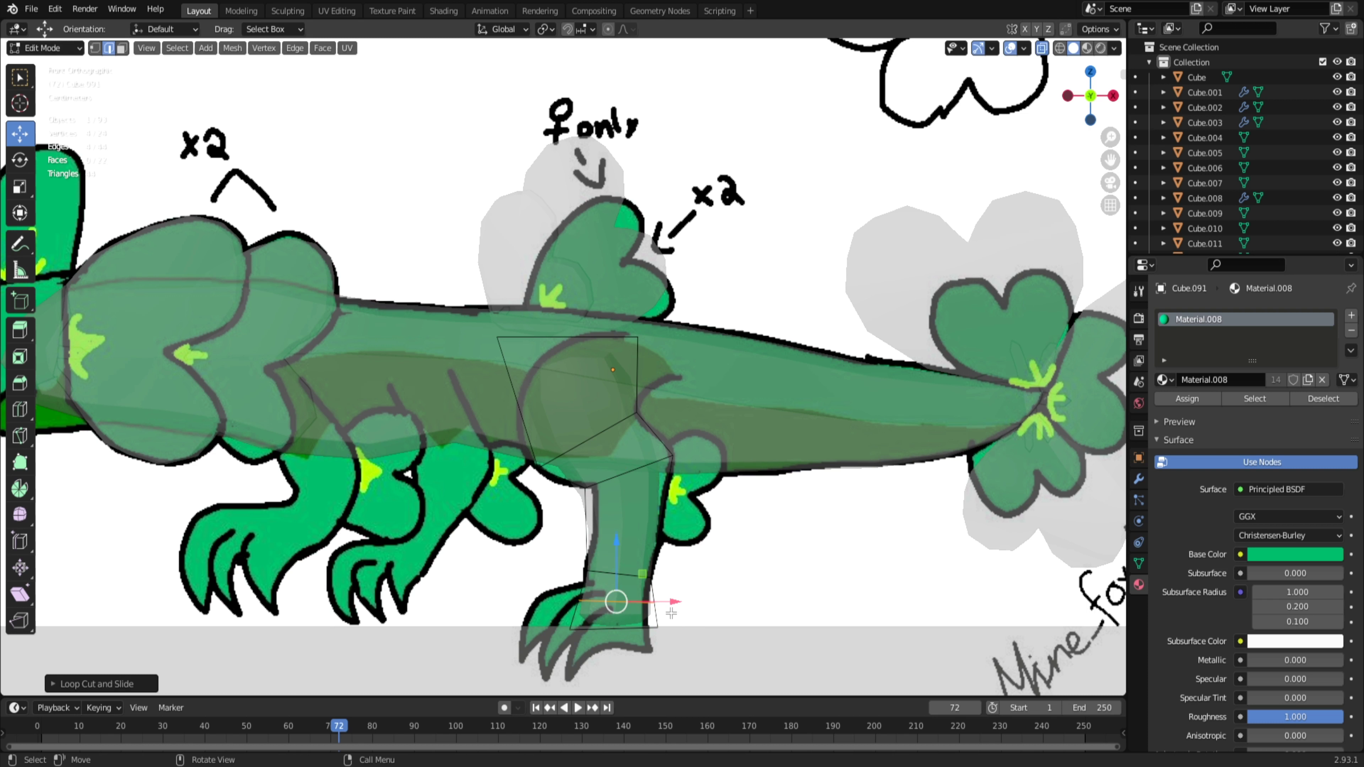
# Step: Move the whole leg mesh outward to the side of the body and add a centred lengthwise loop cut
pyautogui.moveTo(602, 632); pyautogui.dragTo(585, 514, button='middle')
pyautogui.press('a')
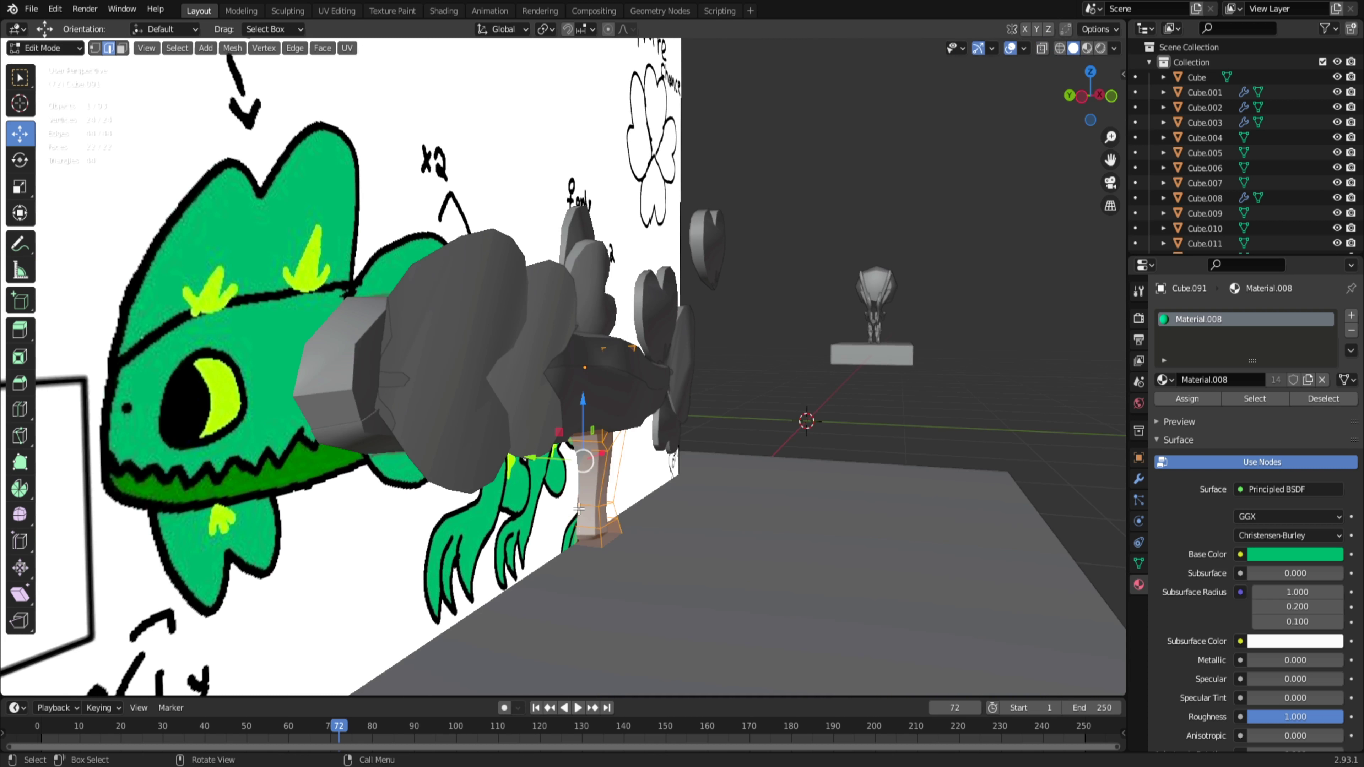
pyautogui.moveTo(545, 453); pyautogui.dragTo(602, 454)
pyautogui.moveTo(601, 454); pyautogui.dragTo(461, 472, button='middle')
pyautogui.hotkey('ctrl', 'r')
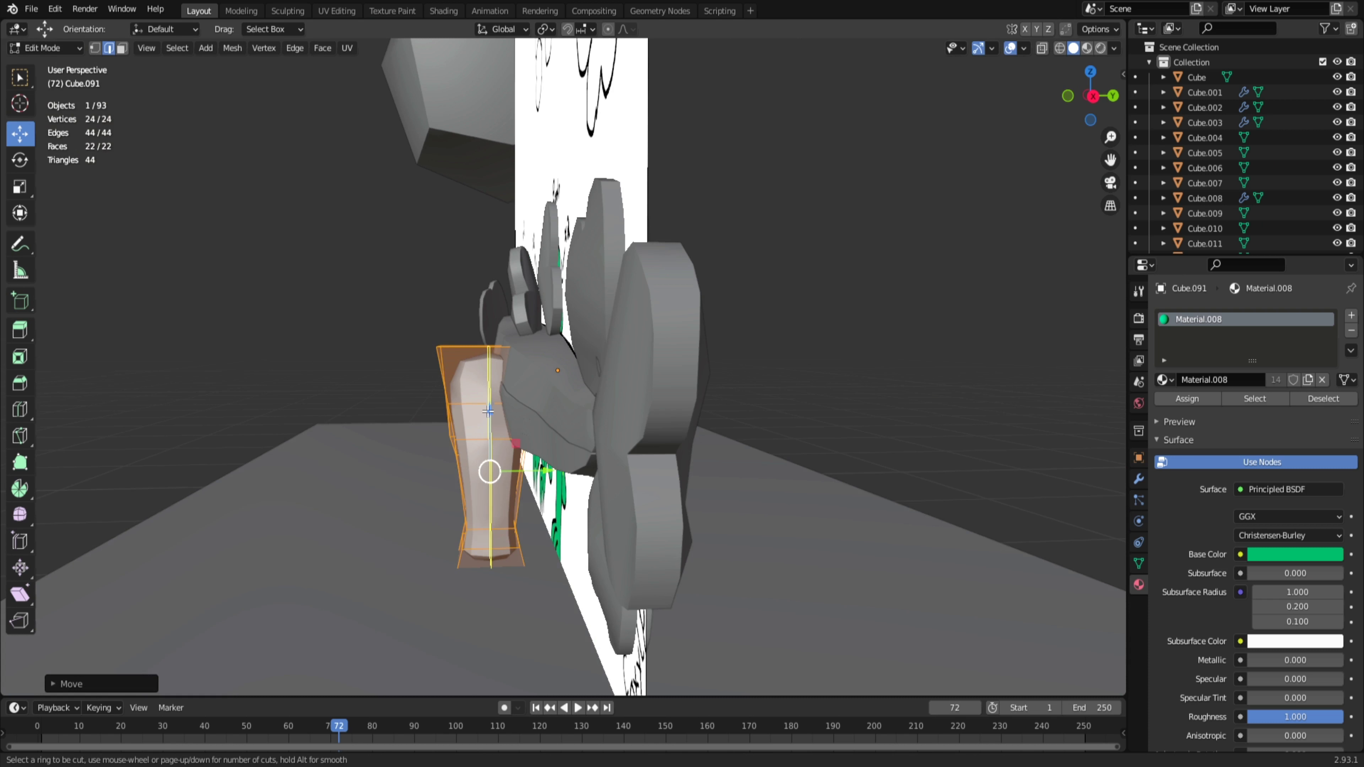
pyautogui.click(492, 480)
pyautogui.rightClick(492, 480)
# Step: Turn off the Subdivision modifier's optimal display and apply the modifier to the leg
pyautogui.click(1138, 479)
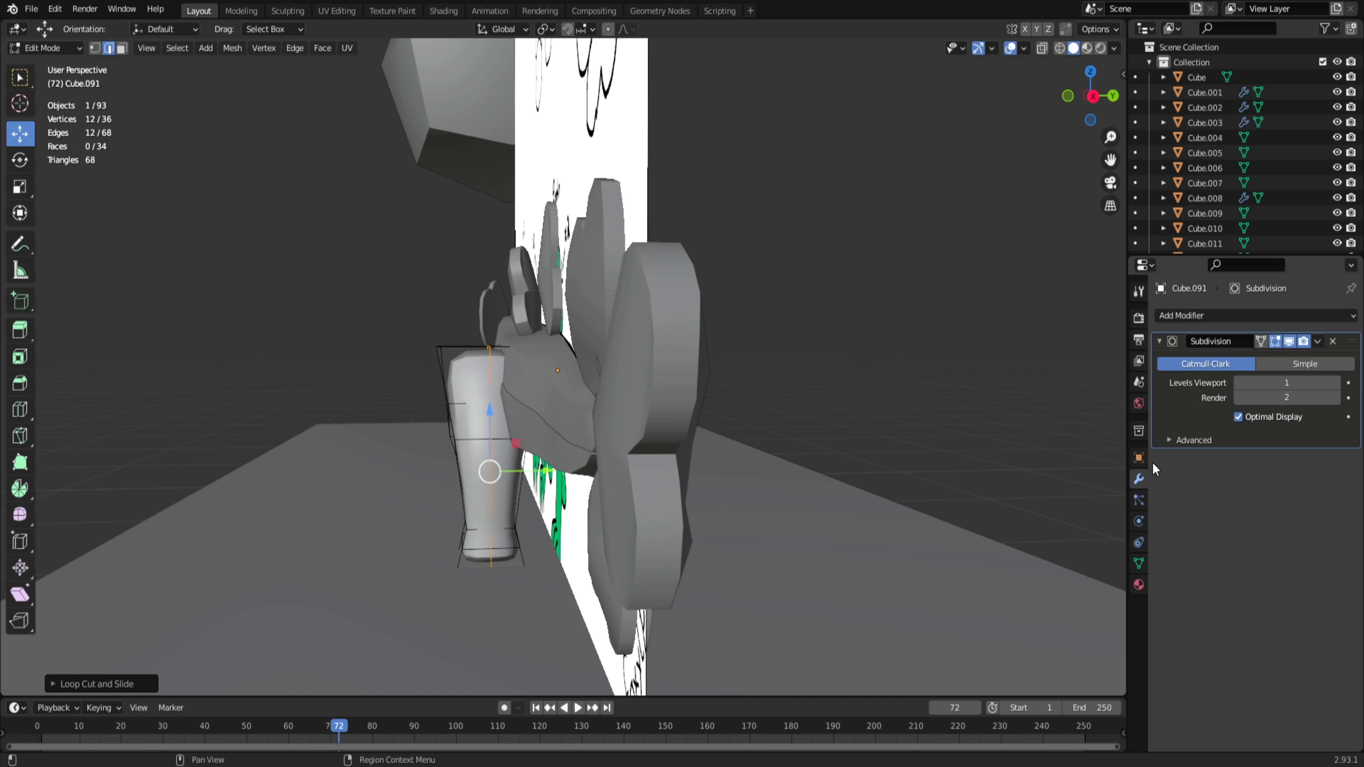
pyautogui.press('Tab')
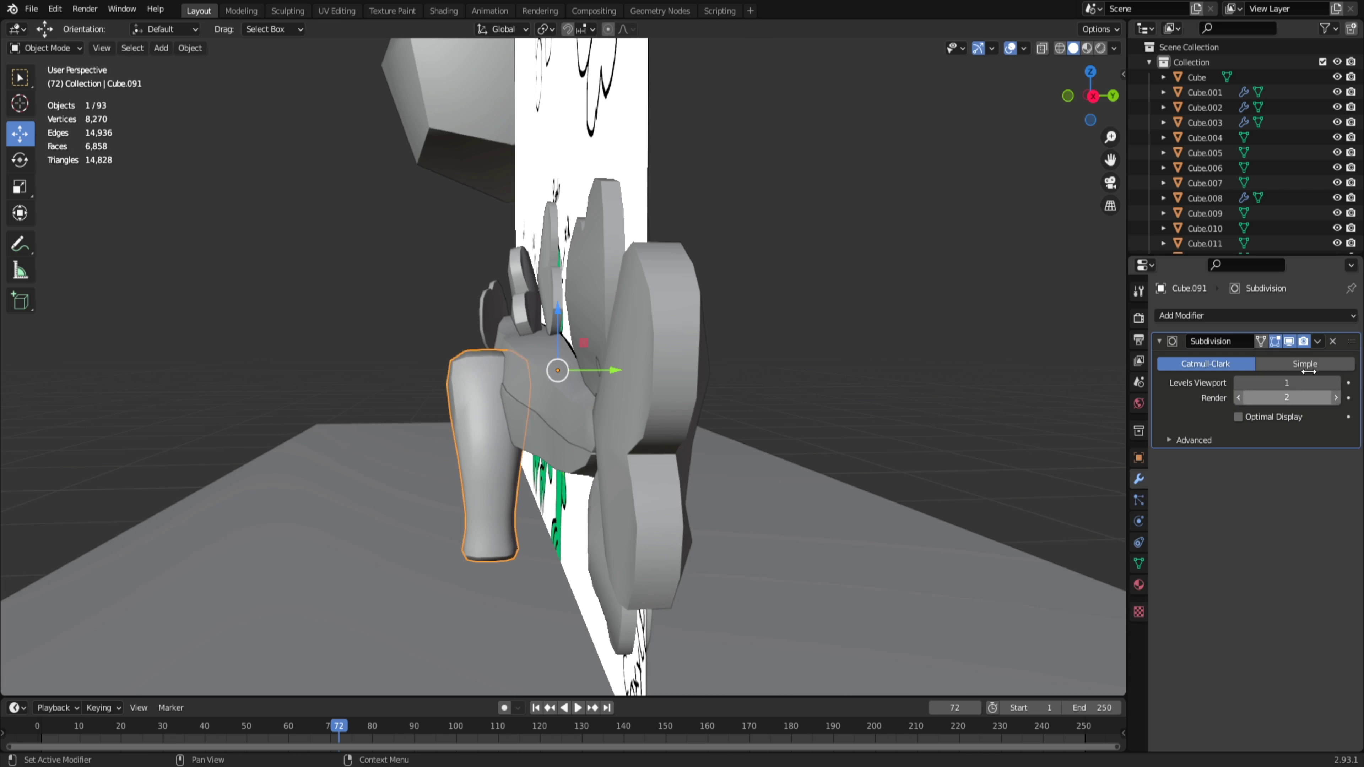
pyautogui.click(1317, 340)
pyautogui.click(1241, 358)
# Step: Dissolve the surplus lengthwise edge loops on the subdivided leg
pyautogui.press('Tab')
pyautogui.moveTo(573, 617)
pyautogui.mouseDown(button='middle')
pyautogui.moveTo(718, 601)
pyautogui.moveTo(719, 542)
pyautogui.moveTo(693, 524)
pyautogui.mouseUp(button='middle')
pyautogui.scroll(4, 723, 602)
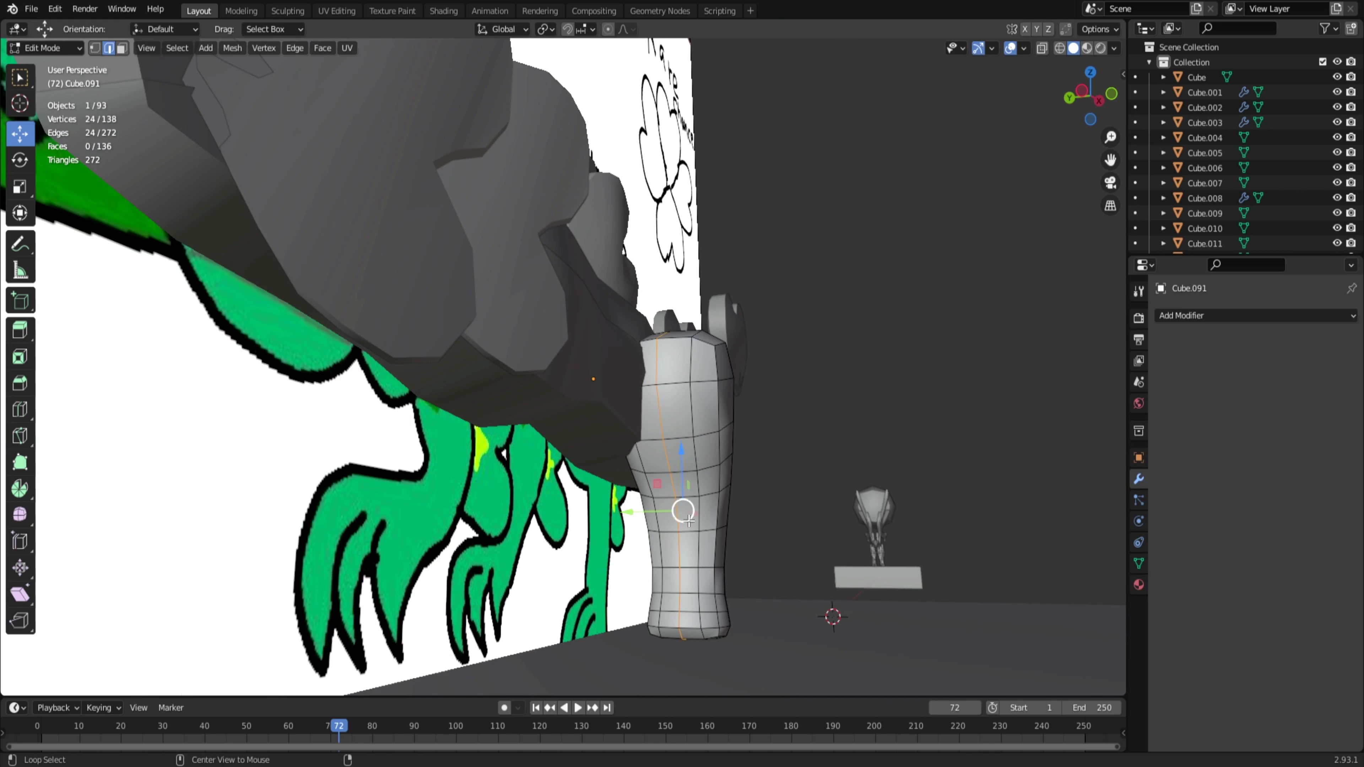
pyautogui.rightClick(656, 515)
pyautogui.click(652, 557)
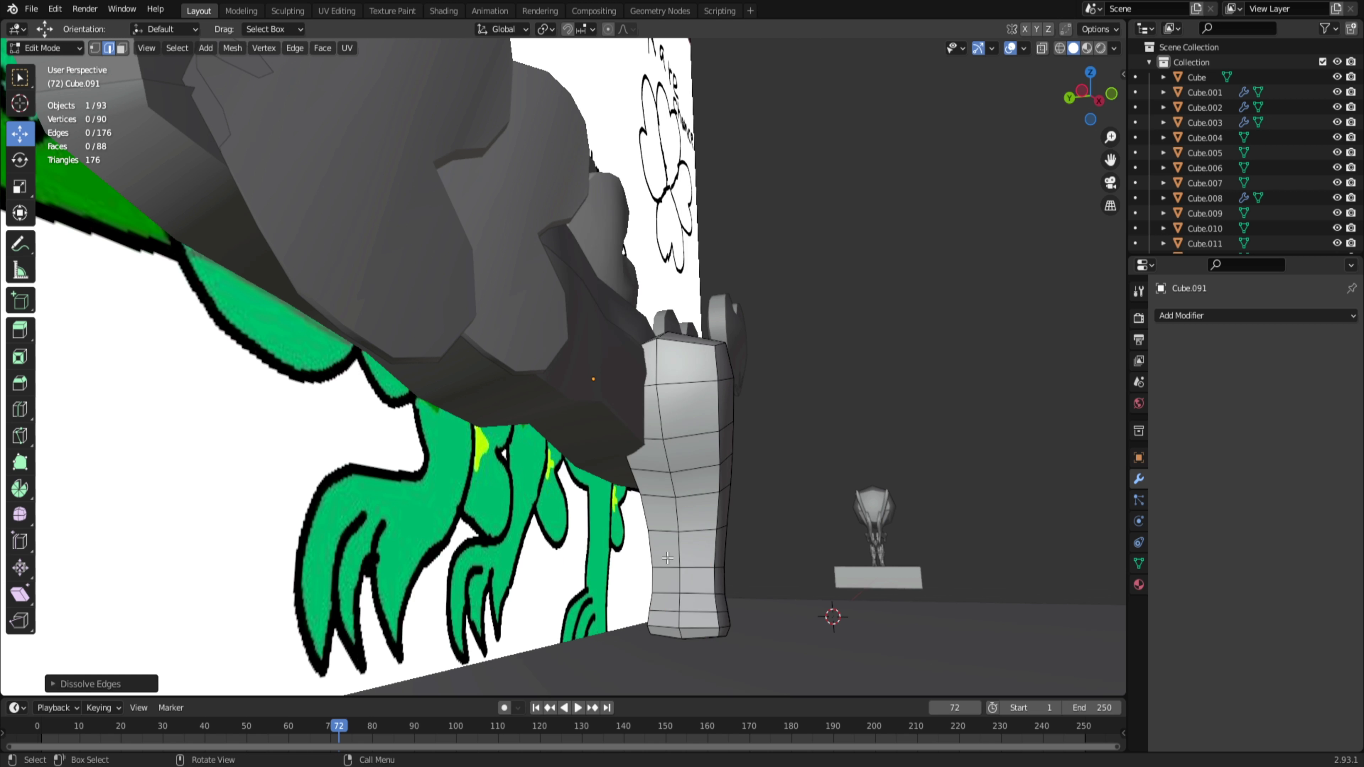
# Step: Scale the edge loop running lengthwise around the leg's outline up to about 1.06
pyautogui.keyDown('alt'); pyautogui.click(680, 514); pyautogui.keyUp('alt')
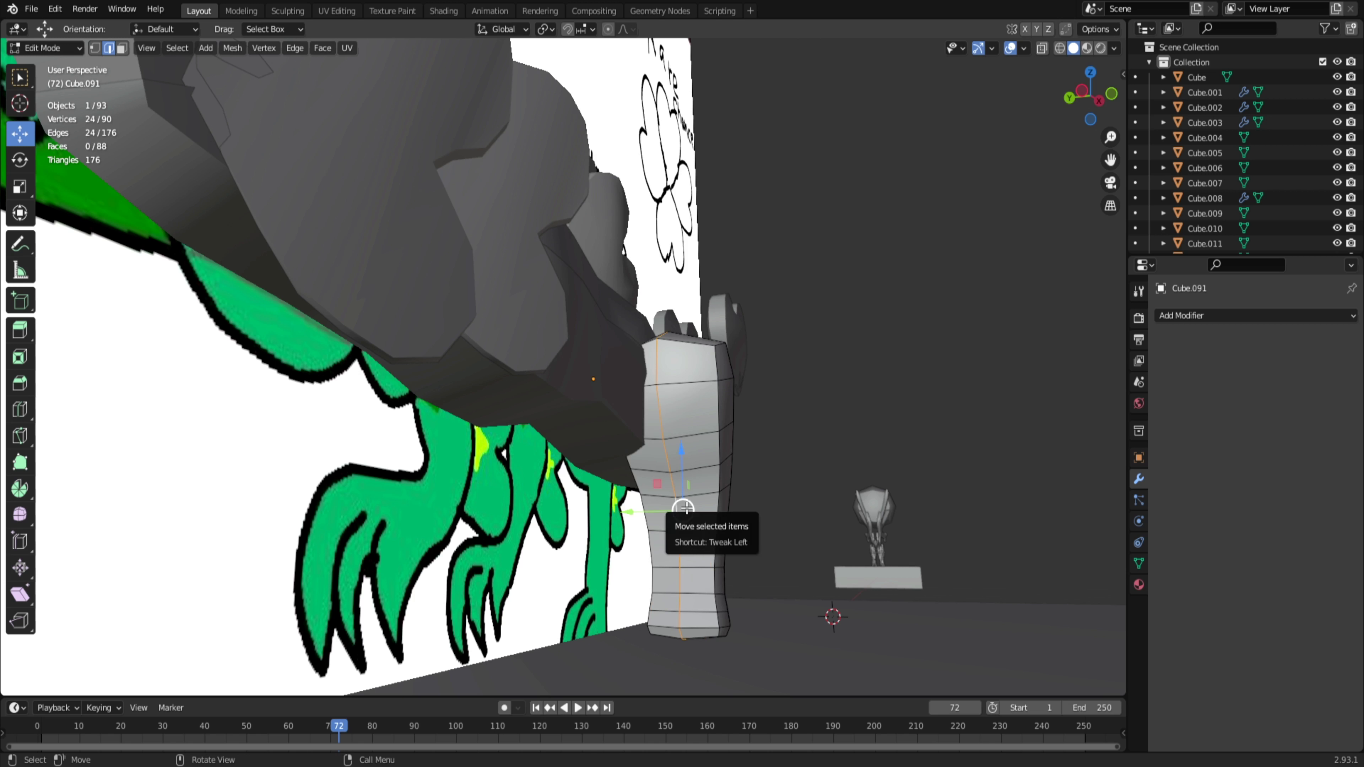
pyautogui.press('KP_1')
pyautogui.press('s')
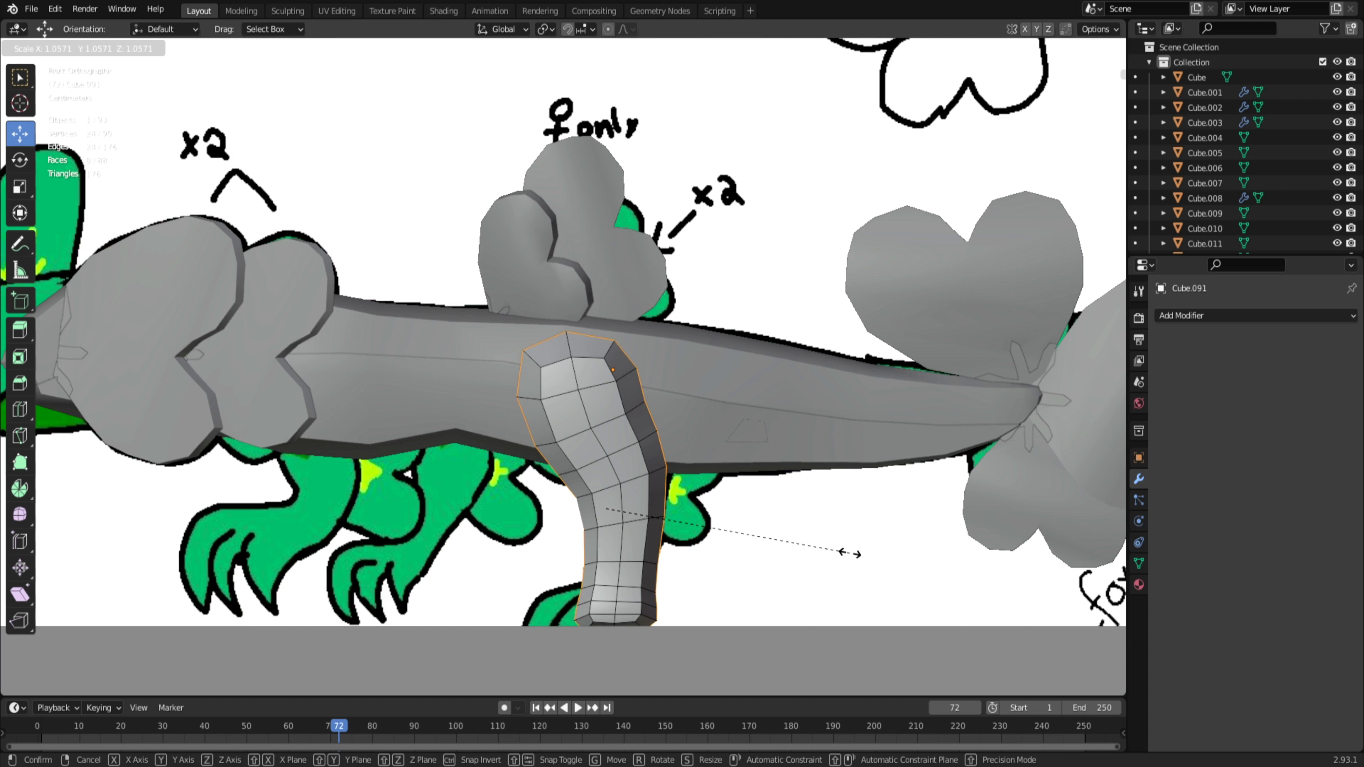
pyautogui.click(850, 553)
# Step: Flatten the leg object to about 0.60 of its thickness along Y and shift it slightly along Y
pyautogui.press('Tab')
pyautogui.moveTo(850, 554); pyautogui.dragTo(611, 648, button='middle')
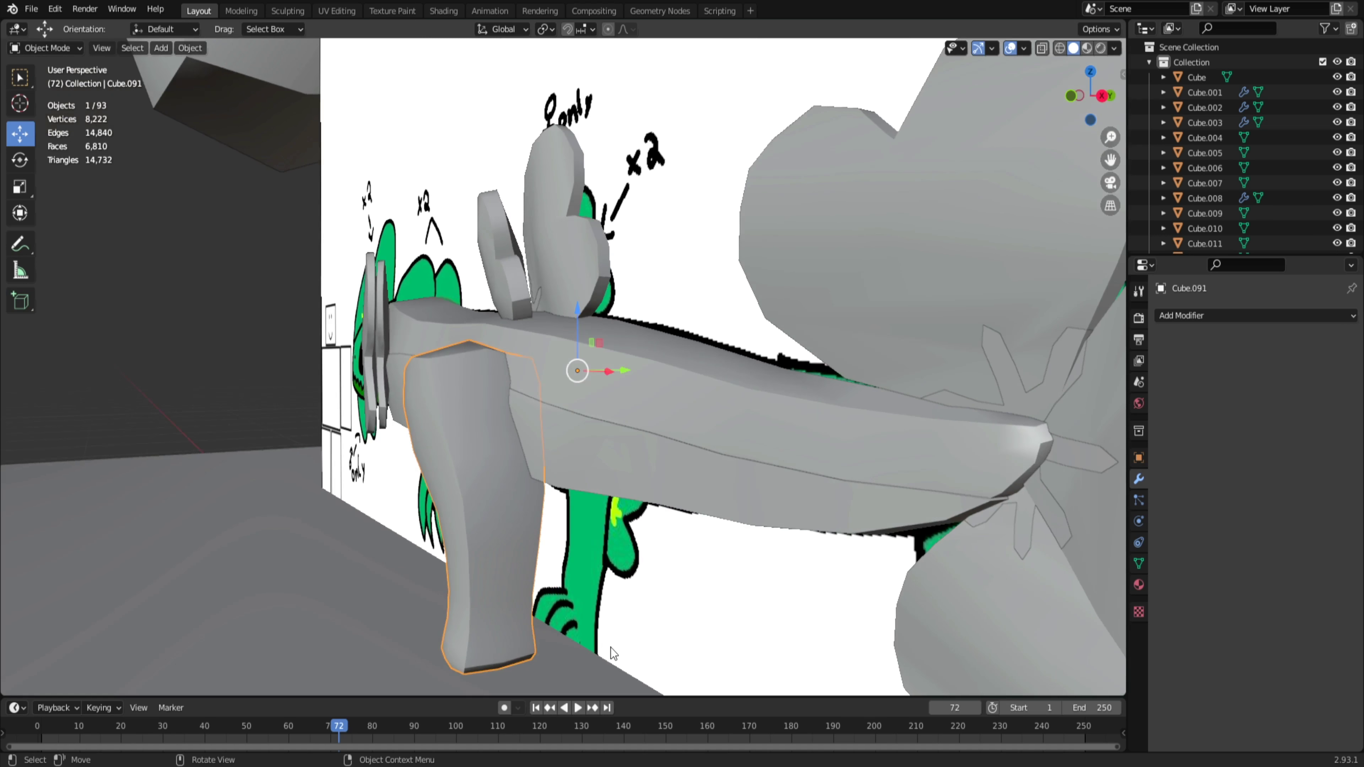
pyautogui.press('s')
pyautogui.press('y')
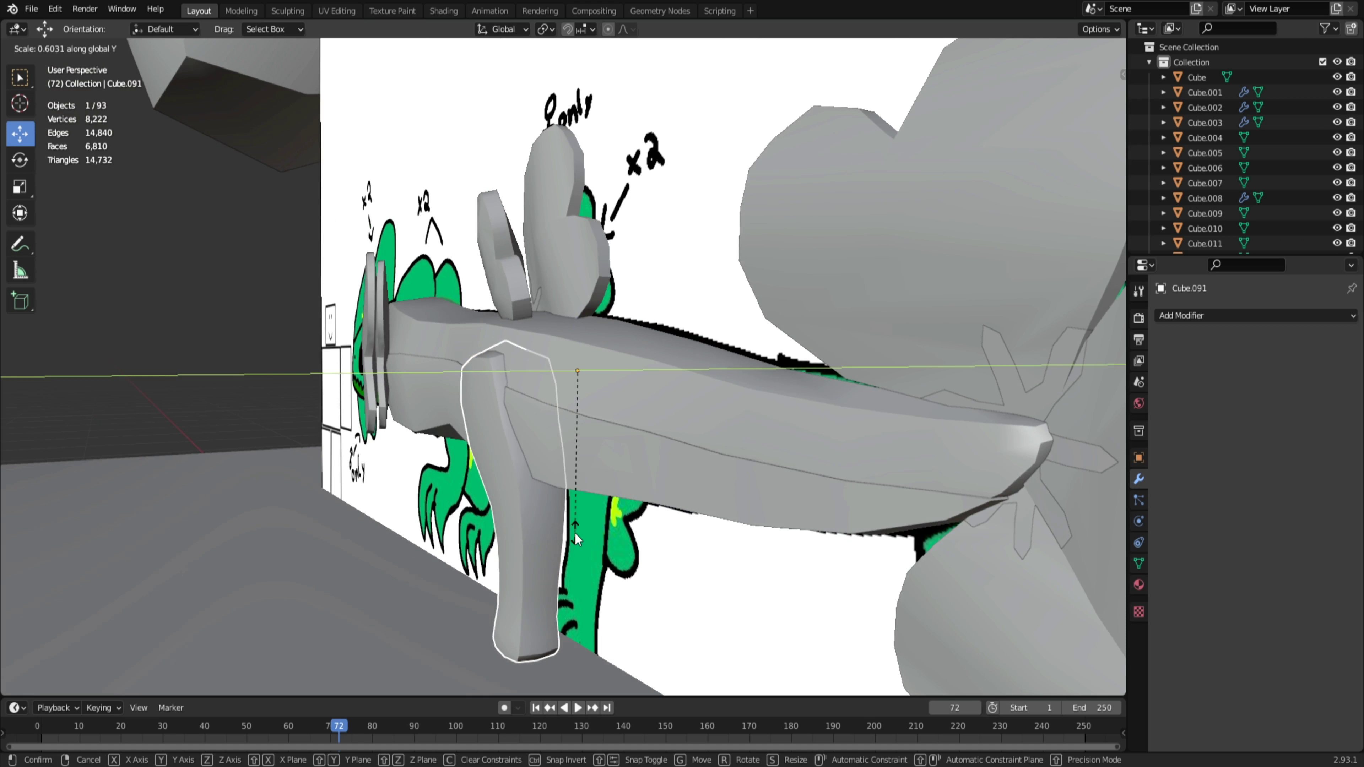
pyautogui.click(575, 531)
pyautogui.moveTo(615, 372); pyautogui.dragTo(603, 372)
pyautogui.moveTo(605, 396); pyautogui.dragTo(669, 411, button='middle')
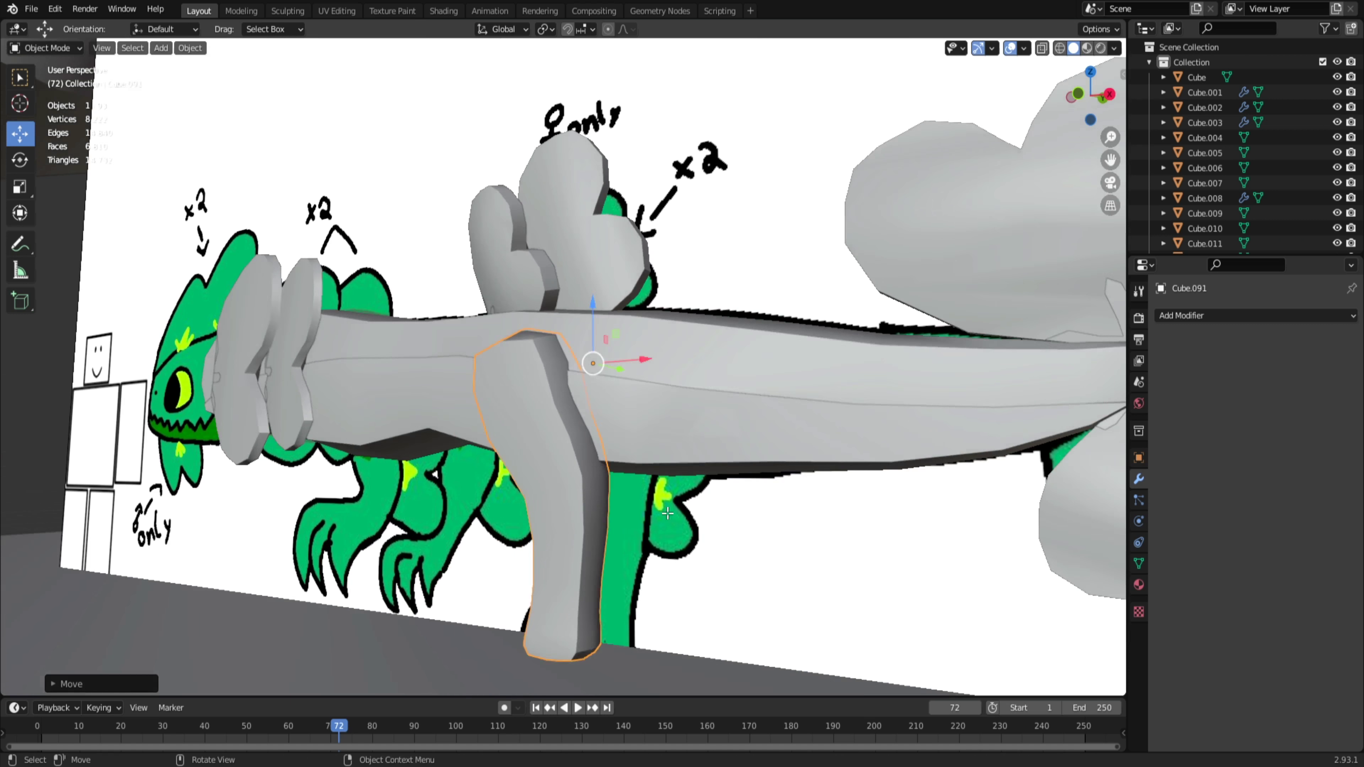
# Step: With X-ray on in front view, move, rotate and scale the knee edge loop to match the bend in the reference drawing
pyautogui.press('Tab')
pyautogui.moveTo(553, 433); pyautogui.dragTo(595, 448, button='middle')
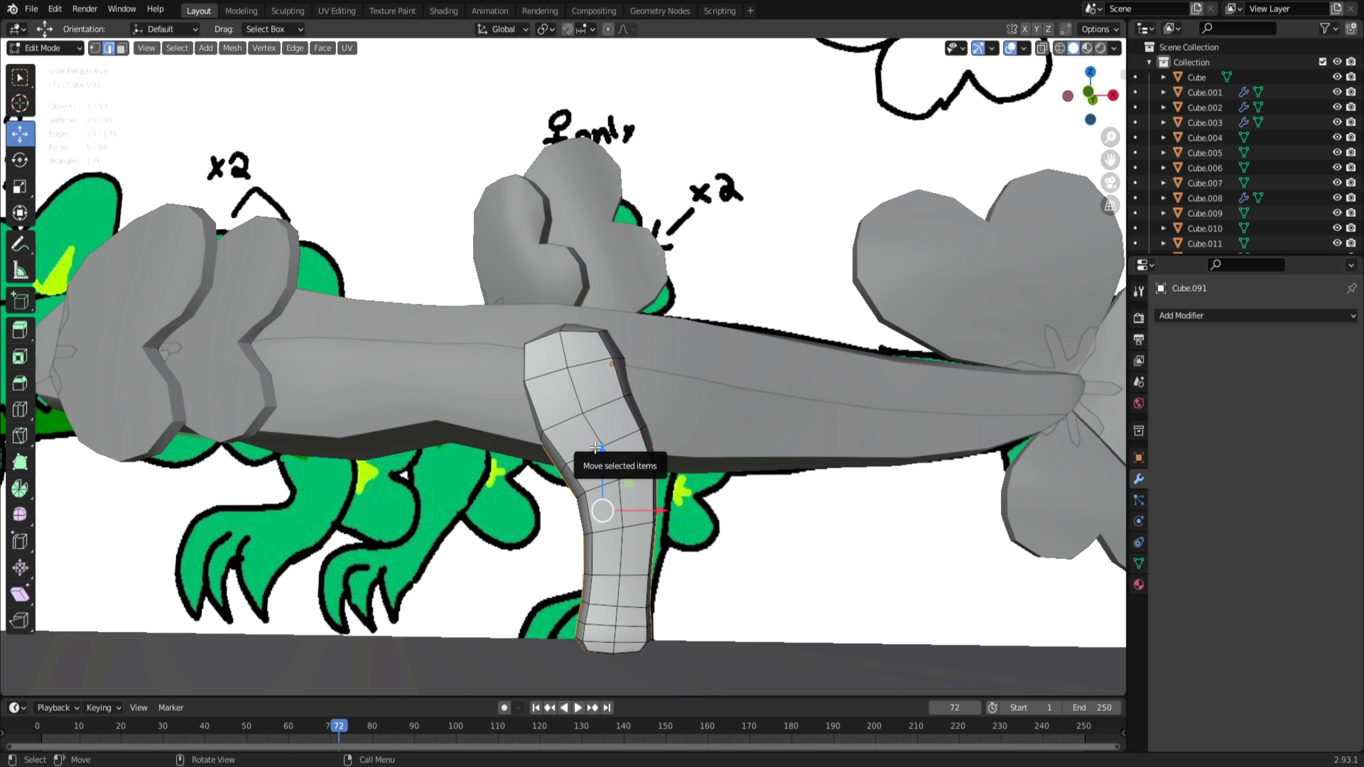
pyautogui.press('KP_1')
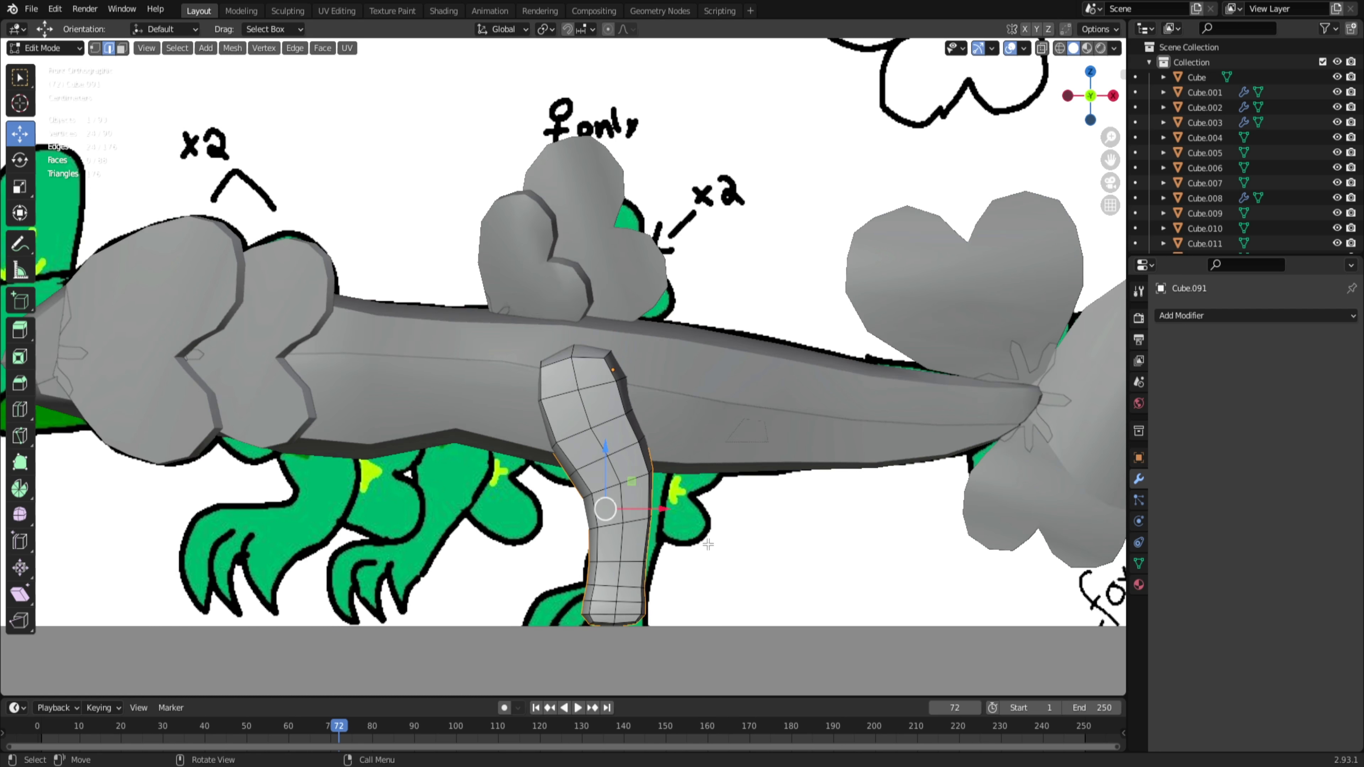
pyautogui.hotkey('alt', 'z')
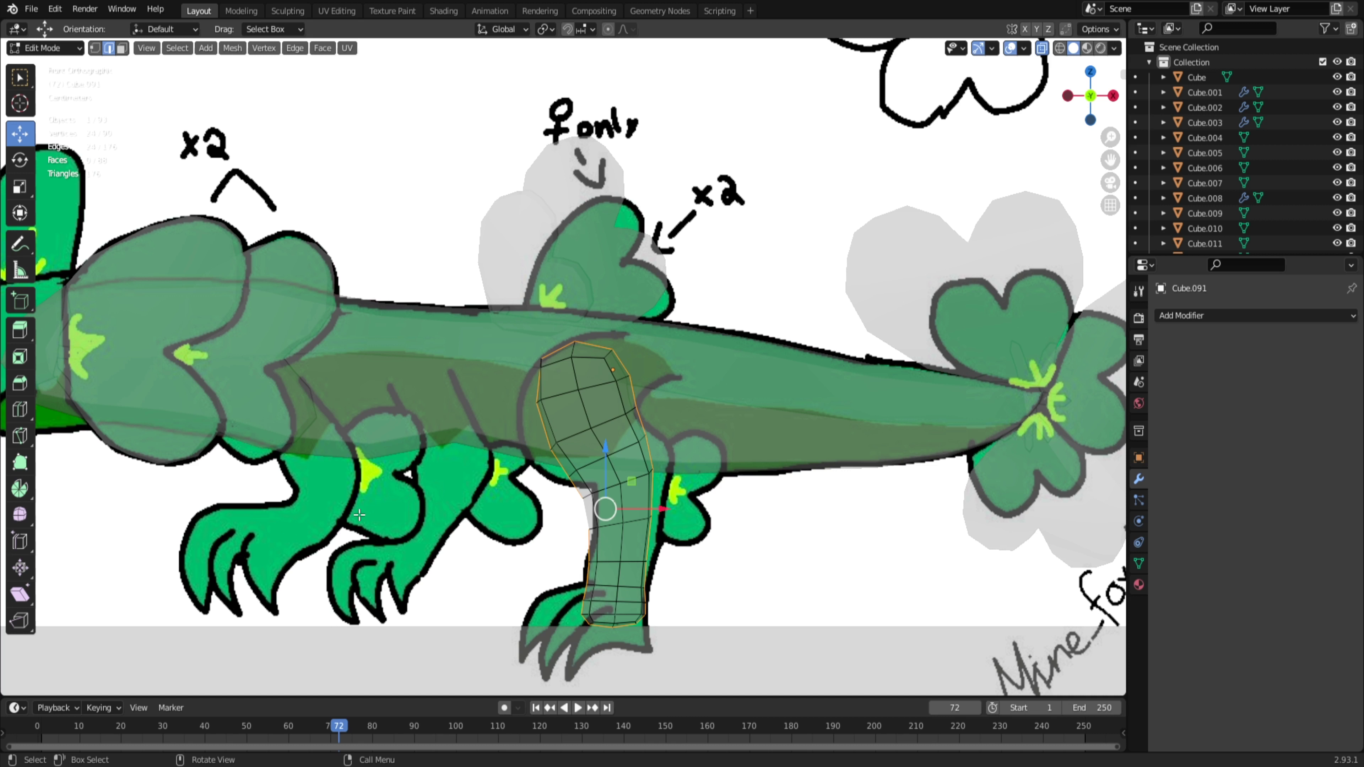
pyautogui.scroll(3, 725, 575)
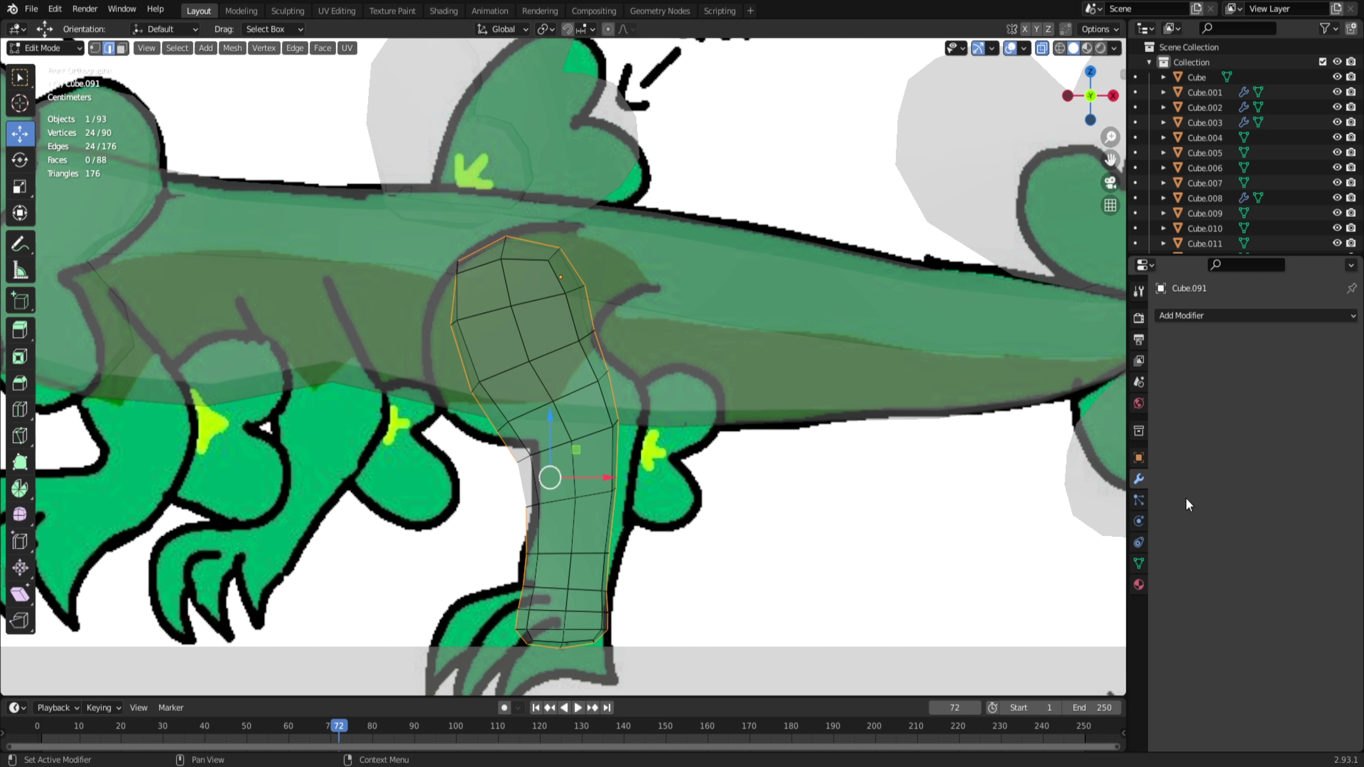
pyautogui.keyDown('alt'); pyautogui.click(606, 430); pyautogui.keyUp('alt')
pyautogui.press('g')
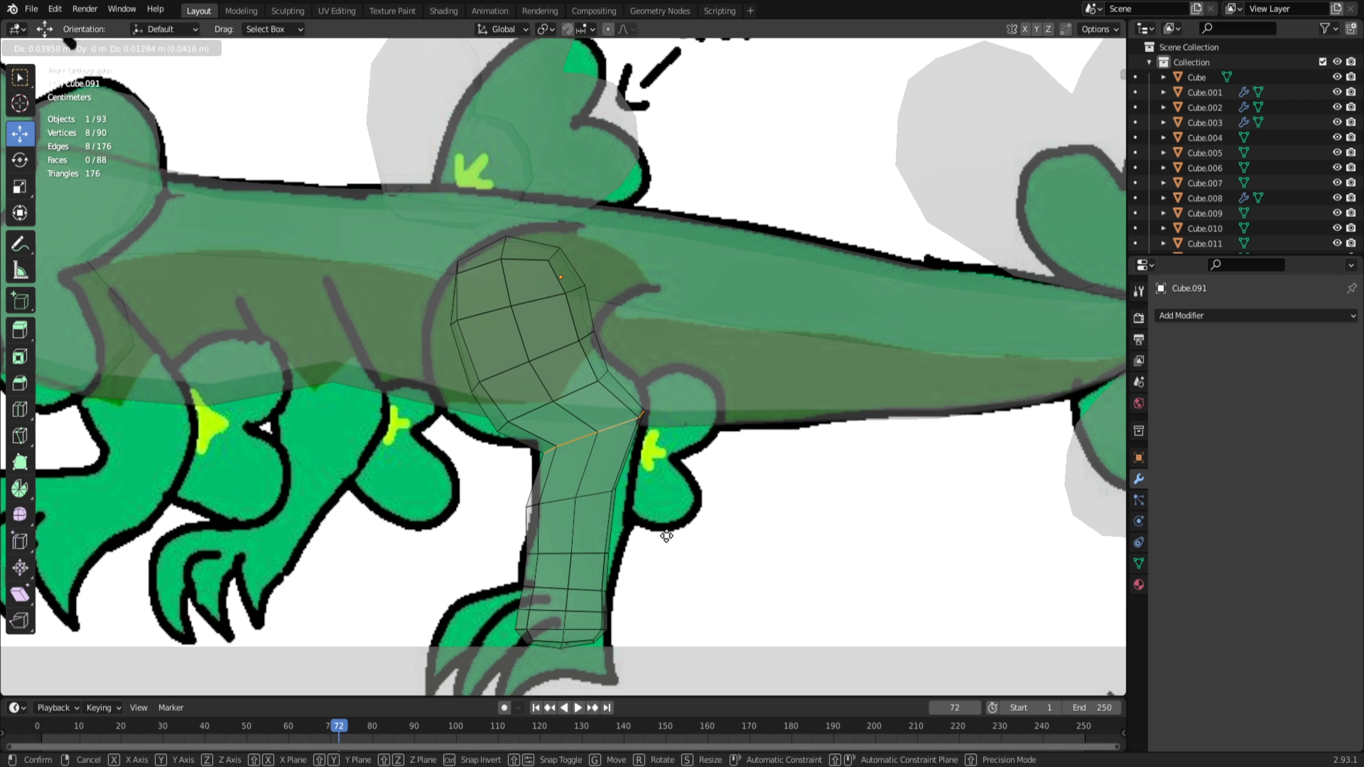
pyautogui.click(667, 535)
pyautogui.press('r')
pyautogui.click(671, 529)
pyautogui.press('s')
pyautogui.click(685, 542)
# Step: Move the edge loop below the knee onto the drawn shin and widen it to fit the outline
pyautogui.keyDown('alt'); pyautogui.click(609, 497); pyautogui.keyUp('alt')
pyautogui.press('g')
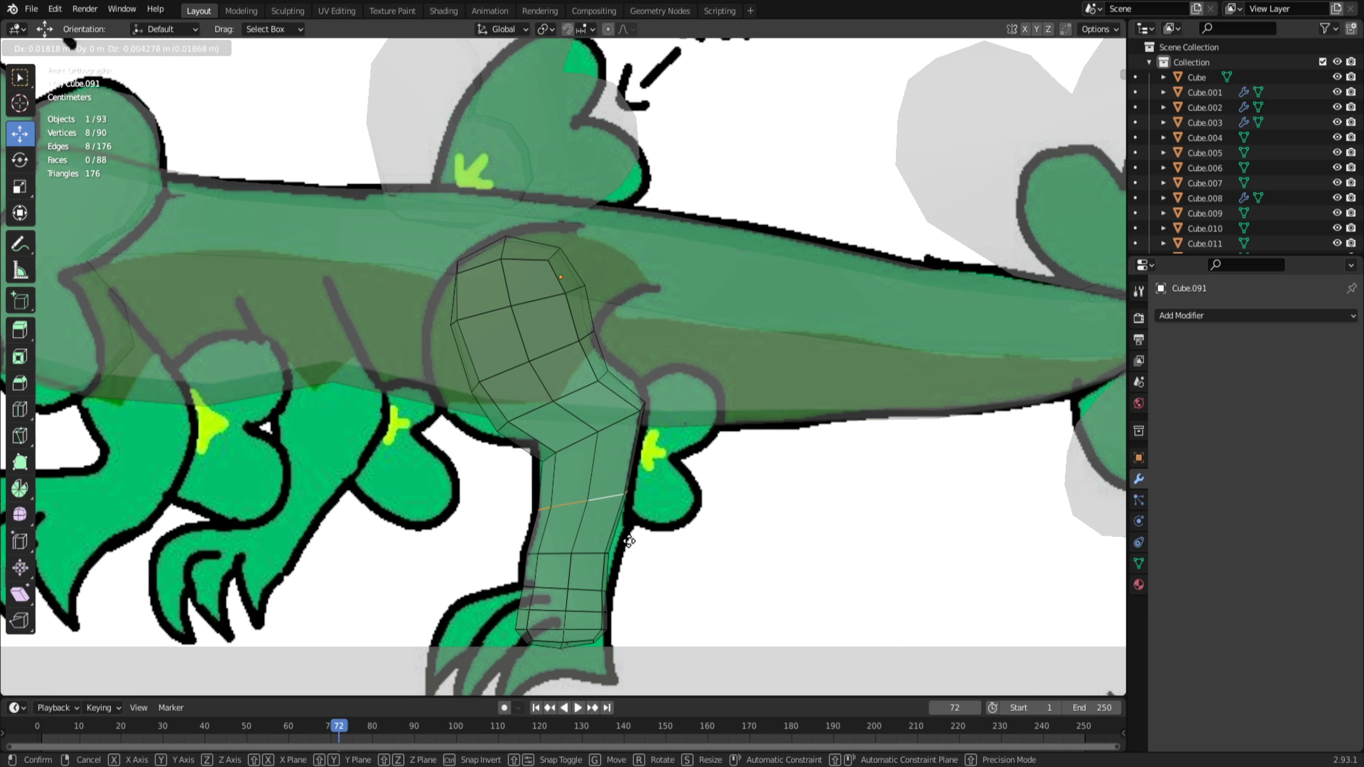
pyautogui.click(629, 533)
pyautogui.press('s')
pyautogui.click(639, 540)
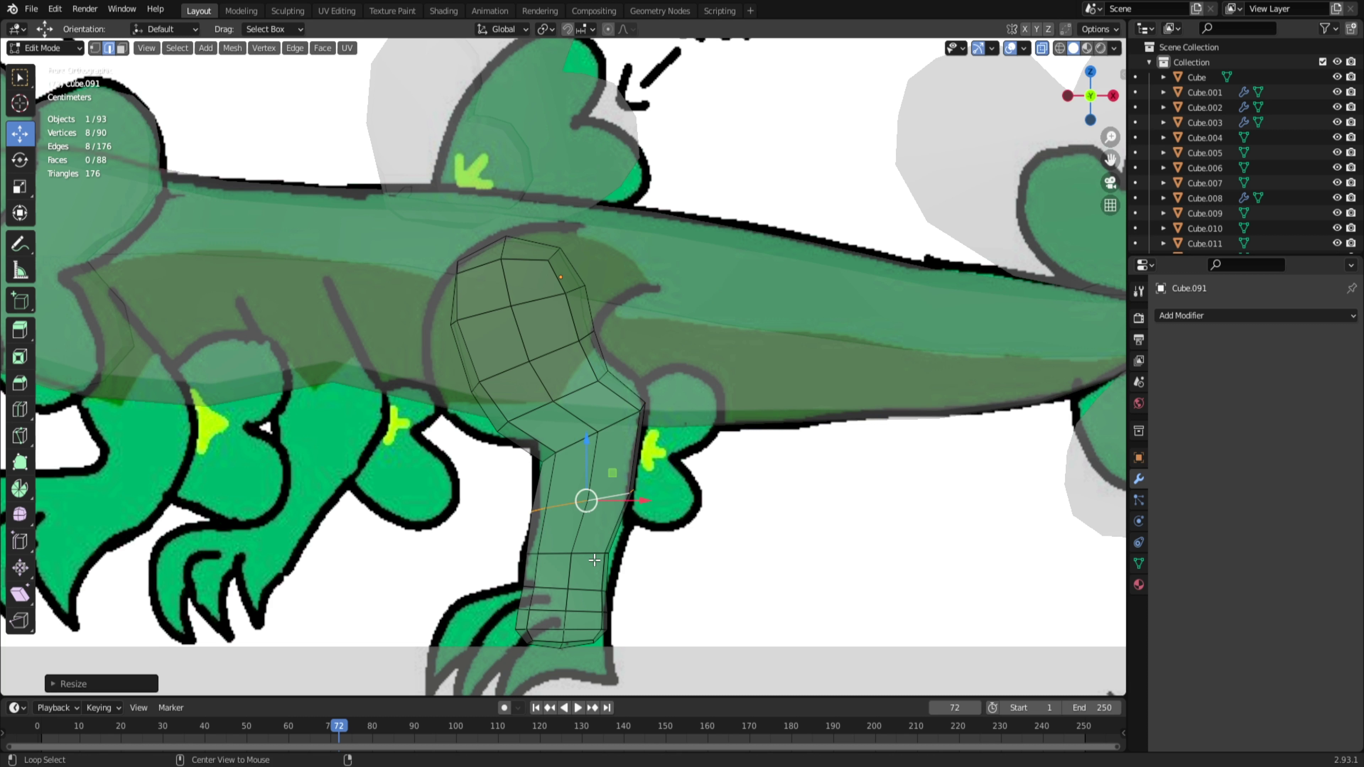
# Step: Dissolve the surplus horizontal edge loops at mid-shin and just above the sole
pyautogui.keyDown('alt'); pyautogui.click(595, 561); pyautogui.keyUp('alt')
pyautogui.rightClick(585, 557)
pyautogui.click(584, 558)
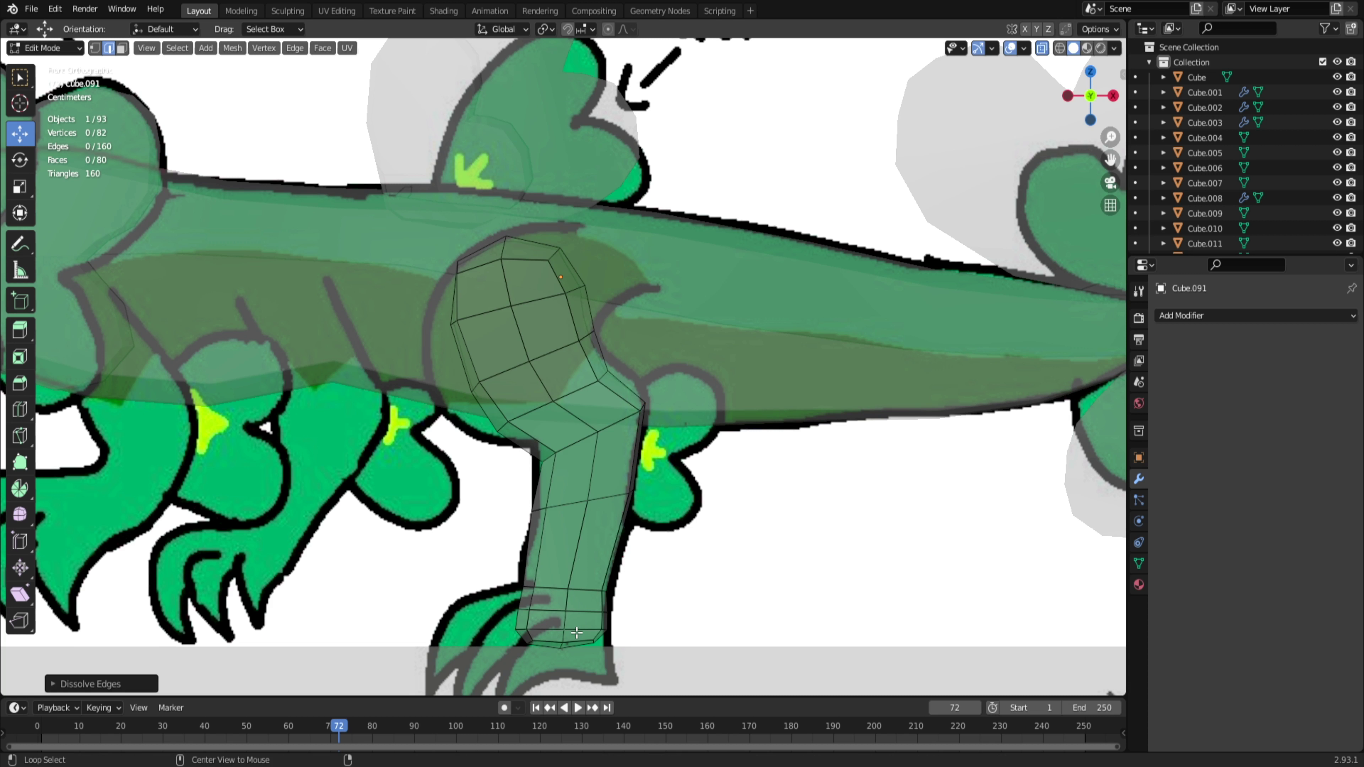
pyautogui.keyDown('alt'); pyautogui.click(577, 633); pyautogui.keyUp('alt')
pyautogui.rightClick(577, 632)
pyautogui.click(577, 631)
# Step: Widen the bottom end of the leg and nudge it to match the reference foot's width
pyautogui.moveTo(508, 618); pyautogui.dragTo(688, 700)
pyautogui.press('g')
pyautogui.rightClick(626, 652)
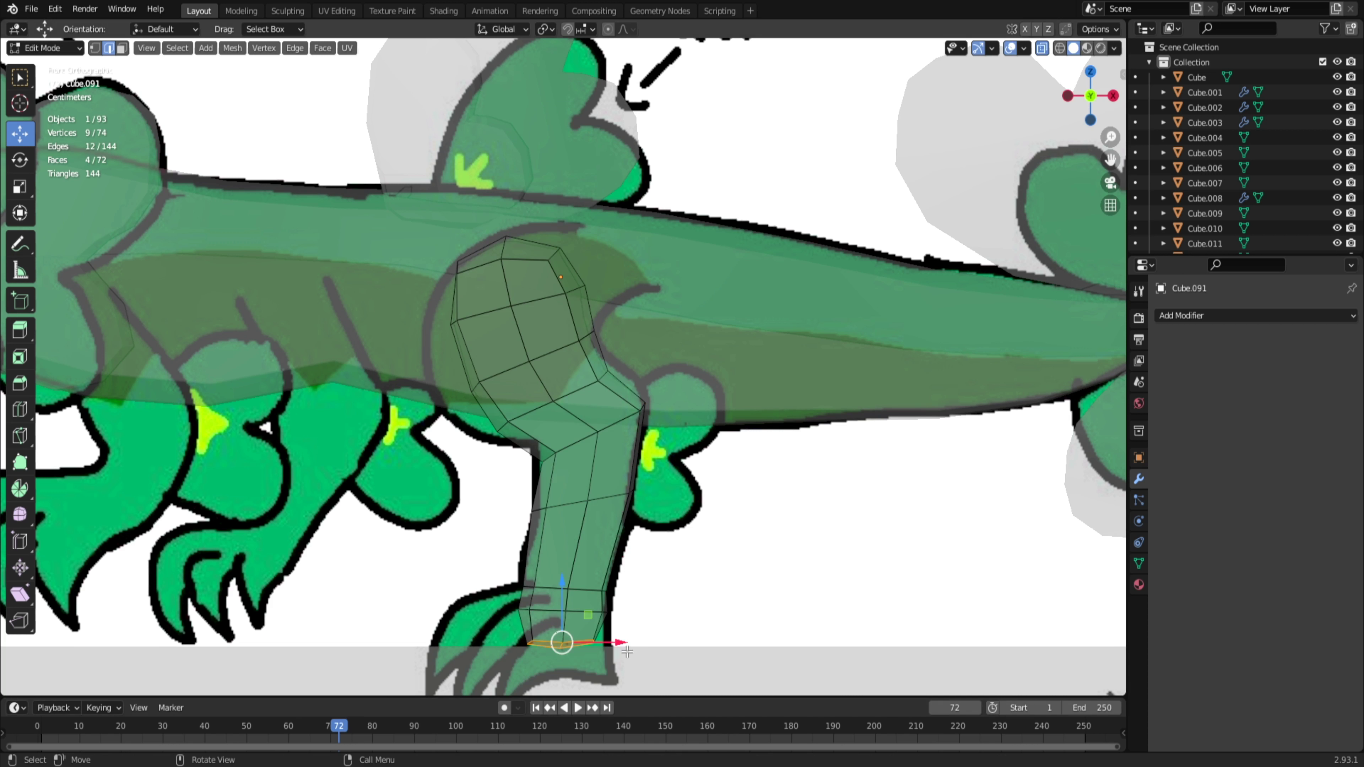
pyautogui.press('s')
pyautogui.click(658, 657)
pyautogui.press('g')
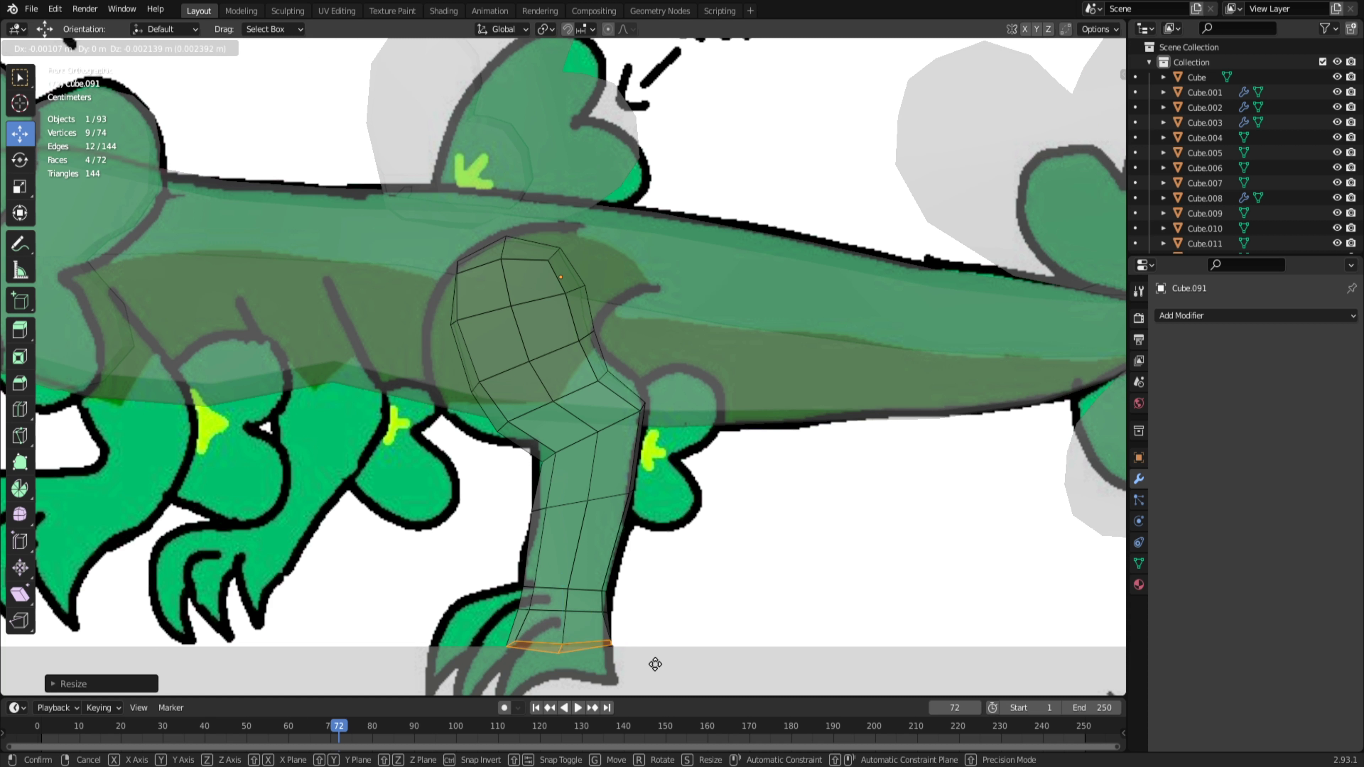
pyautogui.click(654, 665)
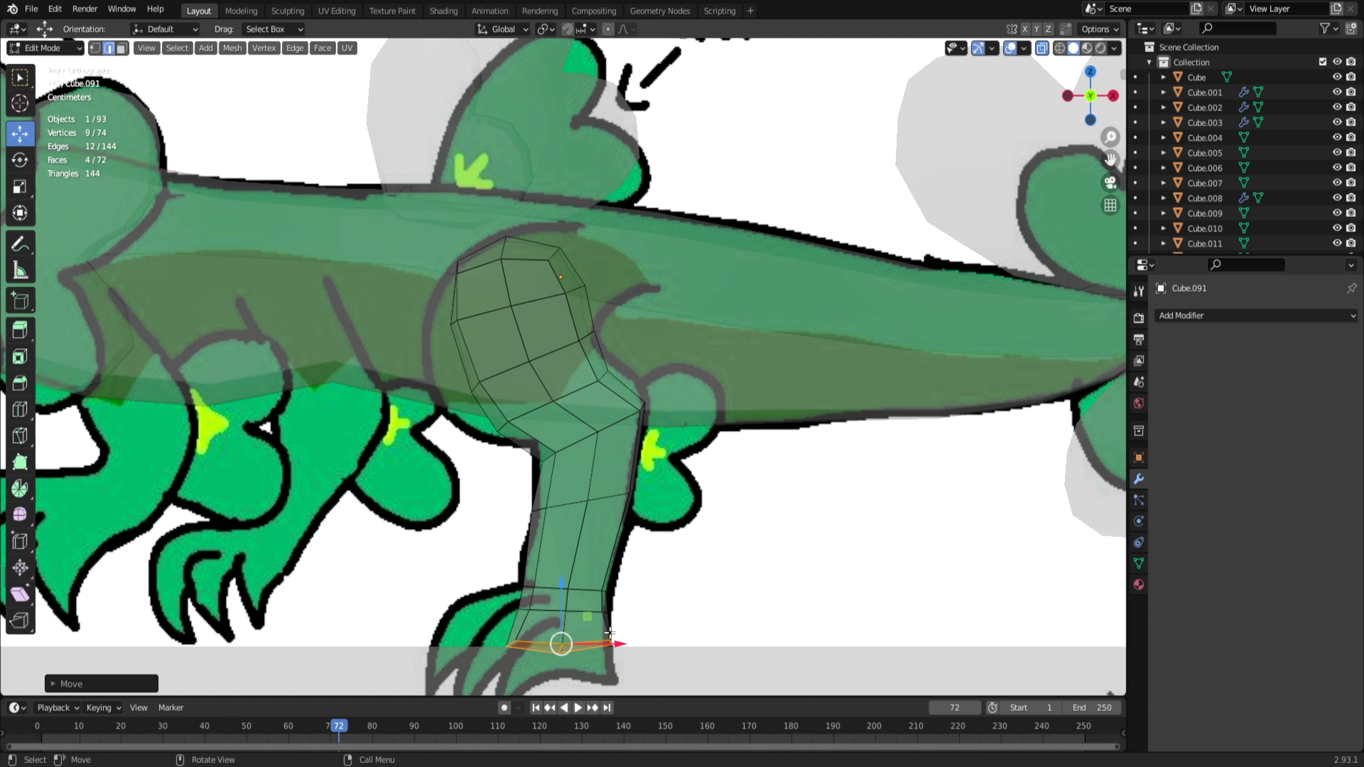
# Step: Dissolve the edge loop just below the ankle and rotate the ankle loop level
pyautogui.keyDown('alt'); pyautogui.click(590, 617); pyautogui.keyUp('alt')
pyautogui.rightClick(634, 632)
pyautogui.click(625, 642)
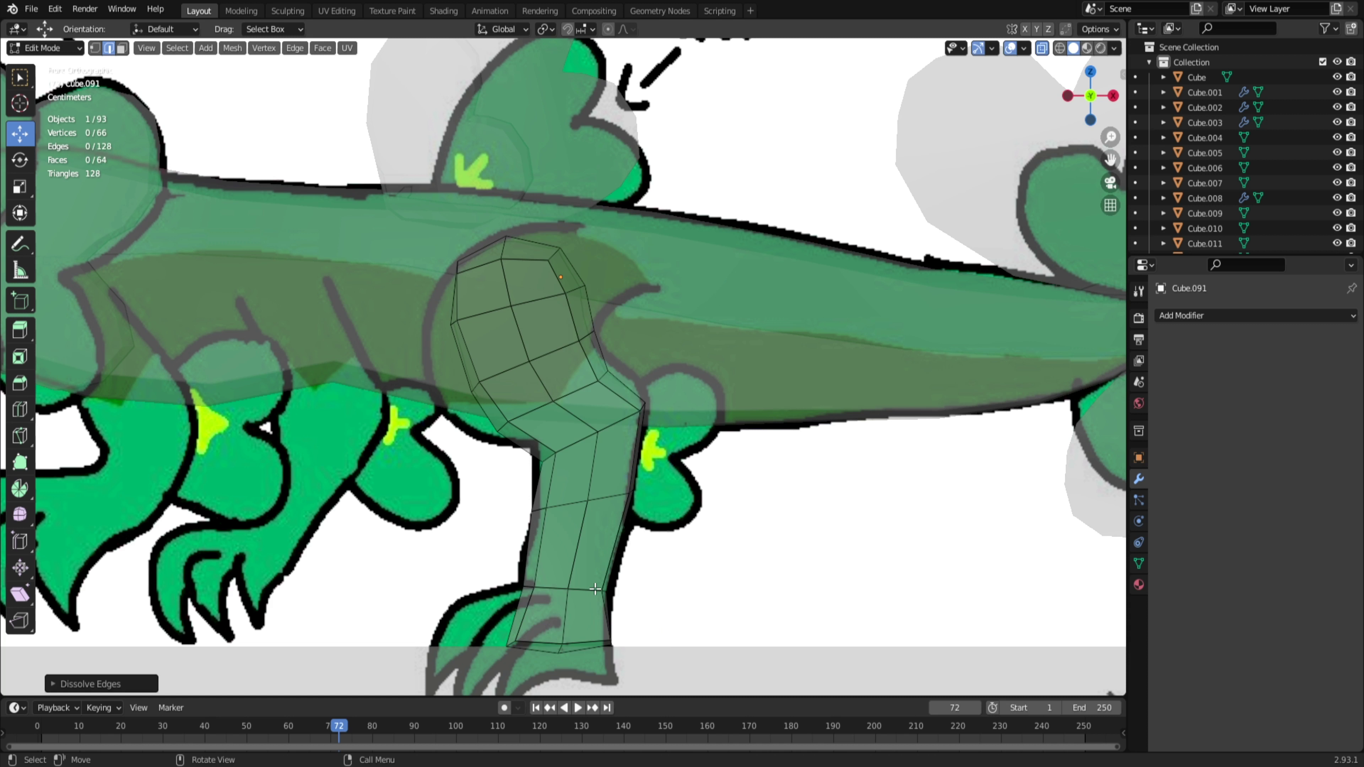
pyautogui.keyDown('alt'); pyautogui.click(595, 589); pyautogui.keyUp('alt')
pyautogui.press('r')
pyautogui.click(658, 629)
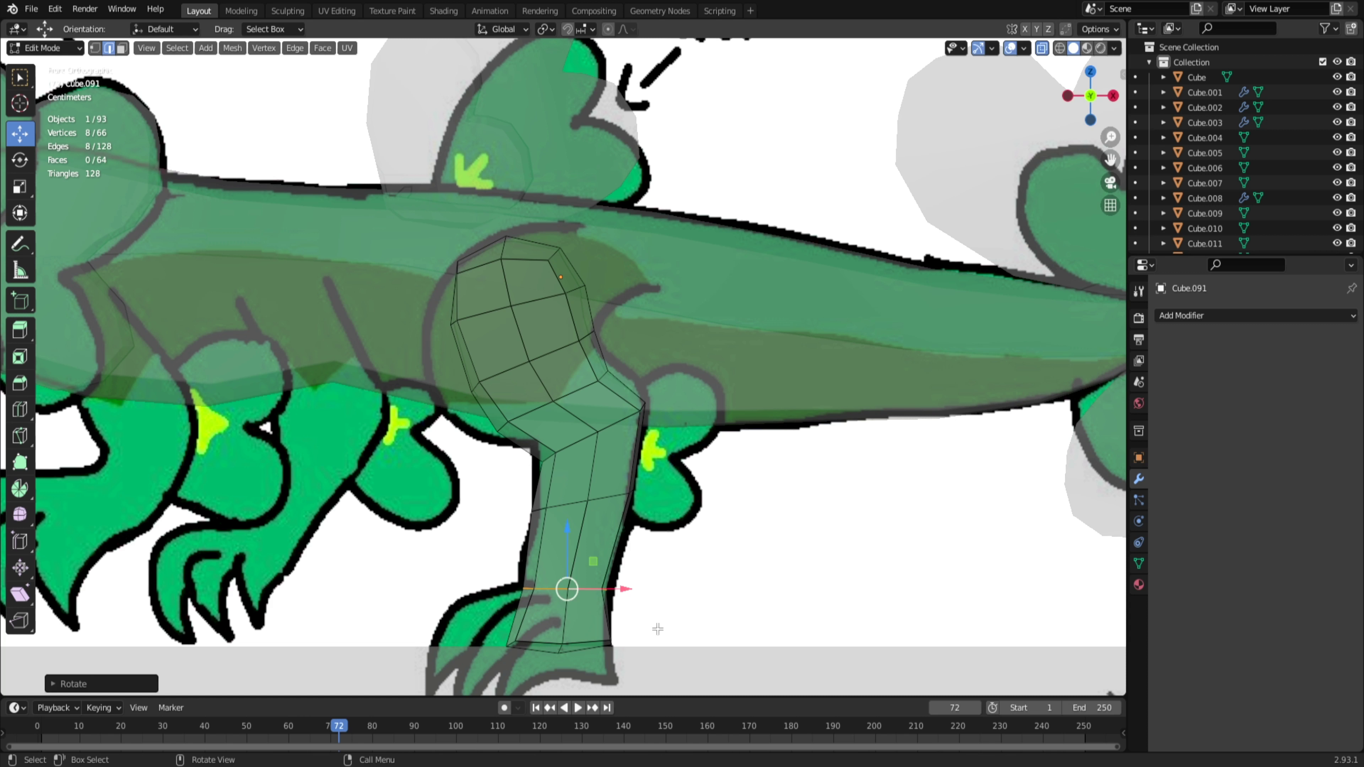
# Step: Scale the edge loop just above the knee to fit the drawing and dissolve the thigh loop above it
pyautogui.keyDown('alt'); pyautogui.click(590, 395); pyautogui.keyUp('alt')
pyautogui.press('s')
pyautogui.click(628, 462)
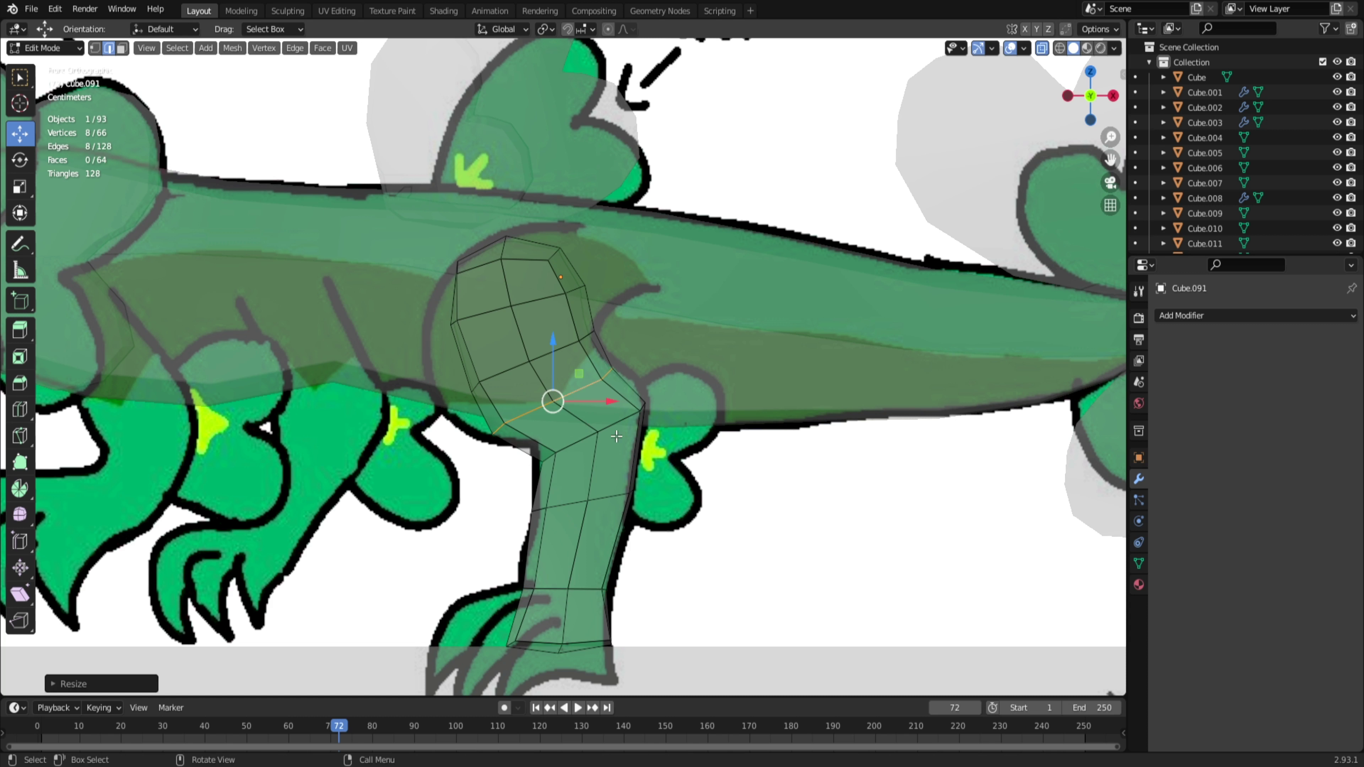
pyautogui.keyDown('alt'); pyautogui.click(564, 350); pyautogui.keyUp('alt')
pyautogui.rightClick(560, 386)
pyautogui.click(518, 463)
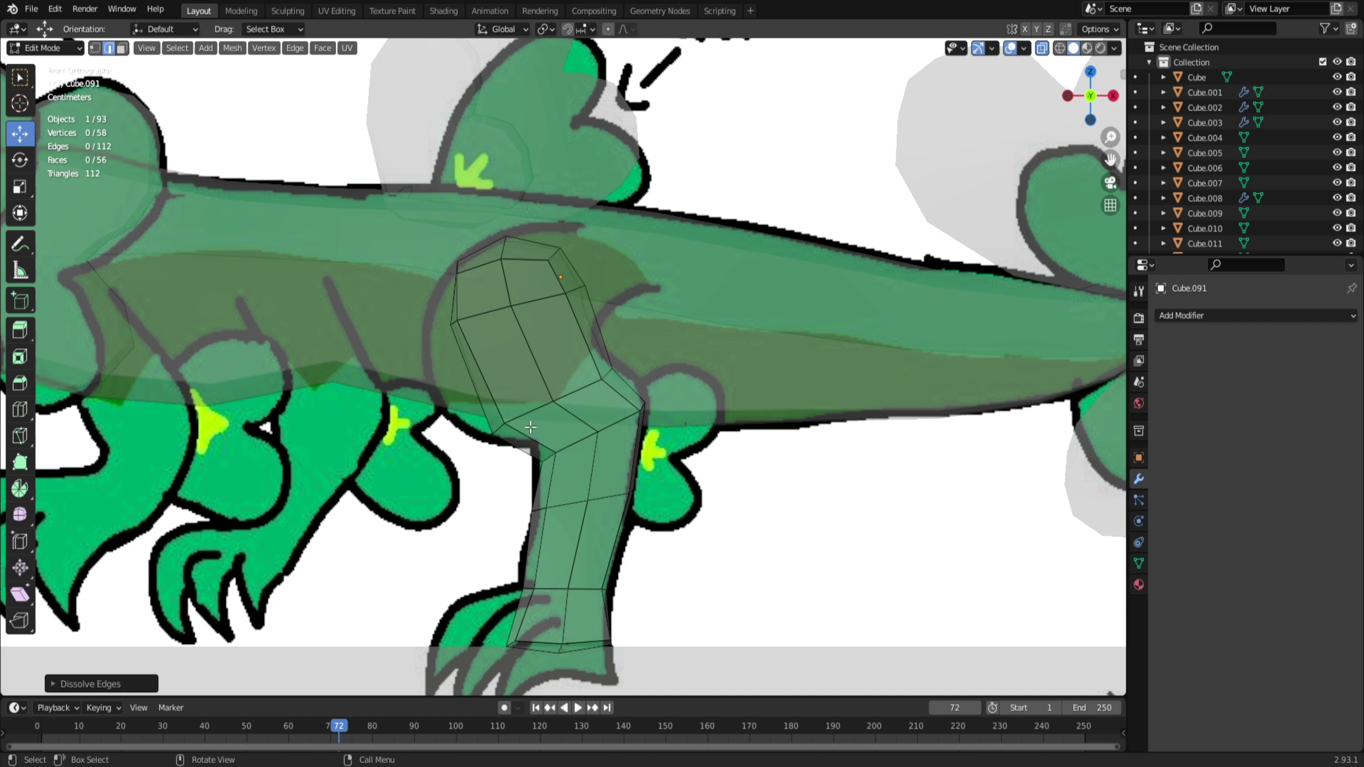
# Step: Move the remaining thigh edge loop down and scale it to even out the thigh's shape
pyautogui.keyDown('alt'); pyautogui.click(536, 309); pyautogui.keyUp('alt')
pyautogui.press('g')
pyautogui.click(602, 469)
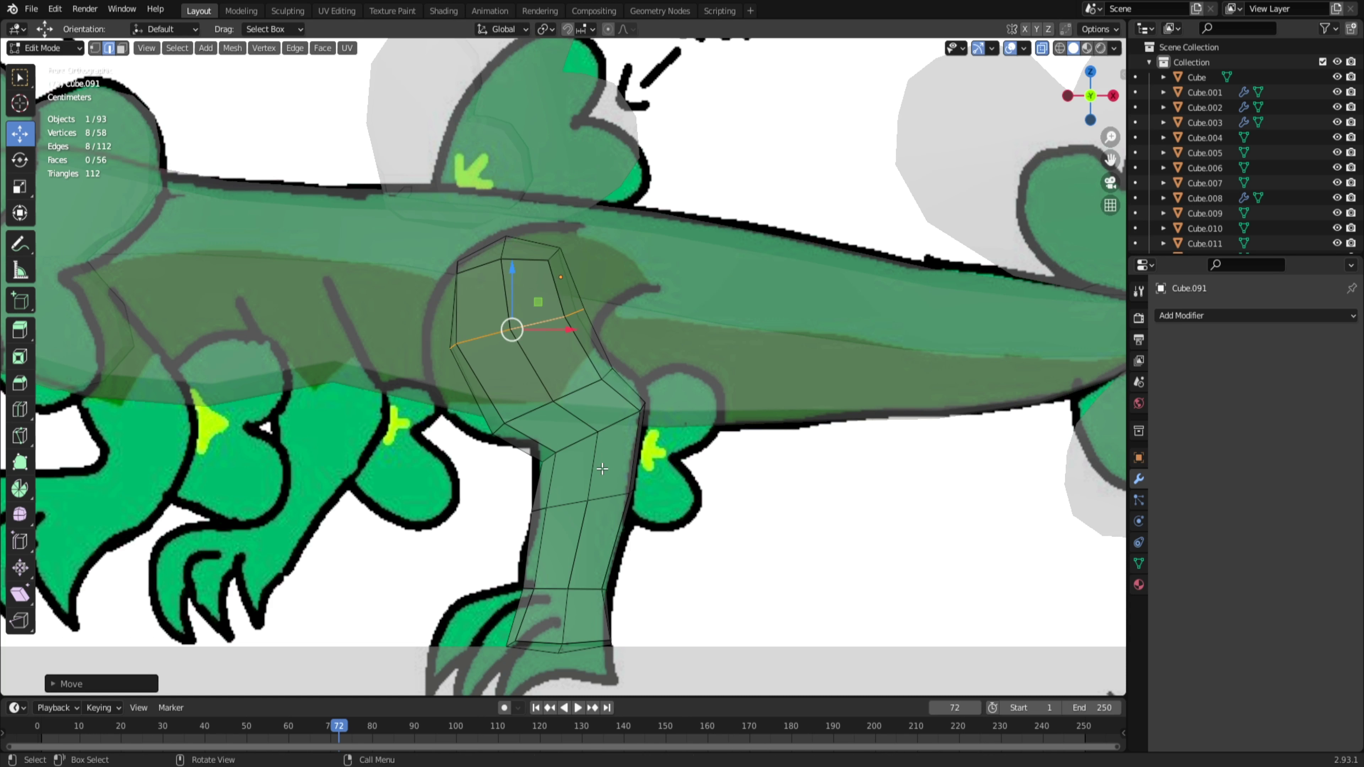
pyautogui.press('s')
pyautogui.click(583, 475)
pyautogui.moveTo(636, 472); pyautogui.dragTo(477, 486, button='middle')
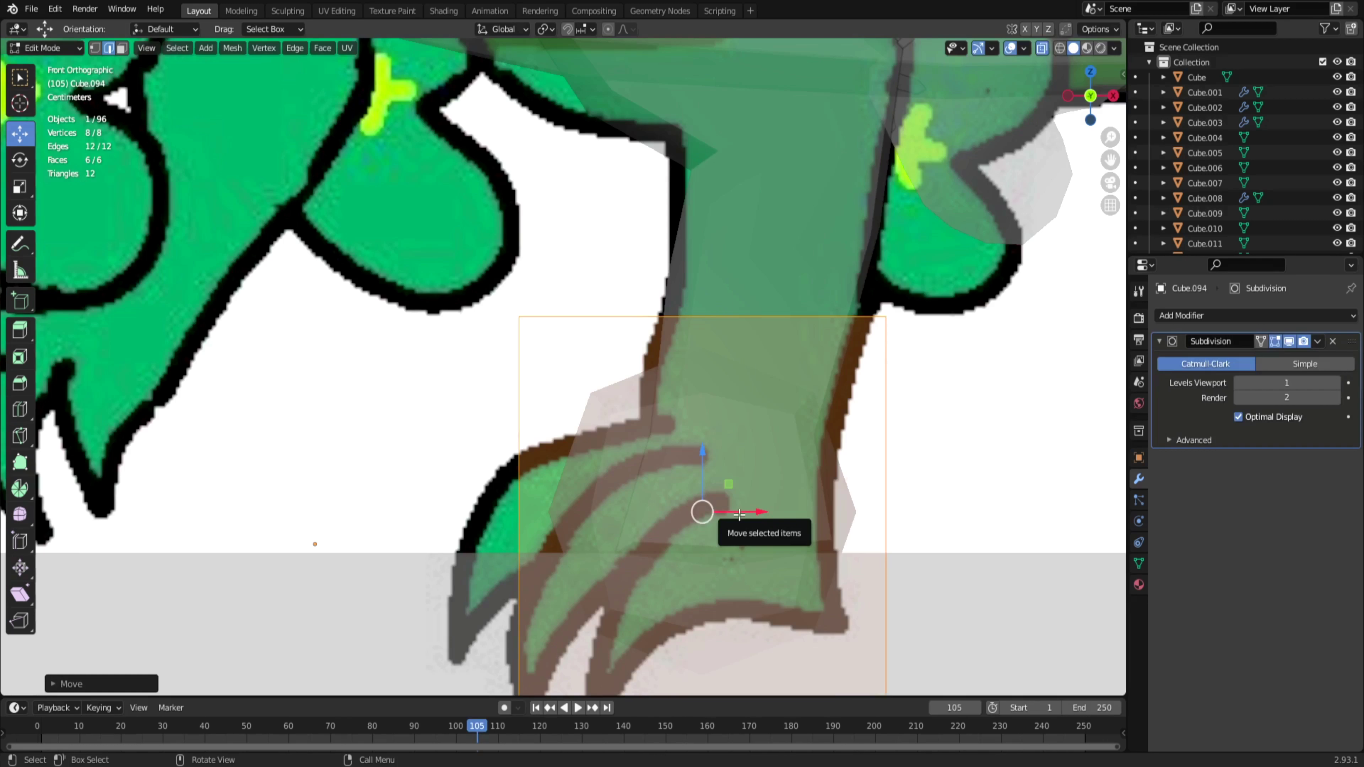
# Step: Scale down the new subdivided cube at the foot and check its size against the leg
pyautogui.scroll(-5, 768, 522)
pyautogui.press('s')
pyautogui.click(697, 468)
pyautogui.hotkey('alt', 'z')
pyautogui.scroll(3, 697, 468)
pyautogui.moveTo(697, 468); pyautogui.dragTo(643, 396, button='middle')
pyautogui.scroll(-5, 800, 550)
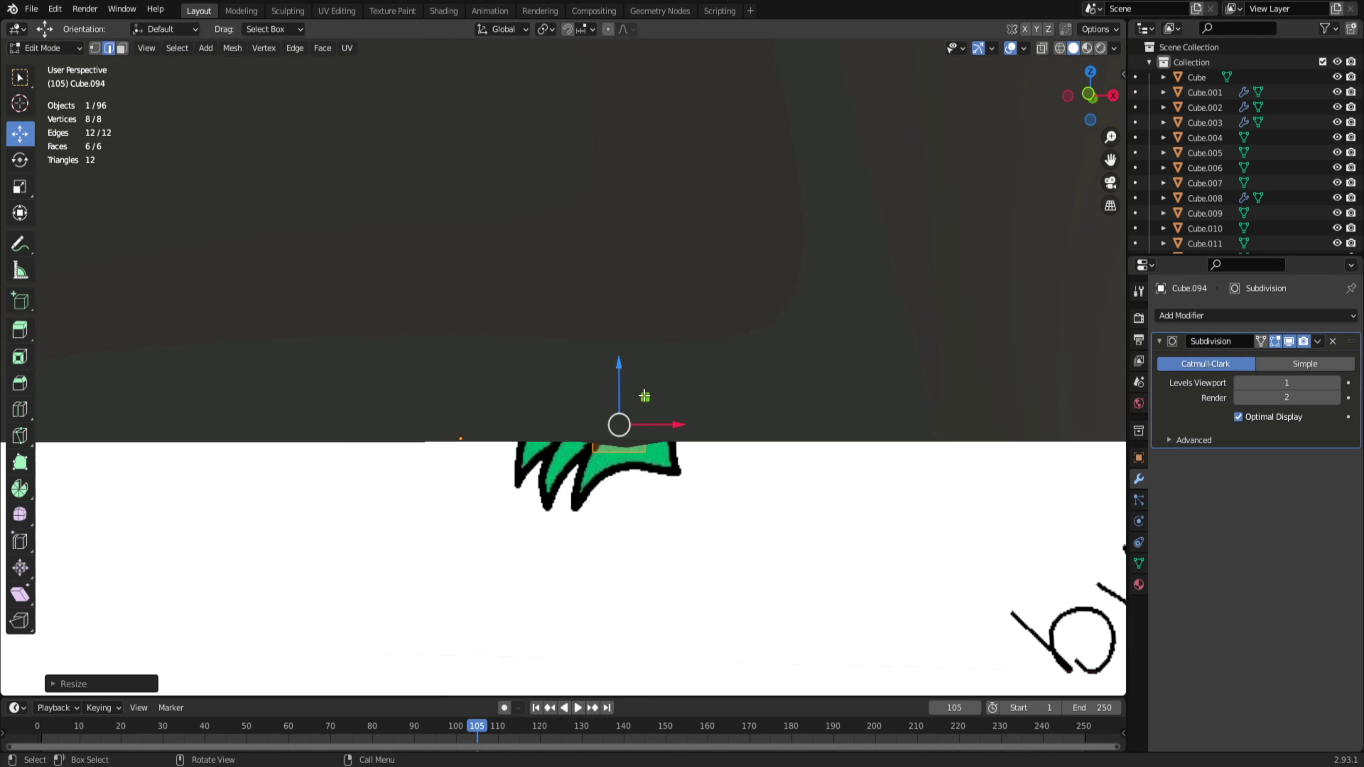
pyautogui.press('KP_1')
pyautogui.scroll(6, 739, 537)
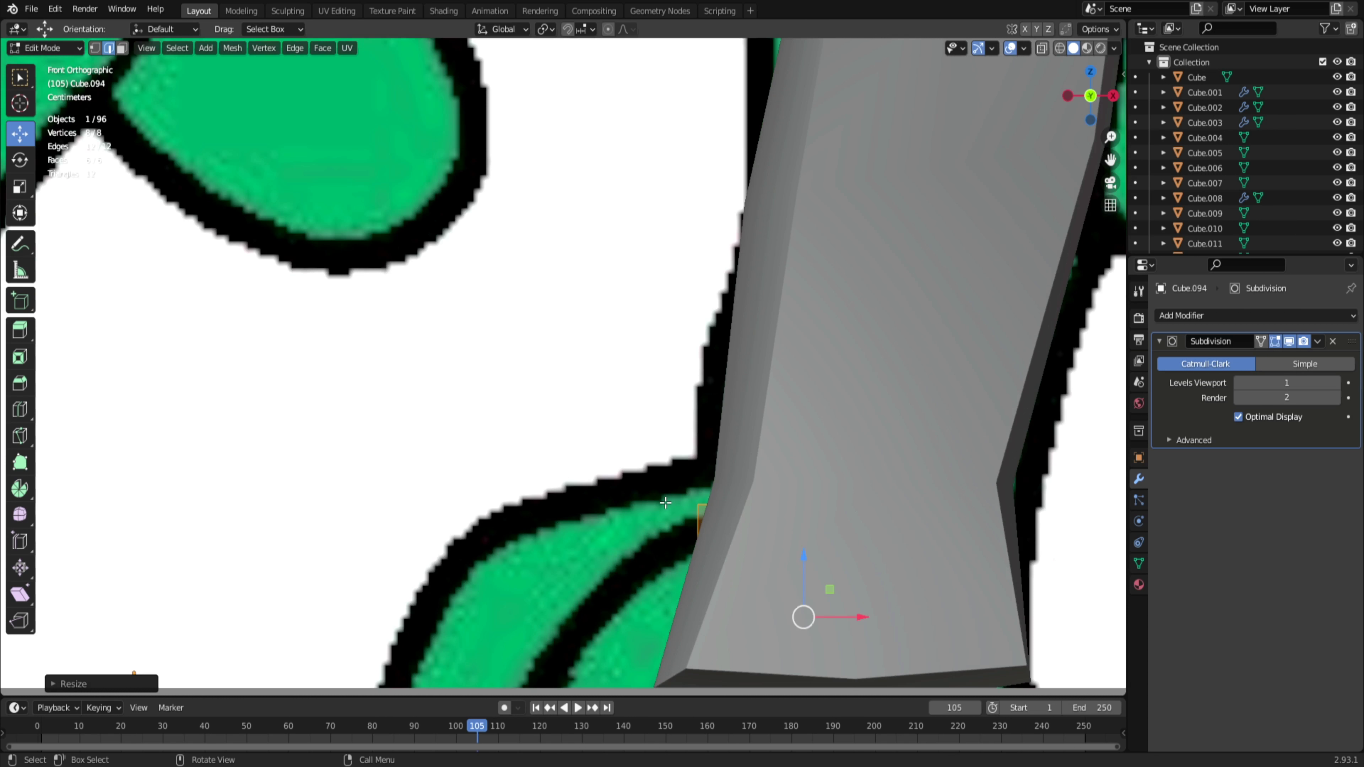
# Step: Shrink the cube to toe size at the front of the ankle and select its front face
pyautogui.press('g')
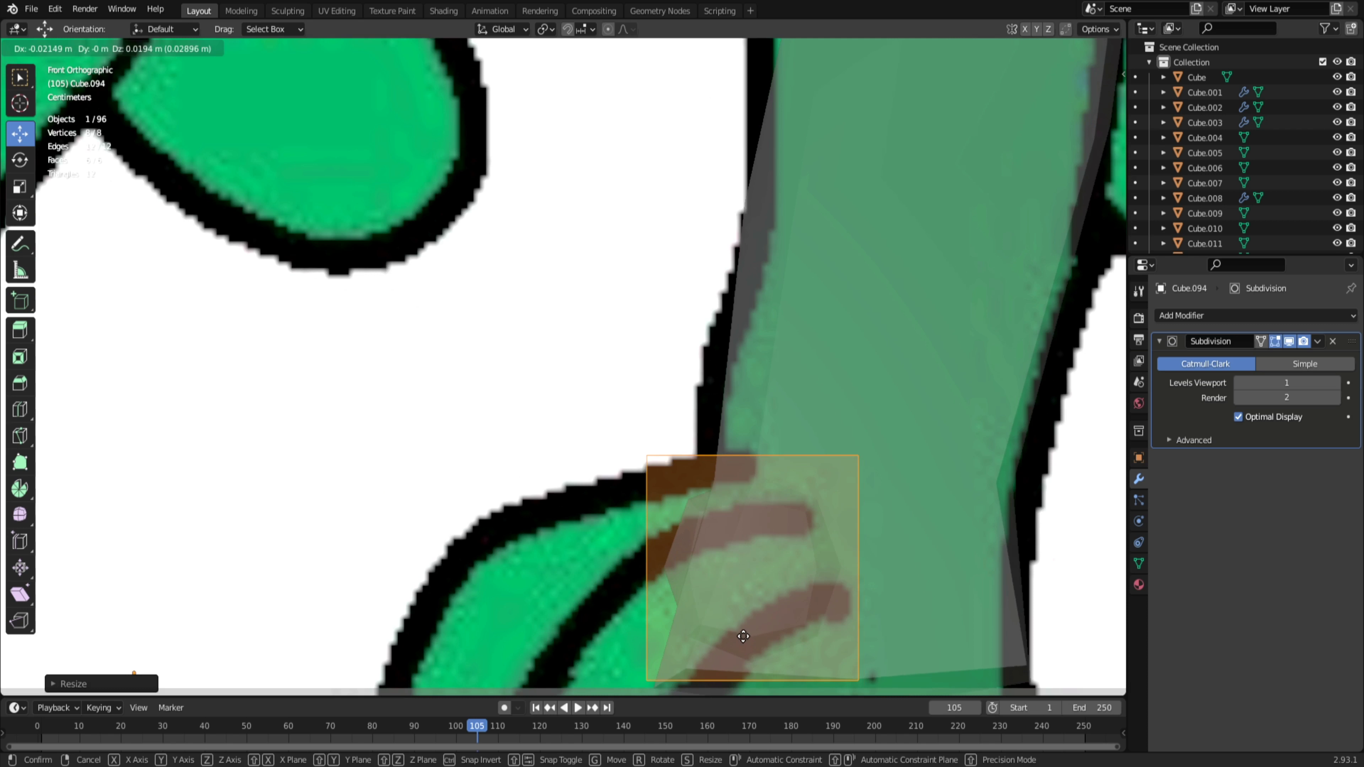
pyautogui.click(746, 635)
pyautogui.scroll(-1, 747, 635)
pyautogui.press('s')
pyautogui.click(747, 569)
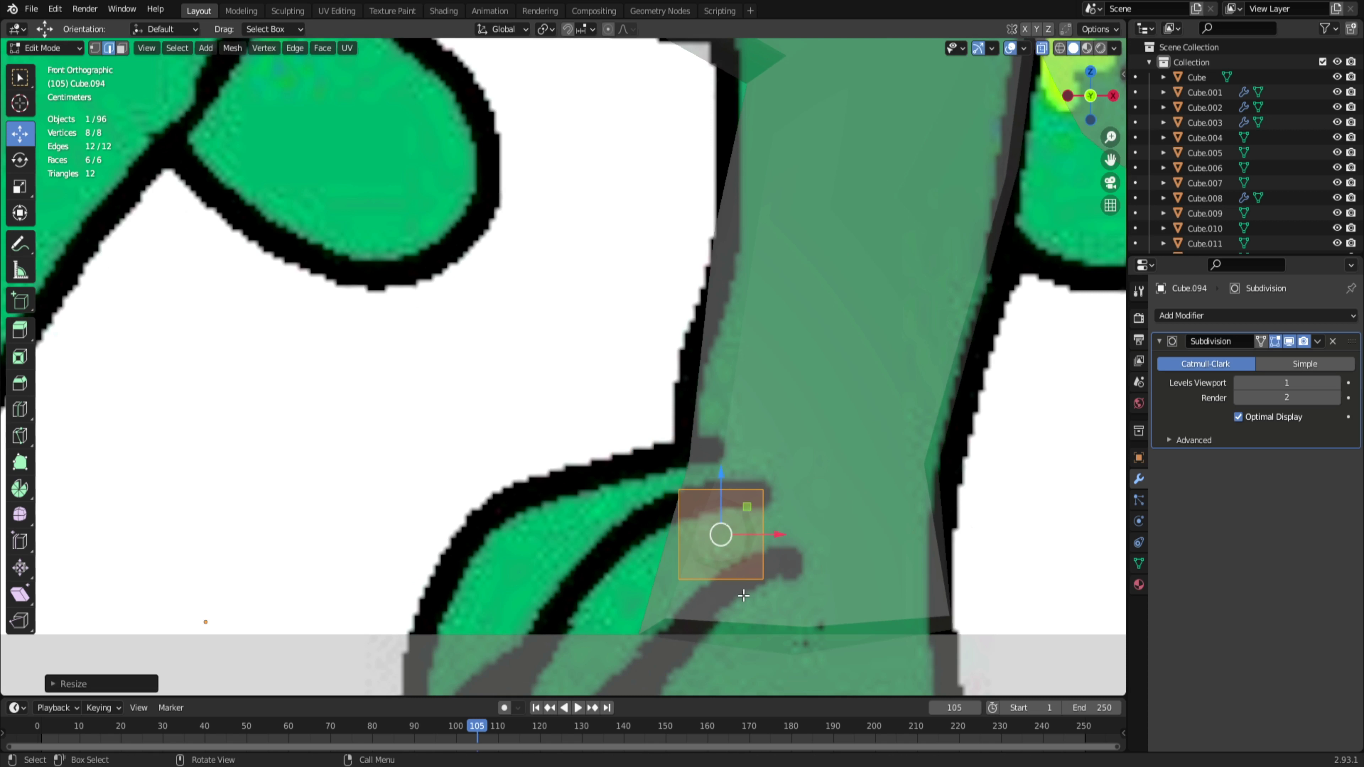
pyautogui.press('g')
pyautogui.click(732, 614)
pyautogui.scroll(-2, 733, 614)
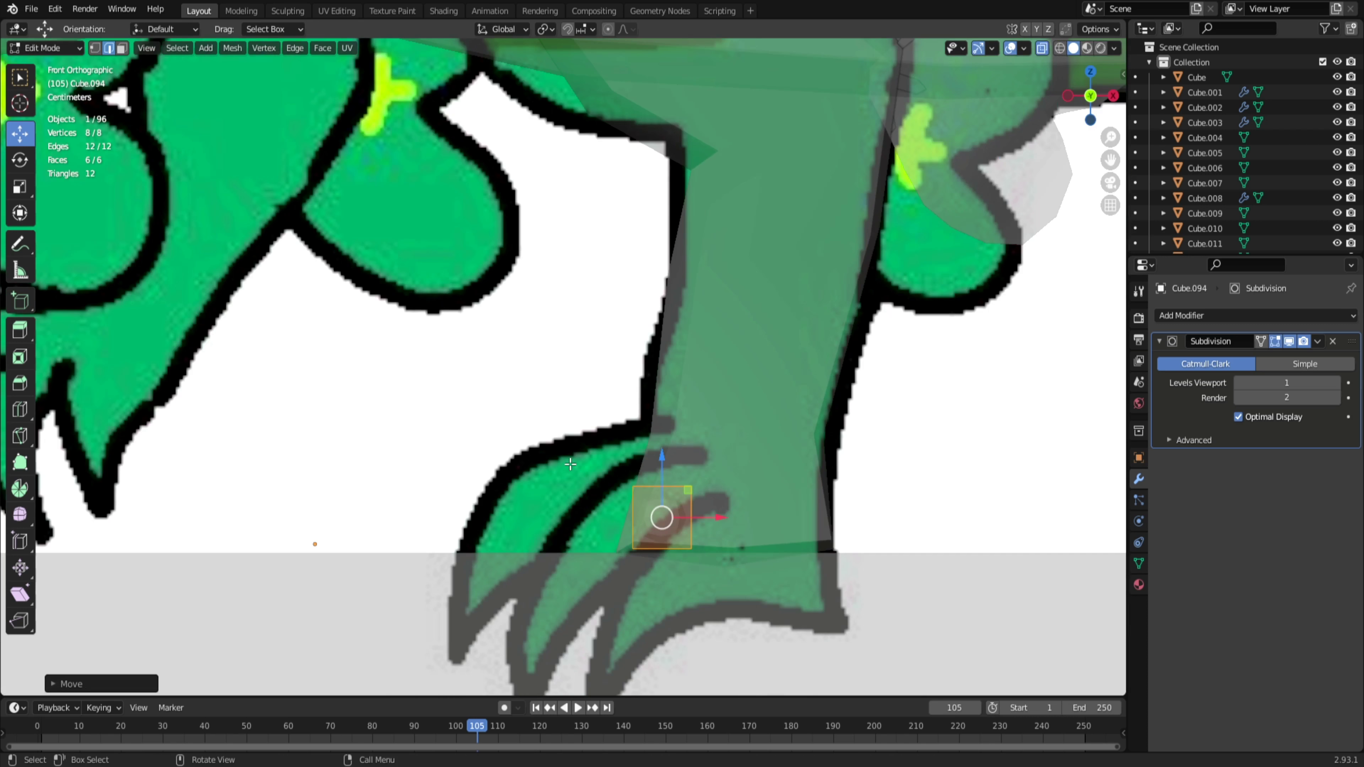
pyautogui.click(633, 518)
pyautogui.scroll(-1, 623, 489)
pyautogui.press('e')
pyautogui.rightClick(677, 625)
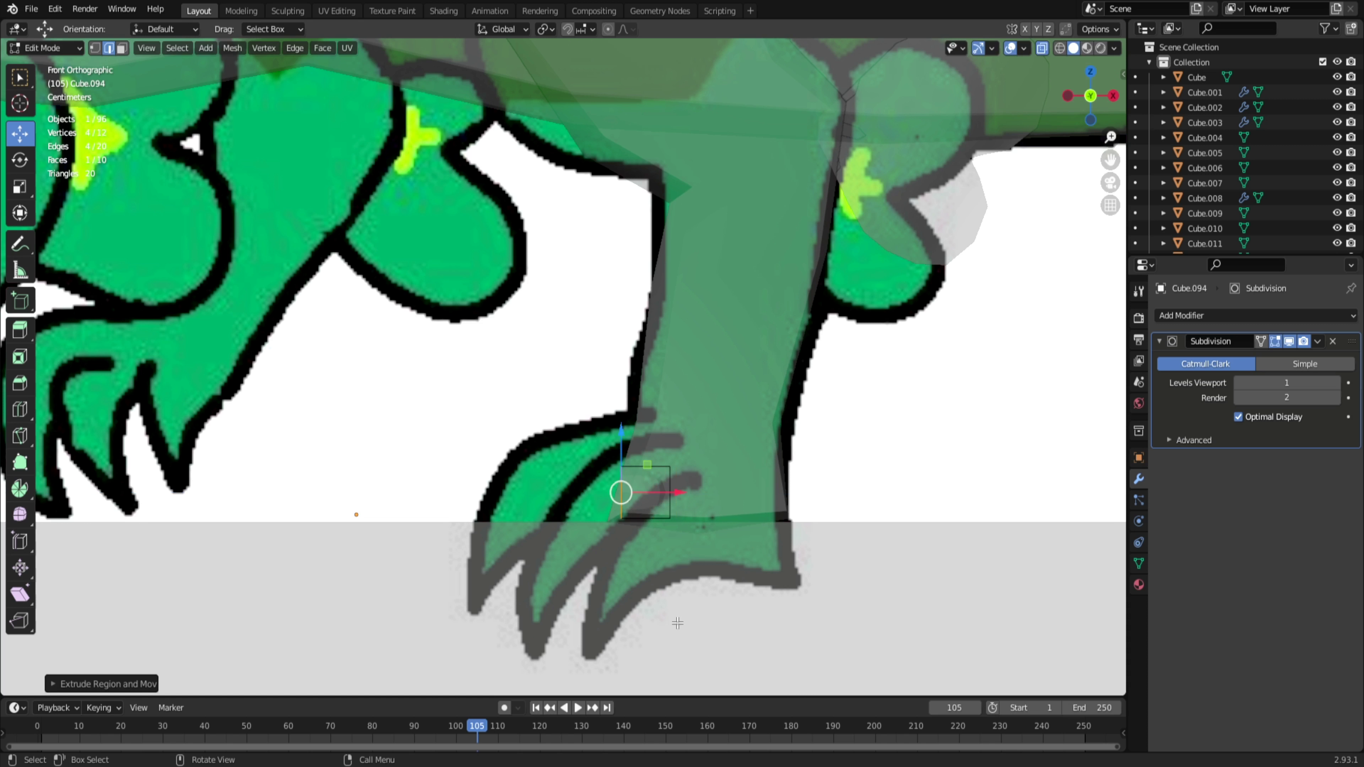
pyautogui.hotkey('ctrl', 'z')
# Step: Enlarge the toe block's front face and move it to the top of the drawn foot outline
pyautogui.press('s')
pyautogui.click(710, 617)
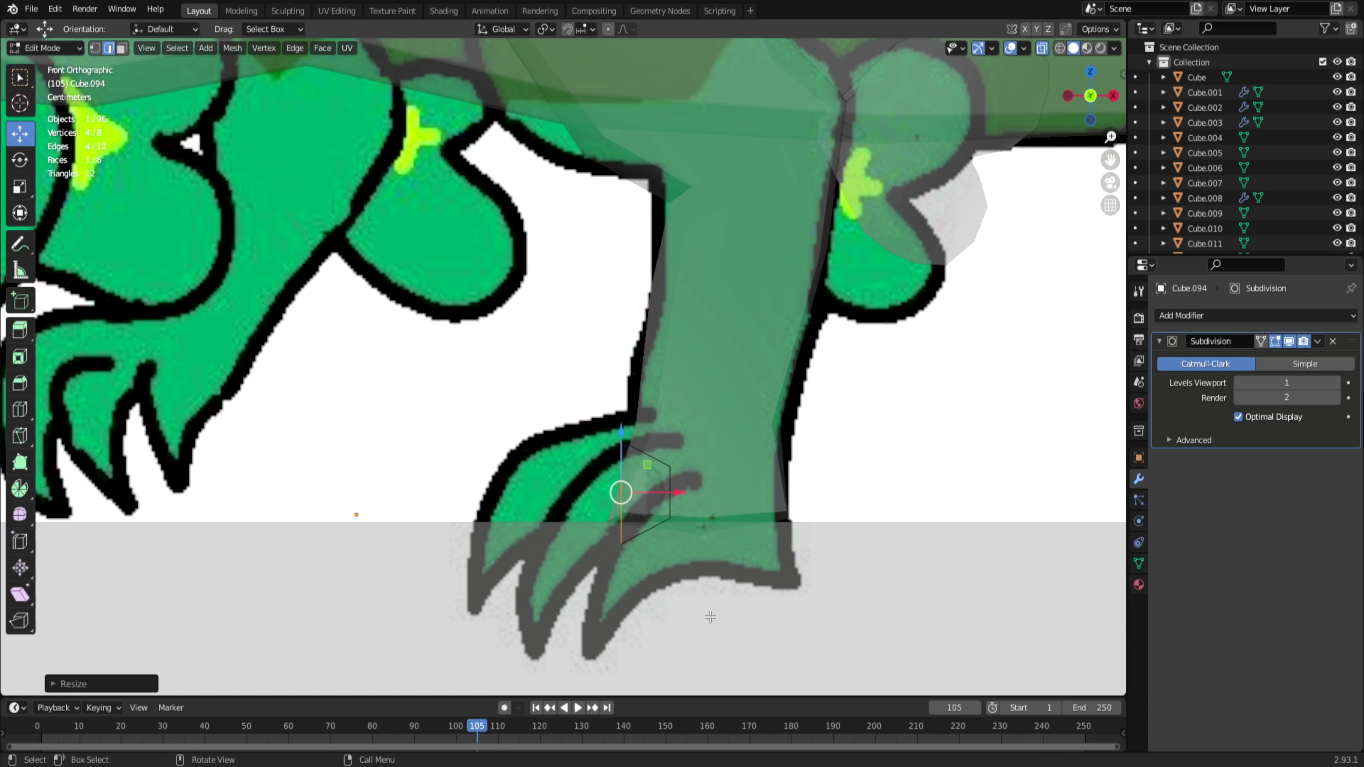
pyautogui.press('g')
pyautogui.click(695, 596)
# Step: Extrude the front face forward along the toe, taper it, and align it with the reference outline
pyautogui.press('e')
pyautogui.click(595, 549)
pyautogui.press('s')
pyautogui.click(609, 549)
pyautogui.press('g')
pyautogui.click(604, 566)
# Step: Extrude a second, narrower toe section forward and lower its end toward the ground
pyautogui.press('e')
pyautogui.click(565, 563)
pyautogui.press('s')
pyautogui.click(548, 559)
pyautogui.press('g')
pyautogui.click(547, 568)
# Step: Extrude a short tip section from the toe, flare its end face, and reposition it
pyautogui.press('e')
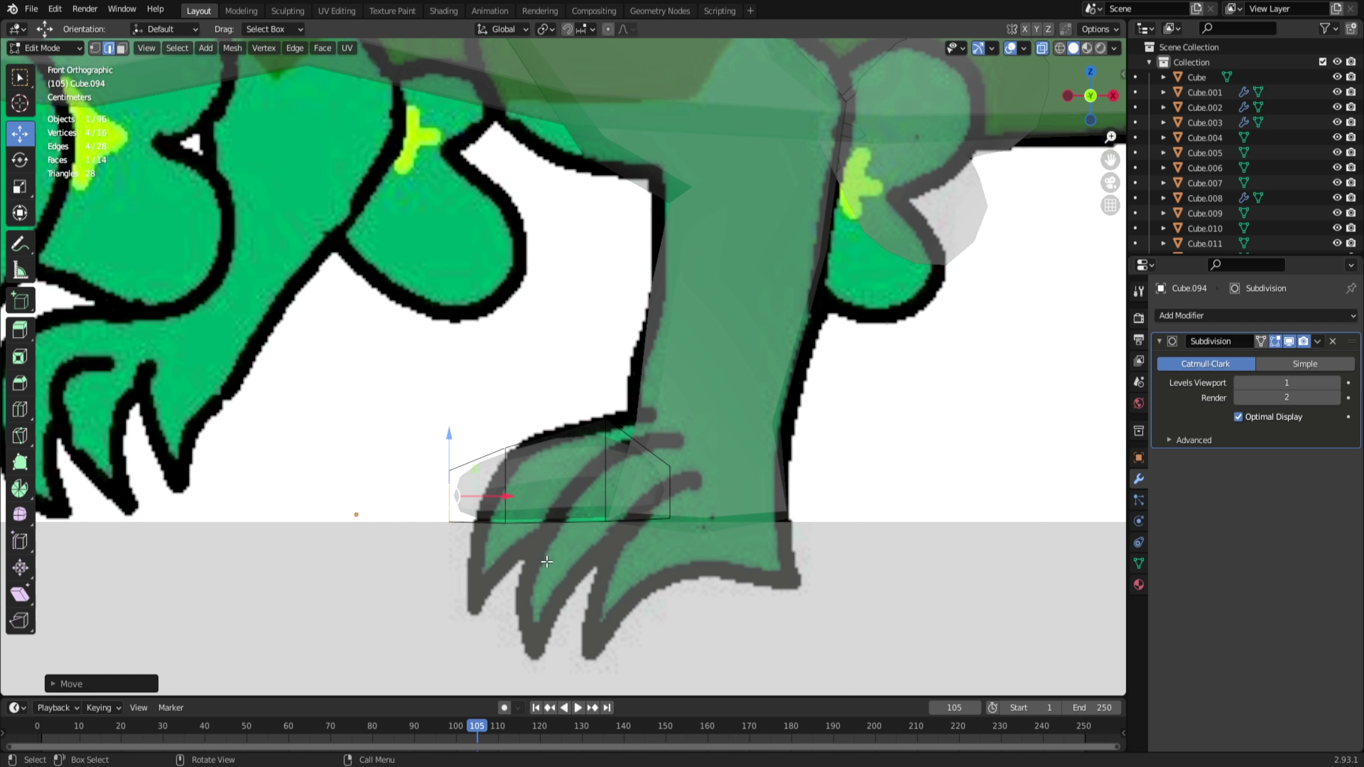
pyautogui.click(487, 564)
pyautogui.press('s')
pyautogui.click(556, 600)
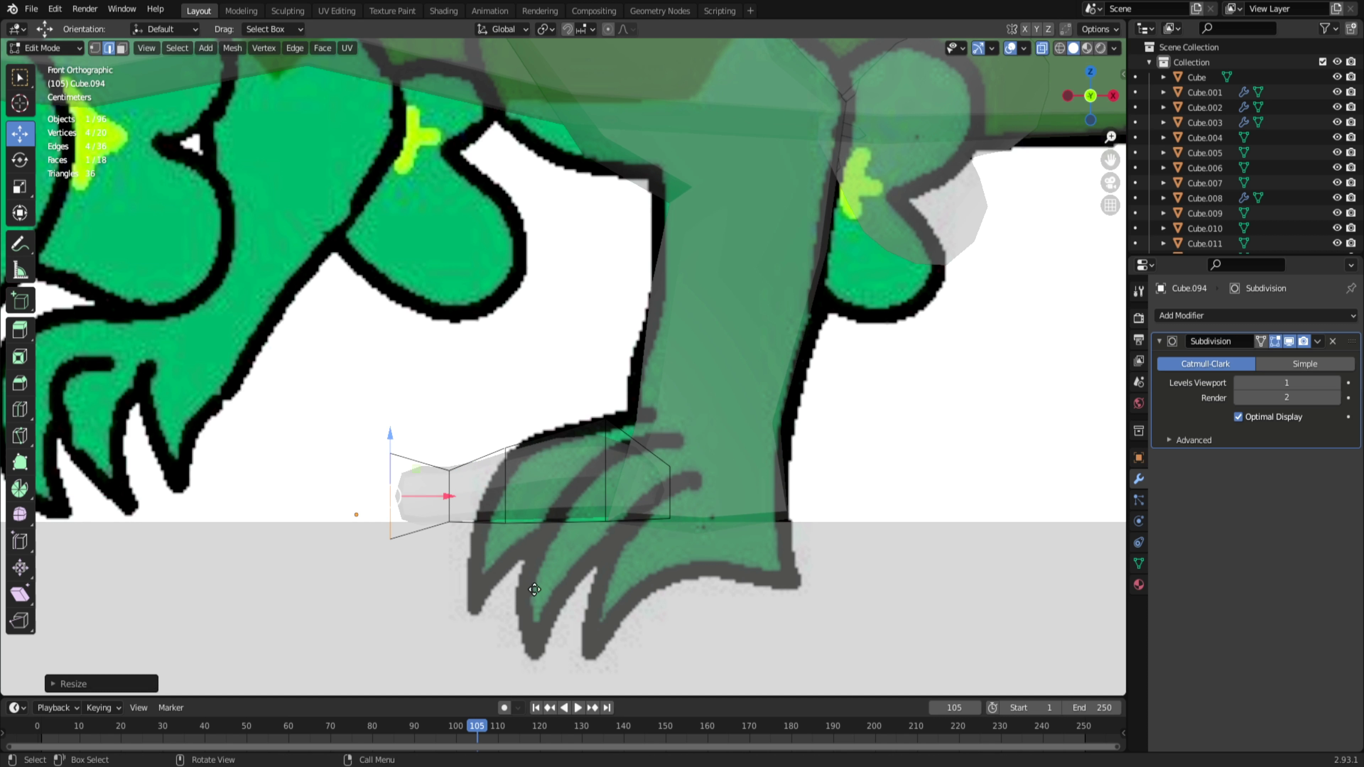
pyautogui.press('g')
pyautogui.click(542, 578)
# Step: Move the whole toe mesh along Y toward the foot of the leg
pyautogui.scroll(-2, 542, 577)
pyautogui.moveTo(541, 576); pyautogui.dragTo(520, 492, button='middle')
pyautogui.press('a')
pyautogui.press('g')
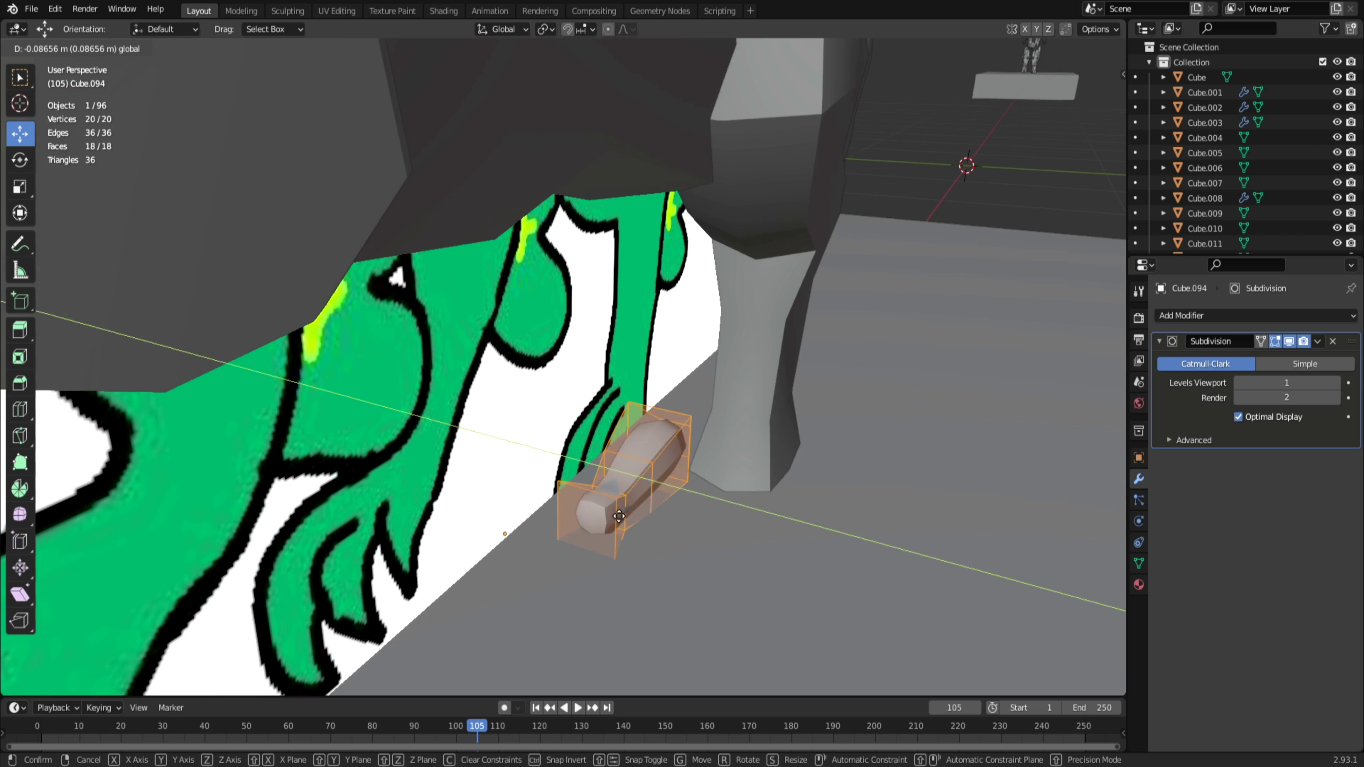
# Step: Shift the toe block into place in front of the hind leg and add a loop cut running along its length
pyautogui.click(792, 582)
pyautogui.moveTo(792, 582); pyautogui.dragTo(740, 558, button='middle')
pyautogui.moveTo(680, 498); pyautogui.dragTo(699, 493)
pyautogui.moveTo(699, 492); pyautogui.dragTo(722, 484, button='middle')
pyautogui.hotkey('ctrl', 'e')
pyautogui.press('Escape')
pyautogui.hotkey('ctrl', 'r')
pyautogui.click(709, 468)
pyautogui.click(709, 469)
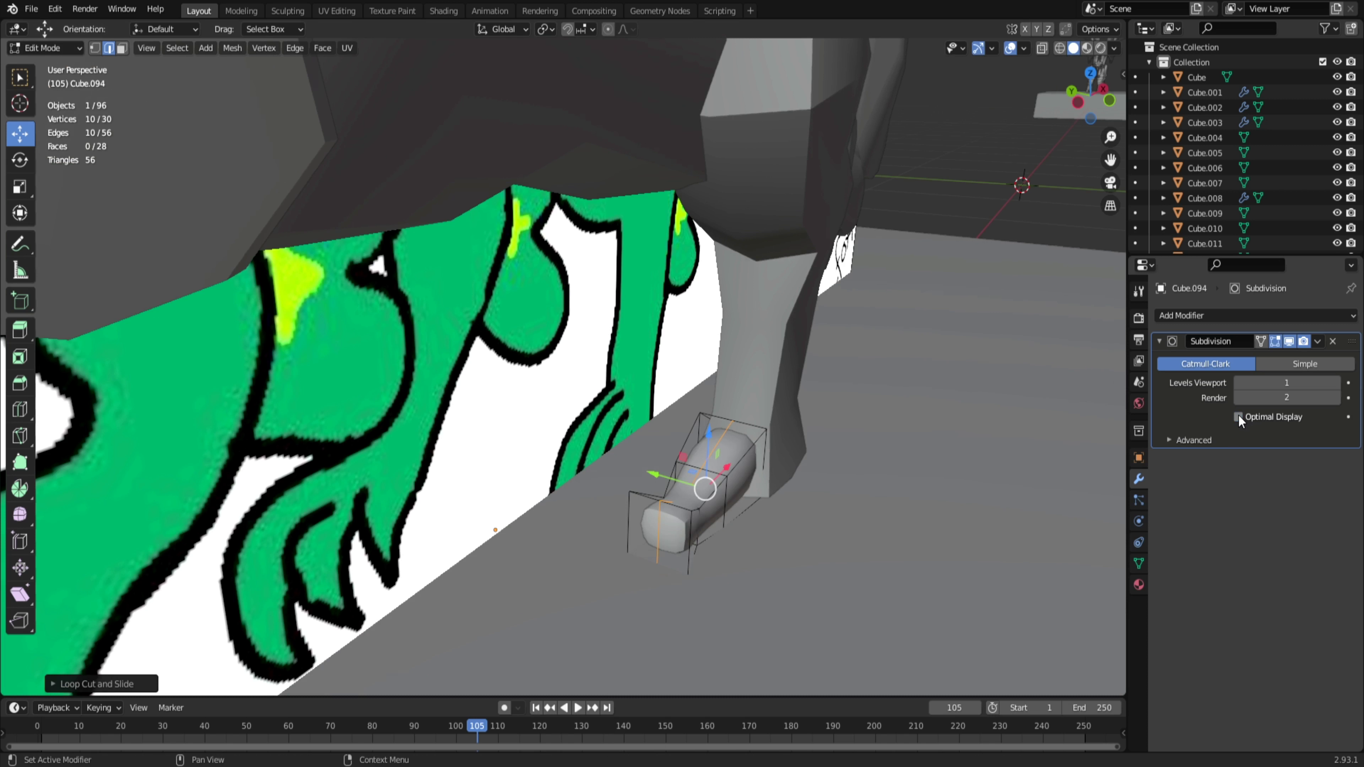
# Step: Apply the toe's Subdivision modifier and return to editing its mesh
pyautogui.press('Tab')
pyautogui.click(1317, 342)
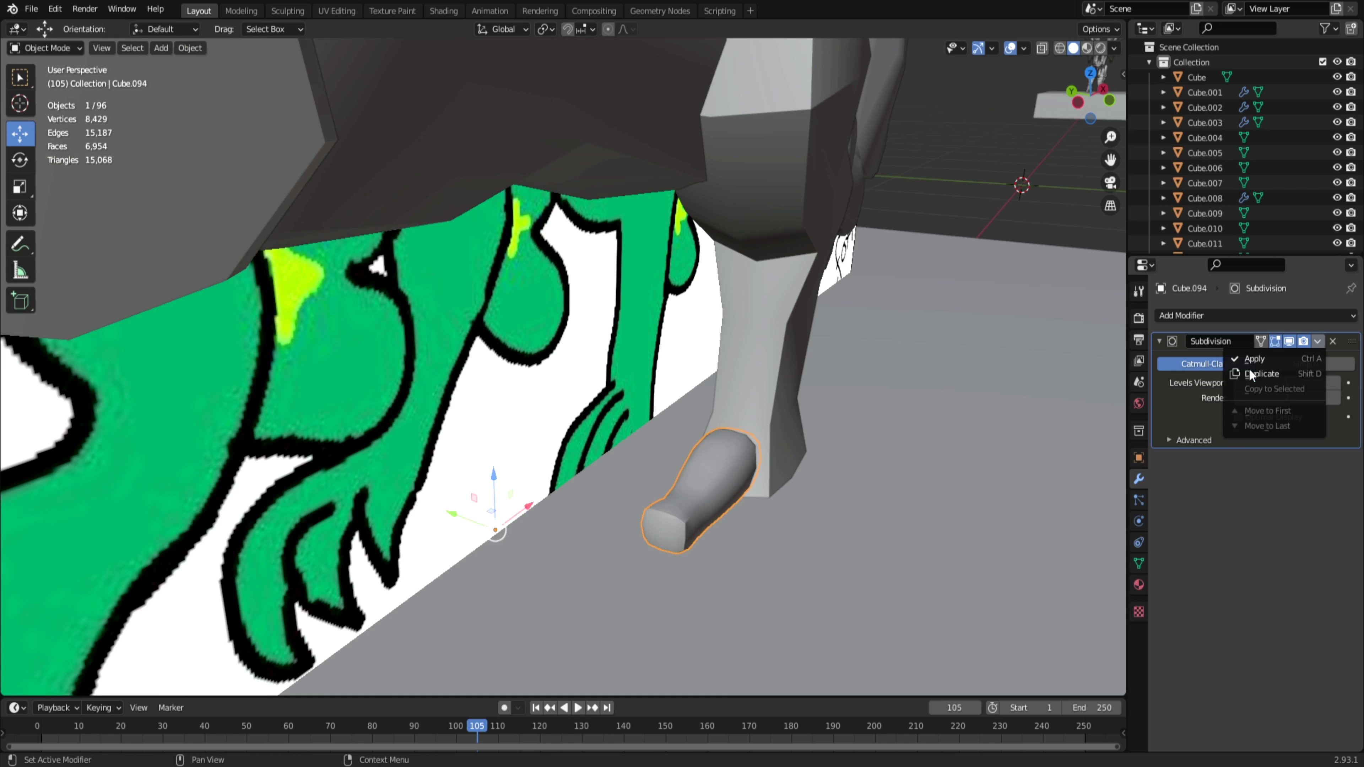
pyautogui.click(1255, 358)
pyautogui.press('Tab')
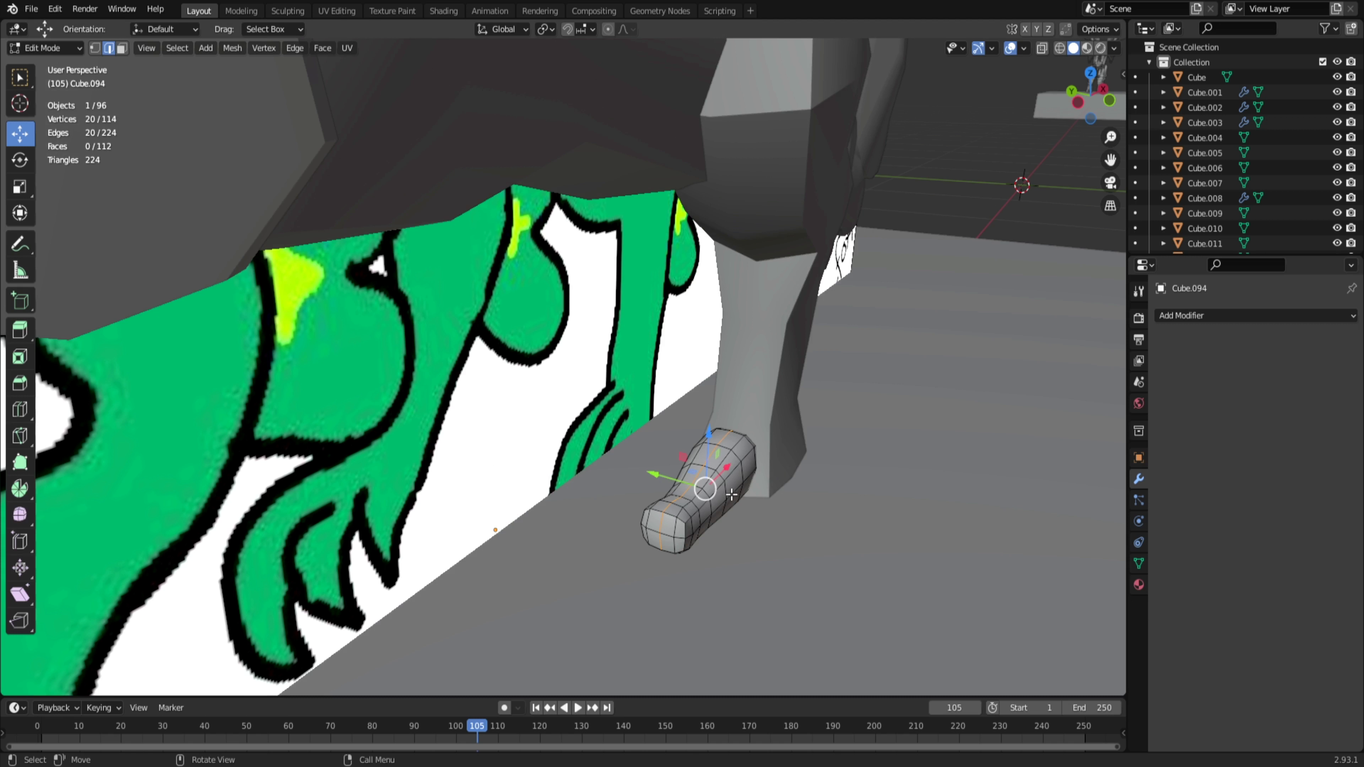
# Step: Shorten the whole toe mesh along X to about 0.8 and move it along X into the leg
pyautogui.moveTo(749, 486); pyautogui.dragTo(648, 528, button='middle')
pyautogui.press('a')
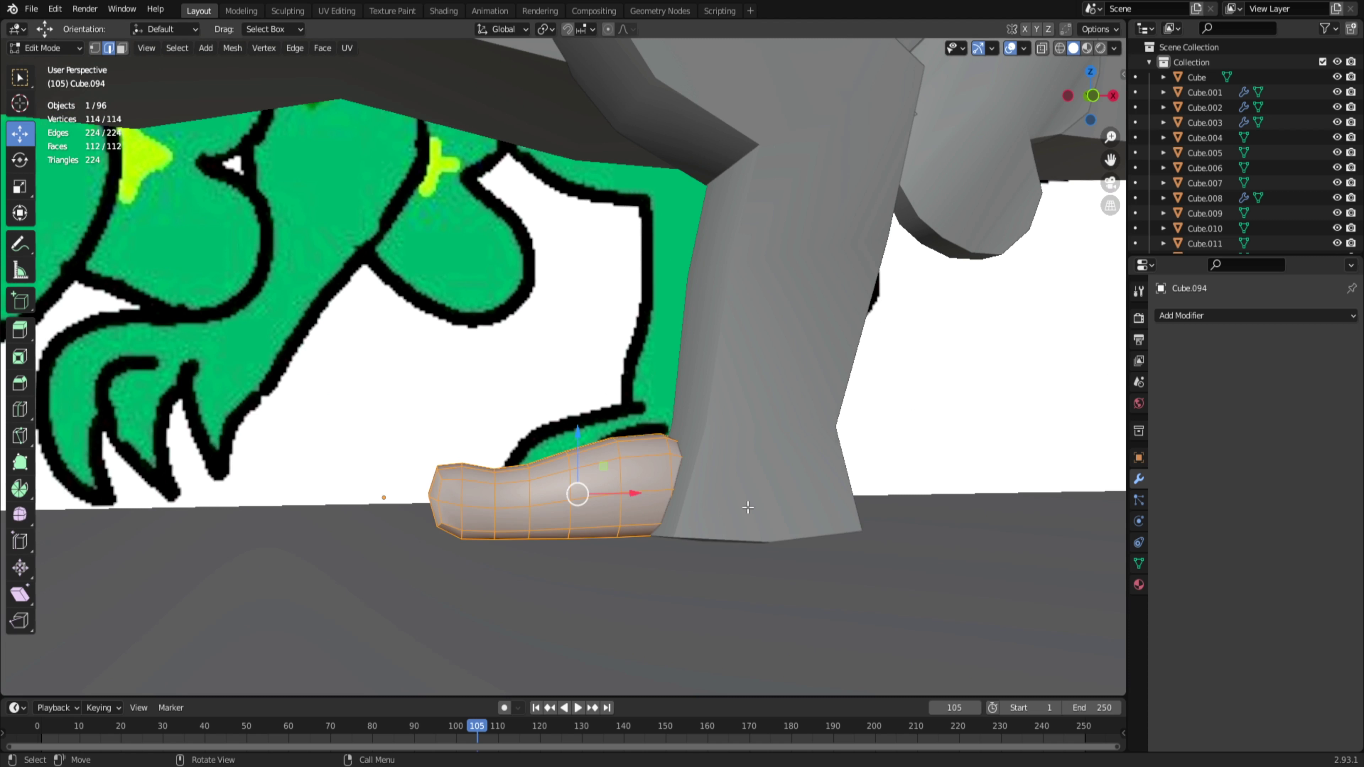
pyautogui.press('s')
pyautogui.press('Escape')
pyautogui.press('s')
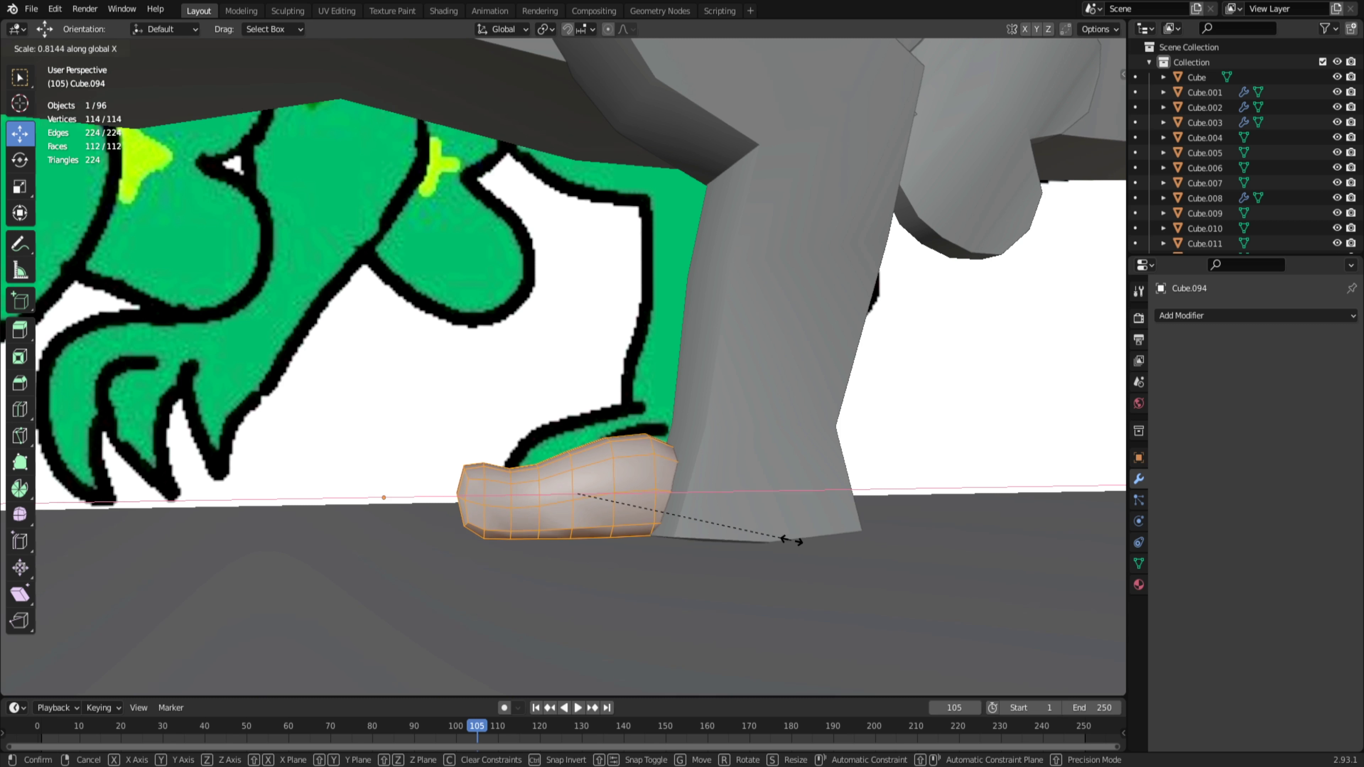
pyautogui.click(672, 522)
pyautogui.moveTo(636, 500); pyautogui.dragTo(653, 501)
# Step: Narrow the whole toe mesh along Y to about 0.67
pyautogui.moveTo(653, 501); pyautogui.dragTo(835, 560, button='middle')
pyautogui.press('s')
pyautogui.press('y')
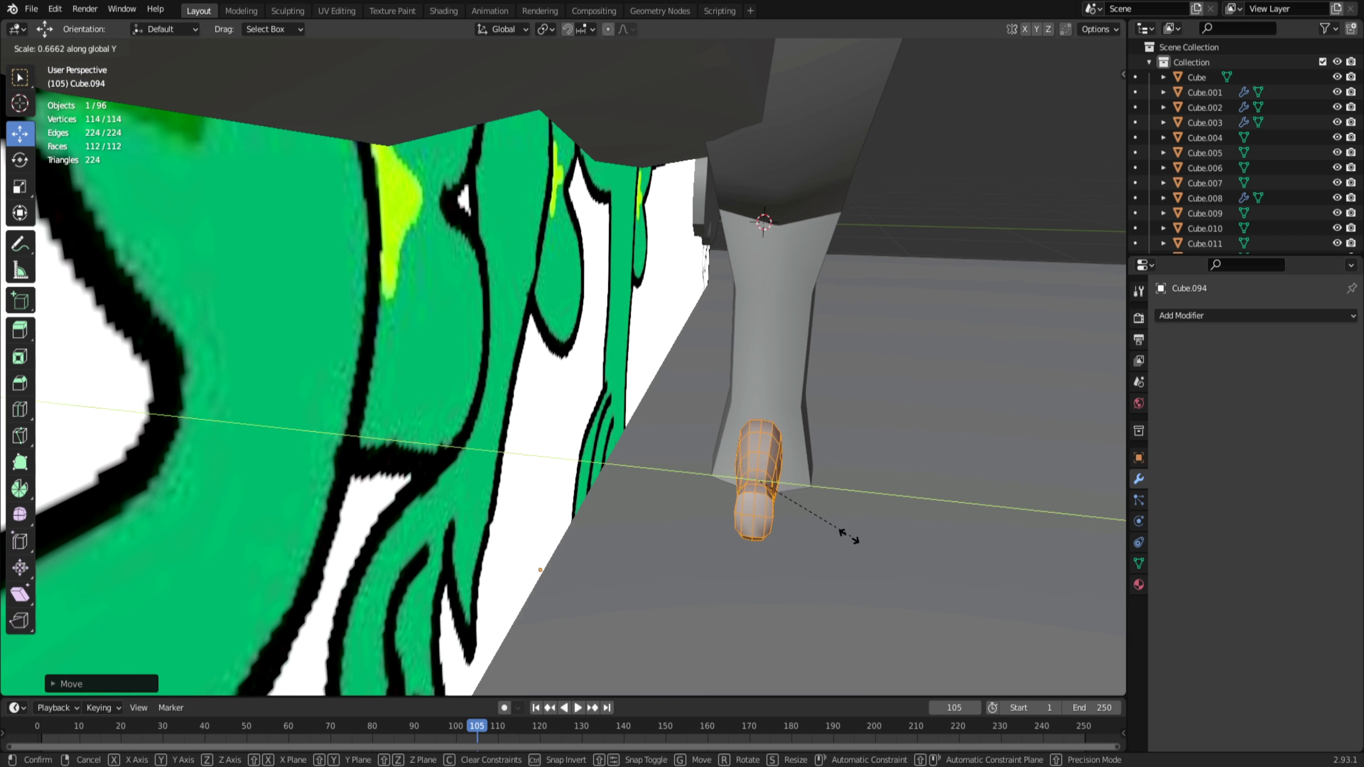
pyautogui.click(862, 538)
# Step: Try to dissolve two lengthwise edge loops on the top of the toe, and undo it
pyautogui.scroll(5, 908, 564)
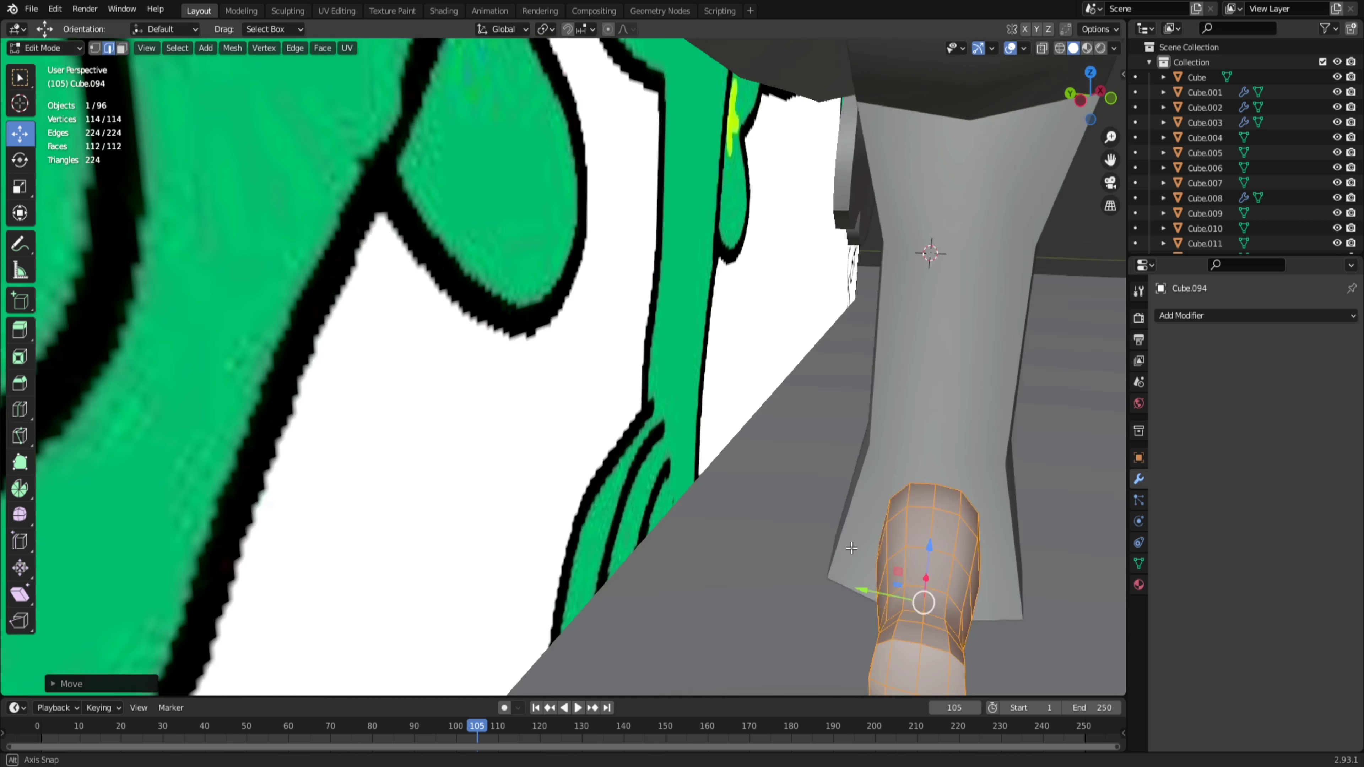
pyautogui.keyDown('alt'); pyautogui.click(928, 583); pyautogui.keyUp('alt')
pyautogui.keyDown('alt'); pyautogui.click(913, 532); pyautogui.keyUp('alt')
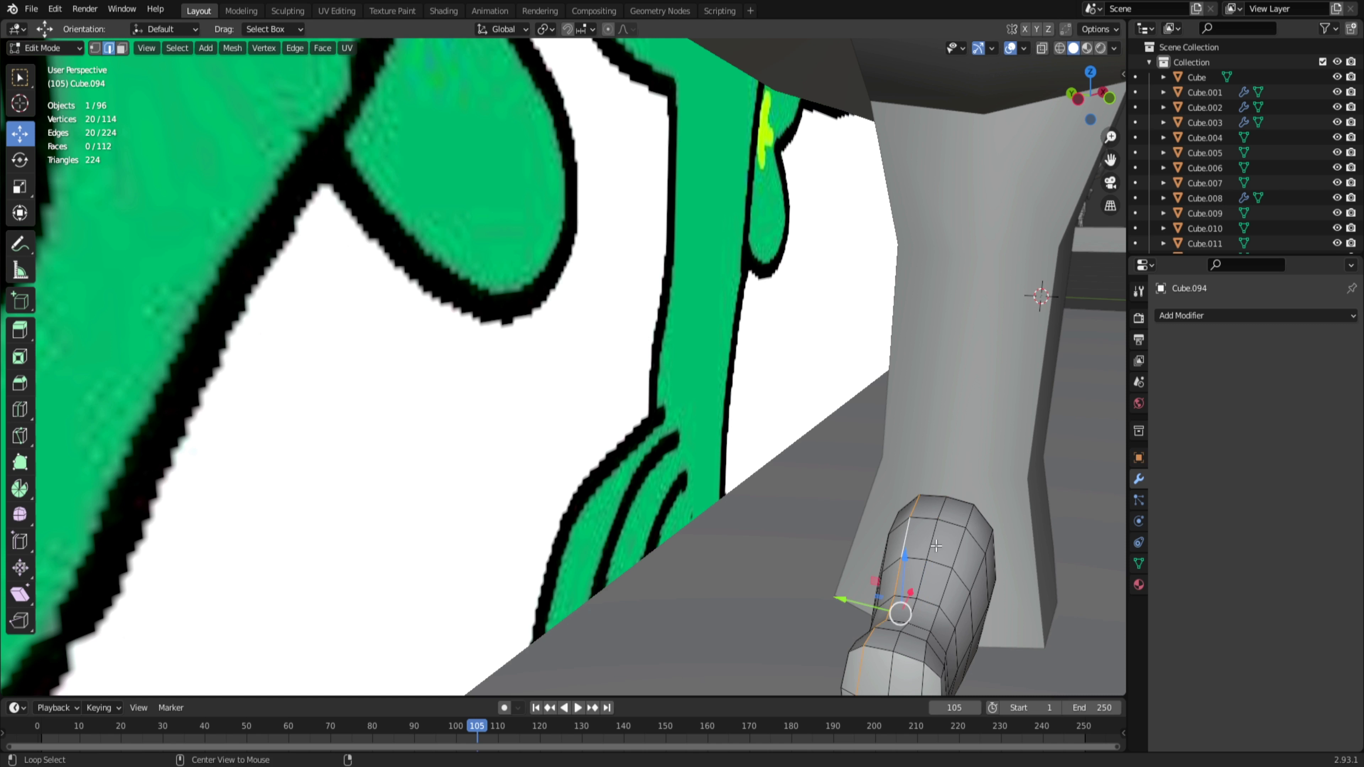
pyautogui.keyDown('alt'); pyautogui.keyDown('shift'); pyautogui.click(956, 556); pyautogui.keyUp('shift'); pyautogui.keyUp('alt')
pyautogui.rightClick(893, 568)
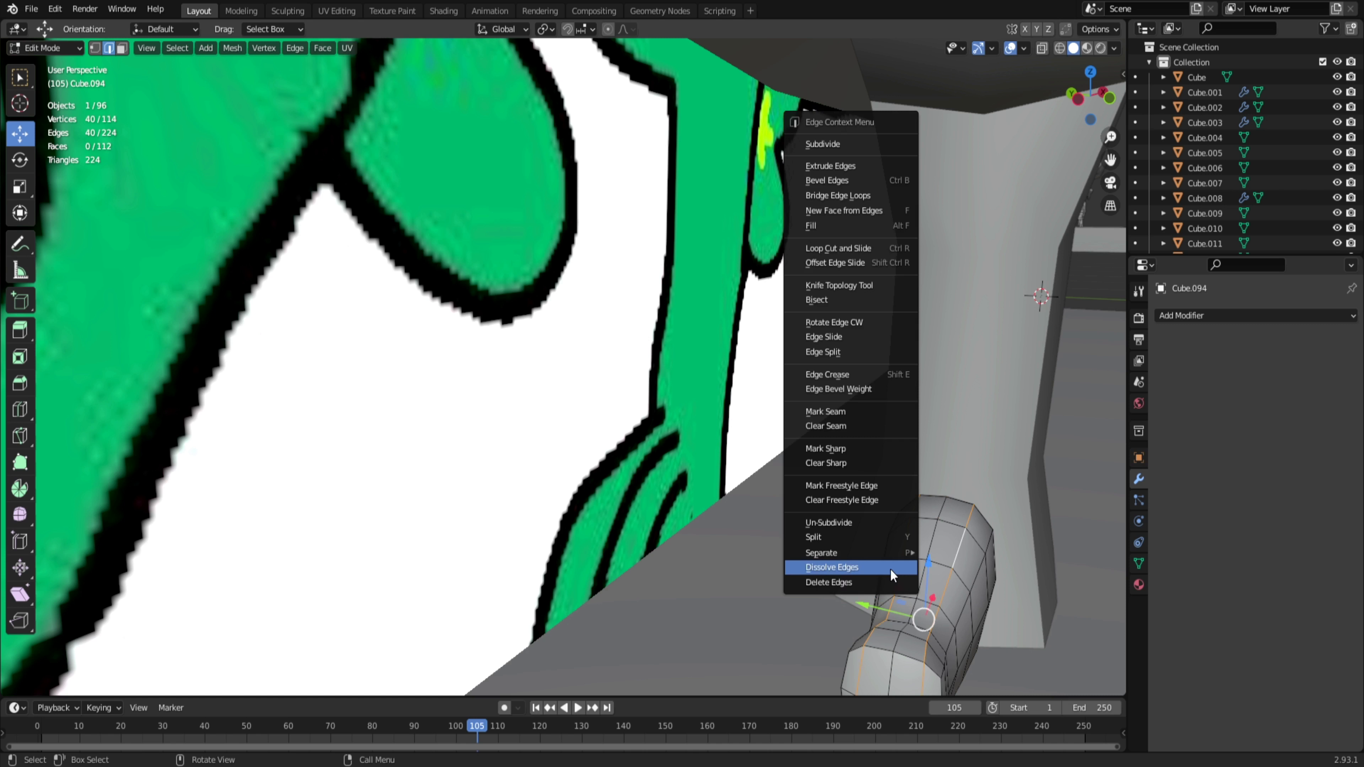
pyautogui.click(894, 564)
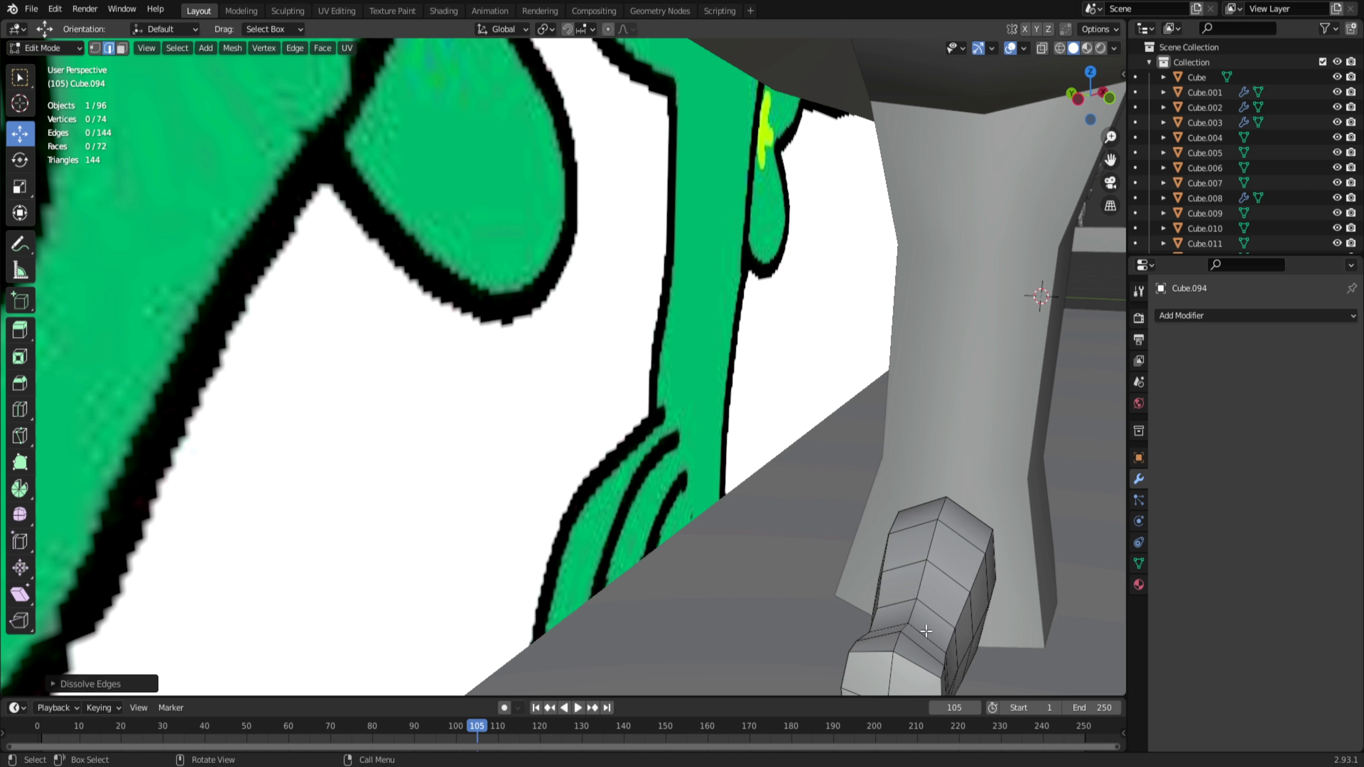
pyautogui.hotkey('ctrl', 'z')
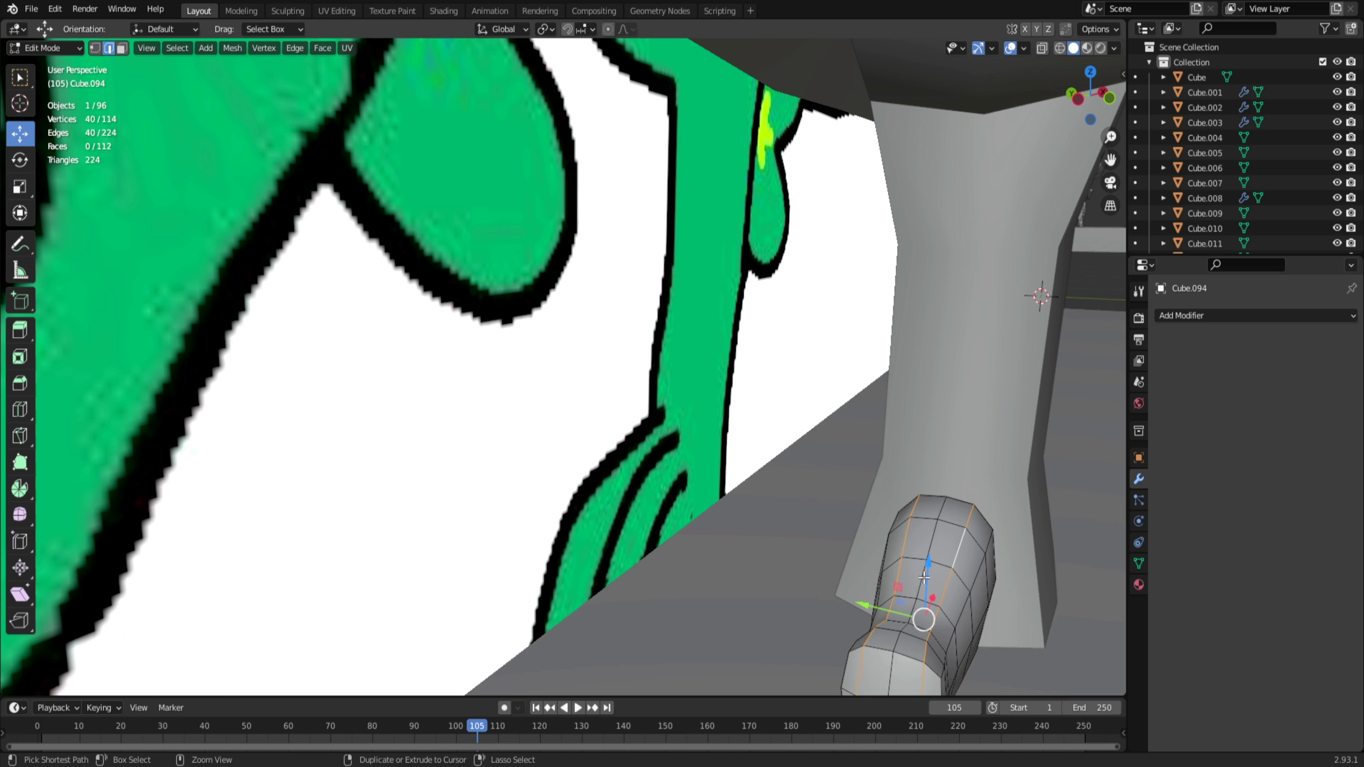
# Step: Dissolve only the central lengthwise edge loop of the toe and check the shape in Object Mode
pyautogui.keyDown('alt'); pyautogui.click(926, 554); pyautogui.keyUp('alt')
pyautogui.rightClick(894, 581)
pyautogui.click(908, 673)
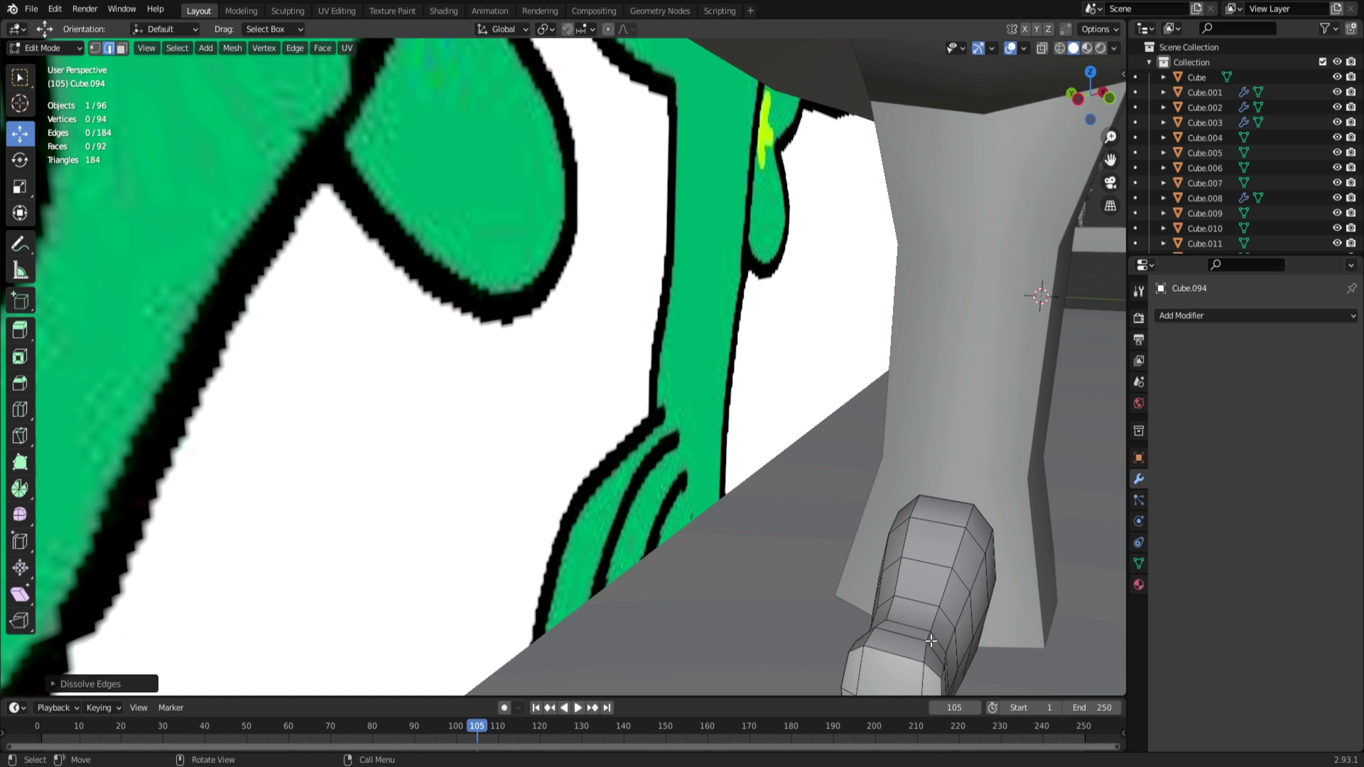
pyautogui.press('Tab')
pyautogui.moveTo(938, 649); pyautogui.dragTo(890, 578, button='middle')
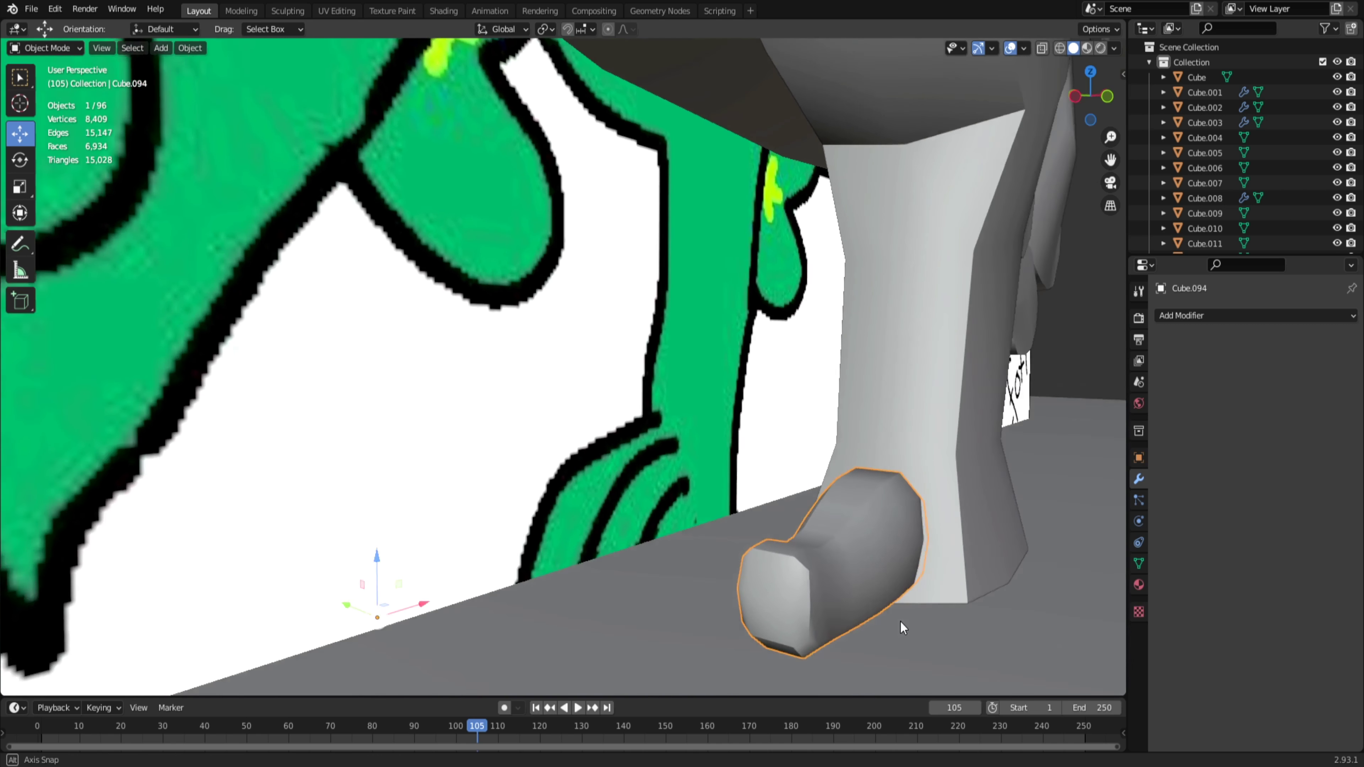
# Step: Try to dissolve further edges on the toe mesh, and undo the attempt
pyautogui.press('Tab')
pyautogui.rightClick(842, 557)
pyautogui.click(843, 558)
pyautogui.press('Tab')
pyautogui.press('Tab')
pyautogui.hotkey('ctrl', 'z')
pyautogui.hotkey('ctrl', 'z')
pyautogui.hotkey('ctrl', 'z')
# Step: Dissolve the upper lengthwise edge loop on one side of the toe and check the shape in Object Mode
pyautogui.keyDown('alt'); pyautogui.click(860, 455); pyautogui.keyUp('alt')
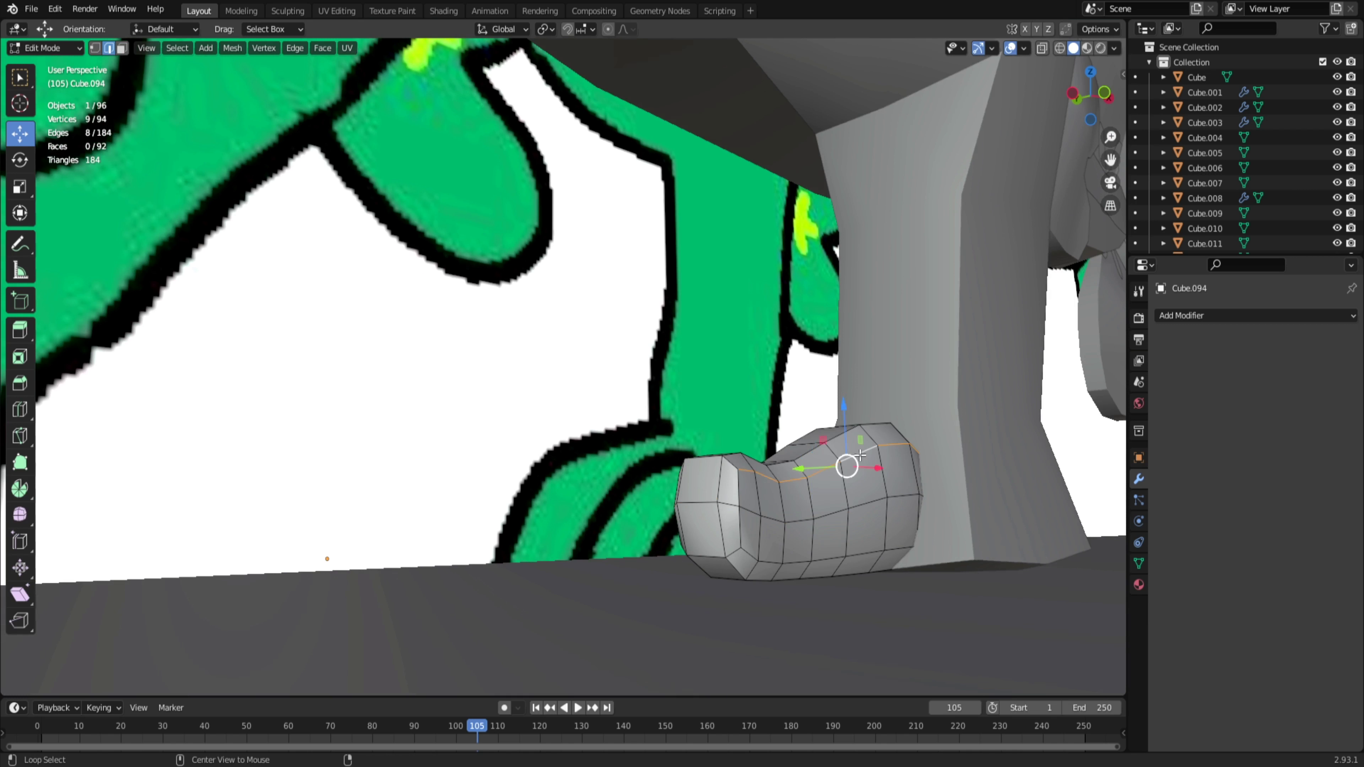
pyautogui.rightClick(846, 487)
pyautogui.click(846, 487)
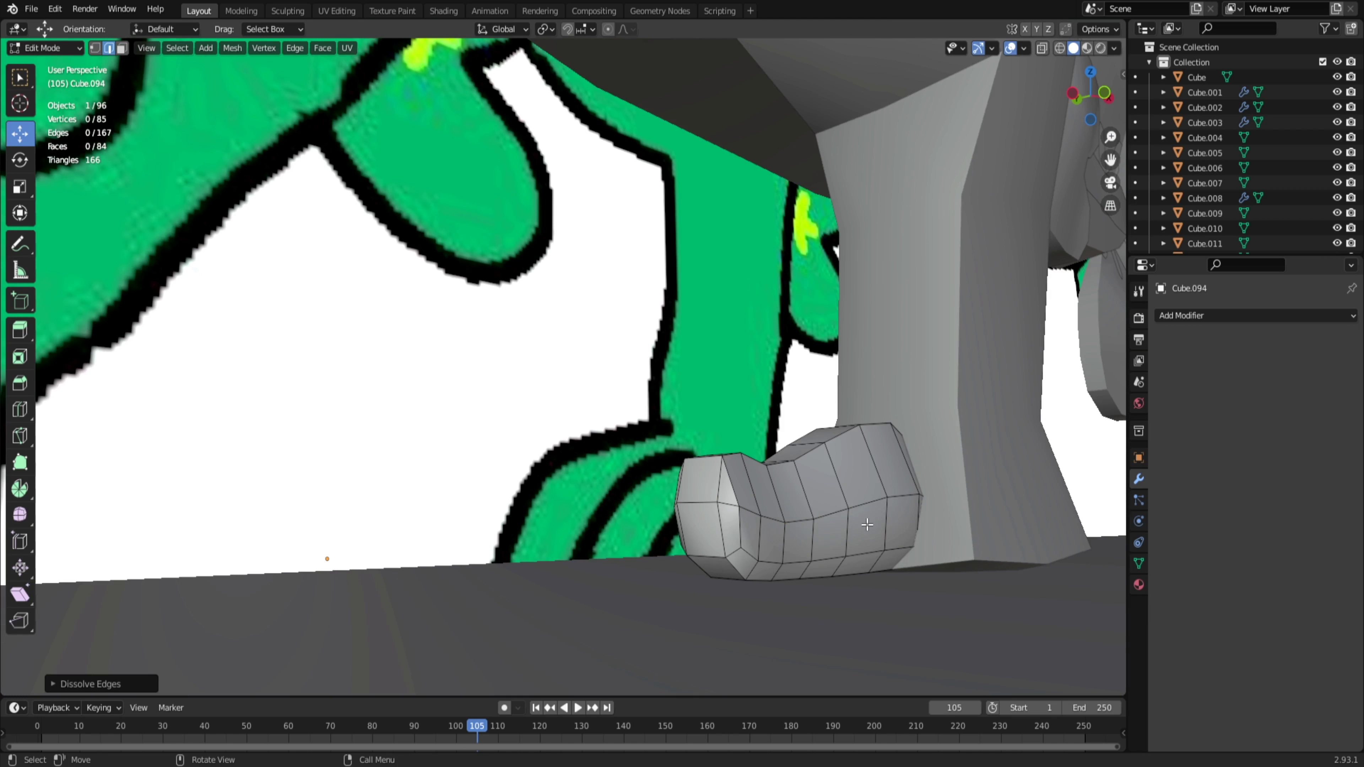
pyautogui.press('Tab')
pyautogui.moveTo(868, 536); pyautogui.dragTo(937, 578, button='middle')
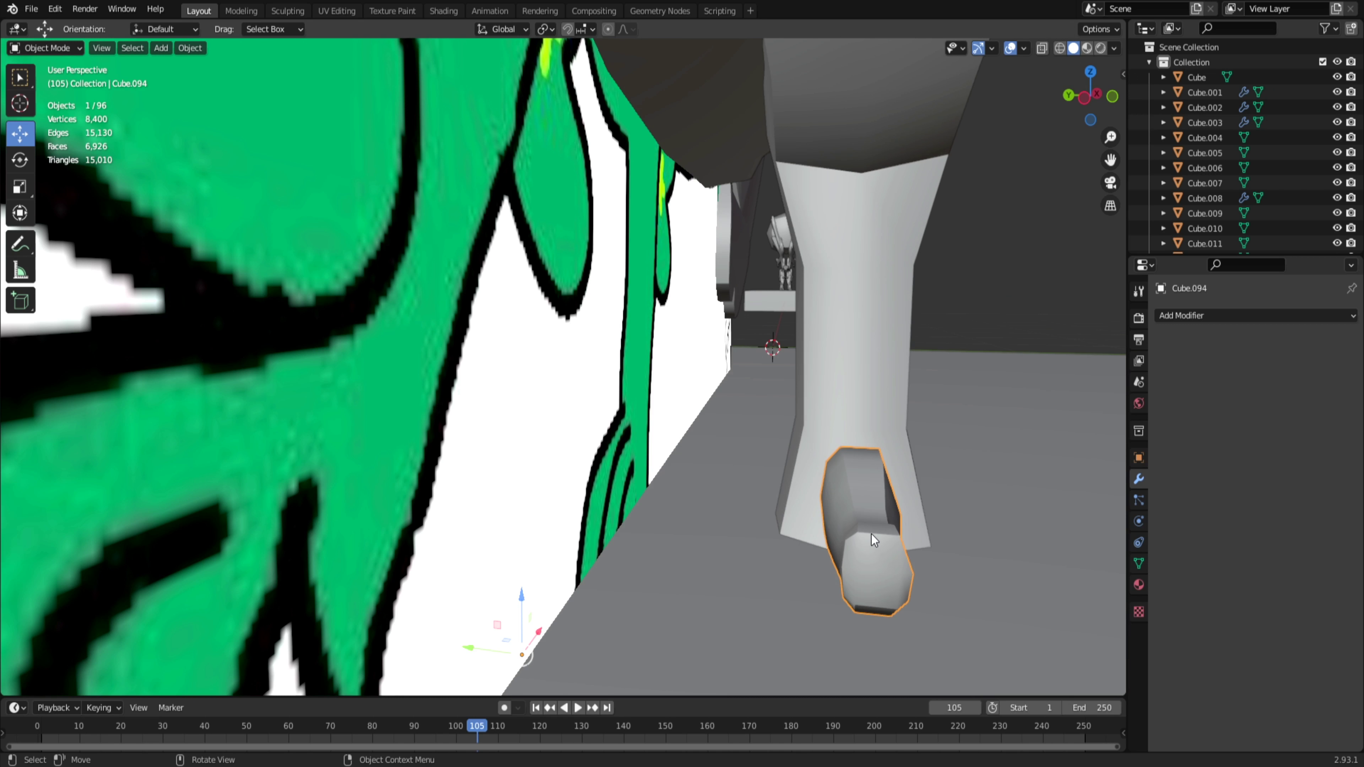
# Step: Dissolve two more lengthwise edge loops on the toe, including the lower one on its near side
pyautogui.press('Tab')
pyautogui.moveTo(861, 525); pyautogui.dragTo(784, 627, button='middle')
pyautogui.keyDown('alt'); pyautogui.keyDown('shift'); pyautogui.click(802, 638); pyautogui.keyUp('shift'); pyautogui.keyUp('alt')
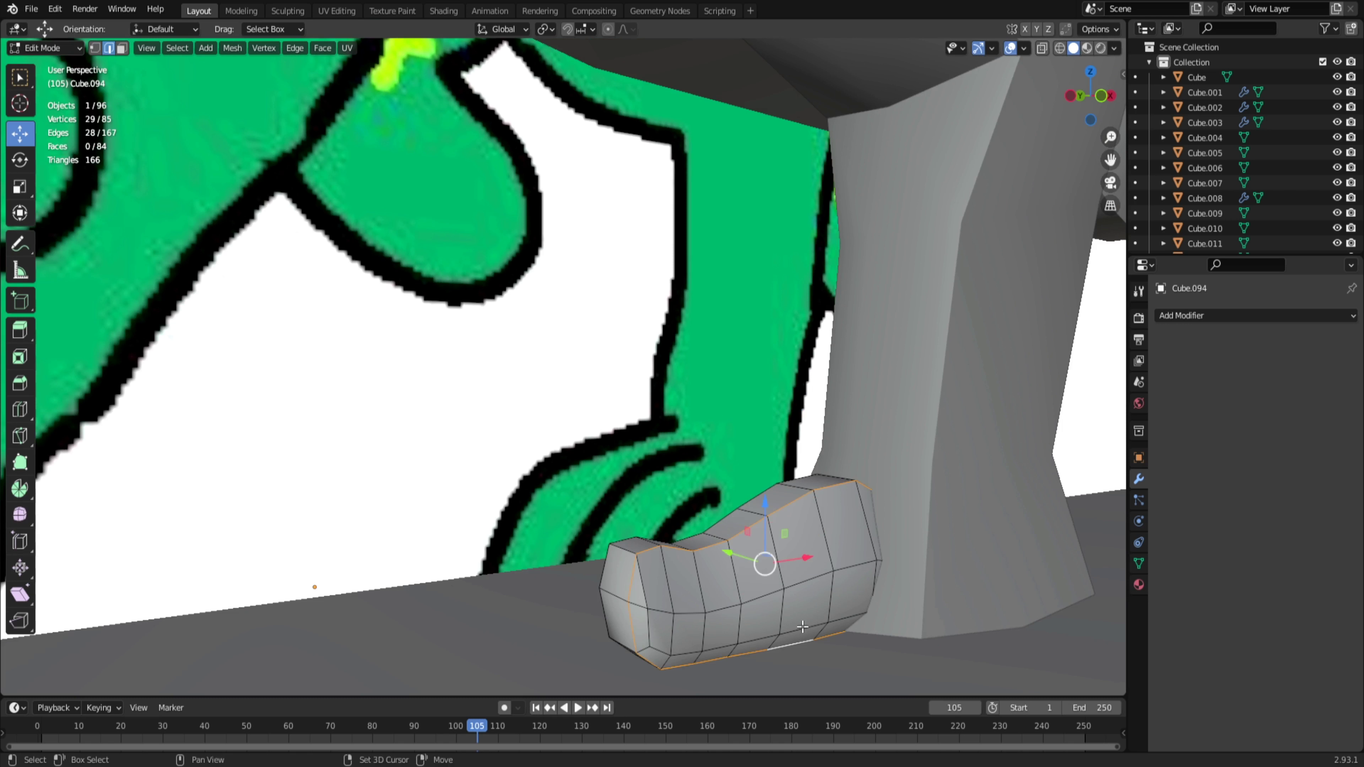
pyautogui.hotkey('ctrl', 'z')
pyautogui.keyDown('alt'); pyautogui.keyDown('shift'); pyautogui.click(806, 628); pyautogui.keyUp('shift'); pyautogui.keyUp('alt')
pyautogui.rightClick(807, 629)
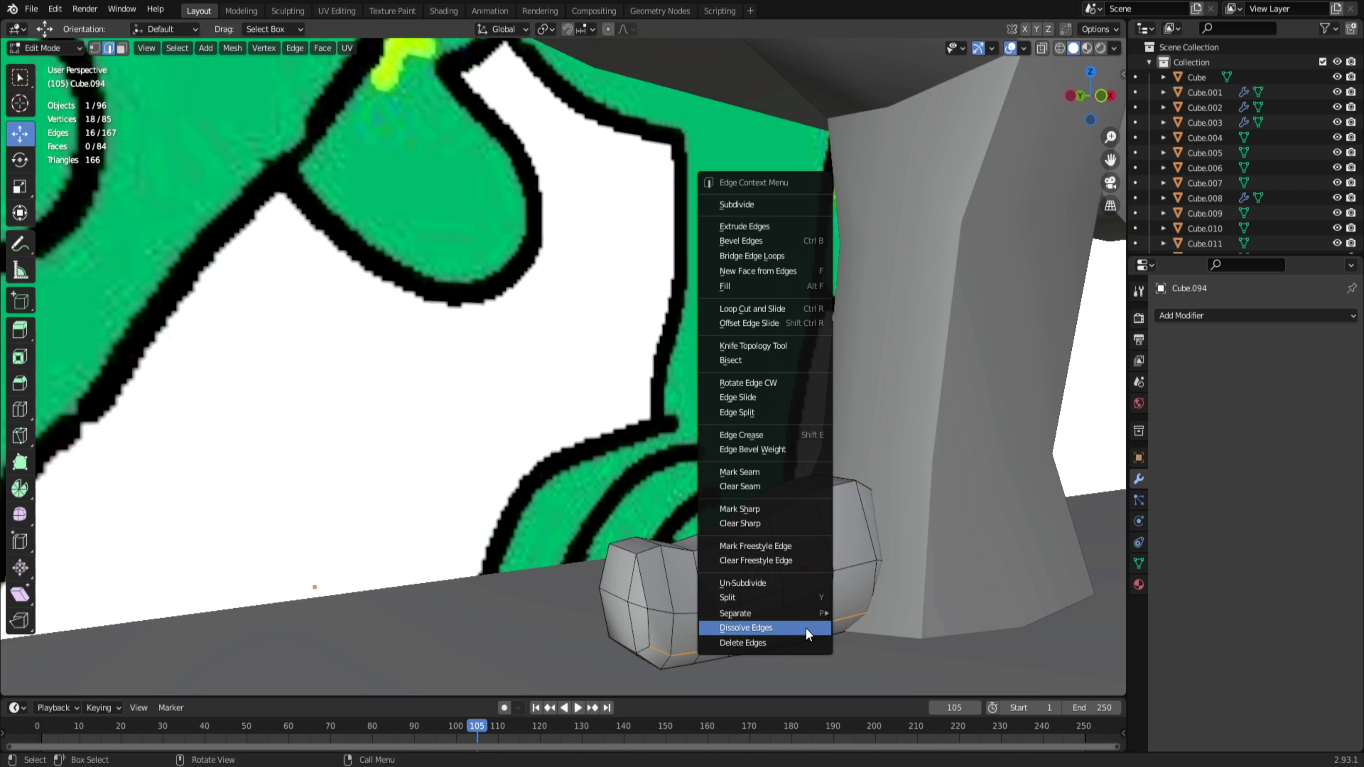
pyautogui.click(806, 628)
# Step: Dissolve the remaining lower lengthwise edge loop on the toe's other side
pyautogui.moveTo(805, 628); pyautogui.dragTo(808, 624, button='middle')
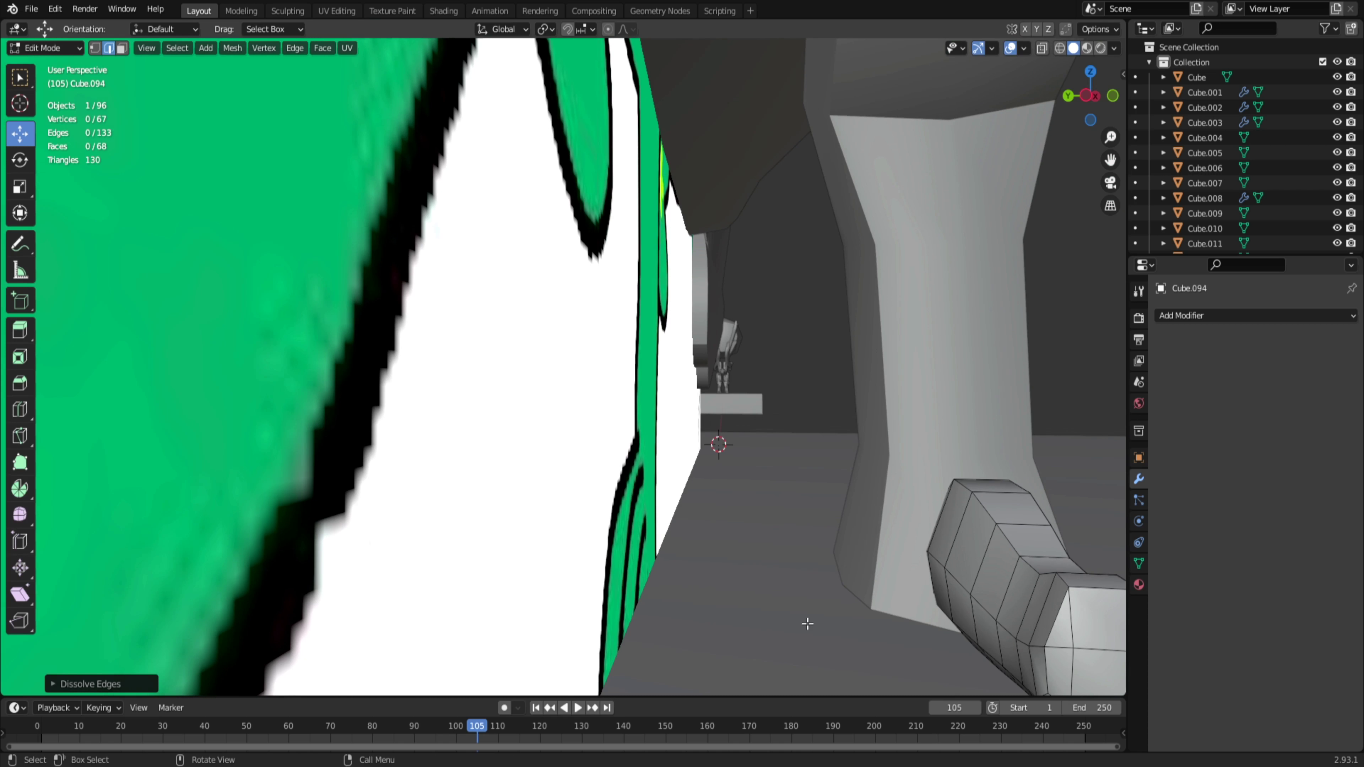
pyautogui.keyDown('alt'); pyautogui.click(981, 647); pyautogui.keyUp('alt')
pyautogui.rightClick(983, 648)
pyautogui.click(983, 648)
pyautogui.moveTo(983, 648); pyautogui.dragTo(892, 599, button='middle')
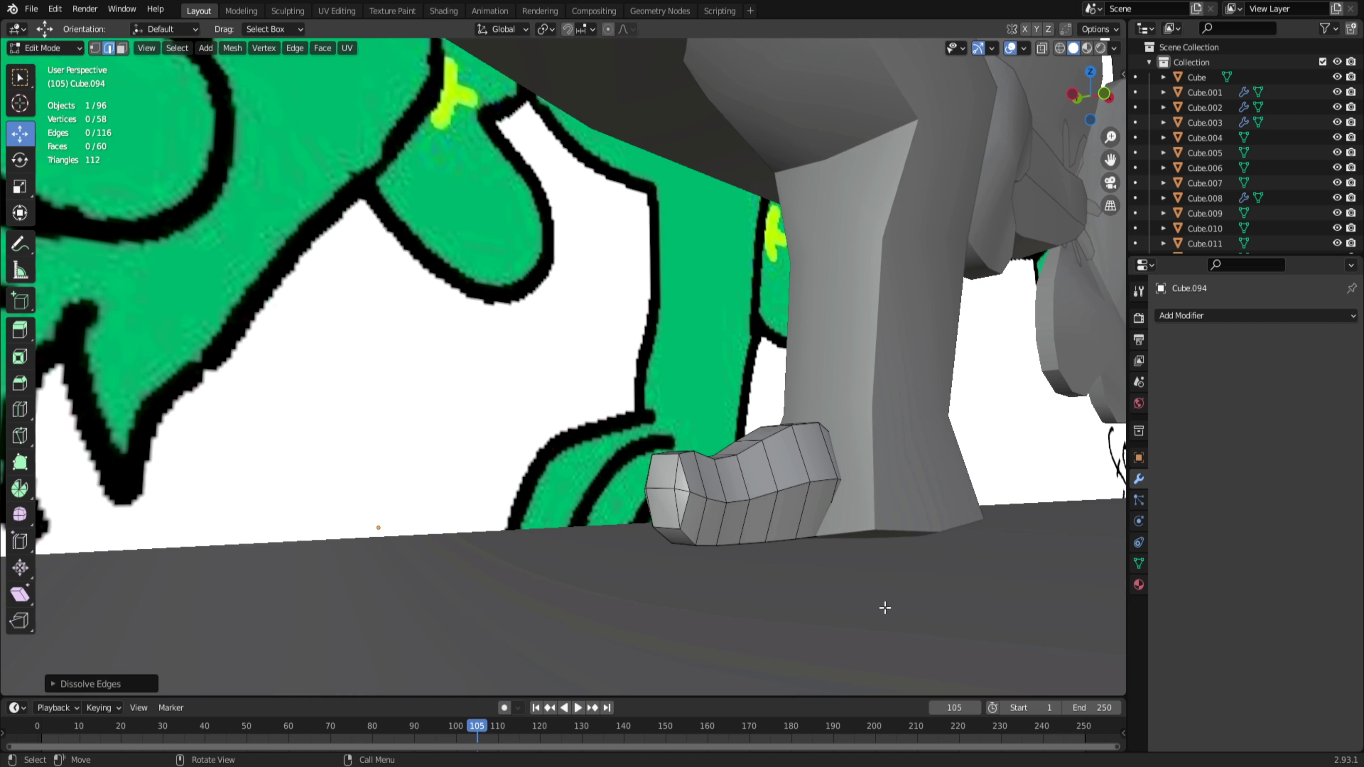
pyautogui.keyDown('alt'); pyautogui.click(900, 559); pyautogui.keyUp('alt')
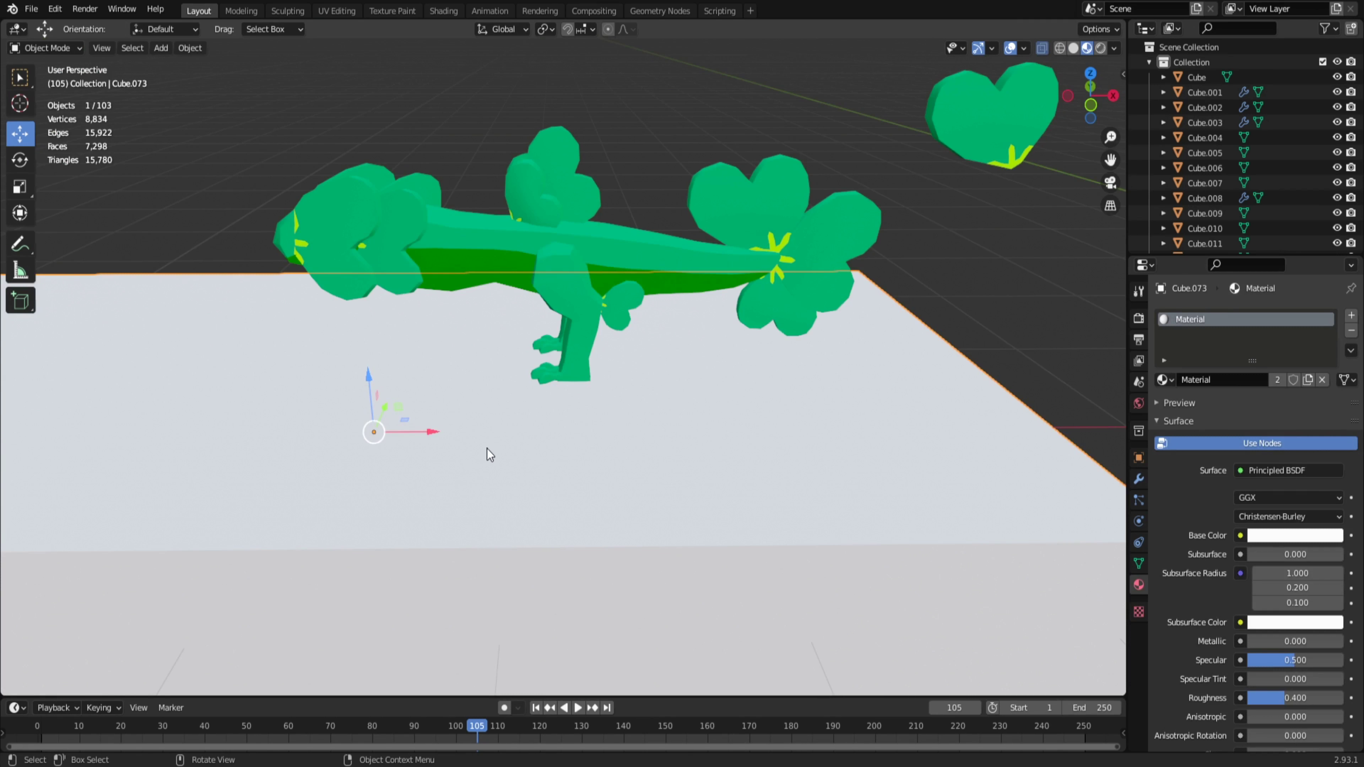
# Step: Examine the coloured creature's body, hind legs and toes from several angles
pyautogui.moveTo(487, 449); pyautogui.dragTo(640, 436, button='middle')
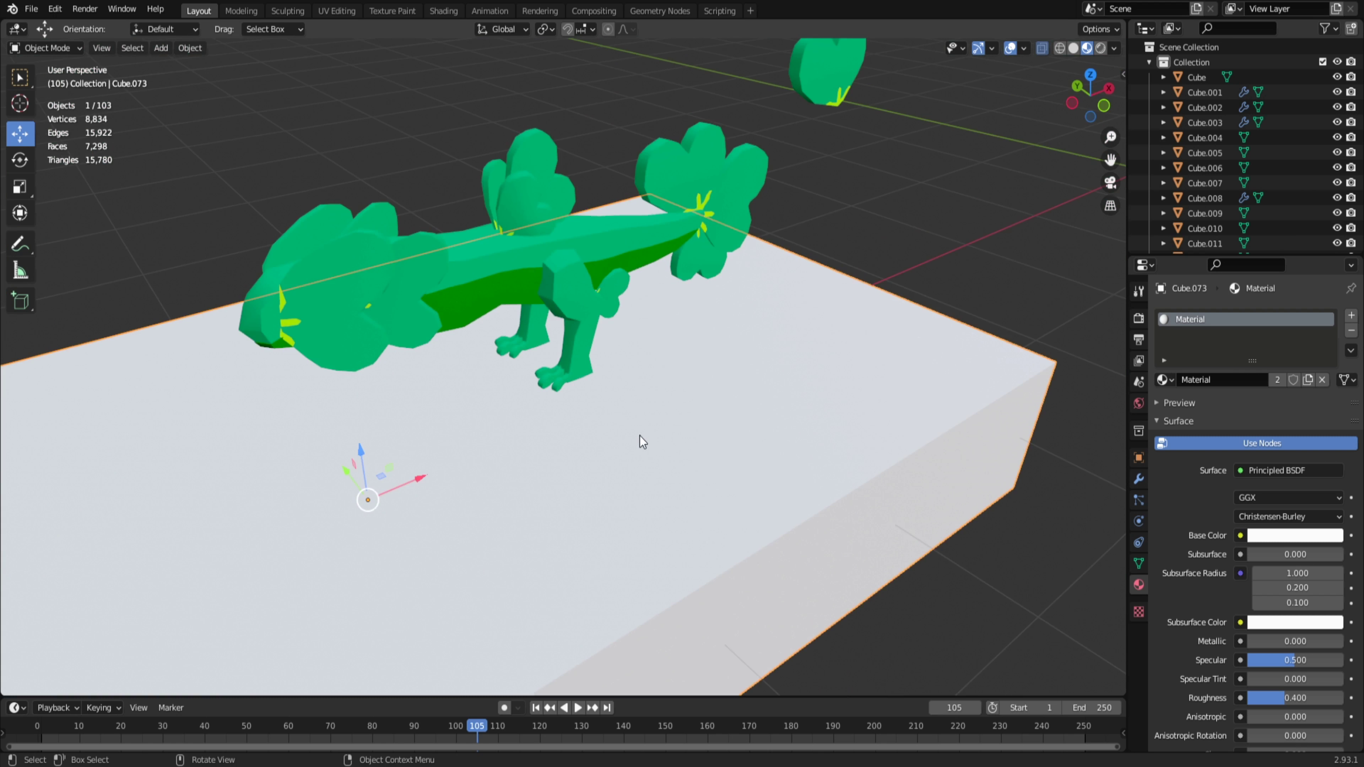
pyautogui.scroll(4, 645, 437)
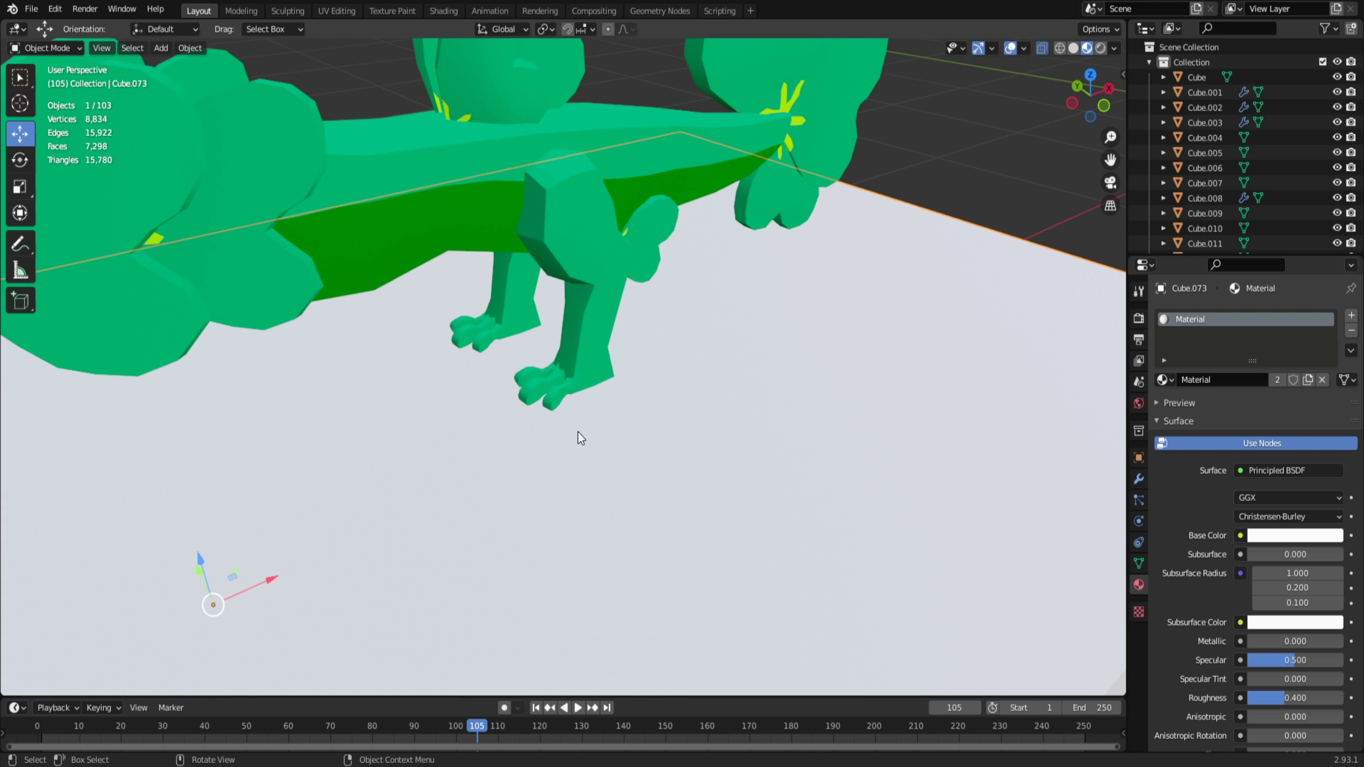
pyautogui.moveTo(511, 457); pyautogui.dragTo(538, 495, button='middle')
pyautogui.scroll(-3, 538, 495)
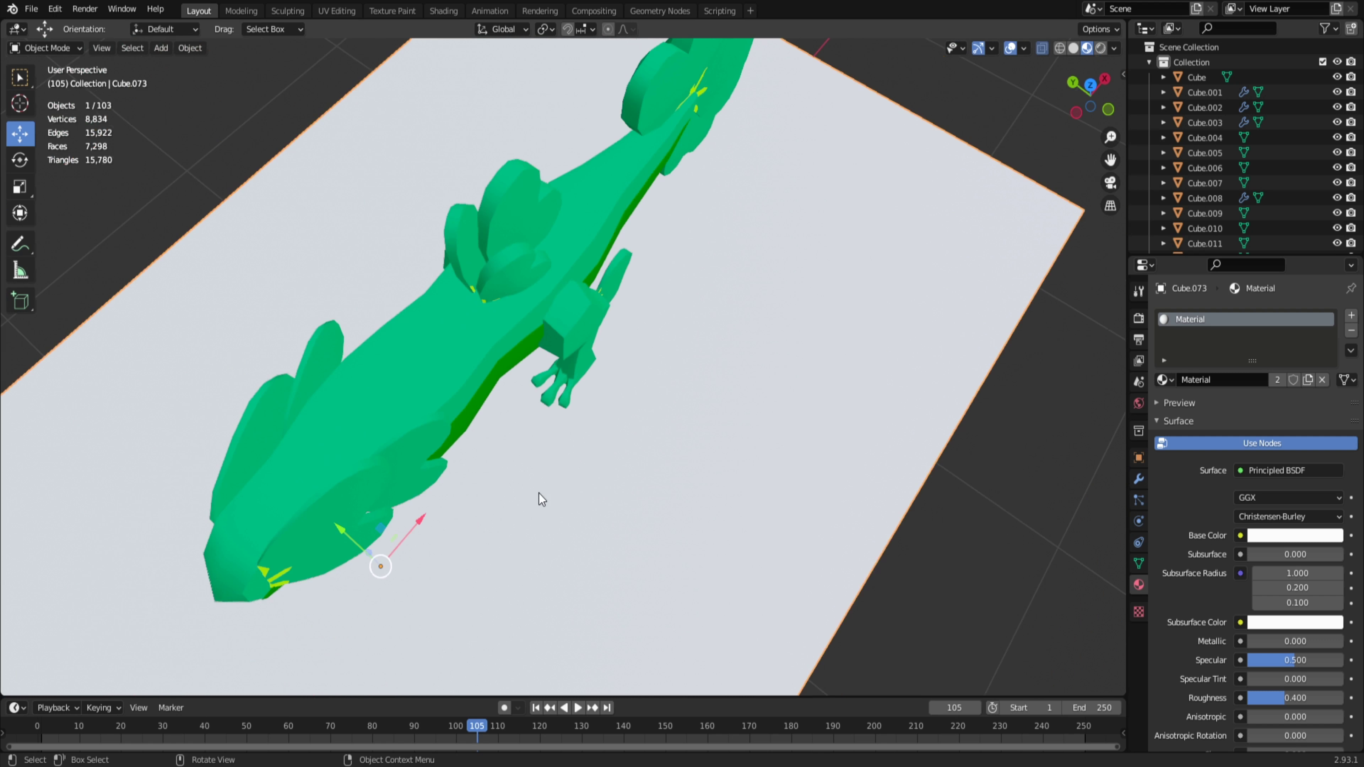
pyautogui.moveTo(531, 422); pyautogui.dragTo(654, 508, button='middle')
pyautogui.scroll(-3, 617, 494)
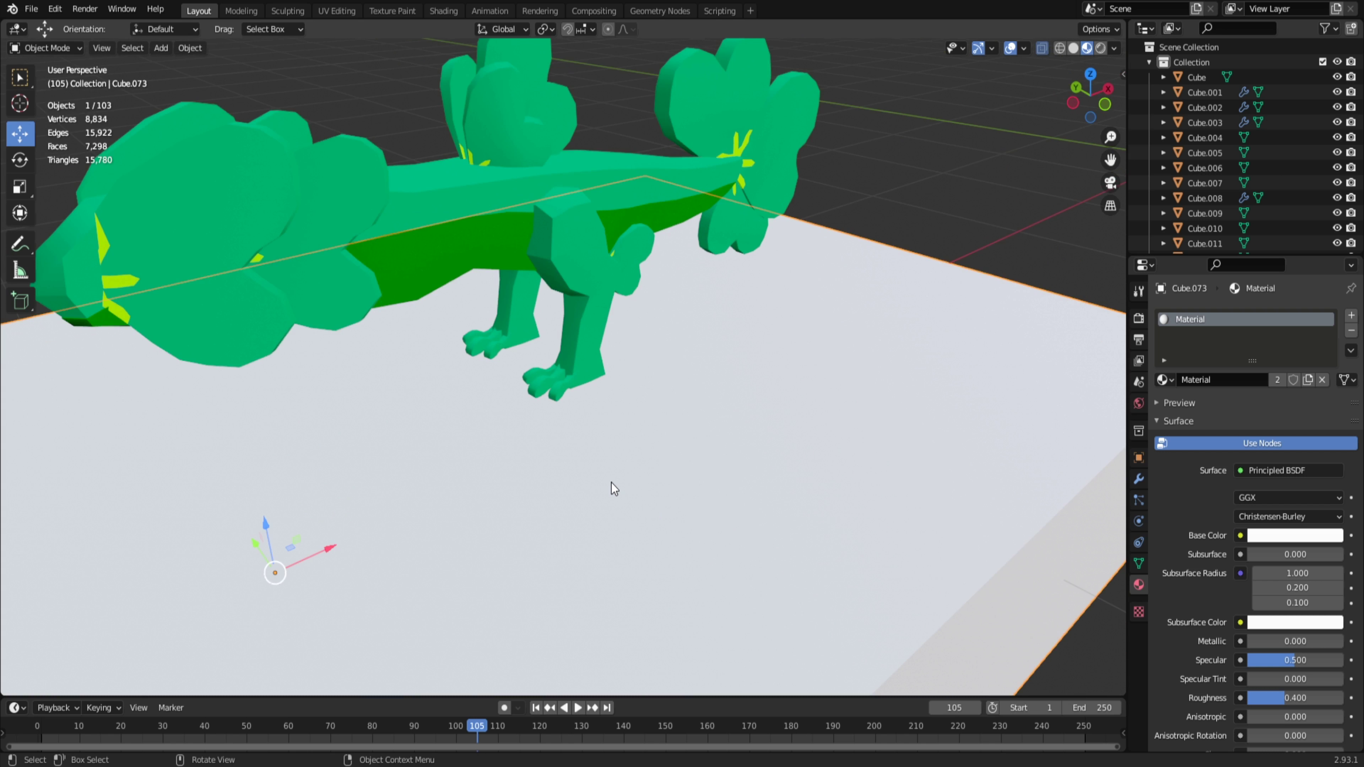
pyautogui.moveTo(550, 441)
pyautogui.mouseDown(button='middle')
pyautogui.moveTo(749, 550)
pyautogui.moveTo(788, 499)
pyautogui.moveTo(622, 414)
pyautogui.moveTo(484, 413)
pyautogui.moveTo(584, 438)
pyautogui.moveTo(536, 480)
pyautogui.moveTo(538, 466)
pyautogui.mouseUp(button='middle')
pyautogui.scroll(-3, 788, 499)
# Step: Unhide the reference drawing behind the creature in front view, clear the selection and compare the hind foot with it
pyautogui.press('KP_1')
pyautogui.hotkey('alt', 'h')
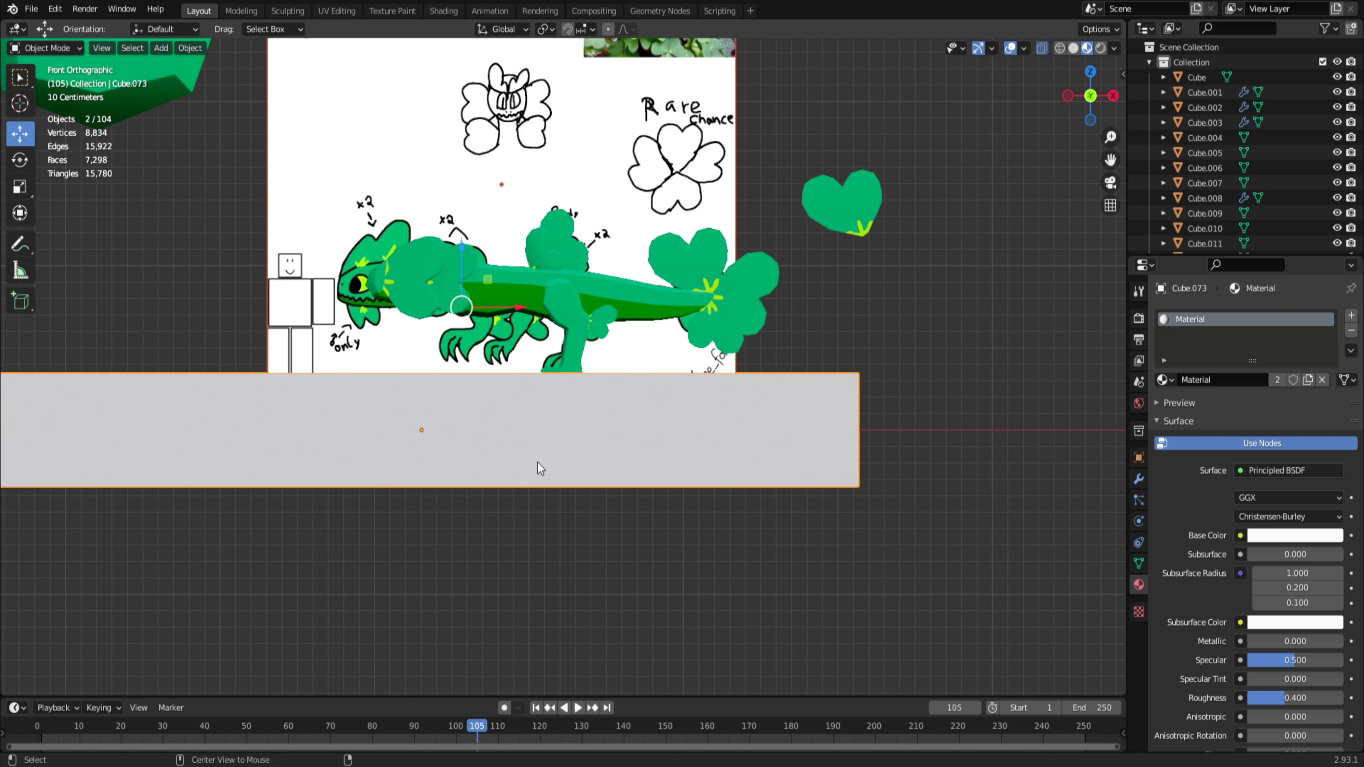
pyautogui.scroll(-2, 660, 566)
pyautogui.click(660, 566)
pyautogui.scroll(7, 575, 569)
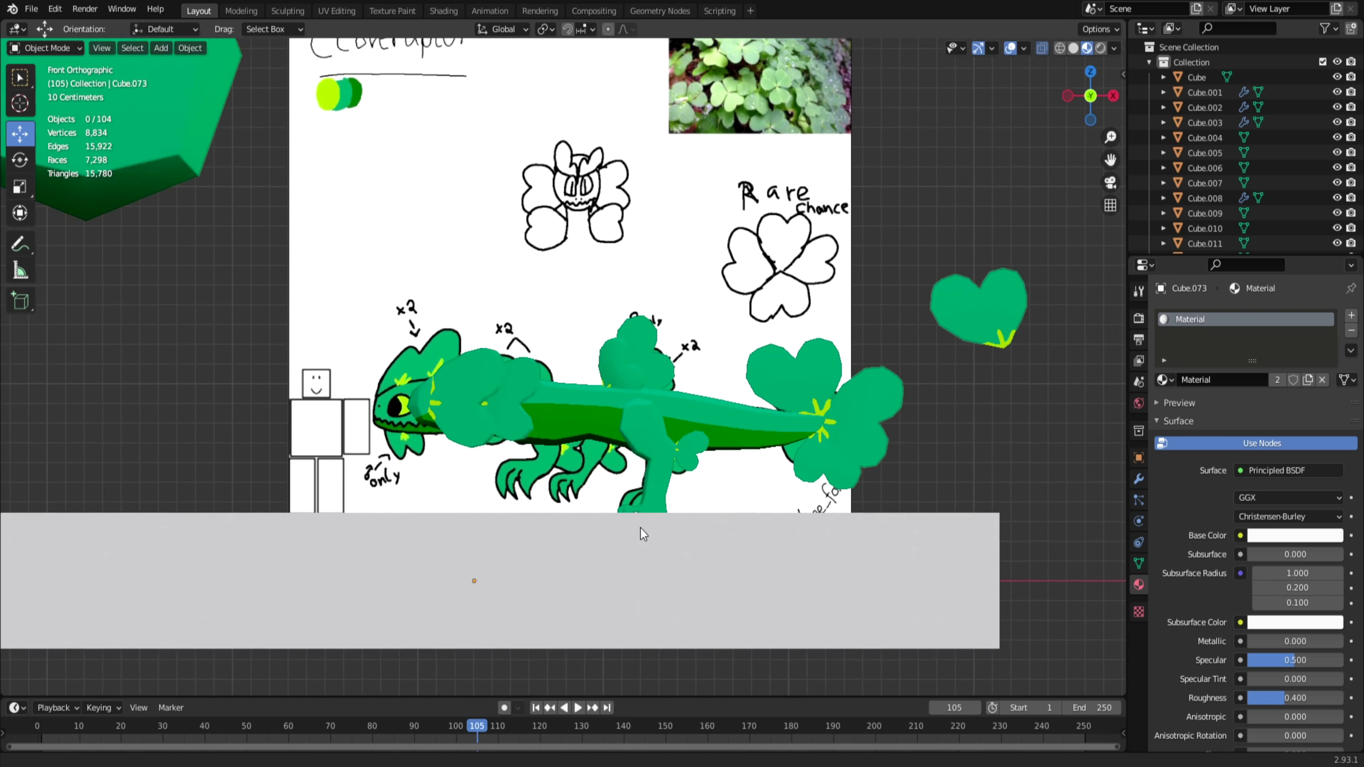
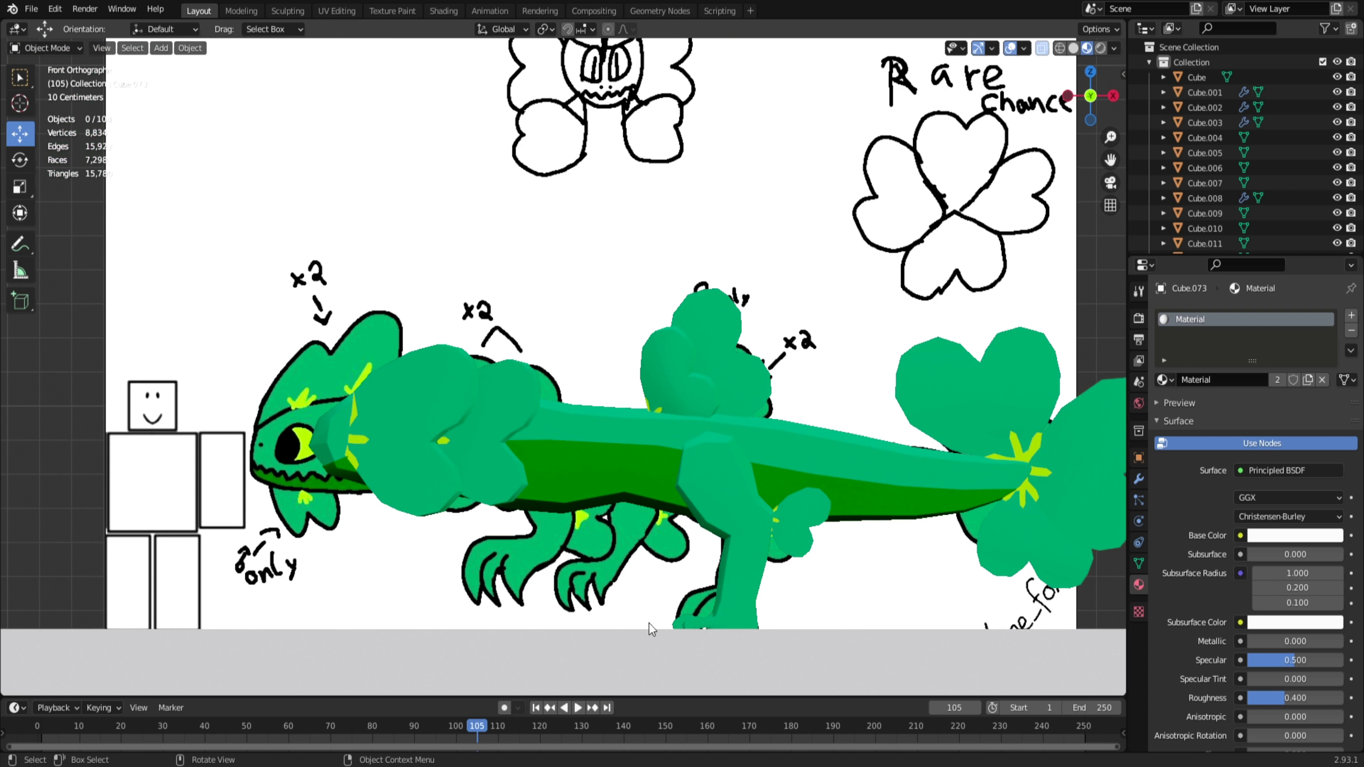
pyautogui.moveTo(649, 624); pyautogui.dragTo(709, 644, button='middle')
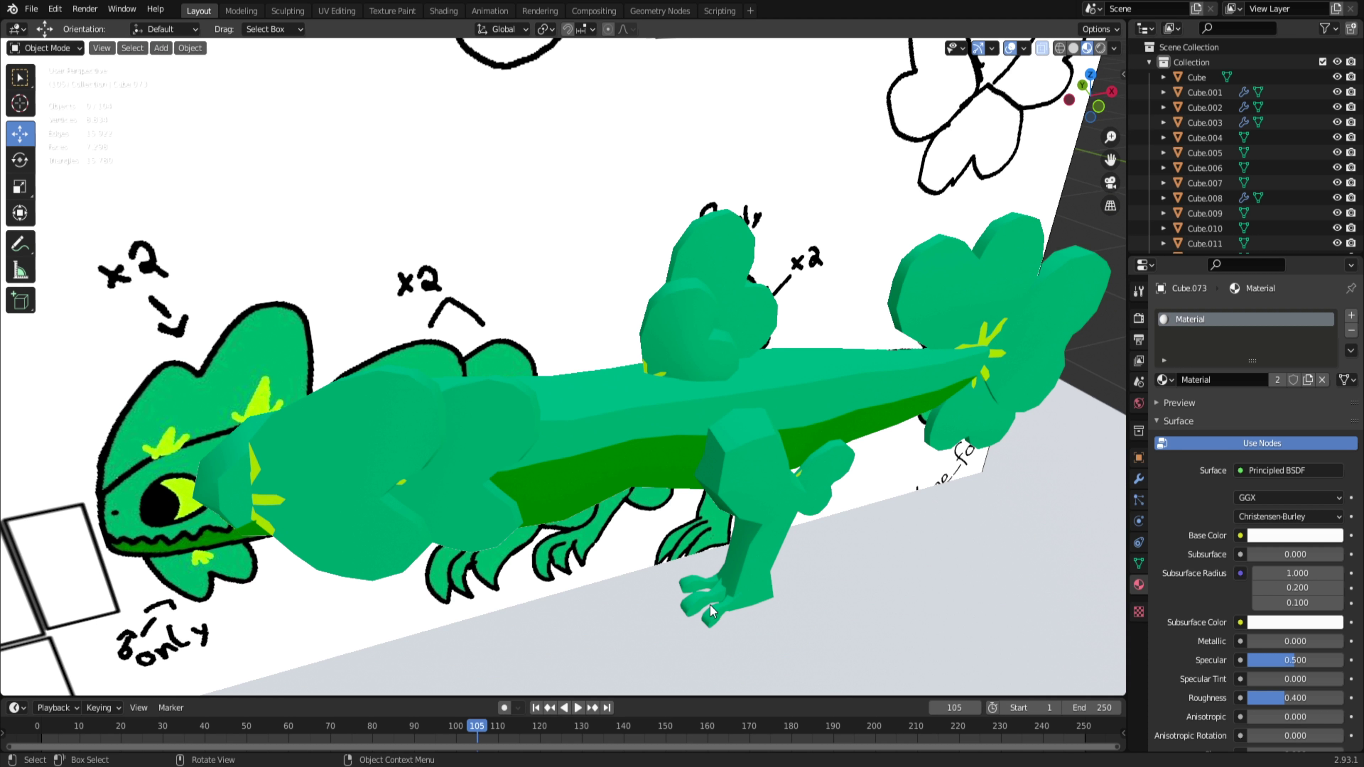
pyautogui.scroll(-1, 660, 665)
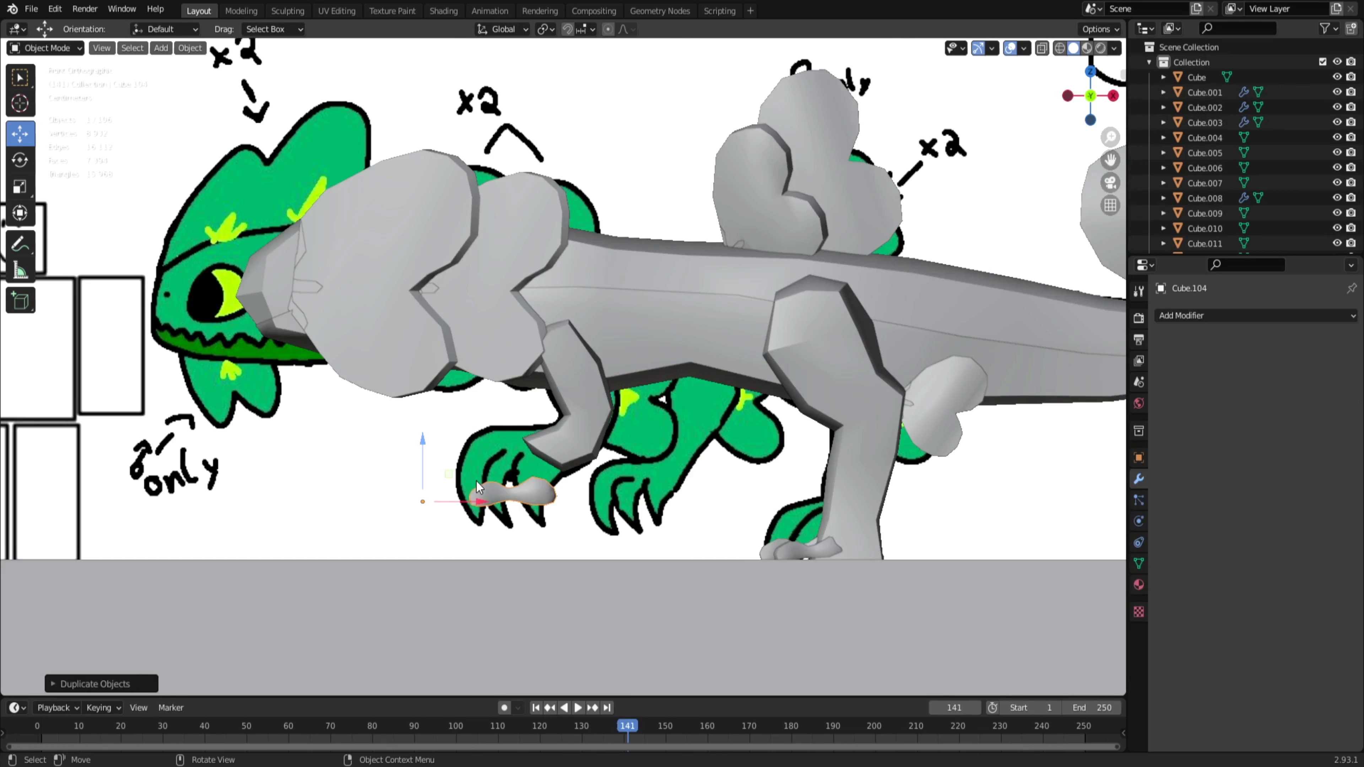
# Step: Compare the duplicated toe with the reference's front foot using see-through display
pyautogui.moveTo(476, 482)
pyautogui.mouseDown(button='middle')
pyautogui.moveTo(679, 377)
pyautogui.moveTo(530, 406)
pyautogui.moveTo(677, 373)
pyautogui.moveTo(763, 379)
pyautogui.moveTo(646, 380)
pyautogui.mouseUp(button='middle')
pyautogui.hotkey('alt', 'z')
pyautogui.moveTo(603, 318); pyautogui.dragTo(586, 355, button='middle')
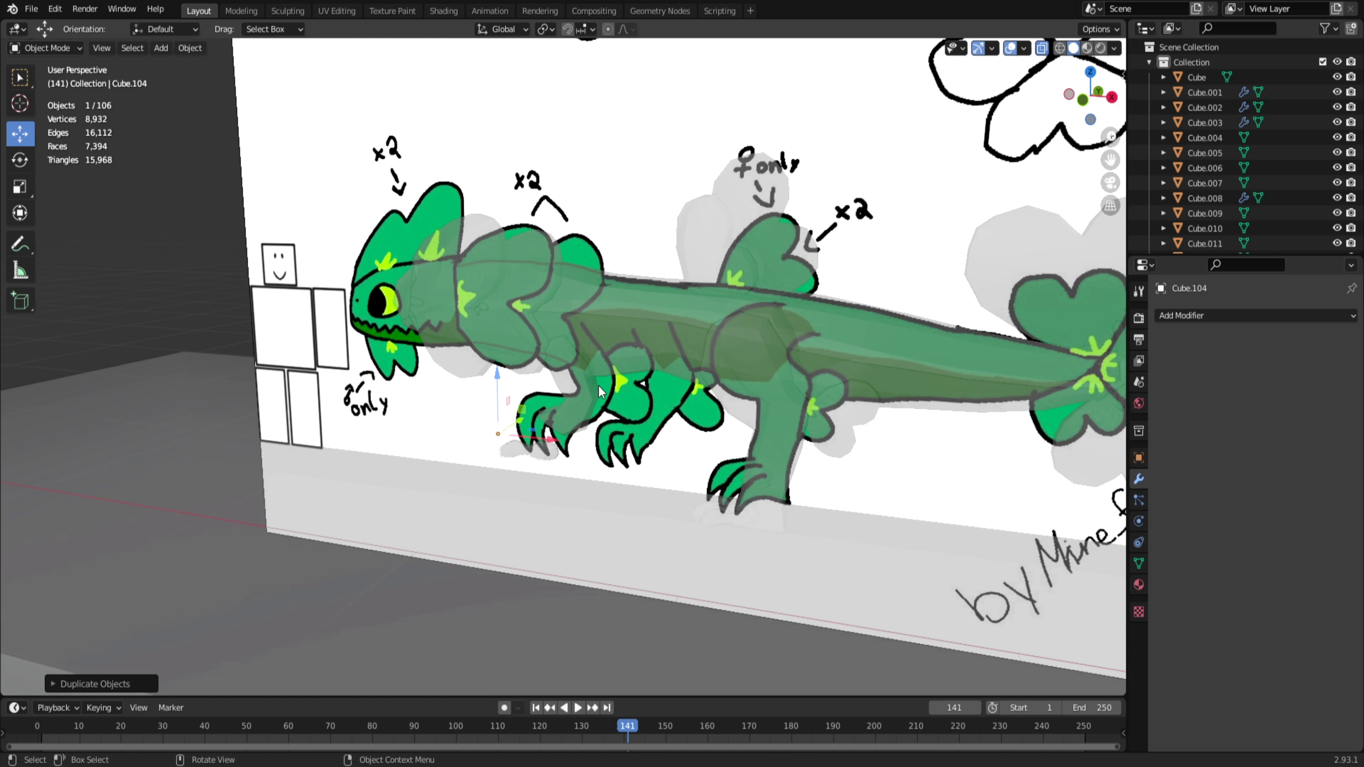
pyautogui.scroll(3, 583, 361)
pyautogui.hotkey('alt', 'z')
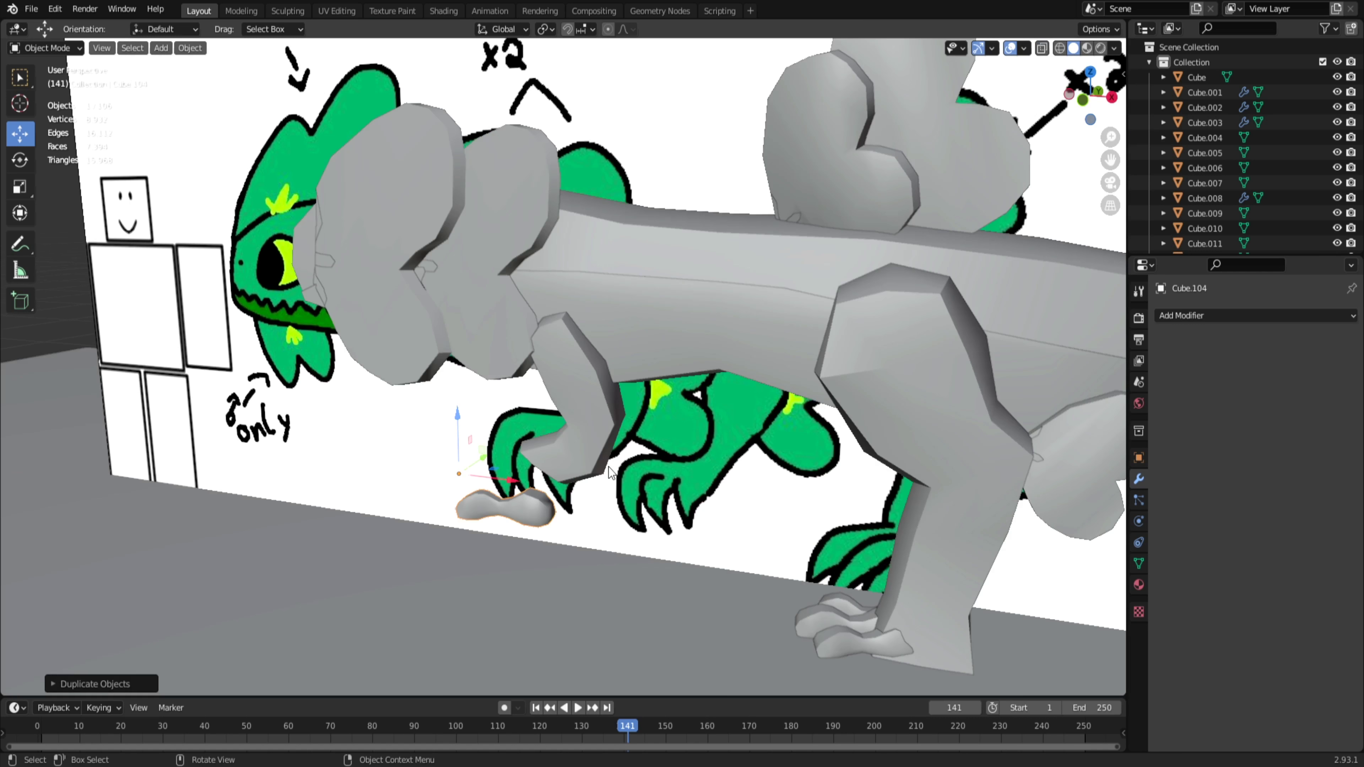
# Step: Separate the upper section of the front leg into its own object and select that new piece
pyautogui.moveTo(609, 467); pyautogui.dragTo(571, 399, button='middle')
pyautogui.click(573, 398)
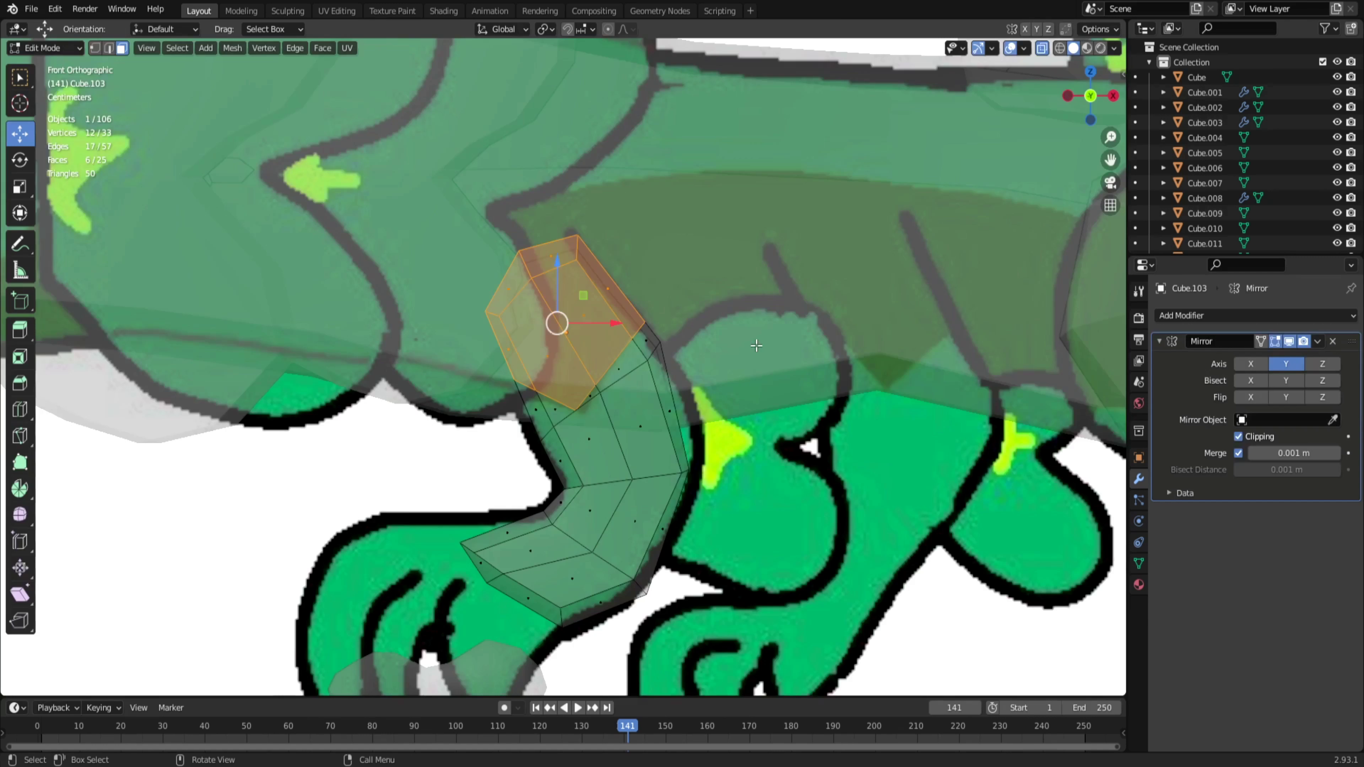
pyautogui.moveTo(698, 376); pyautogui.dragTo(766, 361, button='middle')
pyautogui.press('p')
pyautogui.click(727, 393)
pyautogui.press('Tab')
pyautogui.hotkey('alt', 'z')
pyautogui.click(566, 339)
# Step: Assign the dark green Material.010 to the separated upper piece of the front leg
pyautogui.click(1087, 48)
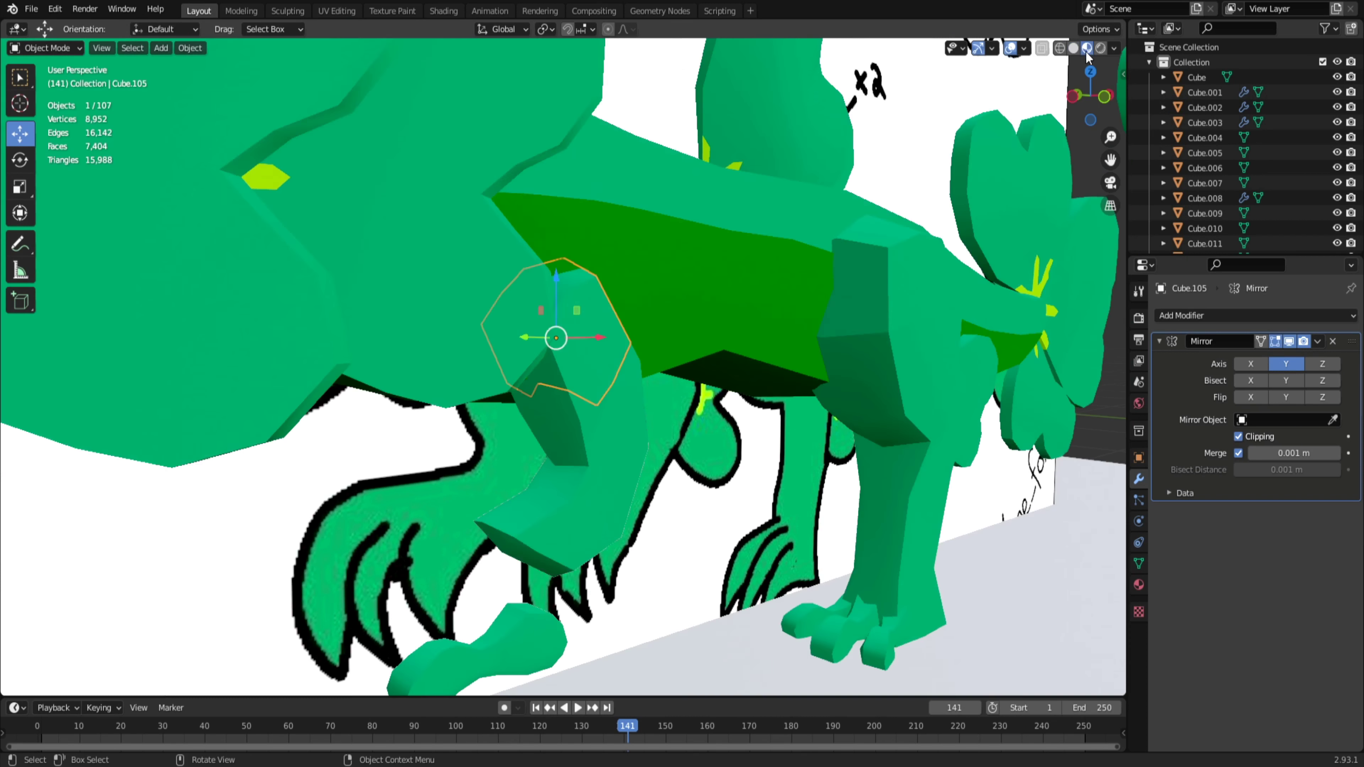
pyautogui.click(1138, 585)
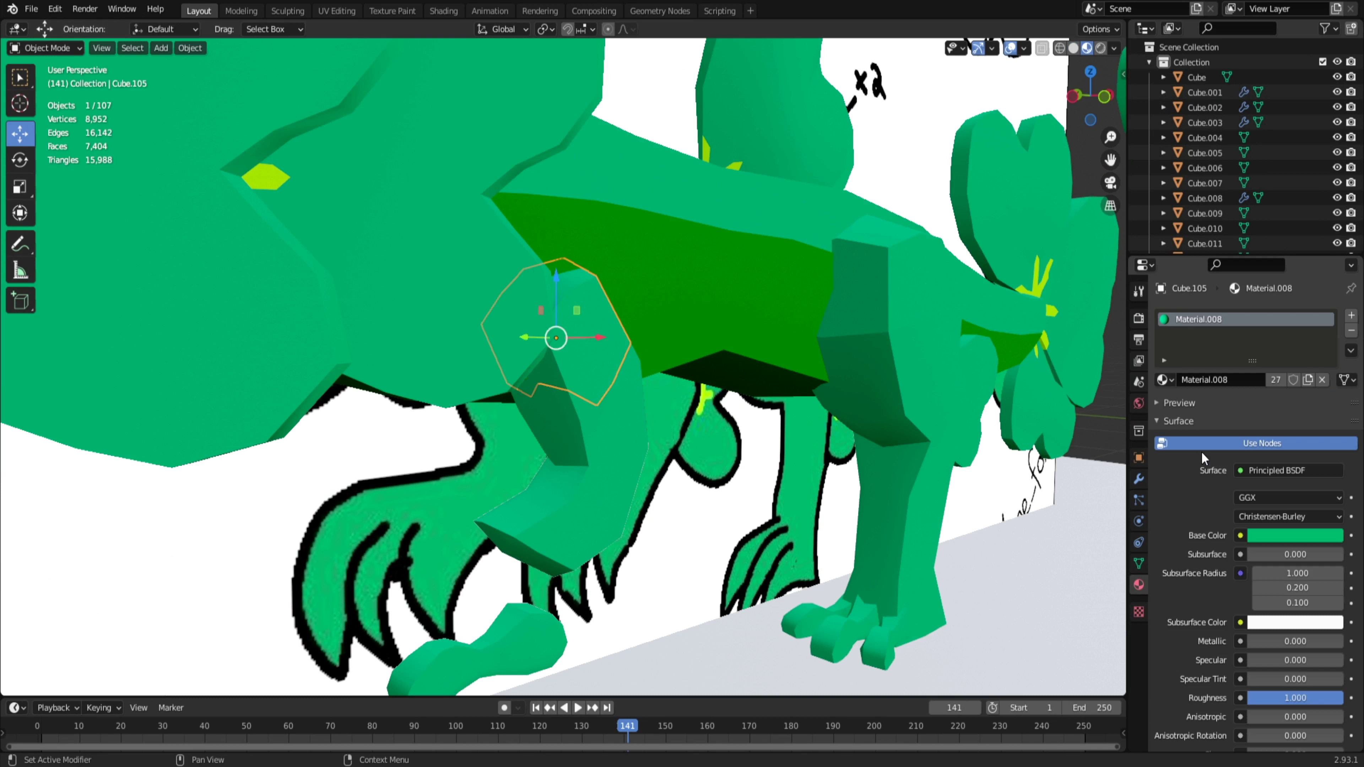
pyautogui.click(1168, 381)
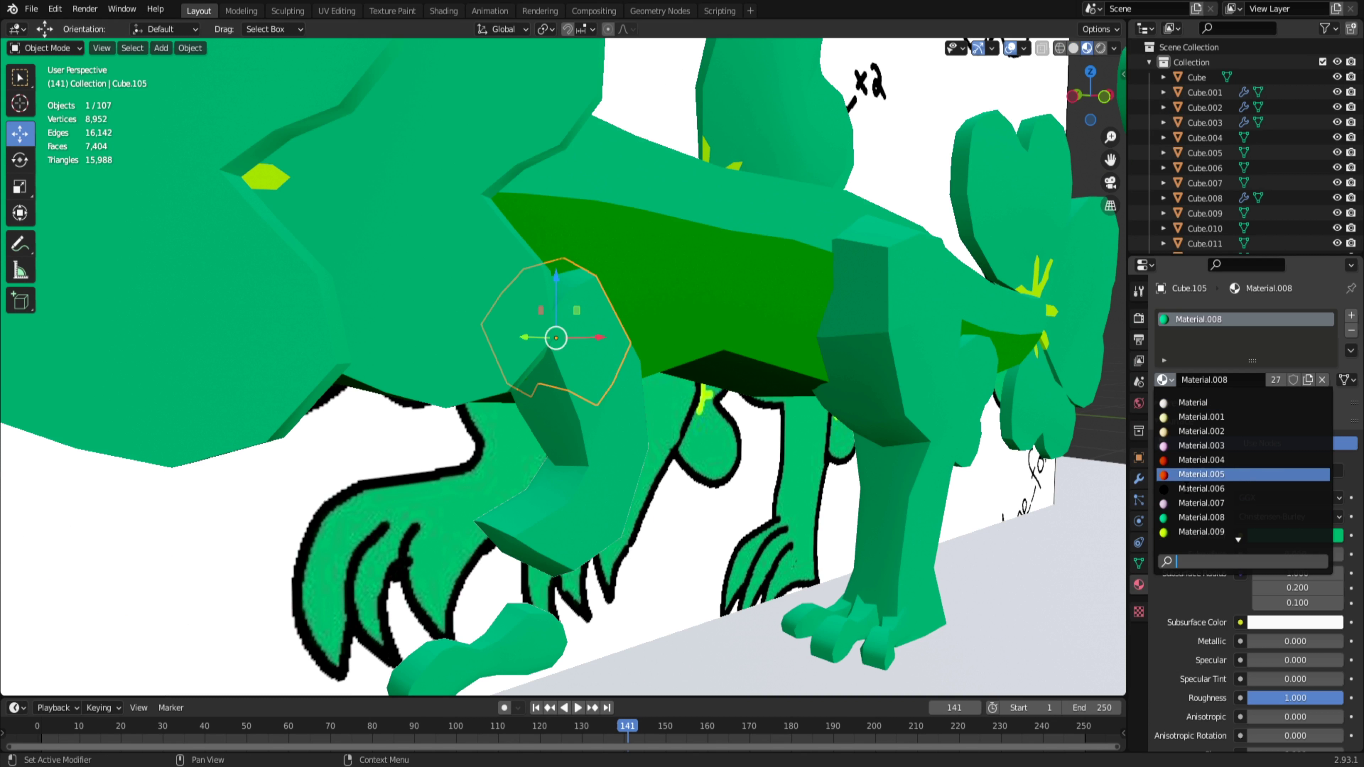
pyautogui.click(1195, 534)
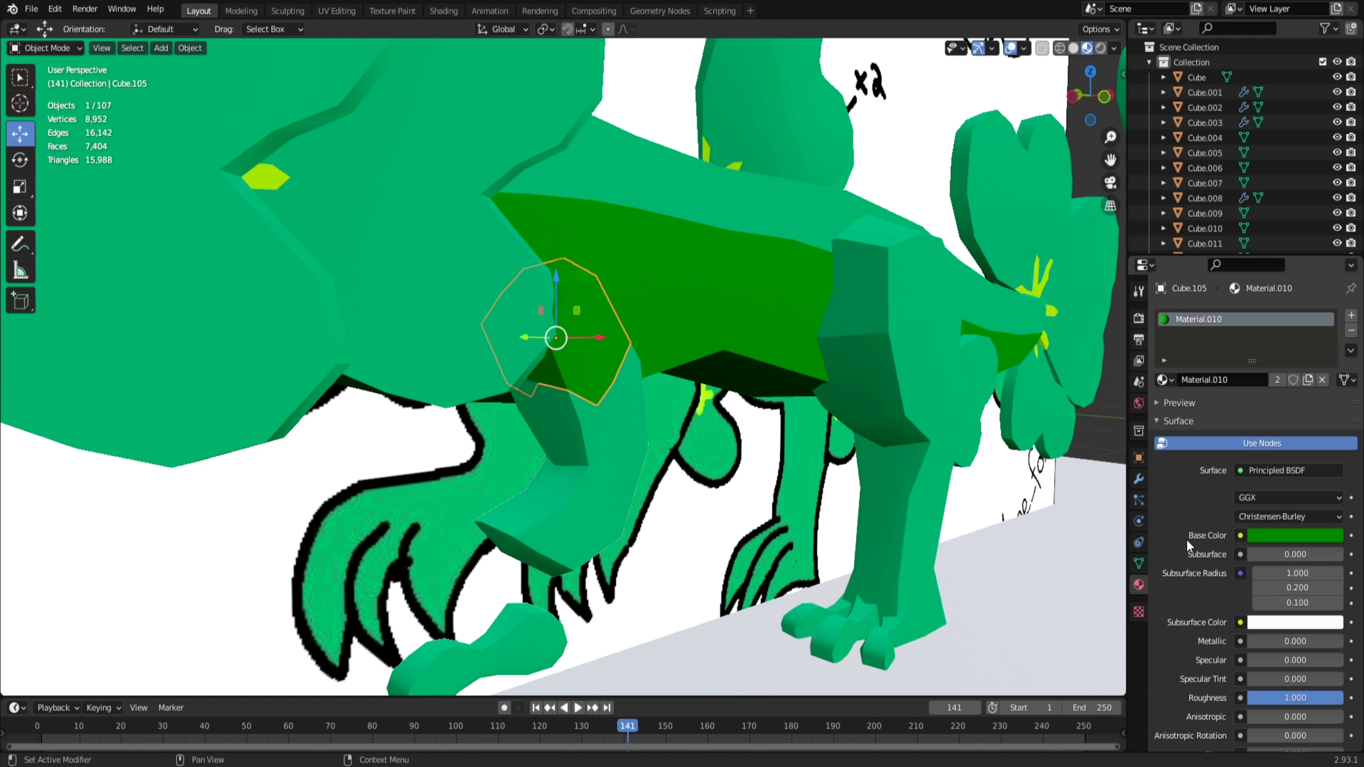
pyautogui.scroll(-2, 891, 516)
pyautogui.click(887, 517)
pyautogui.scroll(-3, 881, 521)
pyautogui.moveTo(866, 529); pyautogui.dragTo(807, 522, button='middle')
# Step: Rotate the duplicated toe to slant downward and move it against the lower end of the front leg in front view
pyautogui.press('KP_1')
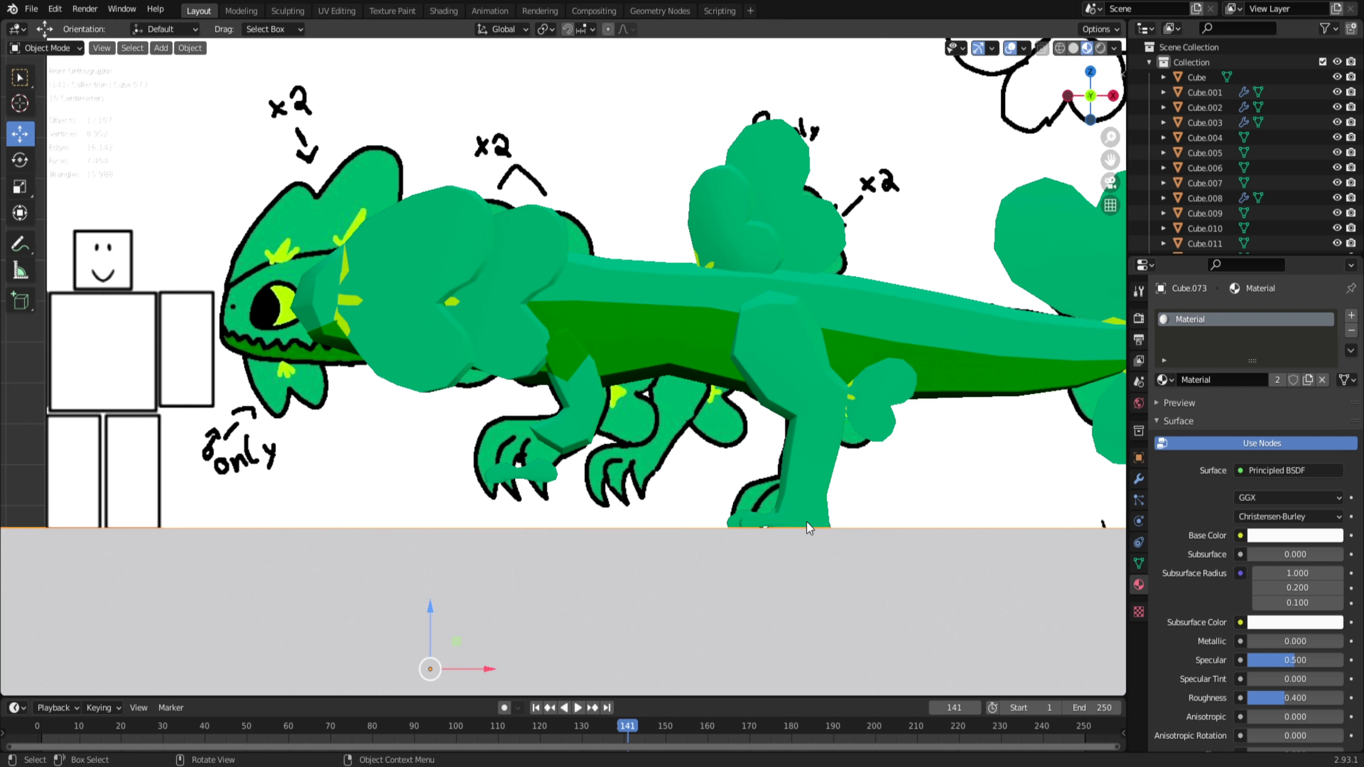
pyautogui.scroll(4, 426, 510)
pyautogui.click(524, 586)
pyautogui.rightClick(513, 653)
pyautogui.click(866, 639)
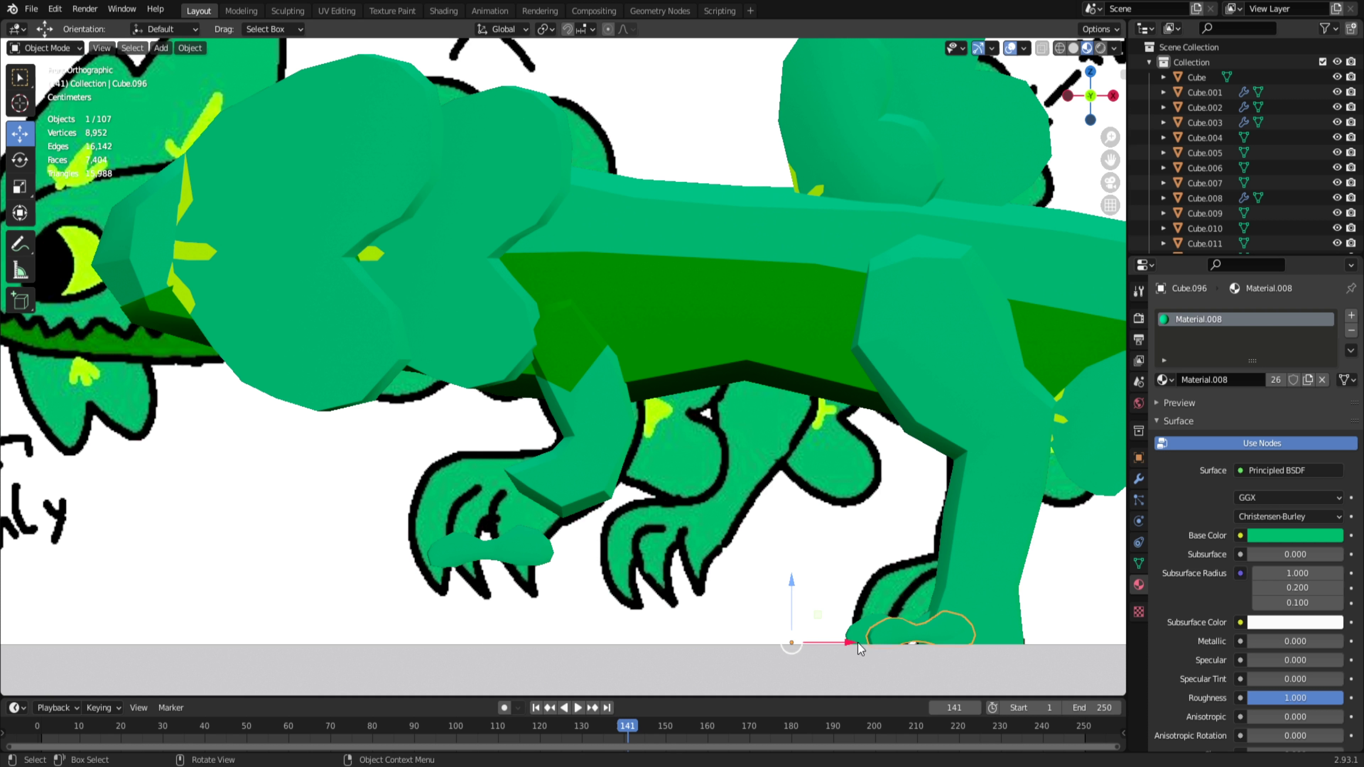
pyautogui.click(482, 552)
pyautogui.scroll(3, 529, 606)
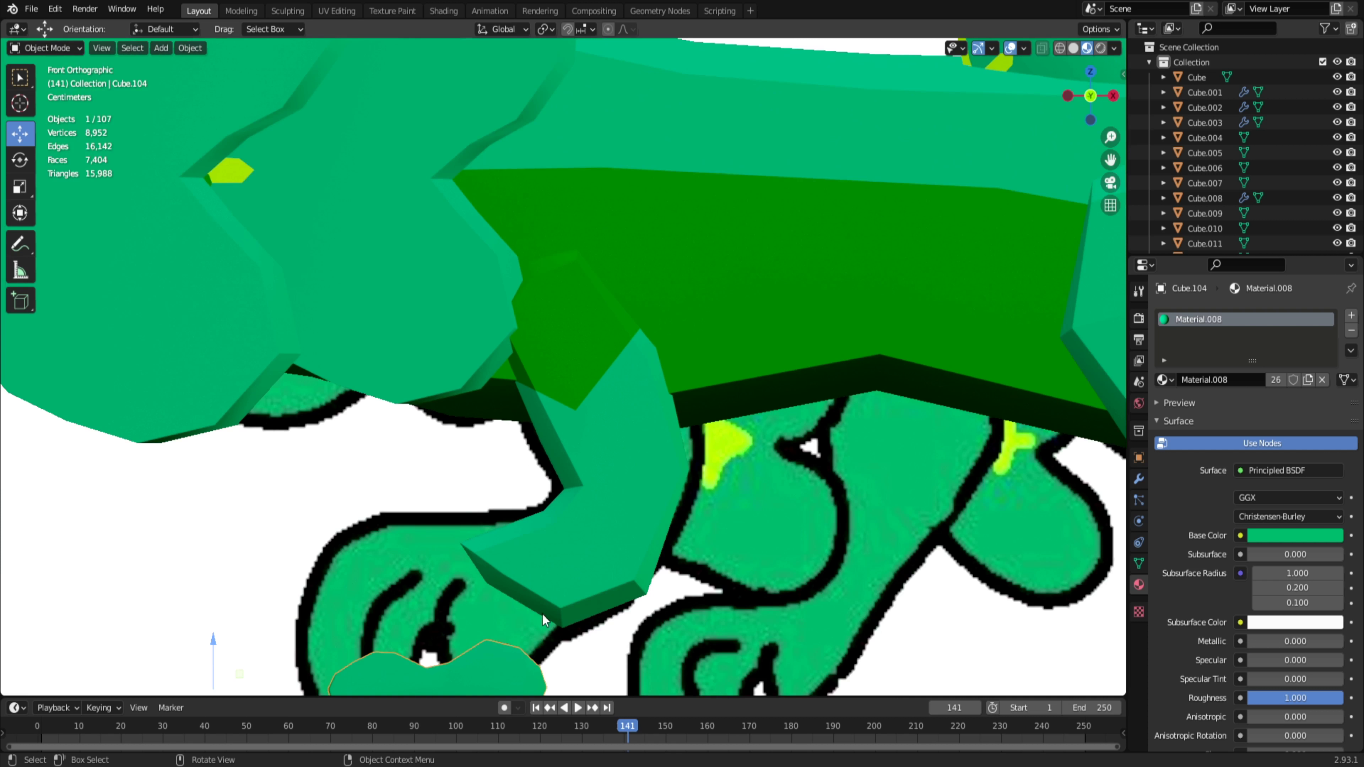
pyautogui.press('r')
pyautogui.click(423, 409)
pyautogui.press('g')
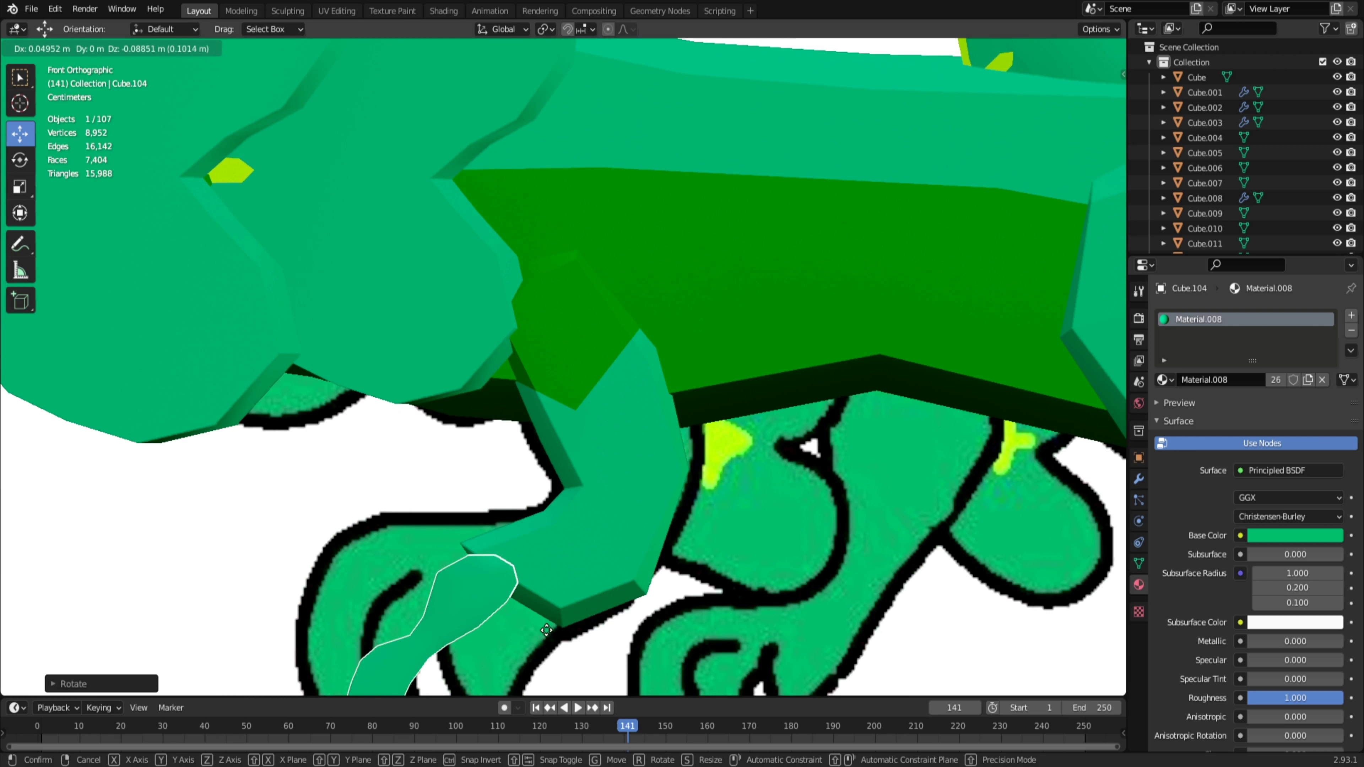
pyautogui.click(573, 628)
# Step: Rotate the duplicated toe slightly in top view
pyautogui.moveTo(600, 673); pyautogui.dragTo(668, 612, button='middle')
pyautogui.click(589, 574)
pyautogui.moveTo(638, 650); pyautogui.dragTo(596, 91, button='middle')
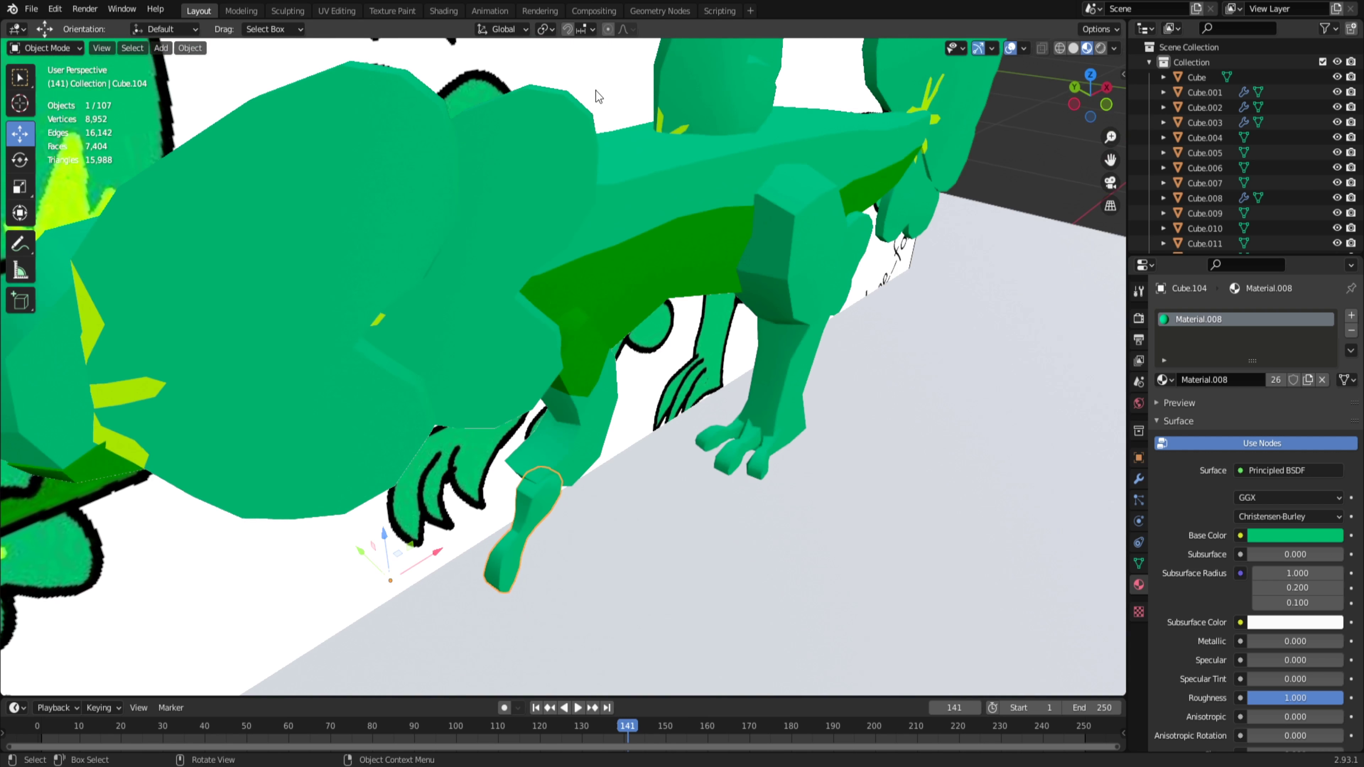
pyautogui.press('KP_7')
pyautogui.press('r')
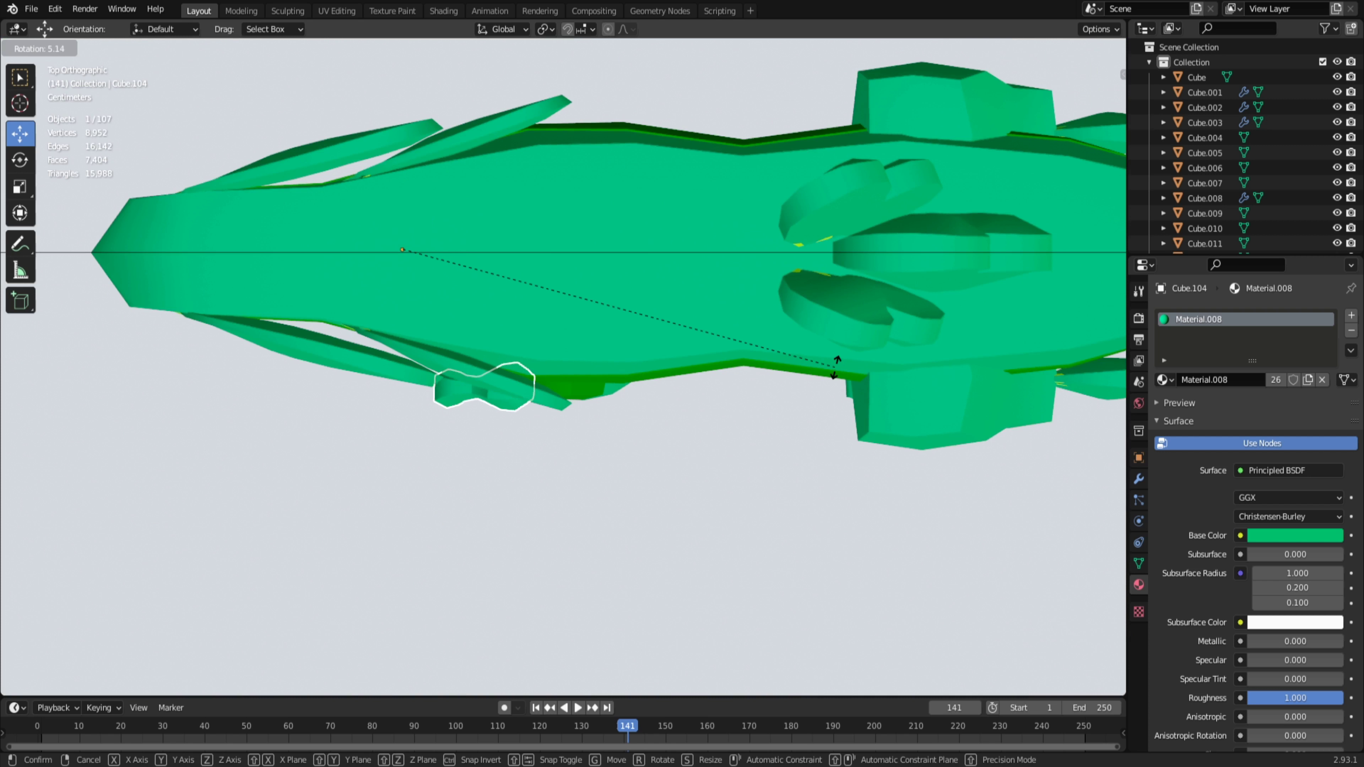
pyautogui.click(857, 359)
# Step: Shift the toe along the Y axis under the front leg and align it with the reference foot in front view
pyautogui.moveTo(733, 395); pyautogui.dragTo(541, 493, button='middle')
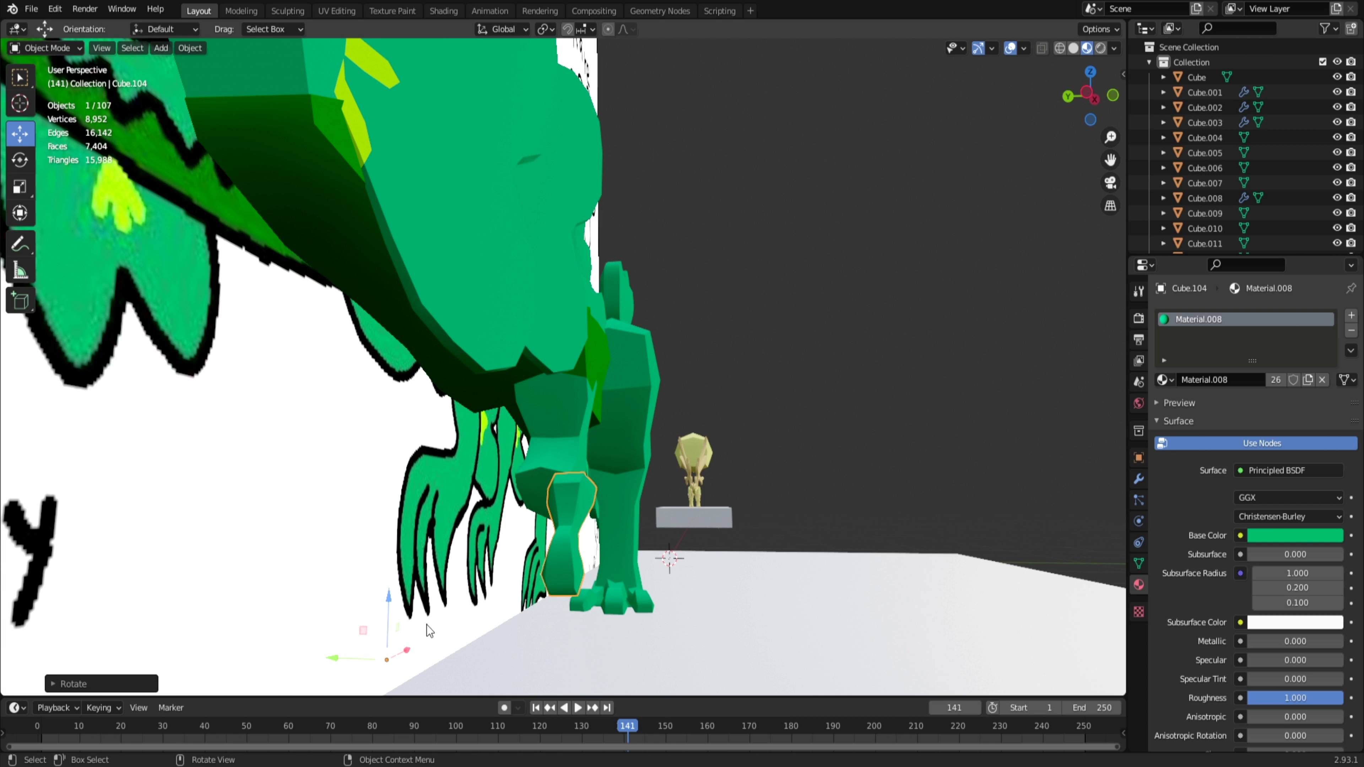
pyautogui.moveTo(354, 660); pyautogui.dragTo(322, 653)
pyautogui.moveTo(583, 607); pyautogui.dragTo(519, 592, button='middle')
pyautogui.press('KP_1')
pyautogui.press('g')
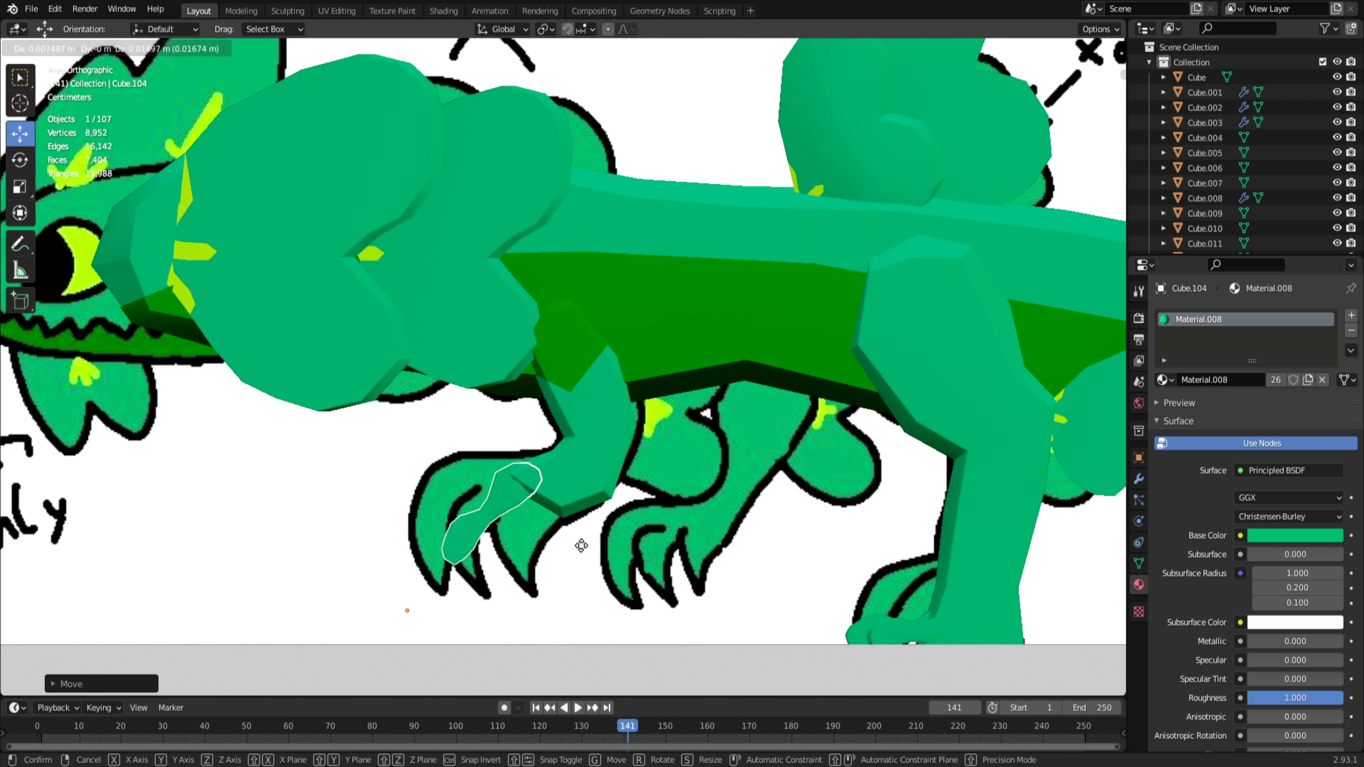
pyautogui.click(584, 549)
pyautogui.moveTo(582, 549); pyautogui.dragTo(729, 565, button='middle')
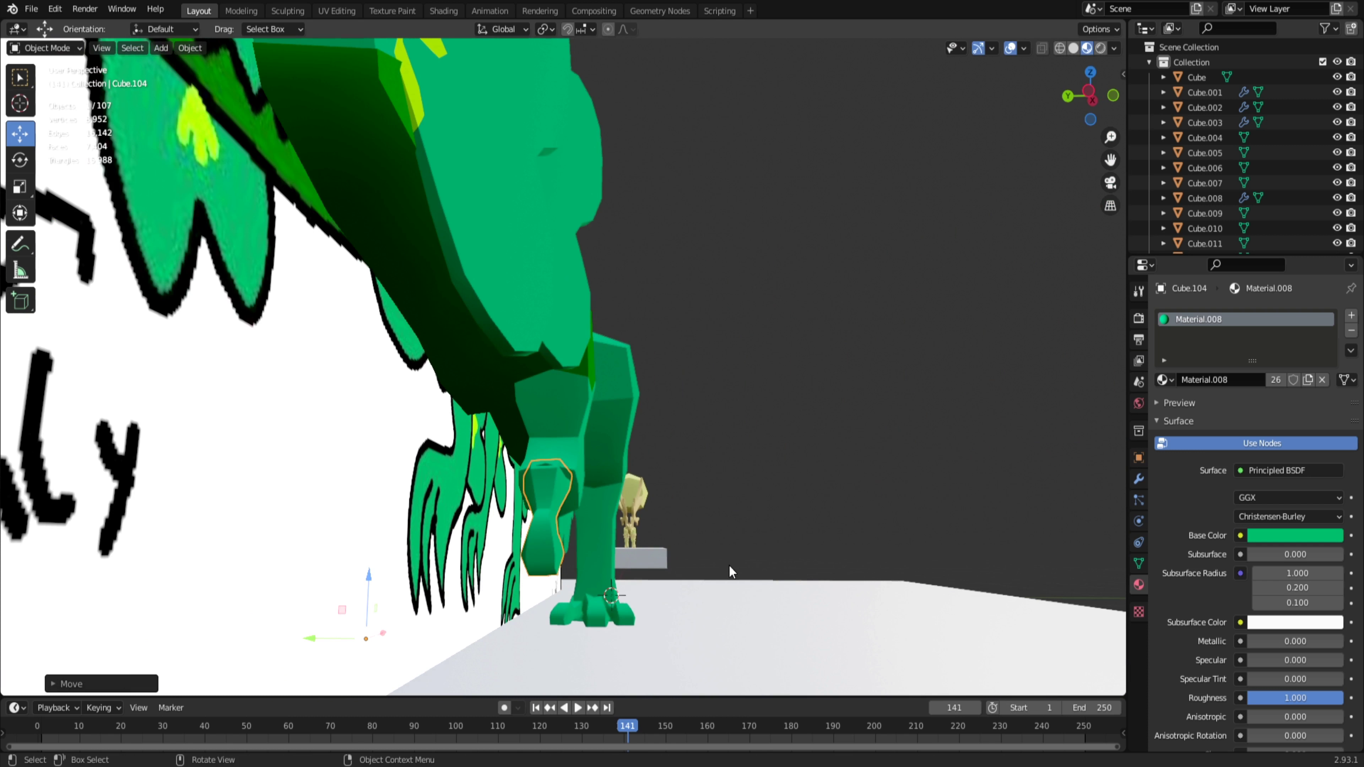
pyautogui.press('KP_1')
# Step: Move and rotate the edge loop at the toe's narrow middle to follow the reference's middle claw
pyautogui.press('Tab')
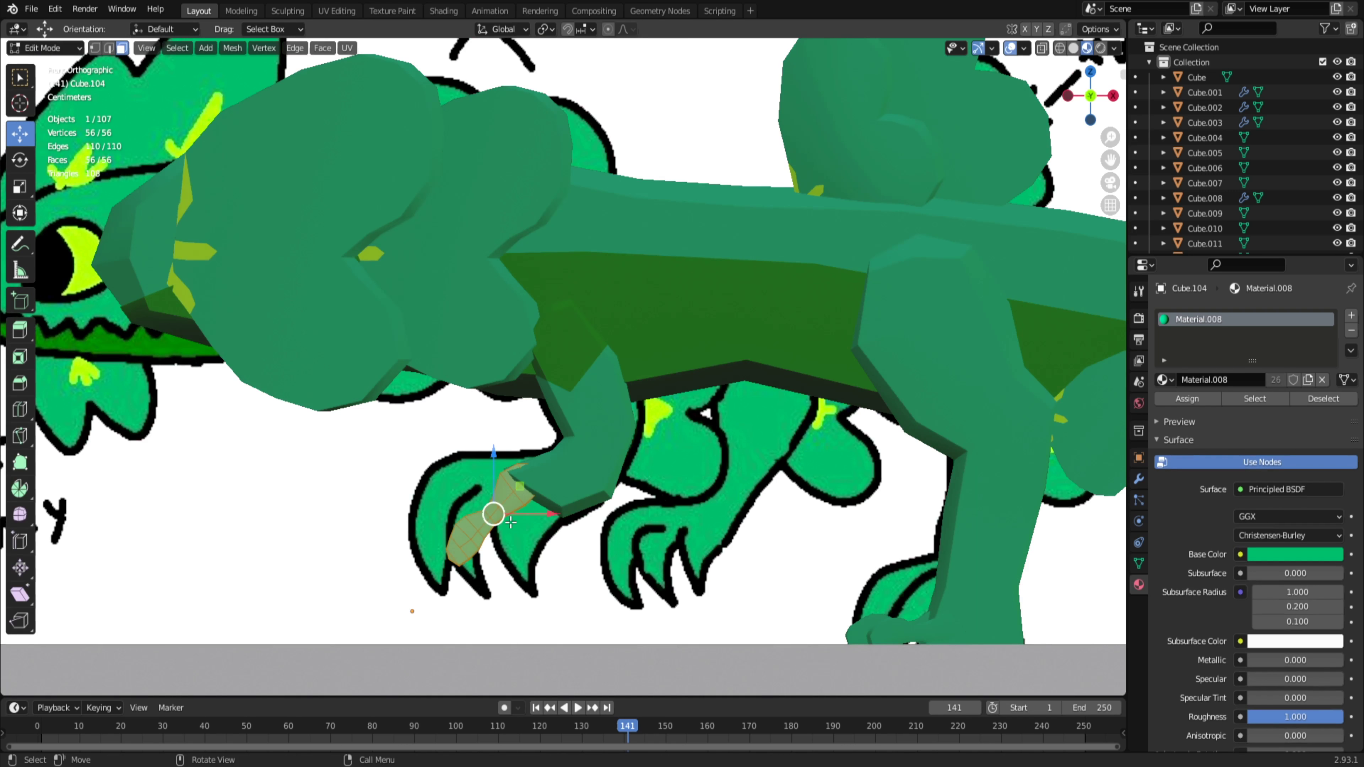
pyautogui.keyDown('shift'); pyautogui.moveTo(540, 609); pyautogui.dragTo(681, 389, button='middle'); pyautogui.keyUp('shift')
pyautogui.scroll(4, 667, 385)
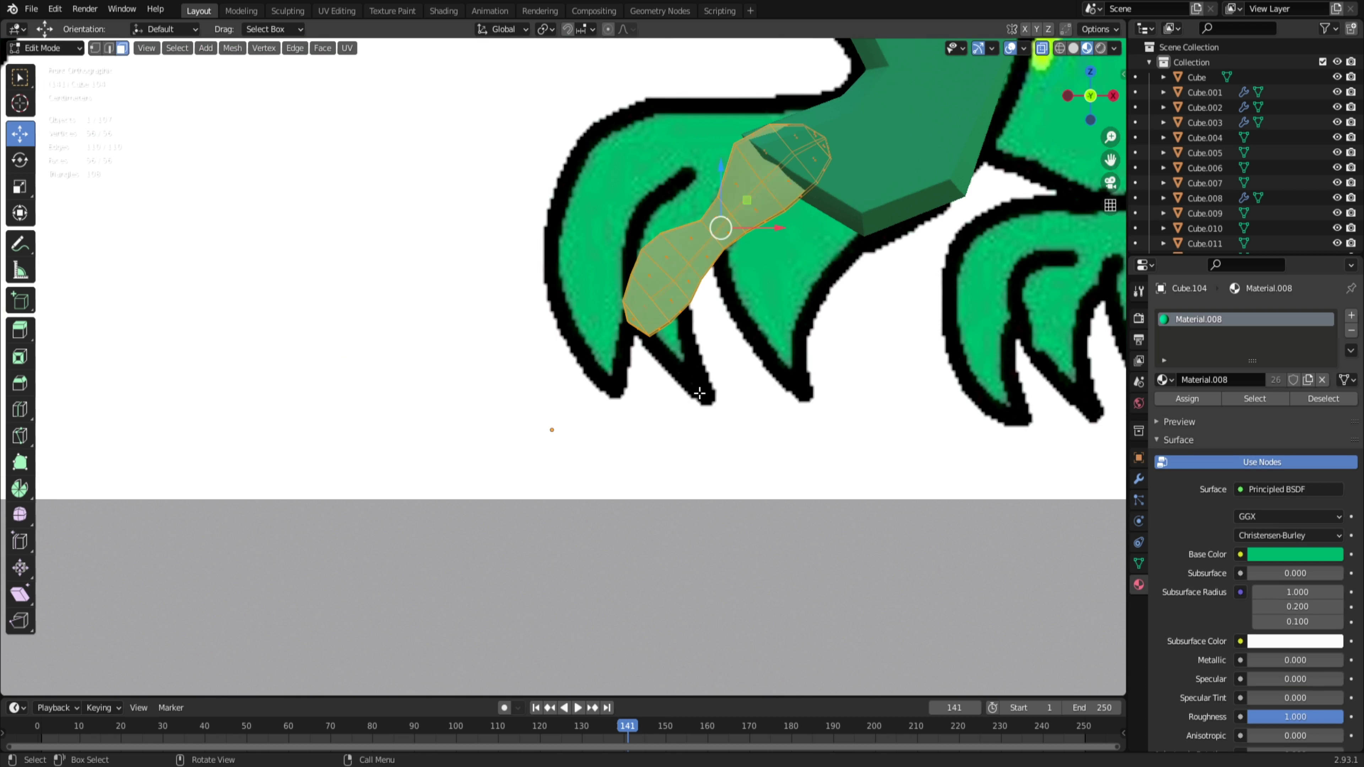
pyautogui.press('2')
pyautogui.moveTo(578, 188); pyautogui.dragTo(698, 366)
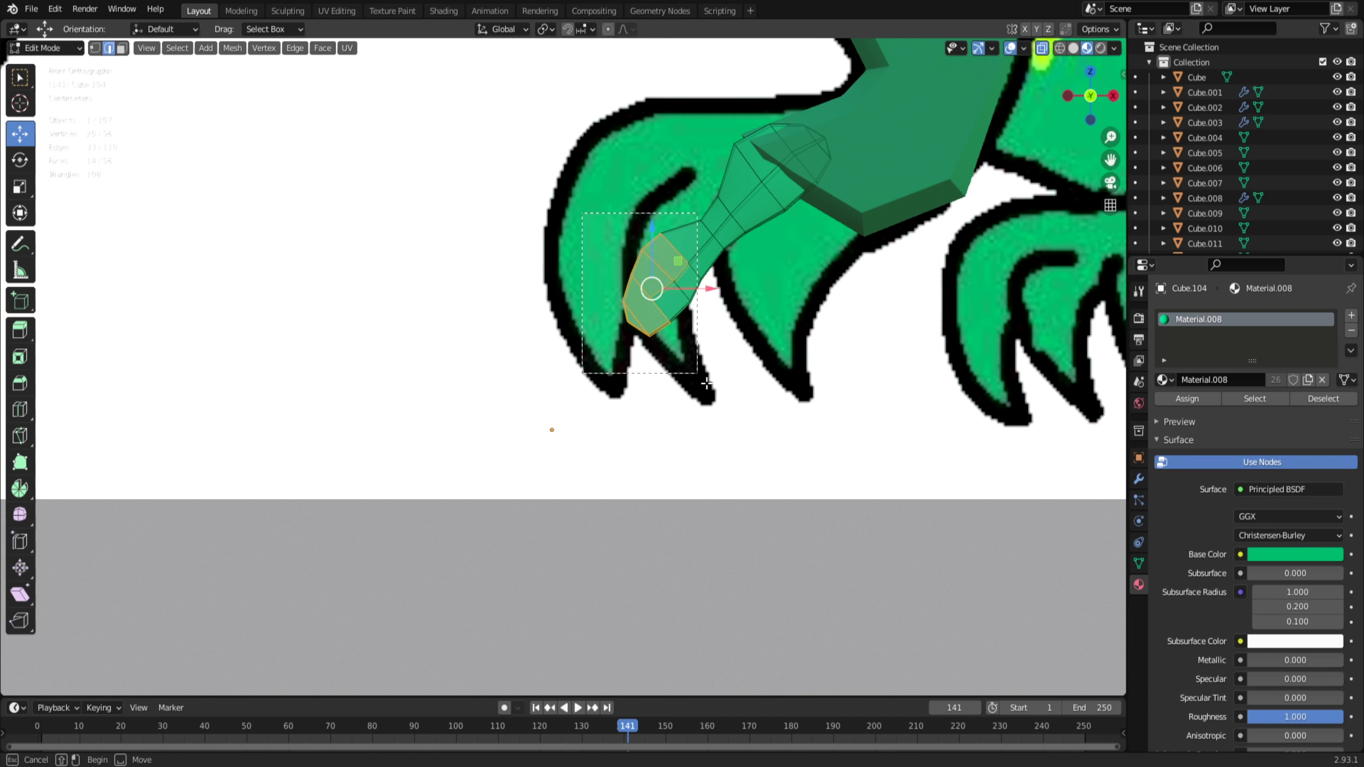
pyautogui.click(536, 231)
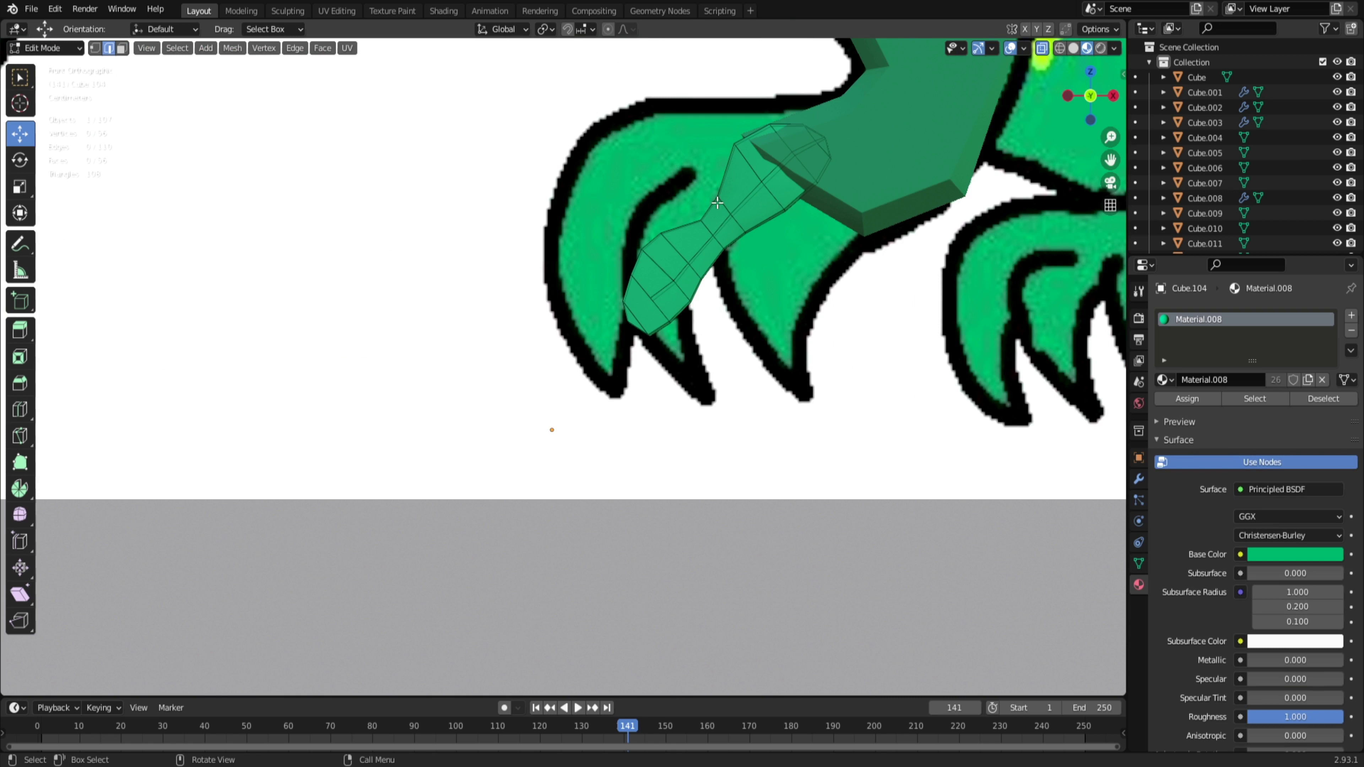
pyautogui.keyDown('shift'); pyautogui.moveTo(692, 259); pyautogui.dragTo(567, 449, button='middle'); pyautogui.keyUp('shift')
pyautogui.scroll(2, 549, 508)
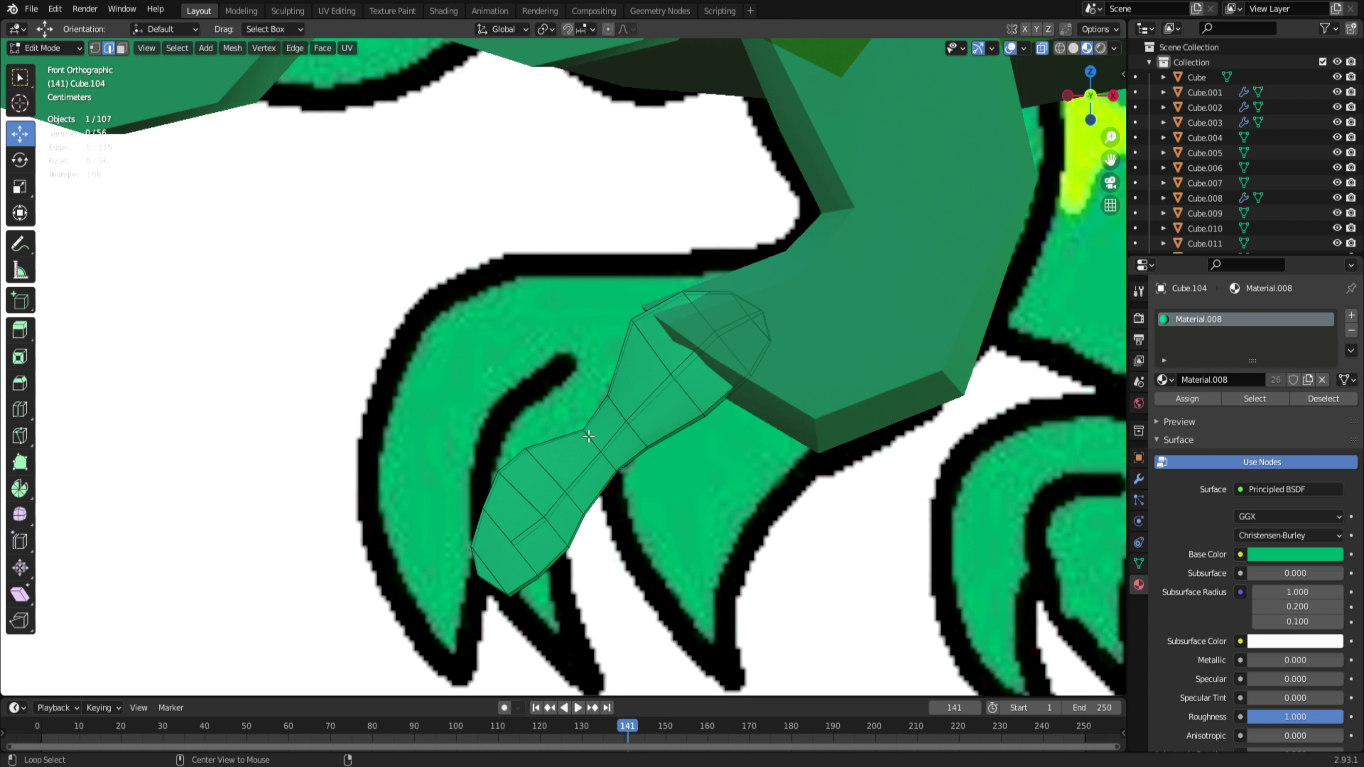
pyautogui.press('g')
pyautogui.click(693, 539)
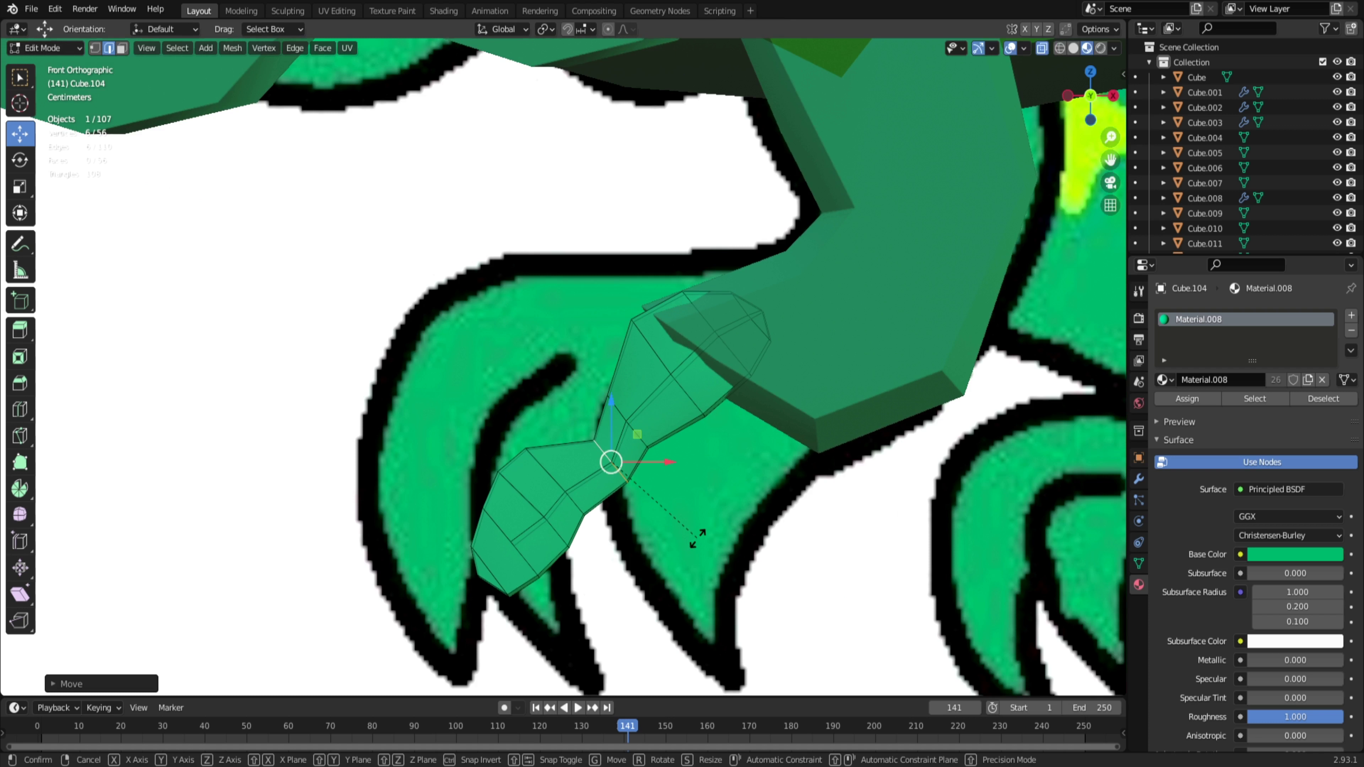
pyautogui.press('r')
pyautogui.click(721, 486)
# Step: Move and rotate the next two edge loops below the toe's narrow middle to bend it along the reference claw
pyautogui.click(585, 521)
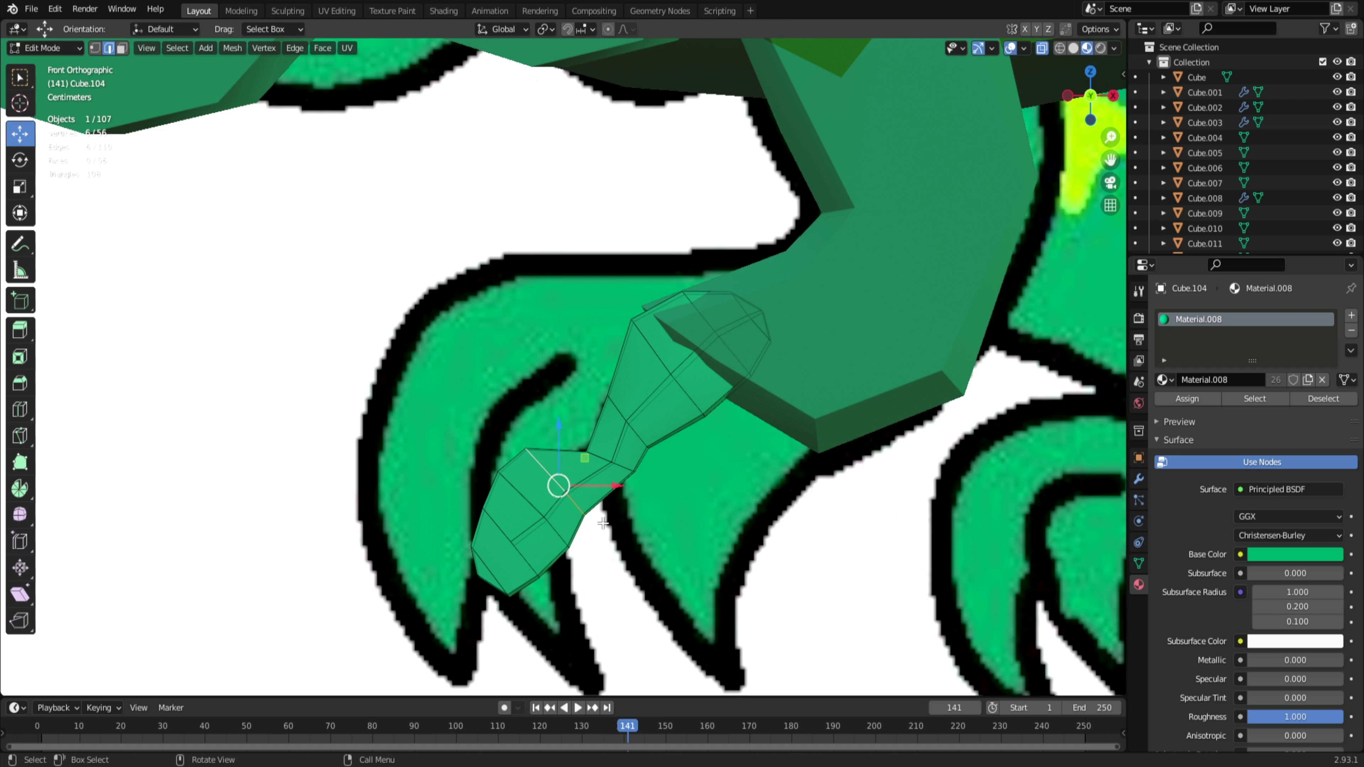
pyautogui.press('g')
pyautogui.click(642, 566)
pyautogui.press('r')
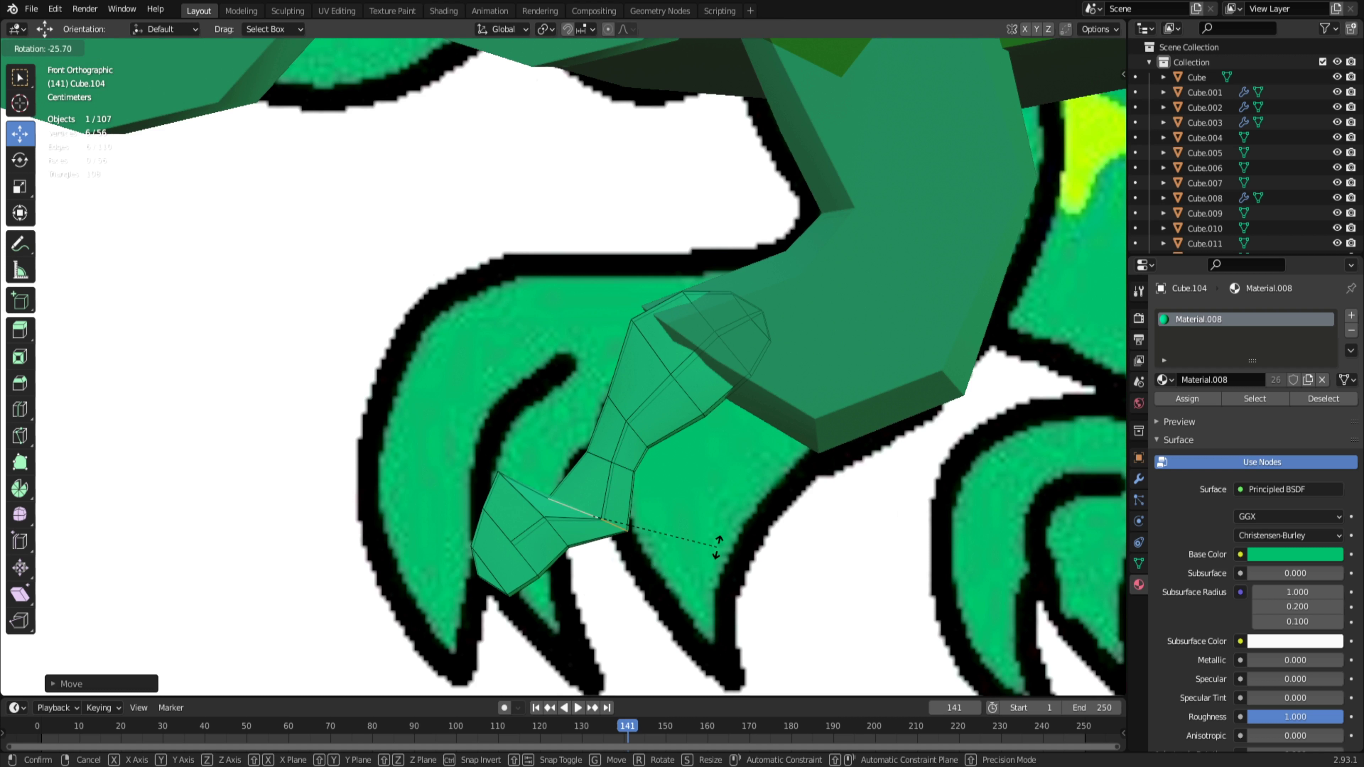
pyautogui.rightClick(718, 547)
pyautogui.click(577, 566)
pyautogui.press('r')
pyautogui.click(645, 567)
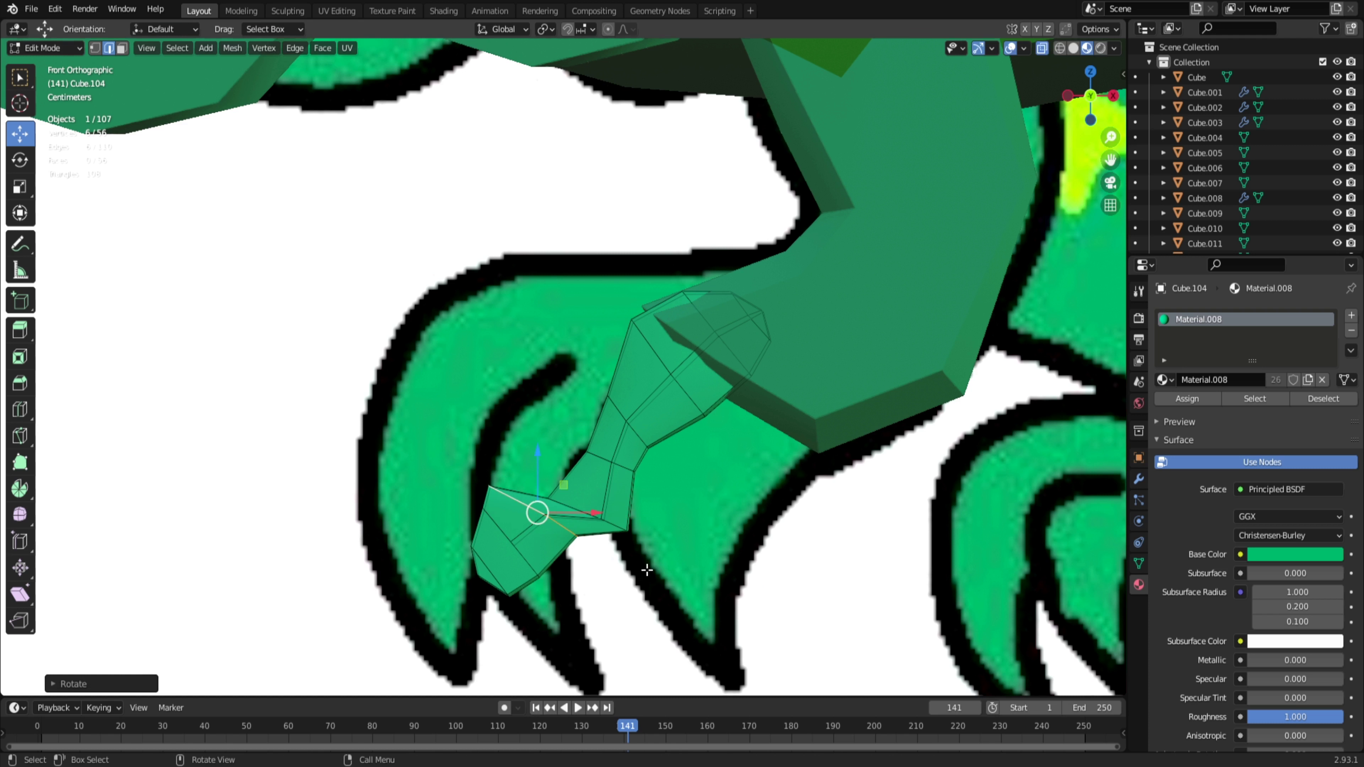
pyautogui.press('g')
pyautogui.rightClick(641, 590)
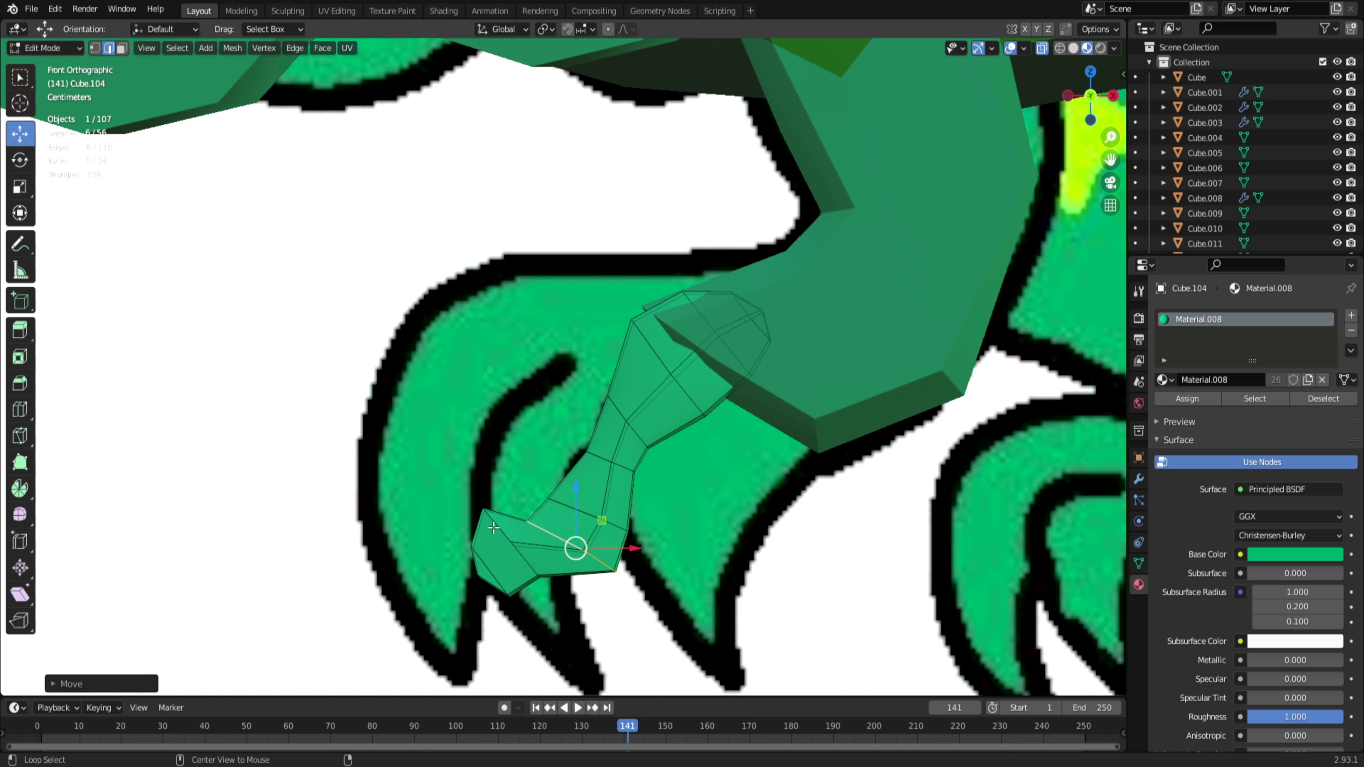
# Step: Try to move some of the edges near the toe's tip downward, and undo the move
pyautogui.click(562, 574)
pyautogui.press('g')
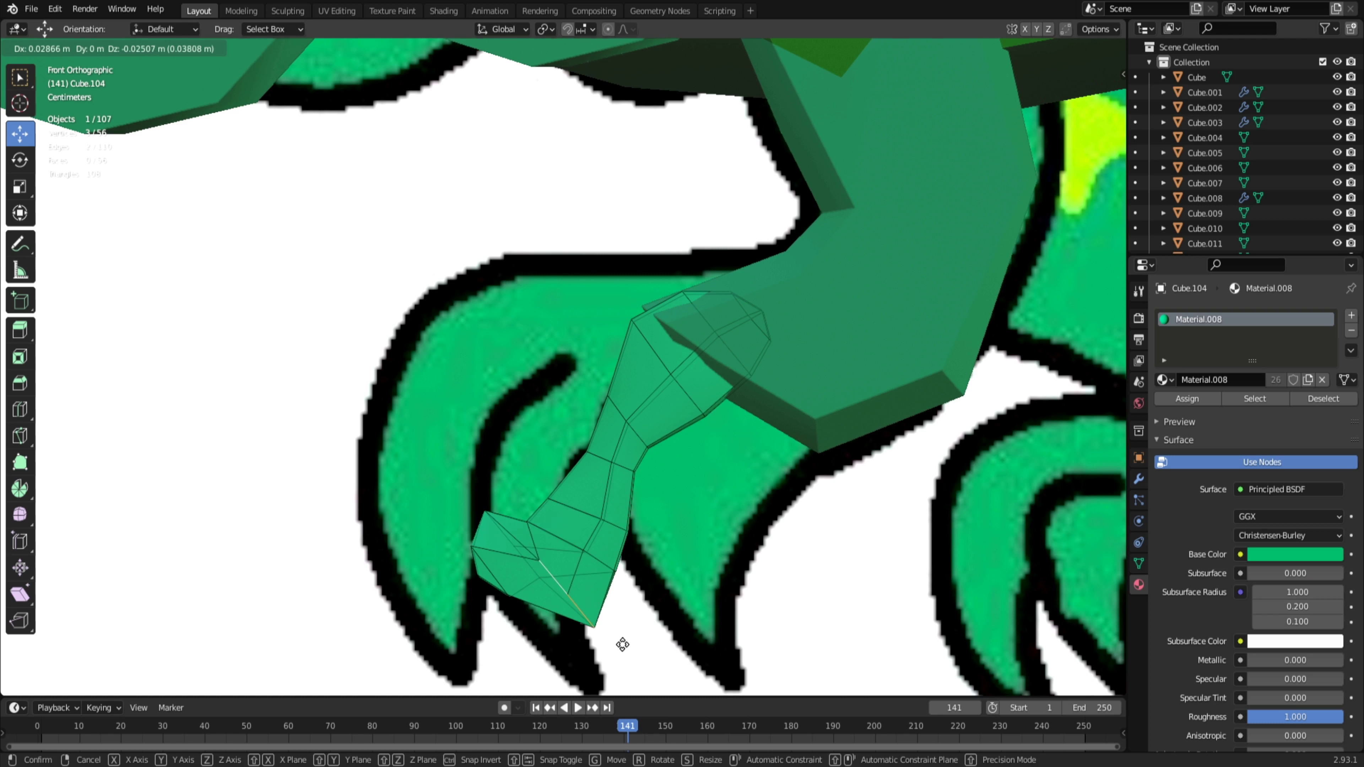
pyautogui.click(592, 607)
pyautogui.hotkey('ctrl', 'z')
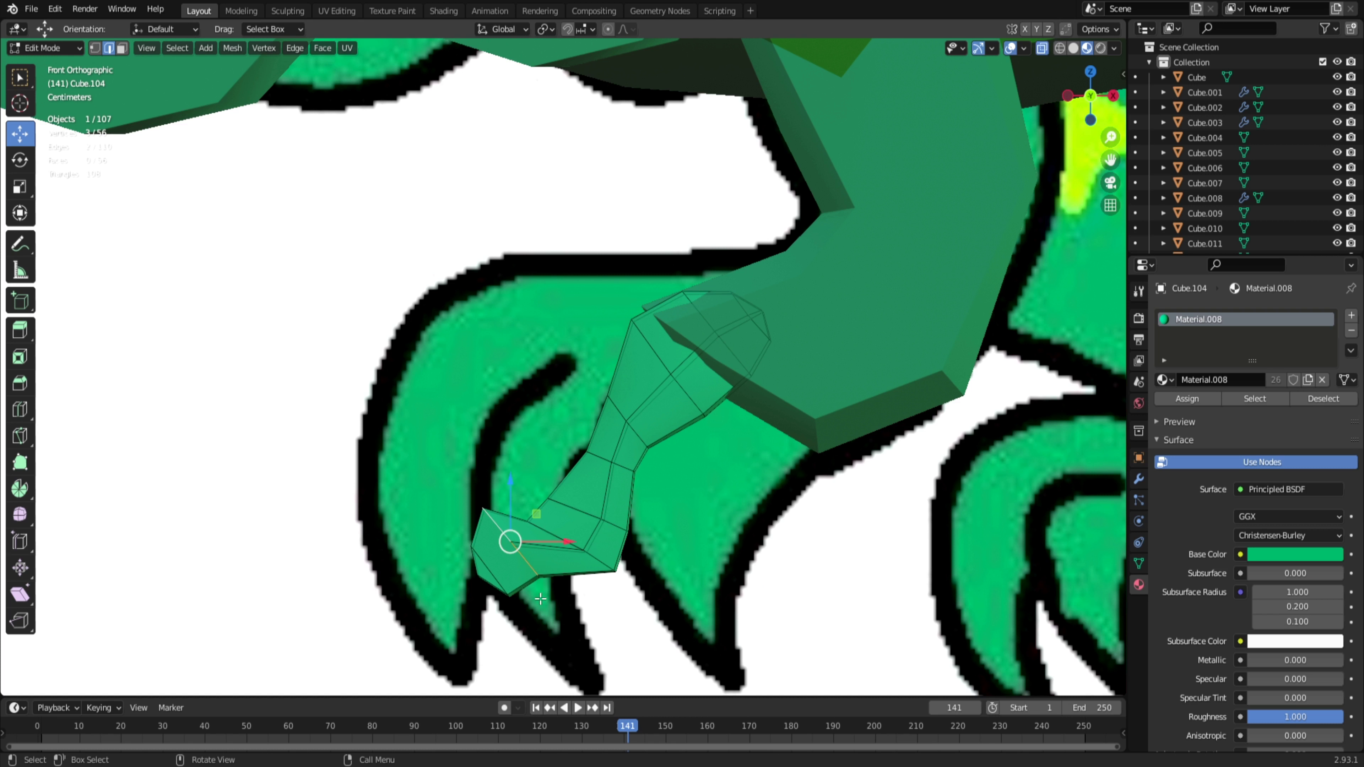
# Step: Move the full edge loop nearest the toe's tip down into the reference claw and rotate it to match
pyautogui.keyDown('shift'); pyautogui.click(489, 544); pyautogui.keyUp('shift')
pyautogui.press('g')
pyautogui.click(624, 668)
pyautogui.press('r')
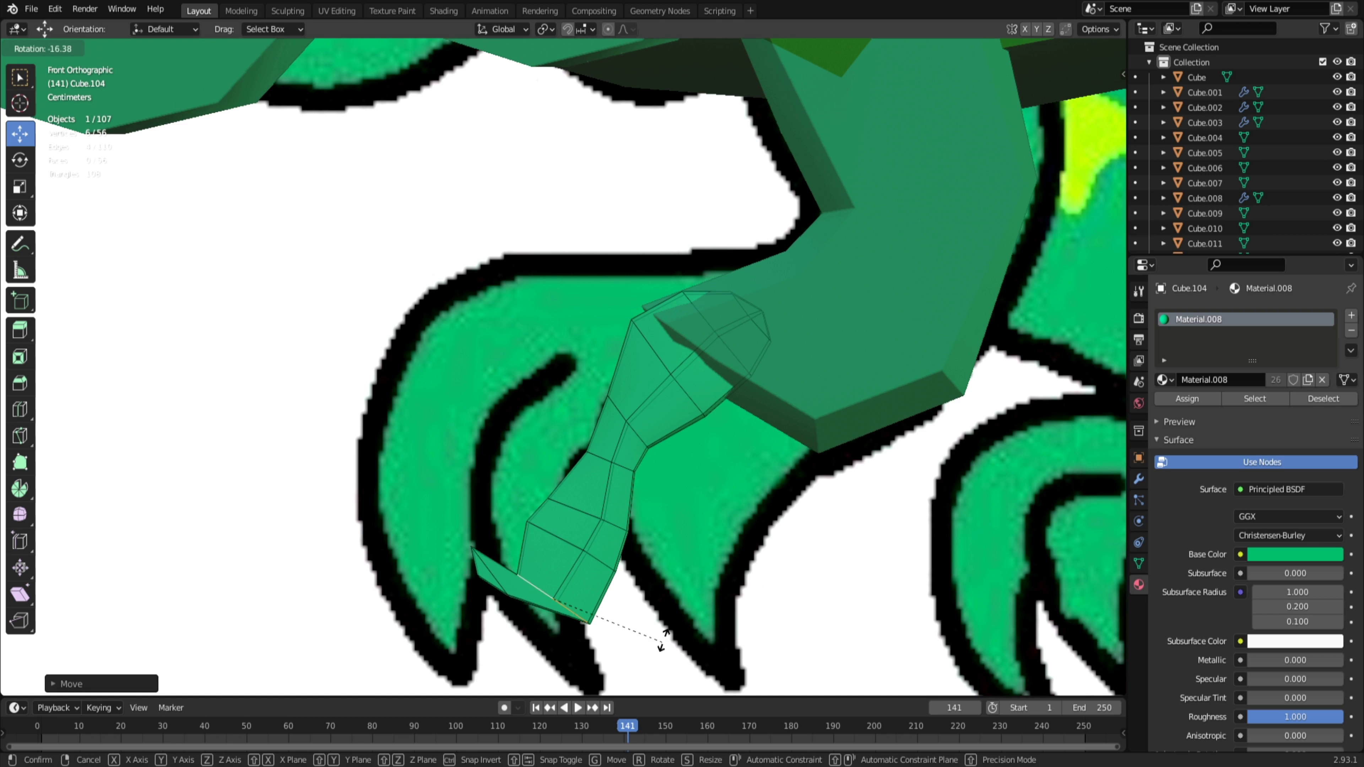
pyautogui.click(679, 633)
# Step: Move and rotate the toe's end faces to close off the bent shape, and leave mesh editing
pyautogui.moveTo(453, 519); pyautogui.dragTo(512, 629)
pyautogui.press('g')
pyautogui.click(606, 680)
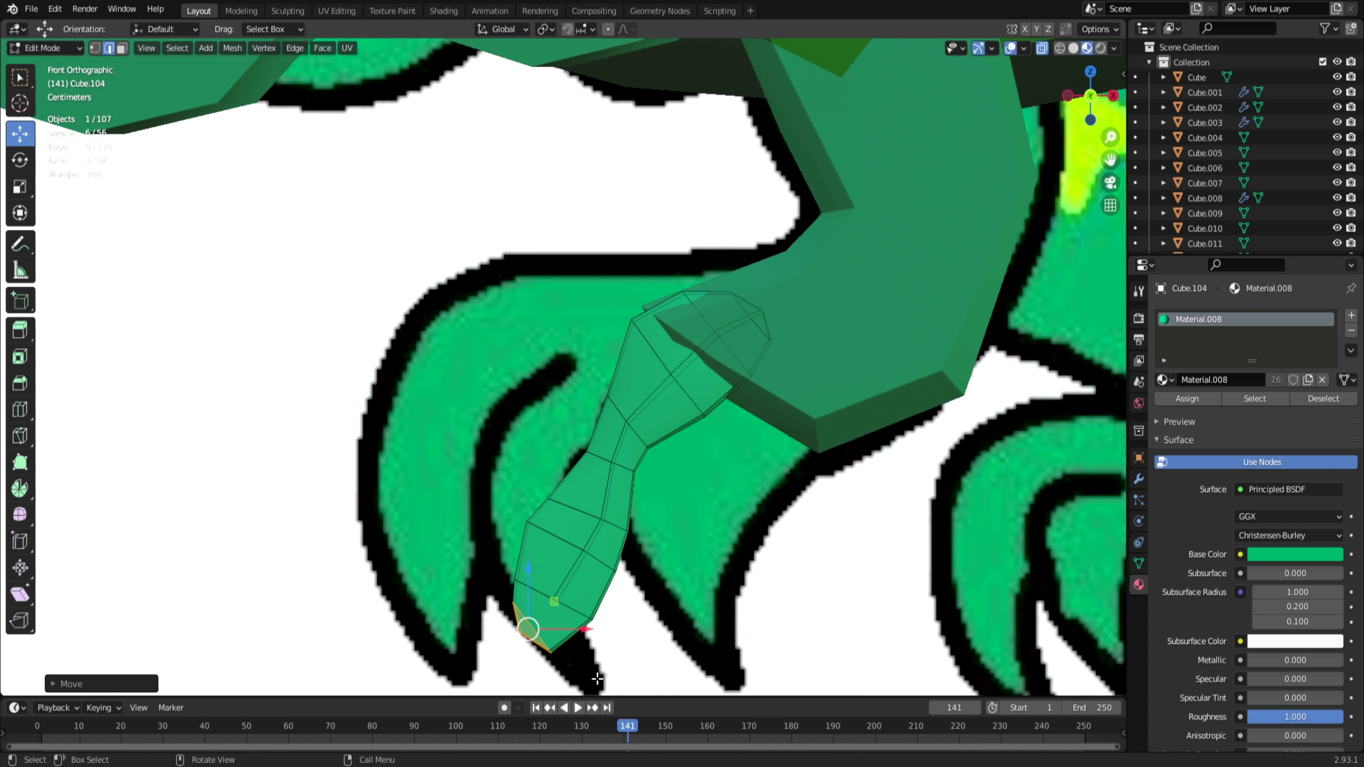
pyautogui.press('r')
pyautogui.click(658, 635)
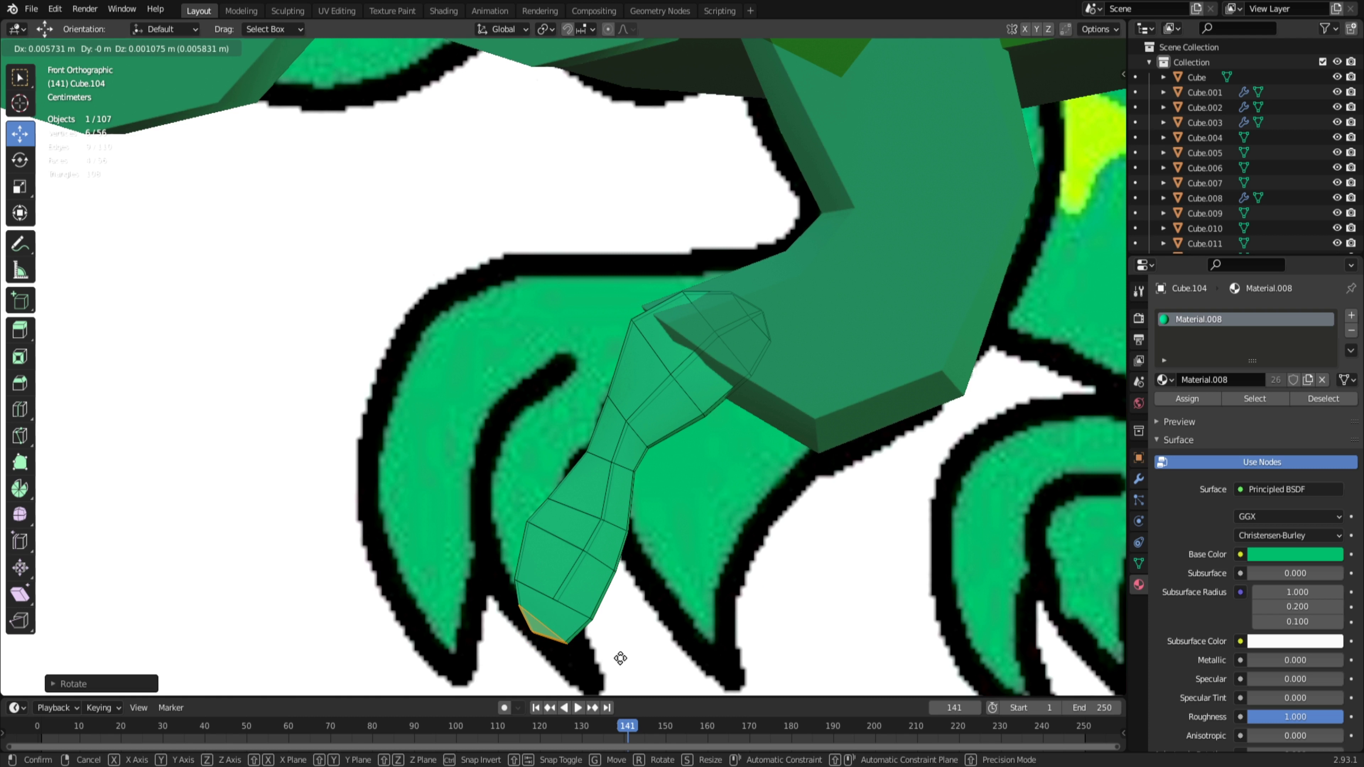
pyautogui.press('Tab')
# Step: Examine the reshaped toe at an angle and against the reference's front foot in front view
pyautogui.scroll(-5, 647, 649)
pyautogui.moveTo(679, 588); pyautogui.dragTo(893, 555, button='middle')
pyautogui.scroll(3, 893, 555)
pyautogui.press('KP_1')
pyautogui.scroll(3, 602, 403)
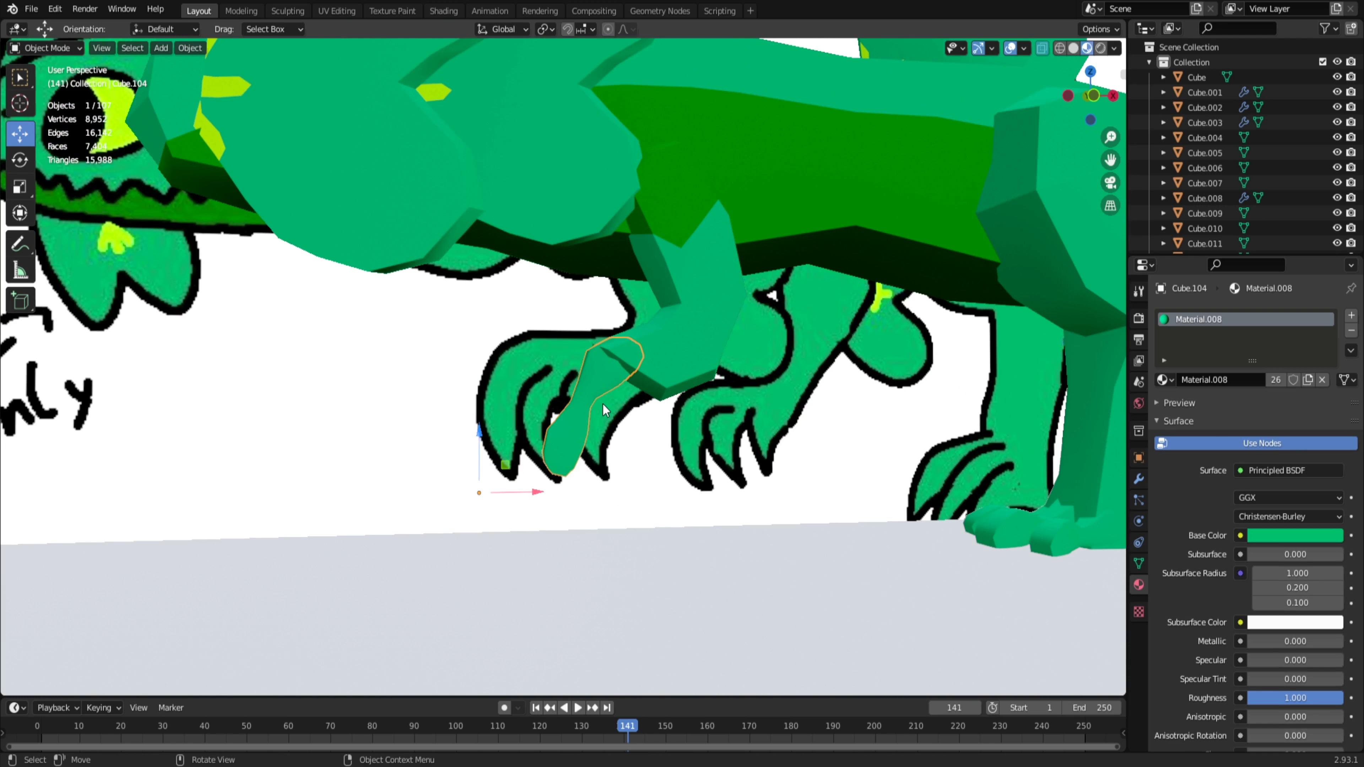
pyautogui.click(602, 402)
pyautogui.scroll(2, 603, 403)
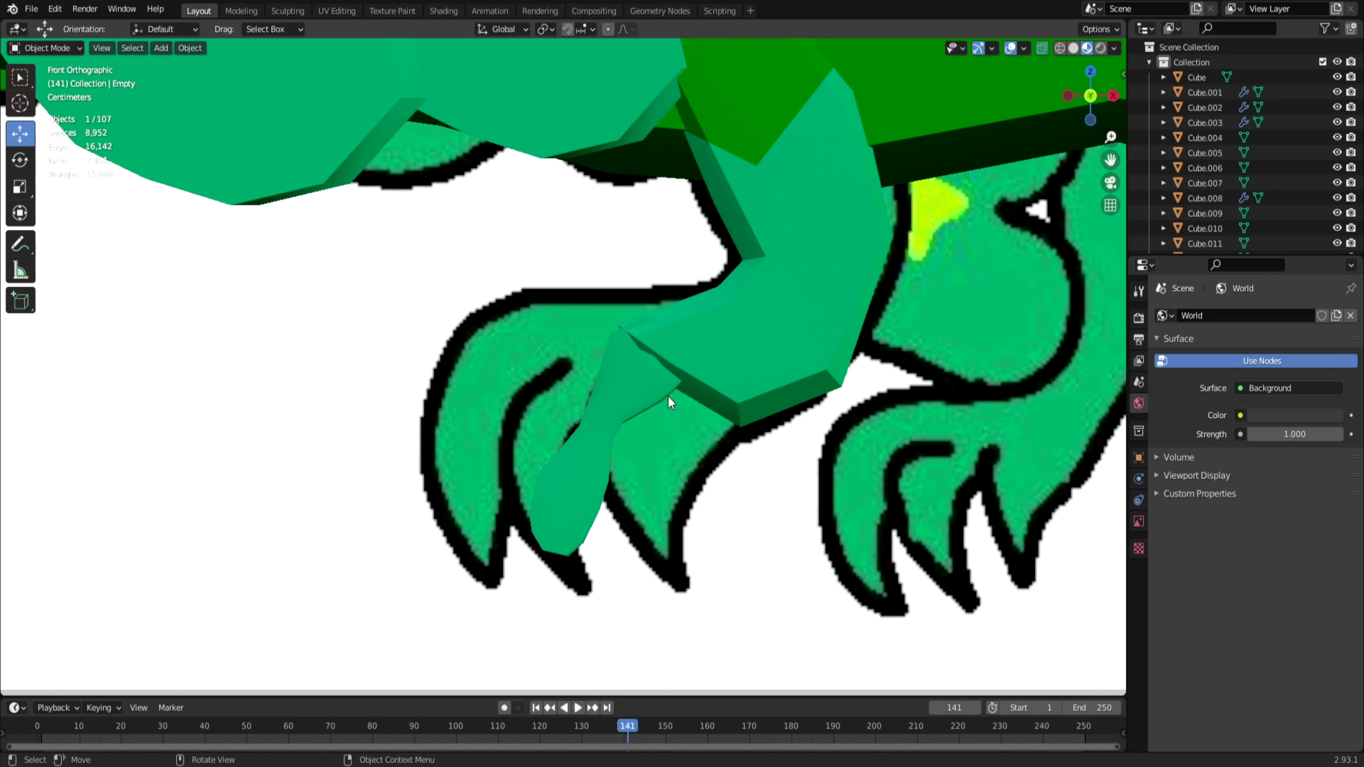
pyautogui.scroll(3, 653, 376)
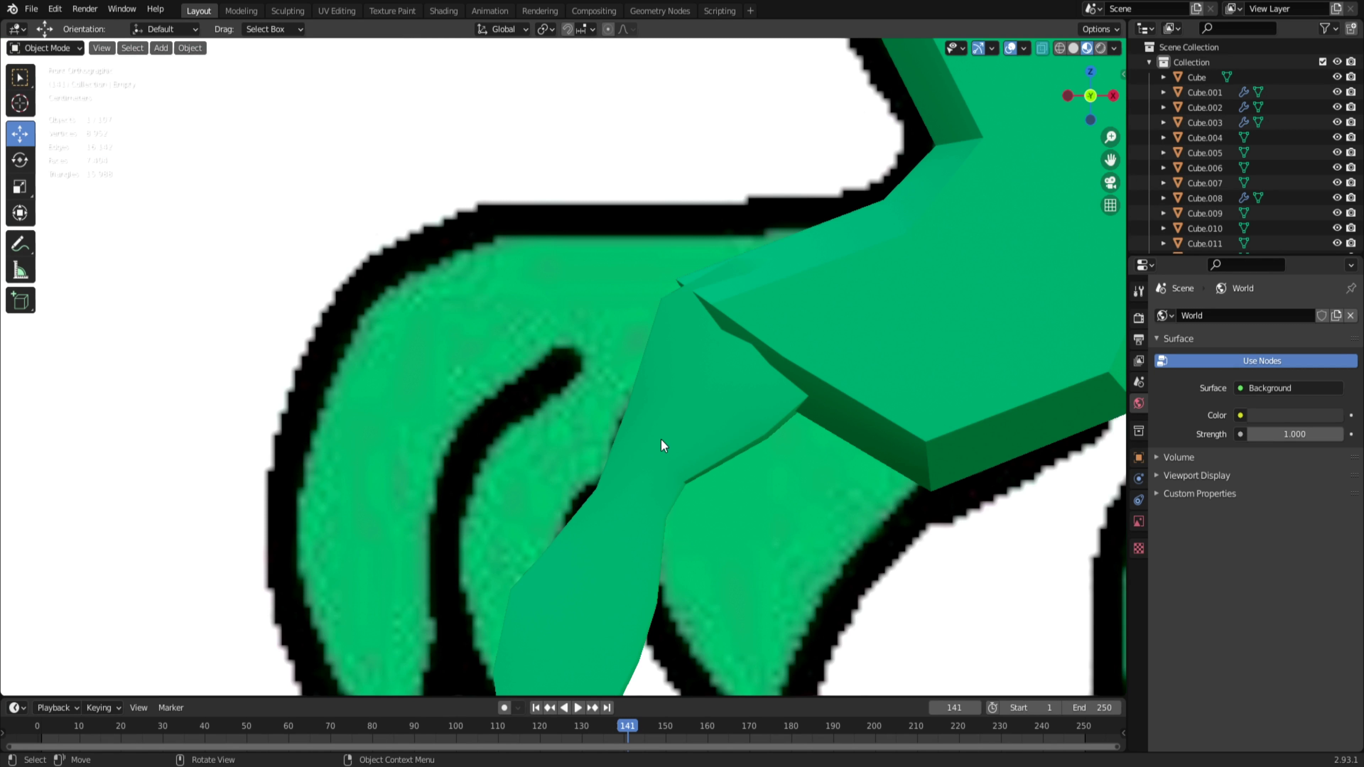
# Step: Shift the edge loop at the toe's narrow middle slightly toward the claw outline, and return to object mode
pyautogui.click(661, 438)
pyautogui.press('Tab')
pyautogui.scroll(-3, 660, 438)
pyautogui.scroll(3, 608, 438)
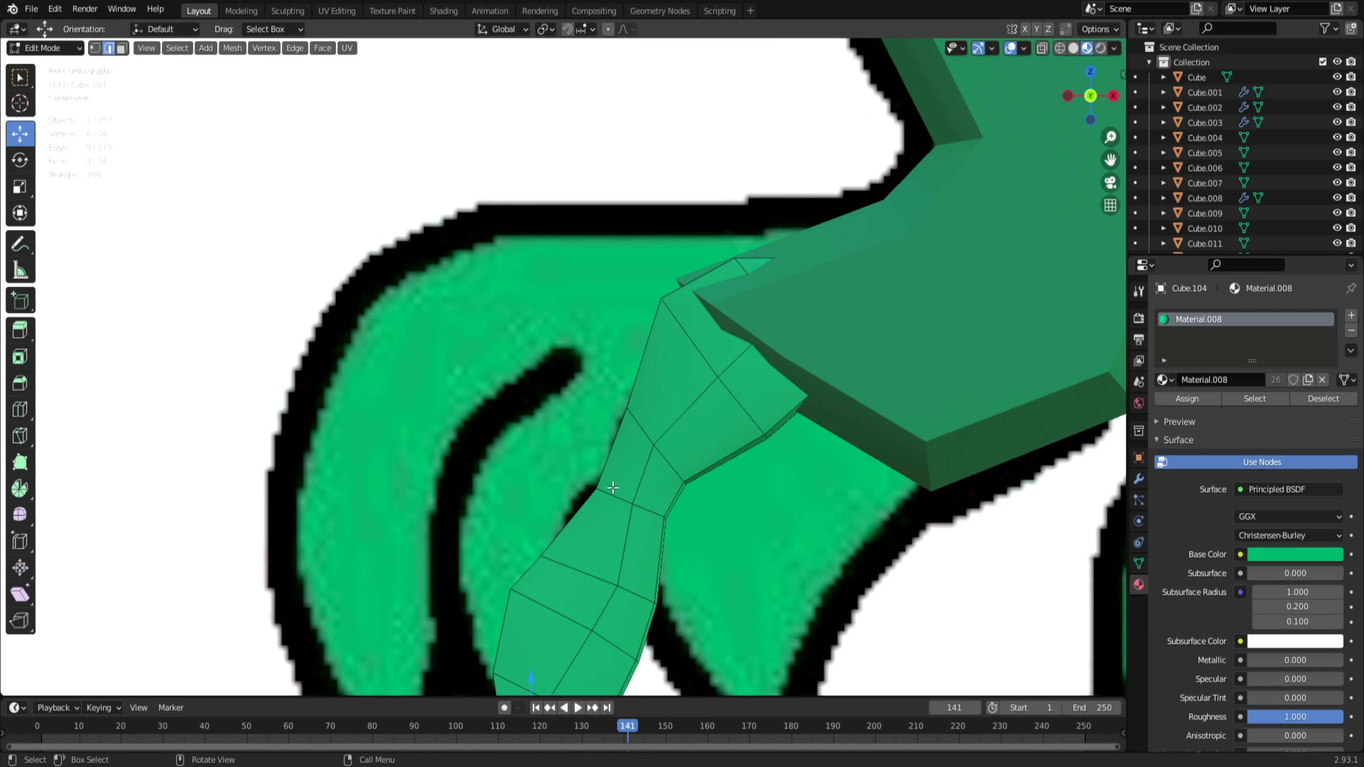
pyautogui.keyDown('alt'); pyautogui.click(633, 491); pyautogui.keyUp('alt')
pyautogui.keyDown('alt'); pyautogui.click(622, 500); pyautogui.keyUp('alt')
pyautogui.press('g')
pyautogui.click(698, 598)
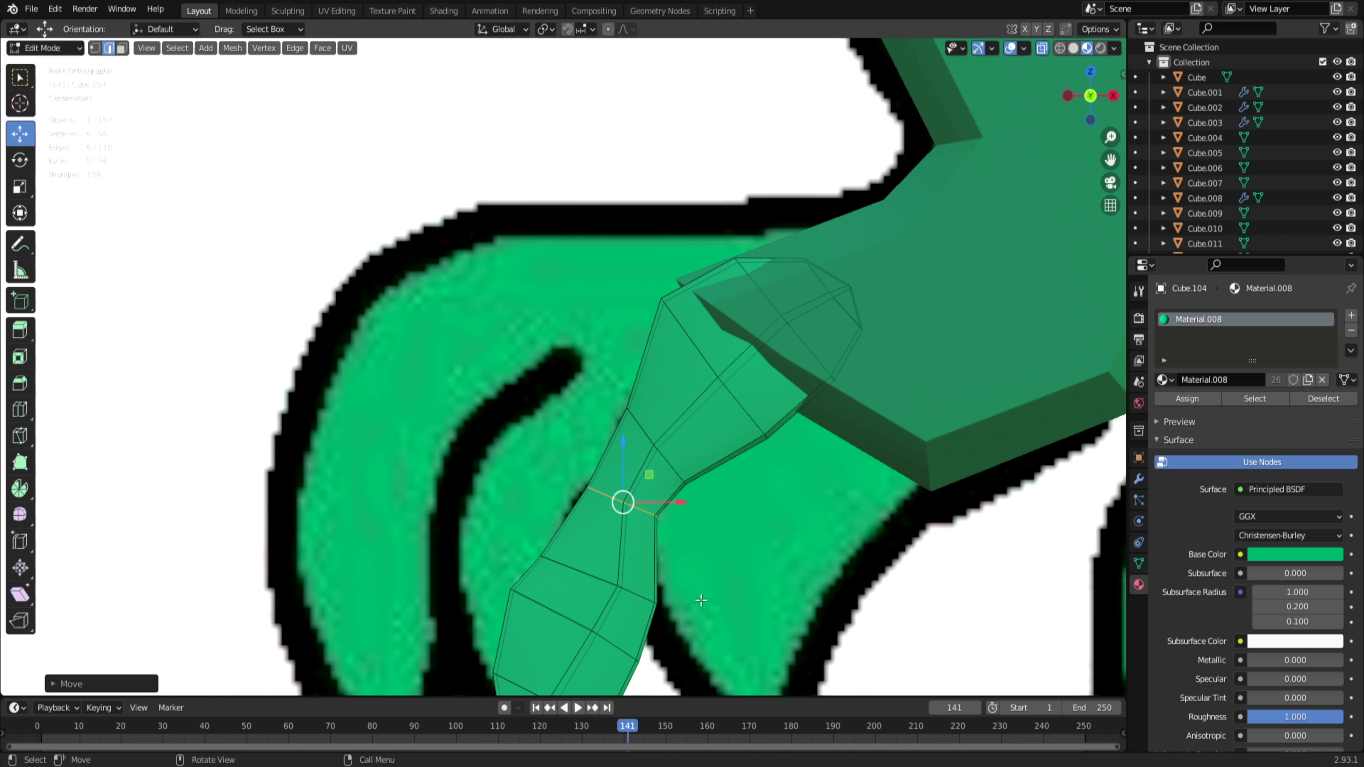
pyautogui.scroll(-3, 694, 515)
pyautogui.scroll(-2, 645, 538)
pyautogui.press('Tab')
# Step: Check the toe's fit on the whole creature and select the toe in front view
pyautogui.moveTo(642, 576); pyautogui.dragTo(693, 491, button='middle')
pyautogui.click(872, 480)
pyautogui.scroll(-3, 872, 480)
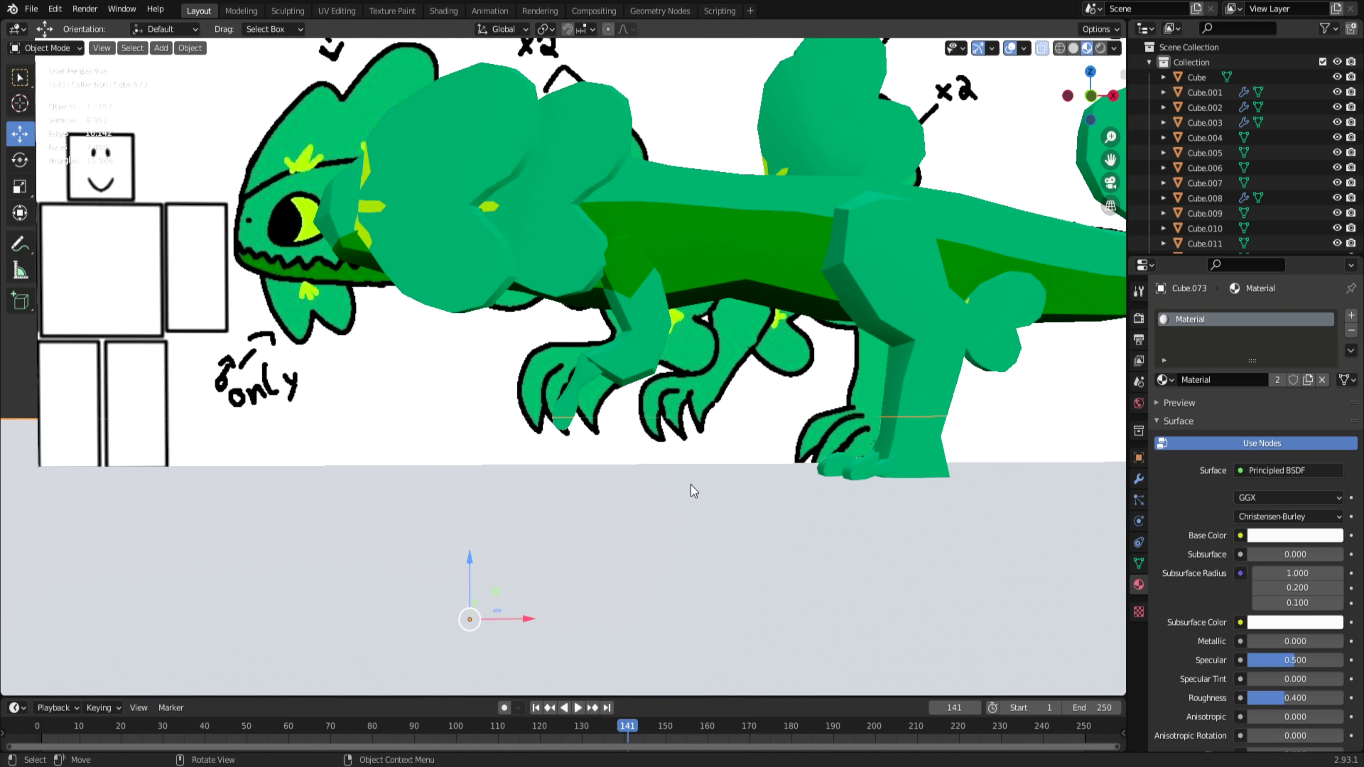
pyautogui.press('KP_1')
pyautogui.click(588, 368)
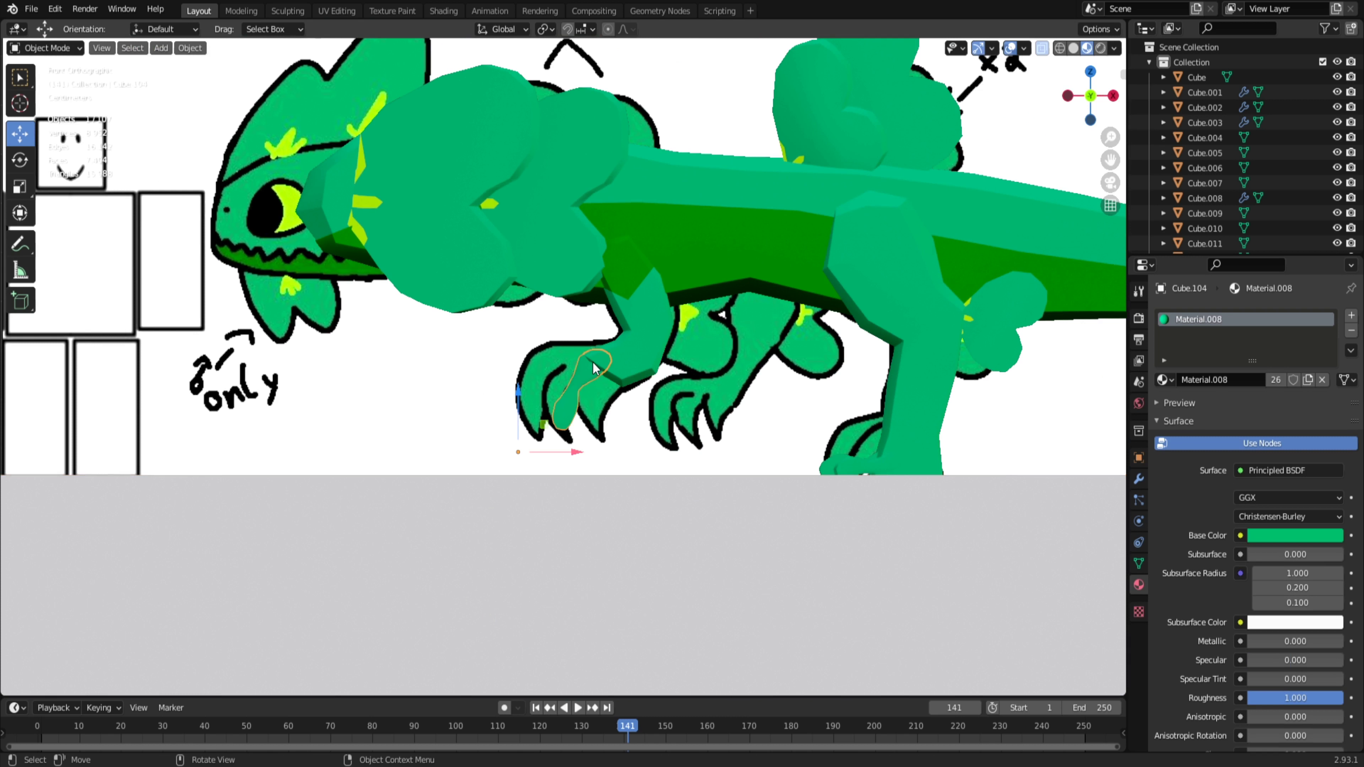
# Step: Duplicate the front foot's toe, scale the copy down, and place it beside the original as a smaller side toe
pyautogui.rightClick(592, 361)
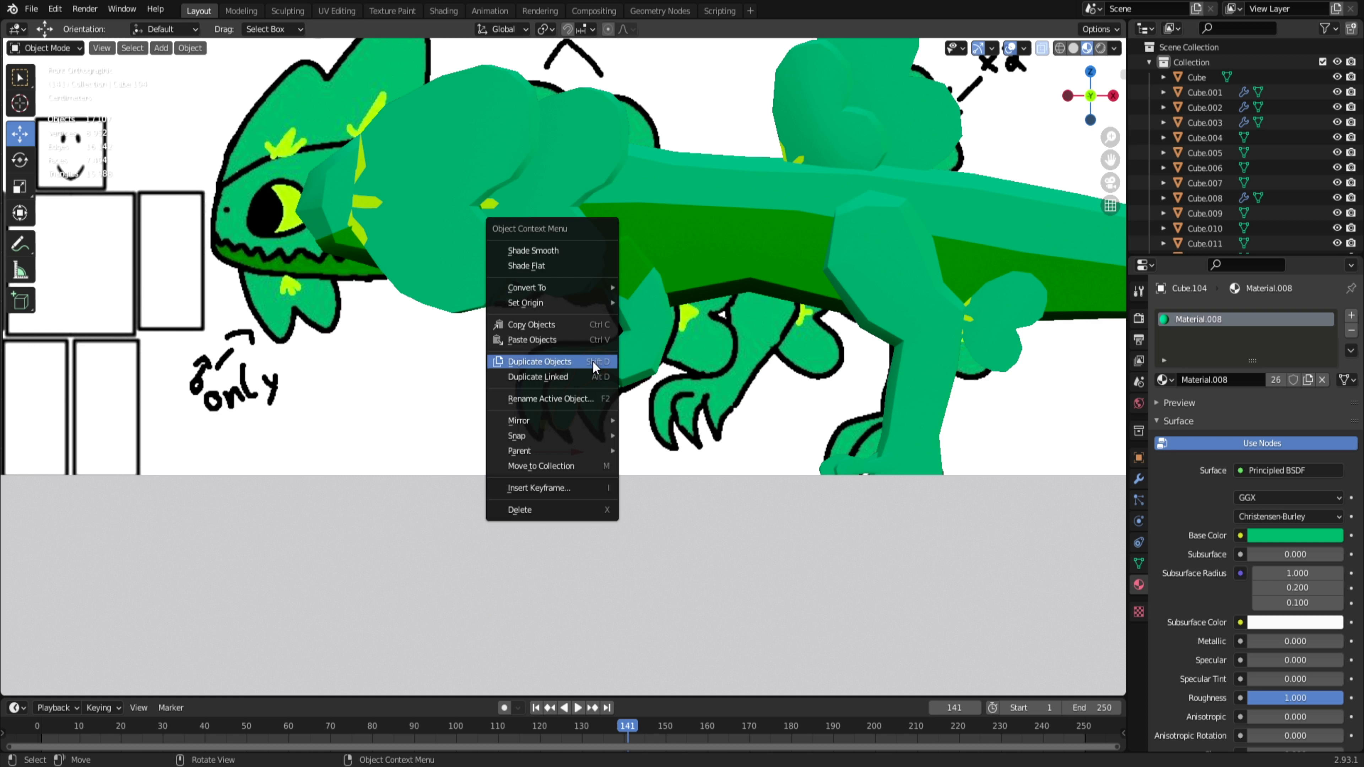
pyautogui.click(555, 359)
pyautogui.click(576, 377)
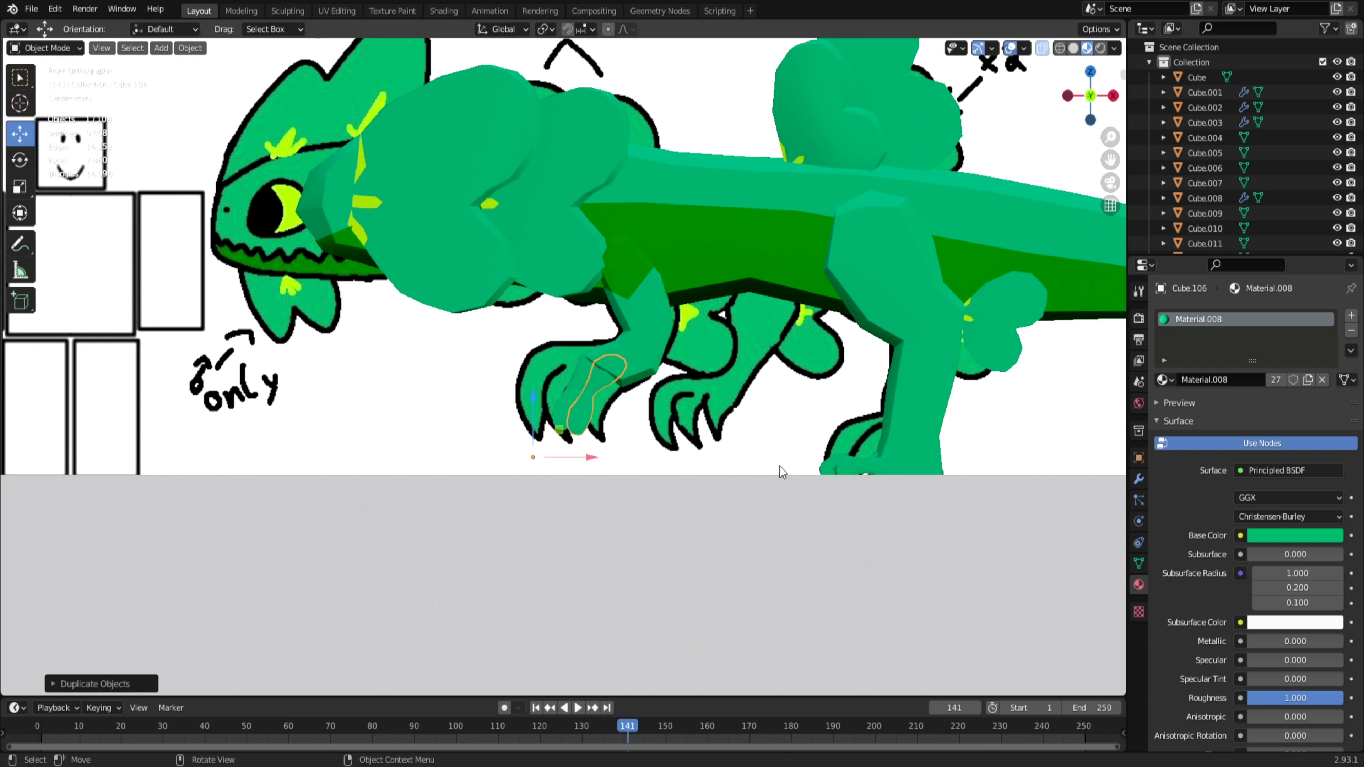
pyautogui.press('s')
pyautogui.click(555, 418)
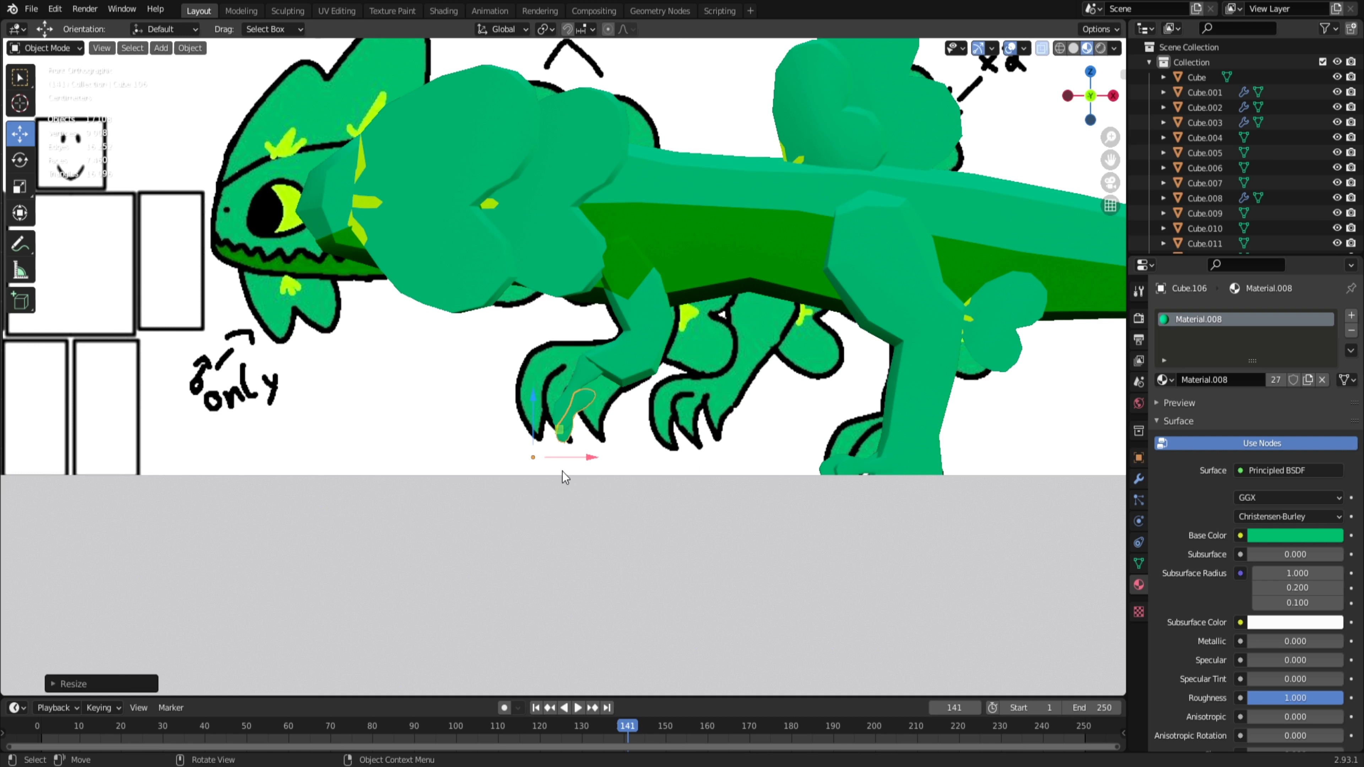
pyautogui.press('g')
pyautogui.click(613, 484)
pyautogui.moveTo(615, 488)
pyautogui.mouseDown(button='middle')
pyautogui.moveTo(758, 518)
pyautogui.moveTo(387, 493)
pyautogui.moveTo(857, 463)
pyautogui.moveTo(828, 477)
pyautogui.moveTo(649, 480)
pyautogui.moveTo(737, 458)
pyautogui.moveTo(643, 487)
pyautogui.moveTo(712, 462)
pyautogui.moveTo(638, 466)
pyautogui.moveTo(540, 354)
pyautogui.mouseUp(button='middle')
pyautogui.press('g')
pyautogui.click(456, 492)
pyautogui.click(769, 438)
# Step: Narrow the original large toe along the Y axis and shift it along Y under the middle of the wrist
pyautogui.click(541, 354)
pyautogui.click(592, 394)
pyautogui.moveTo(592, 394); pyautogui.dragTo(880, 441, button='middle')
pyautogui.press('s')
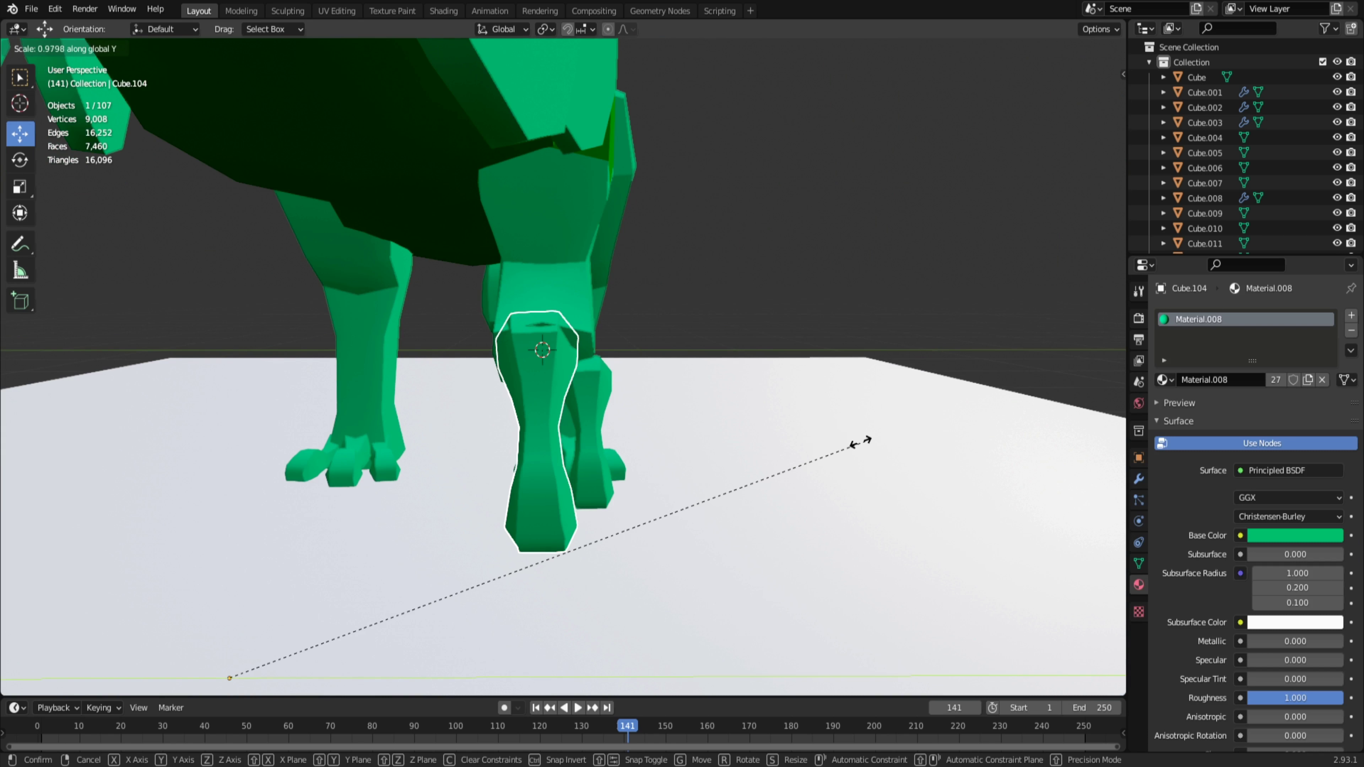
pyautogui.press('y')
pyautogui.click(726, 442)
pyautogui.press('g')
pyautogui.press('y')
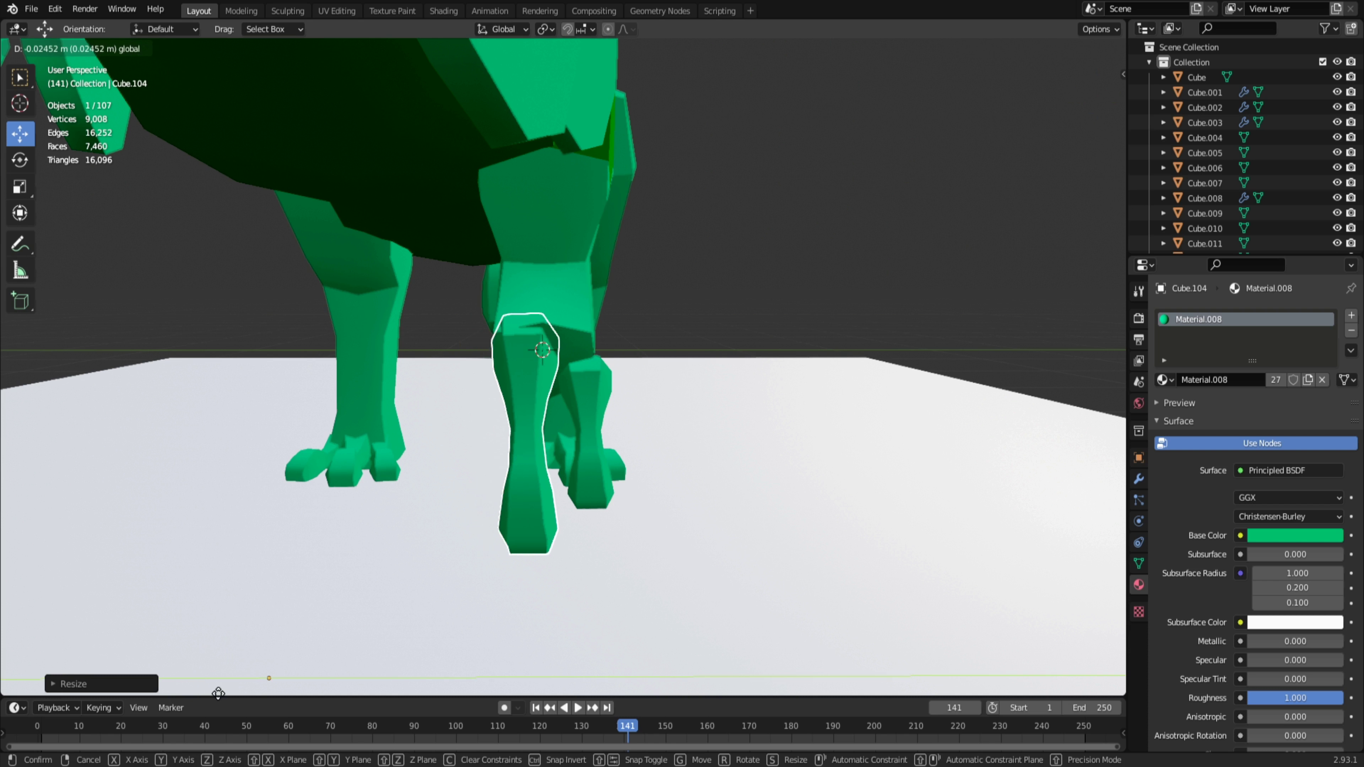
pyautogui.click(511, 489)
# Step: Scale the smaller toe's whole mesh along the Y axis to about 0.65 of its width
pyautogui.click(612, 401)
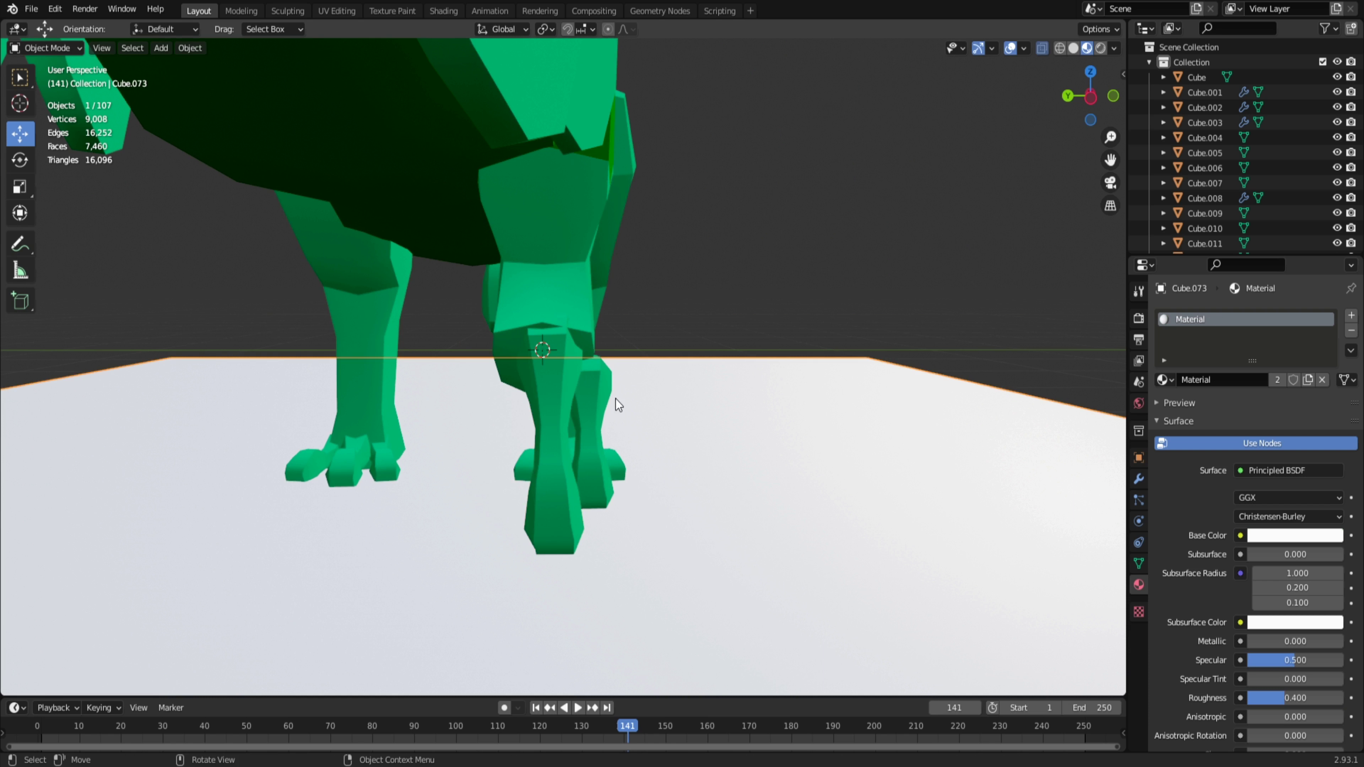
pyautogui.press('Tab')
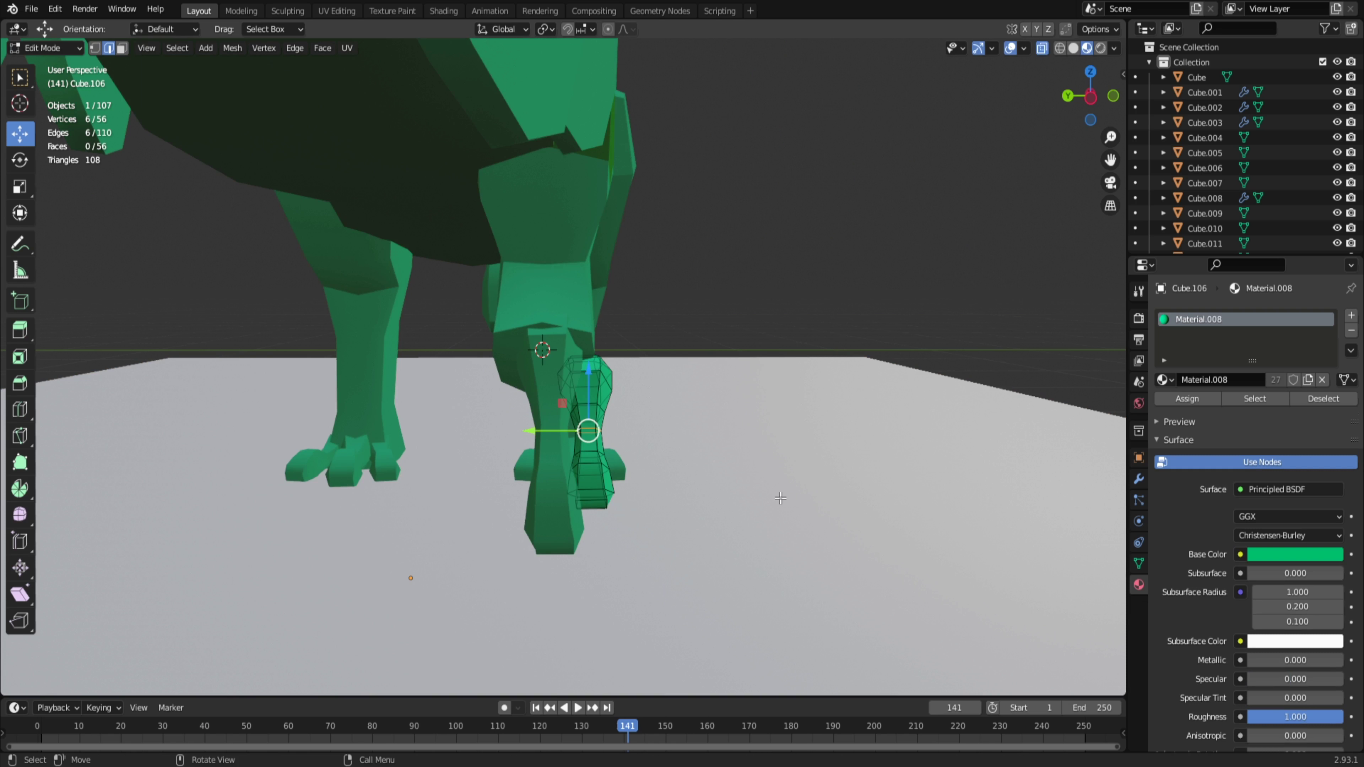
pyautogui.press('s')
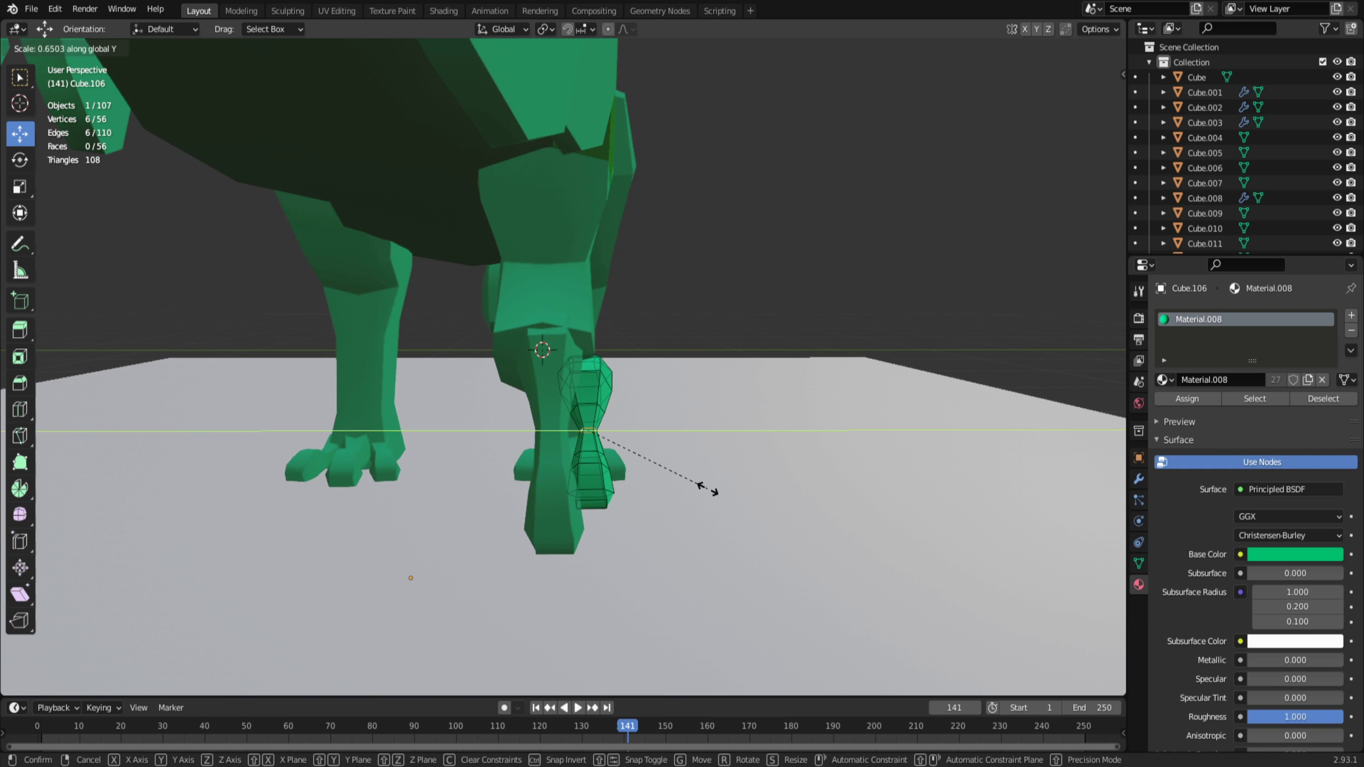
pyautogui.rightClick(709, 489)
pyautogui.press('a')
pyautogui.press('s')
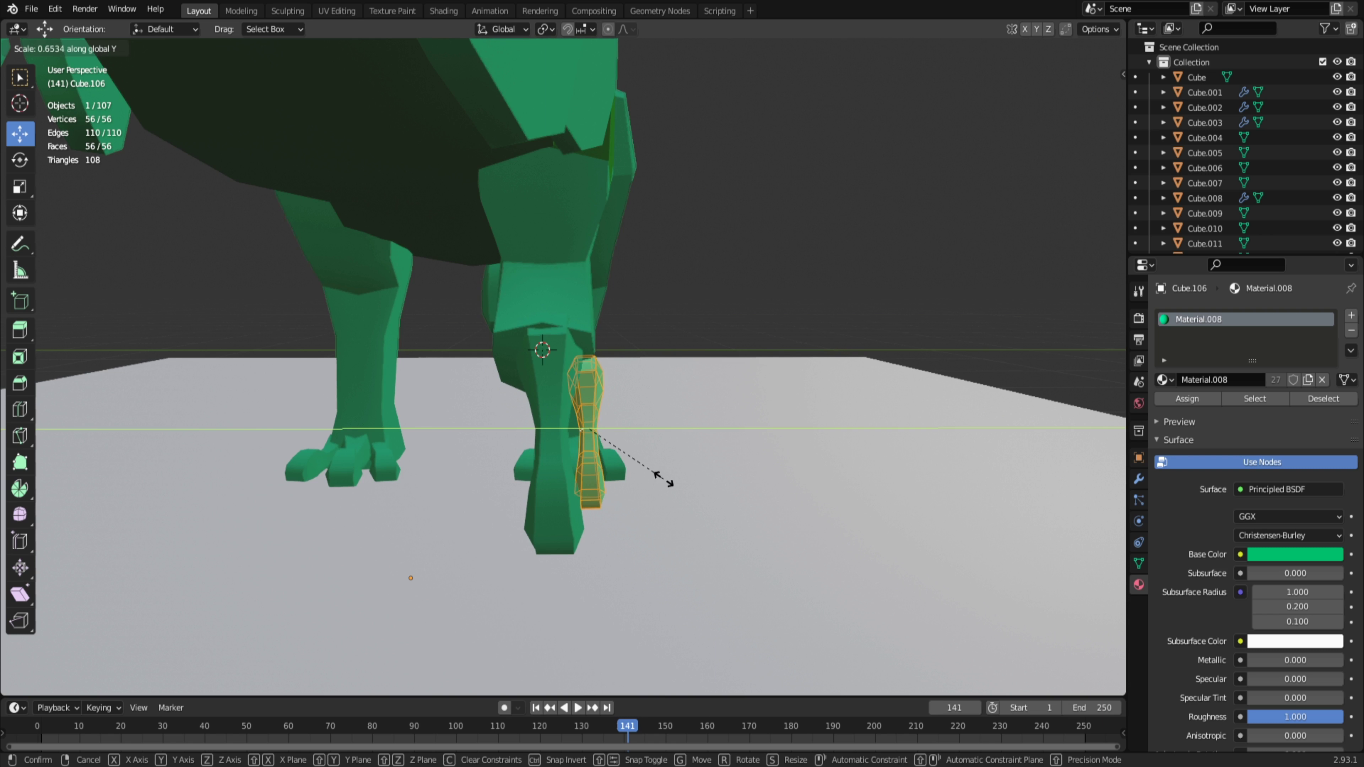
pyautogui.click(662, 477)
# Step: Move the narrowed toe's mesh sideways, and fit its upper end against the underside of the wrist in front view
pyautogui.moveTo(544, 428); pyautogui.dragTo(550, 429)
pyautogui.press('KP_1')
pyautogui.moveTo(713, 469); pyautogui.dragTo(690, 444, button='middle')
pyautogui.press('KP_1')
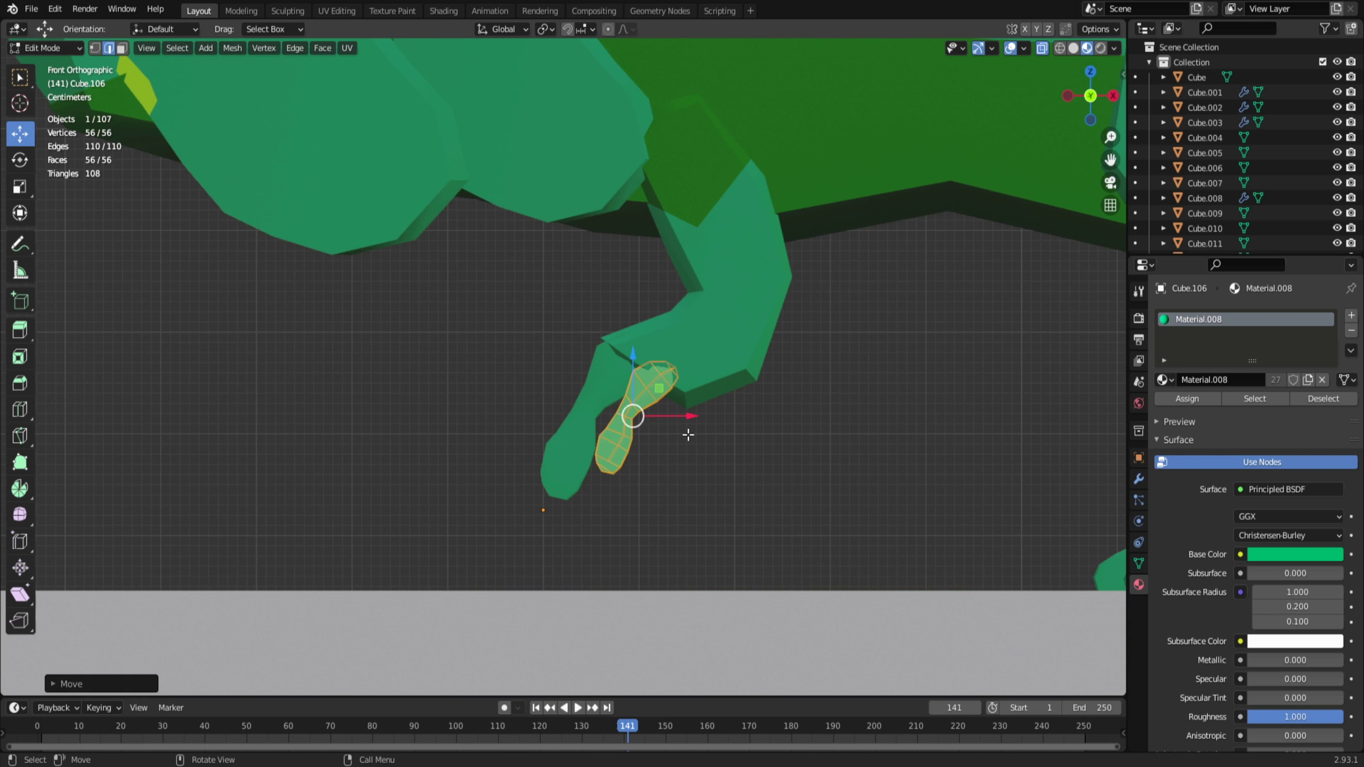
pyautogui.press('g')
pyautogui.click(670, 433)
pyautogui.click(685, 437)
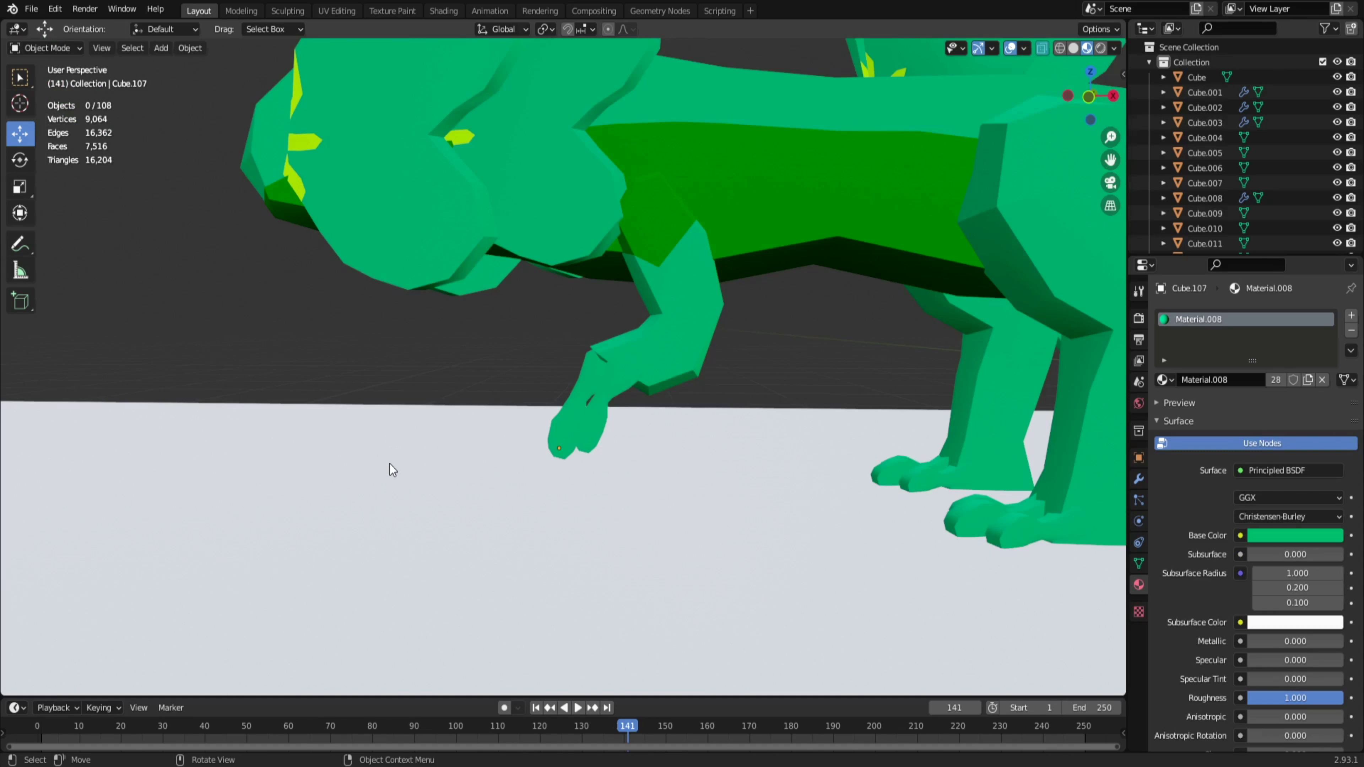
# Step: Edit the forearm's mesh in front view, moving its lower wrist edge and the neighbouring bottom edge to reshape the wrist around the toes
pyautogui.moveTo(499, 408); pyautogui.dragTo(954, 378, button='middle')
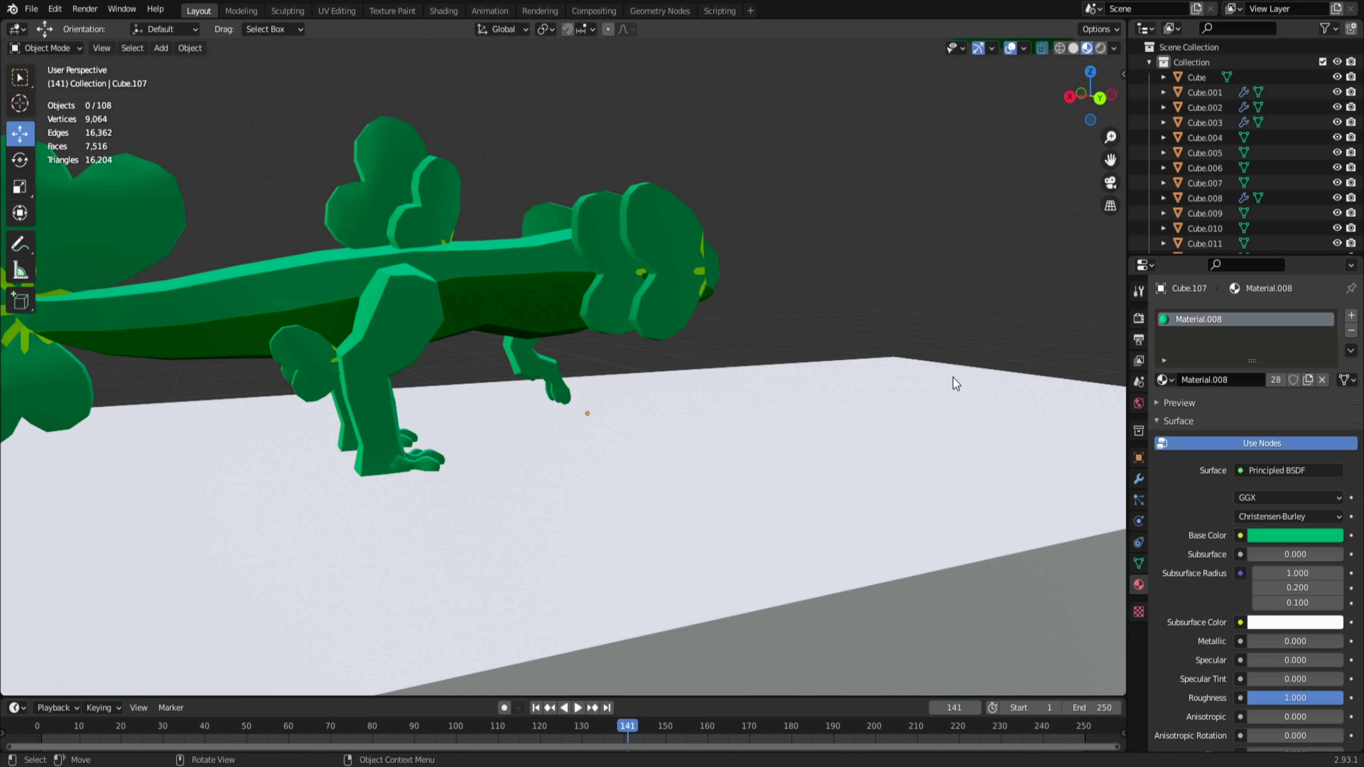
pyautogui.press('KP_1')
pyautogui.scroll(5, 594, 442)
pyautogui.click(743, 332)
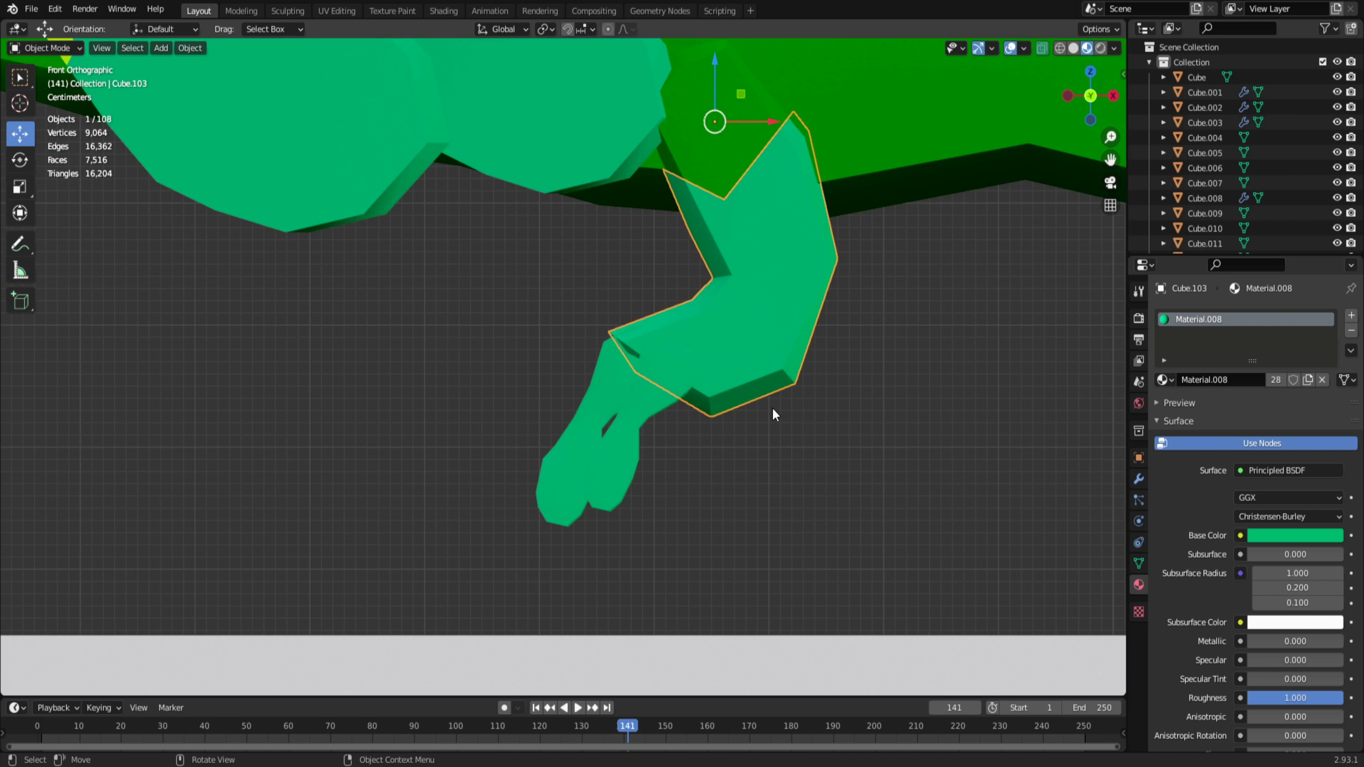
pyautogui.press('Tab')
pyautogui.click(716, 392)
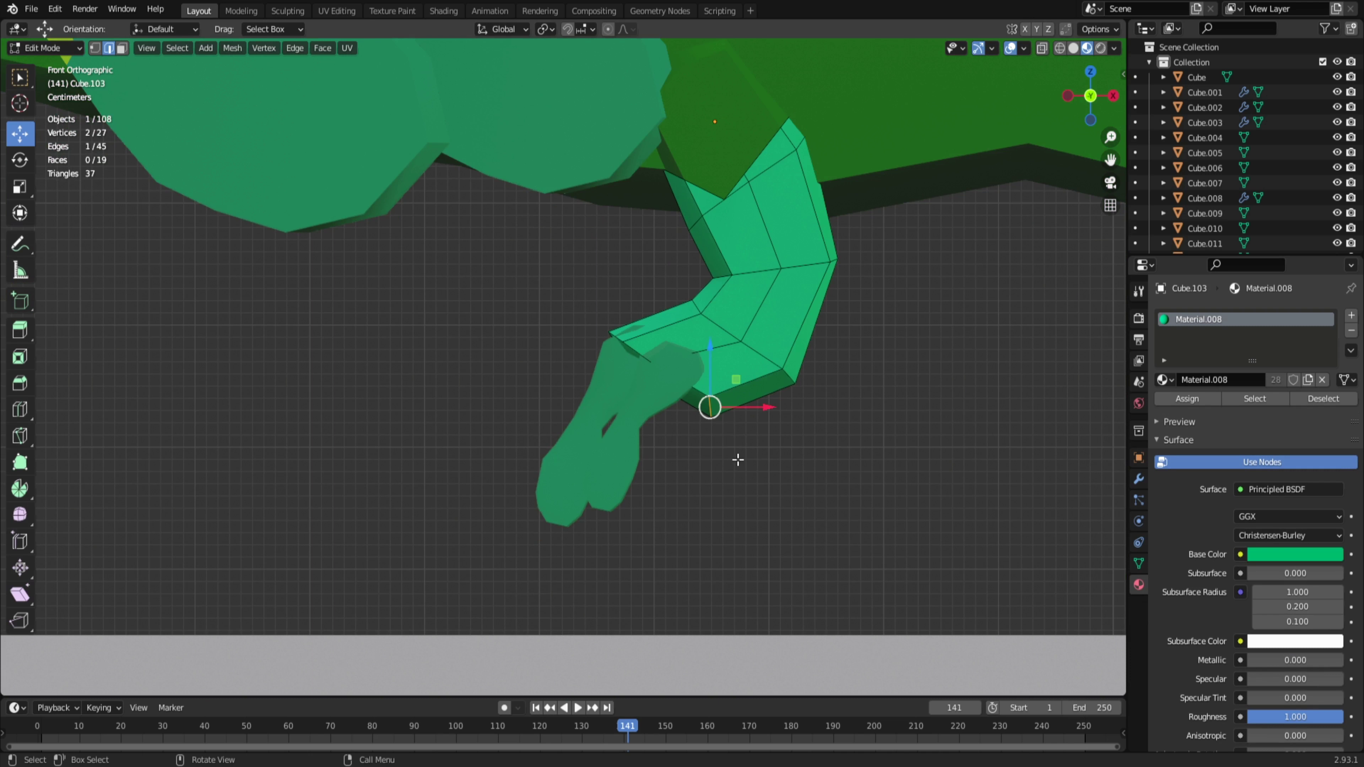
pyautogui.press('g')
pyautogui.click(785, 459)
pyautogui.click(811, 405)
pyautogui.press('g')
pyautogui.click(801, 449)
# Step: Move the outer front corner vertex of the wrist up and inward over the toes, and leave mesh editing
pyautogui.scroll(-2, 800, 449)
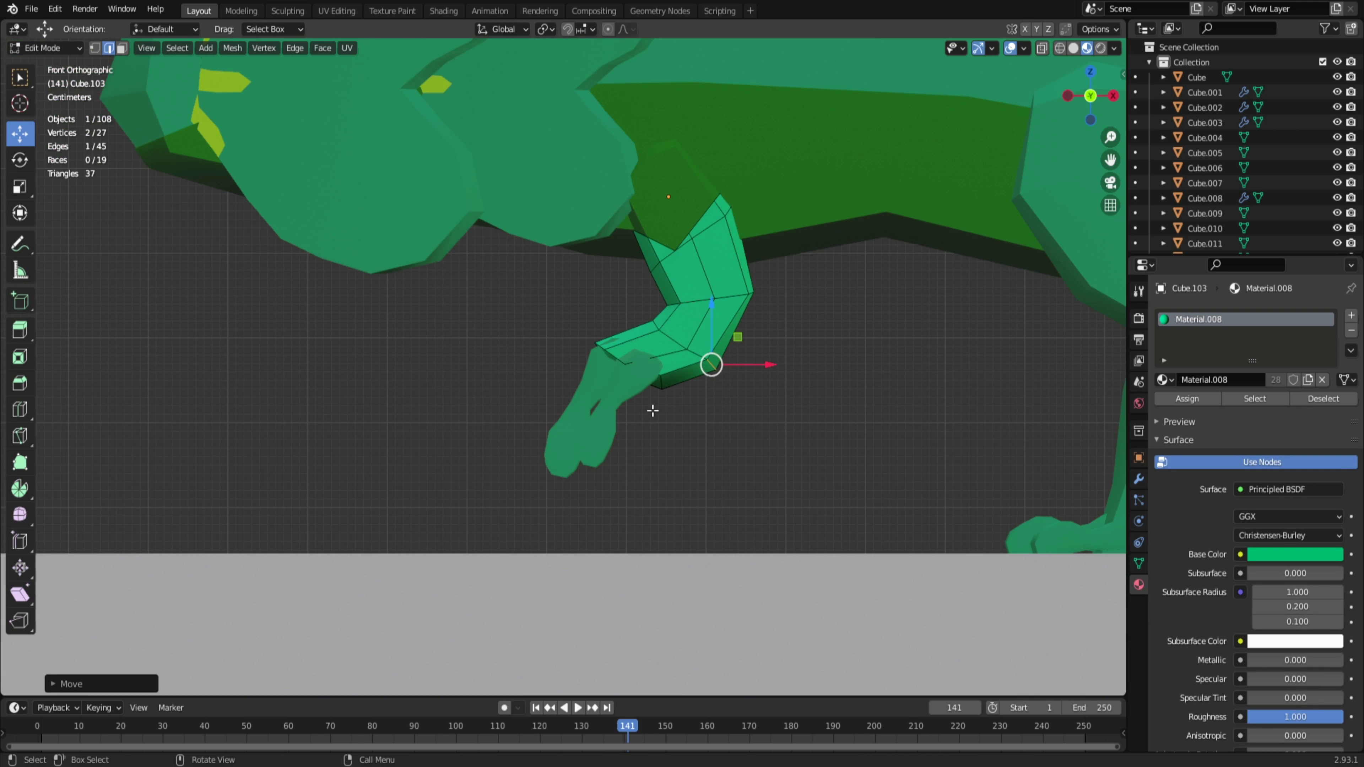
pyautogui.moveTo(649, 405); pyautogui.dragTo(626, 434, button='middle')
pyautogui.scroll(2, 626, 434)
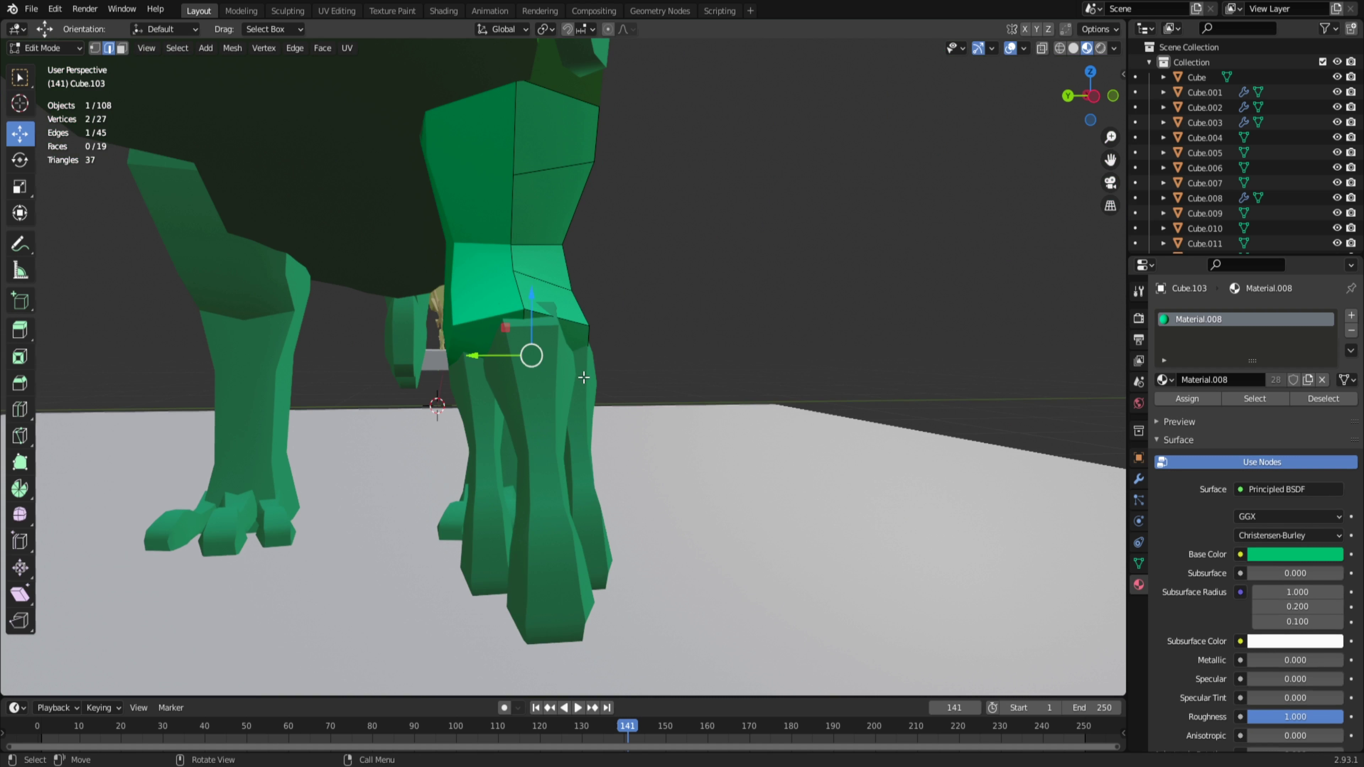
pyautogui.keyDown('shift'); pyautogui.click(586, 323); pyautogui.keyUp('shift')
pyautogui.moveTo(586, 324); pyautogui.dragTo(611, 350, button='middle')
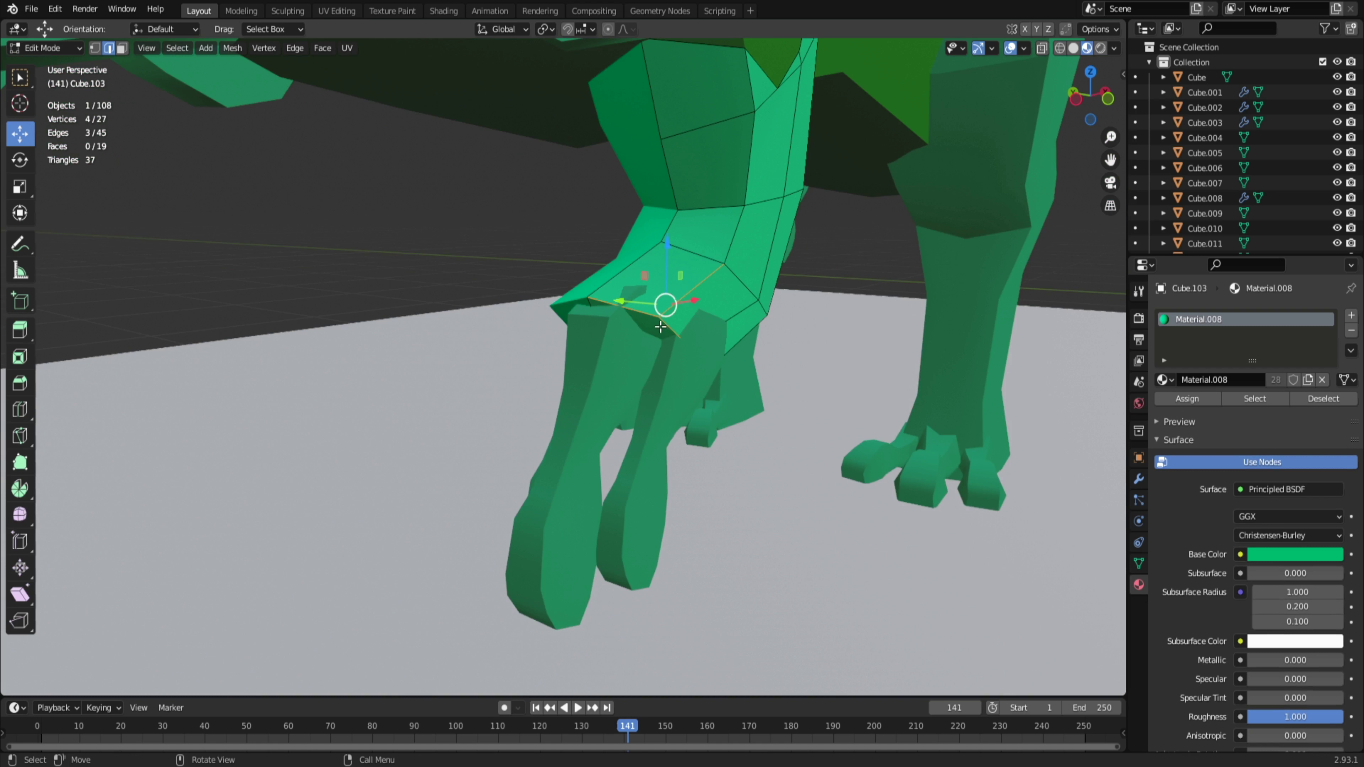
pyautogui.press('KP_1')
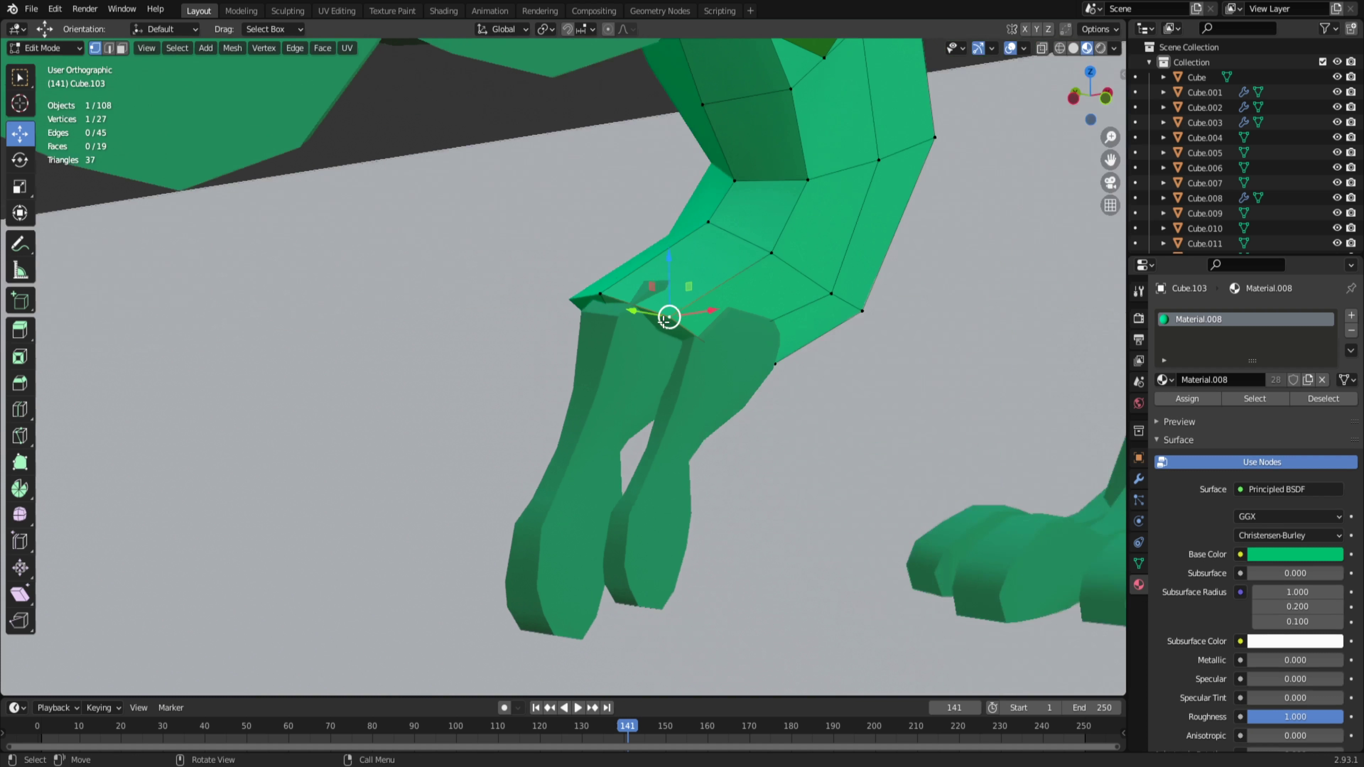
pyautogui.moveTo(661, 394); pyautogui.dragTo(897, 397, button='middle')
pyautogui.press('g')
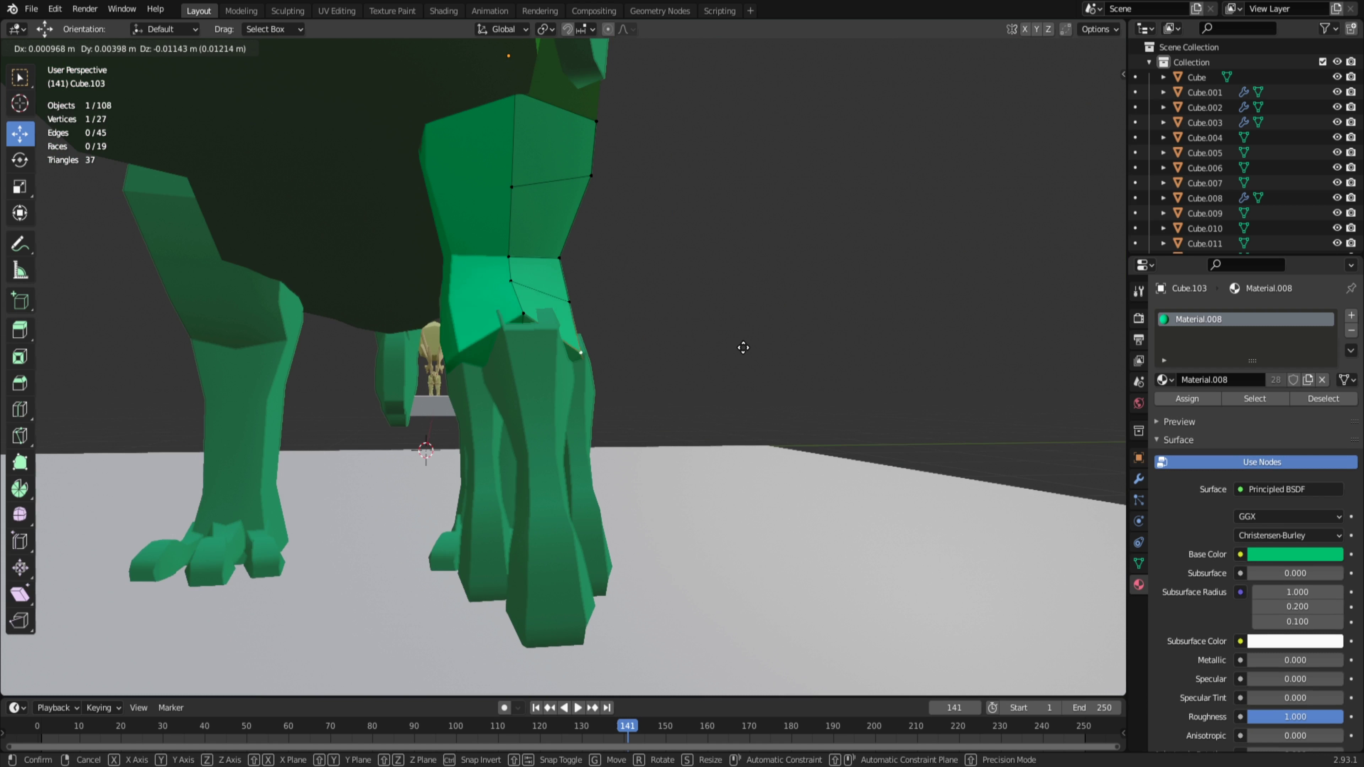
pyautogui.click(722, 334)
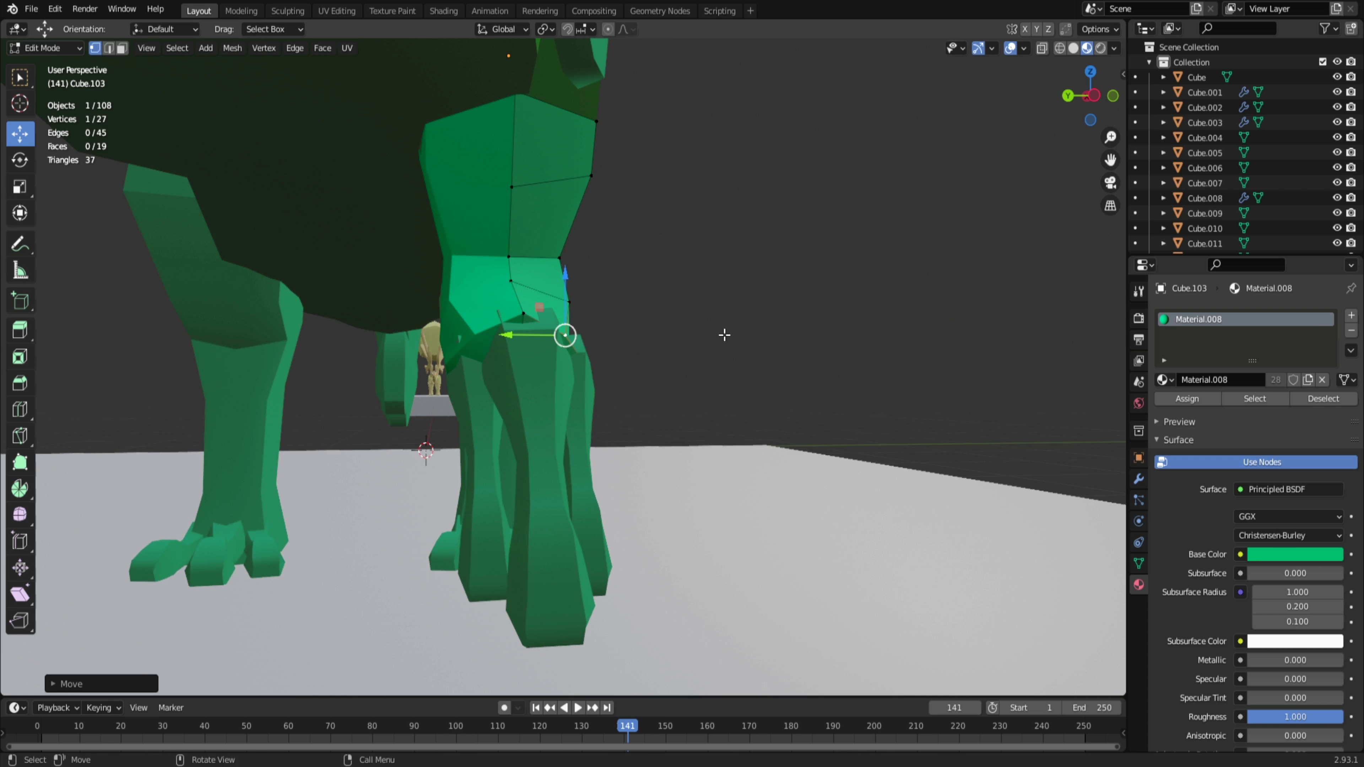
pyautogui.moveTo(571, 321); pyautogui.dragTo(636, 437, button='middle')
pyautogui.scroll(3, 646, 380)
pyautogui.press('Tab')
# Step: Resize the large middle toe and shift it sideways between the two side toes
pyautogui.click(634, 368)
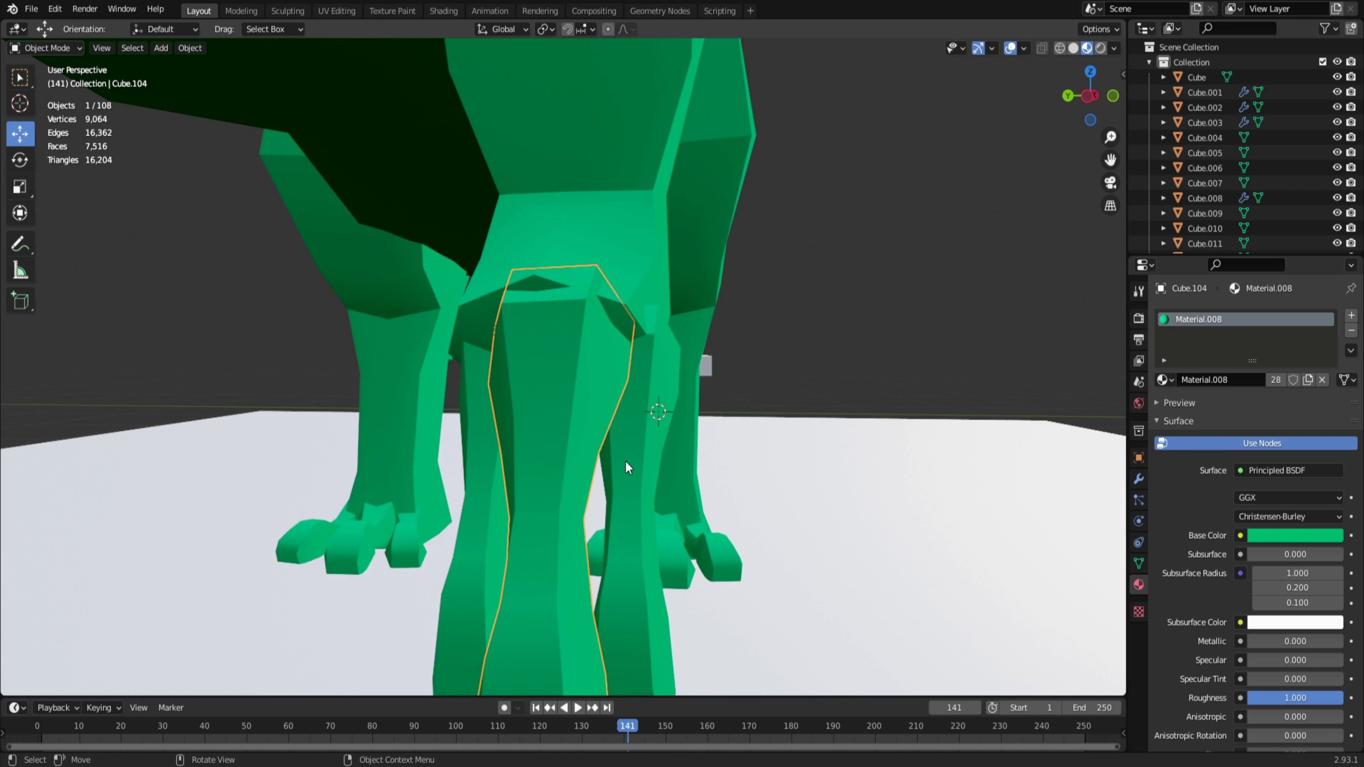
pyautogui.press('s')
pyautogui.click(567, 445)
pyautogui.scroll(-3, 570, 450)
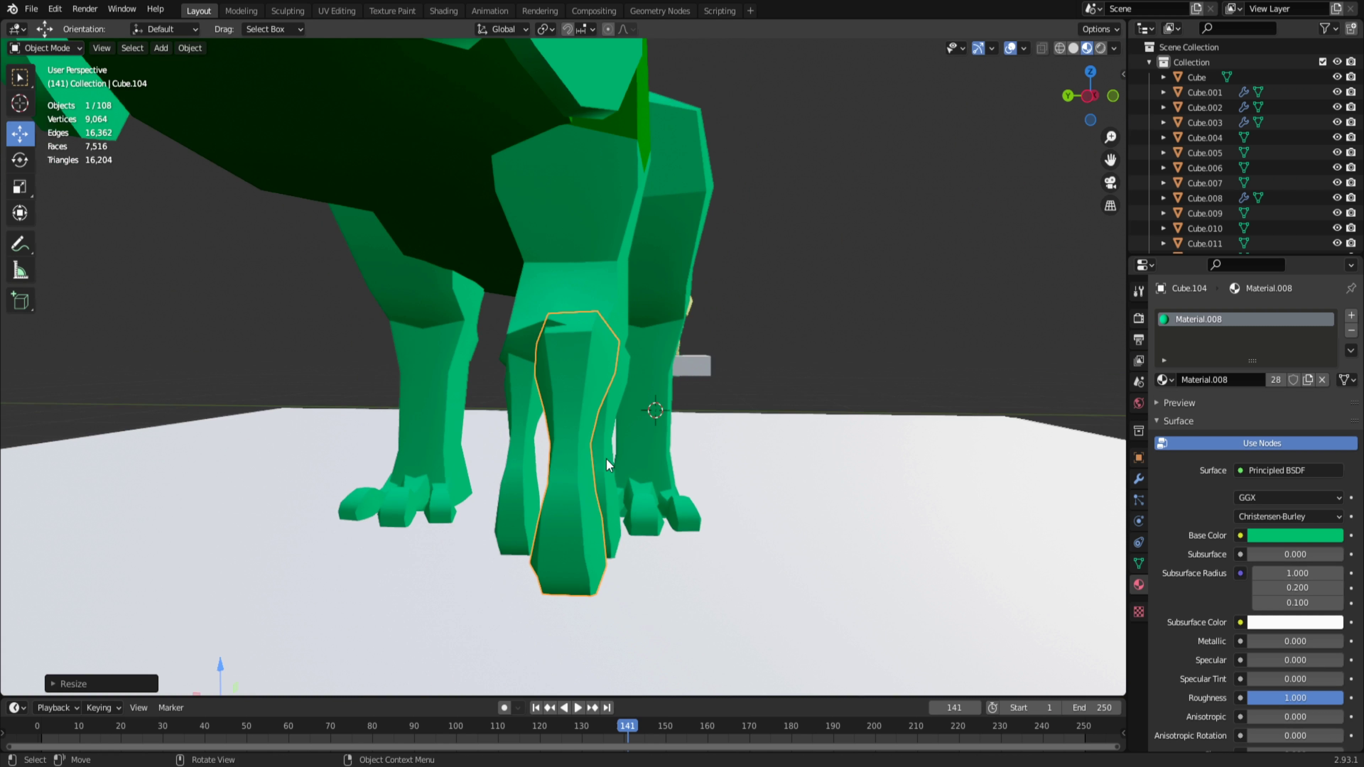
pyautogui.scroll(-2, 198, 698)
pyautogui.moveTo(257, 608); pyautogui.dragTo(278, 627, button='middle')
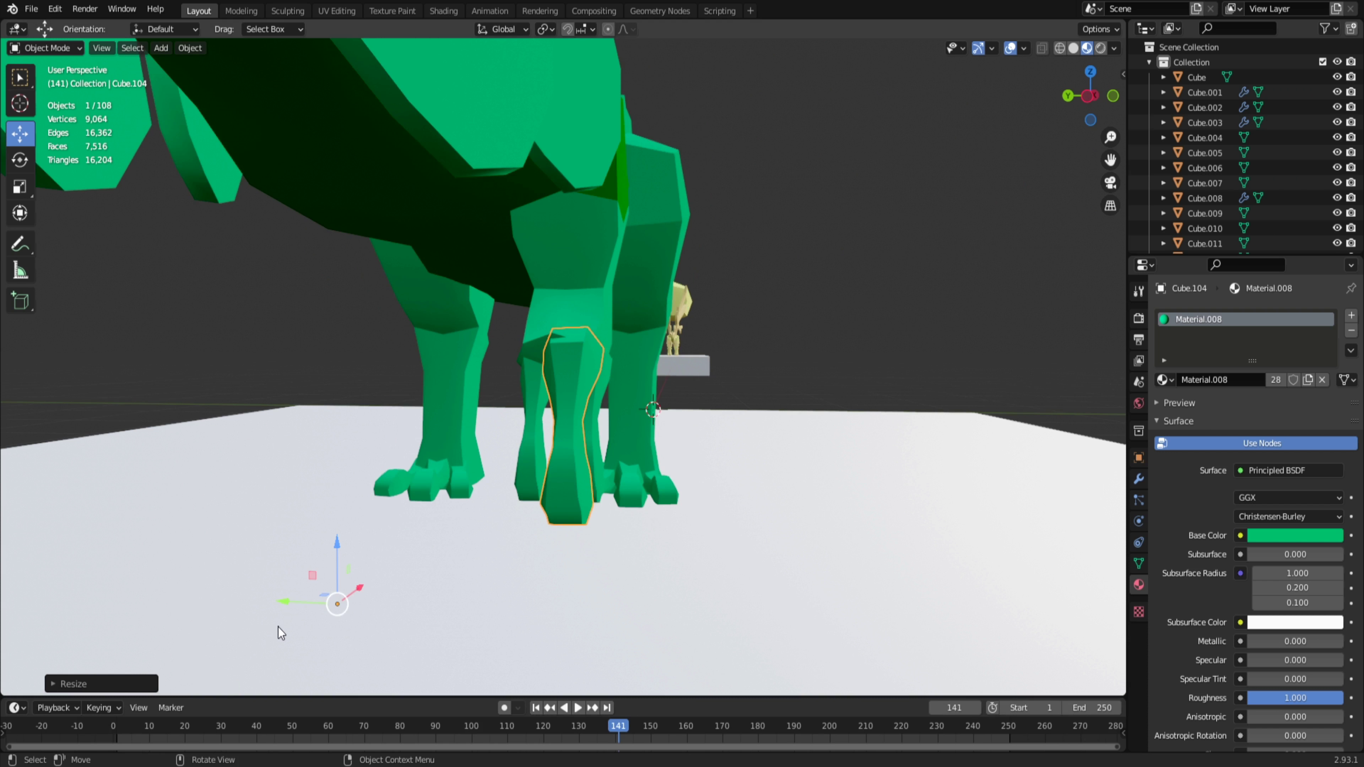
pyautogui.press('g')
pyautogui.click(271, 609)
pyautogui.moveTo(715, 554); pyautogui.dragTo(764, 544)
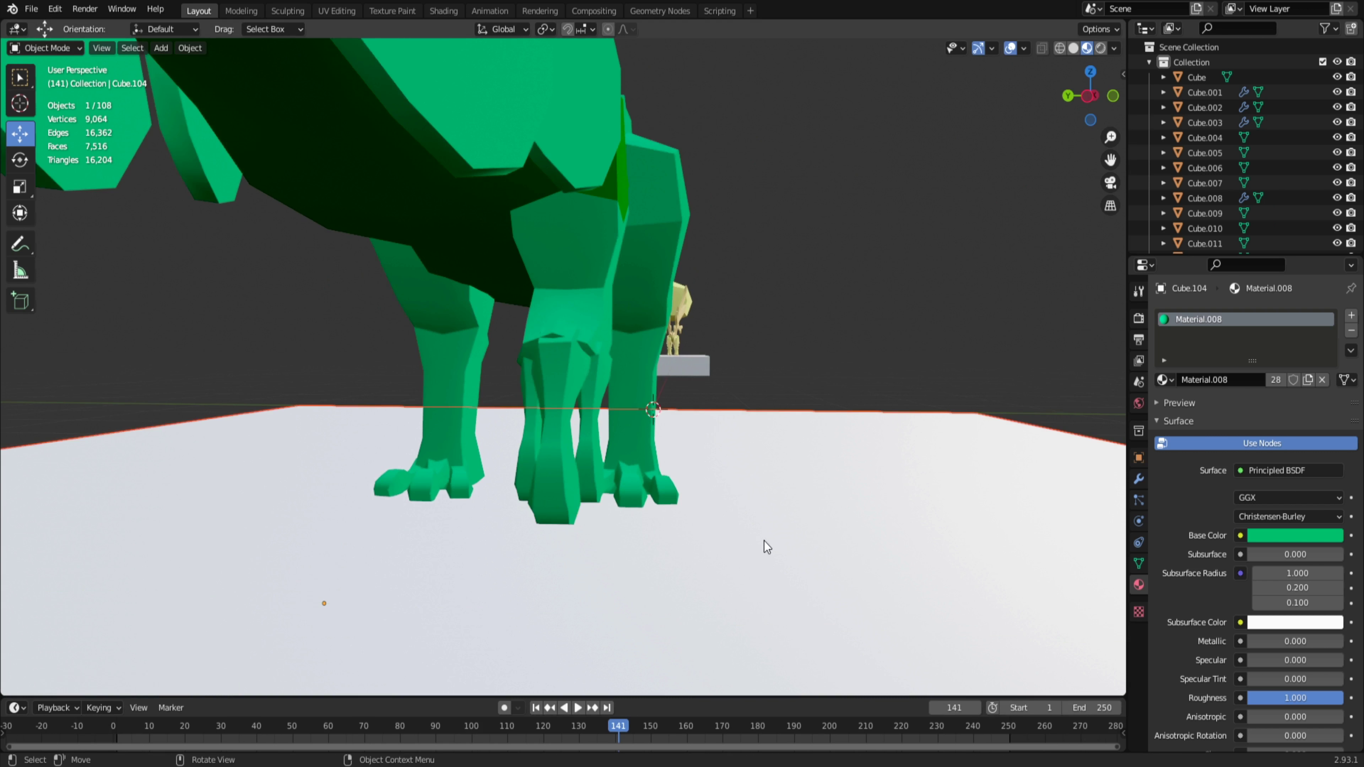
# Step: Scale the middle toe slightly to fit its upper end into the wrist
pyautogui.moveTo(764, 544); pyautogui.dragTo(619, 633, button='middle')
pyautogui.scroll(3, 620, 520)
pyautogui.moveTo(620, 520); pyautogui.dragTo(604, 401, button='middle')
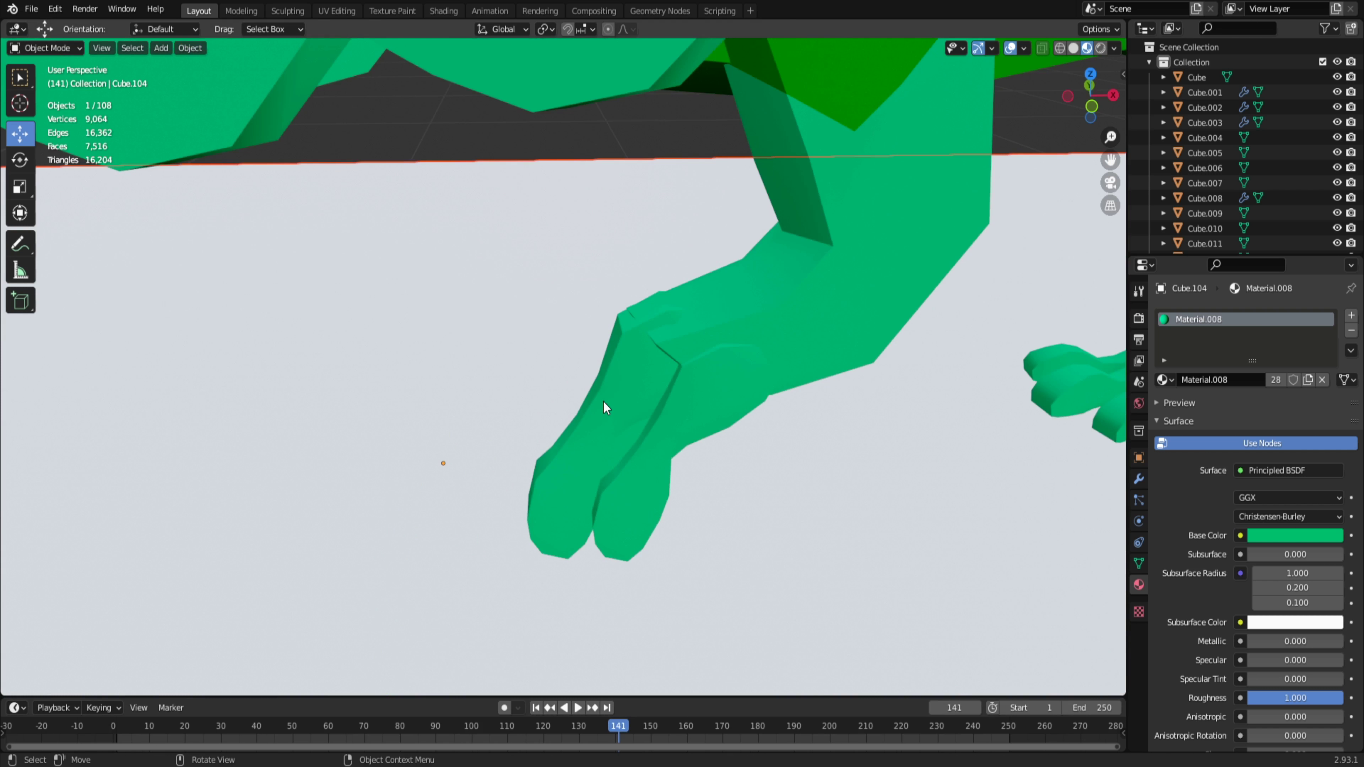
pyautogui.click(603, 400)
pyautogui.press('g')
pyautogui.click(870, 471)
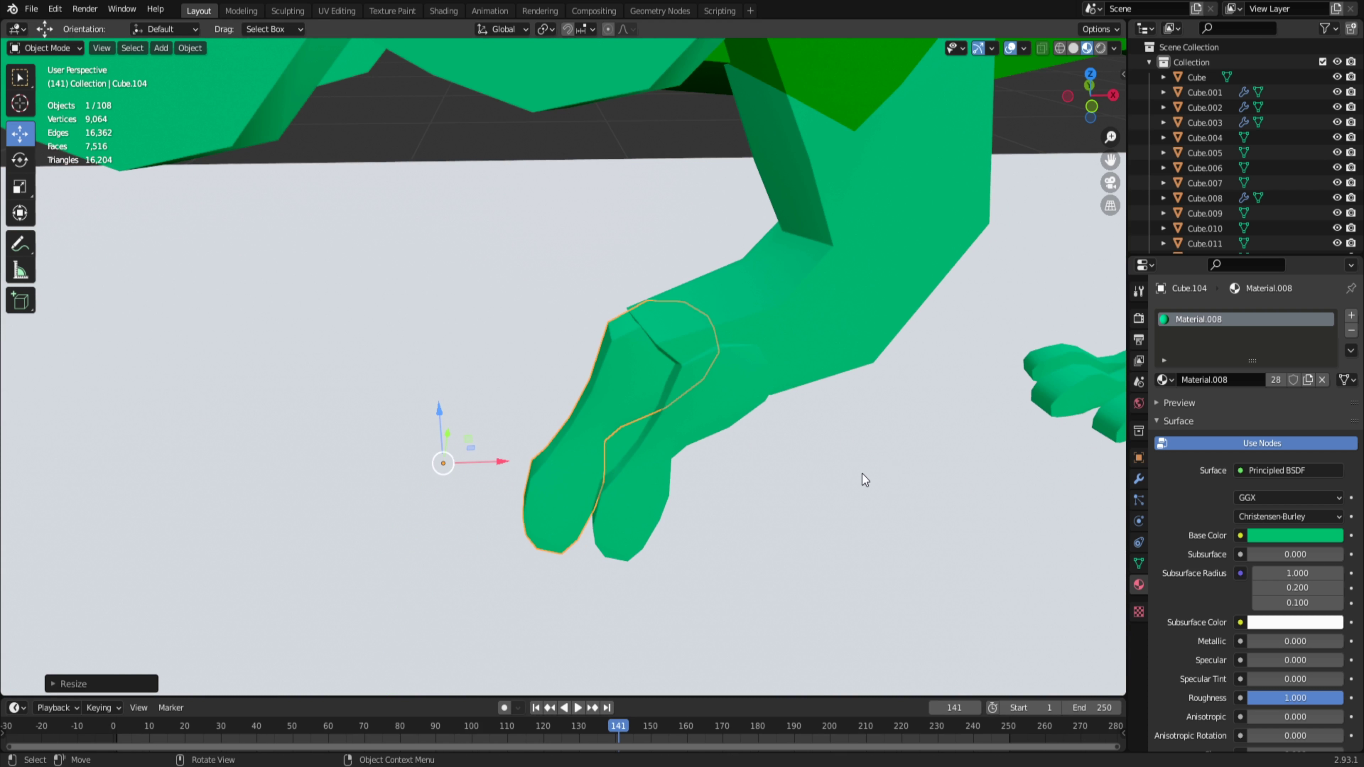
# Step: Centre the middle toe between the two side toes in the left orthographic view
pyautogui.moveTo(862, 478); pyautogui.dragTo(837, 444, button='middle')
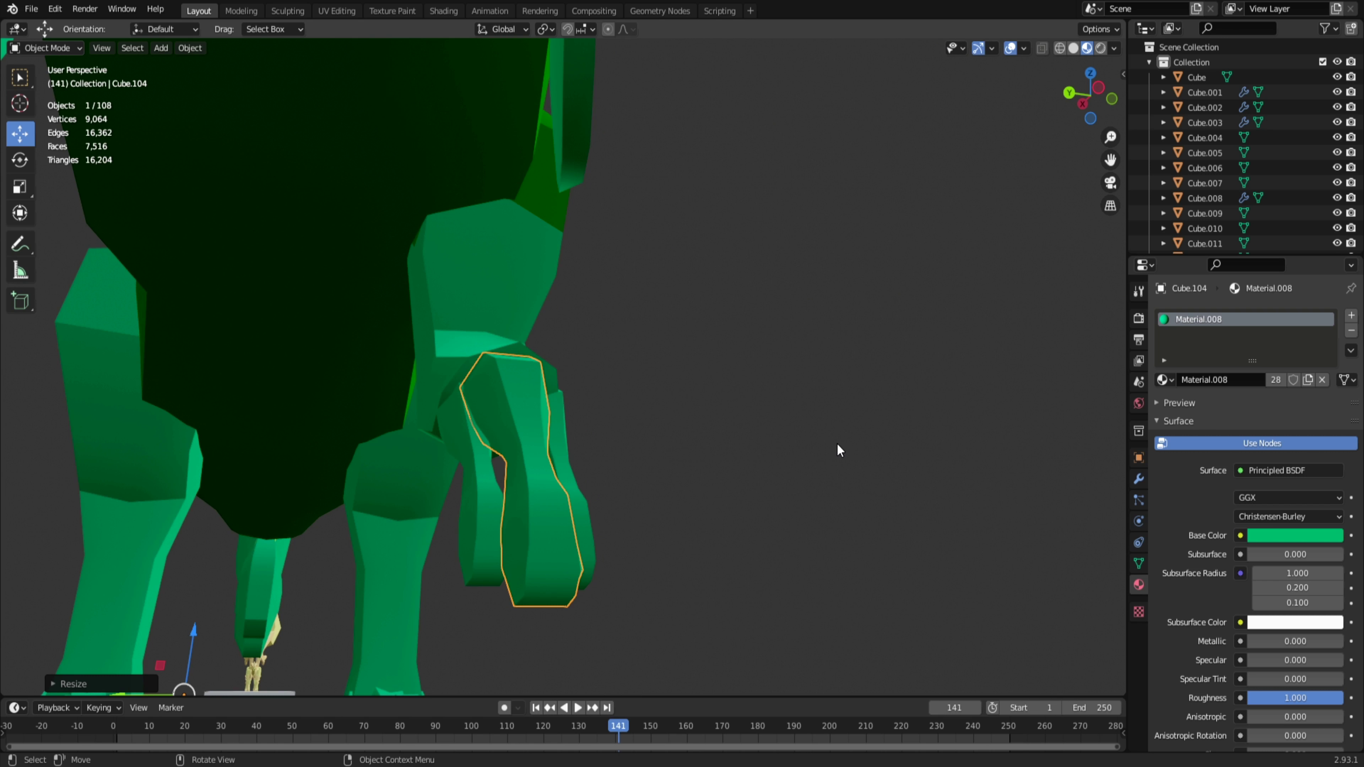
pyautogui.press('ctrl+KP_3')
pyautogui.scroll(1, 827, 460)
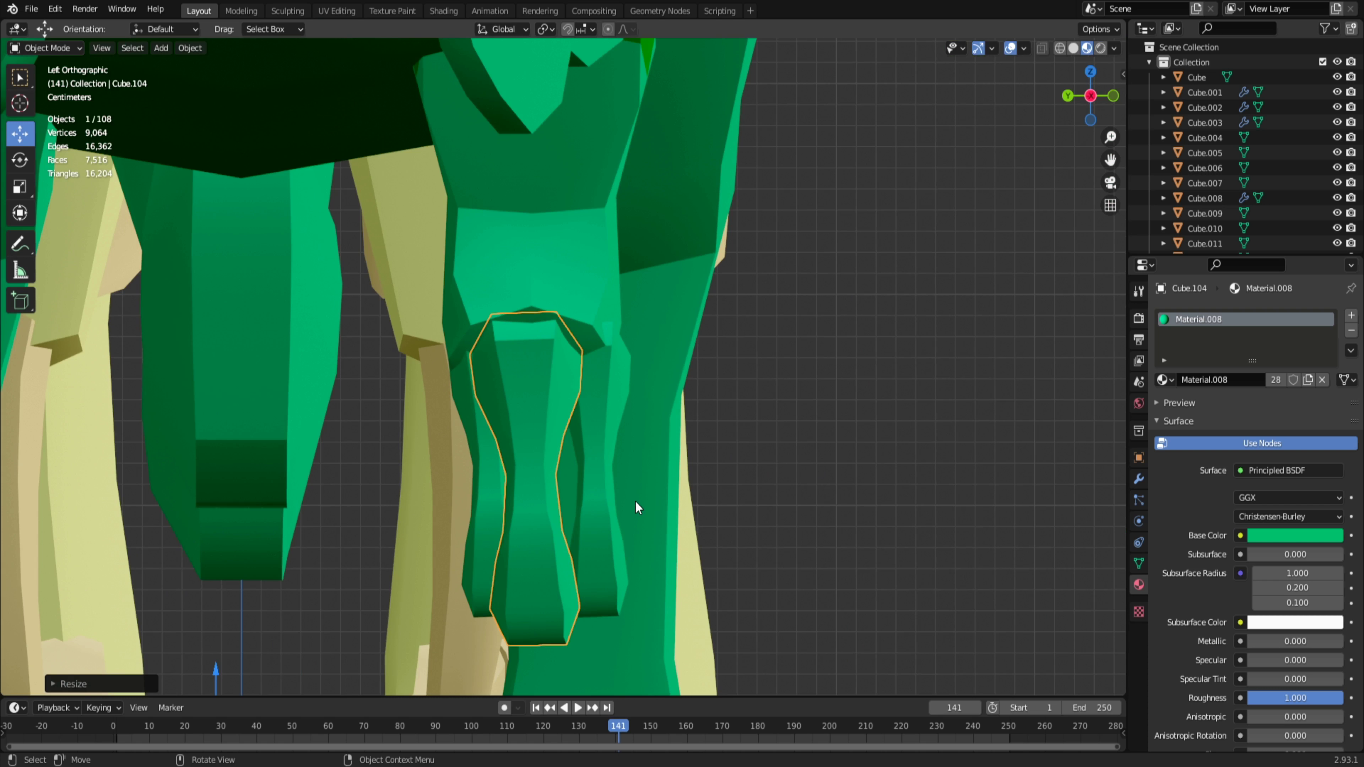
pyautogui.press('g')
pyautogui.click(651, 495)
pyautogui.scroll(-4, 822, 485)
pyautogui.click(912, 432)
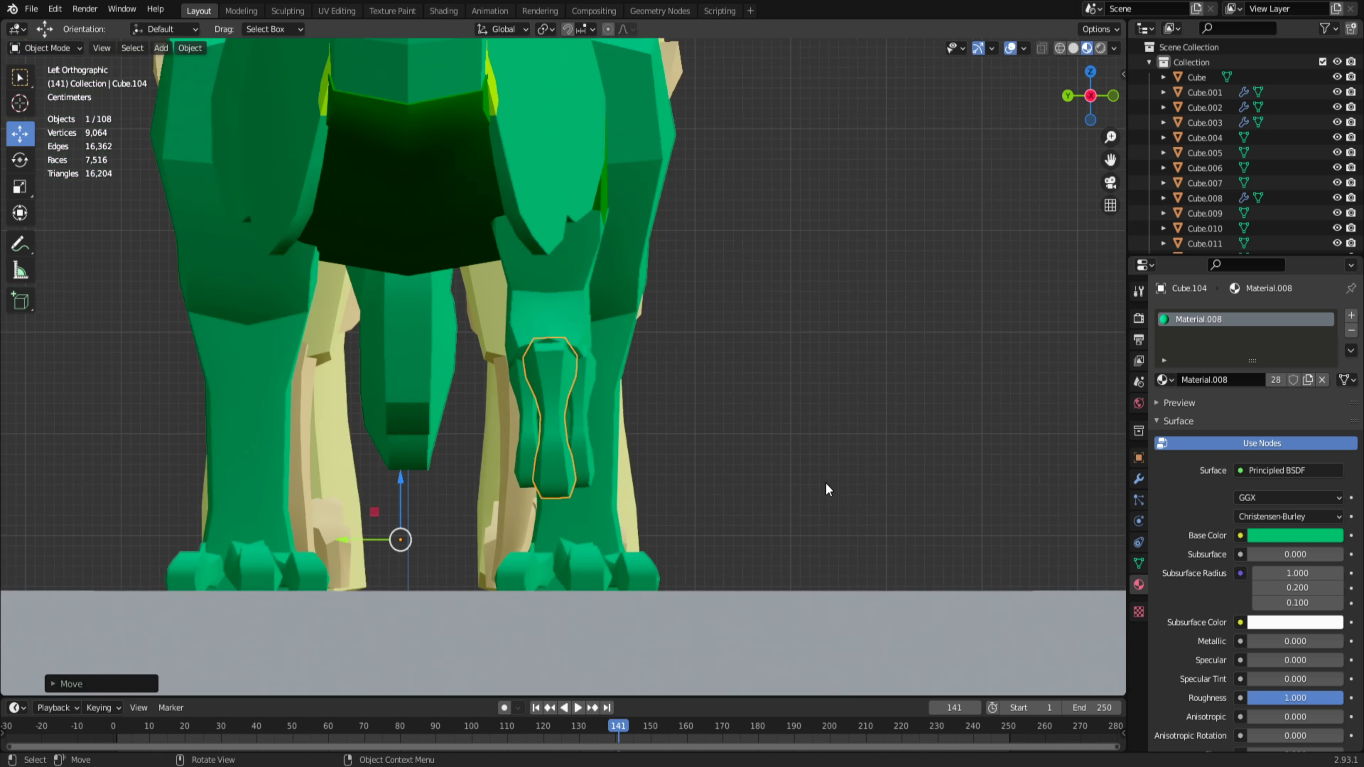
# Step: Hide the reference drawing and examine the whole creature with its duplicated front leg
pyautogui.moveTo(911, 432); pyautogui.dragTo(644, 394, button='middle')
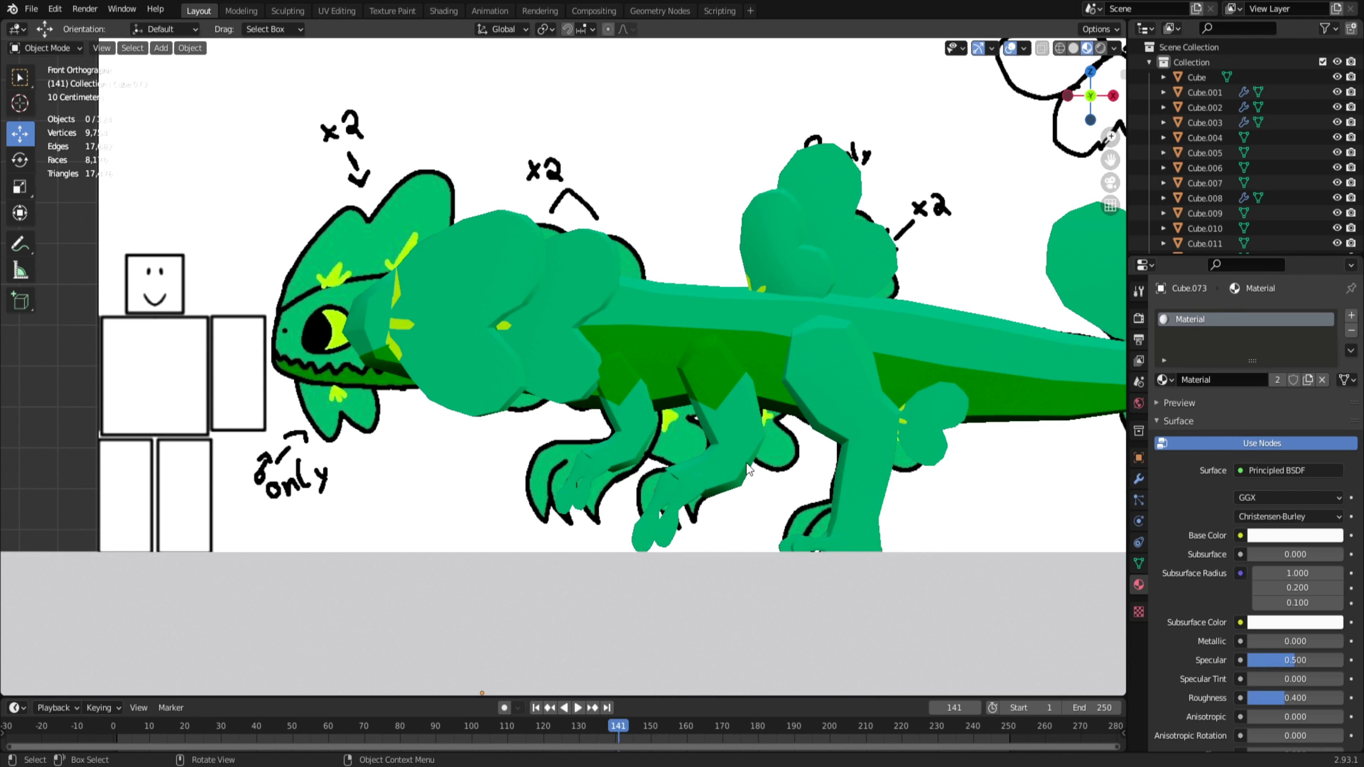
pyautogui.click(463, 509)
pyautogui.press('h')
pyautogui.moveTo(611, 460); pyautogui.dragTo(570, 444, button='middle')
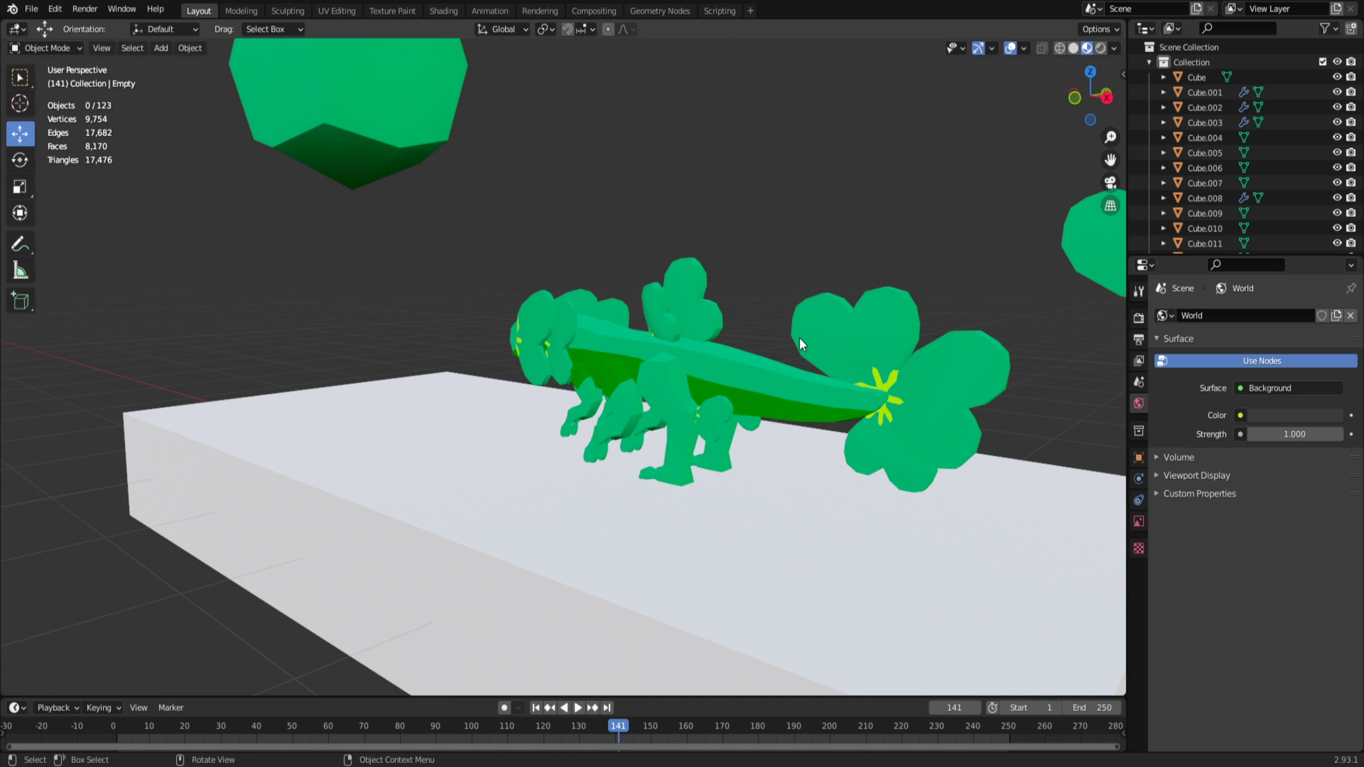
# Step: Select all parts of the foremost leg in front view, including its toes and dark green upper segment
pyautogui.press('KP_1')
pyautogui.scroll(2, 610, 441)
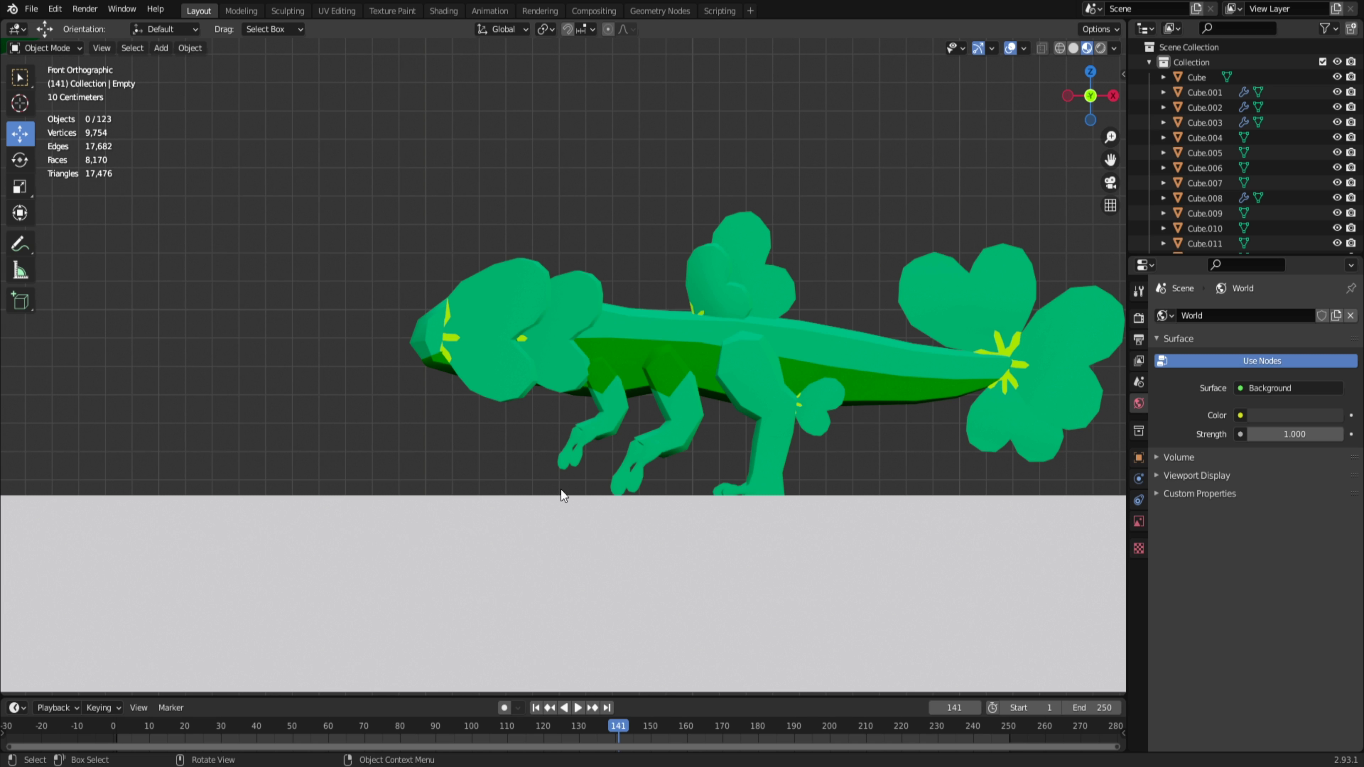
pyautogui.scroll(3, 562, 497)
pyautogui.moveTo(549, 451); pyautogui.dragTo(608, 419)
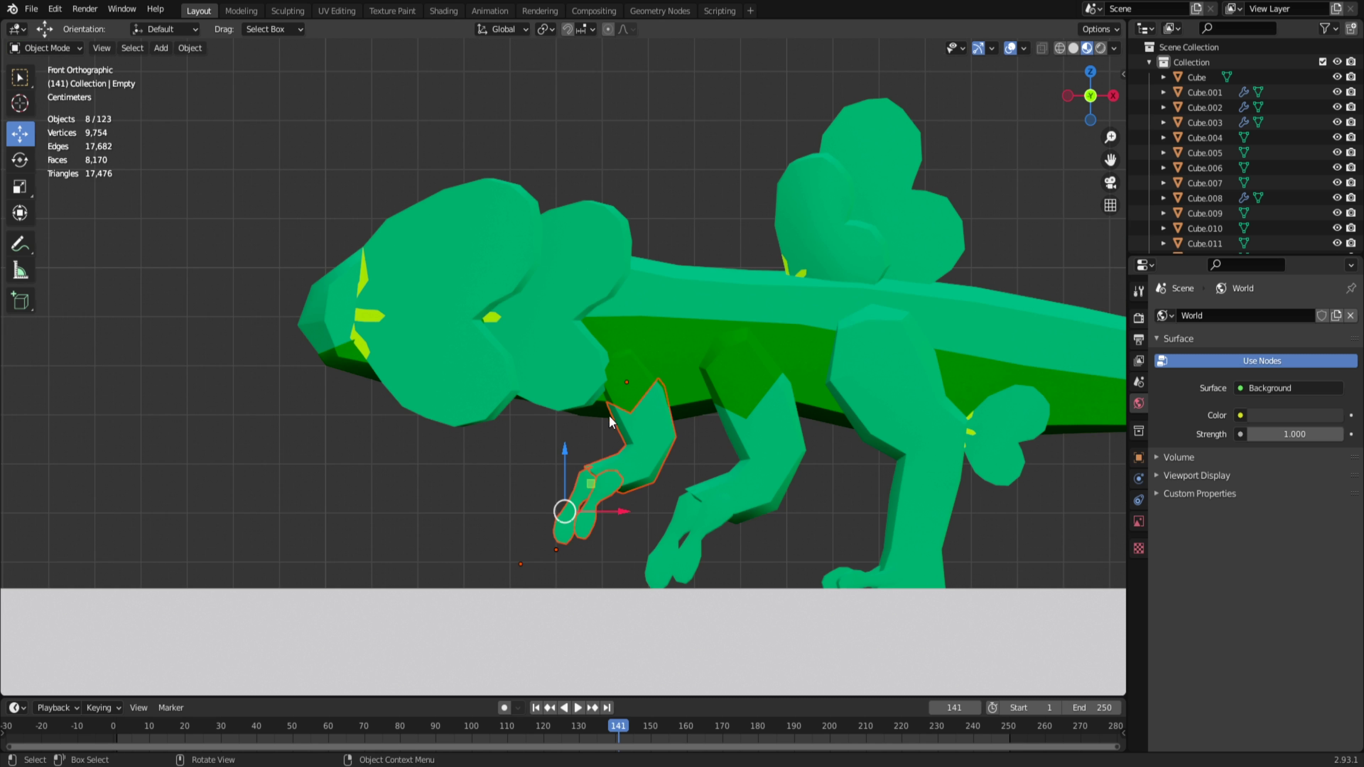
pyautogui.keyDown('shift'); pyautogui.click(632, 397); pyautogui.keyUp('shift')
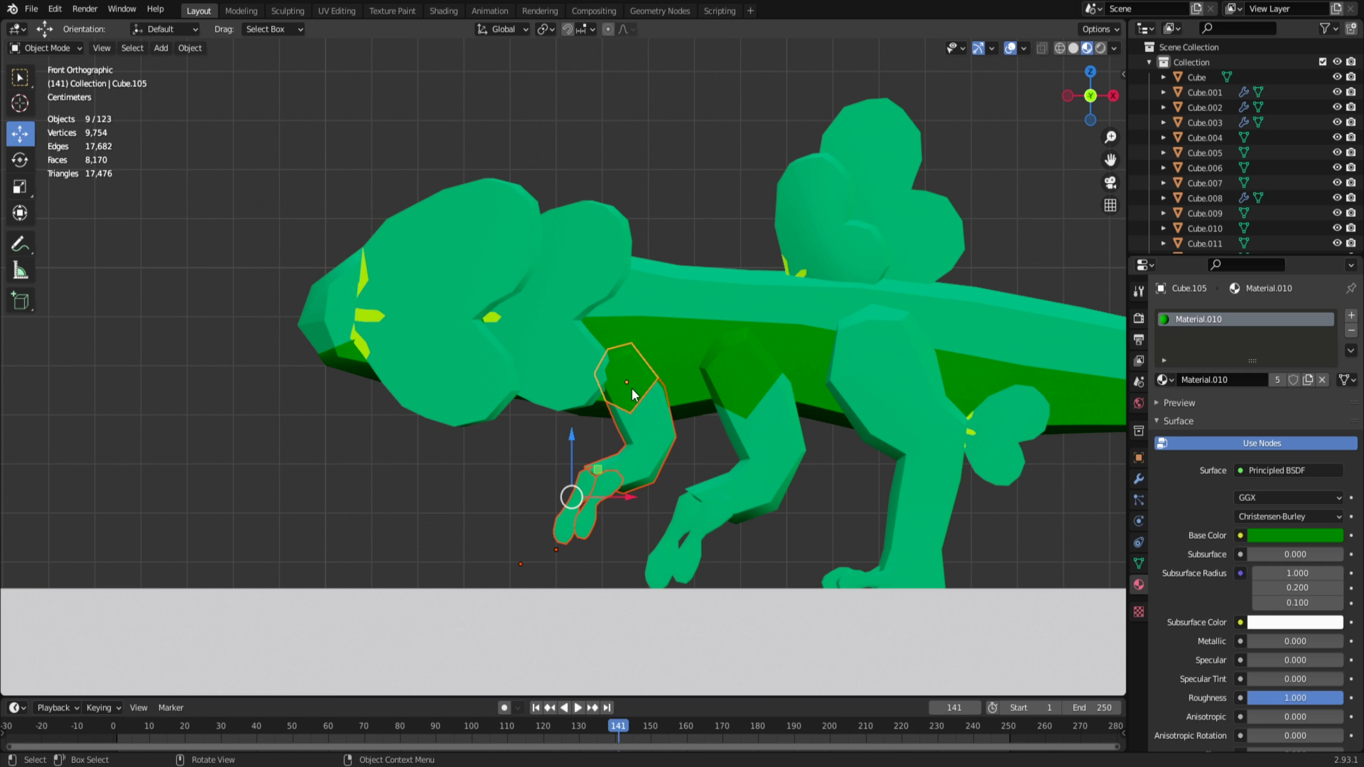
pyautogui.press('ctrl+KP_1')
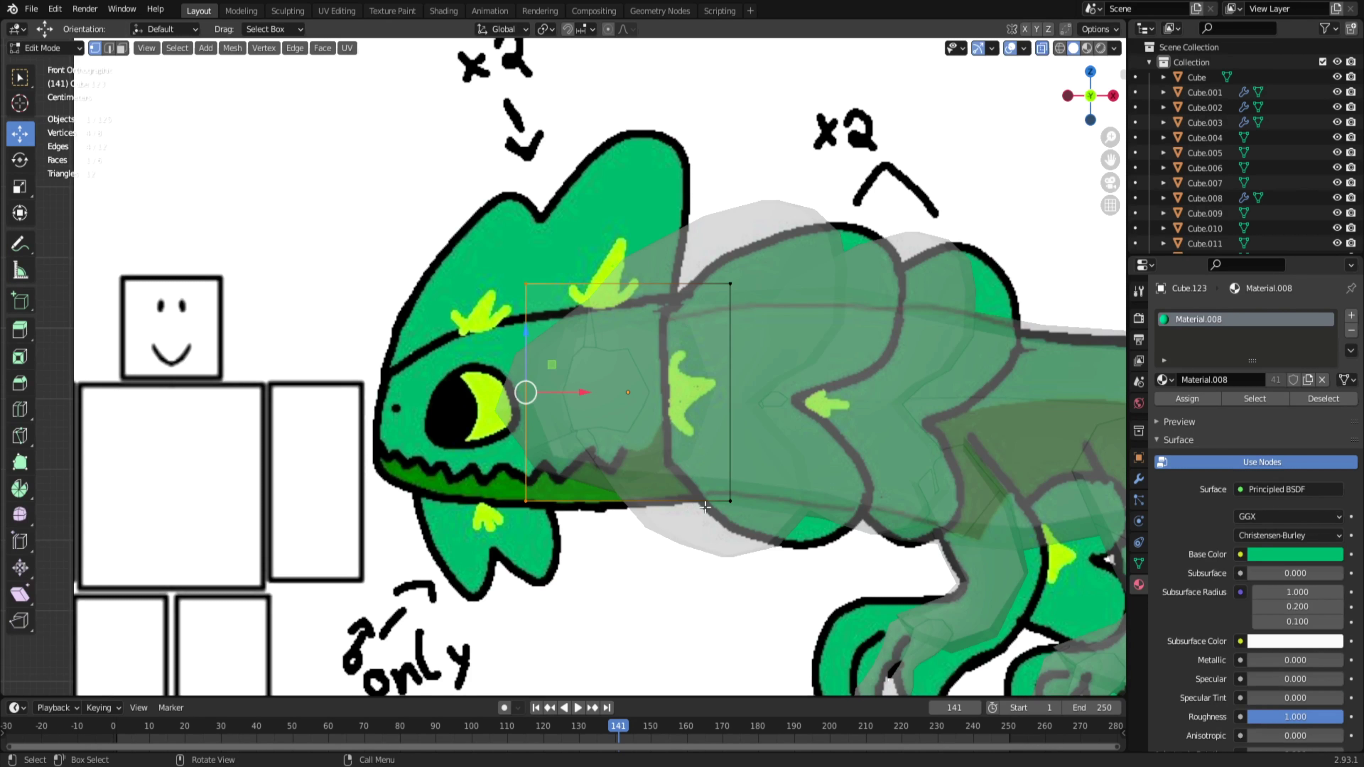
# Step: Narrow the front end of the head block and extrude a further section over the eye, scaled smaller than the previous one
pyautogui.press('s')
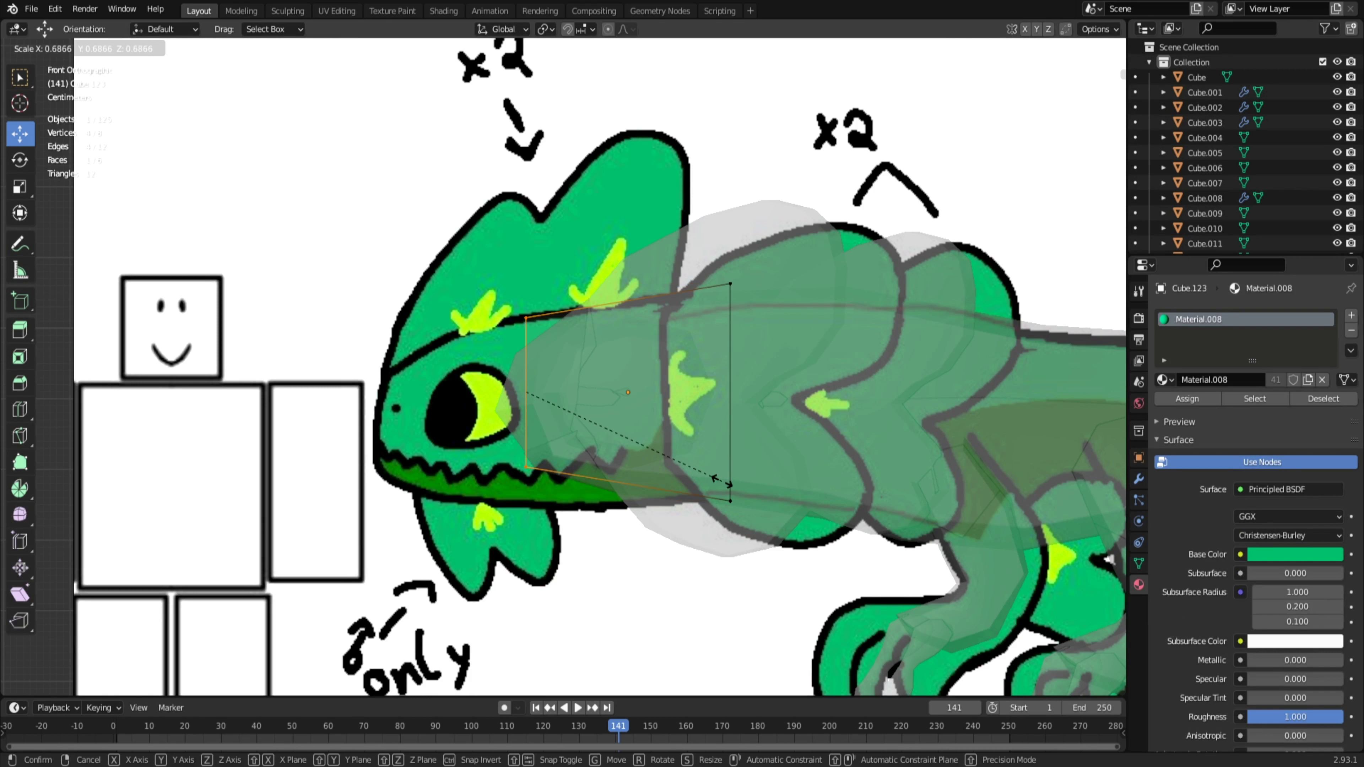
pyautogui.click(722, 481)
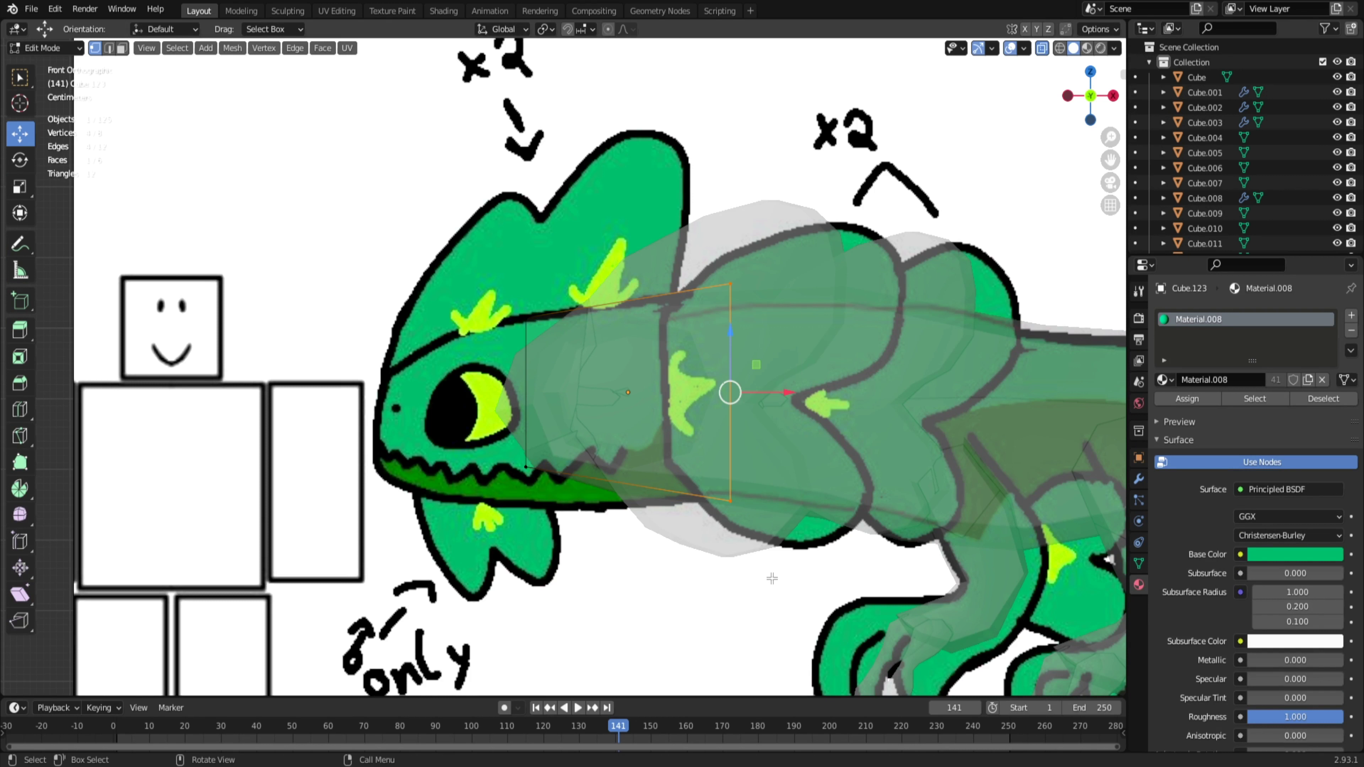
pyautogui.click(712, 525)
pyautogui.scroll(4, 569, 622)
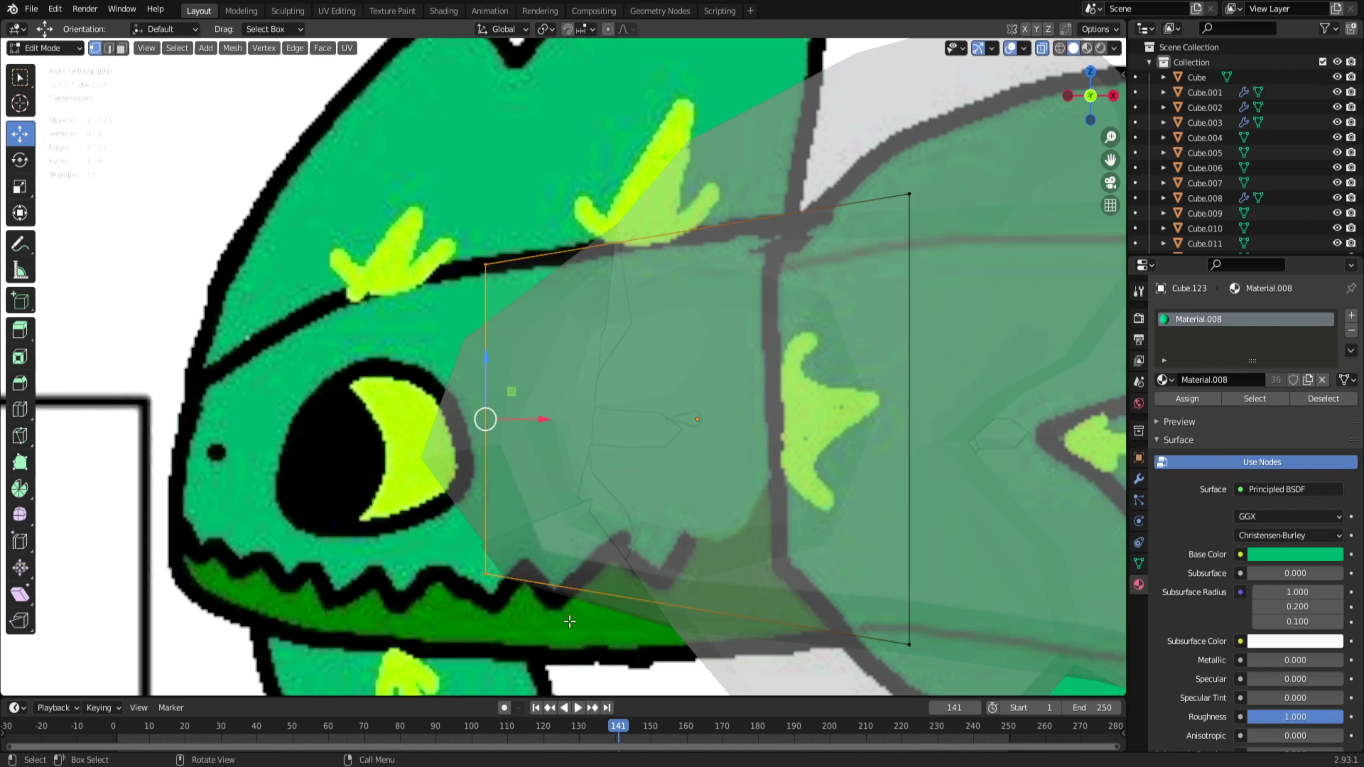
pyautogui.press('e')
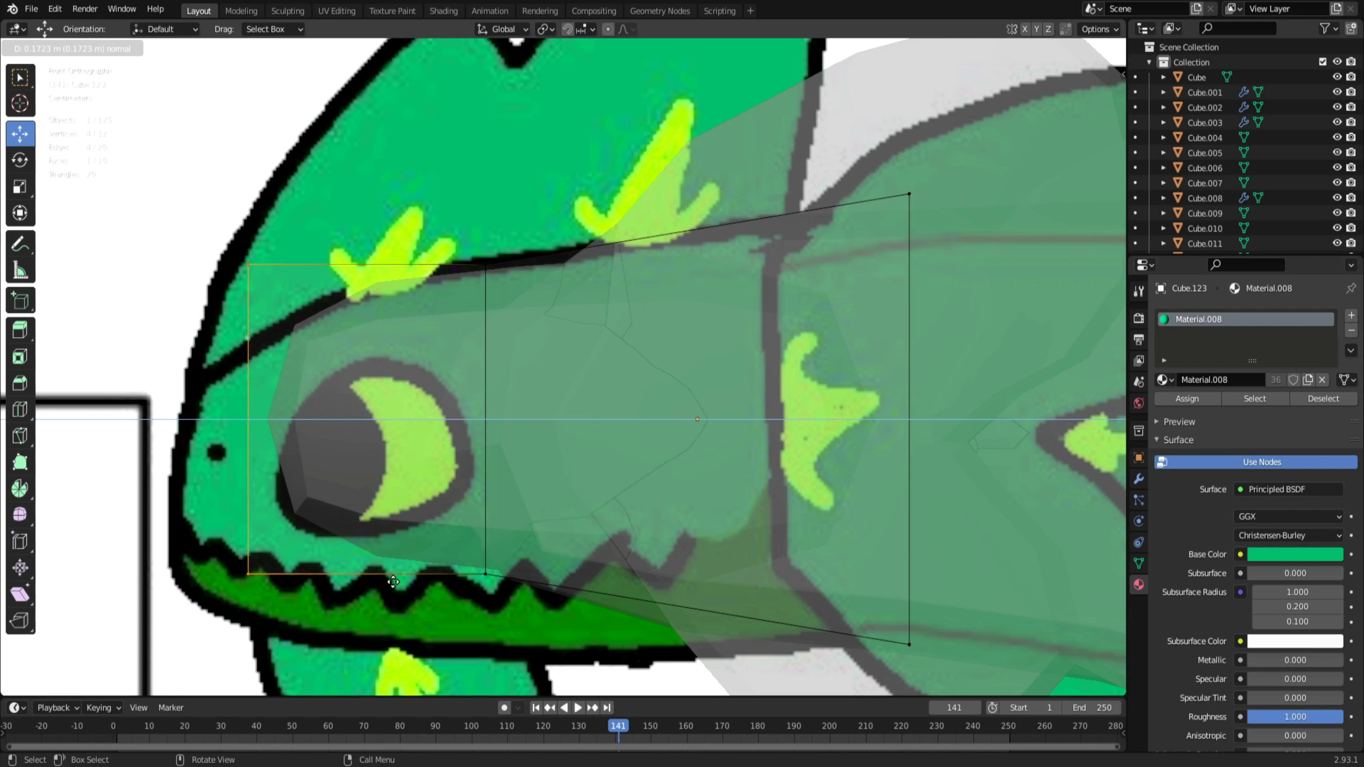
pyautogui.click(424, 580)
pyautogui.press('s')
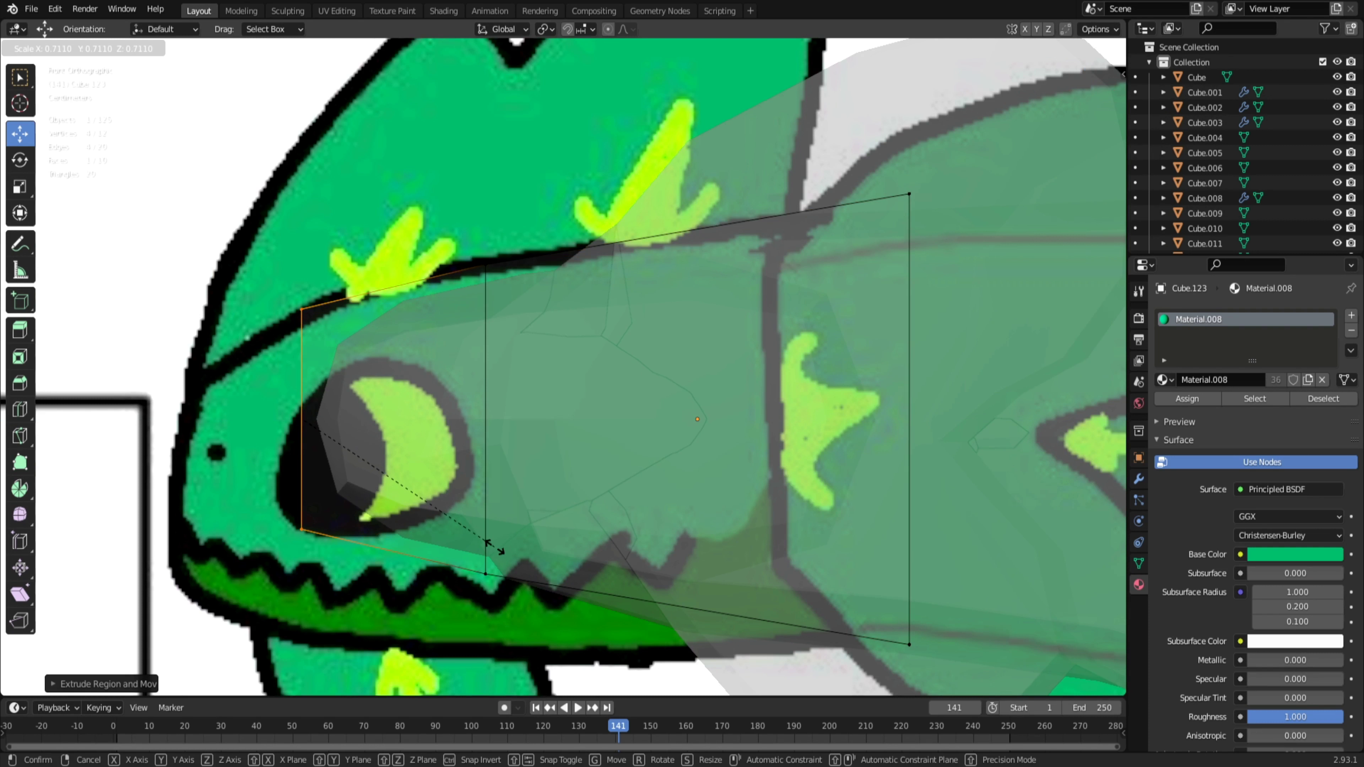
pyautogui.click(486, 543)
# Step: Extrude another section from the head's front end to the snout tip
pyautogui.scroll(-2, 568, 449)
pyautogui.press('e')
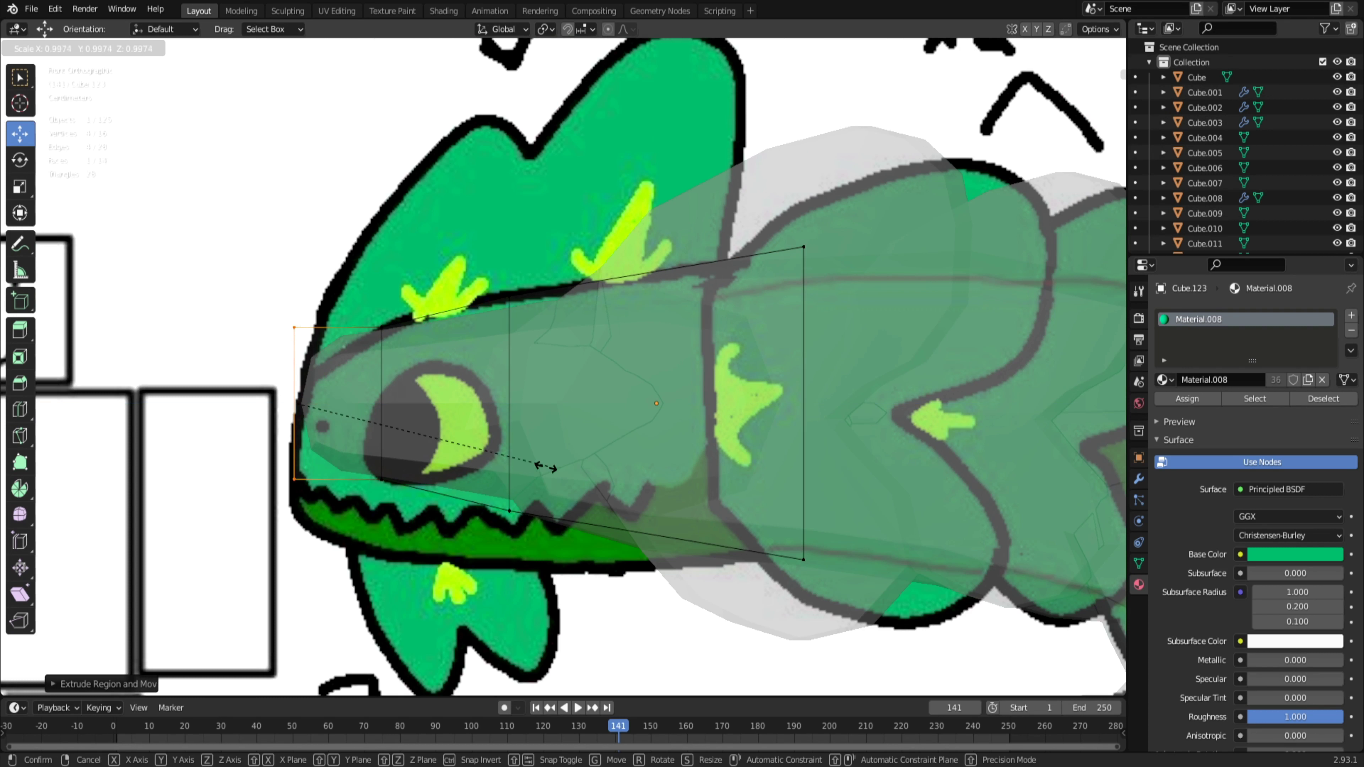
pyautogui.click(505, 504)
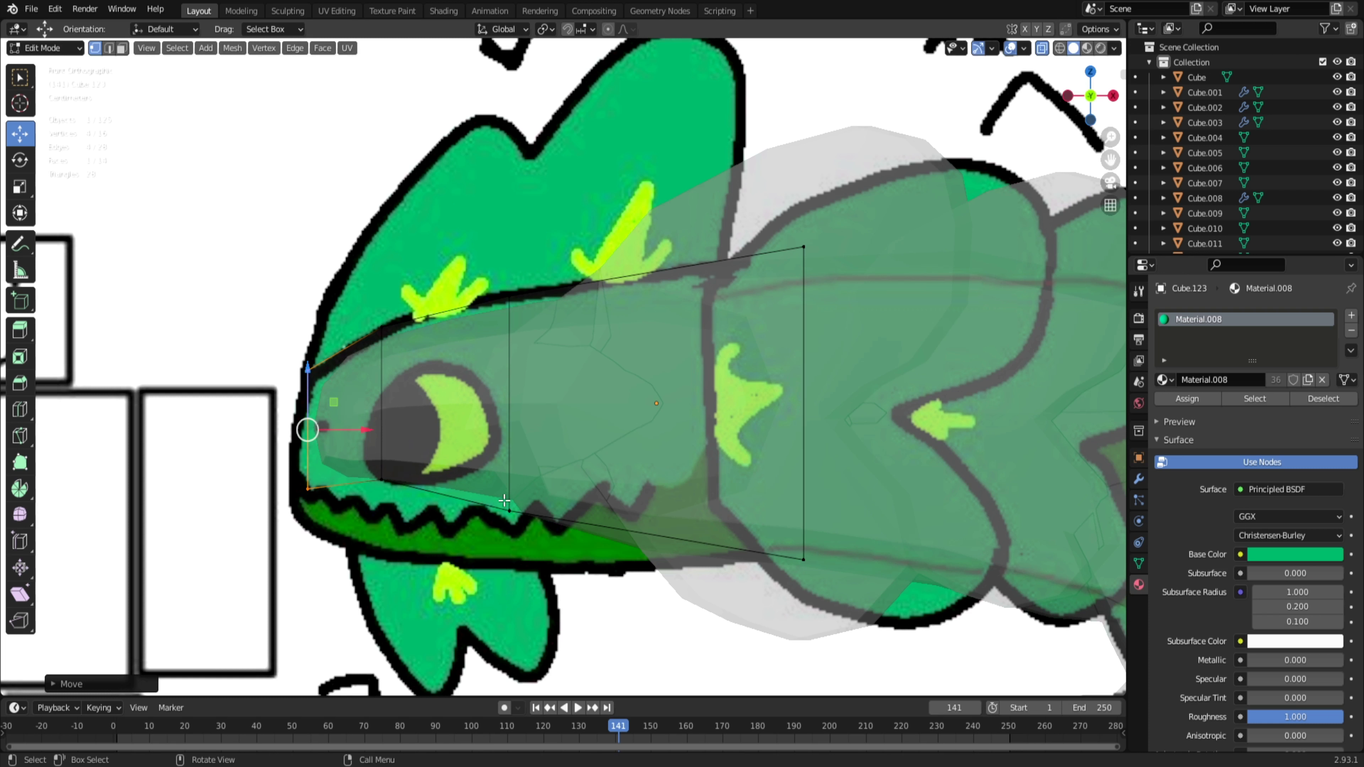
pyautogui.press('e')
pyautogui.press('Escape')
pyautogui.hotkey('ctrl', 'z')
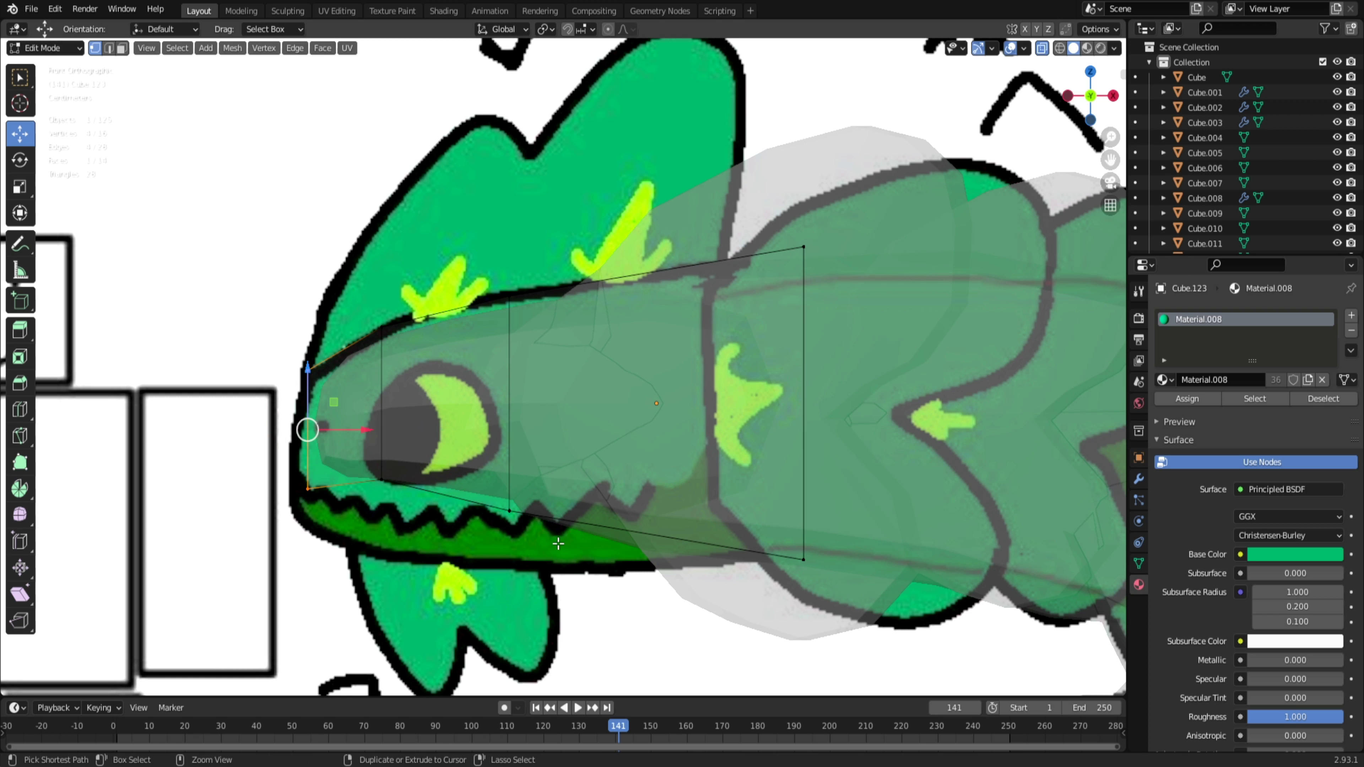
# Step: Rotate and move the snout's front end to follow the slanted nose outline in the drawing
pyautogui.press('r')
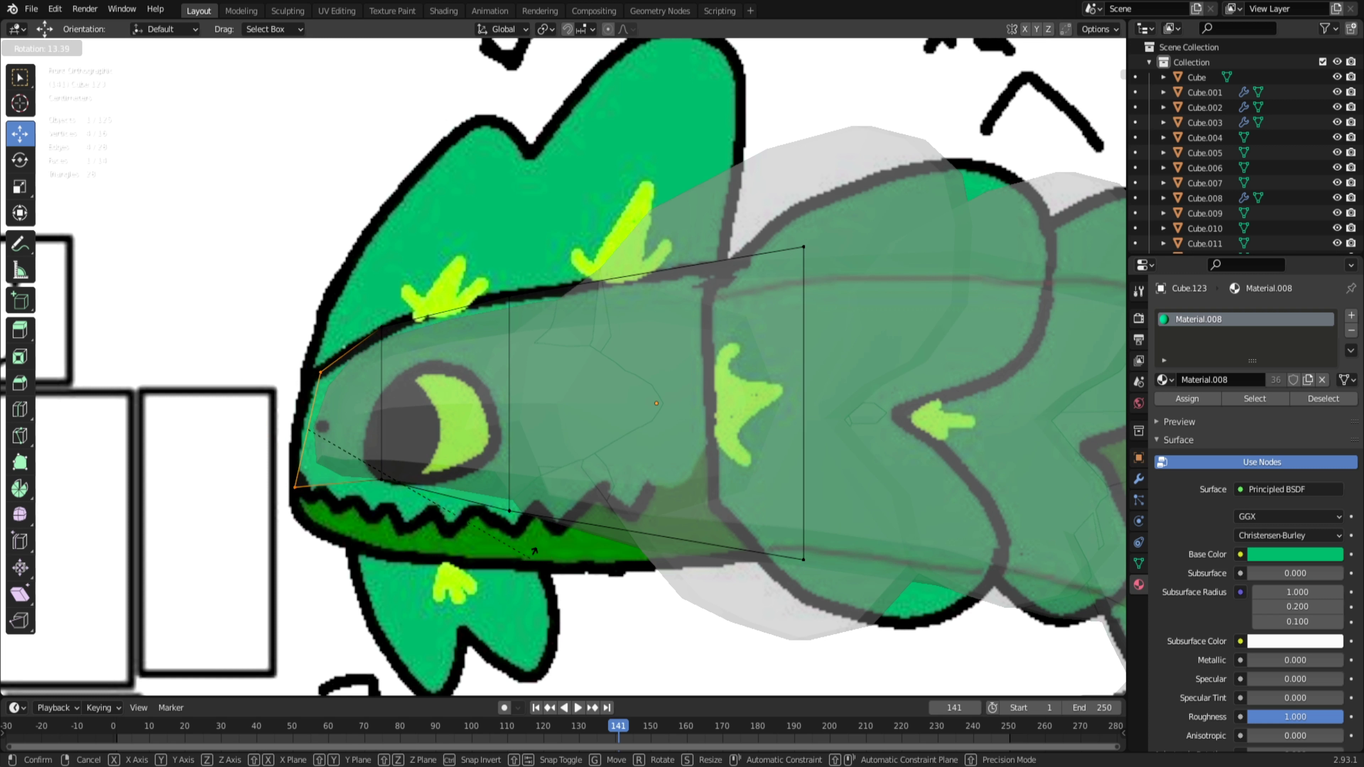
pyautogui.click(529, 559)
pyautogui.press('g')
pyautogui.click(513, 557)
# Step: Move and scale the head's cross-section at the eye to match the drawn outline
pyautogui.moveTo(332, 269); pyautogui.dragTo(434, 572)
pyautogui.press('g')
pyautogui.click(458, 509)
pyautogui.press('s')
pyautogui.click(476, 526)
# Step: Move the head's rear end forward to the neck line and scale it down
pyautogui.moveTo(502, 283); pyautogui.dragTo(591, 656)
pyautogui.moveTo(760, 208); pyautogui.dragTo(890, 591)
pyautogui.press('g')
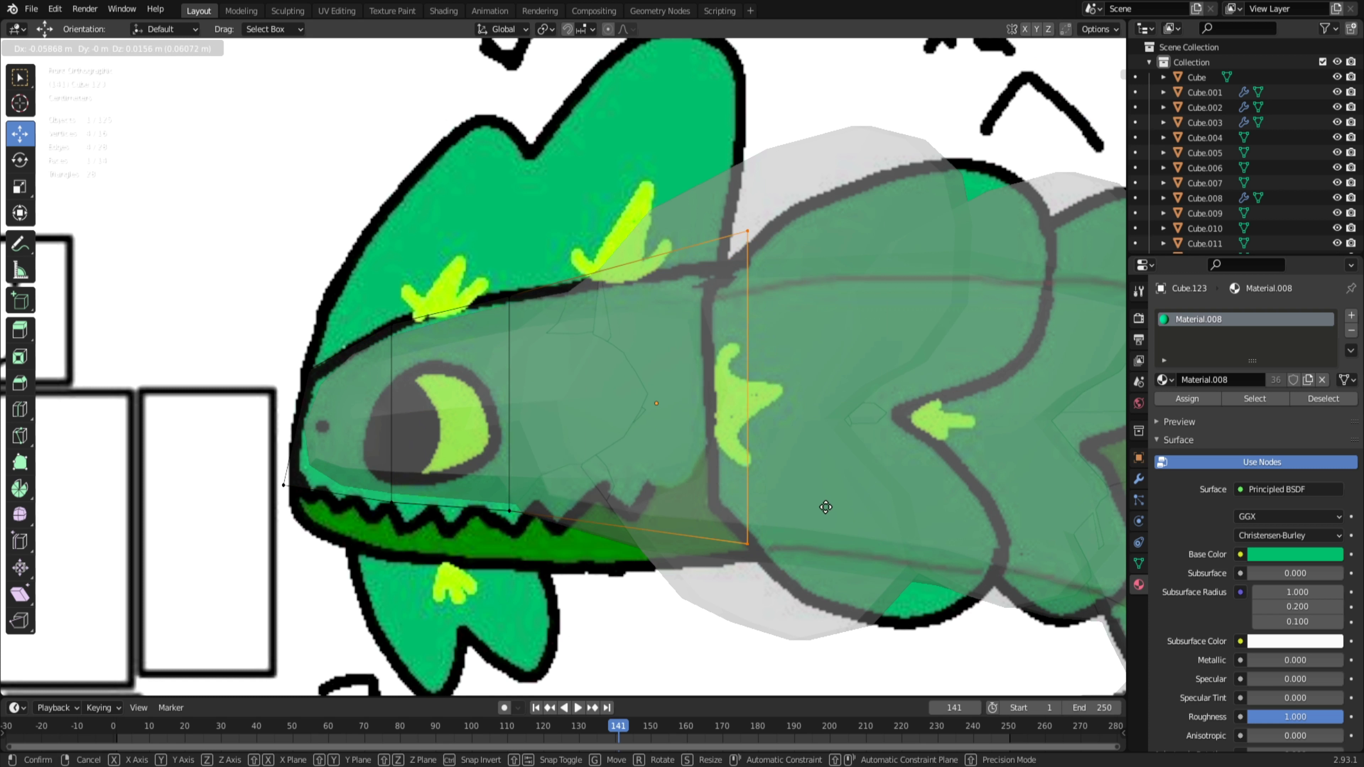
pyautogui.click(822, 508)
pyautogui.press('s')
pyautogui.click(904, 536)
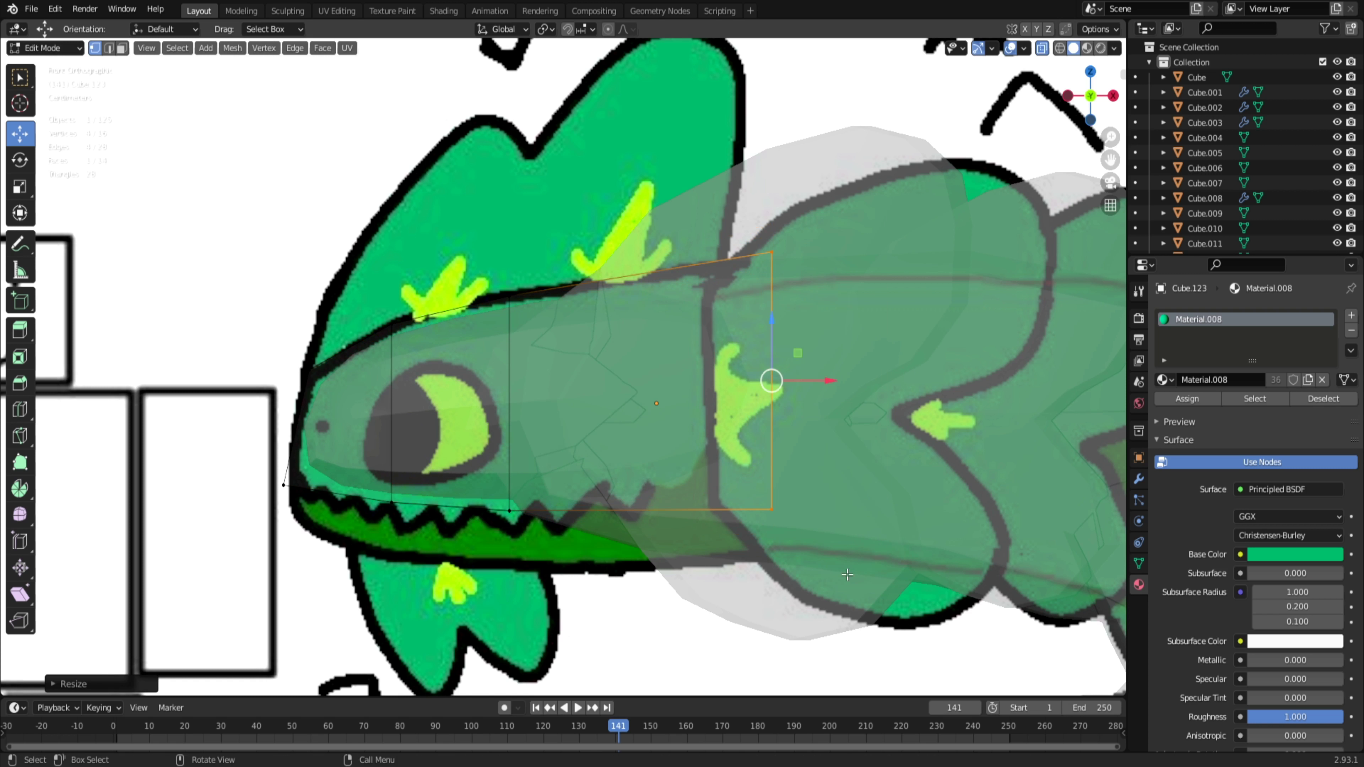
# Step: Turn off X-ray and scale the whole head mesh along the Y axis
pyautogui.scroll(-4, 763, 521)
pyautogui.moveTo(657, 449); pyautogui.dragTo(693, 491, button='middle')
pyautogui.hotkey('alt', 'z')
pyautogui.press('a')
pyautogui.press('s')
pyautogui.press('y')
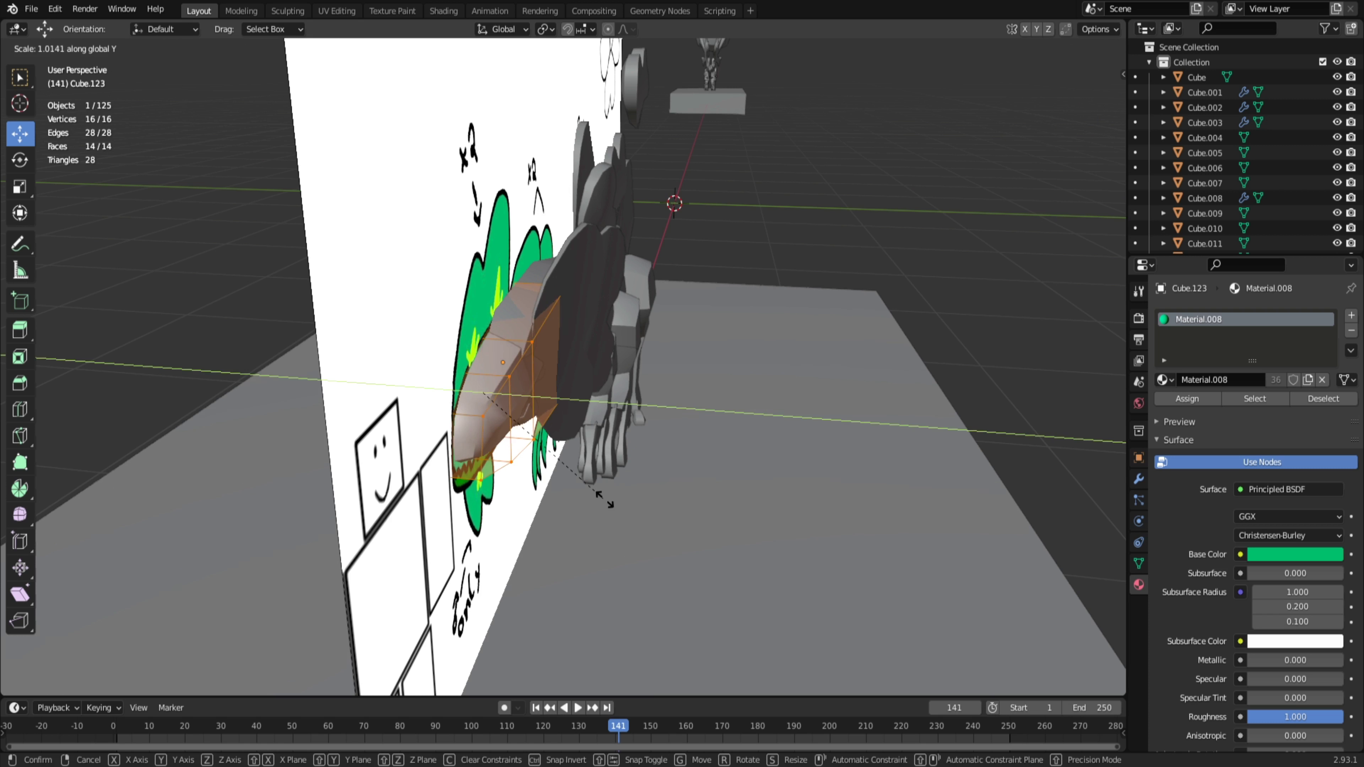
pyautogui.click(627, 507)
# Step: Add a centred loop cut to the head mesh and leave Edit Mode
pyautogui.moveTo(627, 507); pyautogui.dragTo(671, 489, button='middle')
pyautogui.hotkey('ctrl', 'r')
pyautogui.click(527, 500)
pyautogui.rightClick(526, 500)
pyautogui.press('Tab')
# Step: Hide the reference drawing to examine the head against the body, and bring the drawing back in front view
pyautogui.click(439, 568)
pyautogui.press('h')
pyautogui.moveTo(440, 570); pyautogui.dragTo(388, 559, button='middle')
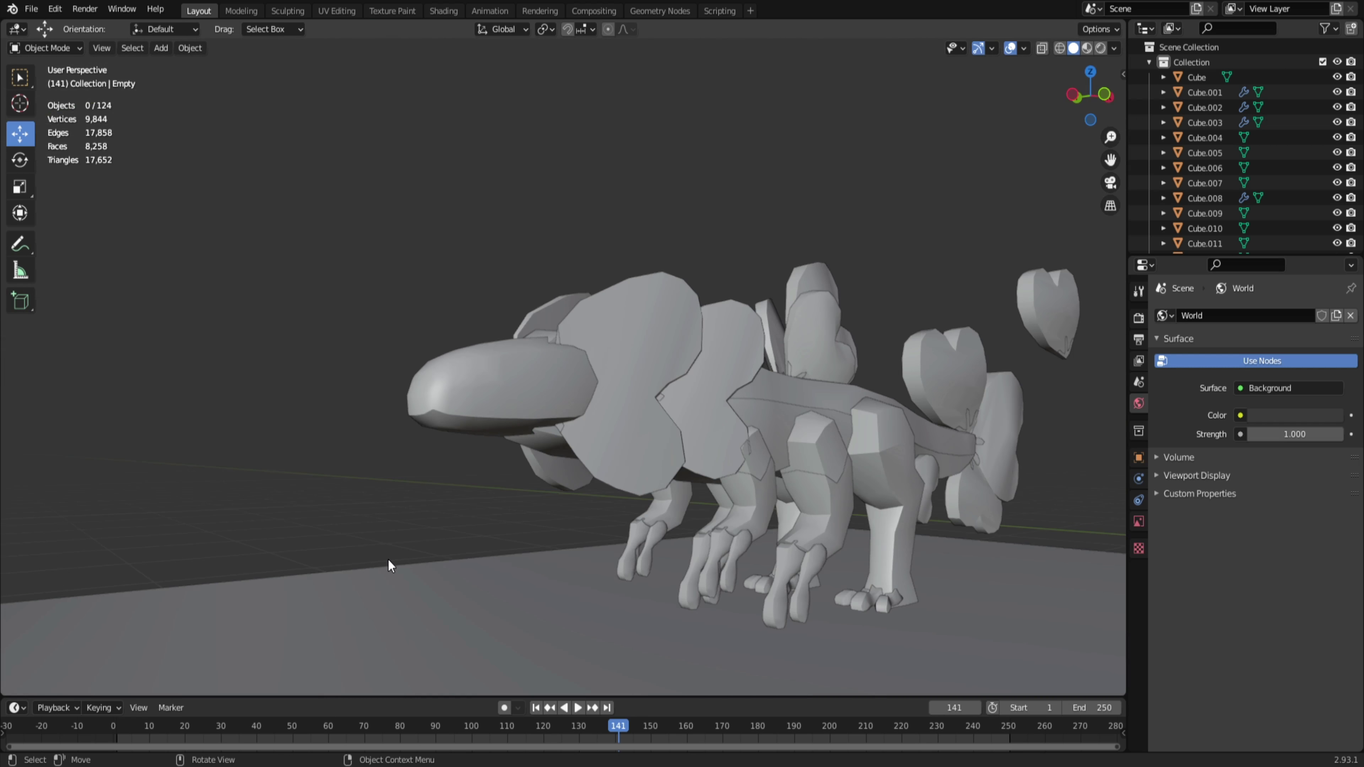
pyautogui.press('KP_1')
pyautogui.hotkey('alt', 'h')
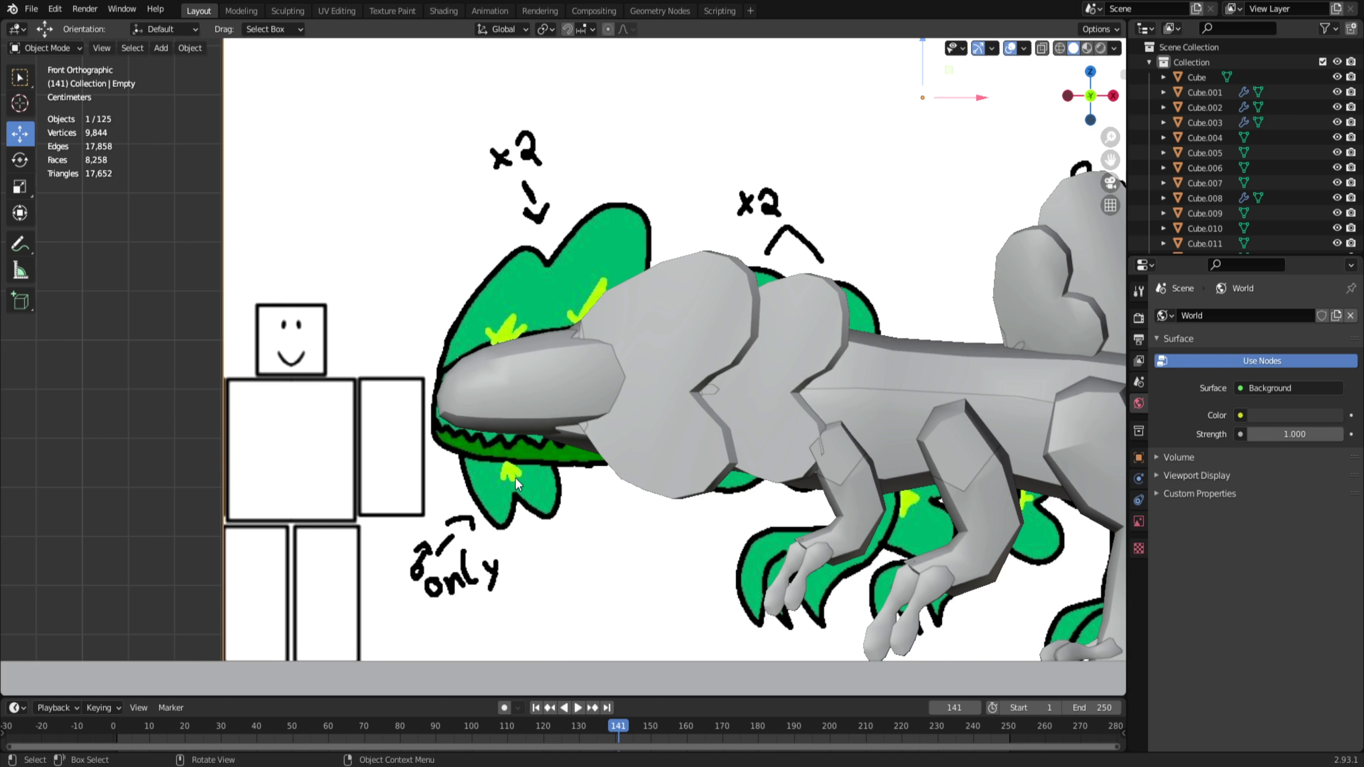
# Step: In top view, dissolve the two lengthwise edge loops on either side of the head's centre line
pyautogui.click(514, 410)
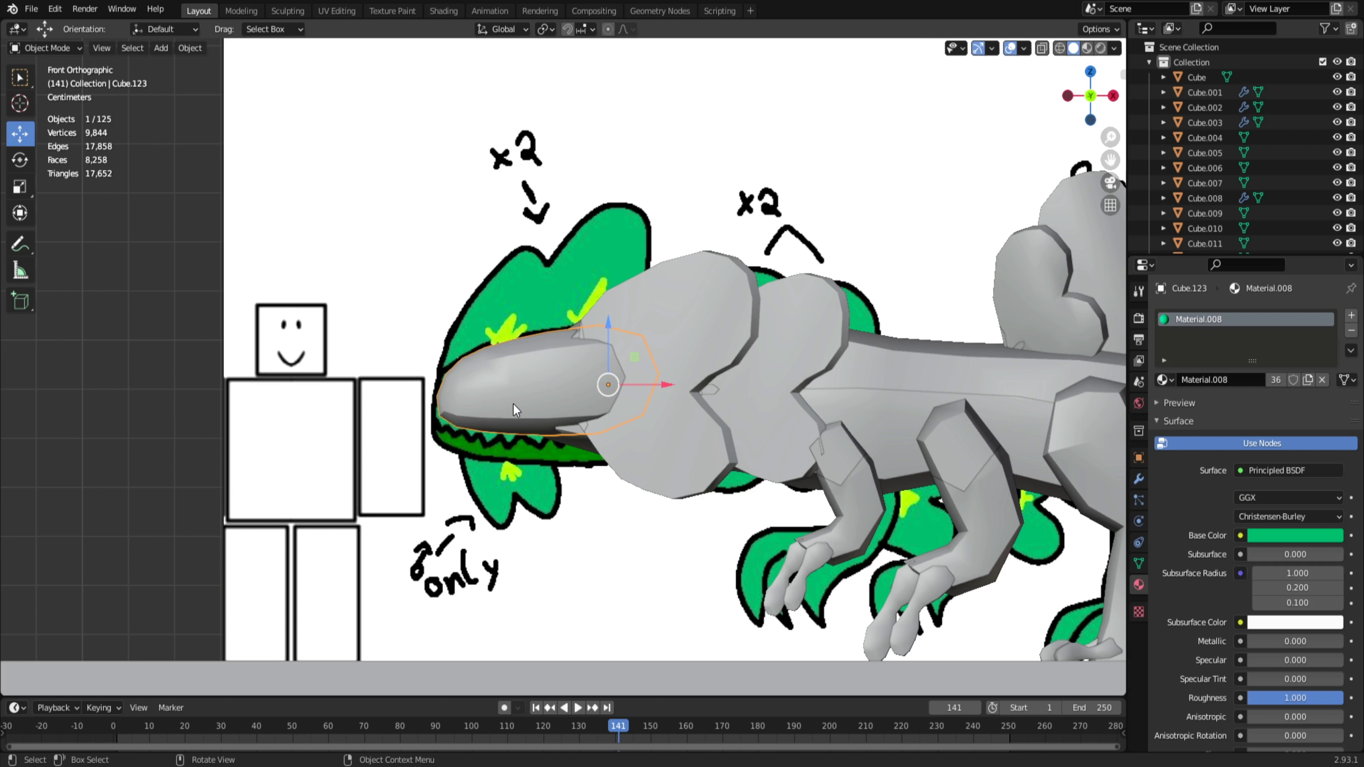
pyautogui.press('Tab')
pyautogui.scroll(5, 514, 410)
pyautogui.hotkey('alt', 'z')
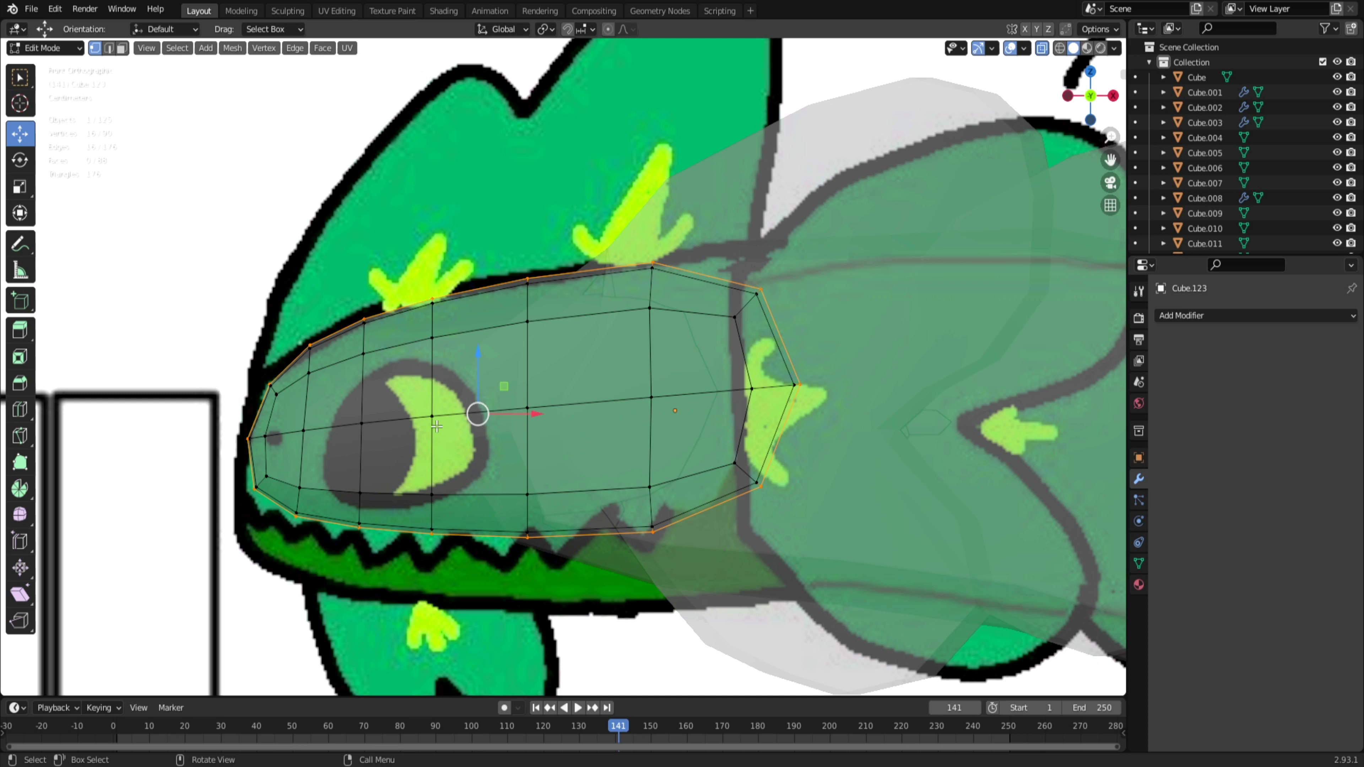
pyautogui.click(413, 524)
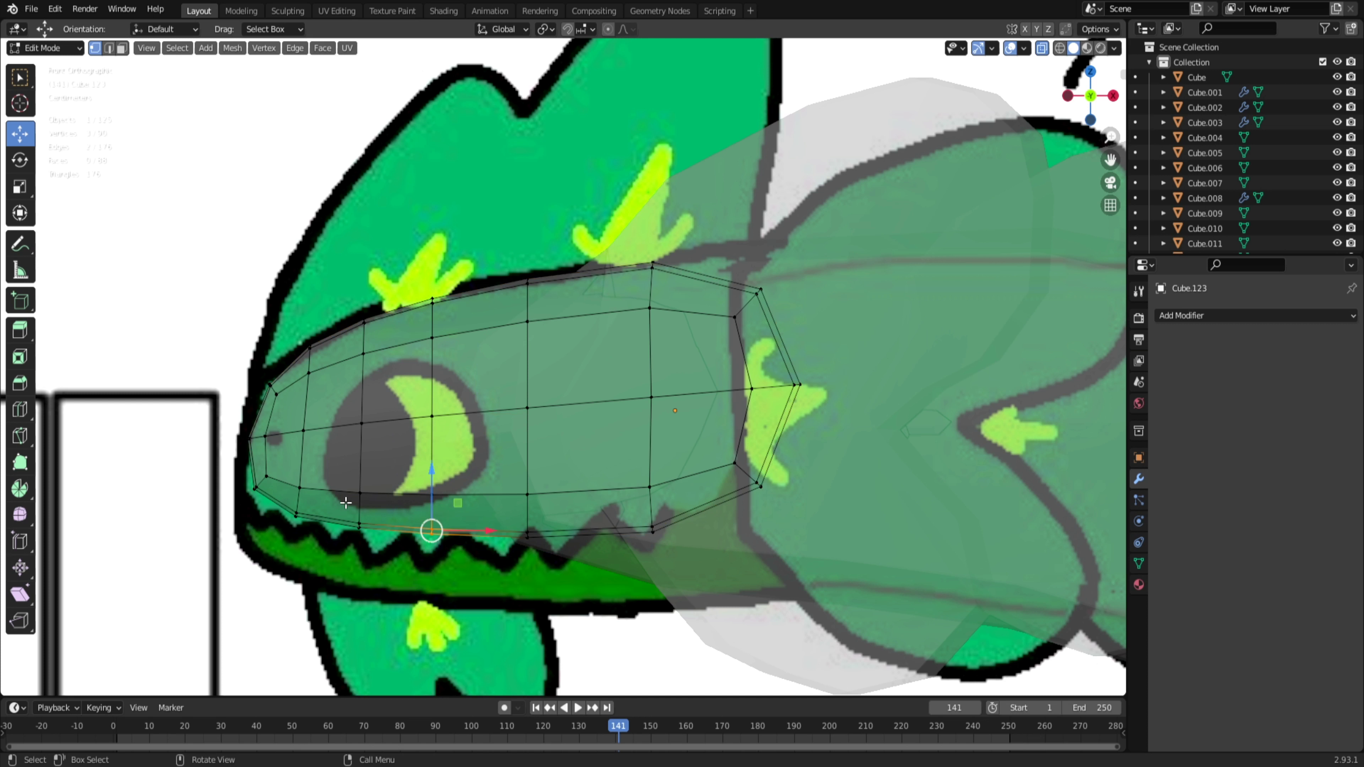
pyautogui.press('KP_7')
pyautogui.keyDown('alt'); pyautogui.click(549, 244); pyautogui.keyUp('alt')
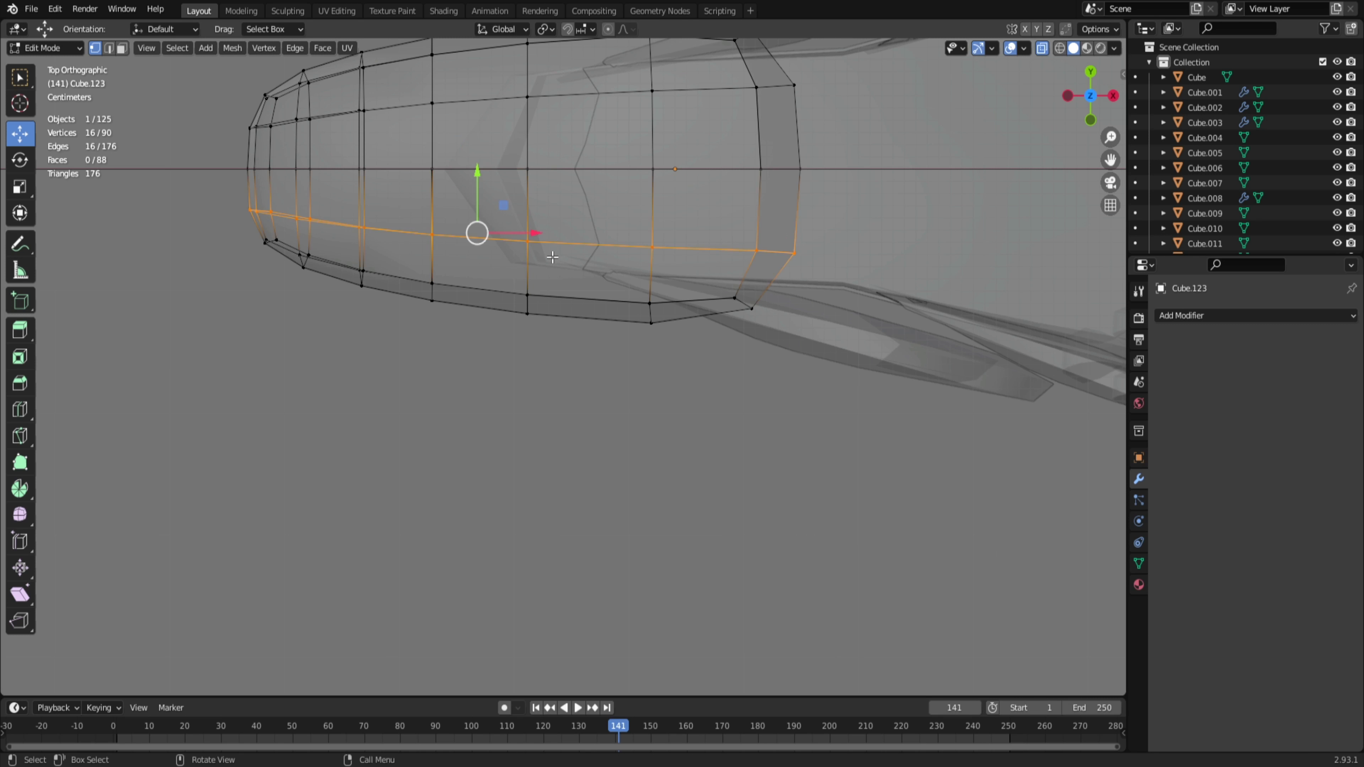
pyautogui.press('2')
pyautogui.keyDown('shift'); pyautogui.moveTo(621, 188); pyautogui.dragTo(600, 463, button='middle'); pyautogui.keyUp('shift')
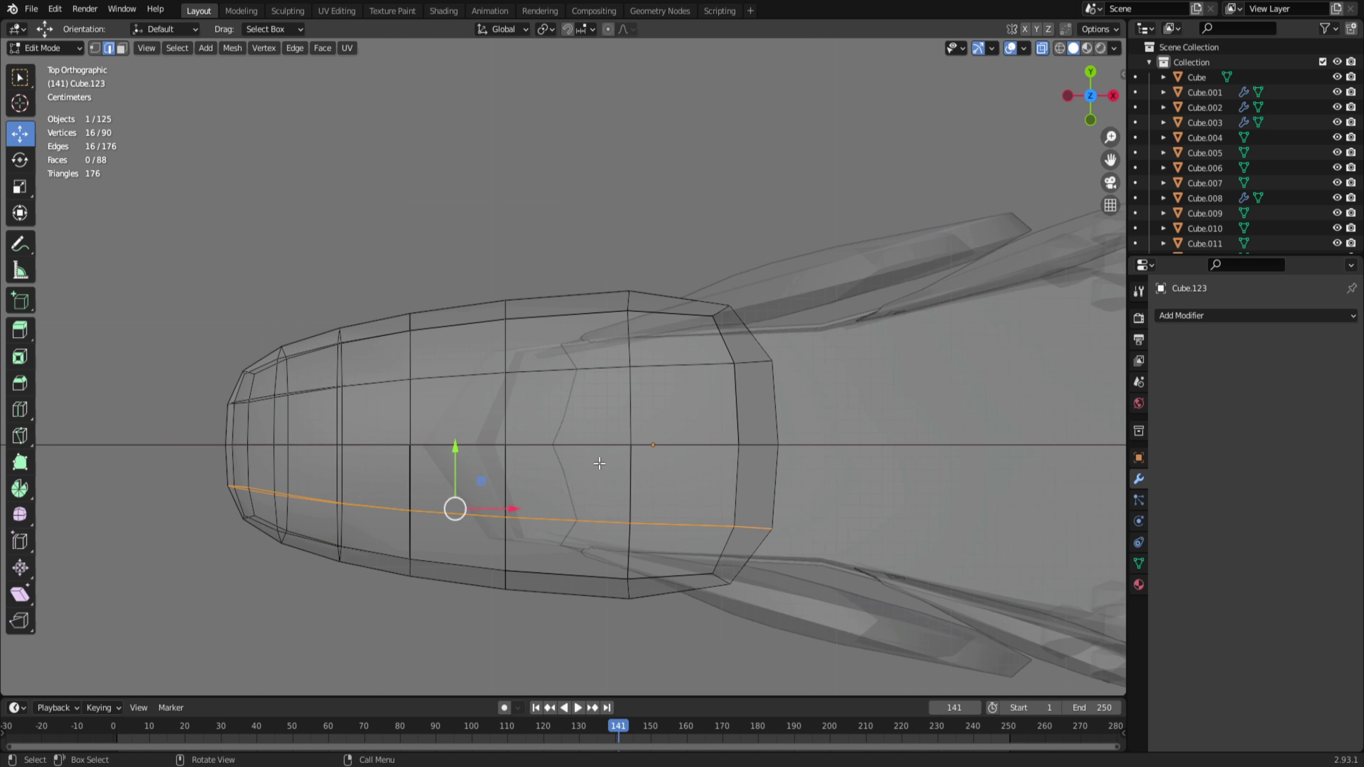
pyautogui.keyDown('alt'); pyautogui.keyDown('shift'); pyautogui.click(575, 370); pyautogui.keyUp('shift'); pyautogui.keyUp('alt')
pyautogui.rightClick(544, 309)
pyautogui.click(523, 748)
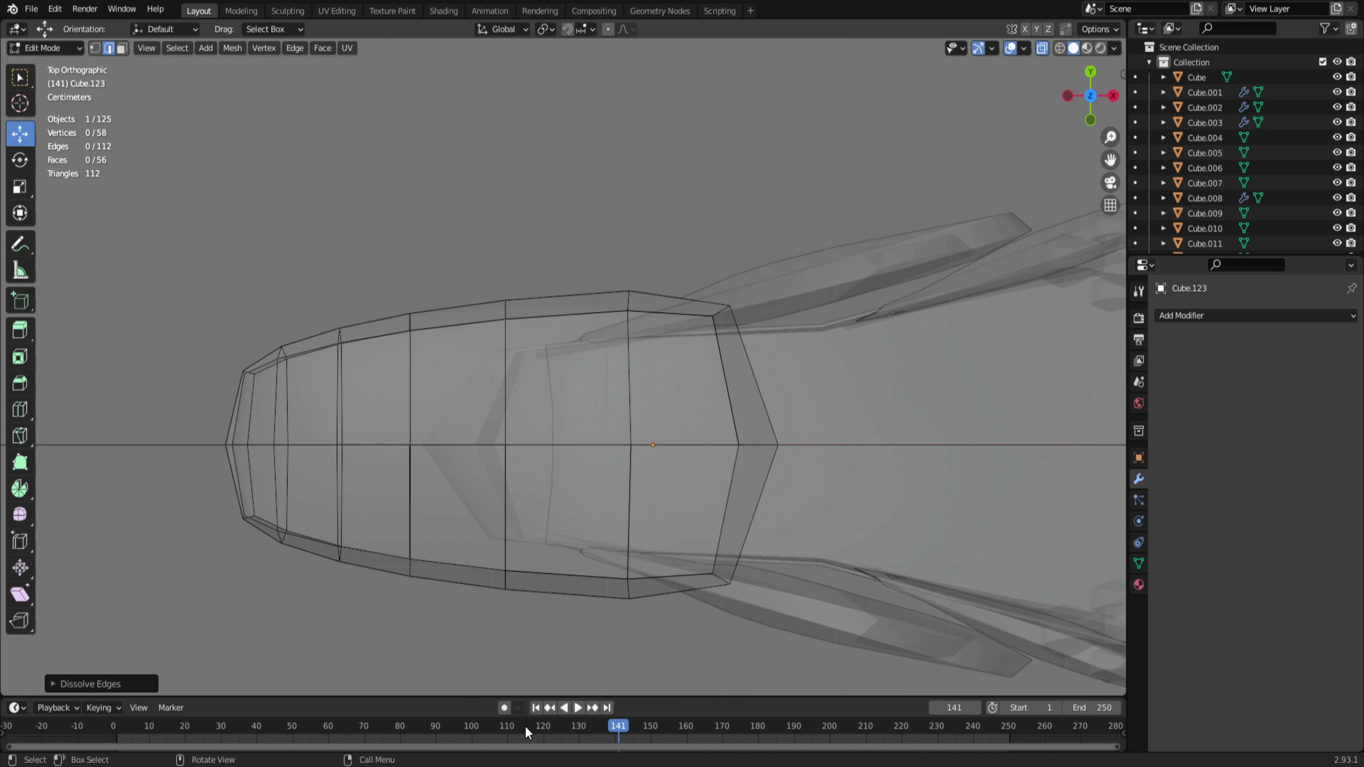
# Step: Scale the head's lengthwise centre edge loop down along the Z axis in front view
pyautogui.keyDown('alt'); pyautogui.click(570, 453); pyautogui.keyUp('alt')
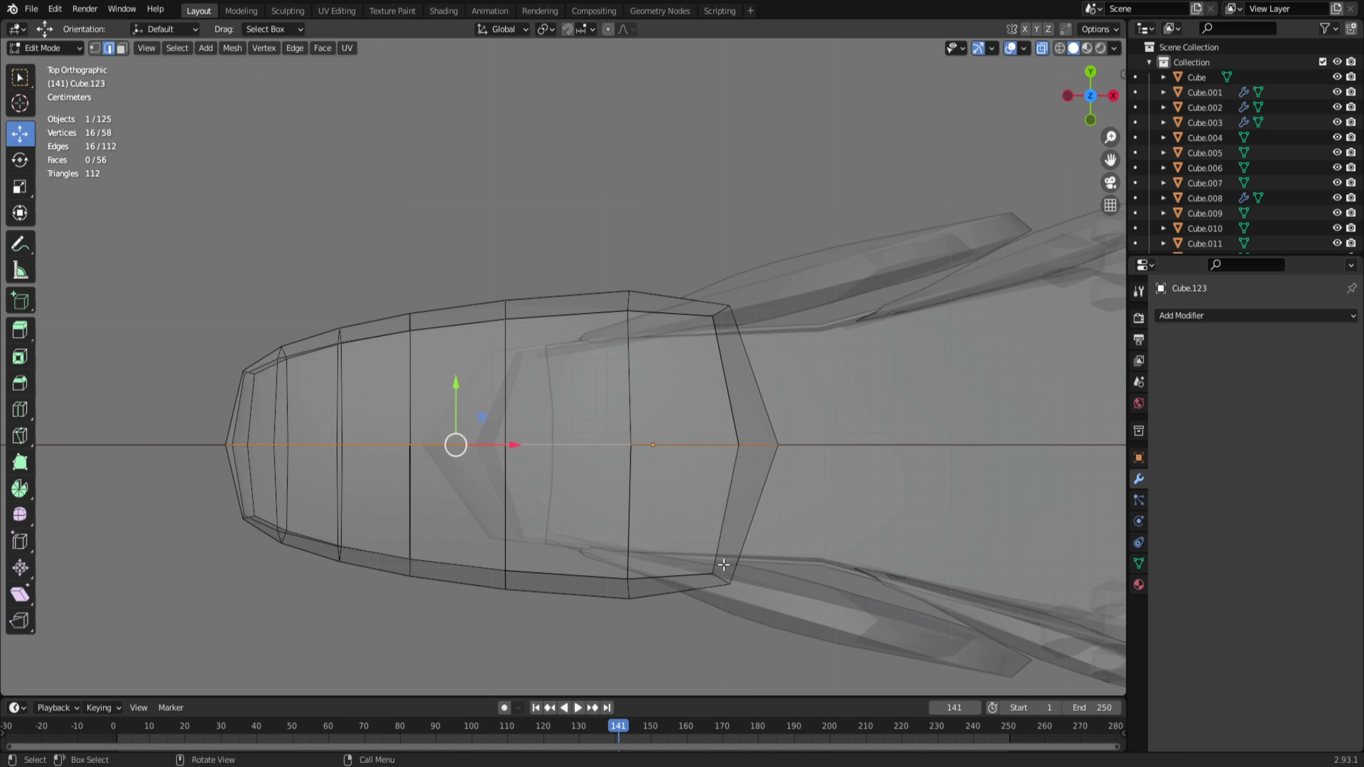
pyautogui.moveTo(724, 564); pyautogui.dragTo(697, 492, button='middle')
pyautogui.press('KP_1')
pyautogui.press('s')
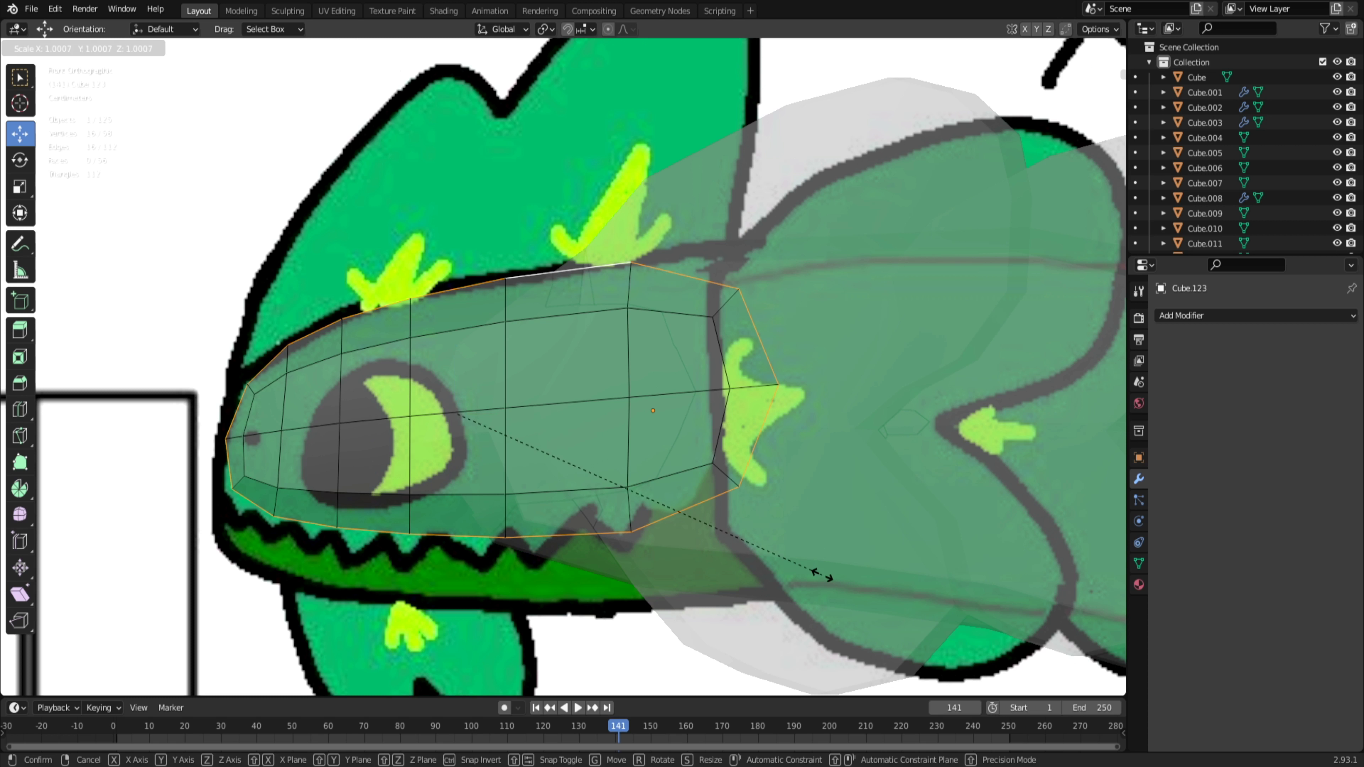
pyautogui.press('z')
pyautogui.click(797, 544)
# Step: Move the head's upper edges one by one to follow the drawn top outline from the back of the head to the snout
pyautogui.moveTo(623, 252); pyautogui.dragTo(665, 391)
pyautogui.press('g')
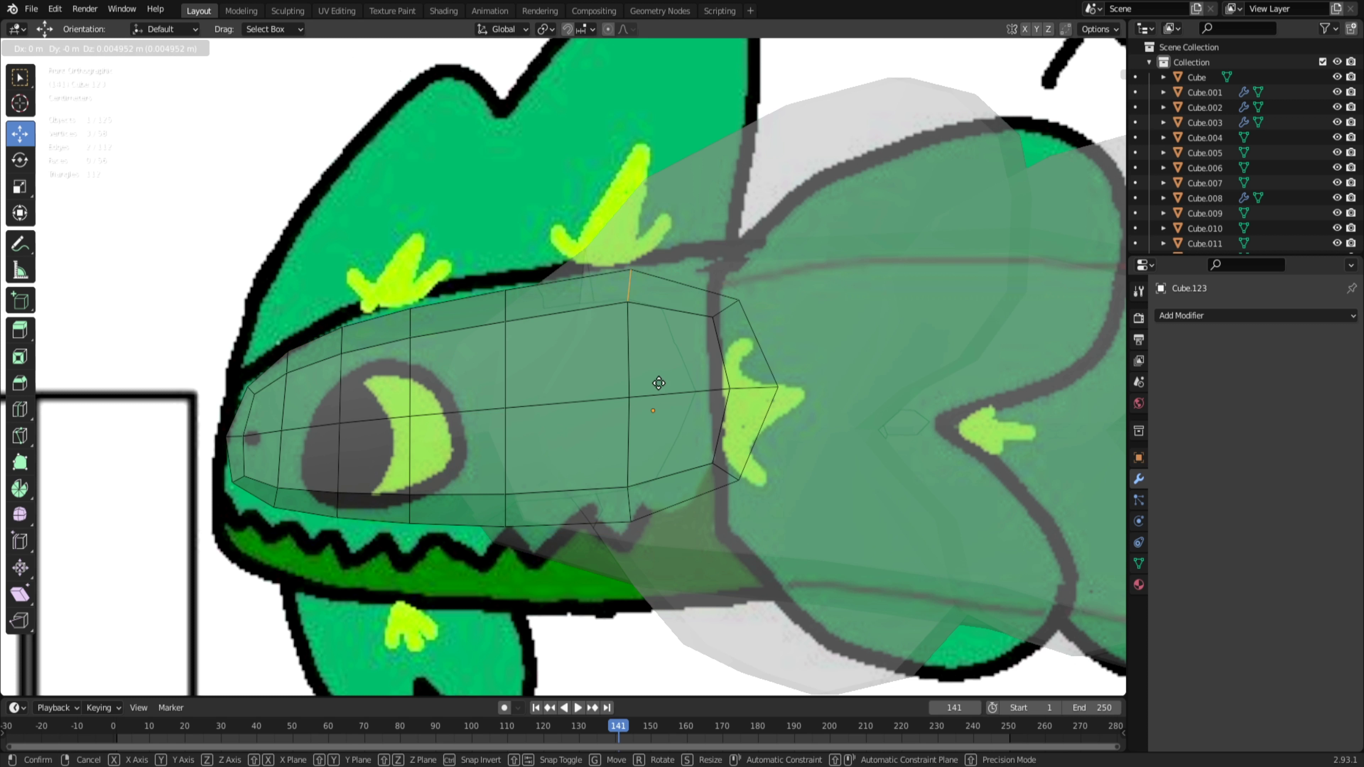
pyautogui.click(660, 384)
pyautogui.moveTo(454, 269); pyautogui.dragTo(526, 366)
pyautogui.press('g')
pyautogui.click(522, 344)
pyautogui.moveTo(371, 287); pyautogui.dragTo(435, 354)
pyautogui.press('g')
pyautogui.click(431, 340)
pyautogui.moveTo(324, 321); pyautogui.dragTo(361, 375)
pyautogui.press('g')
pyautogui.click(360, 369)
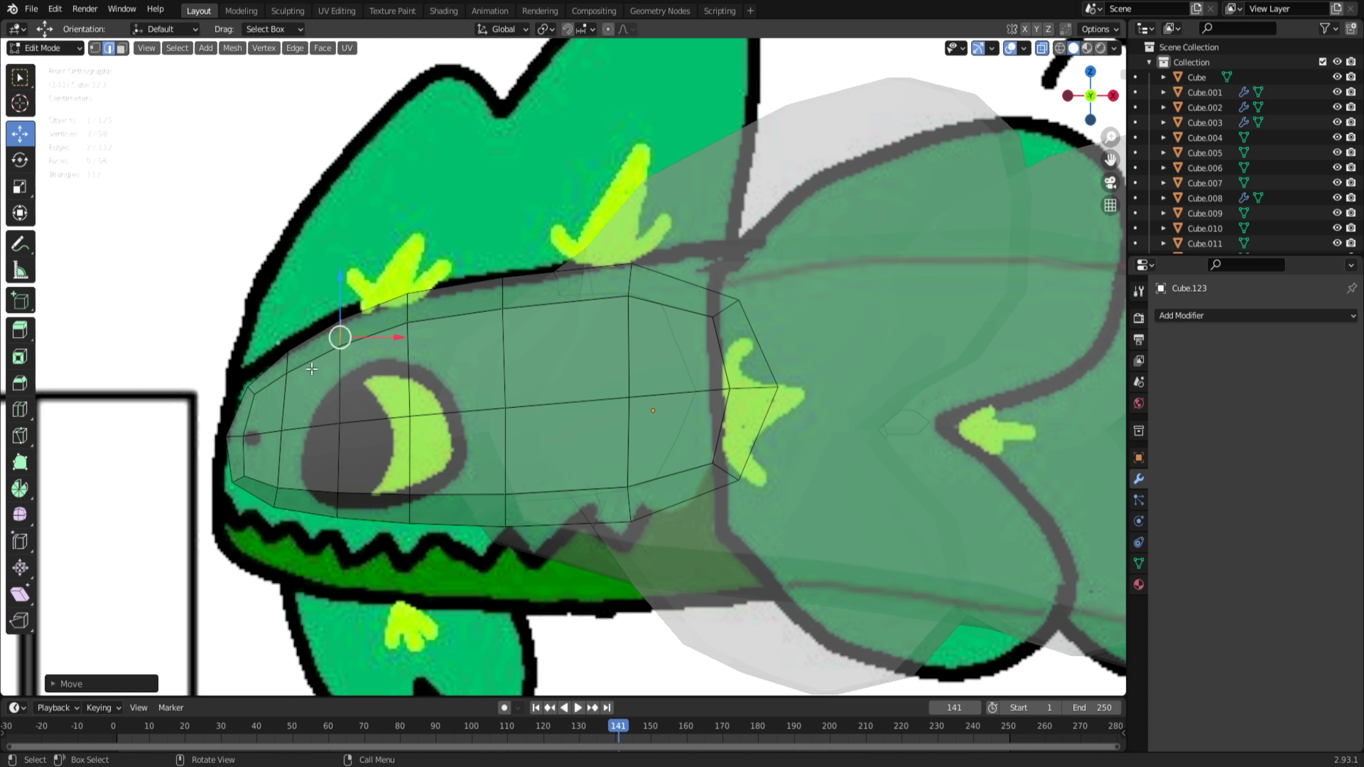
pyautogui.click(241, 384)
# Step: Move the lower edges at the snout tip down to the front of the drawn tooth line
pyautogui.moveTo(214, 461); pyautogui.dragTo(272, 522)
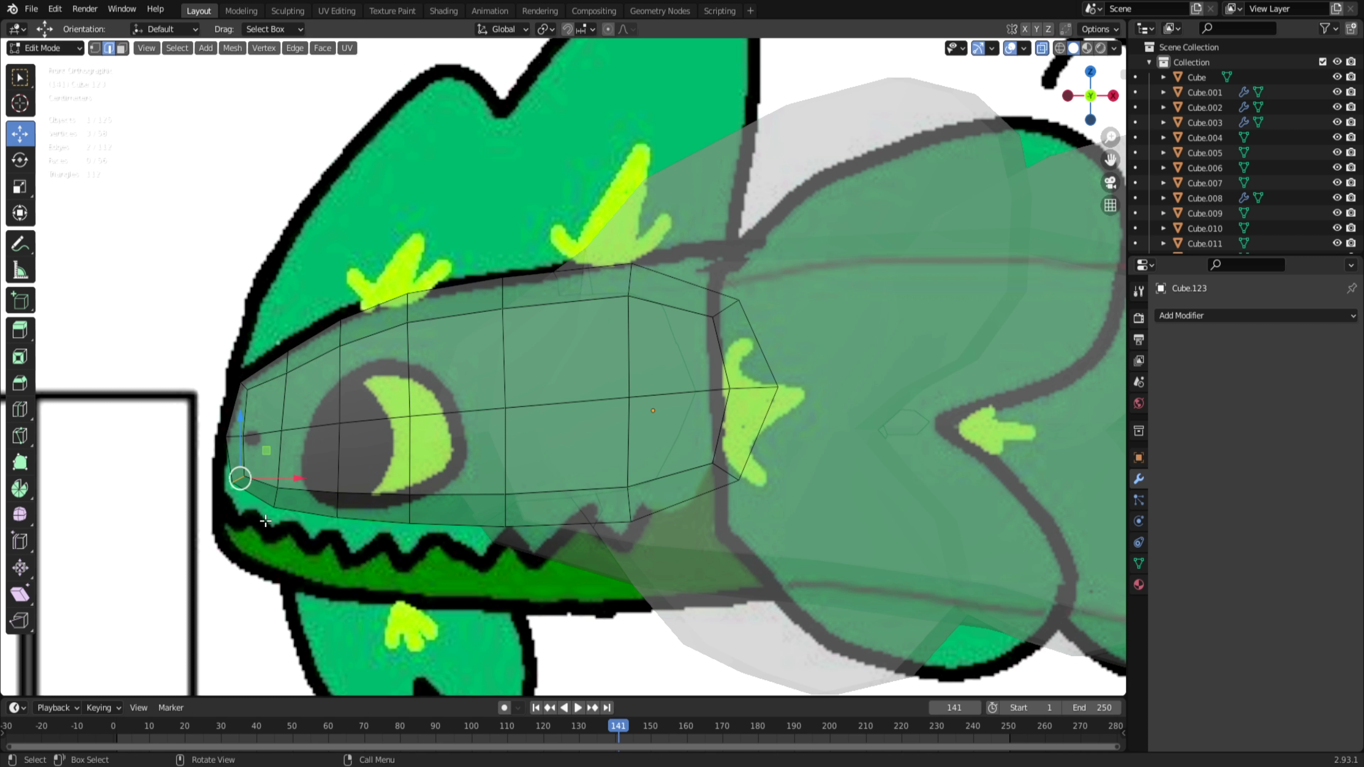
pyautogui.moveTo(266, 452); pyautogui.dragTo(314, 533)
pyautogui.click(272, 564)
pyautogui.press('g')
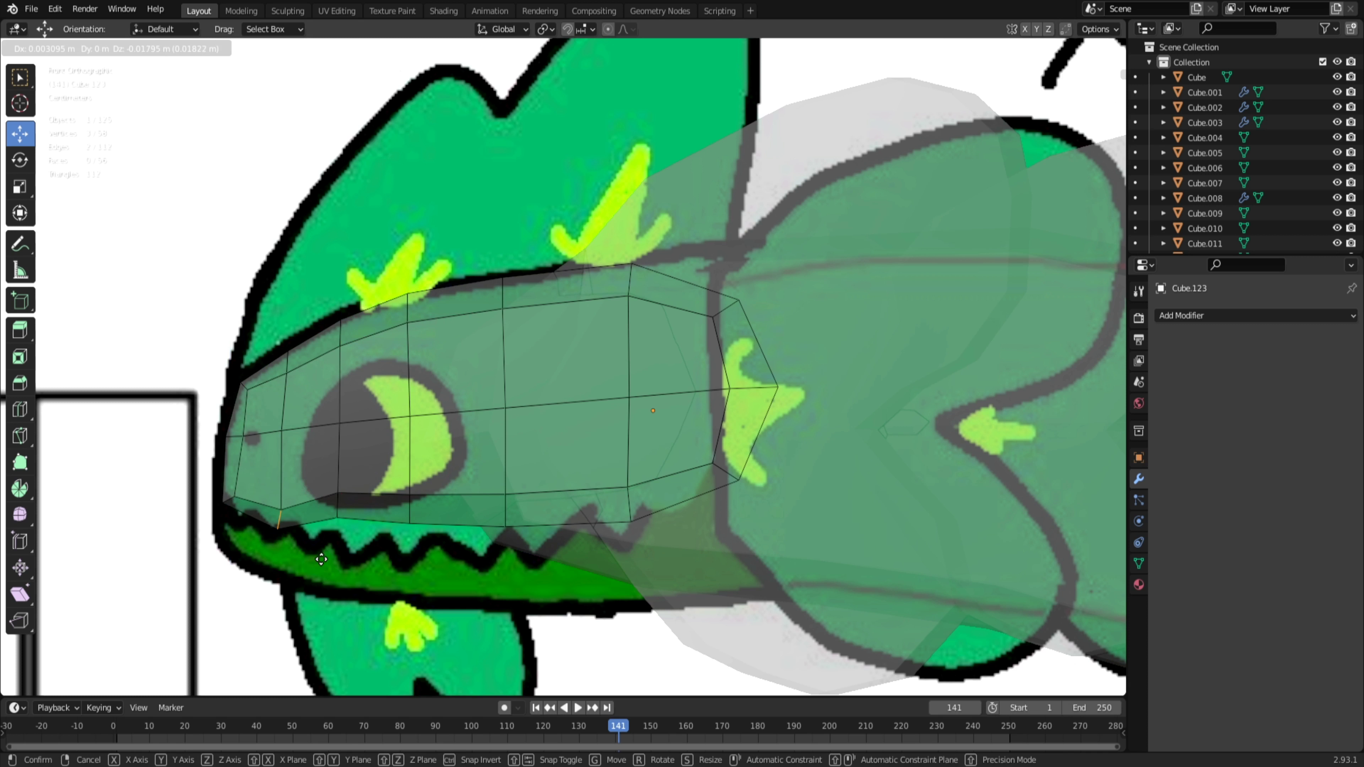
pyautogui.click(319, 485)
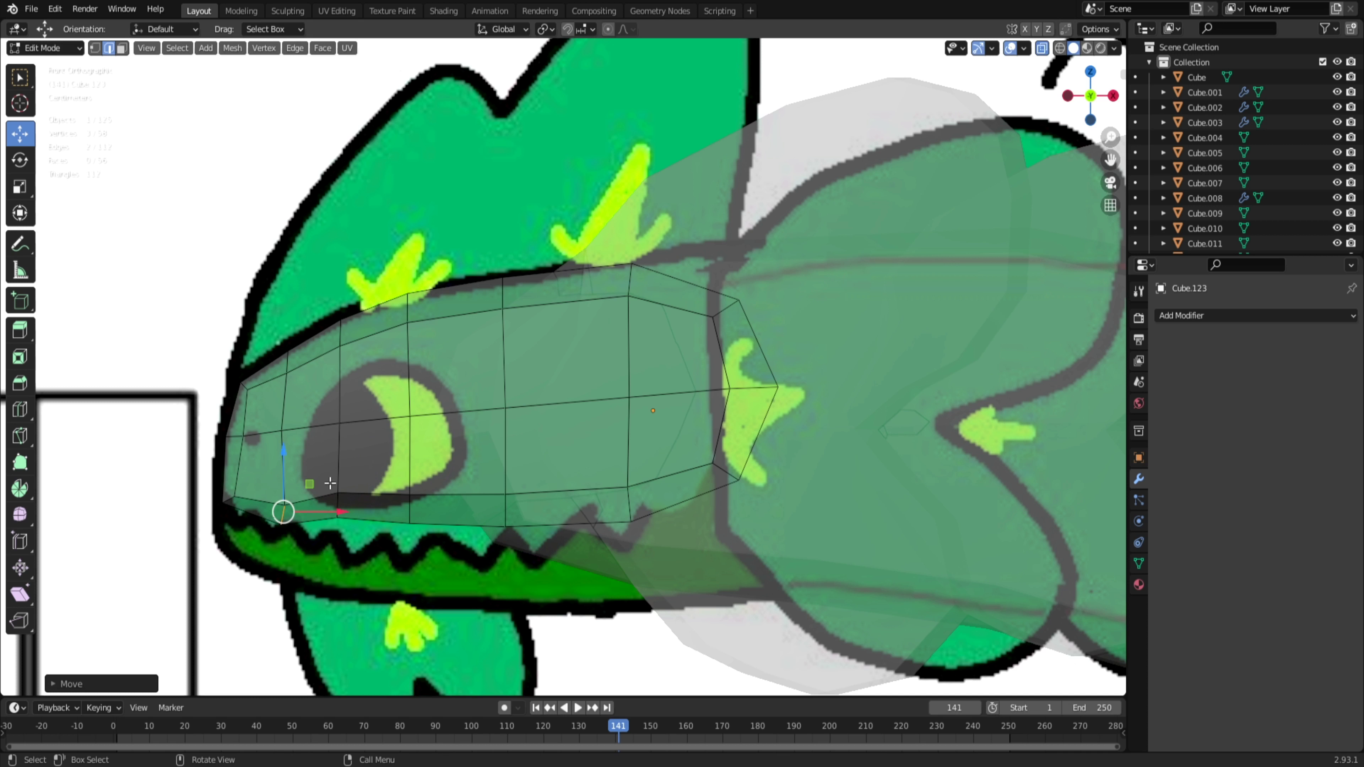
# Step: Move the remaining lower edges under the eye and cheek to follow the drawn upper jaw line
pyautogui.moveTo(327, 480); pyautogui.dragTo(367, 538)
pyautogui.press('g')
pyautogui.click(377, 552)
pyautogui.moveTo(396, 460); pyautogui.dragTo(445, 554)
pyautogui.press('g')
pyautogui.click(450, 572)
pyautogui.moveTo(479, 484); pyautogui.dragTo(531, 555)
pyautogui.press('g')
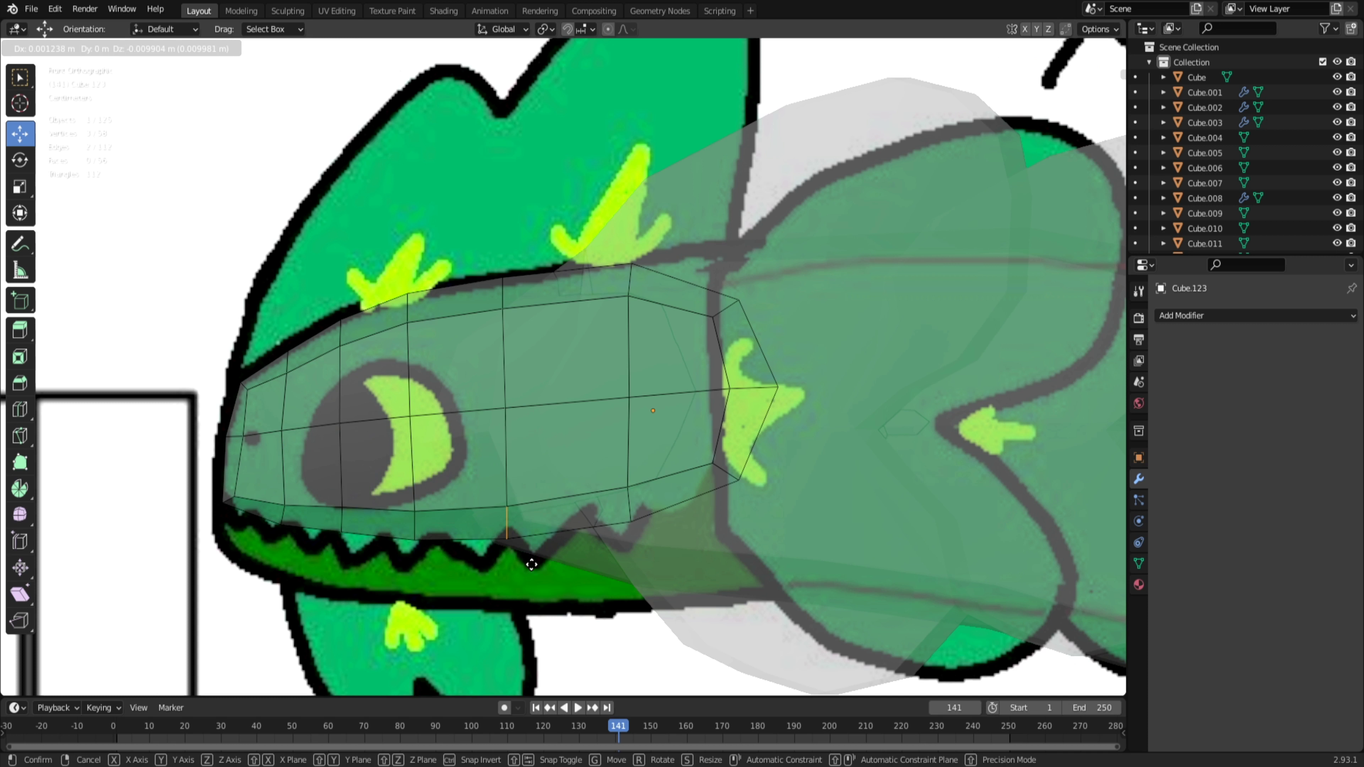
pyautogui.click(523, 543)
pyautogui.click(630, 508)
pyautogui.press('g')
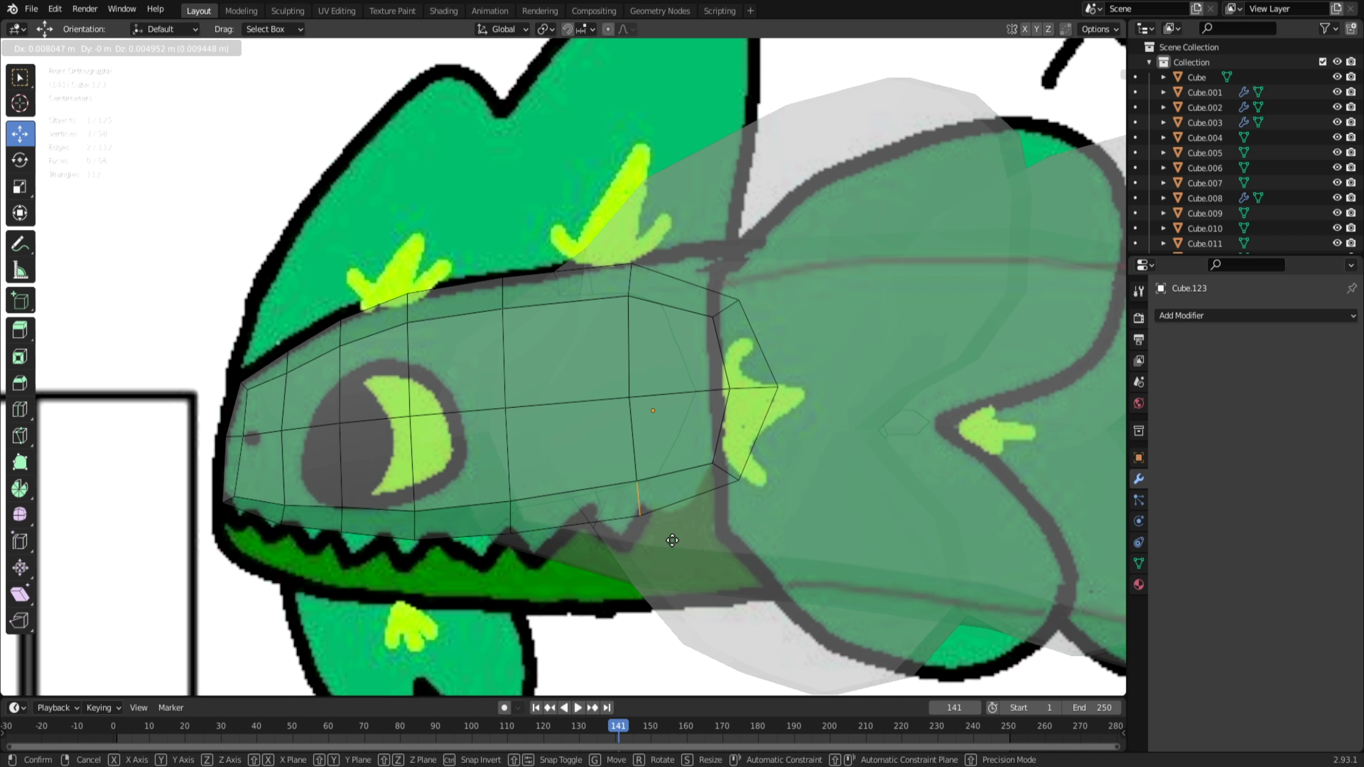
pyautogui.click(673, 540)
pyautogui.scroll(-2, 415, 354)
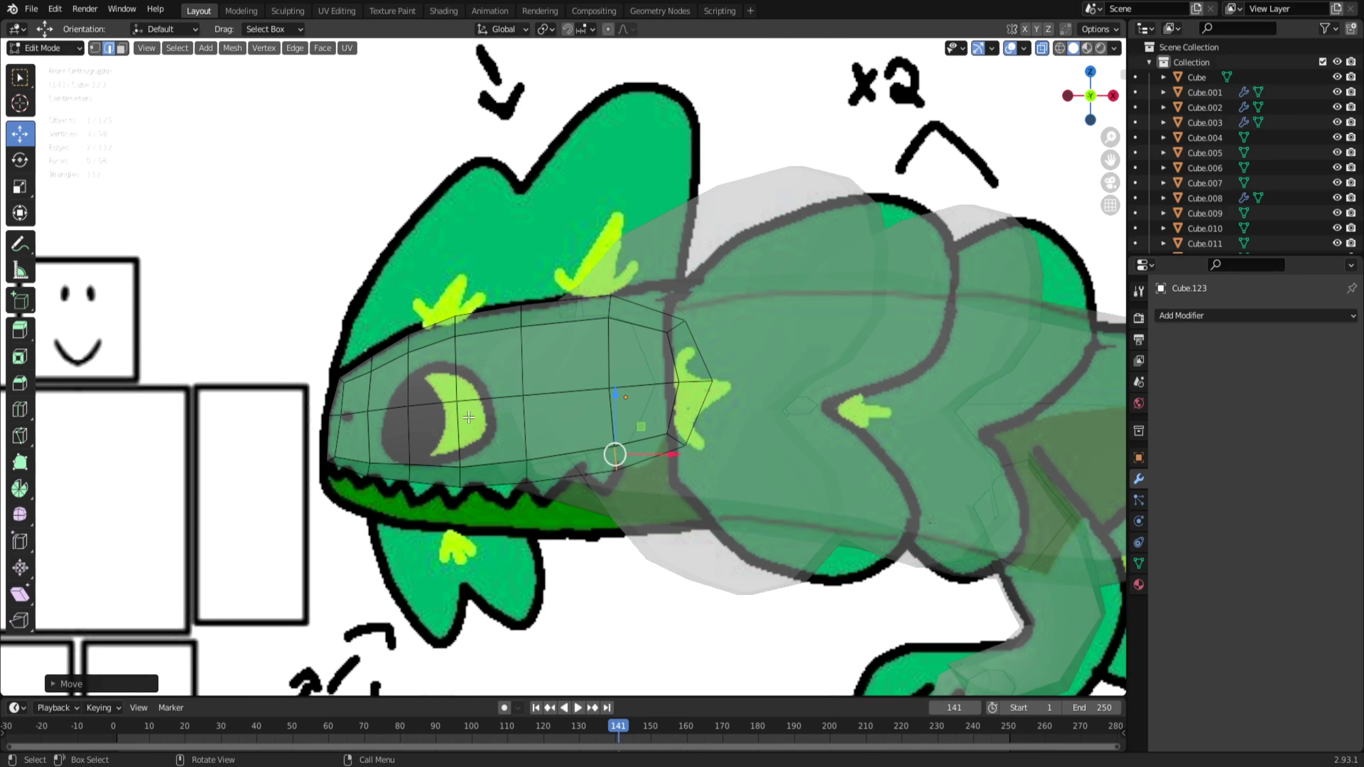
pyautogui.keyDown('shift'); pyautogui.moveTo(483, 543); pyautogui.dragTo(821, 448, button='middle'); pyautogui.keyUp('shift')
pyautogui.scroll(3, 889, 326)
pyautogui.keyDown('shift'); pyautogui.moveTo(892, 323); pyautogui.dragTo(623, 403, button='middle'); pyautogui.keyUp('shift')
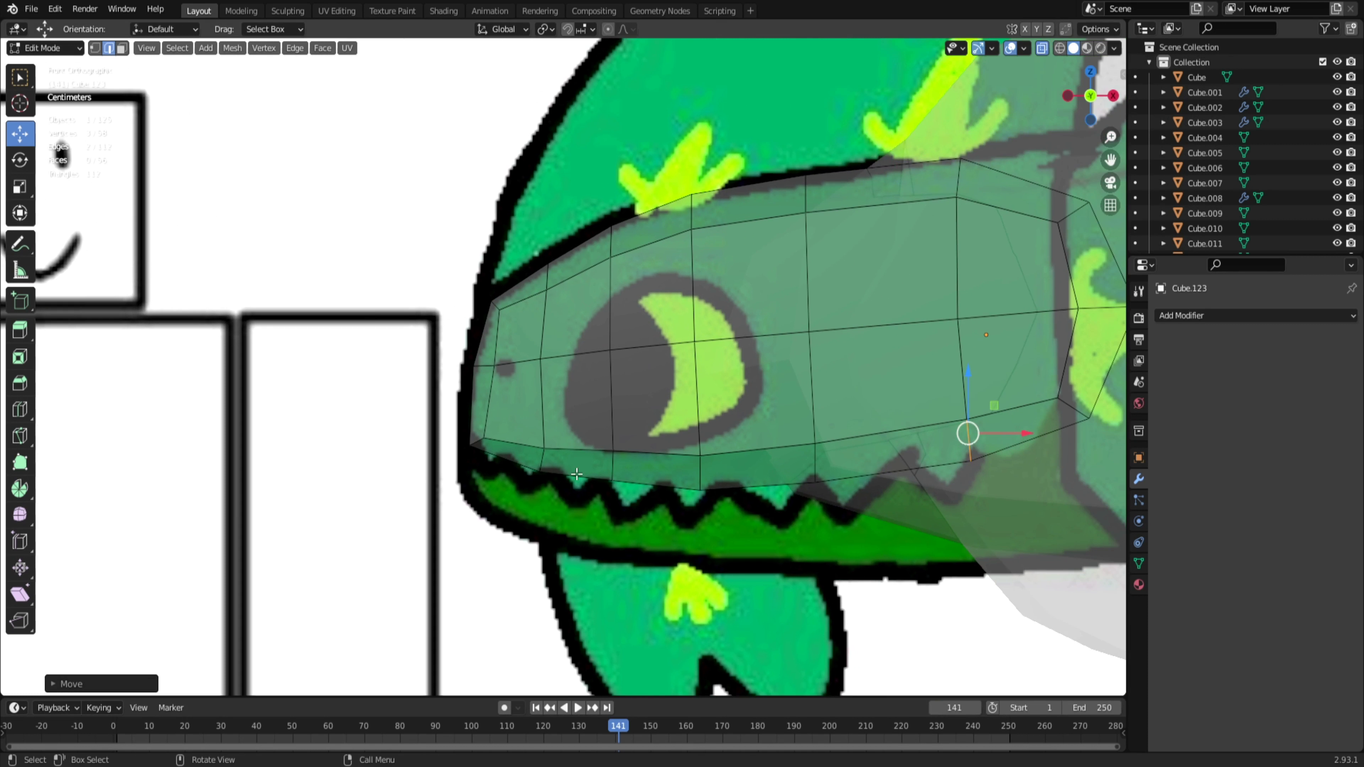
pyautogui.click(673, 621)
pyautogui.press('k')
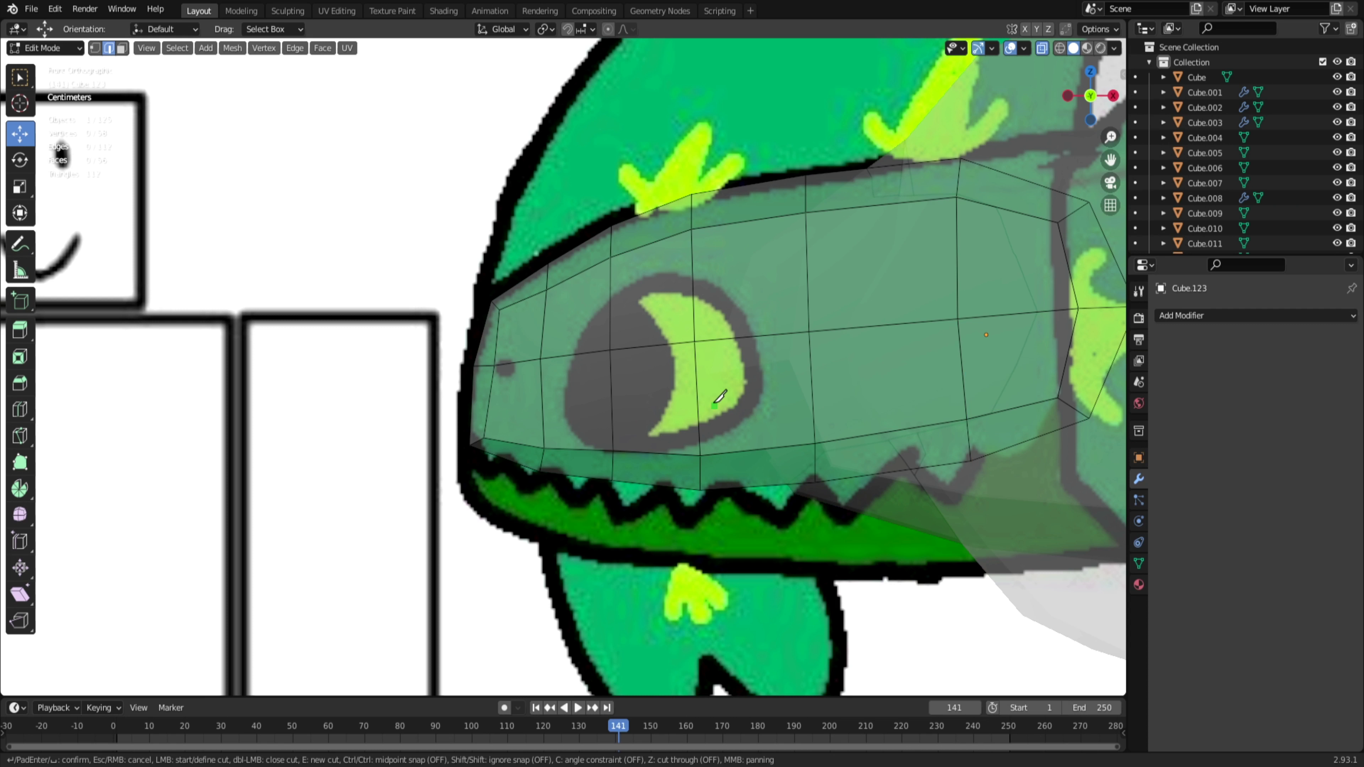
pyautogui.press('Escape')
# Step: In top view, delete all head faces on the positive Y side of the centre line
pyautogui.press('KP_7')
pyautogui.moveTo(718, 599); pyautogui.dragTo(722, 477, button='middle')
pyautogui.scroll(3, 773, 484)
pyautogui.scroll(-4, 773, 484)
pyautogui.press('3')
pyautogui.press('KP_7')
pyautogui.scroll(-3, 721, 476)
pyautogui.moveTo(381, 252); pyautogui.dragTo(795, 381)
pyautogui.rightClick(795, 437)
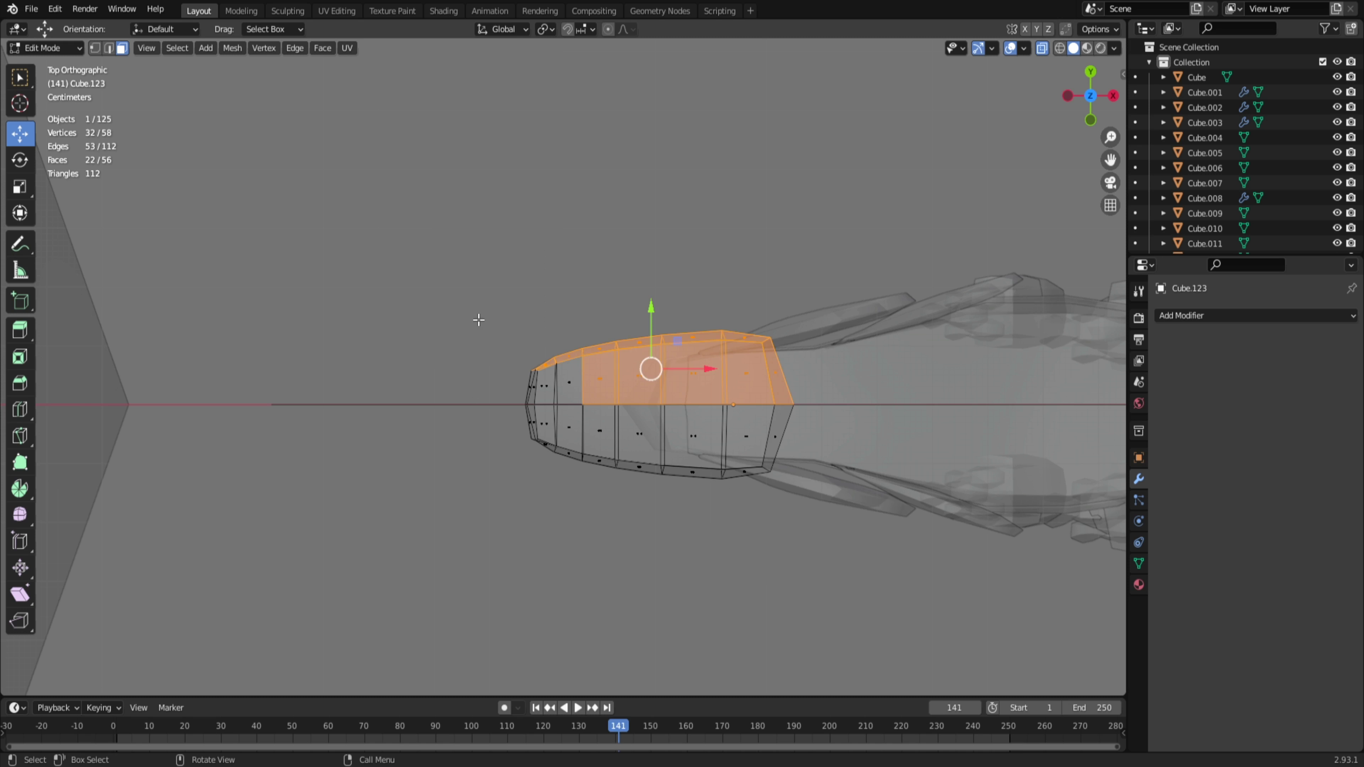
pyautogui.keyDown('shift'); pyautogui.moveTo(445, 284); pyautogui.dragTo(868, 390); pyautogui.keyUp('shift')
pyautogui.rightClick(801, 434)
pyautogui.click(759, 719)
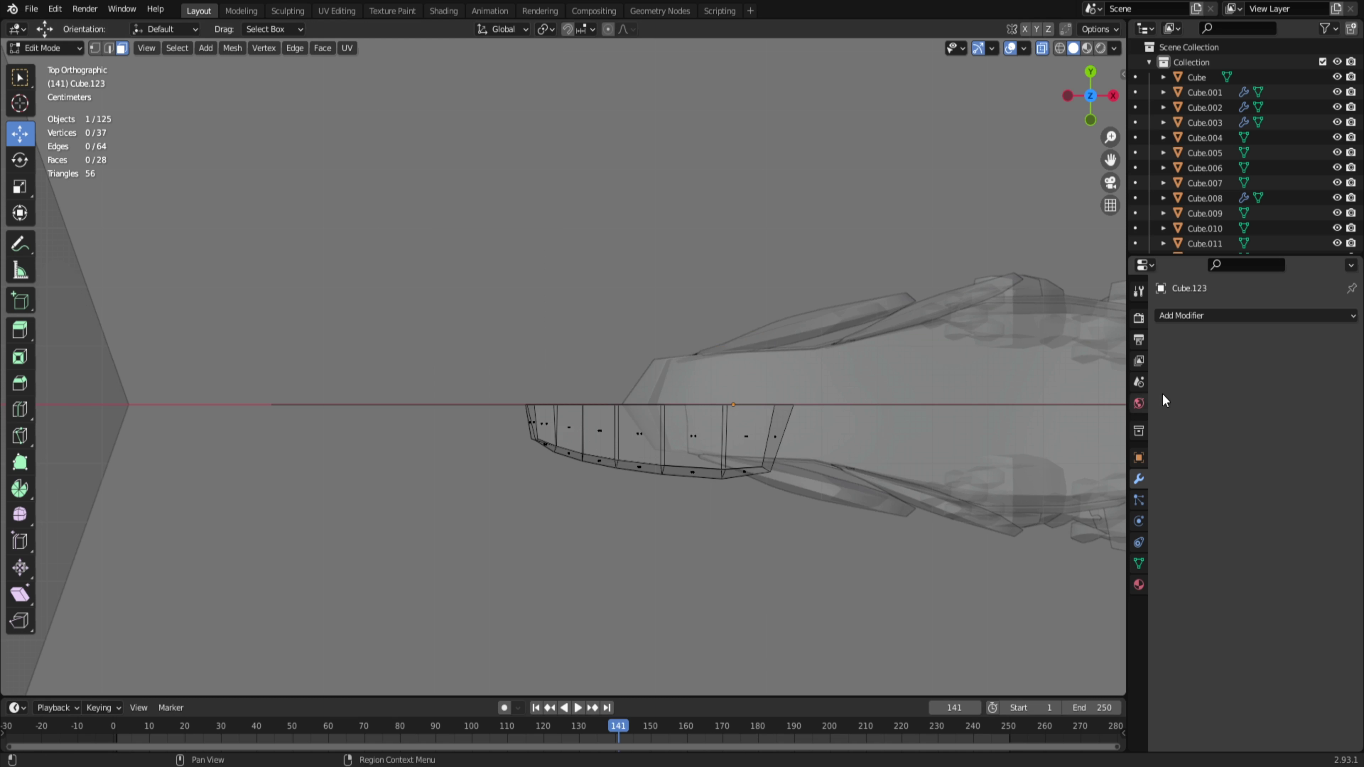
# Step: Add a Mirror modifier to the head, mirroring across the Y axis only with Clipping enabled
pyautogui.click(1244, 317)
pyautogui.click(1063, 492)
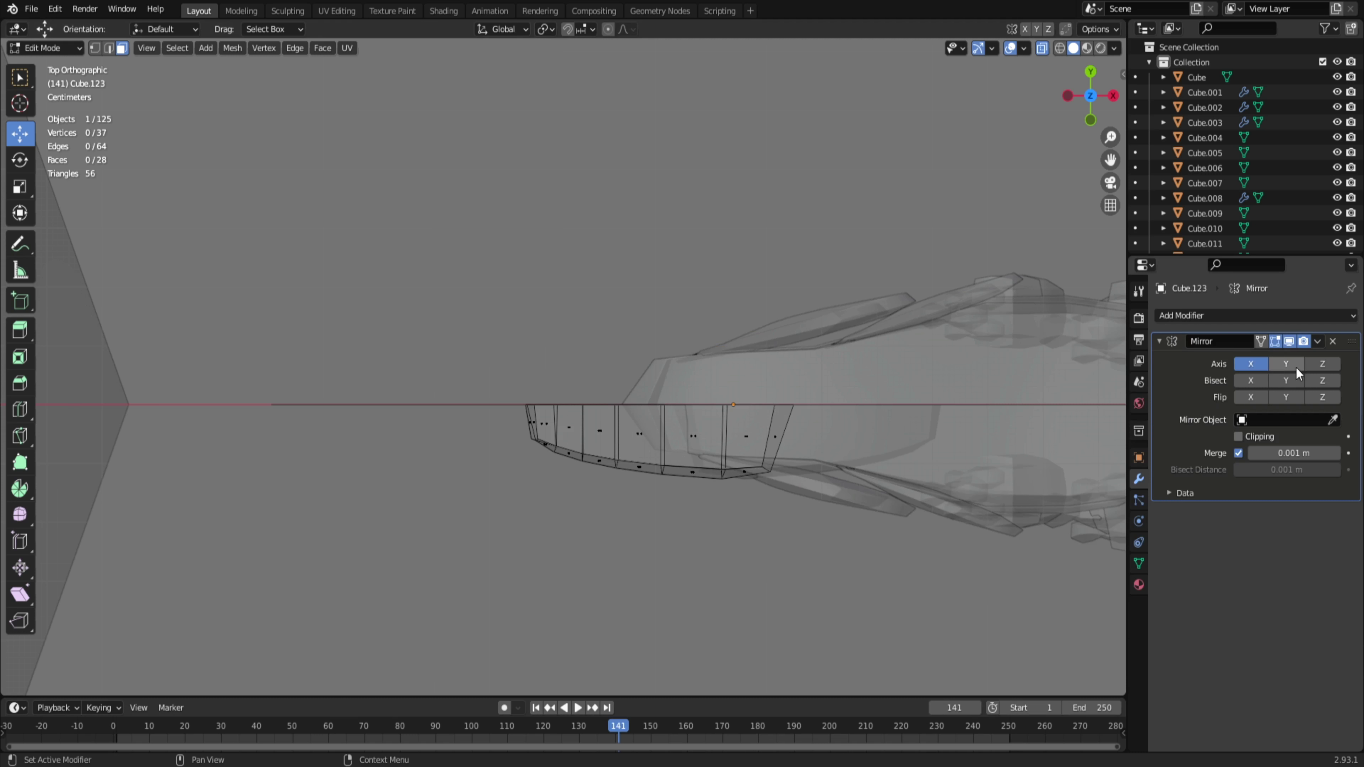
pyautogui.click(1273, 364)
pyautogui.click(1263, 366)
pyautogui.click(1239, 437)
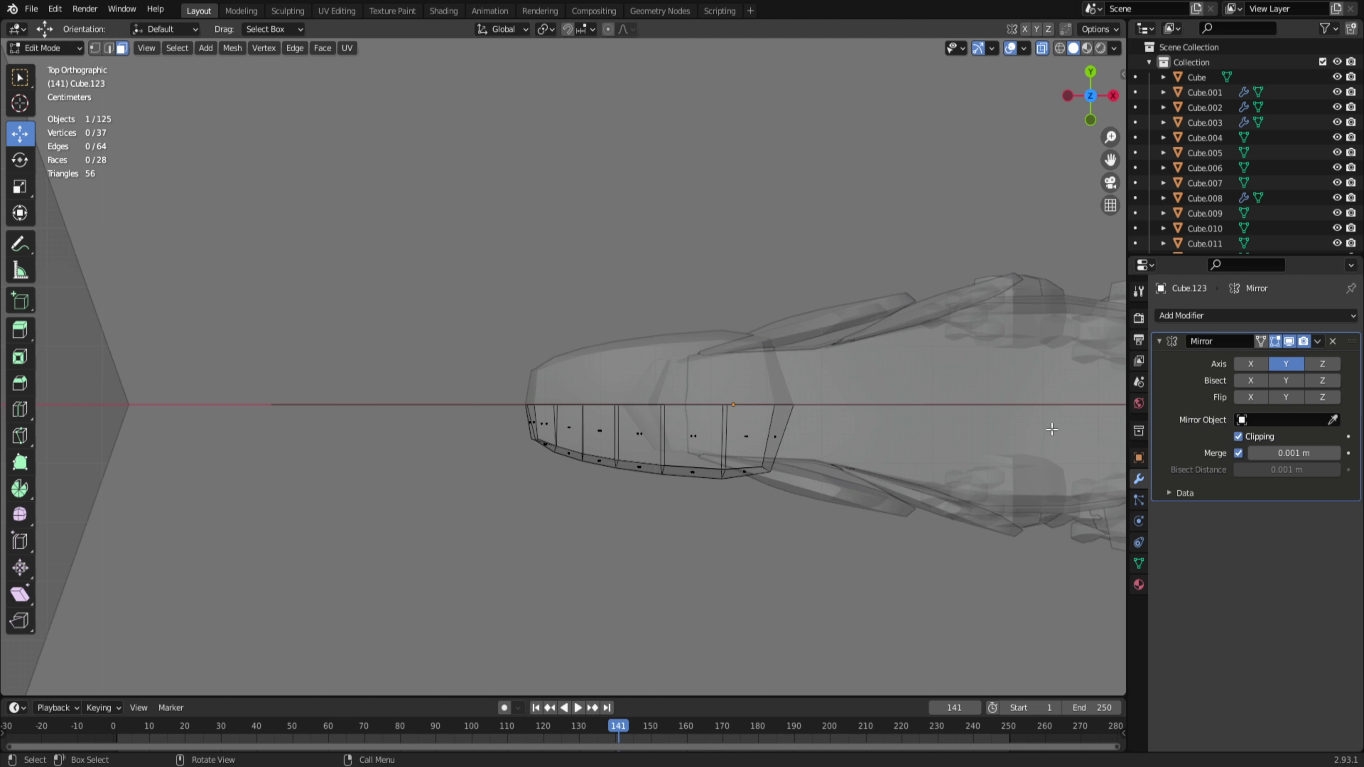
# Step: Knife-cut a lengthwise line along the head's underside, from the snout to the back, to outline the mouth opening
pyautogui.press('KP_1')
pyautogui.scroll(3, 865, 543)
pyautogui.moveTo(865, 543); pyautogui.dragTo(721, 449, button='middle')
pyautogui.press('k')
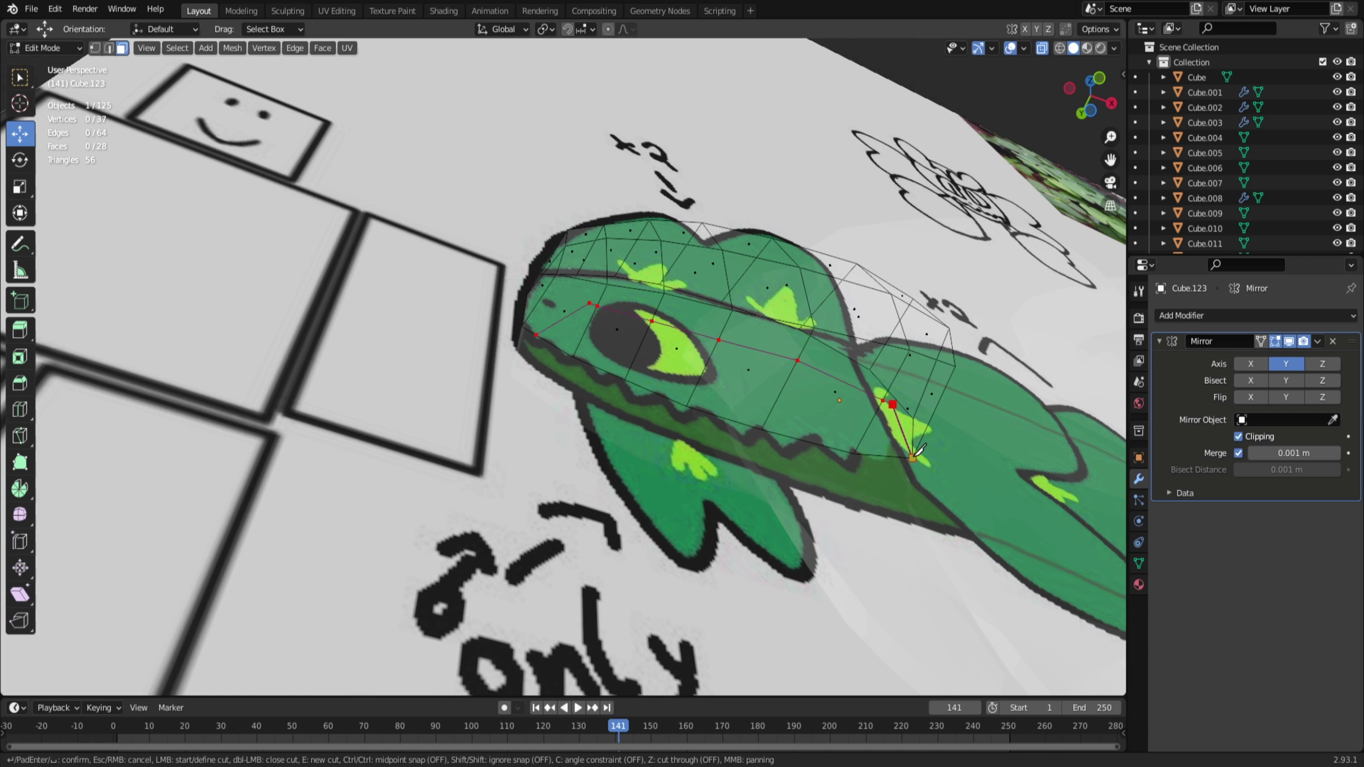
pyautogui.press('Return')
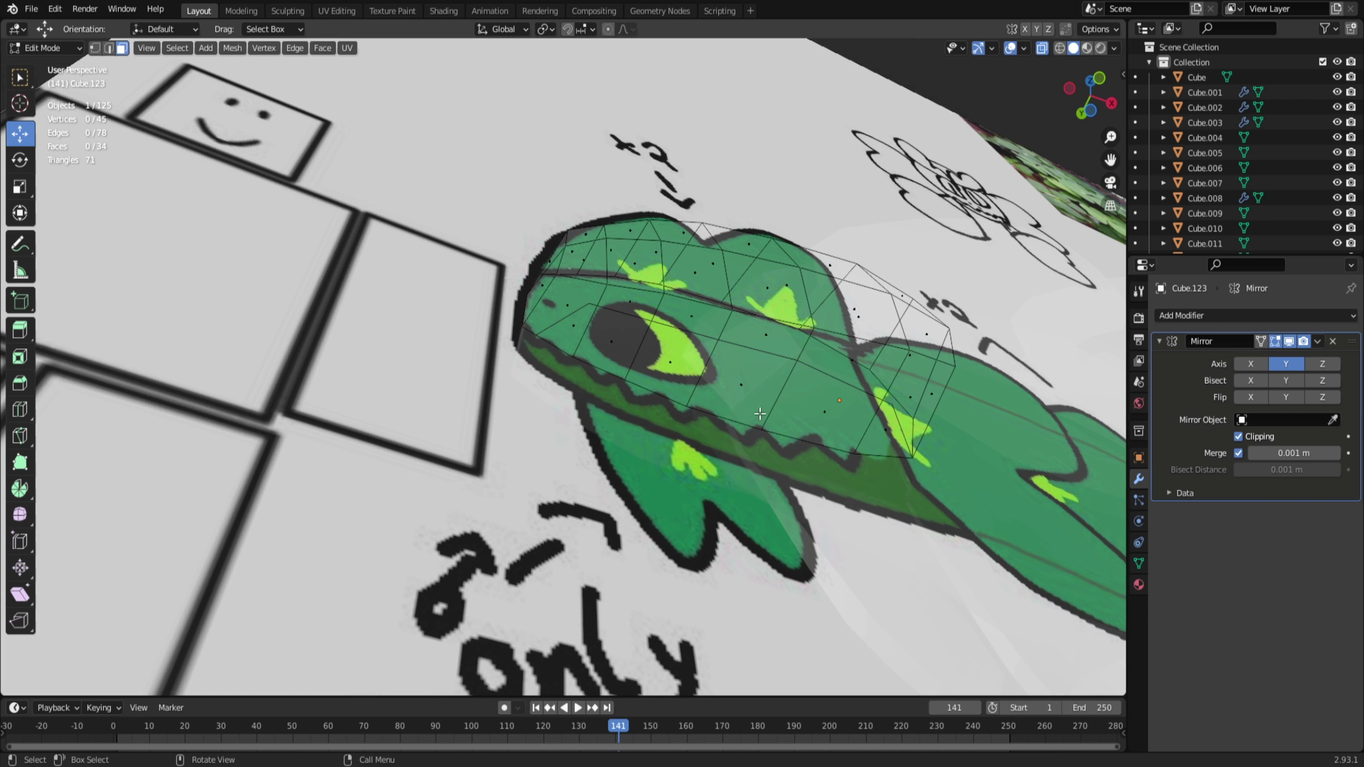
# Step: Extrude the six underside faces inside the knife line into the head and scale them to form the mouth cavity
pyautogui.keyDown('shift'); pyautogui.click(883, 434); pyautogui.keyUp('shift')
pyautogui.keyDown('shift'); pyautogui.click(806, 416); pyautogui.keyUp('shift')
pyautogui.keyDown('shift'); pyautogui.click(713, 395); pyautogui.keyUp('shift')
pyautogui.keyDown('shift'); pyautogui.click(661, 378); pyautogui.keyUp('shift')
pyautogui.keyDown('shift'); pyautogui.click(603, 357); pyautogui.keyUp('shift')
pyautogui.keyDown('shift'); pyautogui.click(591, 352); pyautogui.keyUp('shift')
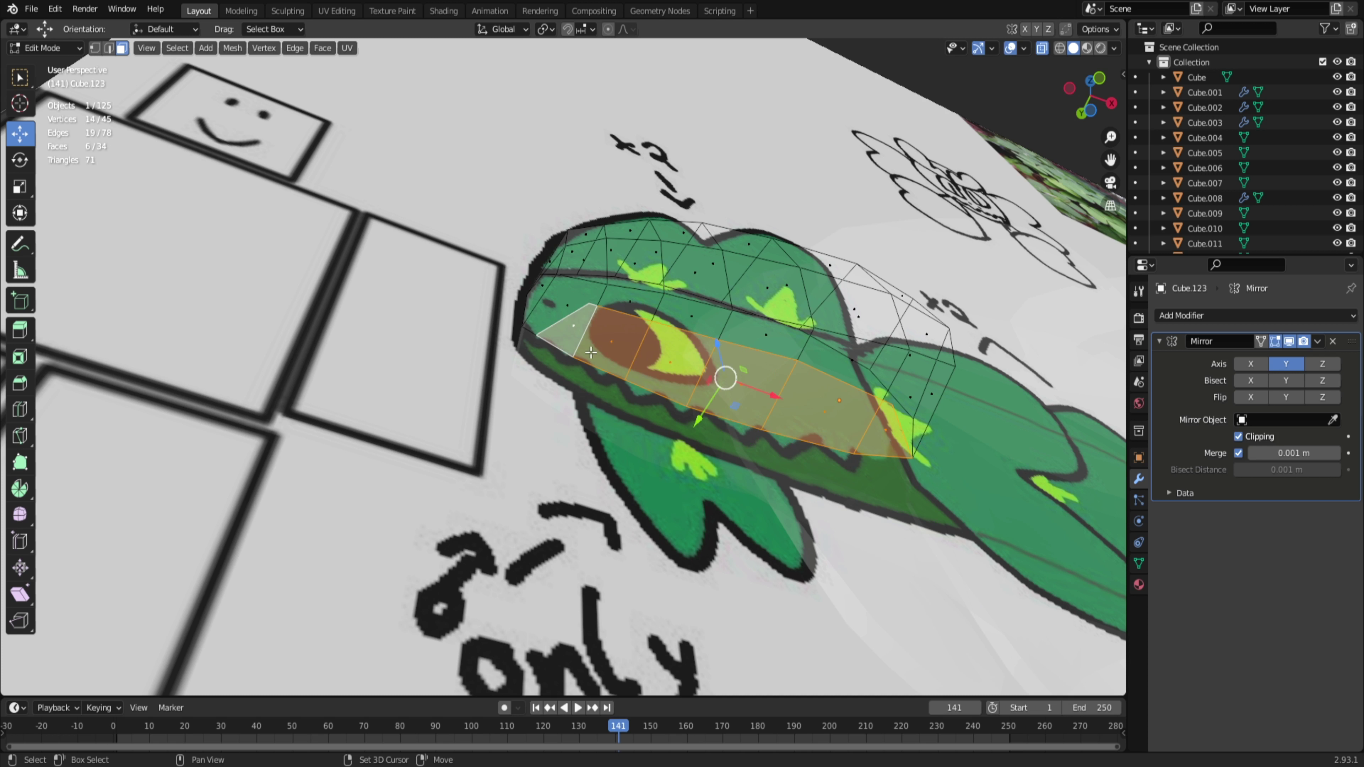
pyautogui.hotkey('alt', 'z')
pyautogui.moveTo(721, 405); pyautogui.dragTo(883, 506, button='middle')
pyautogui.press('e')
pyautogui.click(787, 507)
pyautogui.press('s')
pyautogui.click(784, 504)
# Step: Separate the recessed mouth faces into their own object and hide the reference drawing
pyautogui.press('p')
pyautogui.click(884, 507)
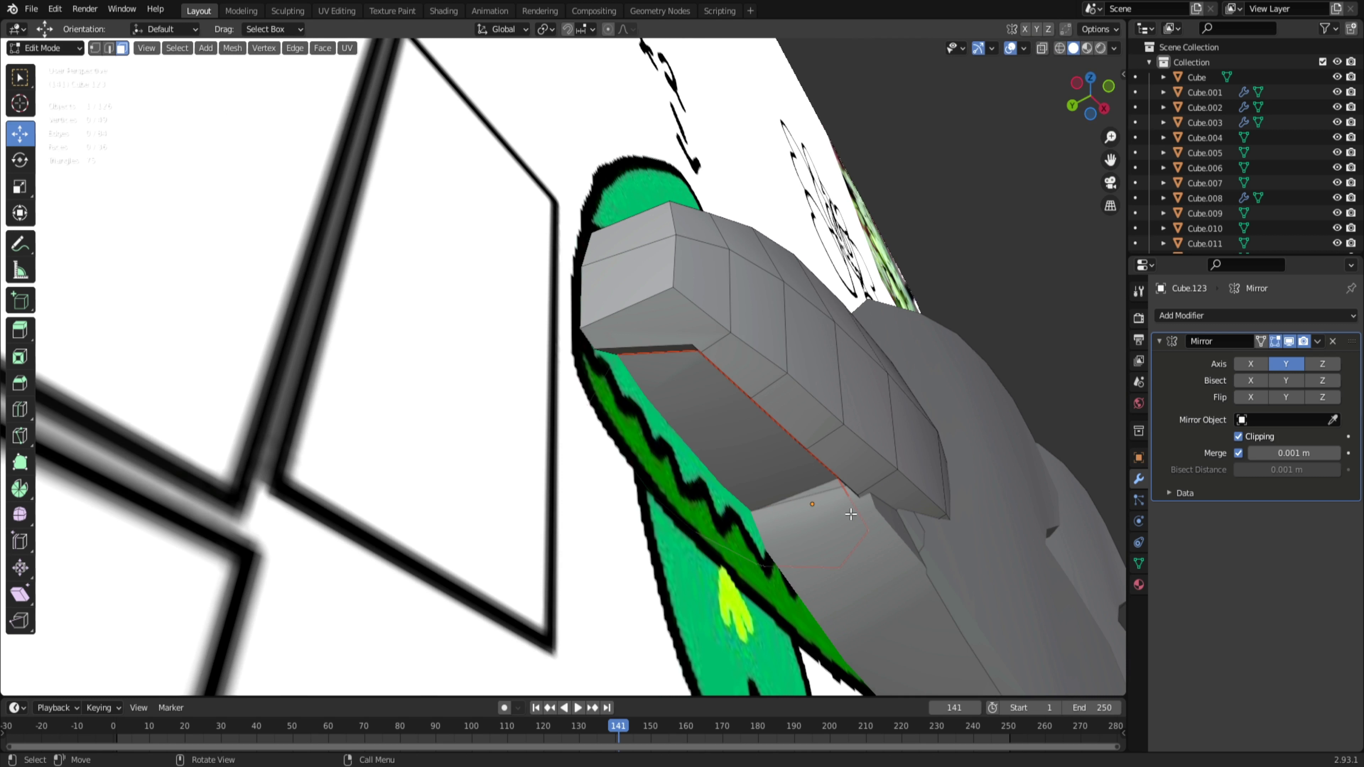
pyautogui.press('Tab')
pyautogui.scroll(-1, 765, 485)
pyautogui.click(644, 551)
pyautogui.rightClick(641, 552)
pyautogui.press('h')
pyautogui.moveTo(612, 523); pyautogui.dragTo(633, 551, button='middle')
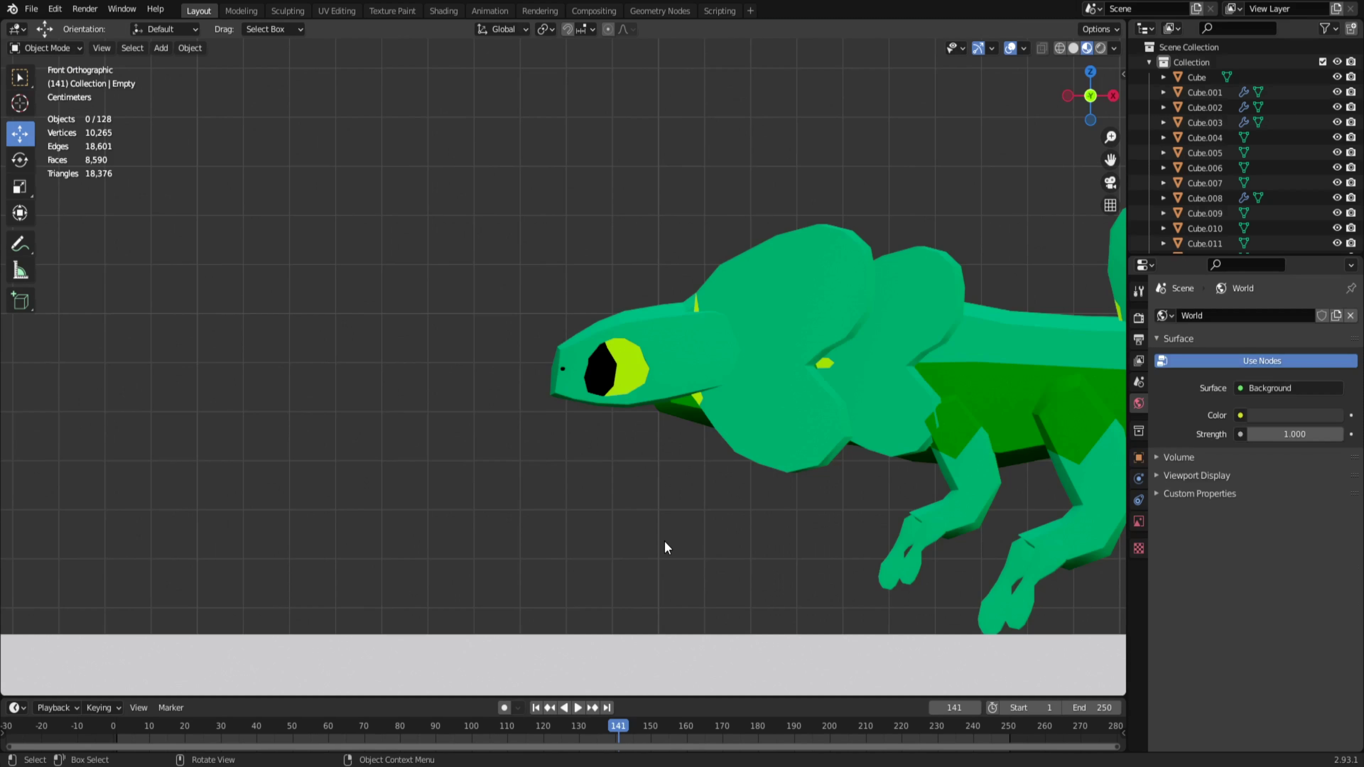
pyautogui.scroll(2, 668, 543)
pyautogui.moveTo(580, 428); pyautogui.dragTo(401, 371, button='middle')
pyautogui.scroll(4, 402, 372)
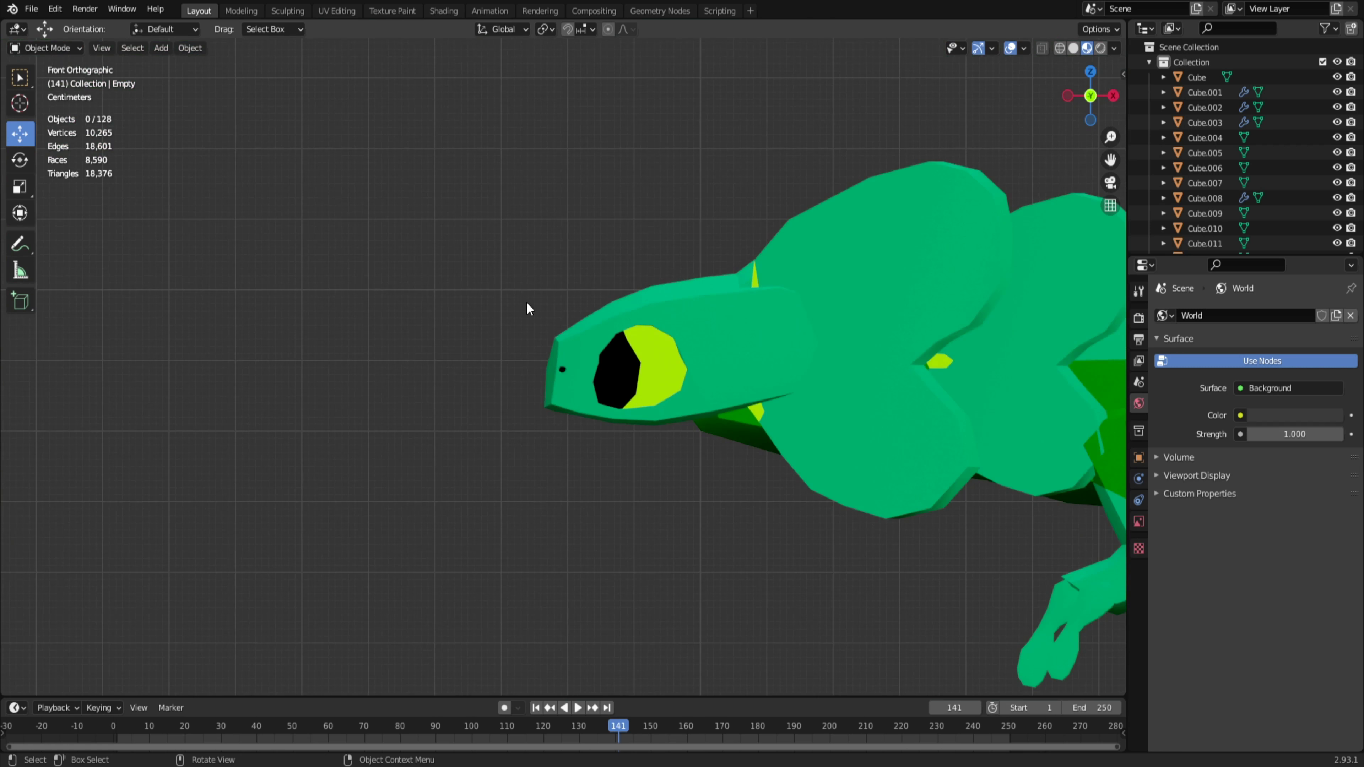
pyautogui.moveTo(458, 263); pyautogui.dragTo(663, 438)
pyautogui.moveTo(659, 441); pyautogui.dragTo(653, 534, button='middle')
pyautogui.click(656, 530)
pyautogui.press('KP_1')
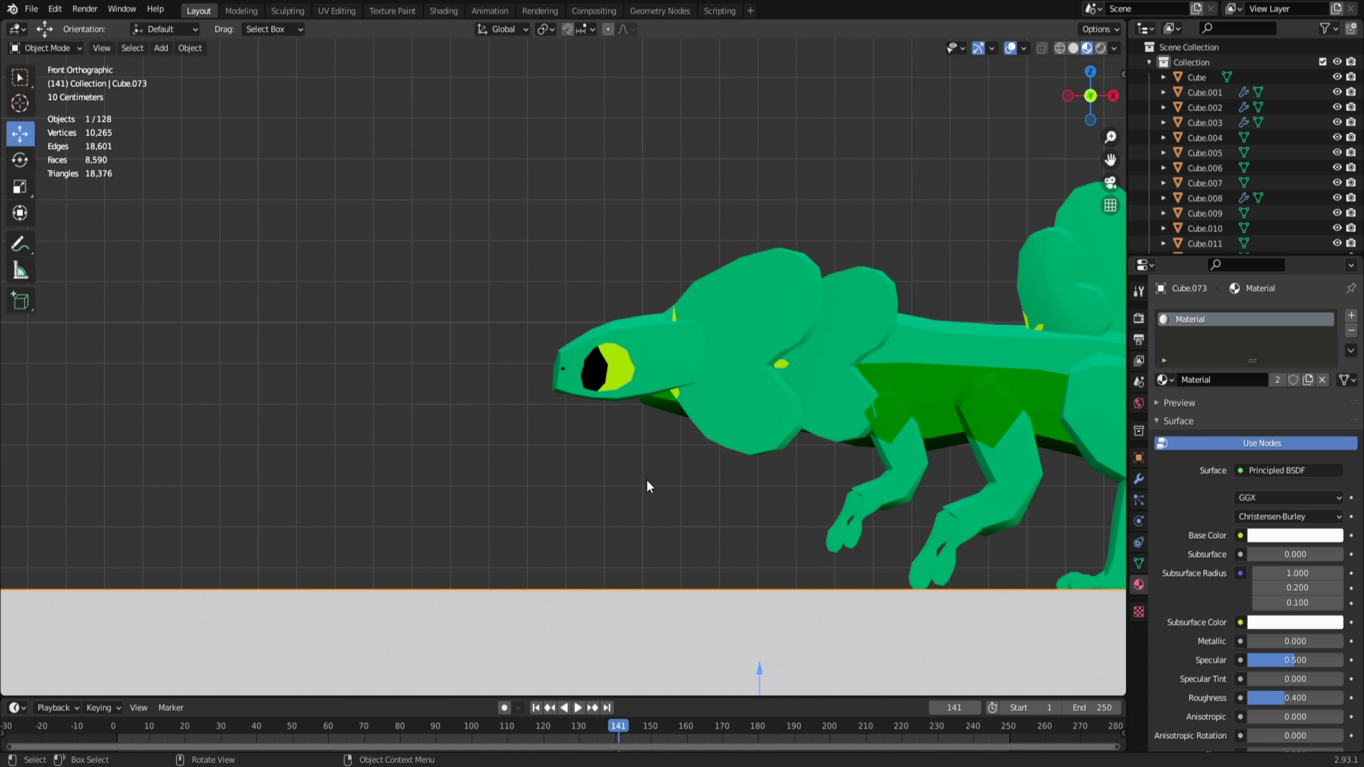
pyautogui.moveTo(568, 274); pyautogui.dragTo(585, 391)
pyautogui.scroll(3, 591, 434)
pyautogui.press('g')
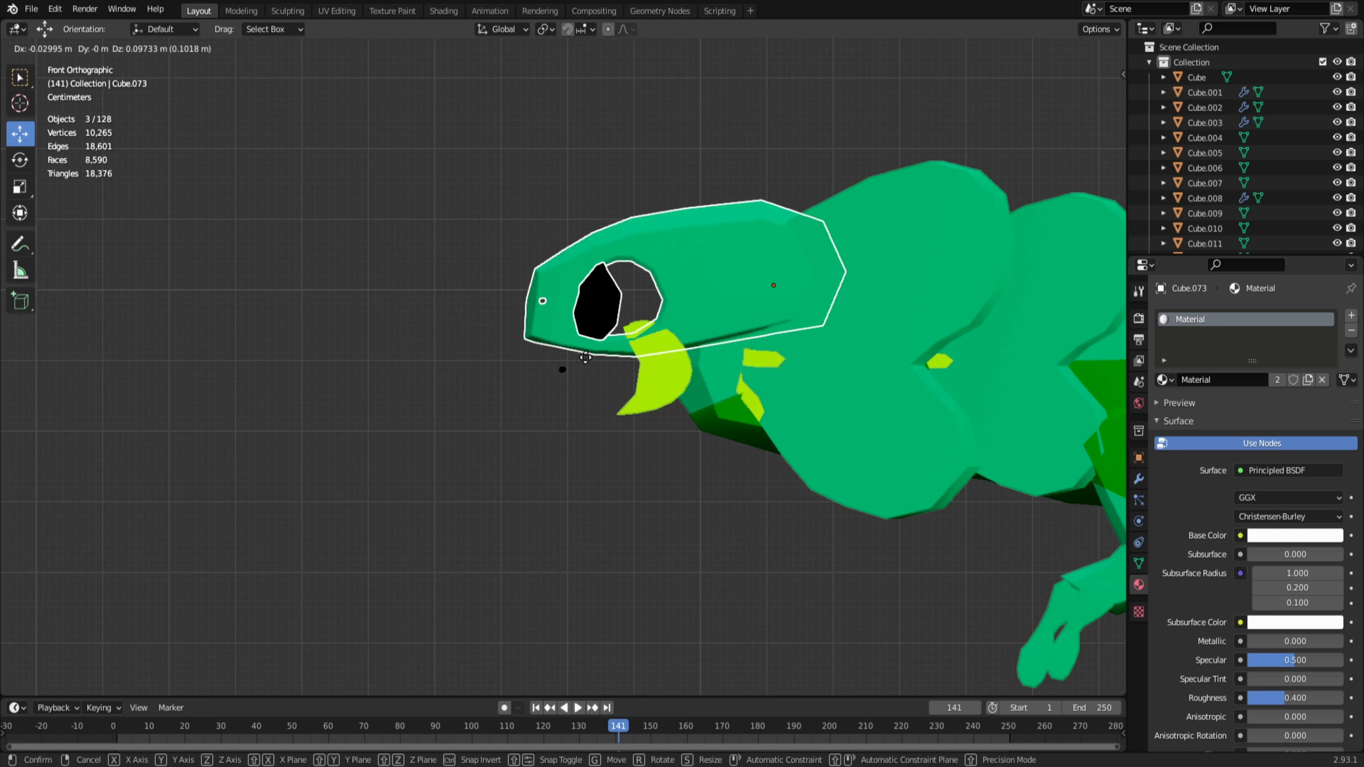
pyautogui.click(460, 206)
pyautogui.hotkey('ctrl', 'z')
# Step: Move the head together with its eye and nostril parts slightly upward in front view
pyautogui.moveTo(451, 290); pyautogui.dragTo(631, 404)
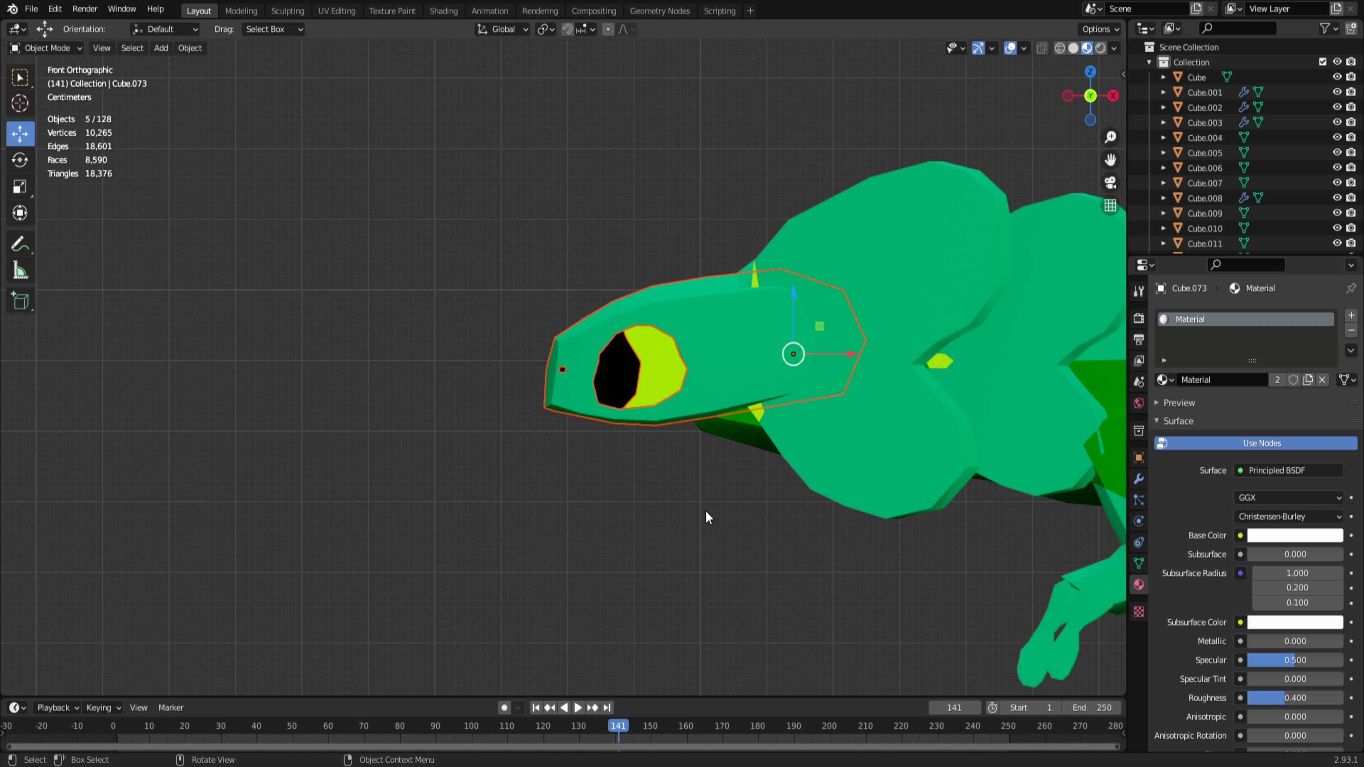
pyautogui.press('g')
pyautogui.click(666, 363)
pyautogui.moveTo(657, 363); pyautogui.dragTo(750, 325, button='middle')
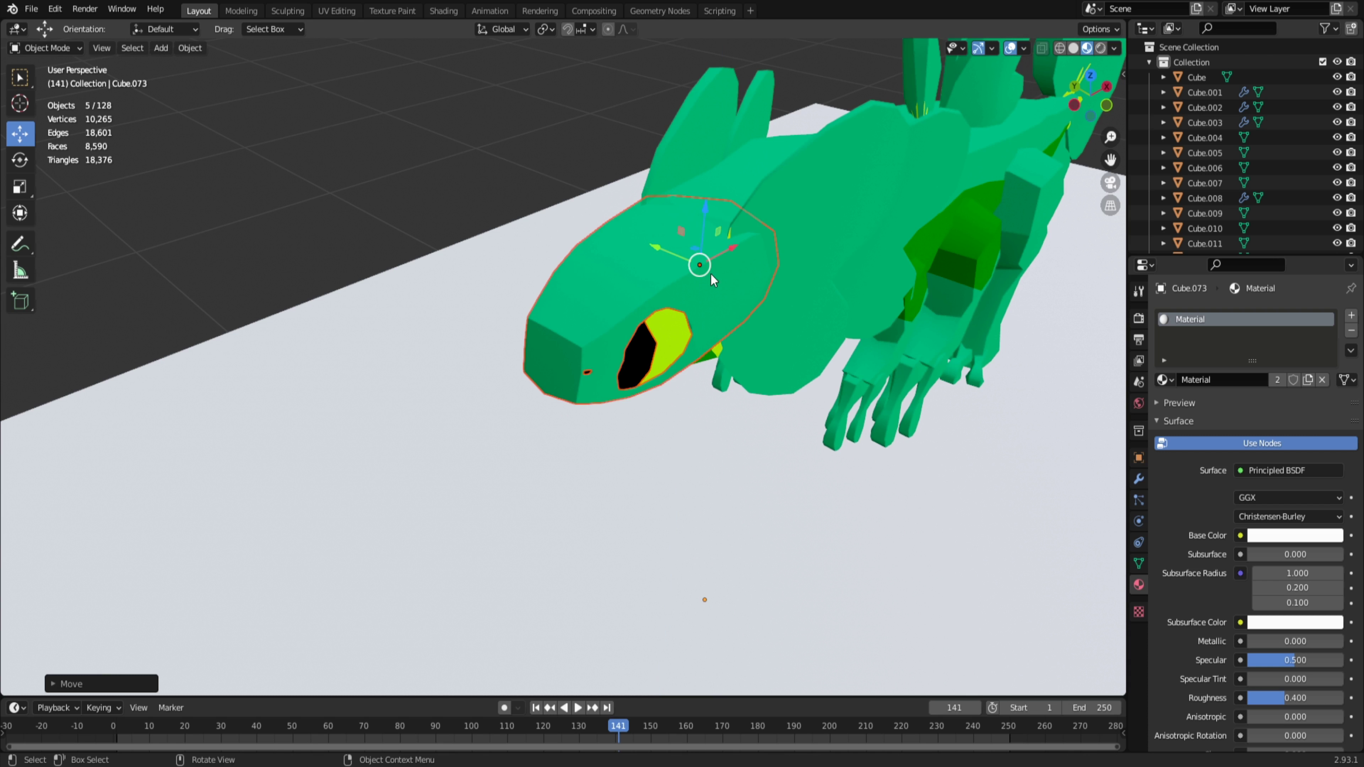
pyautogui.moveTo(711, 272); pyautogui.dragTo(891, 342, button='middle')
pyautogui.press('KP_1')
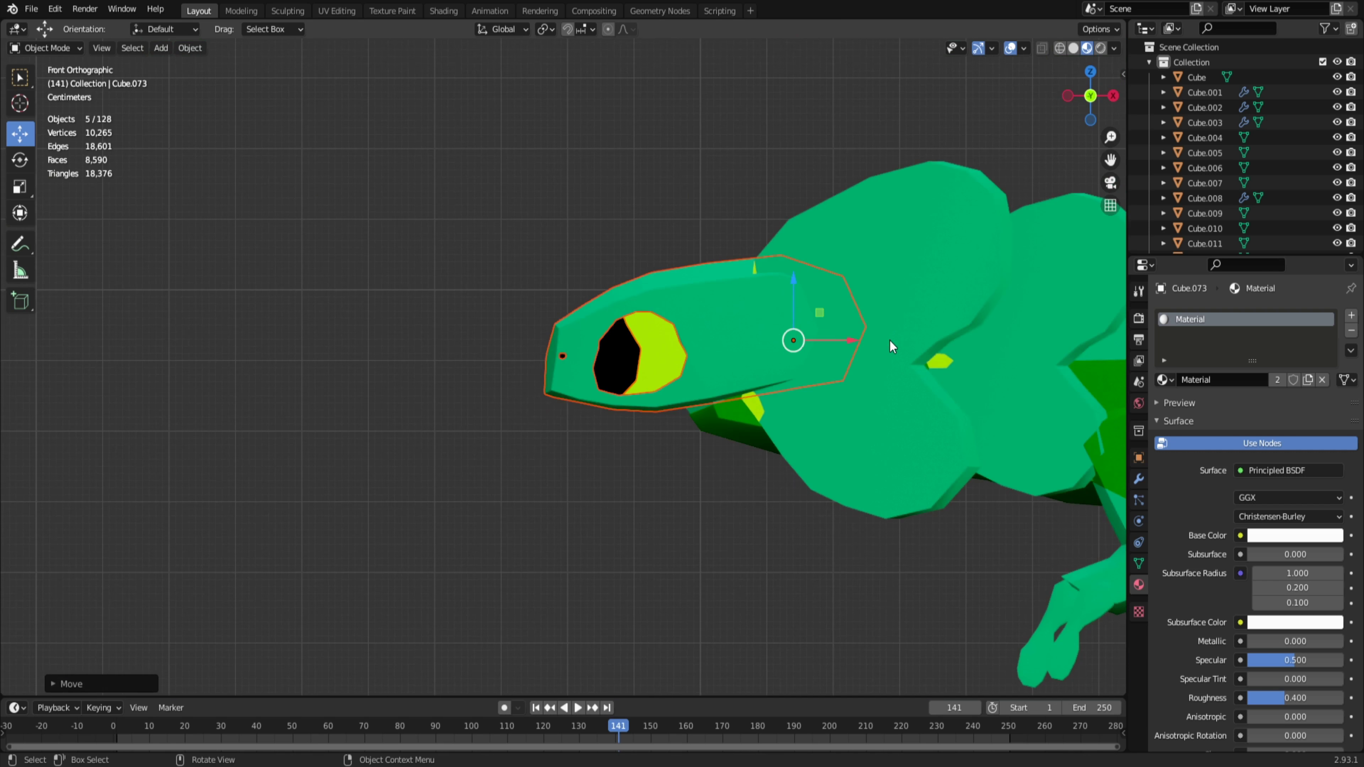
# Step: Scale the selected head parts down slightly and shift them a little along X toward the snout
pyautogui.press('s')
pyautogui.click(993, 439)
pyautogui.moveTo(849, 342); pyautogui.dragTo(832, 347)
pyautogui.moveTo(831, 508); pyautogui.dragTo(1, 371, button='middle')
pyautogui.click(1, 371)
pyautogui.scroll(-3, 1, 371)
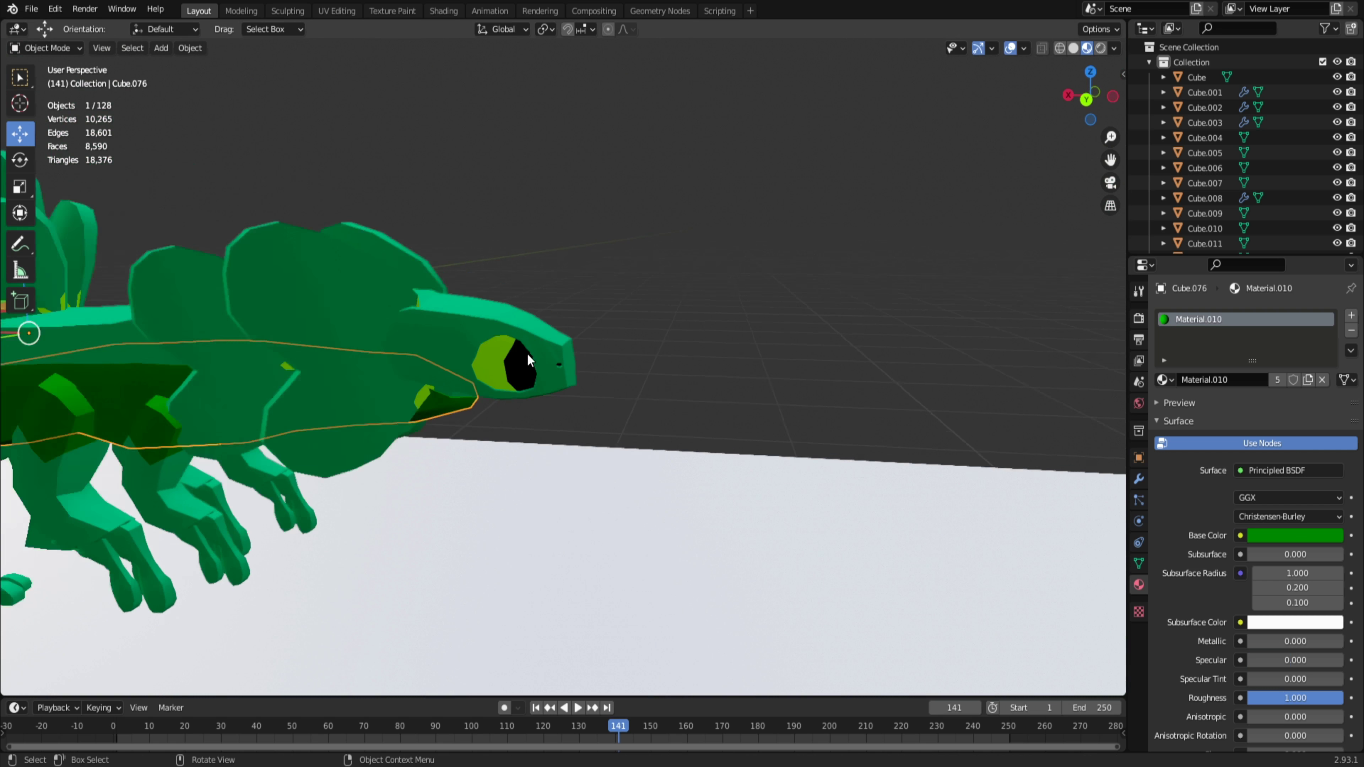
pyautogui.click(720, 421)
pyautogui.moveTo(720, 421); pyautogui.dragTo(554, 360, button='middle')
pyautogui.moveTo(597, 536); pyautogui.dragTo(383, 506, button='middle')
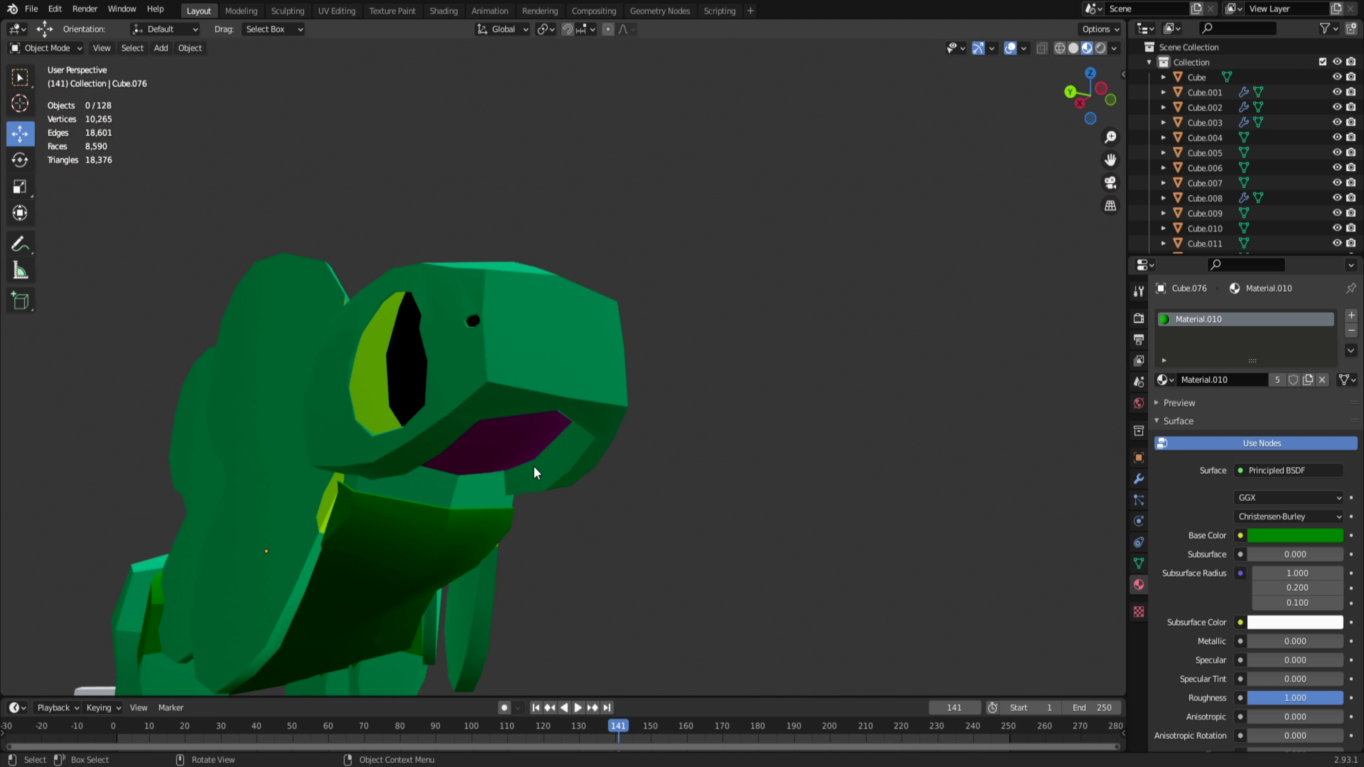
# Step: Unhide the reference drawing and duplicate the large green faceted ball, placing the copy directly below the original
pyautogui.press('KP_1')
pyautogui.hotkey('alt', 'h')
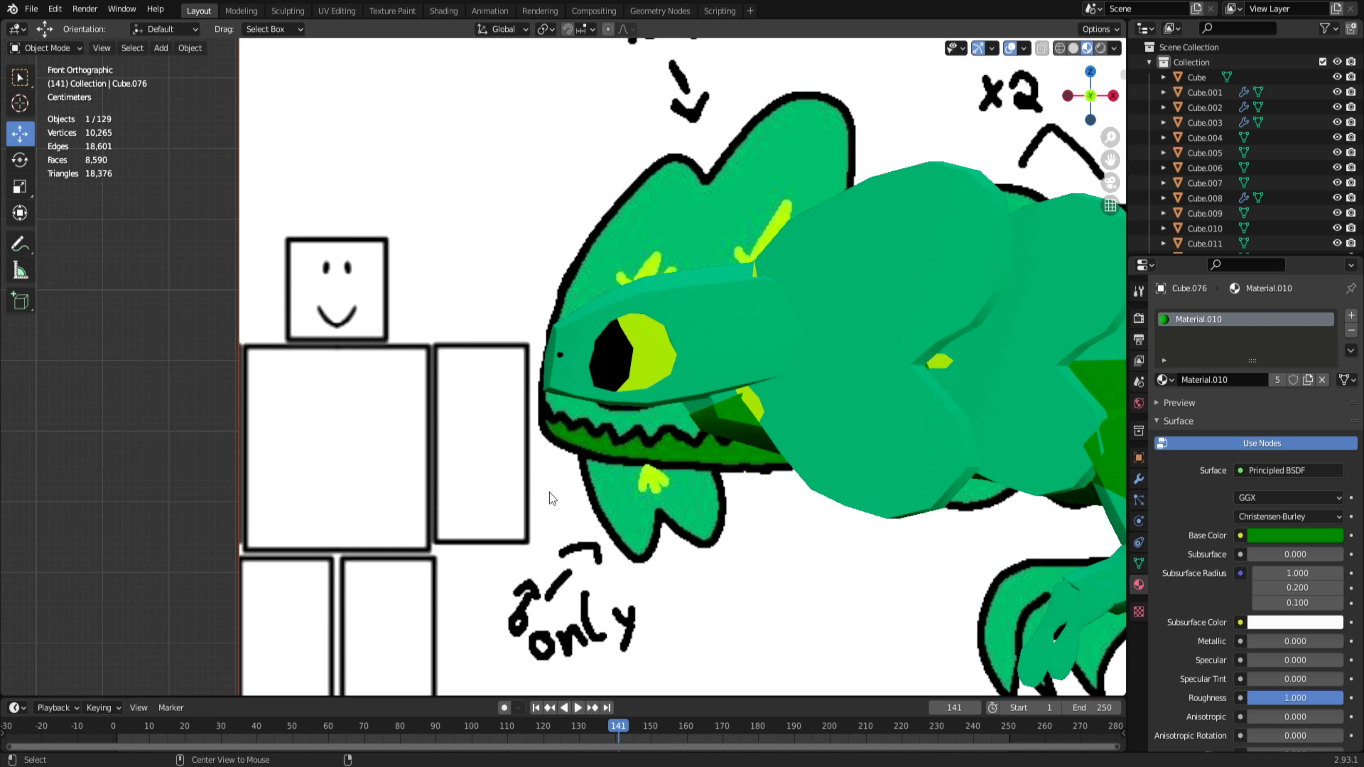
pyautogui.scroll(-4, 551, 498)
pyautogui.scroll(-4, 276, 334)
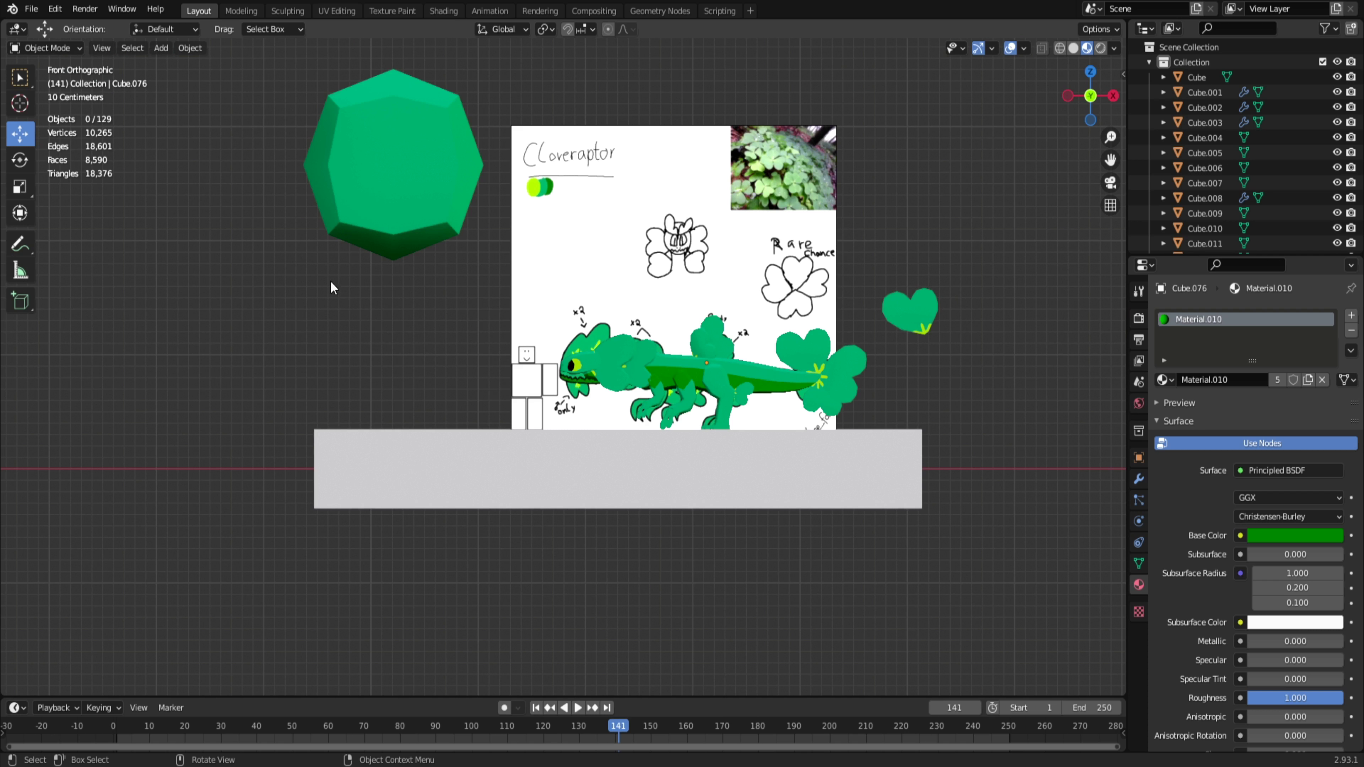
pyautogui.click(382, 174)
pyautogui.rightClick(425, 498)
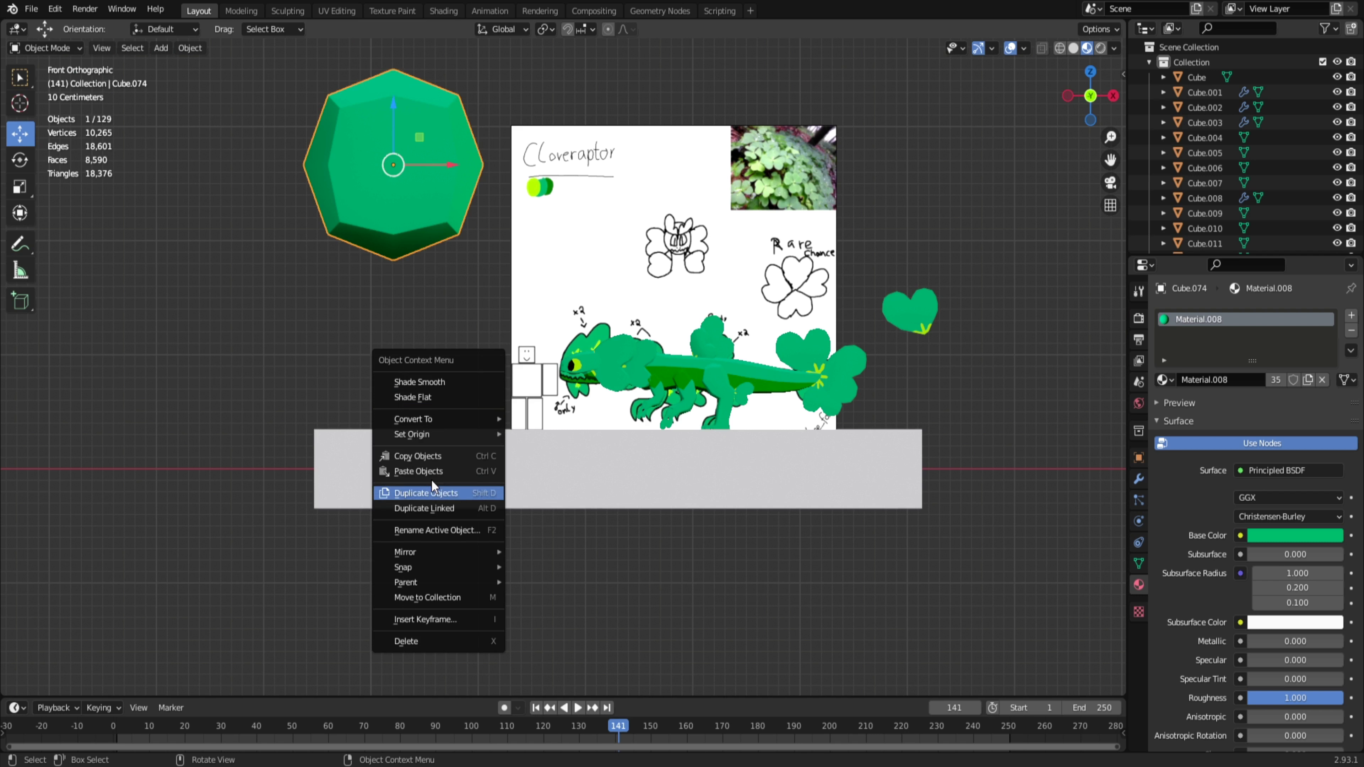
pyautogui.click(441, 490)
pyautogui.click(388, 327)
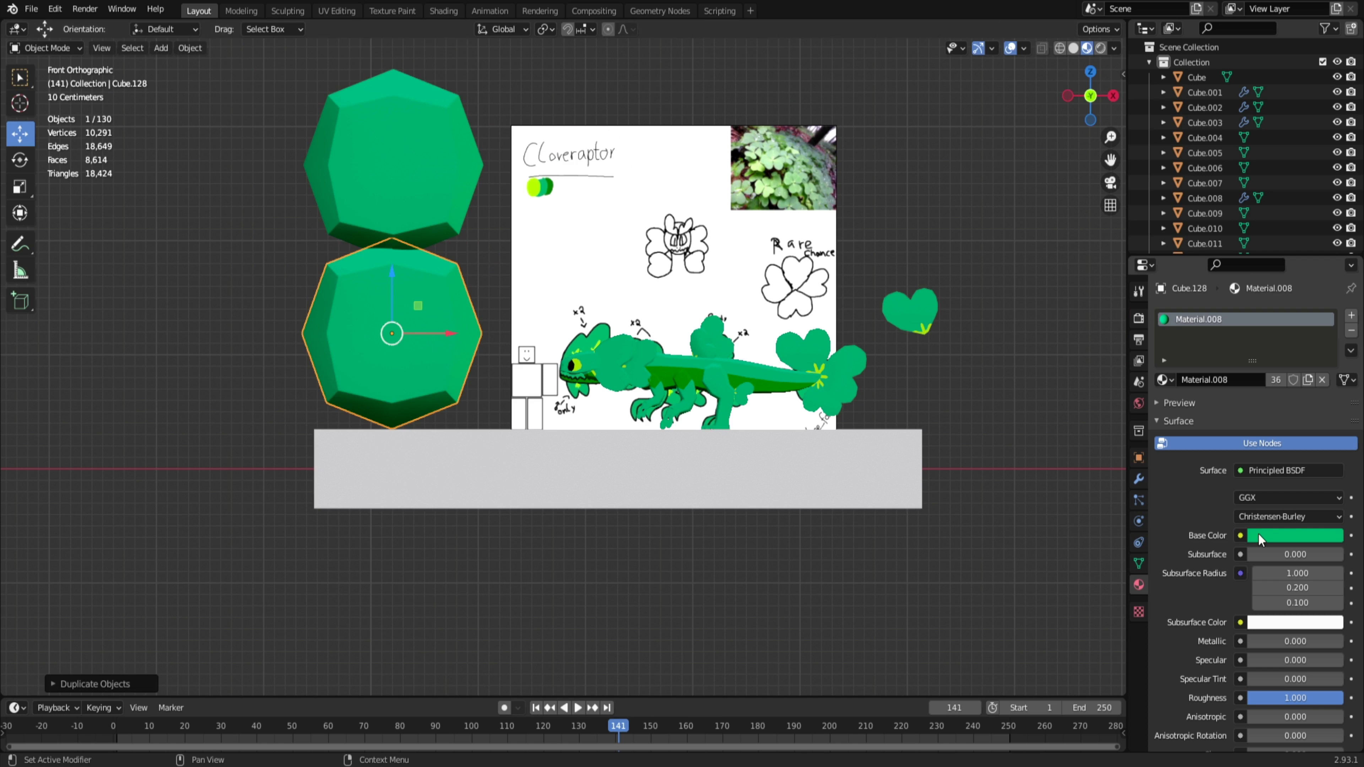
# Step: Give the duplicated ball its own material and set its base color to white
pyautogui.click(1308, 380)
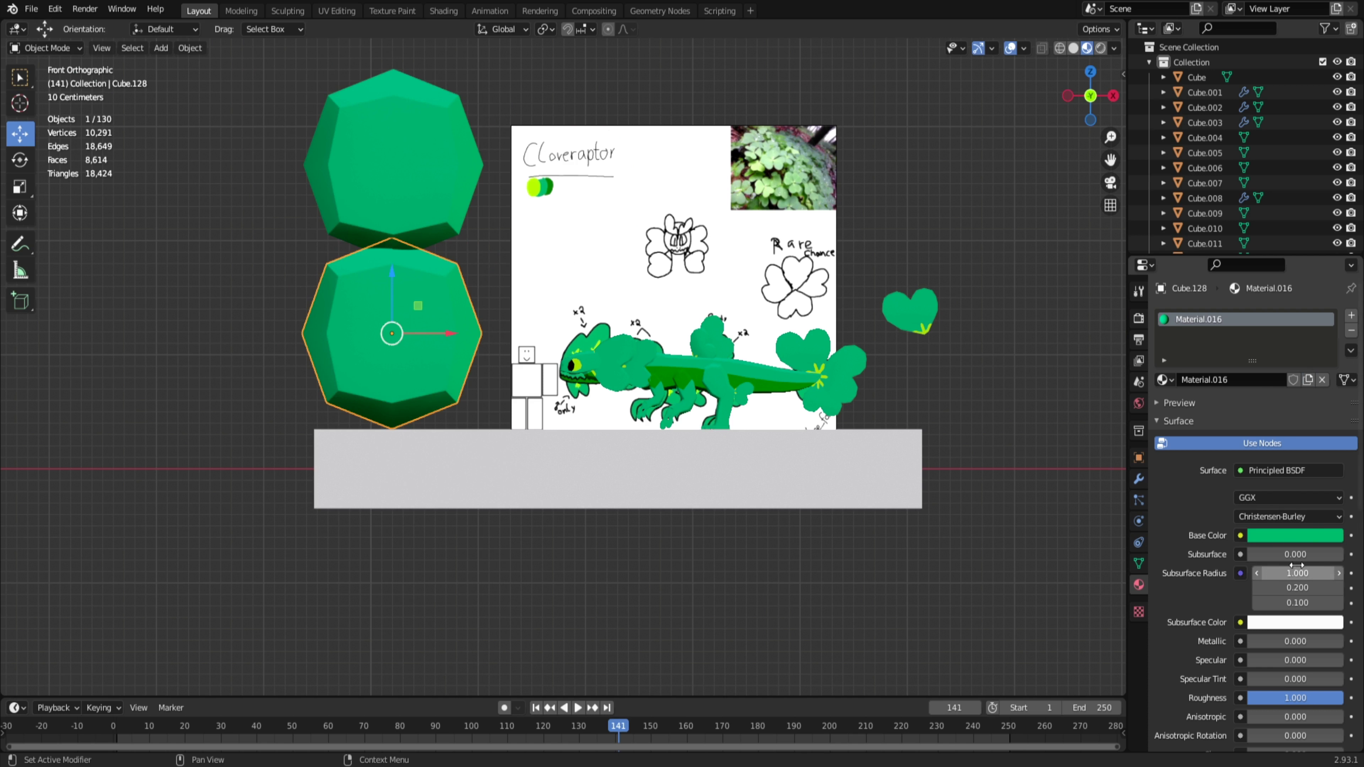
pyautogui.click(1296, 535)
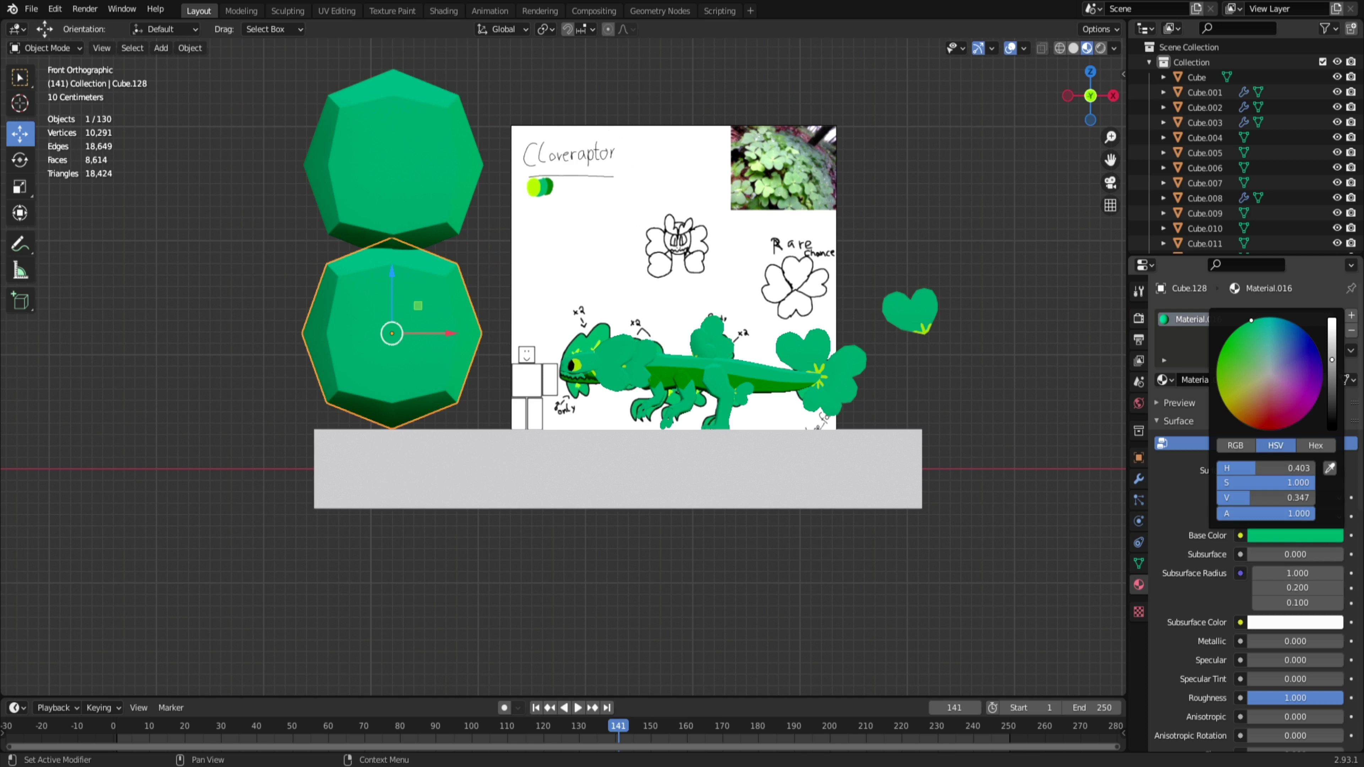
pyautogui.click(1274, 379)
pyautogui.moveTo(1272, 373); pyautogui.dragTo(1331, 318)
# Step: Move the white ball beside the dinosaur's snout and scale it down to a fraction of its size
pyautogui.scroll(5, 580, 370)
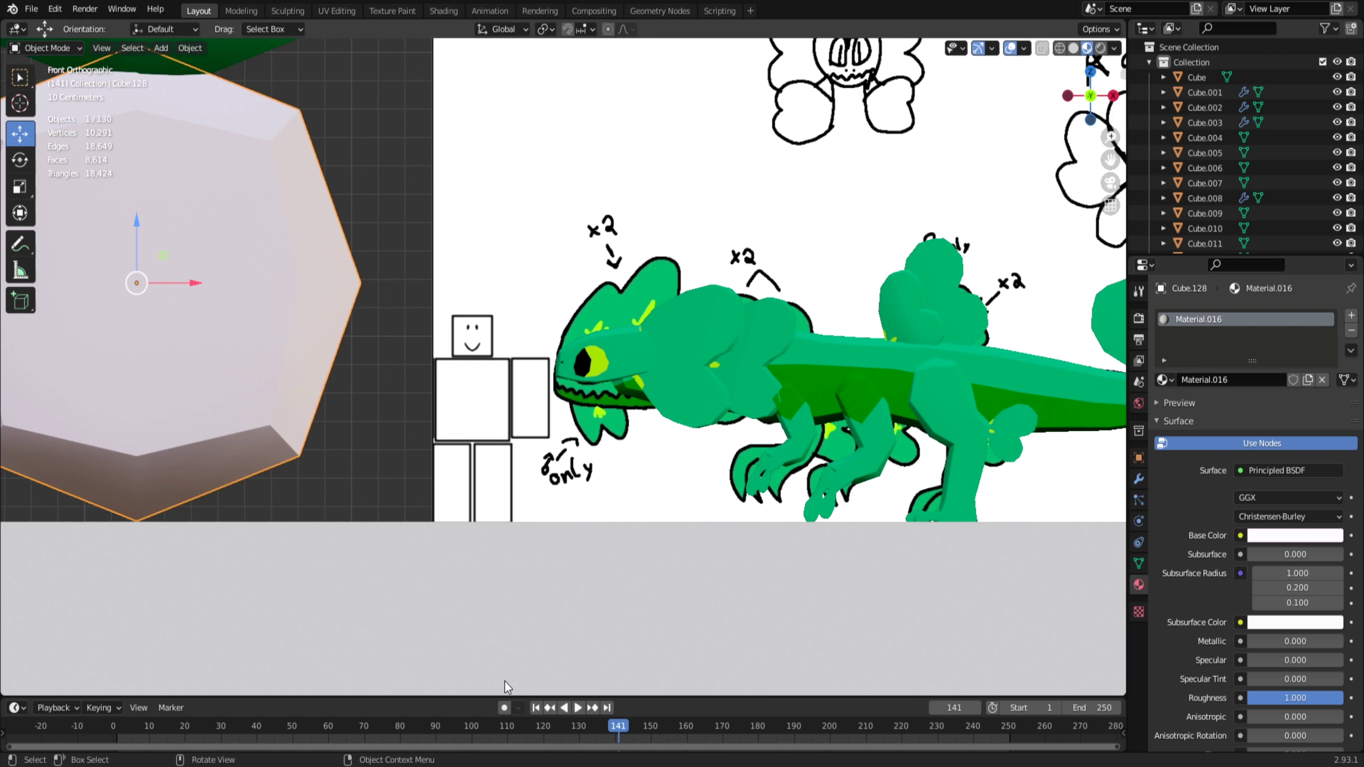
pyautogui.rightClick(335, 492)
pyautogui.press('g')
pyautogui.click(678, 505)
pyautogui.press('s')
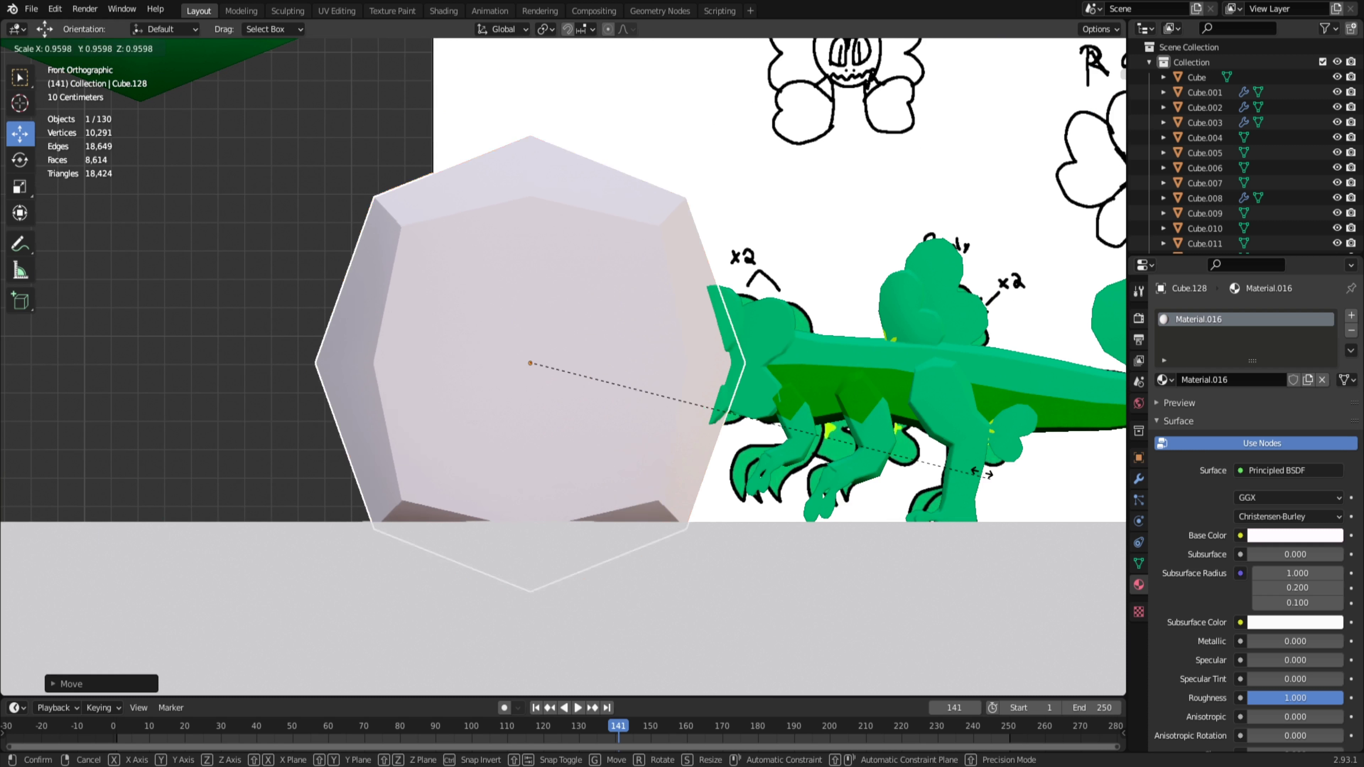
pyautogui.click(533, 388)
# Step: Shrink the white ball to tooth size and place it along the upper jaw under the eye
pyautogui.scroll(7, 565, 558)
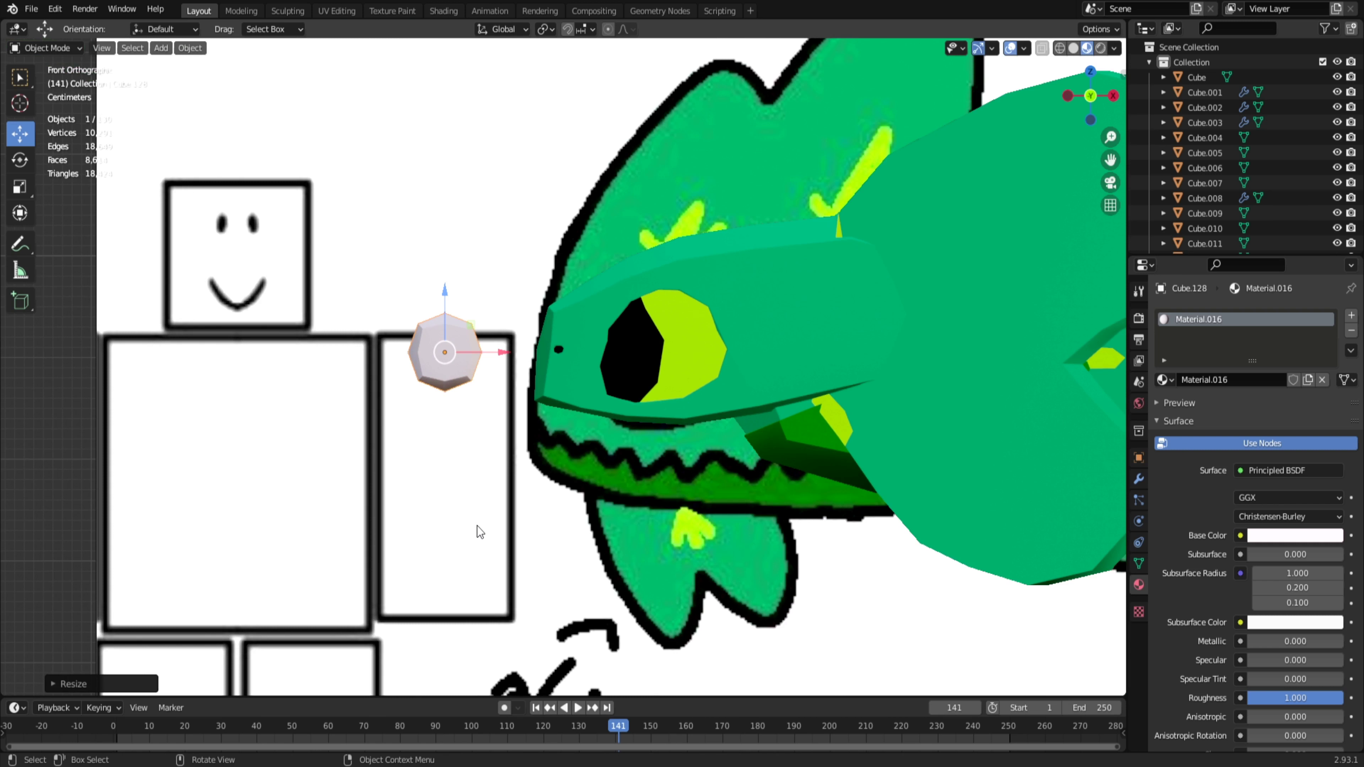
pyautogui.press('g')
pyautogui.click(668, 611)
pyautogui.press('s')
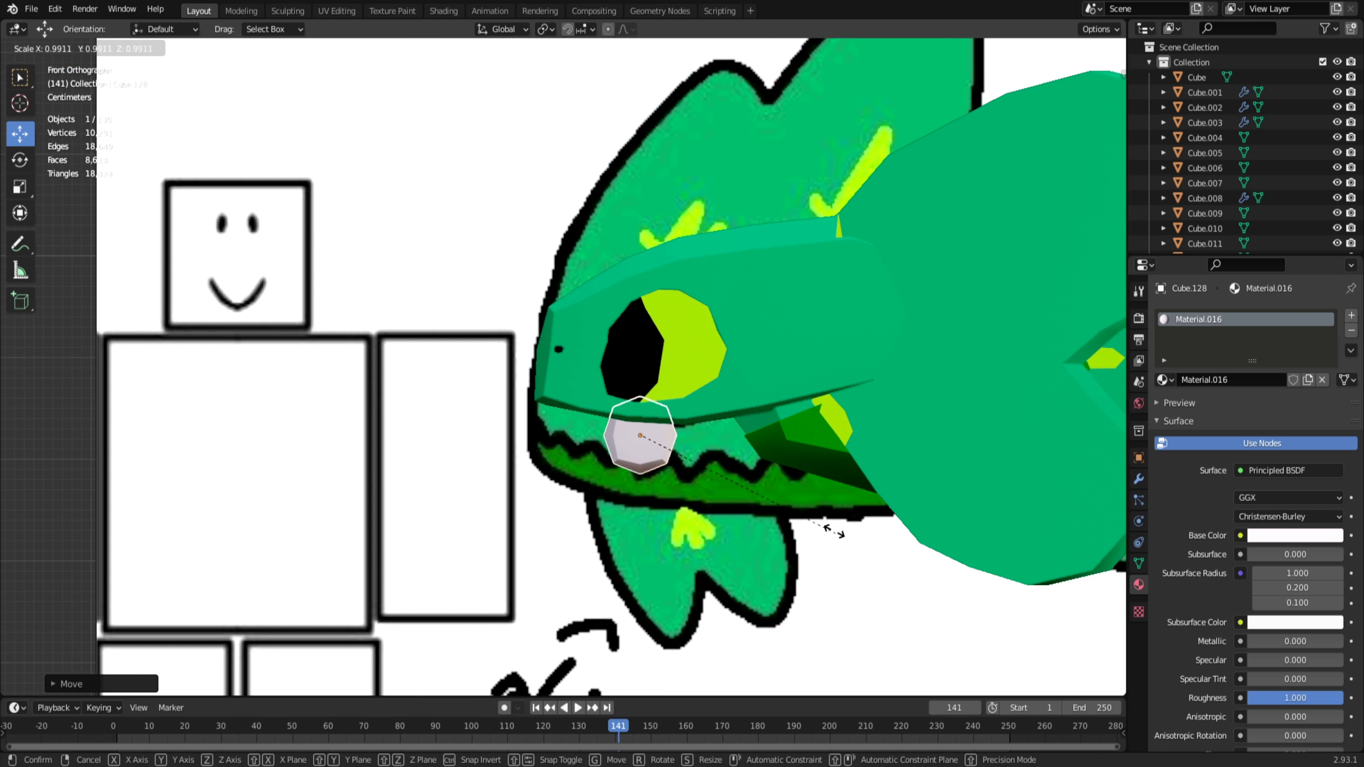
pyautogui.click(699, 495)
pyautogui.scroll(6, 680, 528)
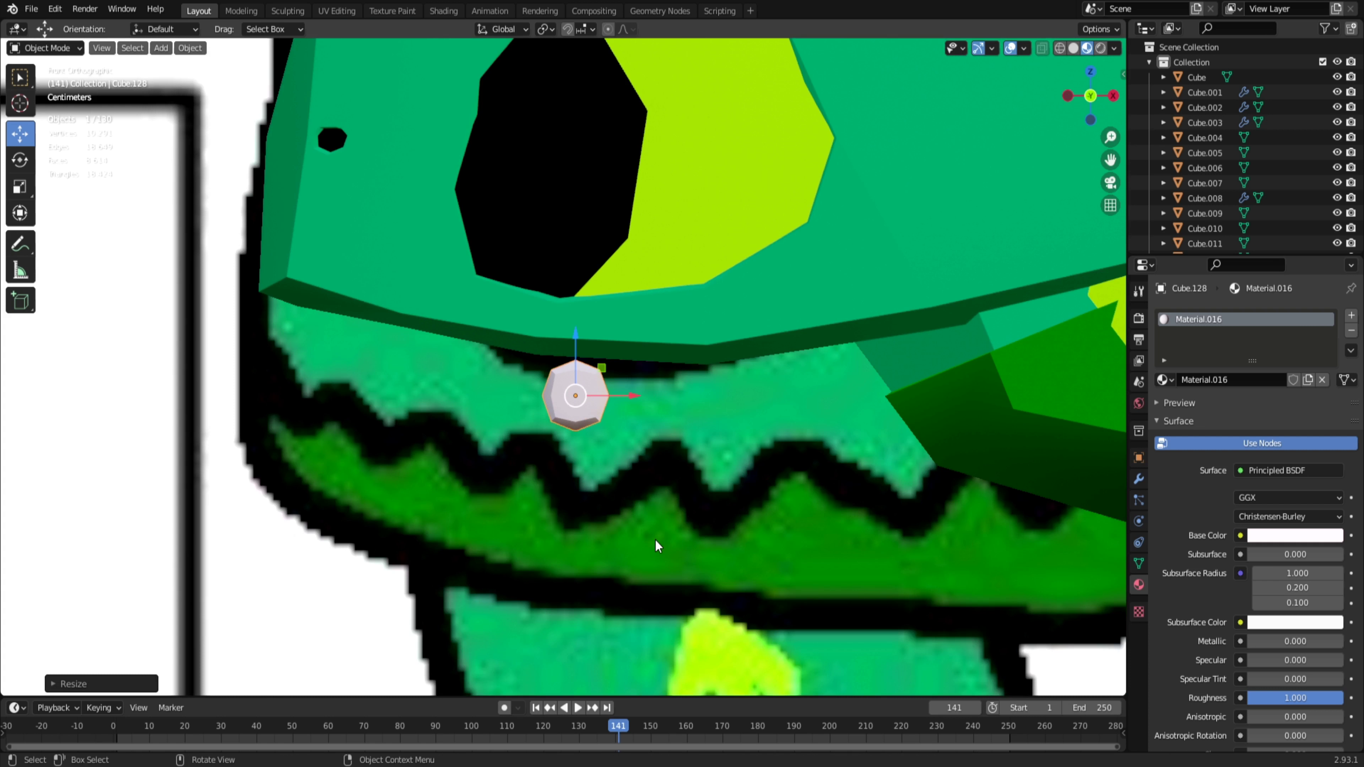
pyautogui.press('g')
pyautogui.click(688, 466)
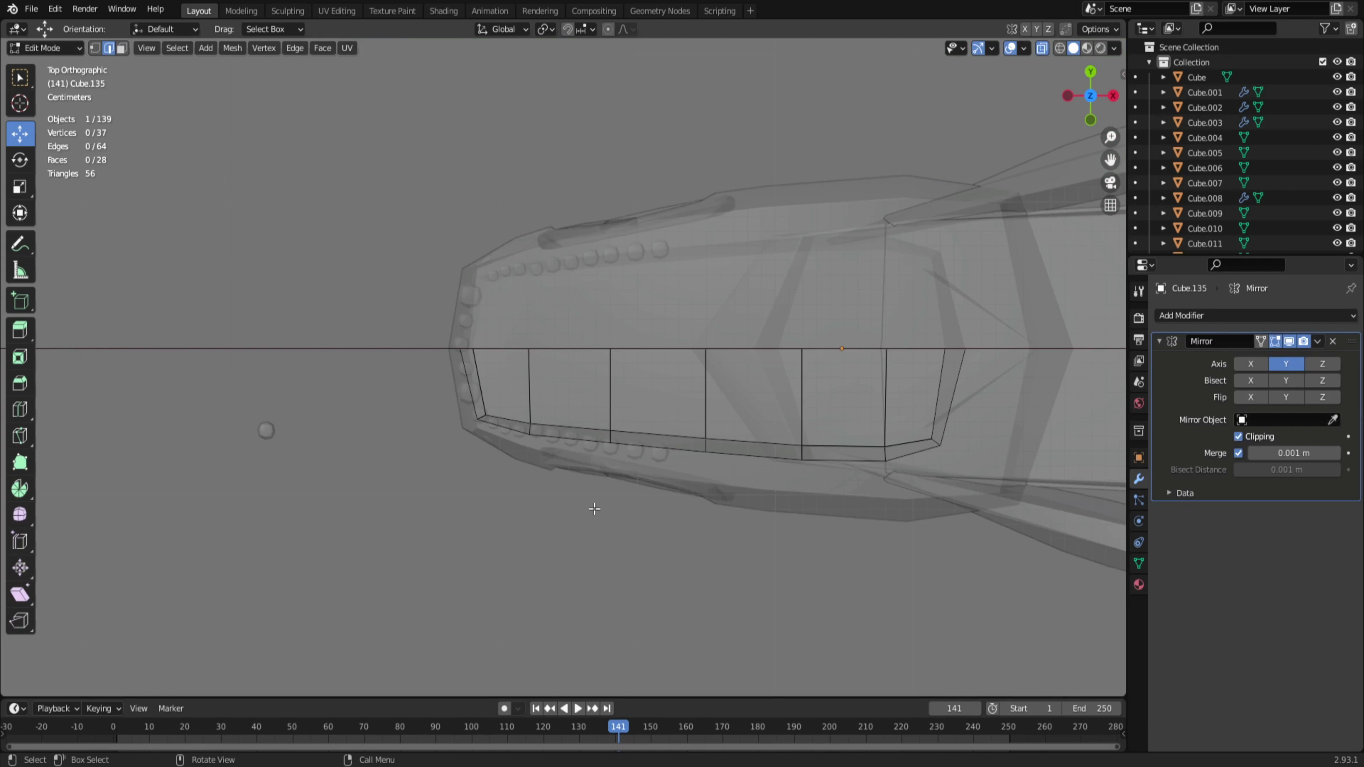
# Step: Finish editing the mirrored jaw piece, hide it and the reference drawing, and show the model in Material Preview shading
pyautogui.moveTo(645, 518); pyautogui.dragTo(794, 533, button='middle')
pyautogui.press('z')
pyautogui.hotkey('alt', 'z')
pyautogui.moveTo(632, 525); pyautogui.dragTo(590, 504, button='middle')
pyautogui.press('Tab')
pyautogui.press('h')
pyautogui.click(439, 512)
pyautogui.press('h')
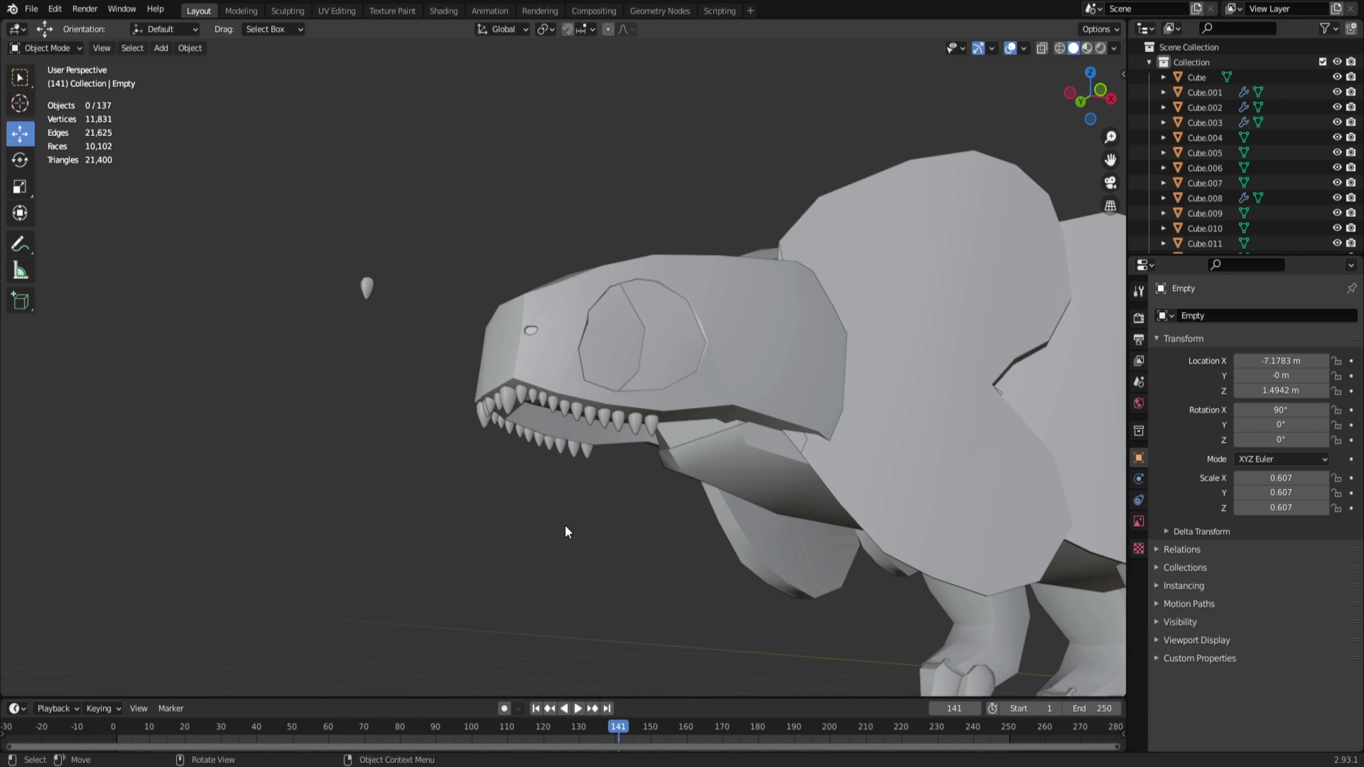
pyautogui.click(1087, 48)
pyautogui.moveTo(765, 468); pyautogui.dragTo(559, 535, button='middle')
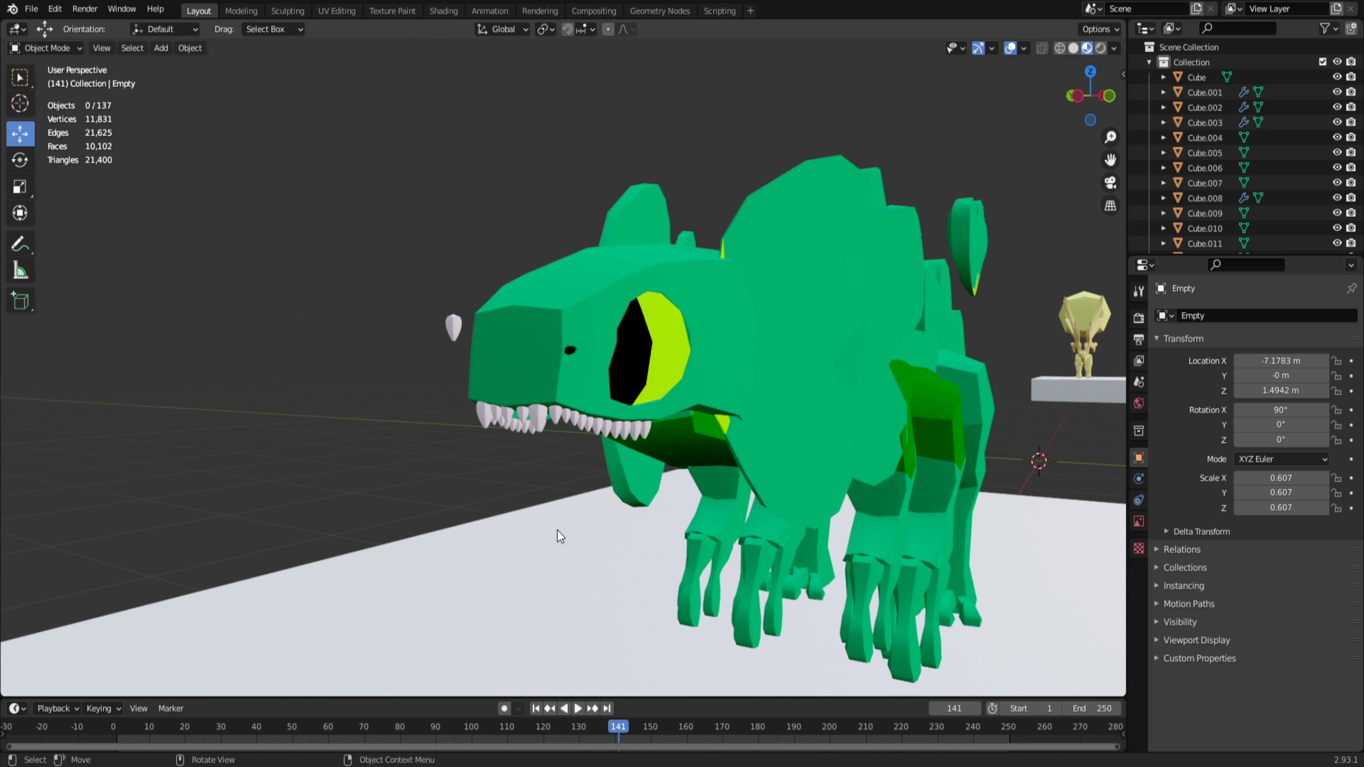
pyautogui.moveTo(538, 414); pyautogui.dragTo(588, 442, button='middle')
pyautogui.scroll(2, 591, 443)
pyautogui.click(606, 444)
pyautogui.keyDown('shift'); pyautogui.click(481, 445); pyautogui.keyUp('shift')
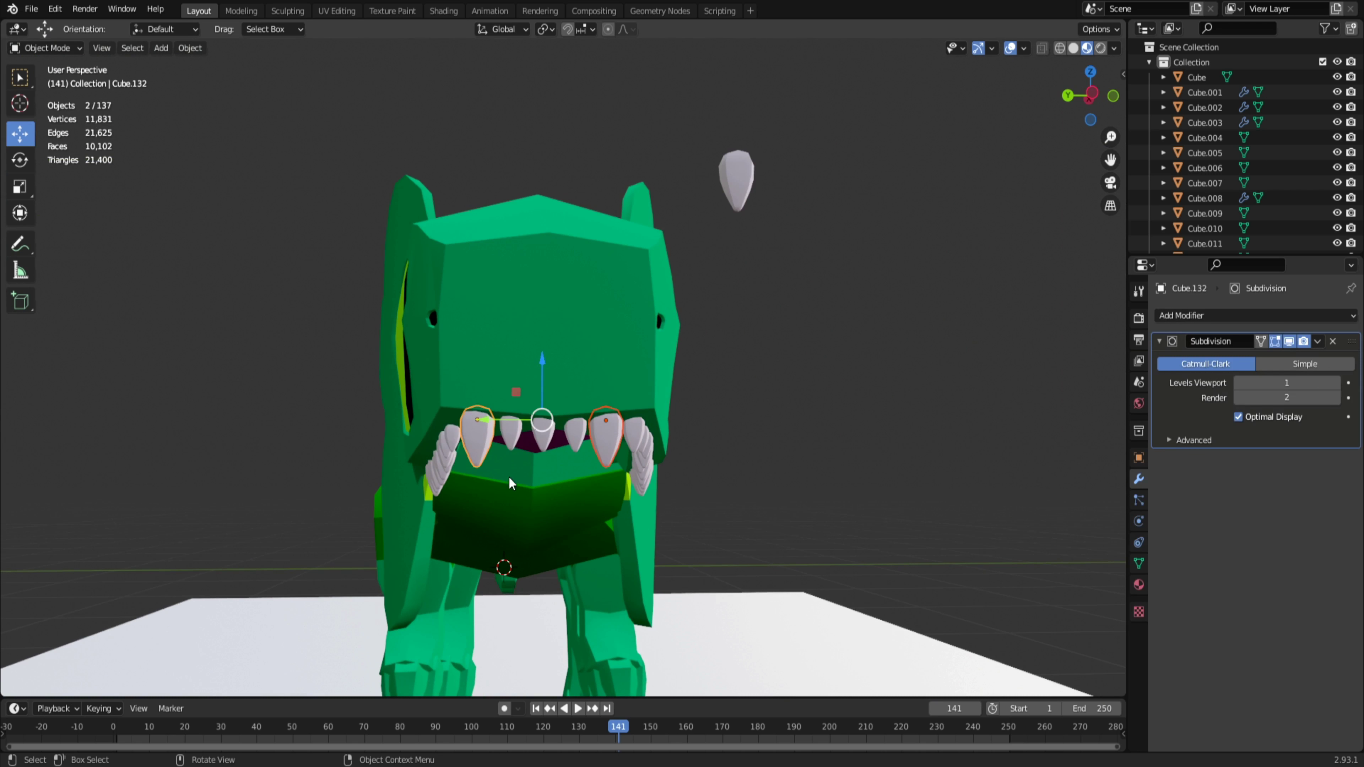
pyautogui.rightClick(505, 486)
pyautogui.click(473, 638)
pyautogui.moveTo(557, 617); pyautogui.dragTo(440, 490, button='middle')
pyautogui.hotkey('ctrl', 'z')
pyautogui.click(989, 458)
pyautogui.scroll(4, 618, 460)
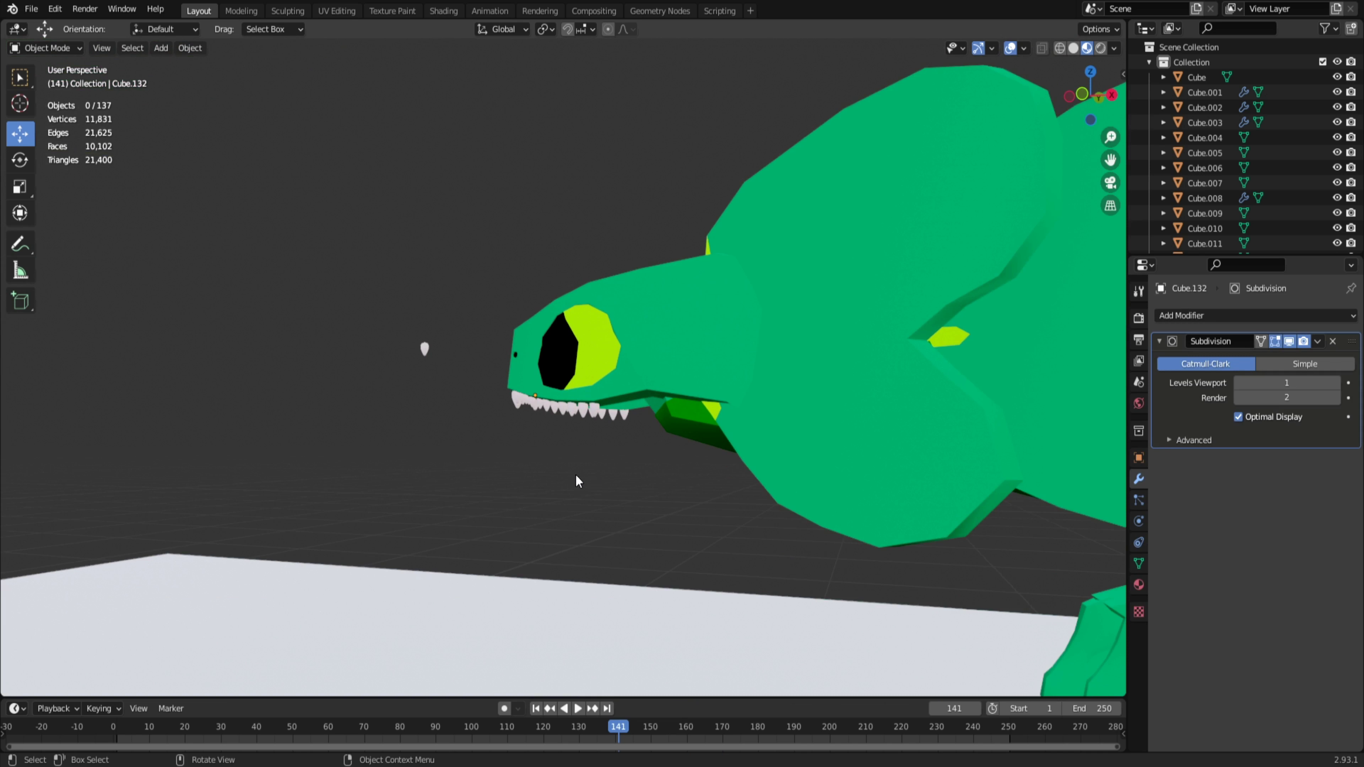
pyautogui.scroll(-5, 632, 483)
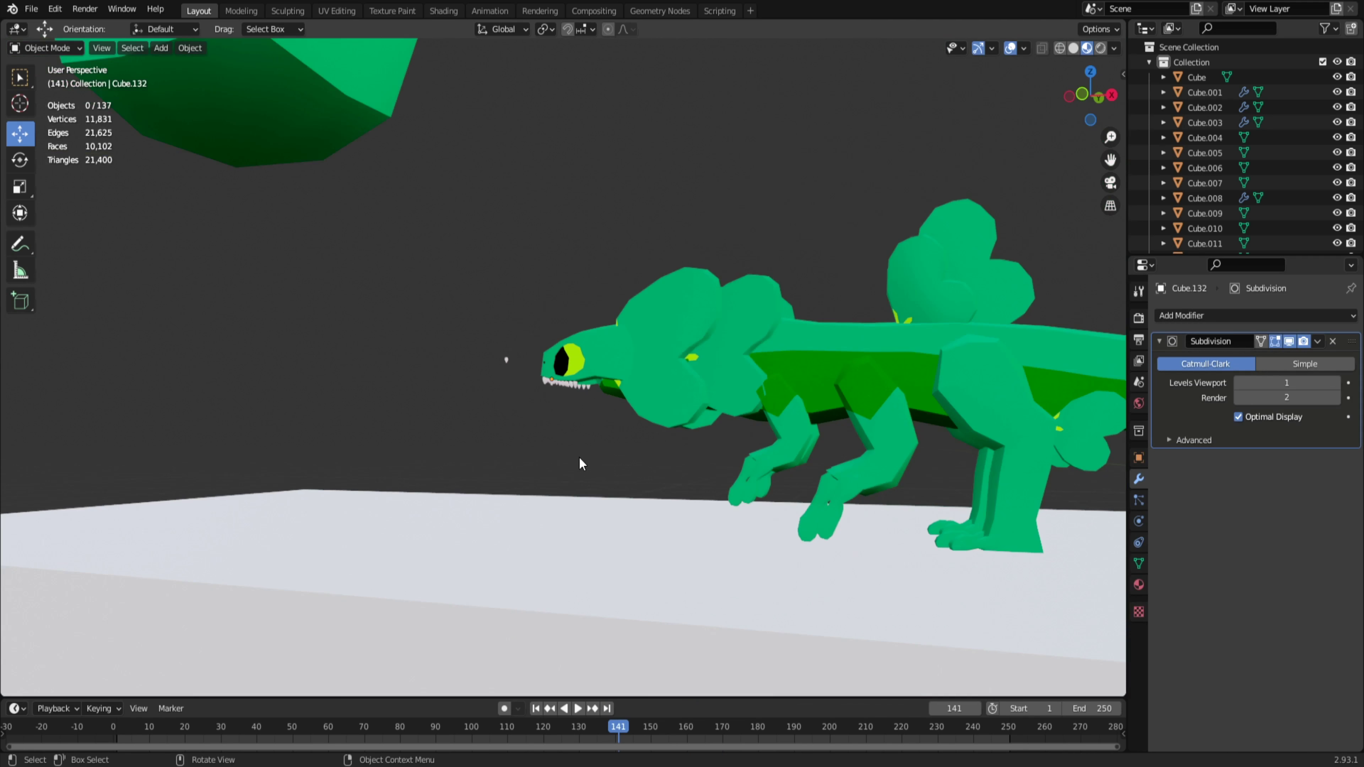
pyautogui.scroll(3, 556, 420)
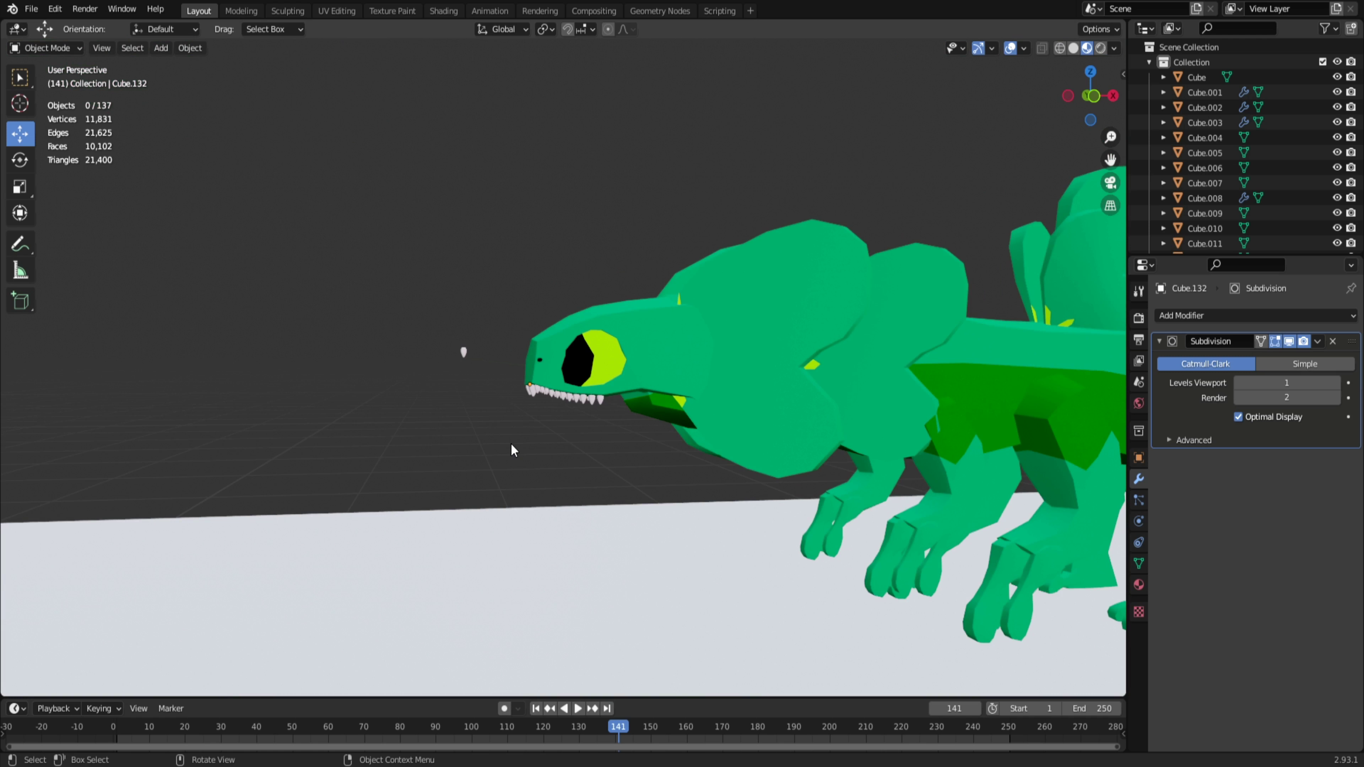
pyautogui.scroll(5, 513, 463)
pyautogui.moveTo(549, 467); pyautogui.dragTo(694, 461, button='middle')
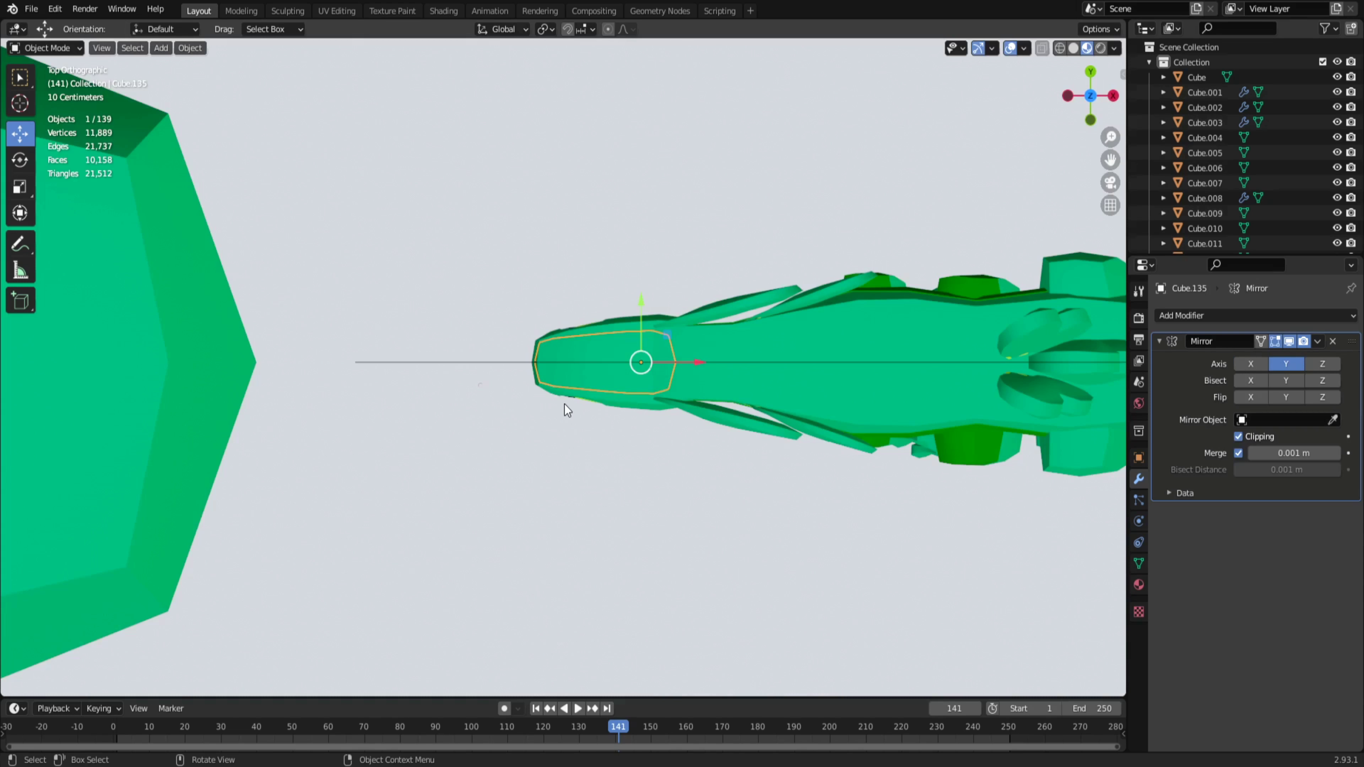
pyautogui.scroll(2, 591, 414)
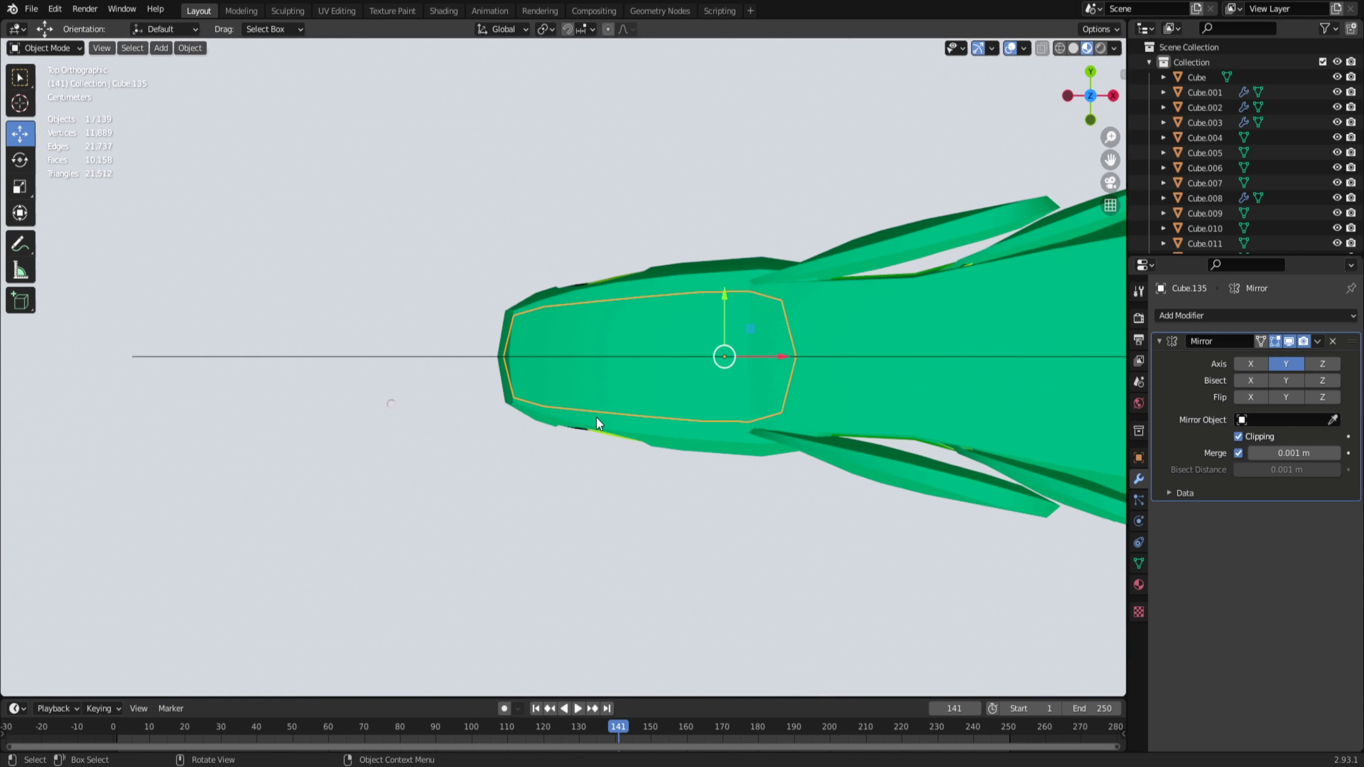
# Step: Switch to Solid X-ray shading and, in the jaw's mesh, move the two mid-side vertical edges outward toward the head's outline
pyautogui.hotkey('alt', 'z')
pyautogui.click(1072, 49)
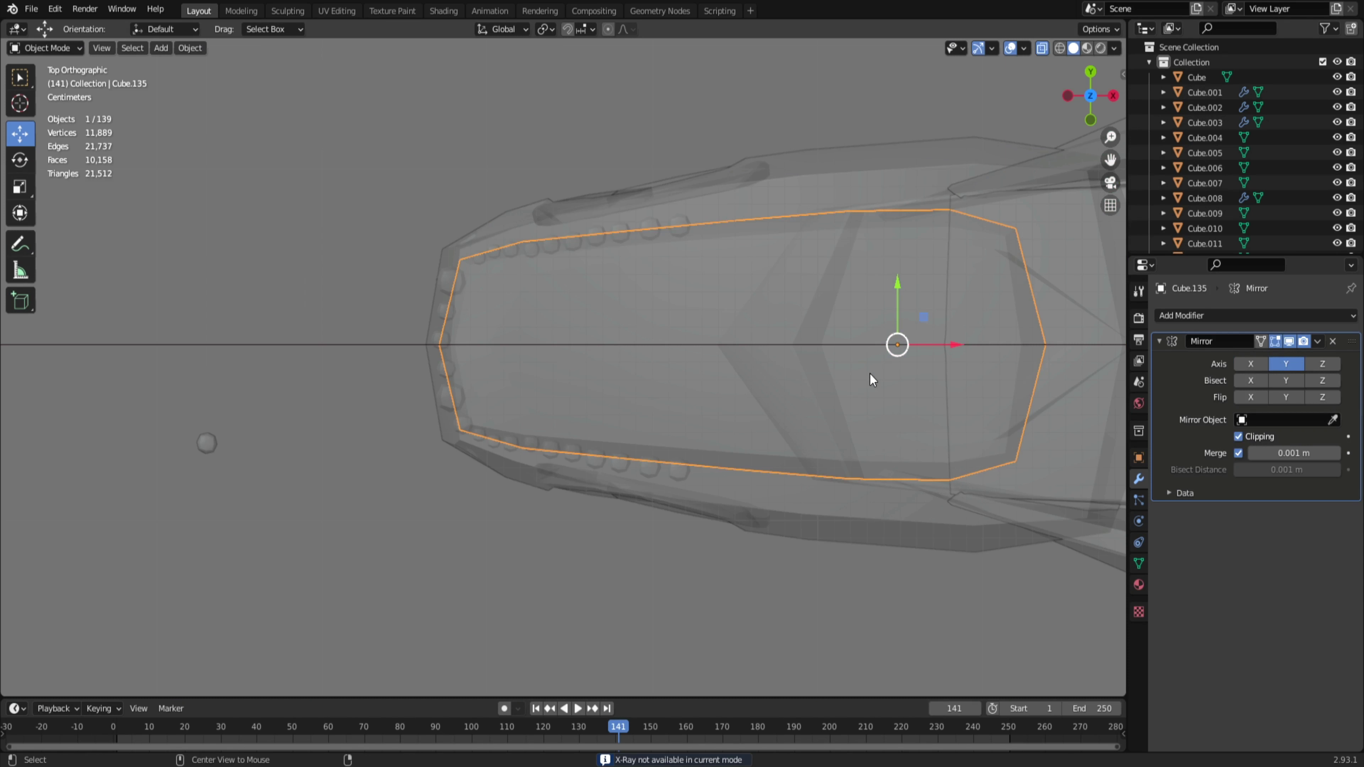
pyautogui.hotkey('alt', 'z')
pyautogui.hotkey('alt', 'z')
pyautogui.press('Tab')
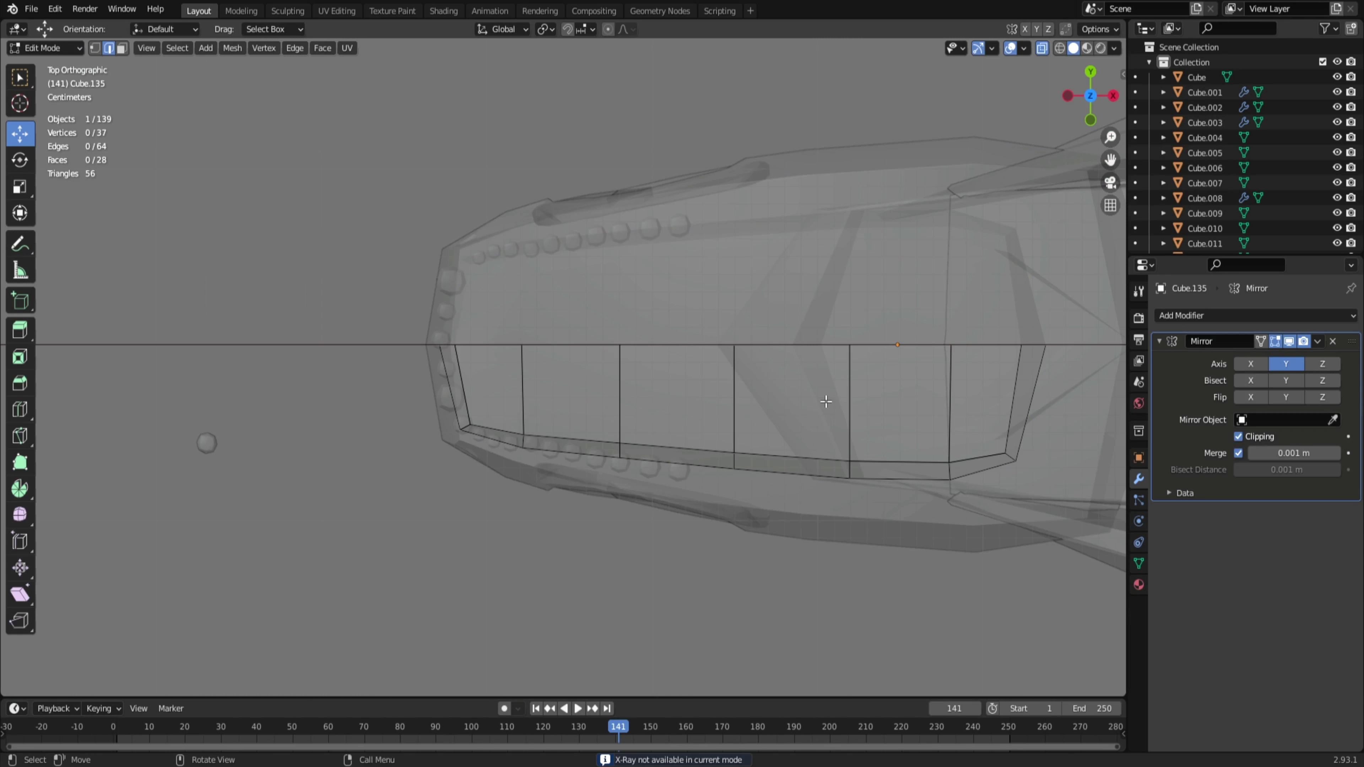
pyautogui.moveTo(804, 433); pyautogui.dragTo(866, 541)
pyautogui.press('g')
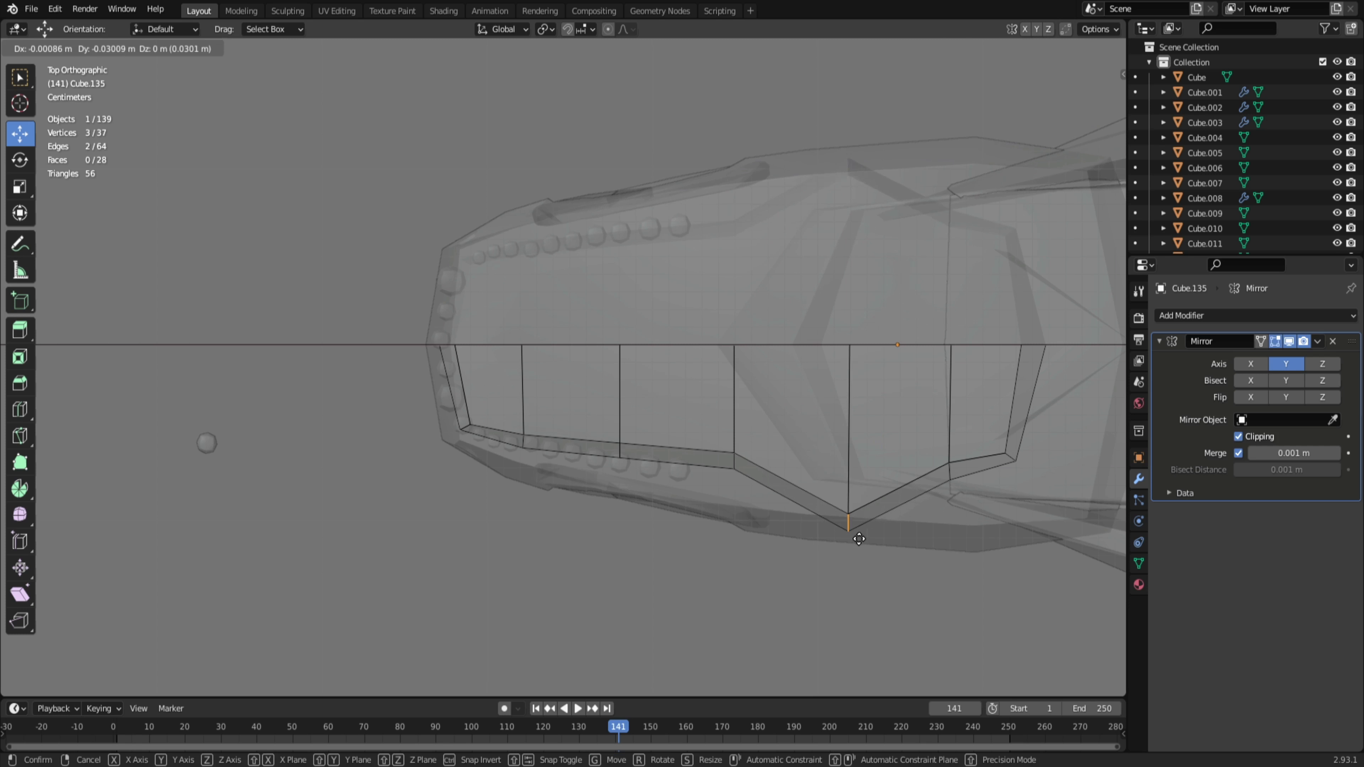
pyautogui.click(855, 548)
pyautogui.moveTo(751, 486); pyautogui.dragTo(753, 490)
pyautogui.press('g')
pyautogui.click(758, 537)
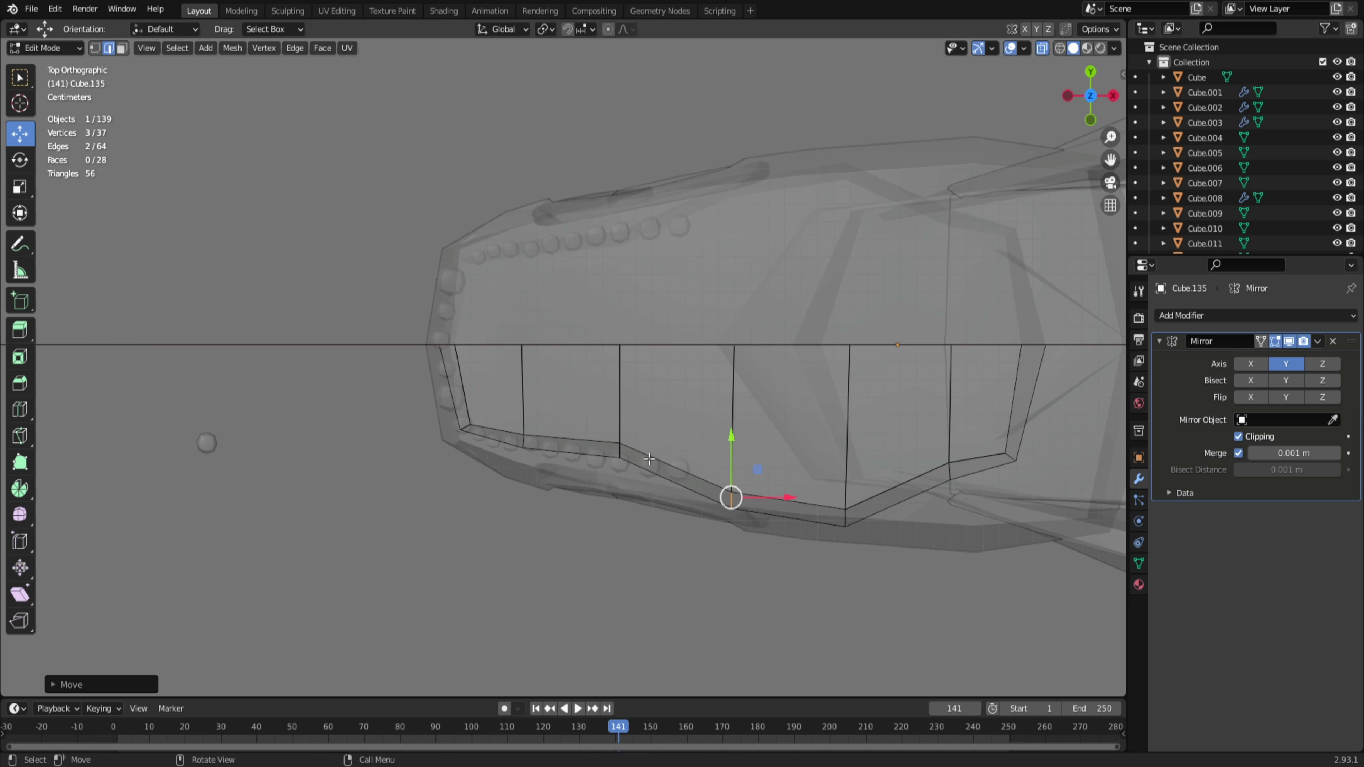
# Step: Move the jaw's forward side edges and front corner edge to follow the outline of the snout
pyautogui.moveTo(609, 426); pyautogui.dragTo(644, 494)
pyautogui.press('g')
pyautogui.click(643, 523)
pyautogui.moveTo(514, 415); pyautogui.dragTo(548, 478)
pyautogui.press('g')
pyautogui.click(549, 514)
pyautogui.moveTo(453, 404); pyautogui.dragTo(479, 433)
pyautogui.press('g')
pyautogui.click(483, 430)
# Step: Widen the jaw's rear side edges outward and pull its rear centre edge slightly further back
pyautogui.moveTo(943, 436); pyautogui.dragTo(964, 486)
pyautogui.press('g')
pyautogui.click(999, 580)
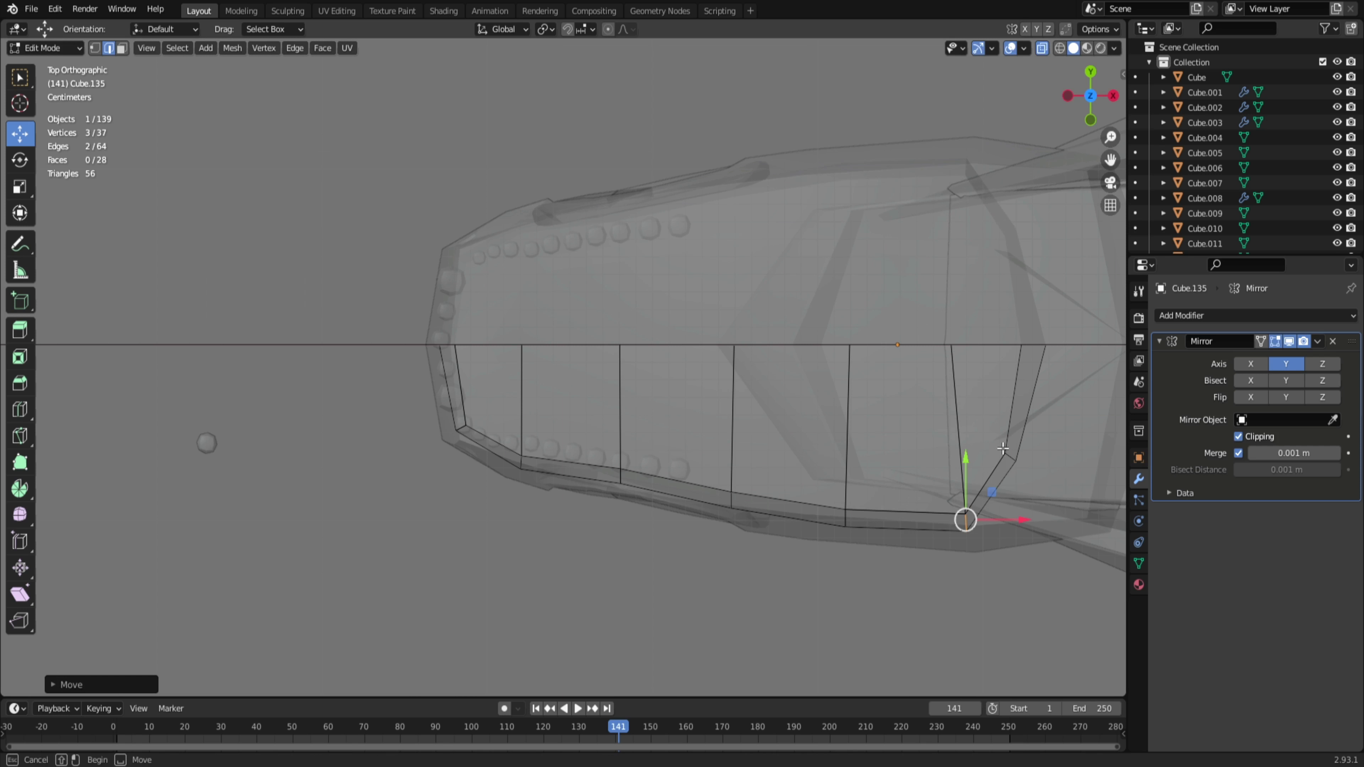
pyautogui.moveTo(993, 438); pyautogui.dragTo(1031, 486)
pyautogui.press('g')
pyautogui.click(1051, 495)
pyautogui.moveTo(1005, 317); pyautogui.dragTo(1069, 392)
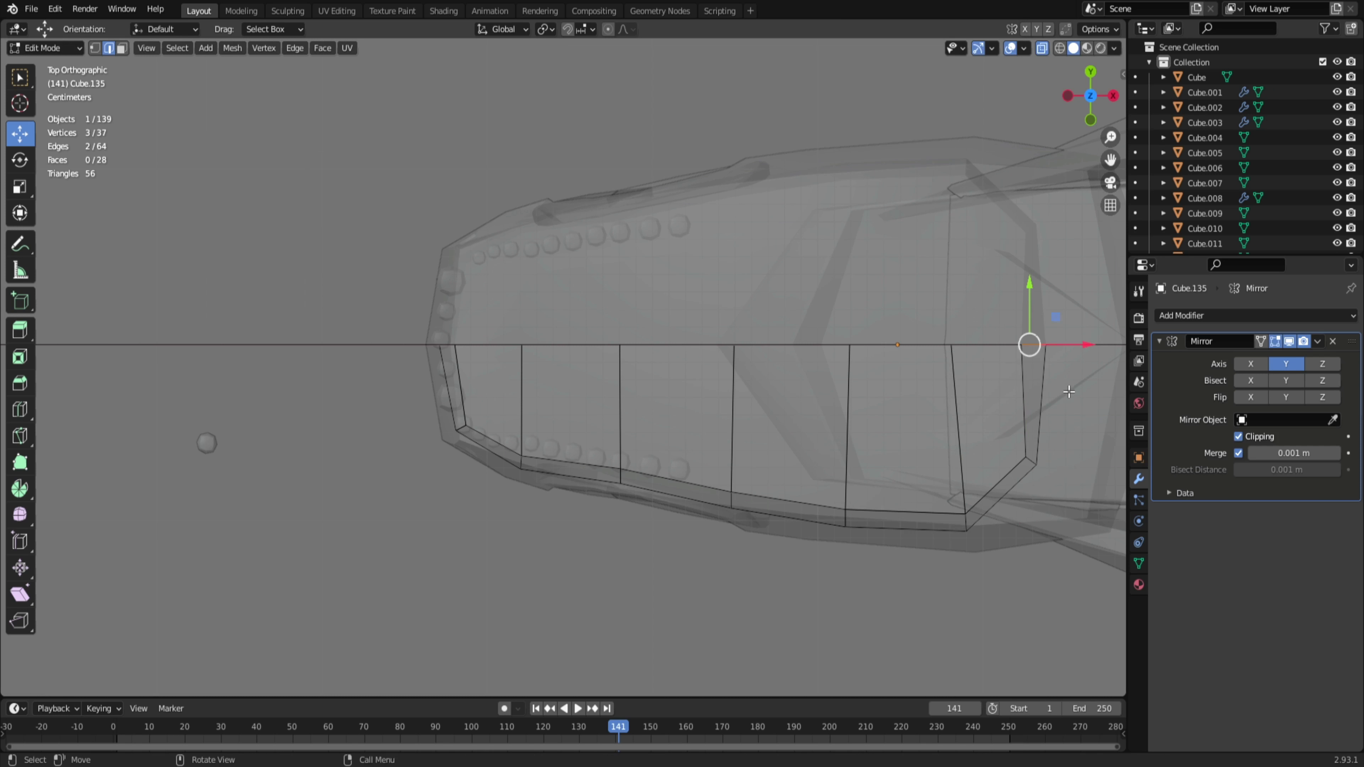
pyautogui.press('g')
pyautogui.click(1095, 396)
# Step: Adjust the jaw's front corner edge and front centre edge to fit the snout tip from above
pyautogui.scroll(-4, 904, 472)
pyautogui.hotkey('alt', 'z')
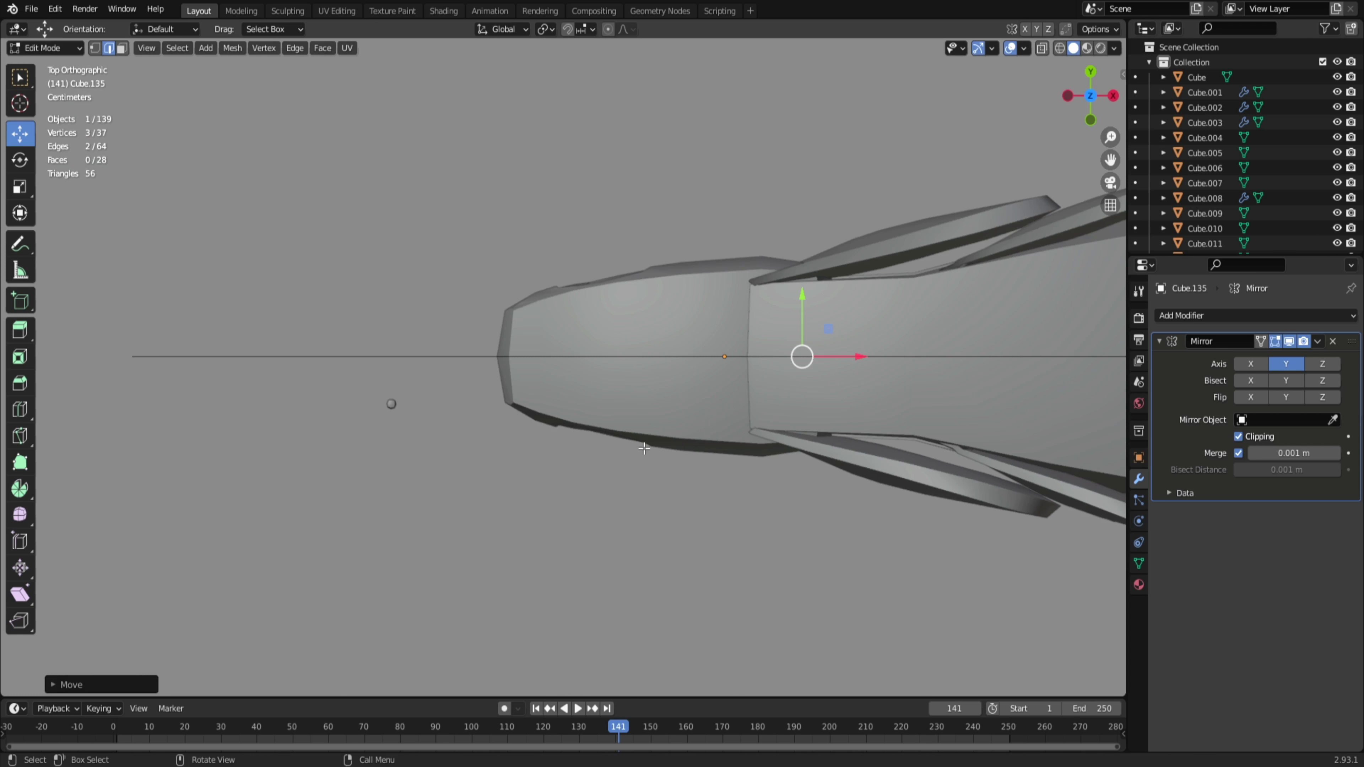
pyautogui.moveTo(644, 448); pyautogui.dragTo(699, 434, button='middle')
pyautogui.press('KP_7')
pyautogui.hotkey('alt', 'z')
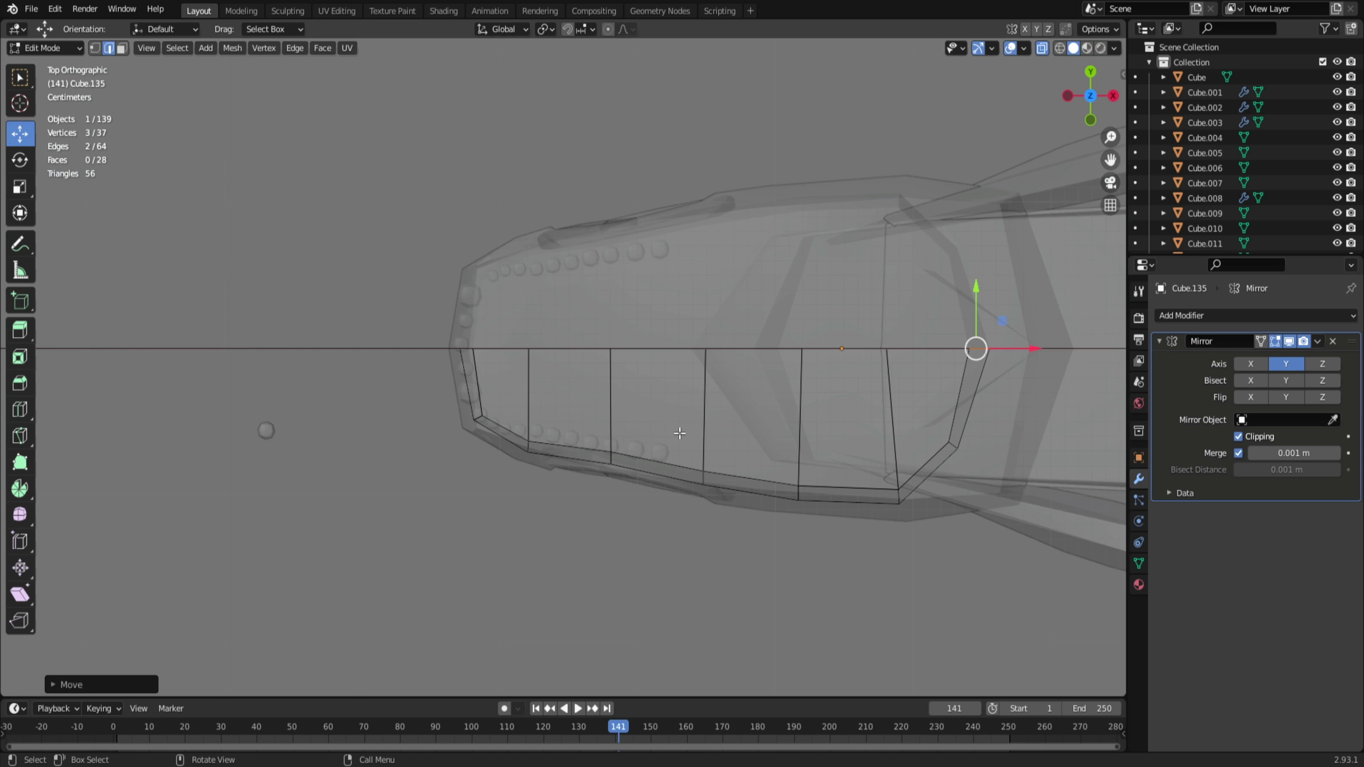
pyautogui.scroll(2, 680, 433)
pyautogui.moveTo(384, 325); pyautogui.dragTo(487, 524)
pyautogui.moveTo(339, 398); pyautogui.dragTo(476, 574)
pyautogui.press('g')
pyautogui.click(435, 436)
pyautogui.moveTo(389, 303); pyautogui.dragTo(455, 371)
pyautogui.press('g')
pyautogui.click(464, 372)
# Step: Finish editing the jaw mesh and hide the reference drawing
pyautogui.moveTo(465, 375); pyautogui.dragTo(703, 433, button='middle')
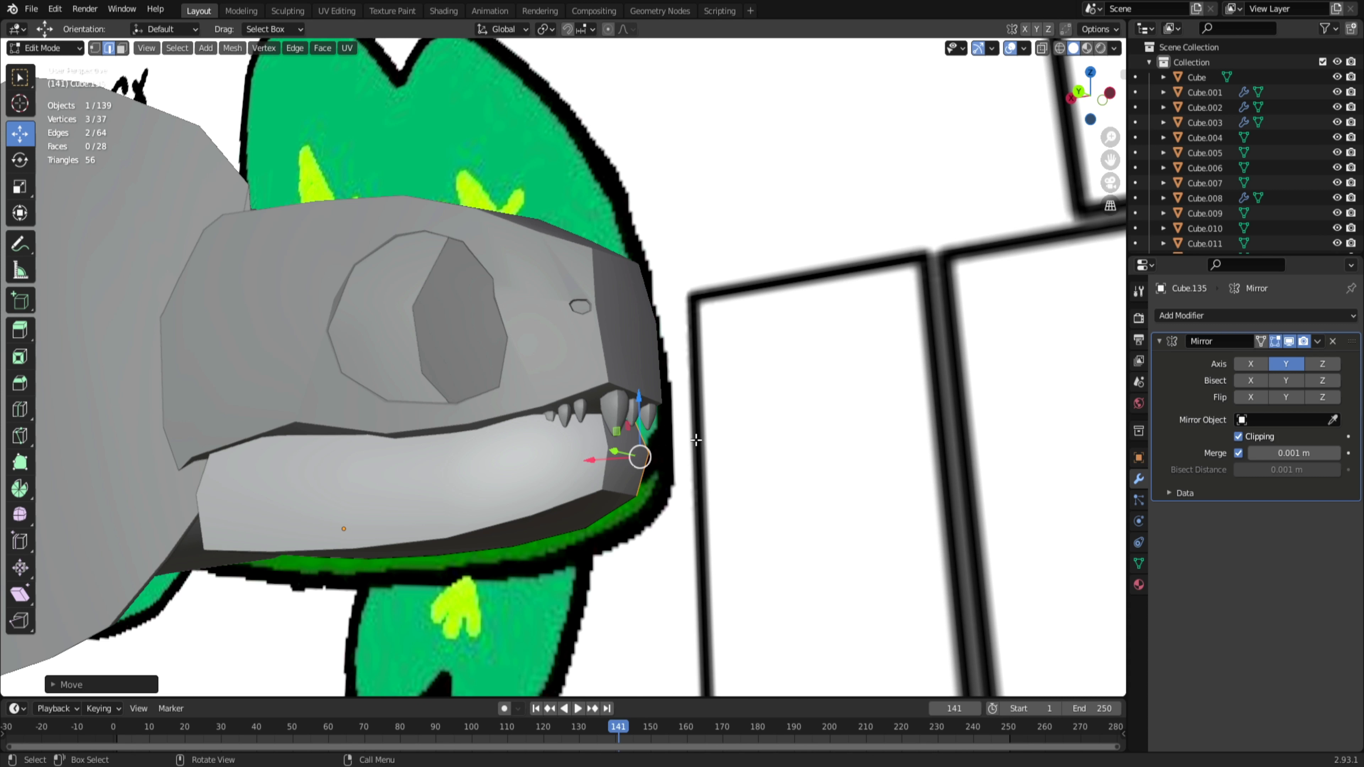
pyautogui.press('KP_1')
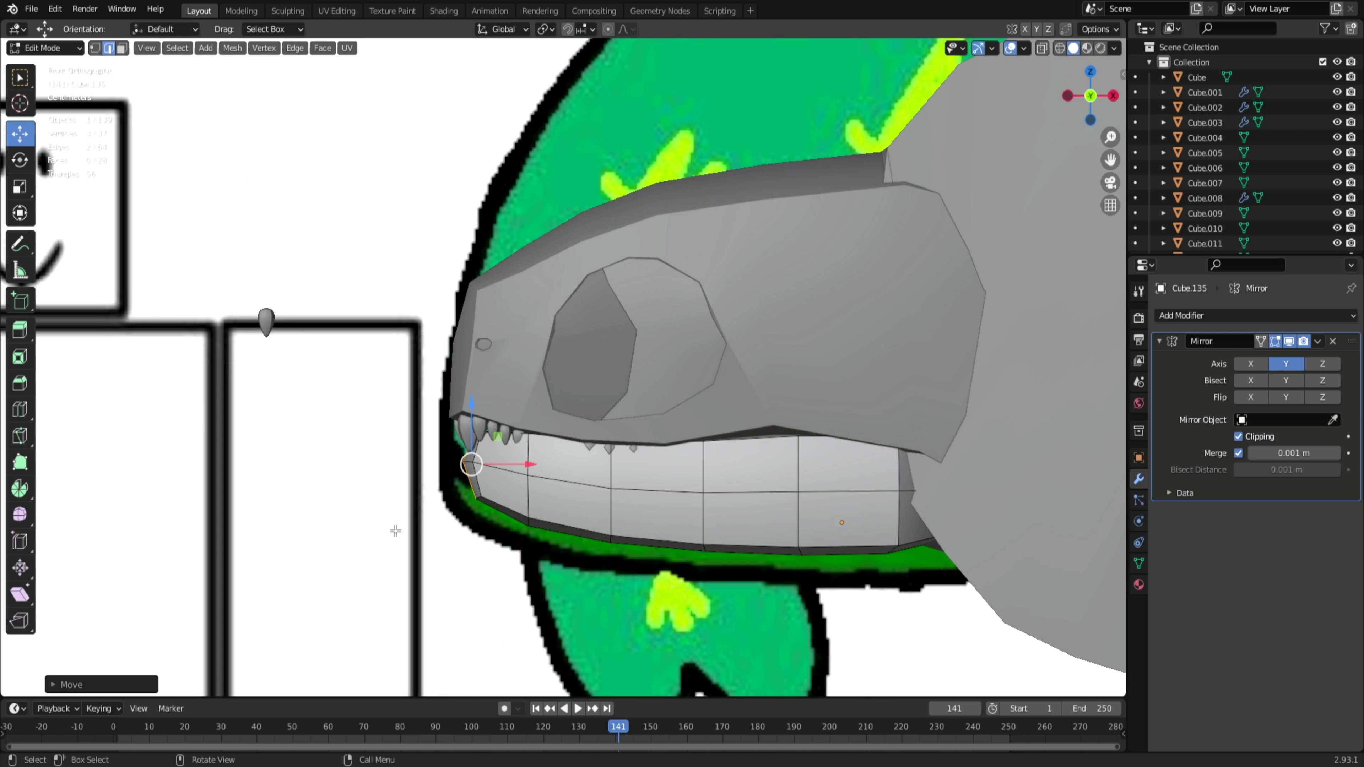
pyautogui.press('Tab')
pyautogui.click(377, 551)
pyautogui.press('h')
pyautogui.scroll(-4, 492, 530)
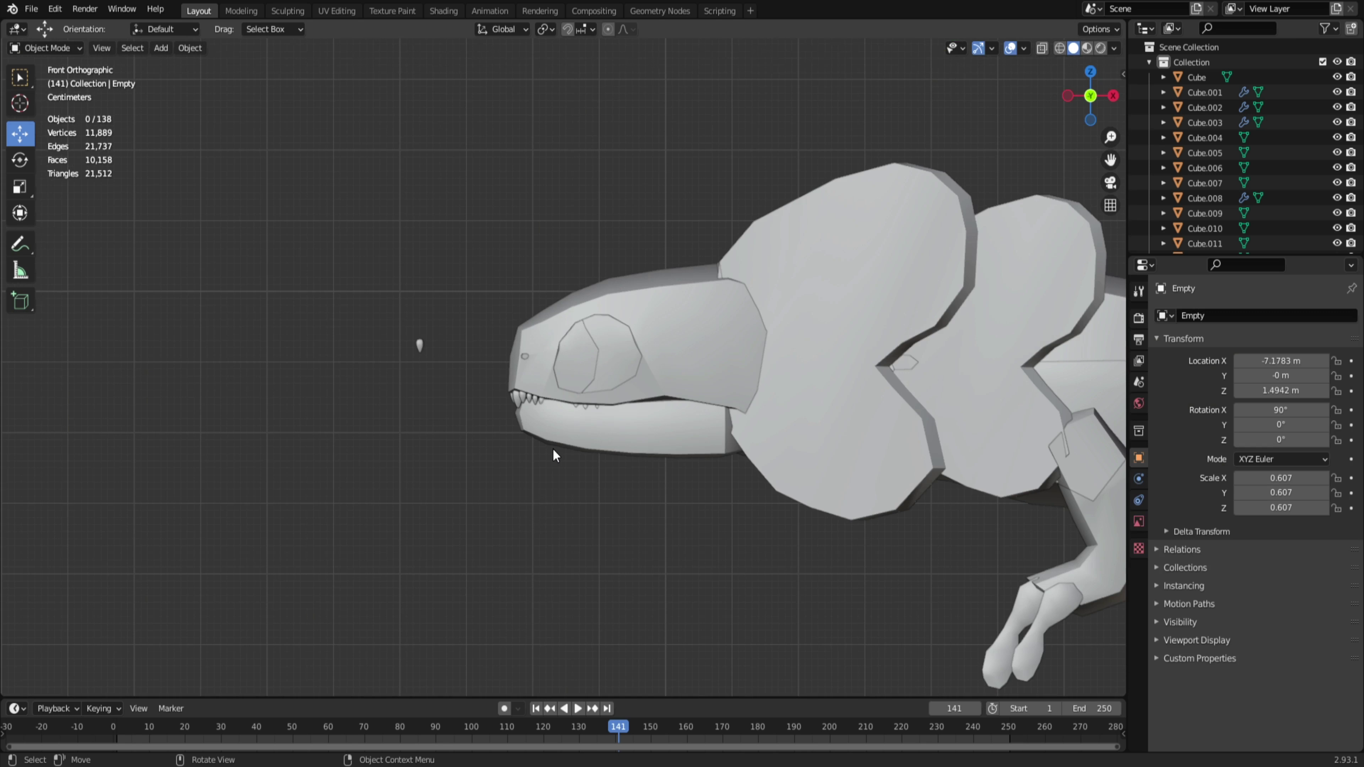
pyautogui.moveTo(553, 449); pyautogui.dragTo(717, 378, button='middle')
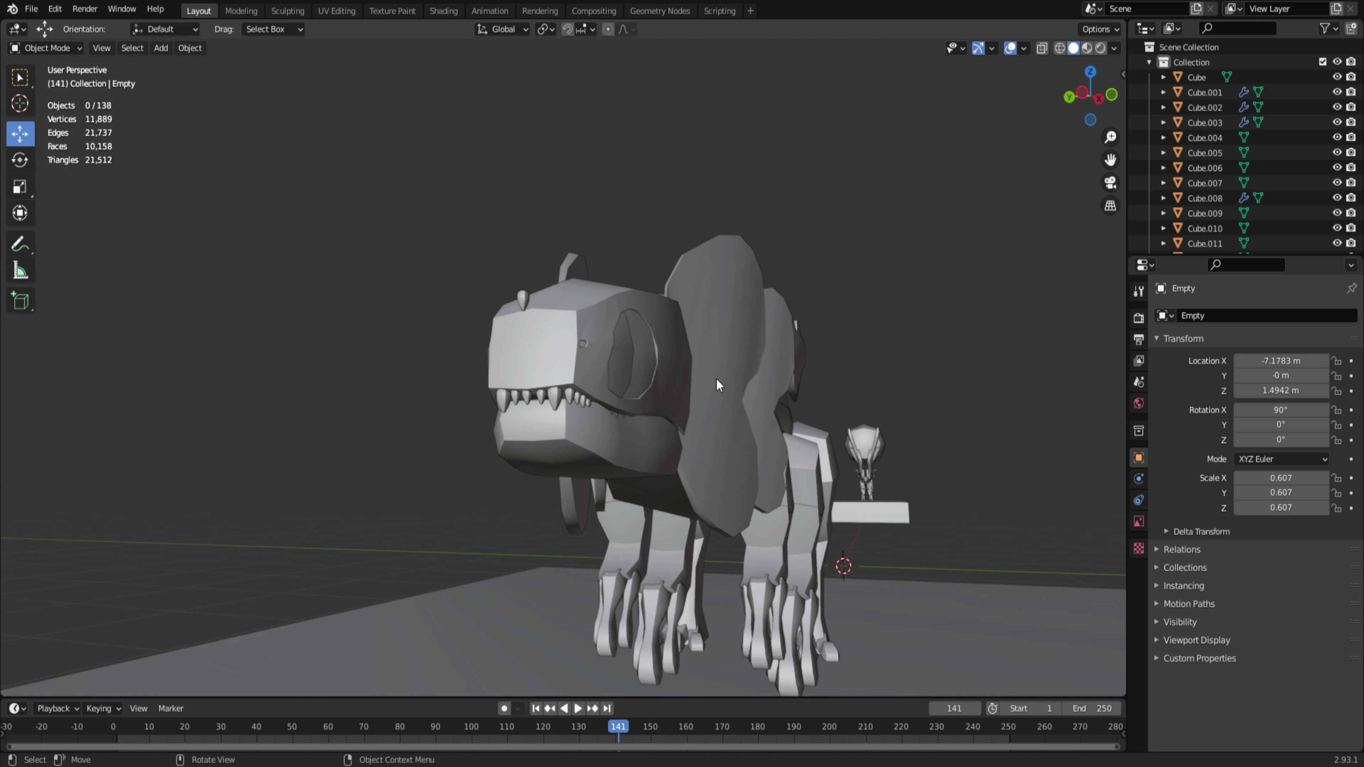
pyautogui.click(557, 453)
pyautogui.press('Tab')
pyautogui.scroll(4, 559, 456)
pyautogui.moveTo(552, 503); pyautogui.dragTo(575, 481, button='middle')
pyautogui.click(540, 429)
pyautogui.moveTo(542, 434); pyautogui.dragTo(509, 440, button='middle')
pyautogui.moveTo(476, 432); pyautogui.dragTo(488, 435)
pyautogui.hotkey('ctrl', 'z')
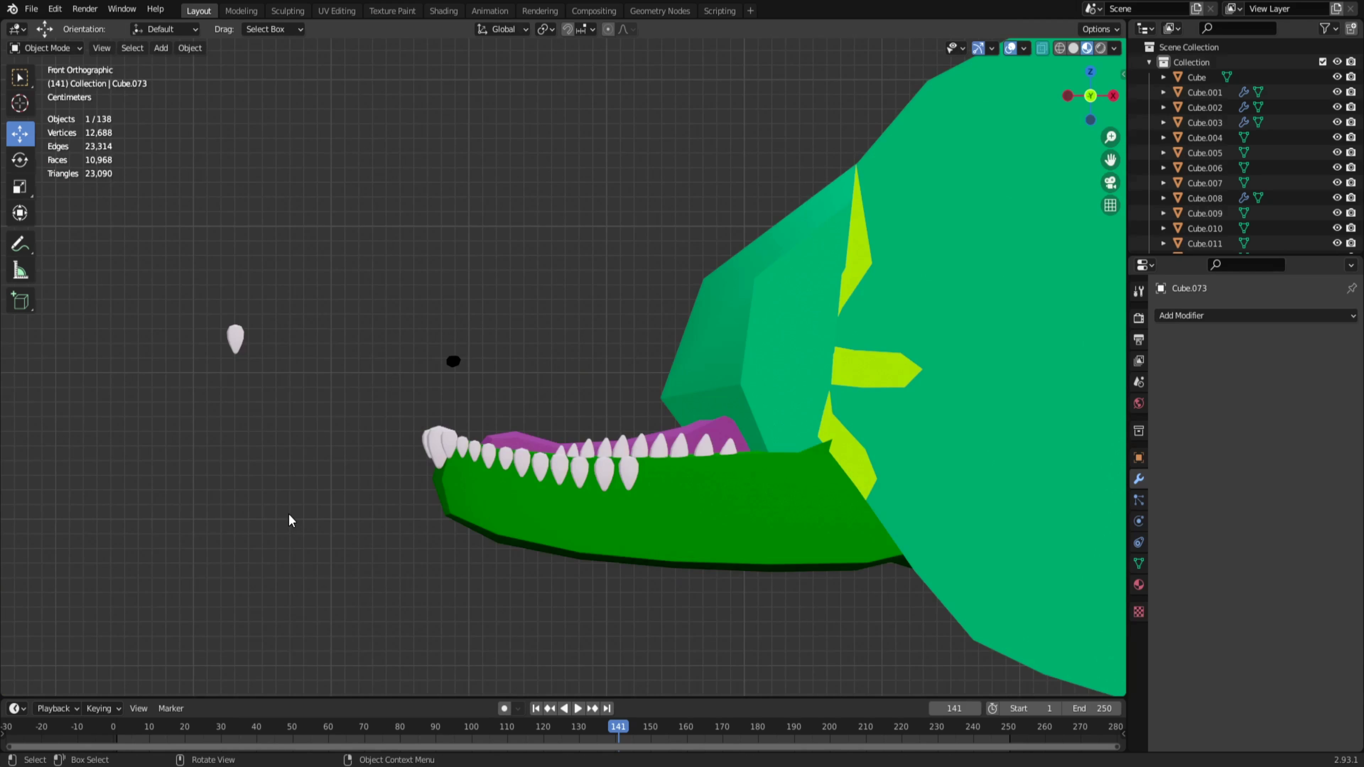
# Step: Parent both inner rows of lower teeth to the green lower jaw
pyautogui.moveTo(358, 474)
pyautogui.mouseDown(button='middle')
pyautogui.moveTo(625, 561)
pyautogui.moveTo(779, 539)
pyautogui.mouseUp(button='middle')
pyautogui.scroll(-1, 779, 540)
pyautogui.click(956, 212)
pyautogui.scroll(2, 655, 554)
pyautogui.moveTo(645, 566); pyautogui.dragTo(483, 582, button='middle')
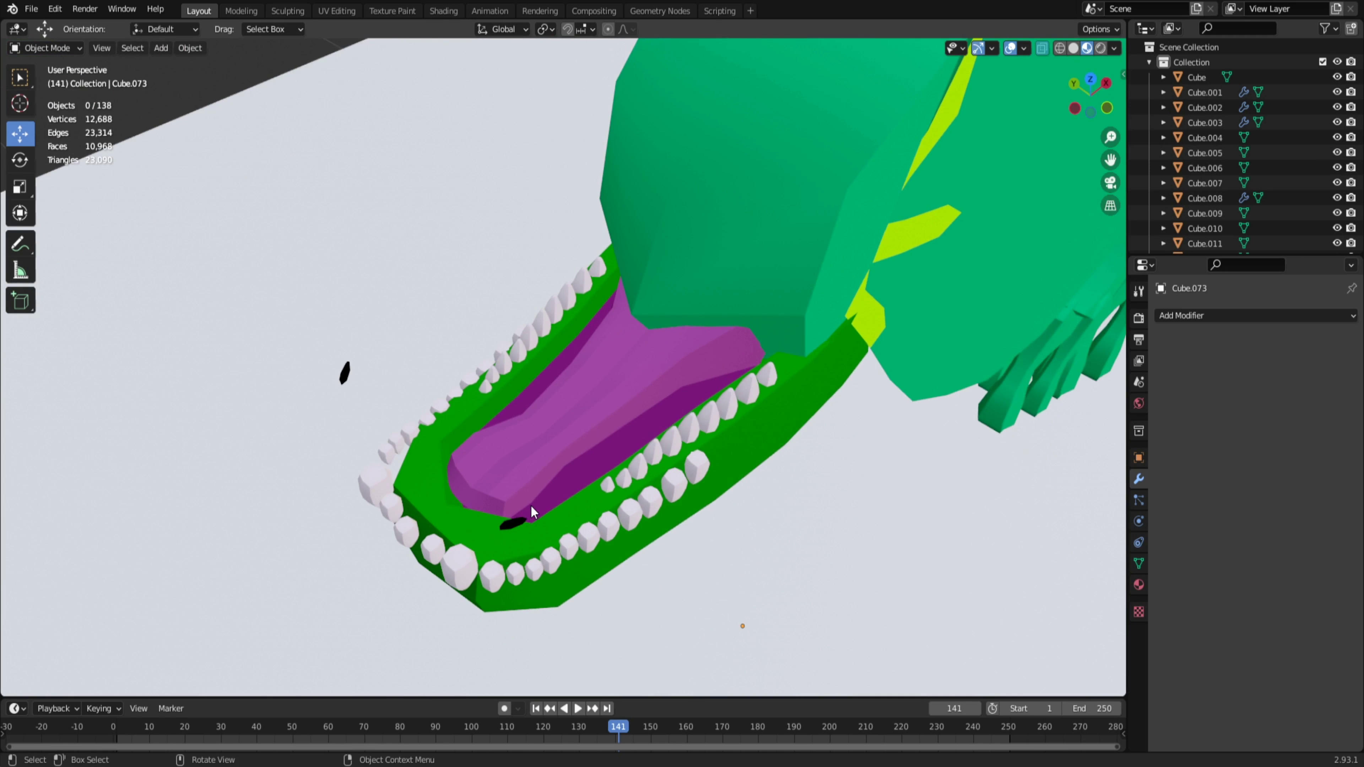
pyautogui.moveTo(564, 481); pyautogui.dragTo(688, 418, button='middle')
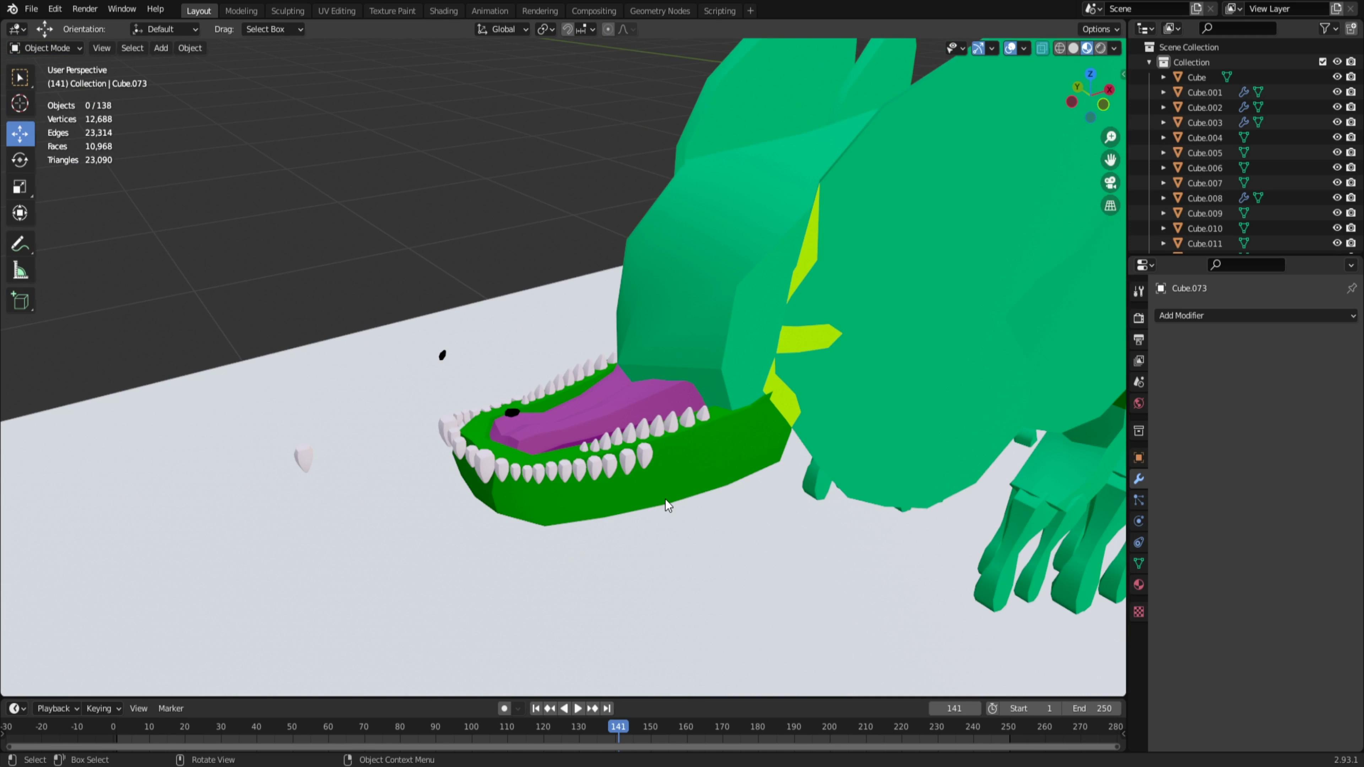
pyautogui.click(678, 484)
pyautogui.click(632, 435)
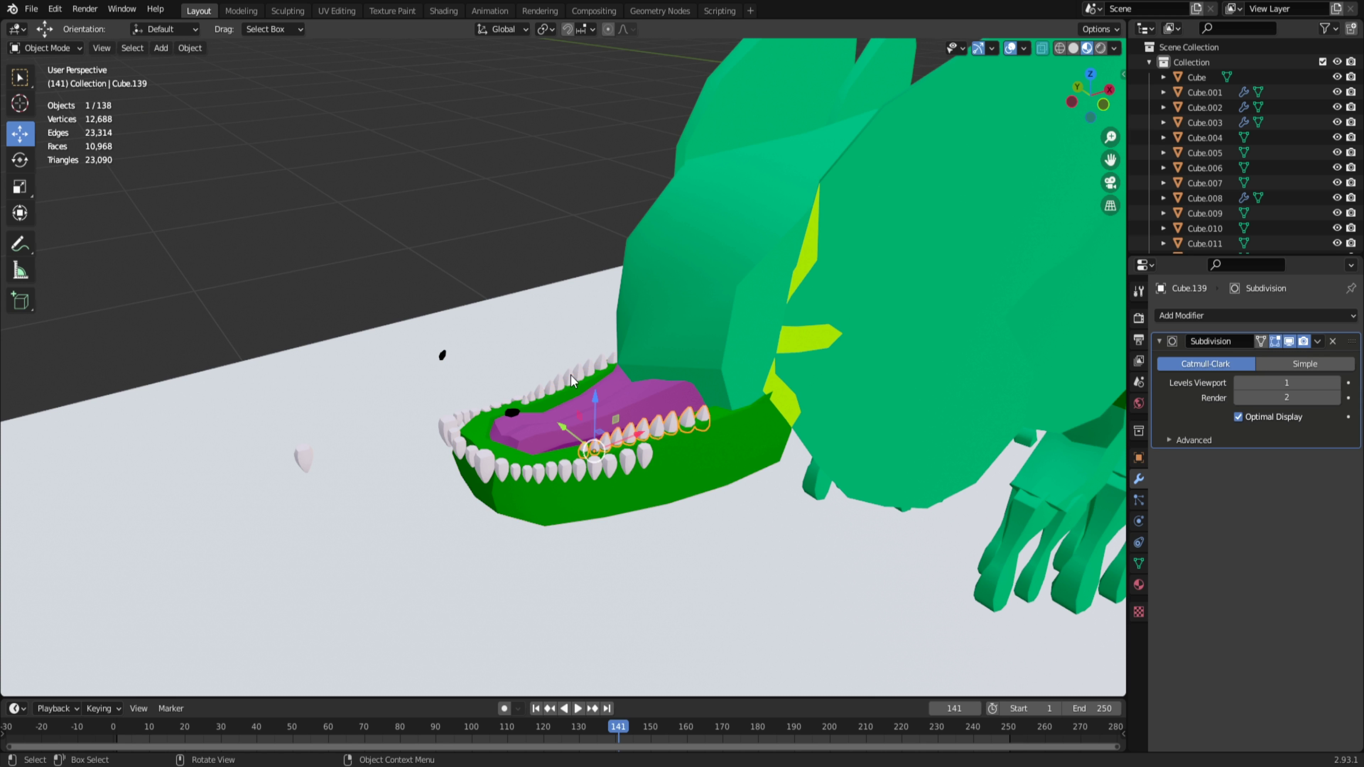
pyautogui.moveTo(570, 375); pyautogui.dragTo(521, 378, button='middle')
pyautogui.keyDown('shift'); pyautogui.click(520, 372); pyautogui.keyUp('shift')
pyautogui.scroll(3, 483, 456)
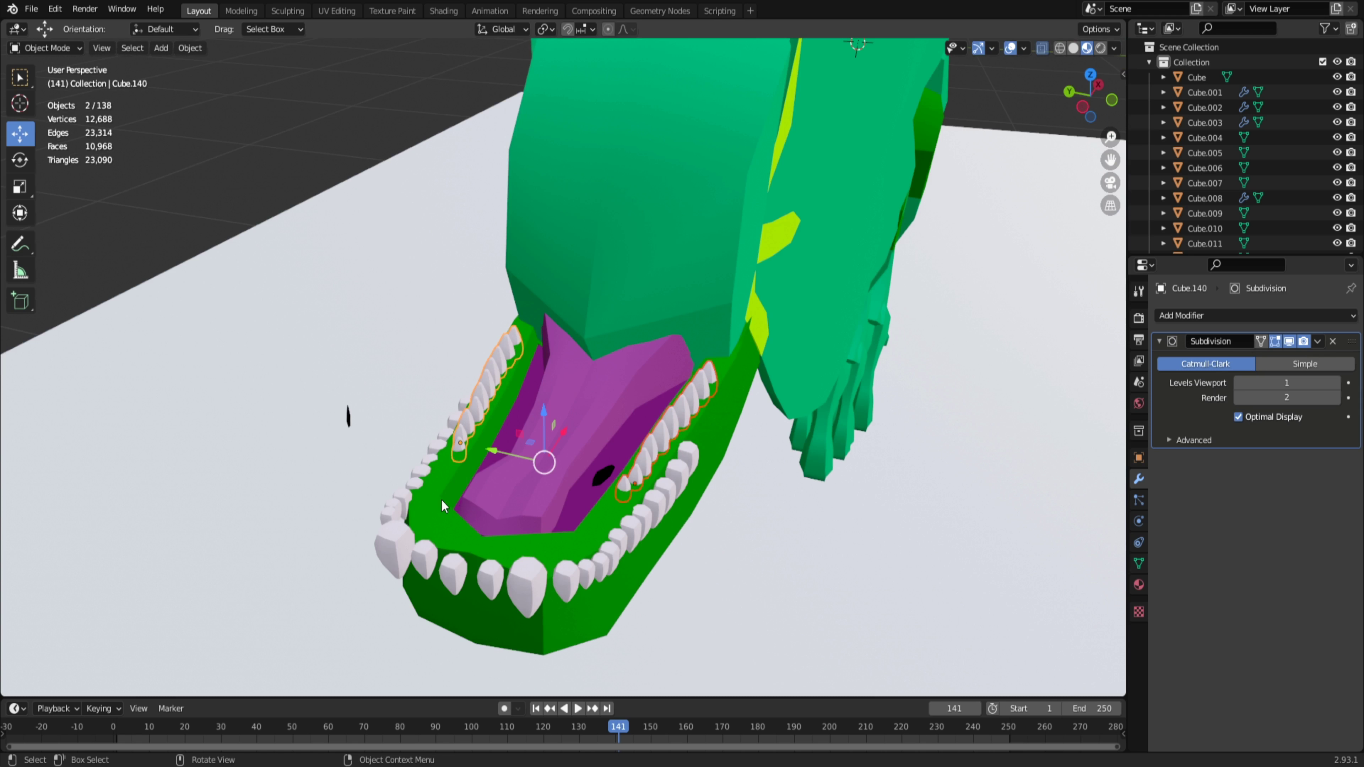
pyautogui.keyDown('shift'); pyautogui.click(457, 517); pyautogui.keyUp('shift')
pyautogui.rightClick(551, 497)
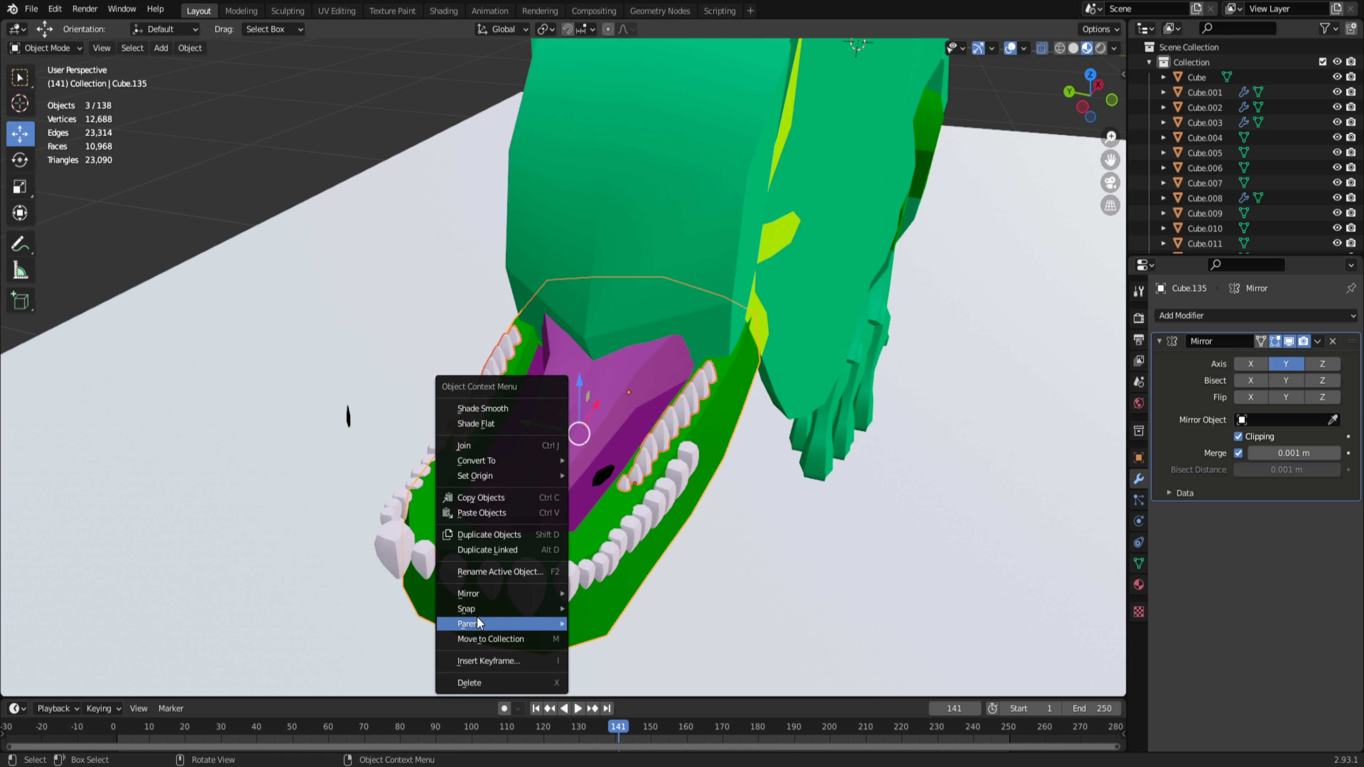
pyautogui.moveTo(474, 624)
pyautogui.click(638, 398)
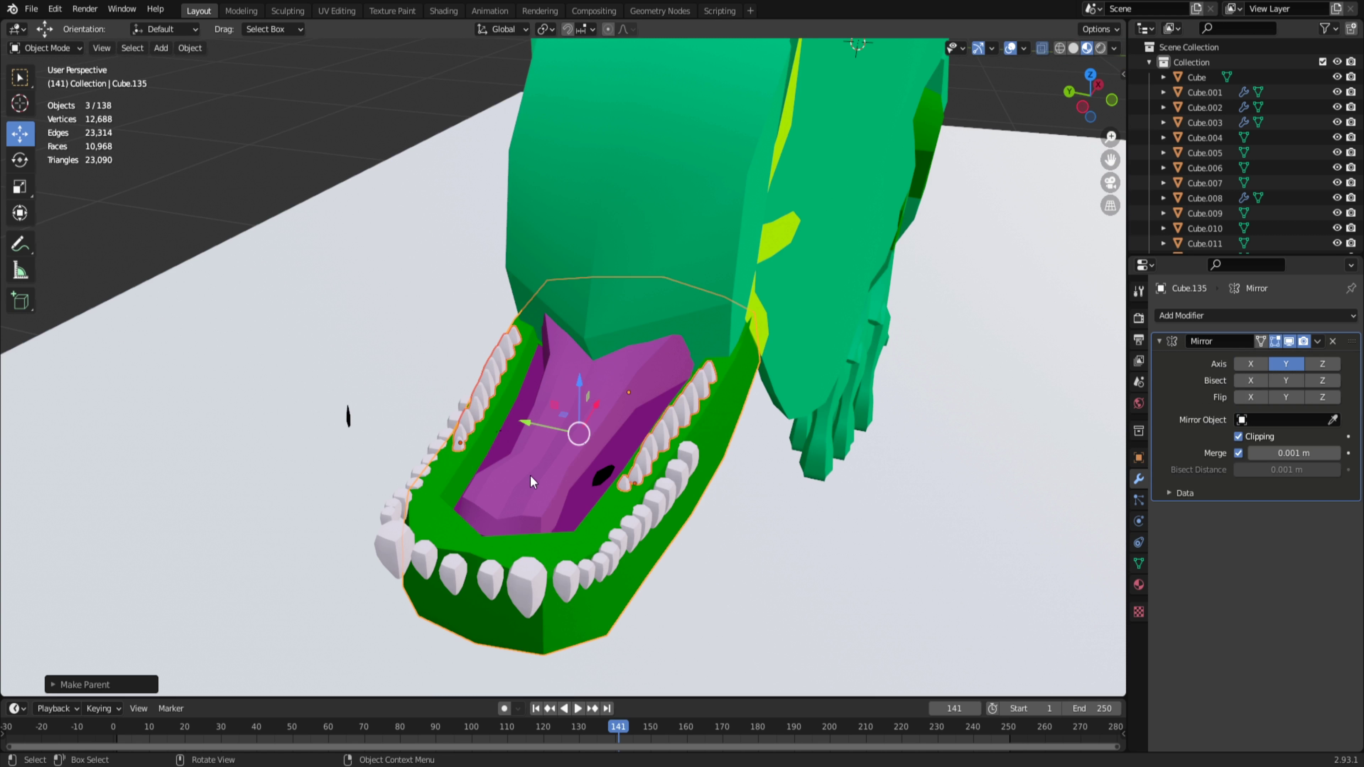
# Step: Parent the tongue and the purple mouth lining to the lower jaw, using the With Automatic Weights option
pyautogui.click(558, 474)
pyautogui.keyDown('shift'); pyautogui.click(617, 449); pyautogui.keyUp('shift')
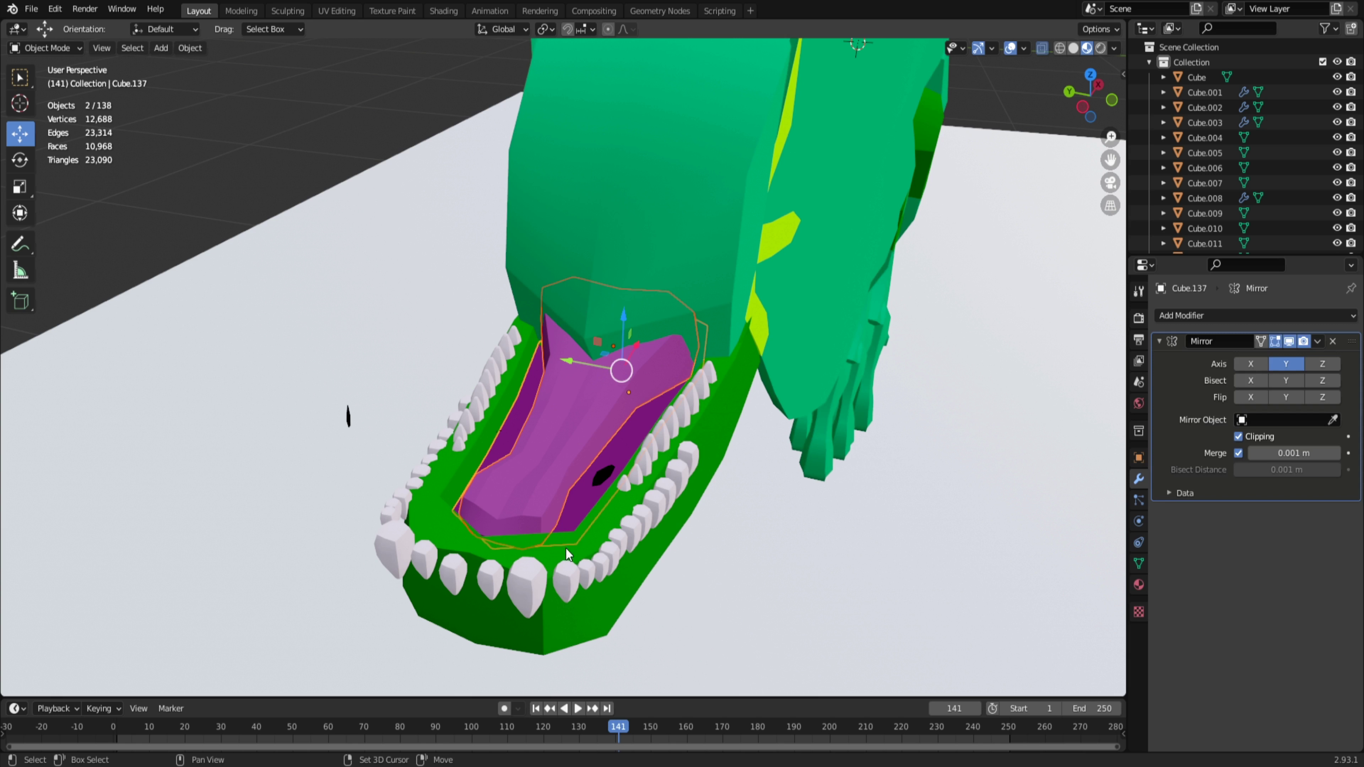
pyautogui.keyDown('shift'); pyautogui.click(566, 539); pyautogui.keyUp('shift')
pyautogui.rightClick(566, 537)
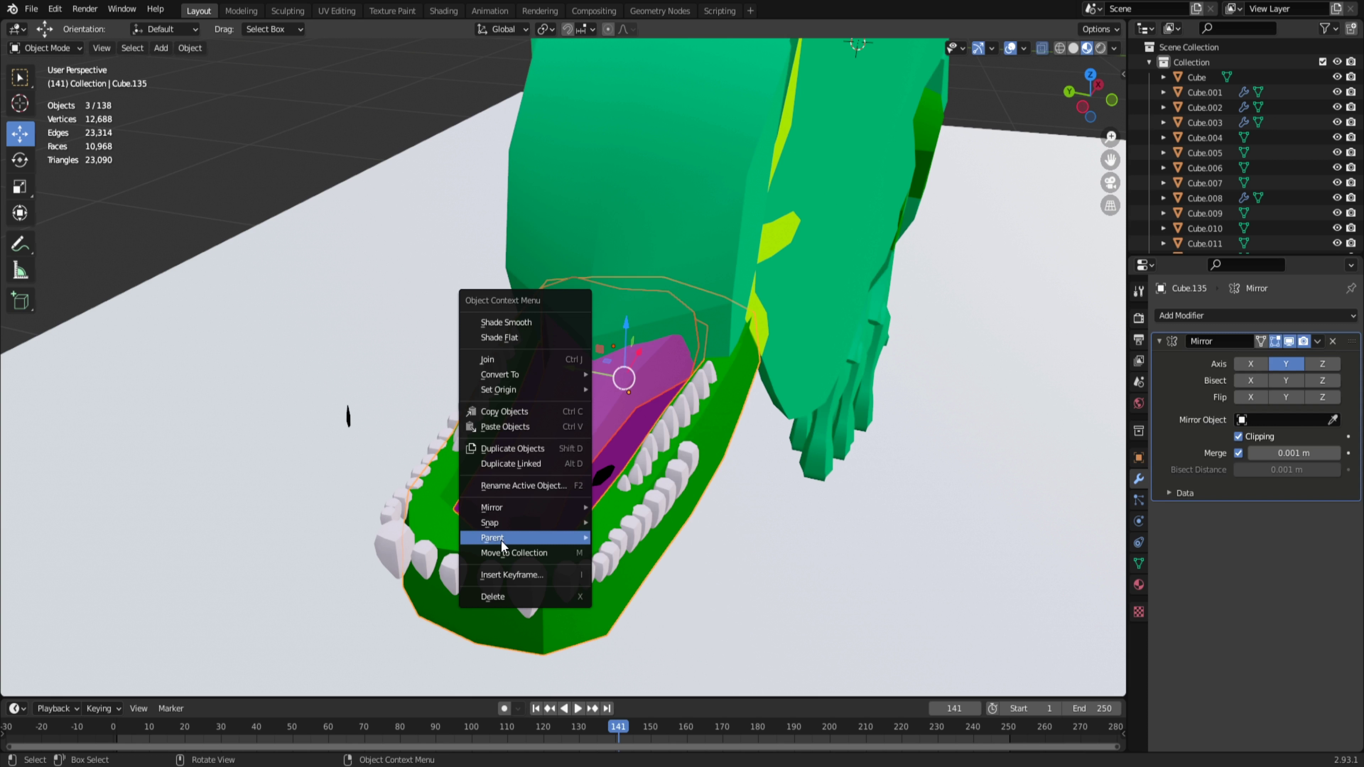
pyautogui.moveTo(502, 537)
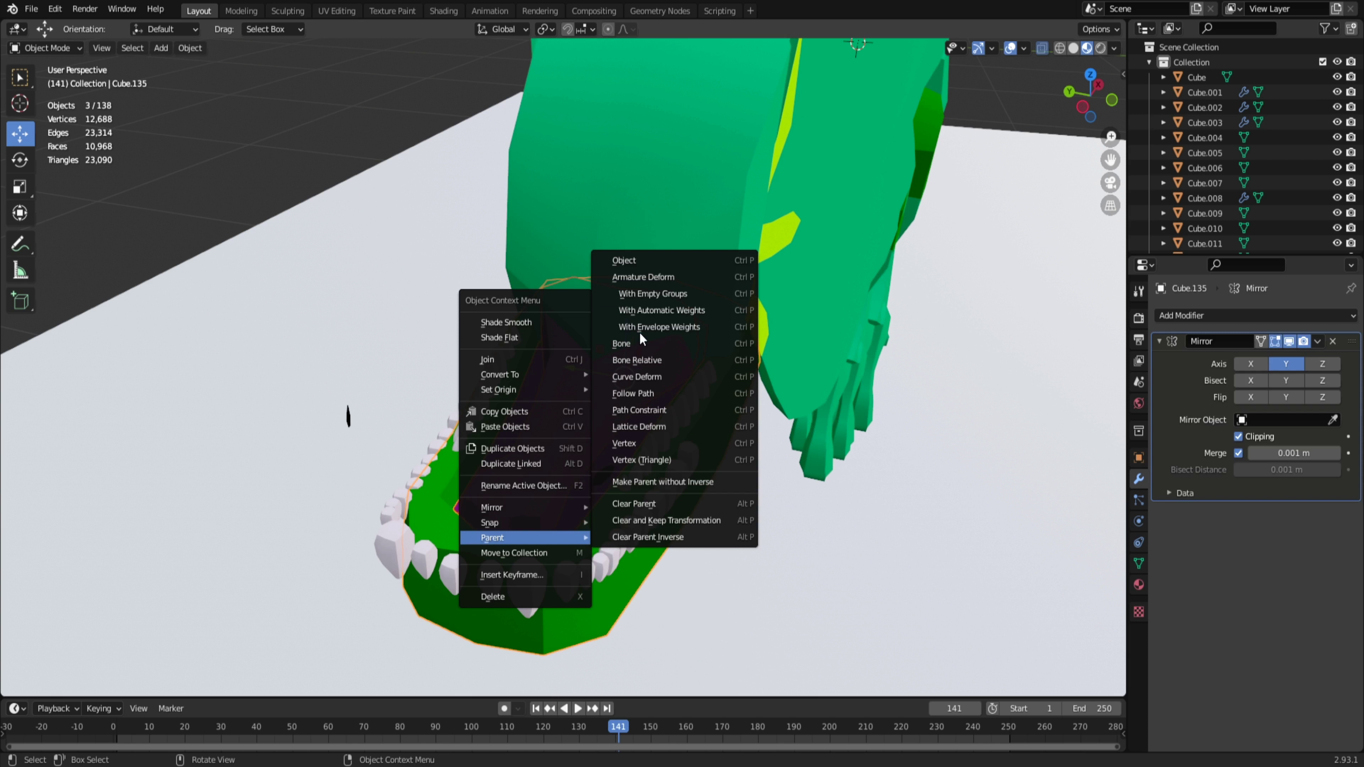
pyautogui.click(642, 309)
# Step: Examine the coloured dinosaur on its platform from several angles in perspective and orthographic projection
pyautogui.scroll(-5, 682, 604)
pyautogui.moveTo(700, 588); pyautogui.dragTo(566, 518, button='middle')
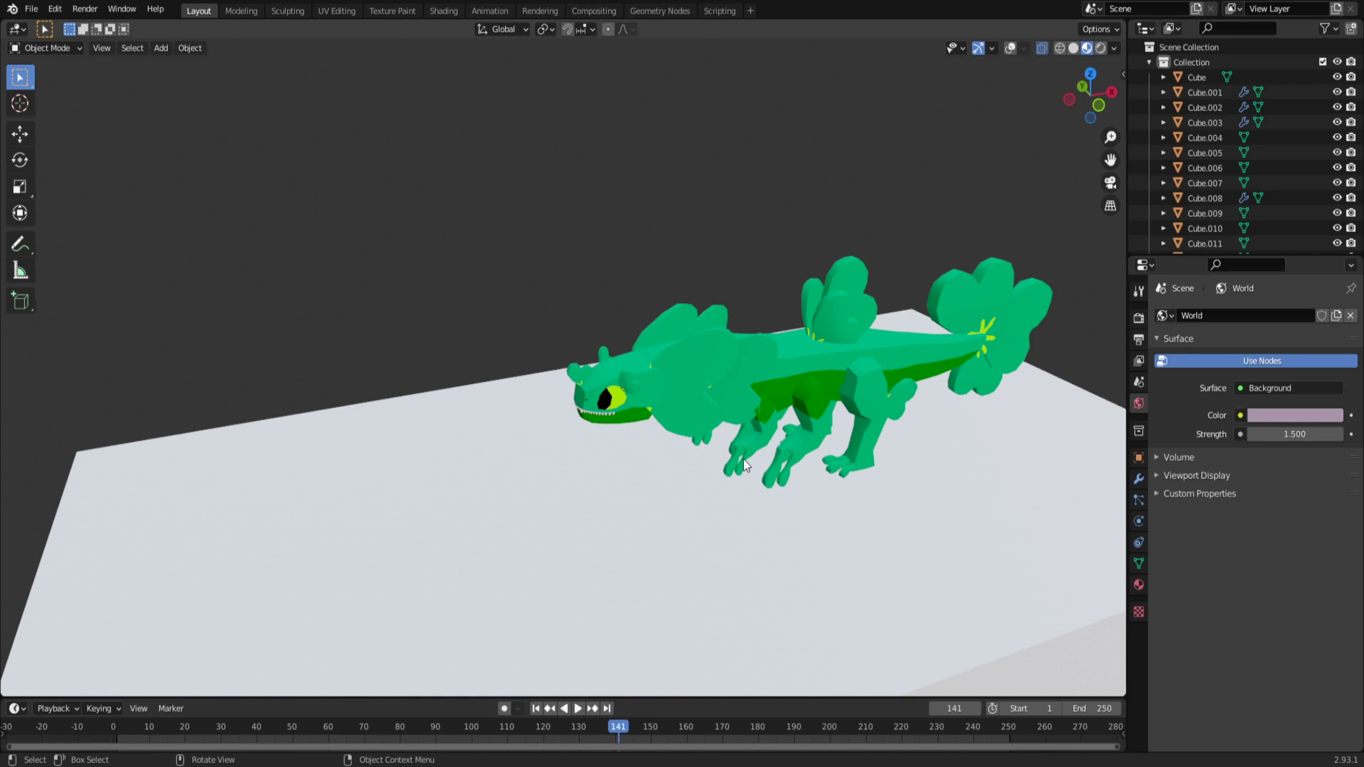
pyautogui.moveTo(744, 460); pyautogui.dragTo(932, 387, button='middle')
pyautogui.click(1112, 206)
pyautogui.moveTo(804, 445); pyautogui.dragTo(643, 449, button='middle')
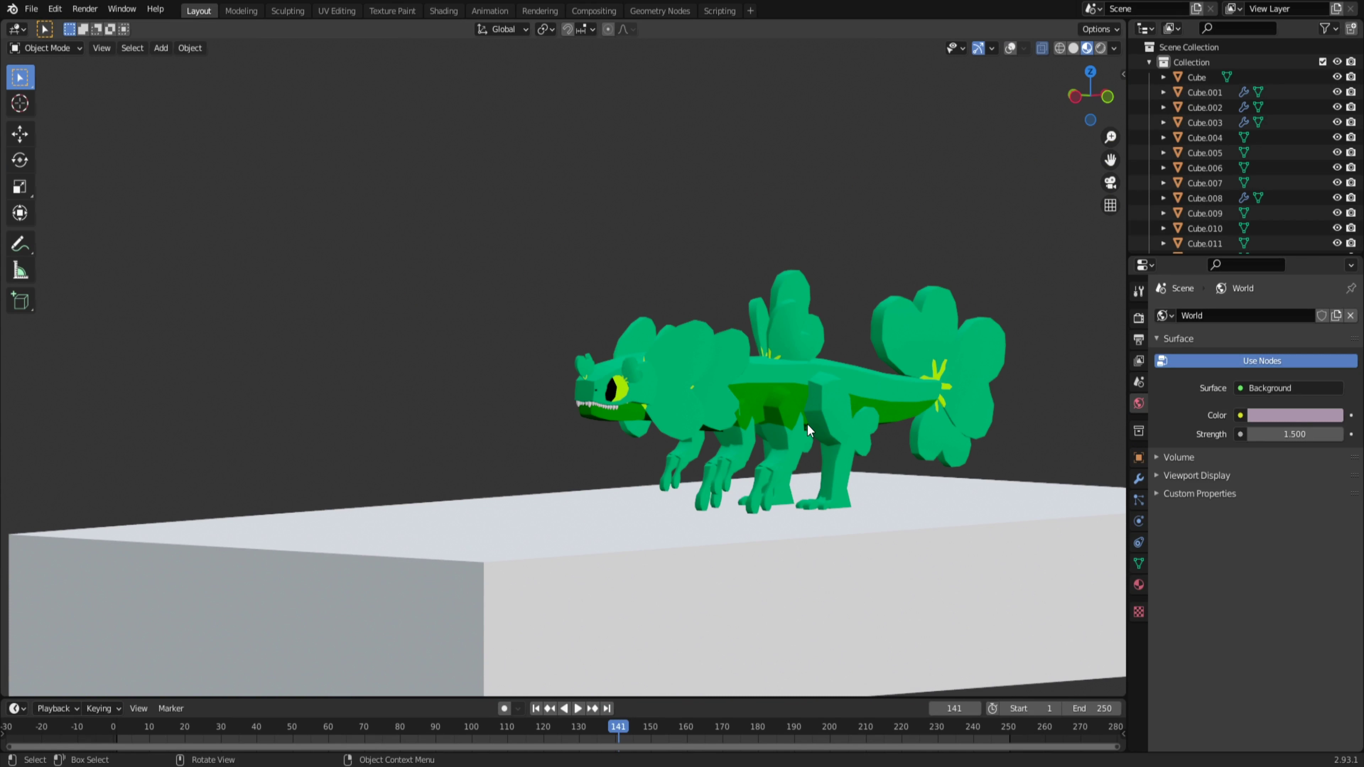
pyautogui.moveTo(961, 616); pyautogui.dragTo(786, 395, button='middle')
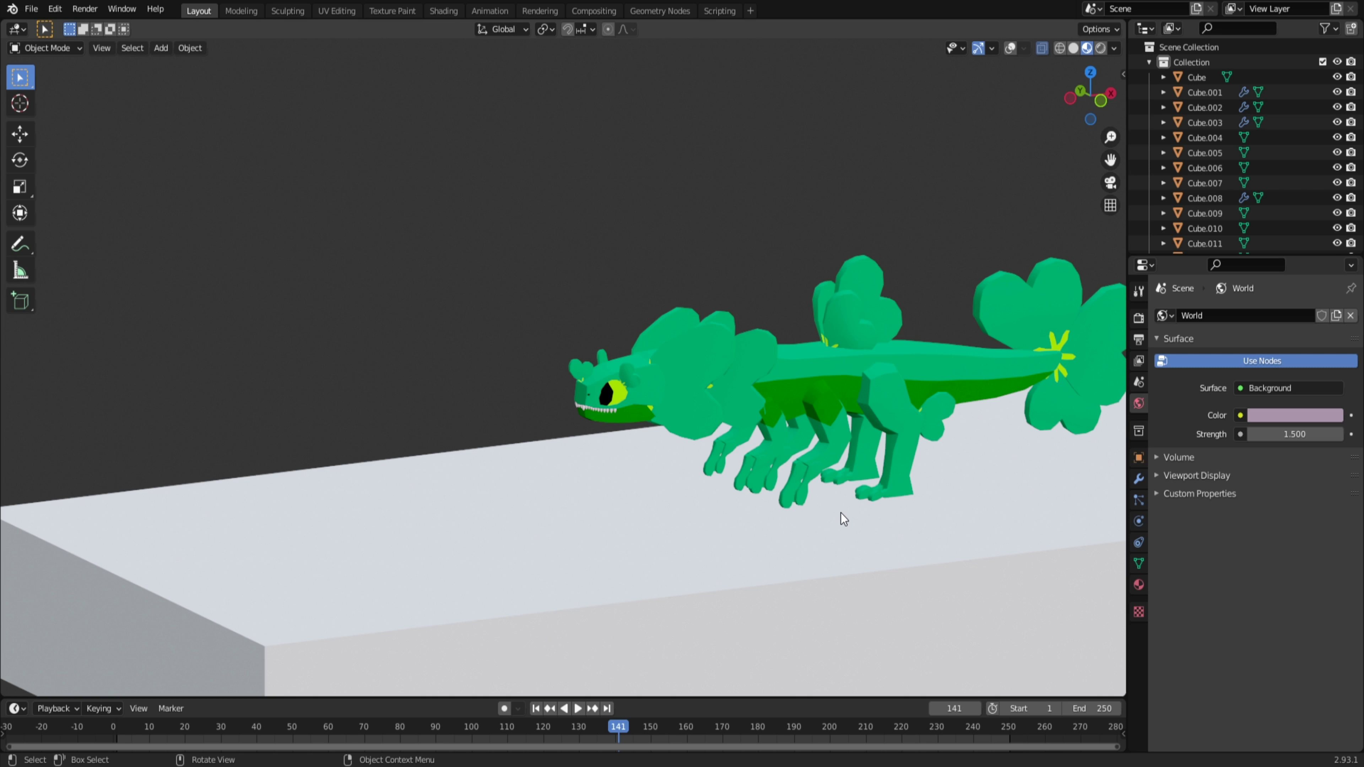
pyautogui.moveTo(1075, 249); pyautogui.dragTo(992, 391, button='middle')
pyautogui.click(1112, 211)
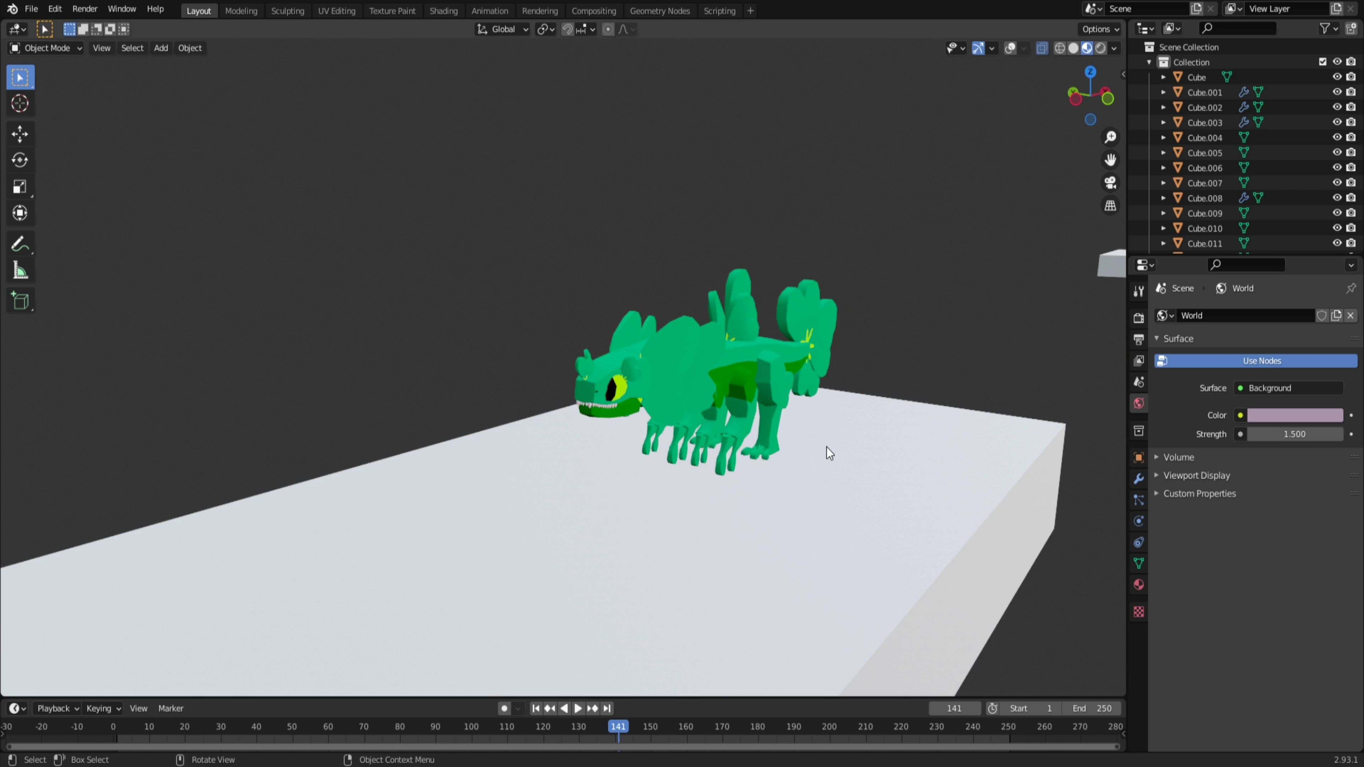
pyautogui.scroll(1, 859, 499)
pyautogui.moveTo(864, 500); pyautogui.dragTo(830, 497, button='middle')
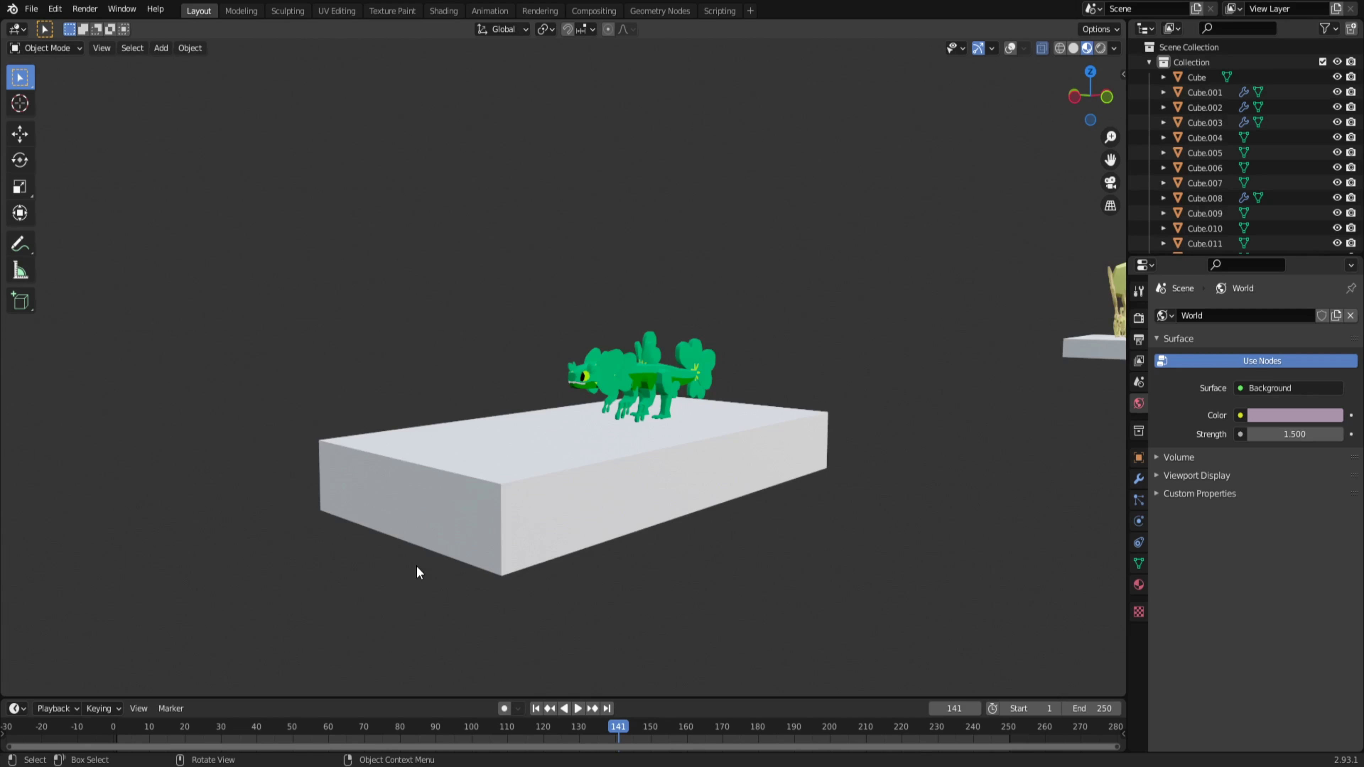
pyautogui.scroll(-4, 787, 458)
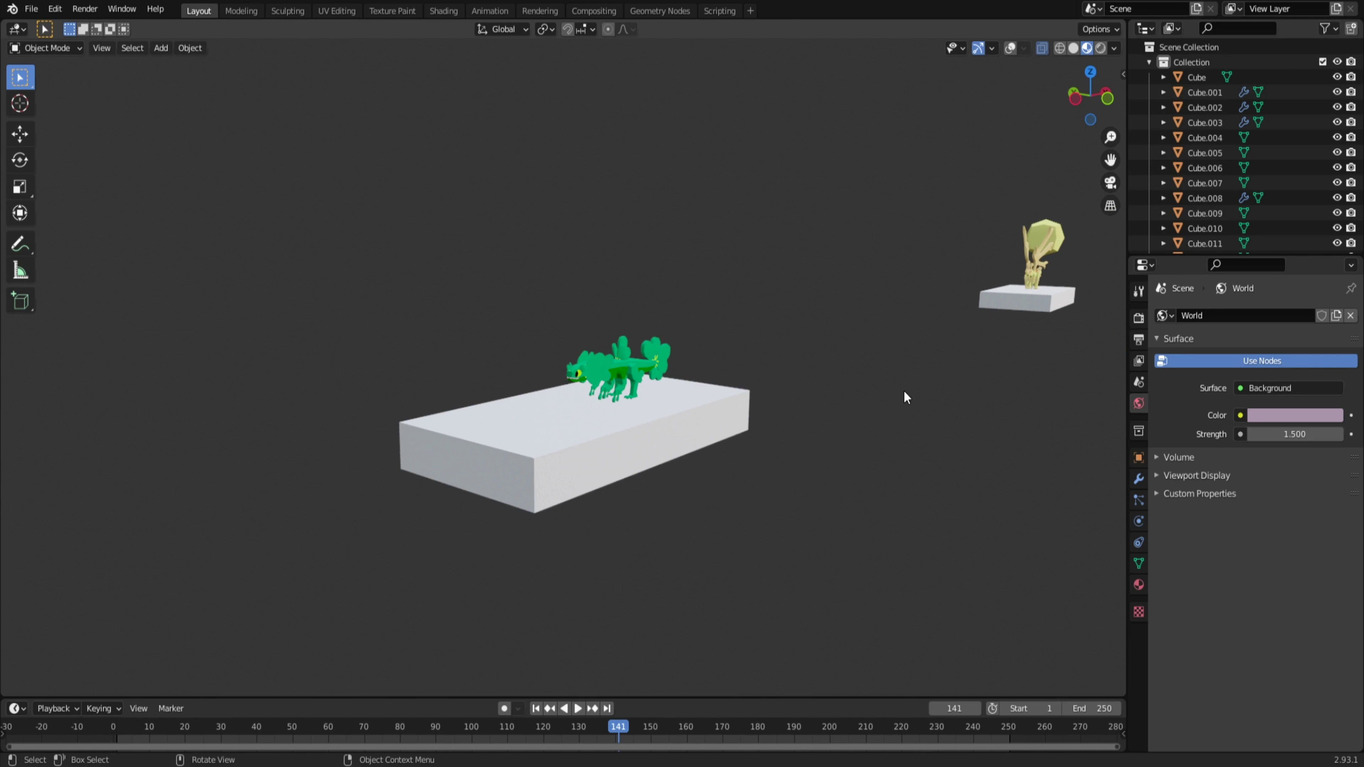
# Step: View the winged creature on the neighbouring platform and return to the clover dinosaur
pyautogui.press('KP_1')
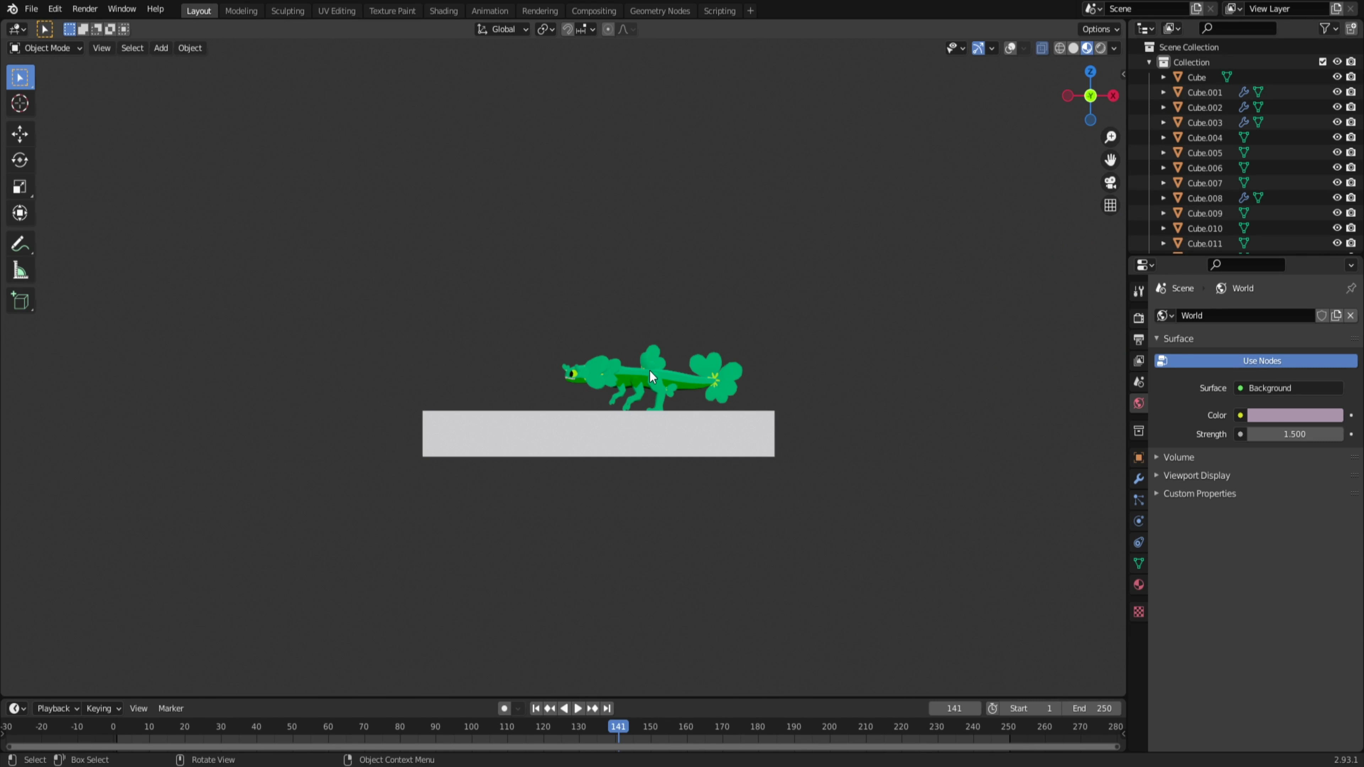
pyautogui.keyDown('shift'); pyautogui.moveTo(806, 385); pyautogui.dragTo(21, 404, button='middle'); pyautogui.keyUp('shift')
pyautogui.keyDown('shift'); pyautogui.moveTo(1052, 472); pyautogui.dragTo(342, 423, button='middle'); pyautogui.keyUp('shift')
pyautogui.moveTo(931, 408)
pyautogui.keyDown('shift'); pyautogui.mouseDown(button='middle')
pyautogui.moveTo(633, 449)
pyautogui.moveTo(709, 435)
pyautogui.moveTo(671, 447)
pyautogui.moveTo(770, 462)
pyautogui.moveTo(867, 509)
pyautogui.moveTo(960, 398)
pyautogui.moveTo(570, 453)
pyautogui.mouseUp(button='middle'); pyautogui.keyUp('shift')
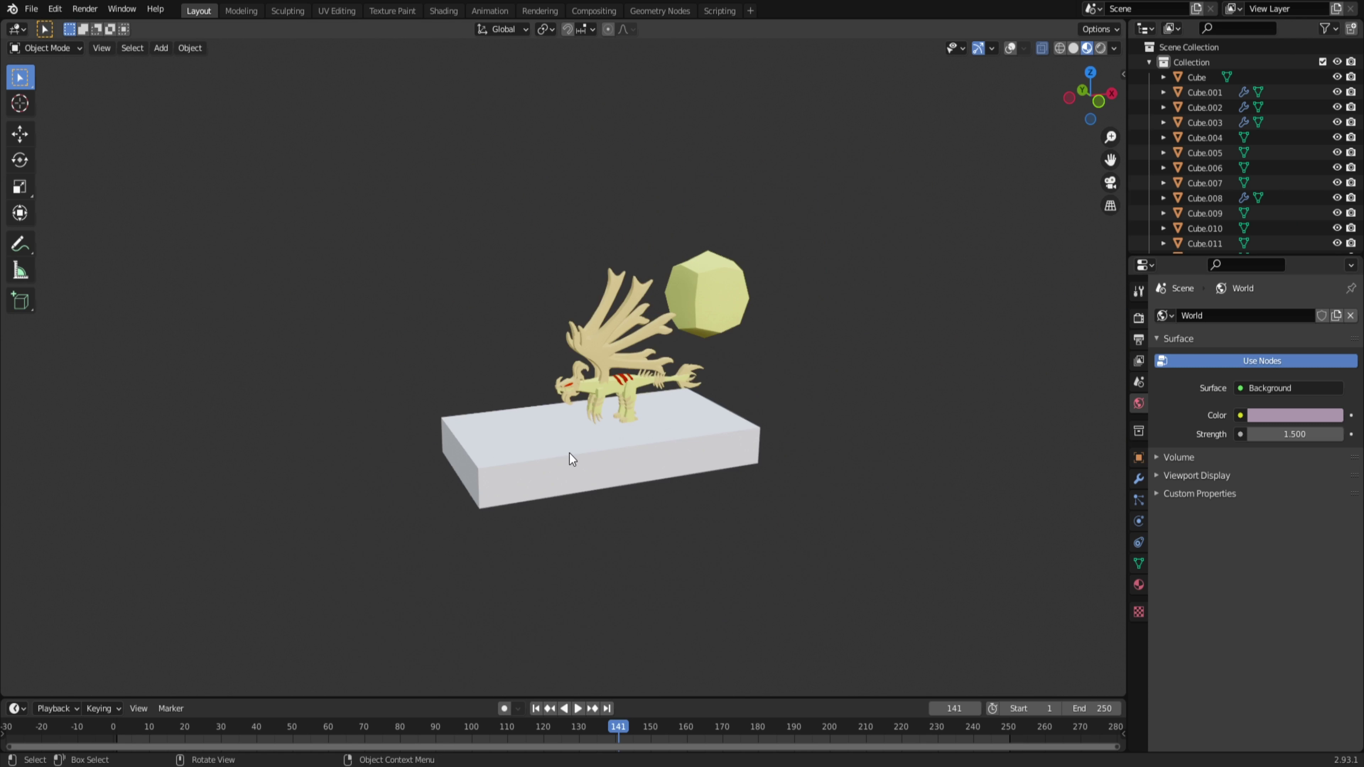
pyautogui.press('KP_1')
pyautogui.keyDown('shift'); pyautogui.moveTo(195, 438); pyautogui.dragTo(1123, 485, button='middle'); pyautogui.keyUp('shift')
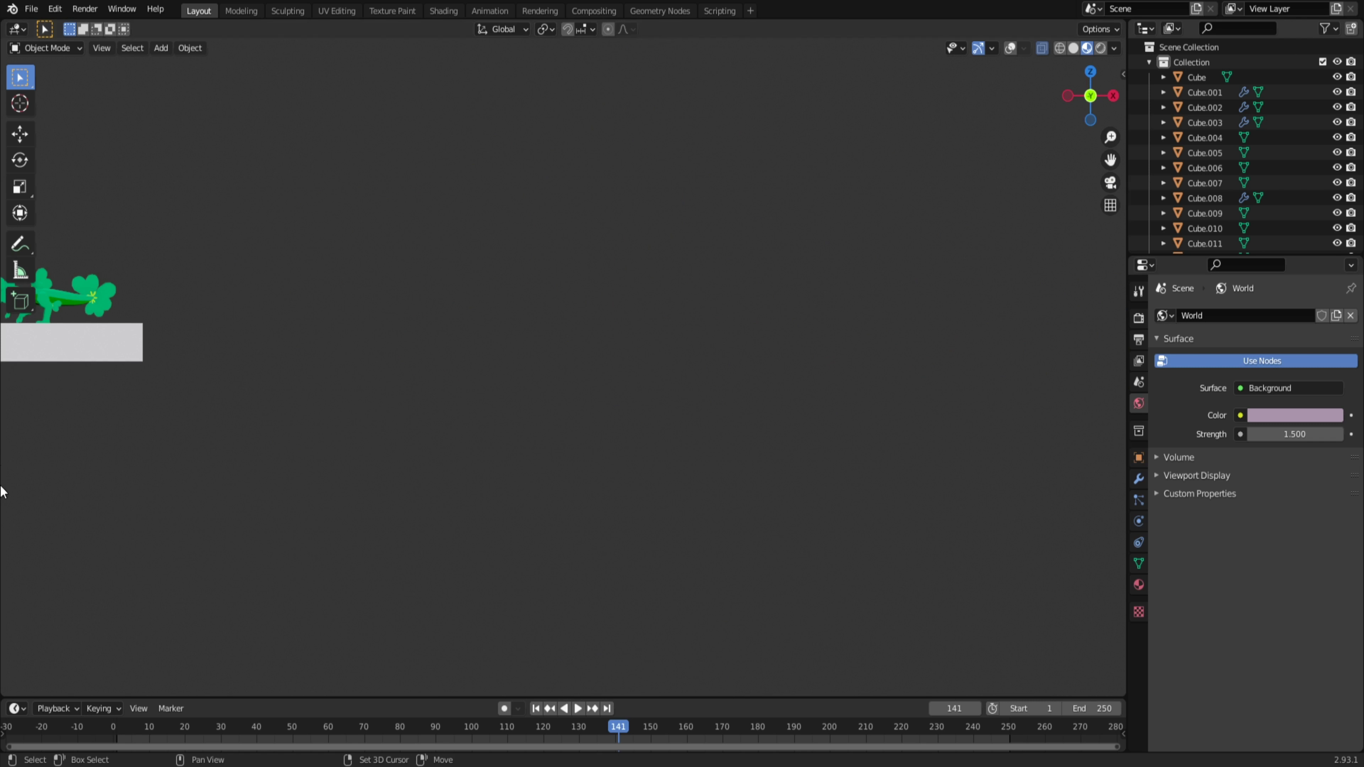
pyautogui.keyDown('shift'); pyautogui.moveTo(3, 492); pyautogui.dragTo(559, 513, button='middle'); pyautogui.keyUp('shift')
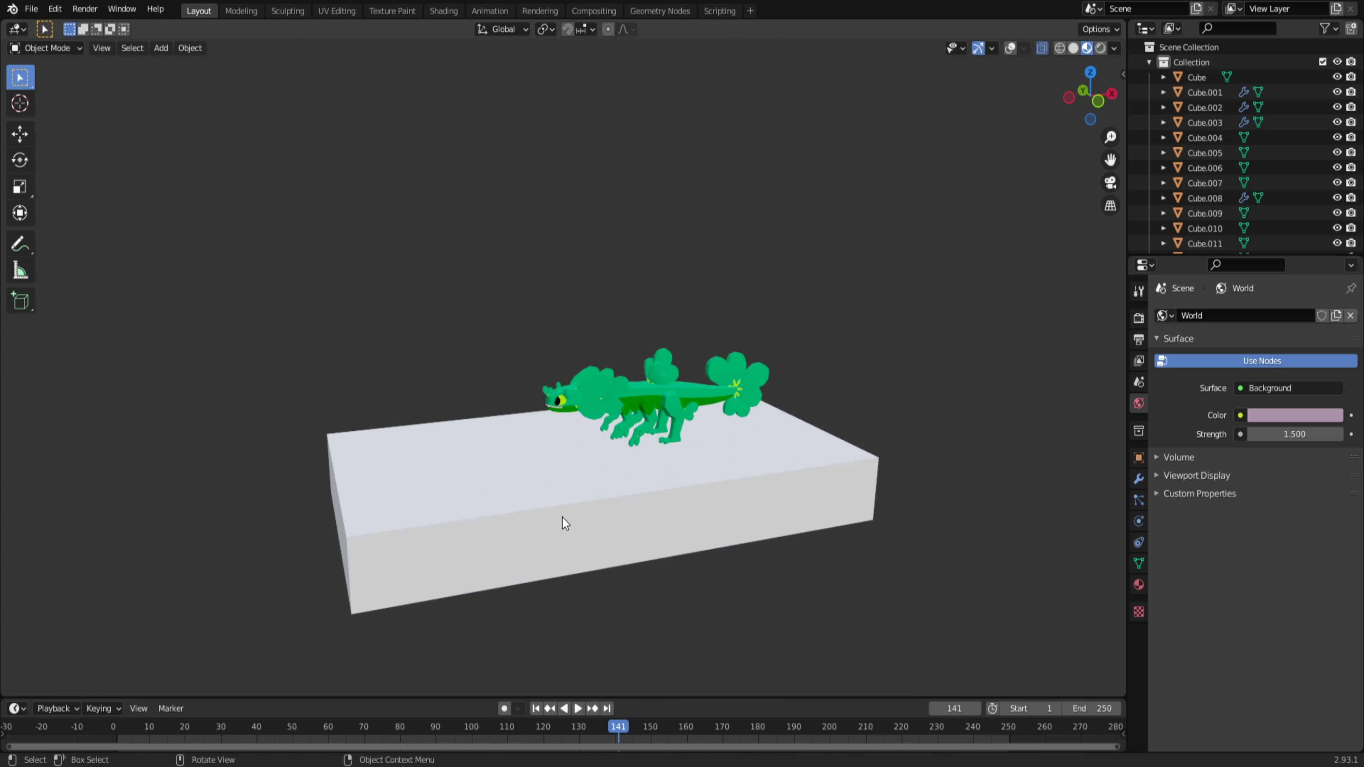